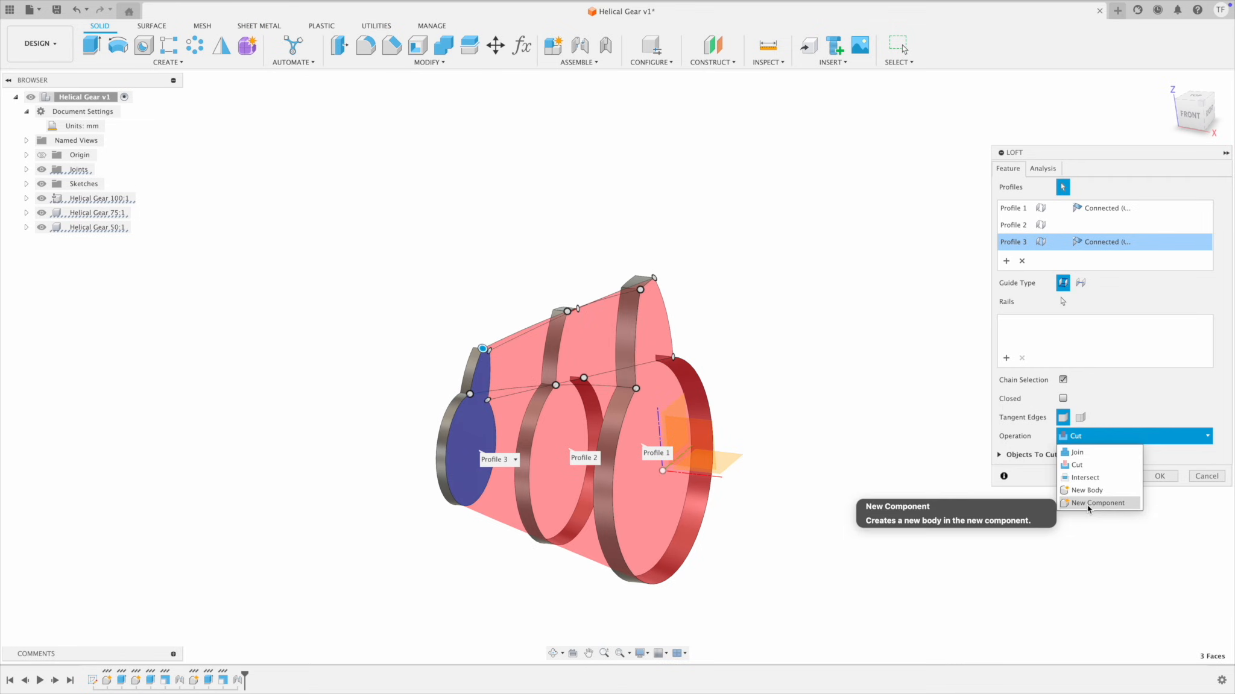
Step: Loft the three gear profiles into a new component, and circular-pattern the resulting body about the gear's central axis
click(1089, 504)
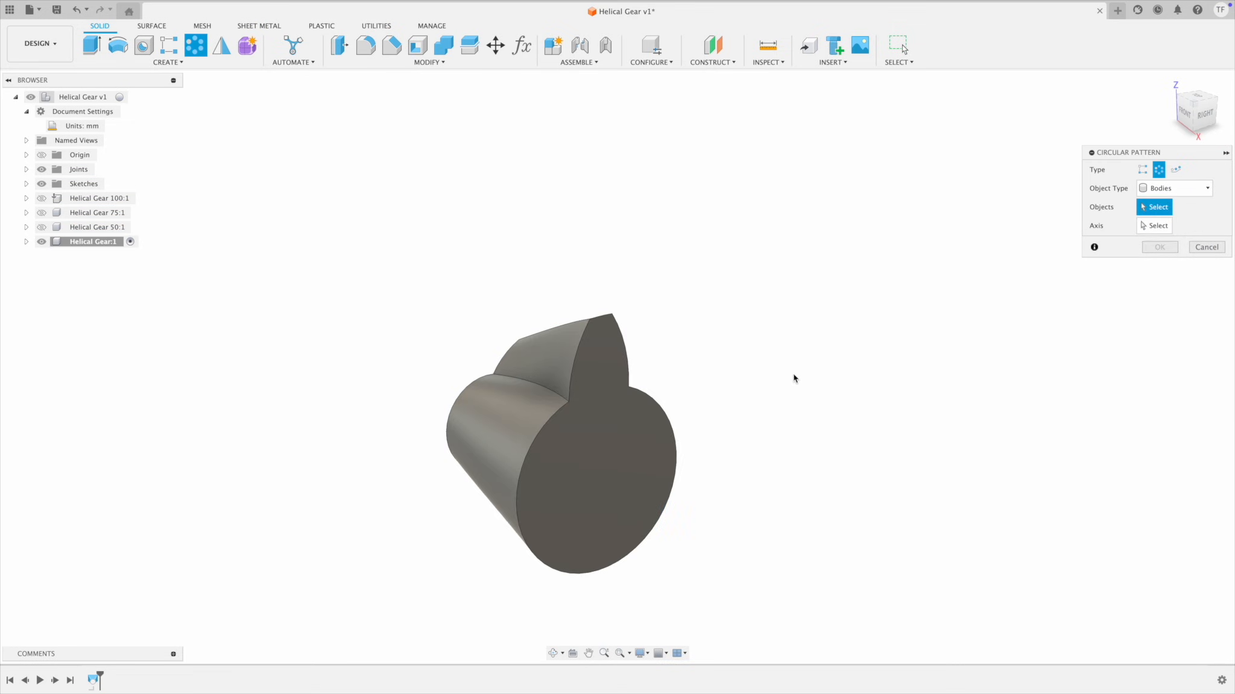
click(663, 422)
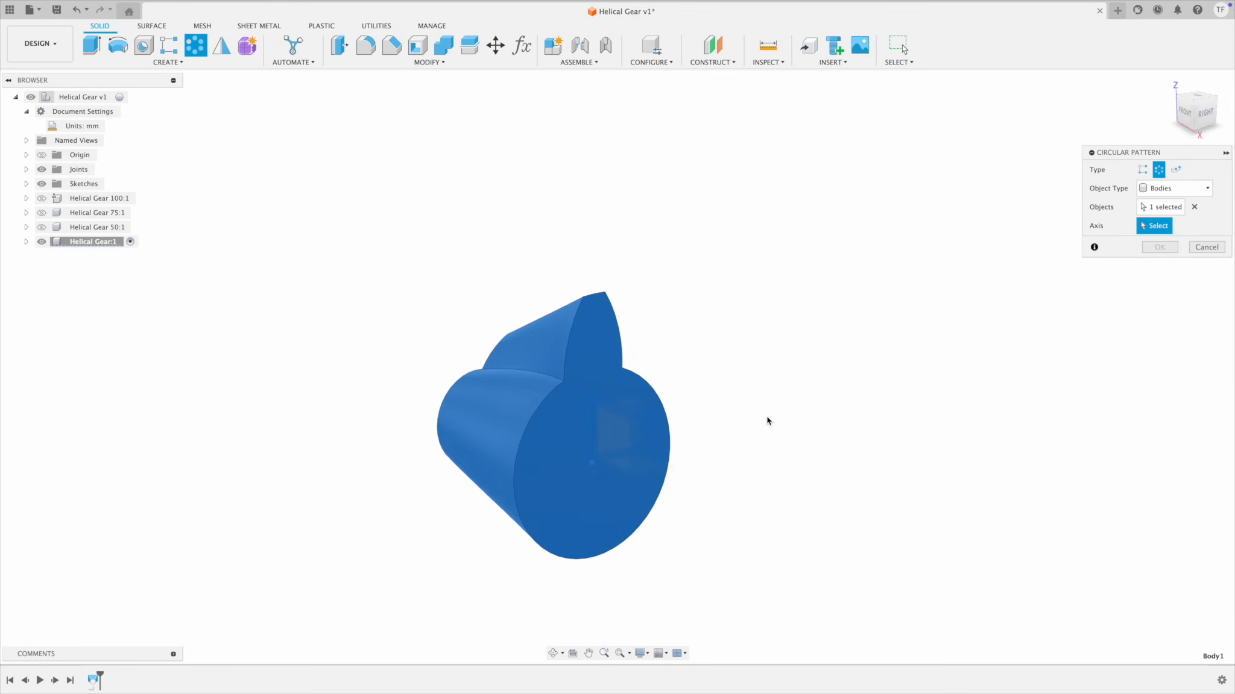
click(683, 482)
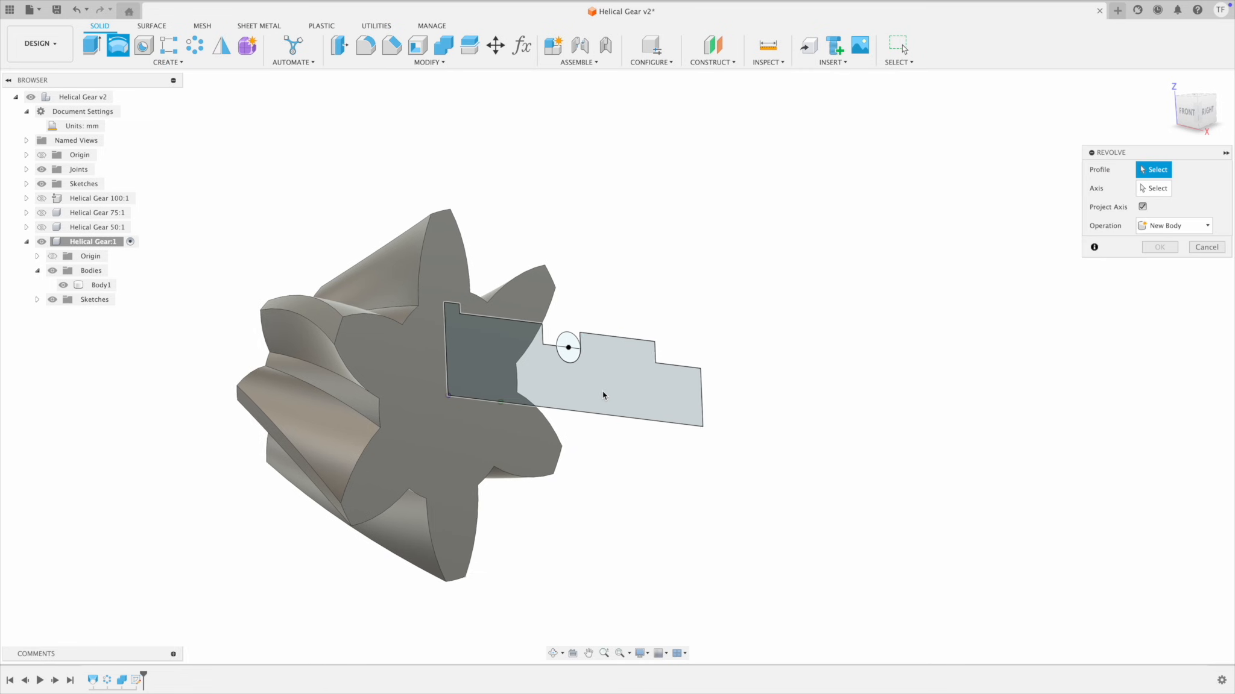
Step: Revolve the stepped shaft profile about its long straight edge, and circular-pattern the slot feature with a quantity of 2
click(603, 395)
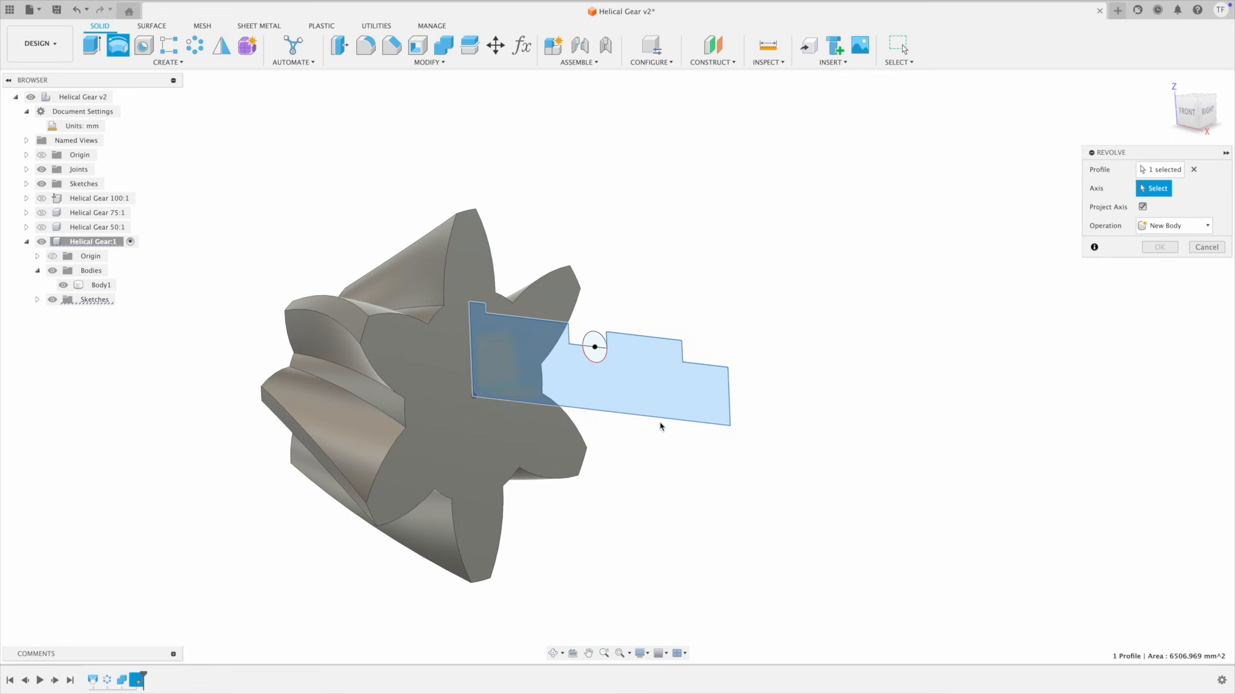
click(661, 422)
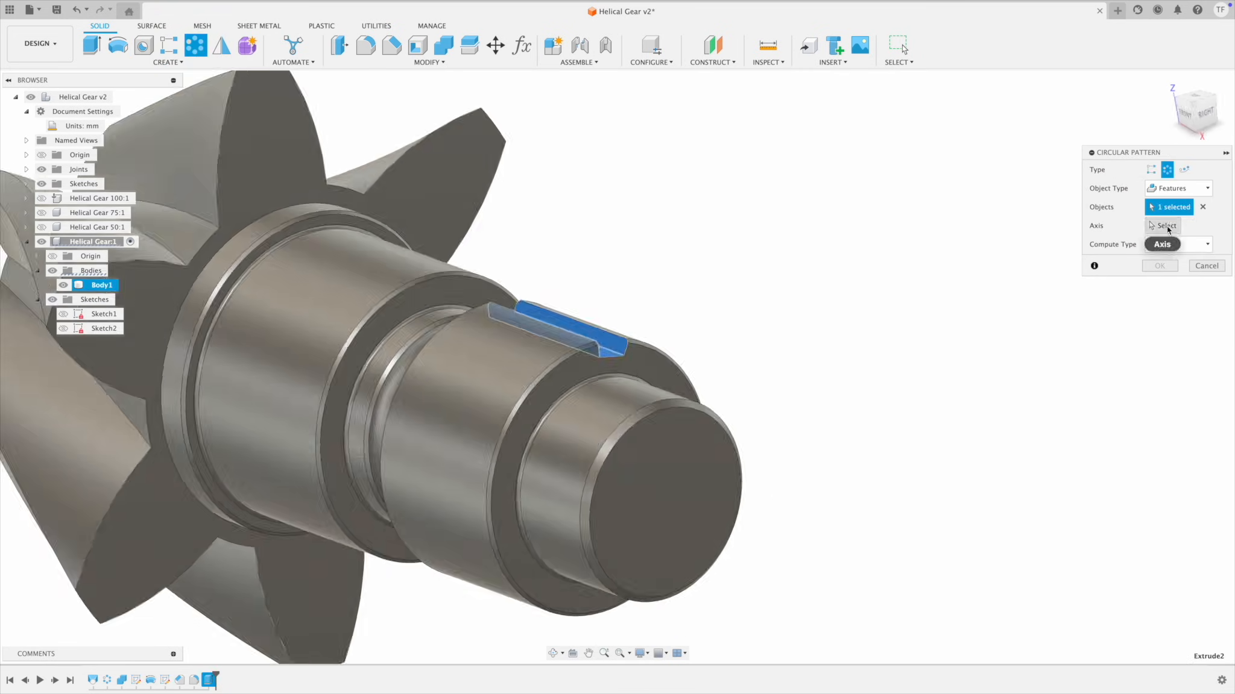
text(2)
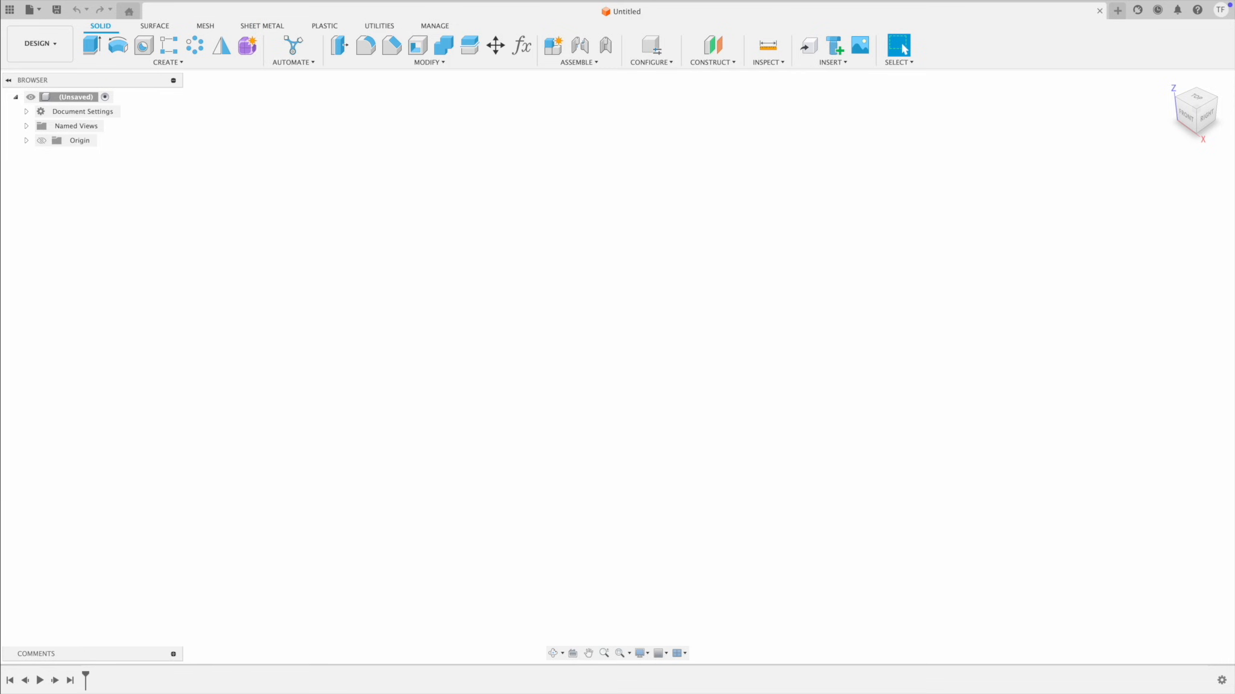
Step: Save the new design as Helical Gear in the Lesson 38 - Helical Gear folder
click(56, 10)
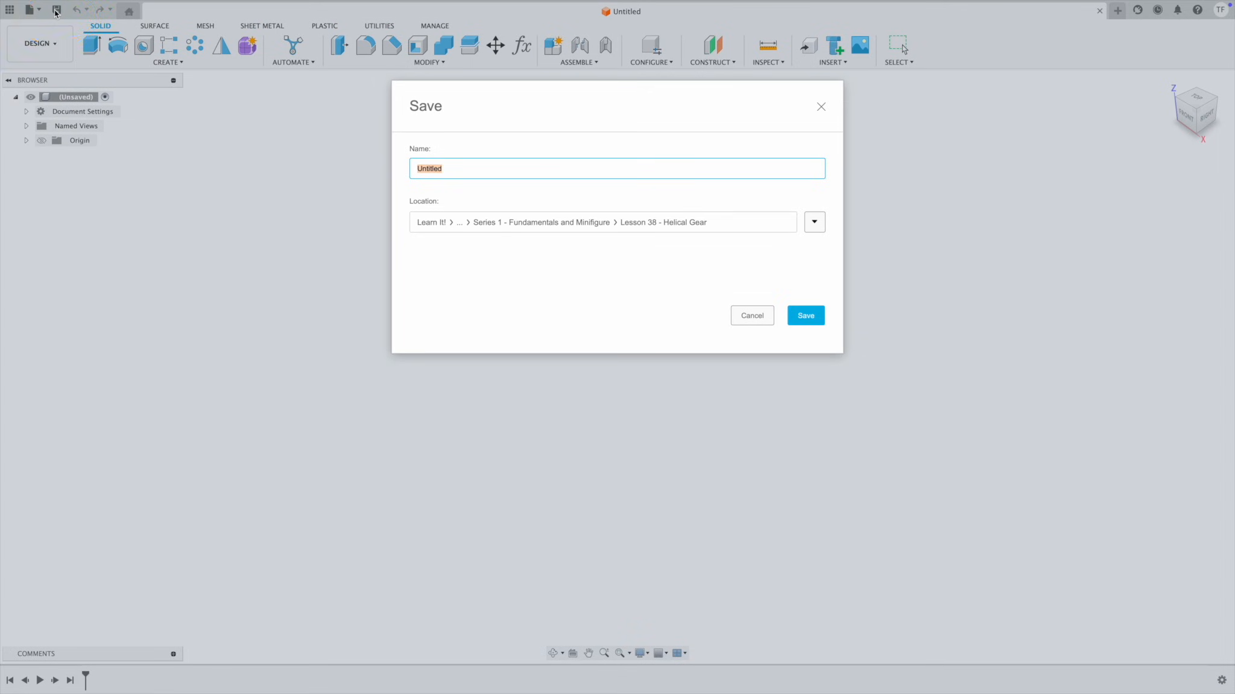
text(Helical Gear)
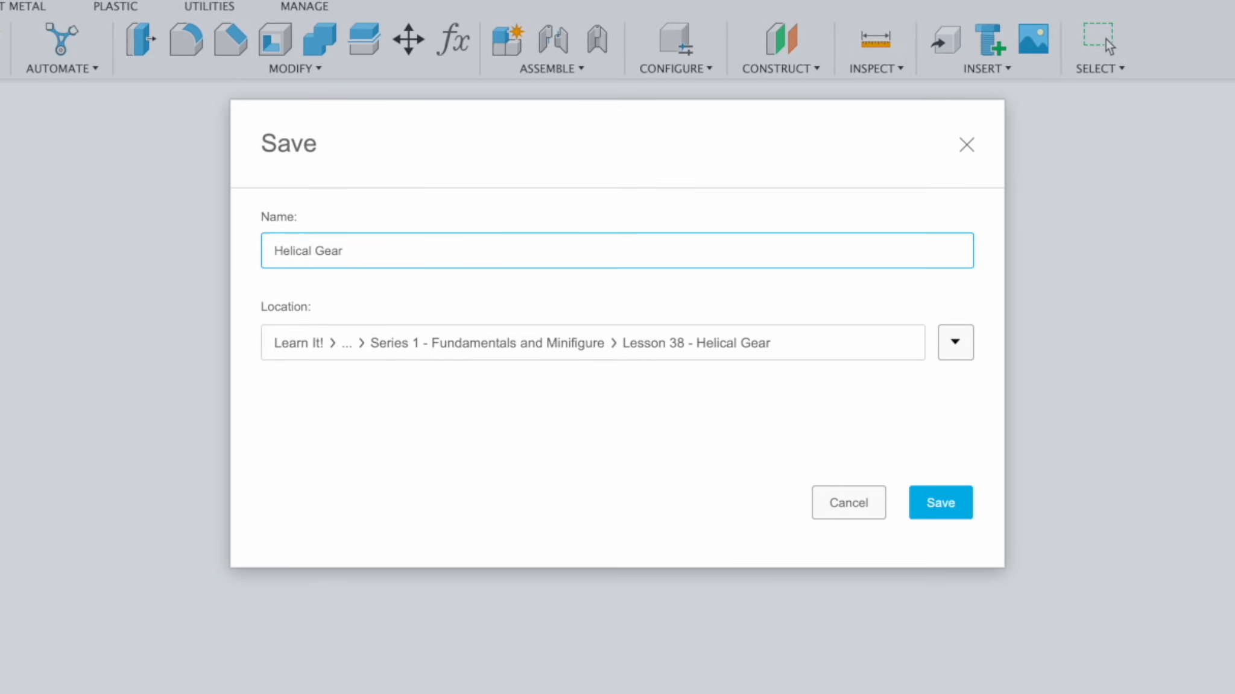
key(Return)
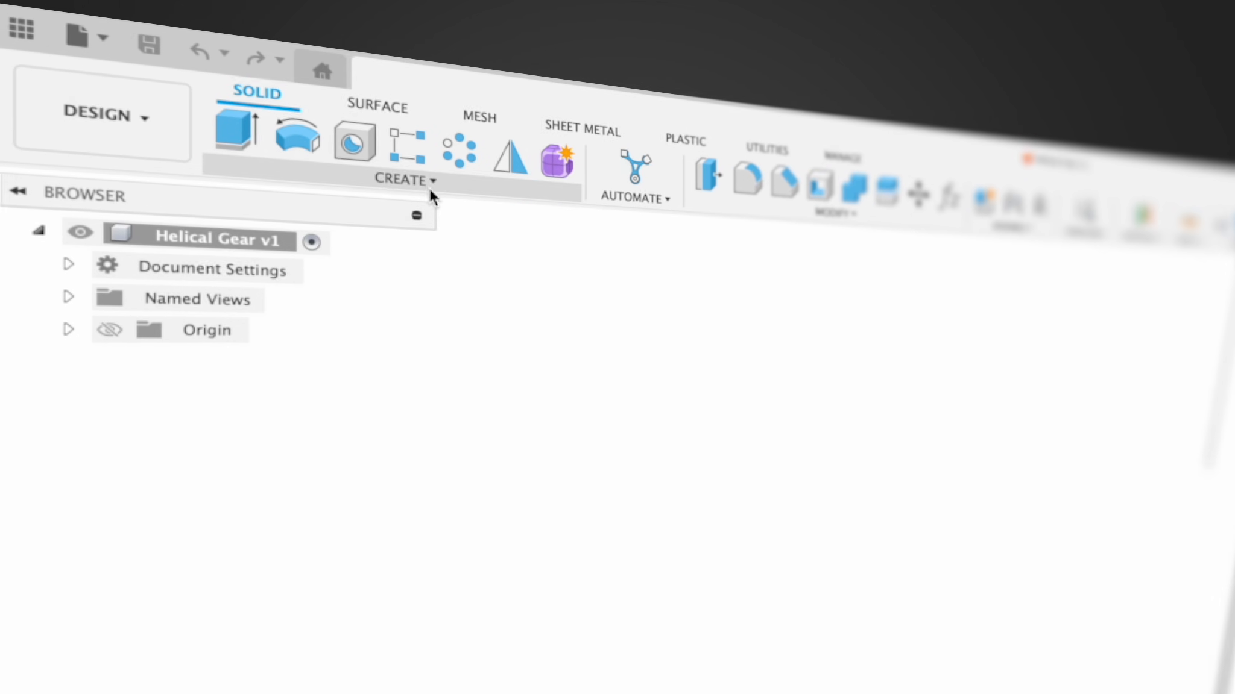
Step: Create a new sketch on the vertical plane that faces the Right view
click(431, 192)
click(370, 232)
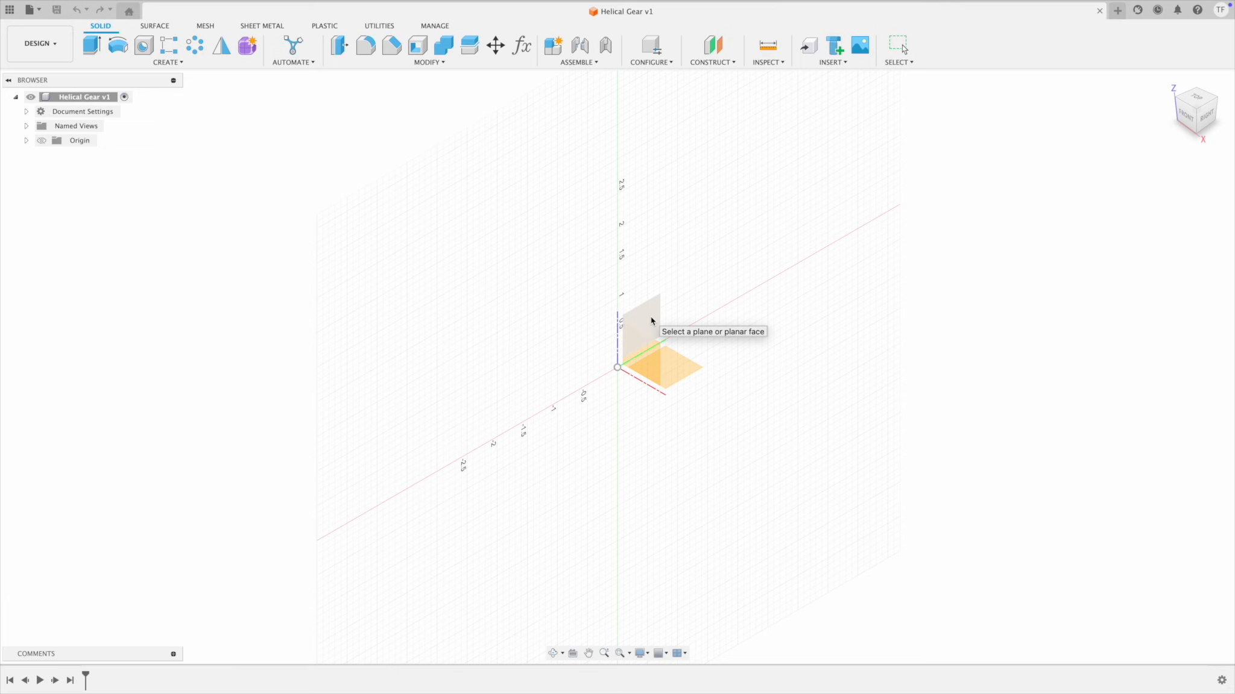
click(649, 319)
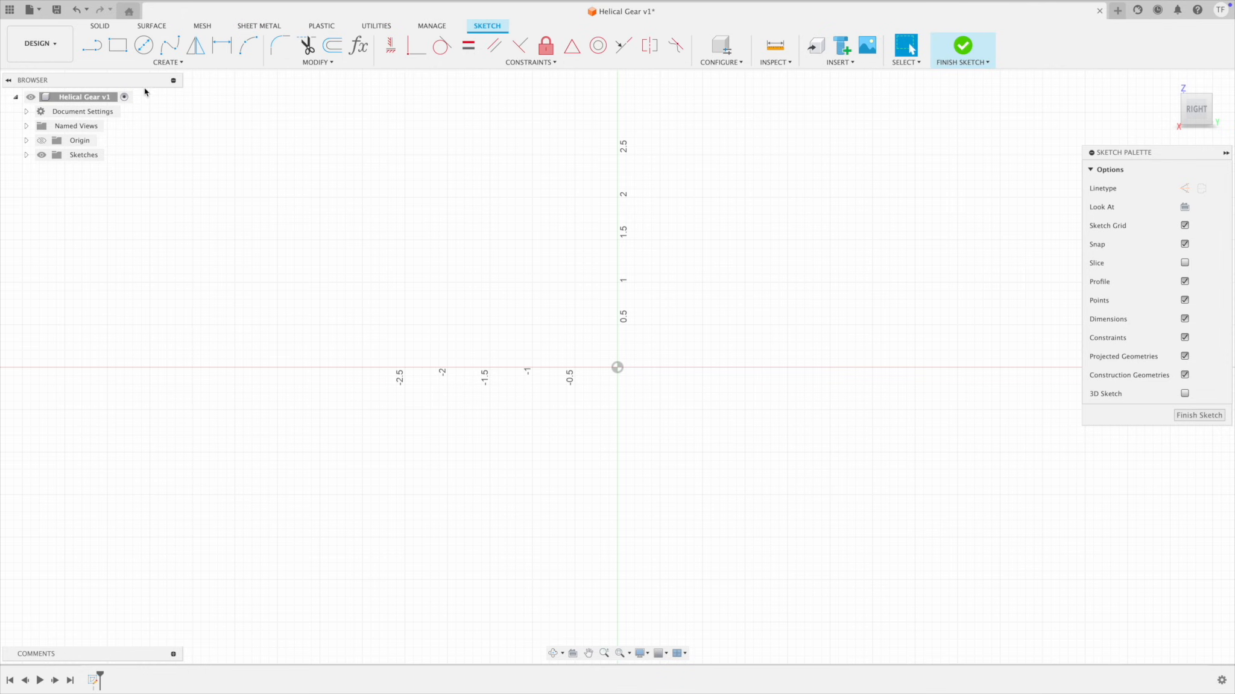
Step: Change the document's active units to Millimeter
click(26, 111)
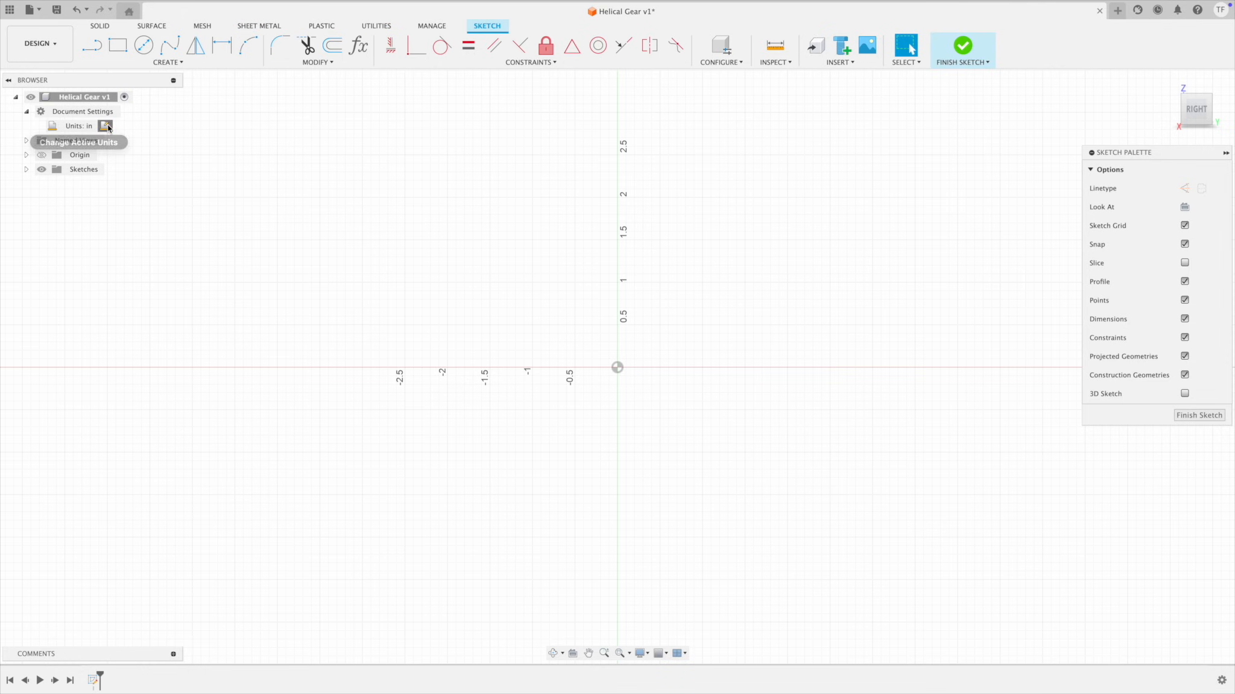
click(106, 126)
click(1036, 170)
click(1028, 198)
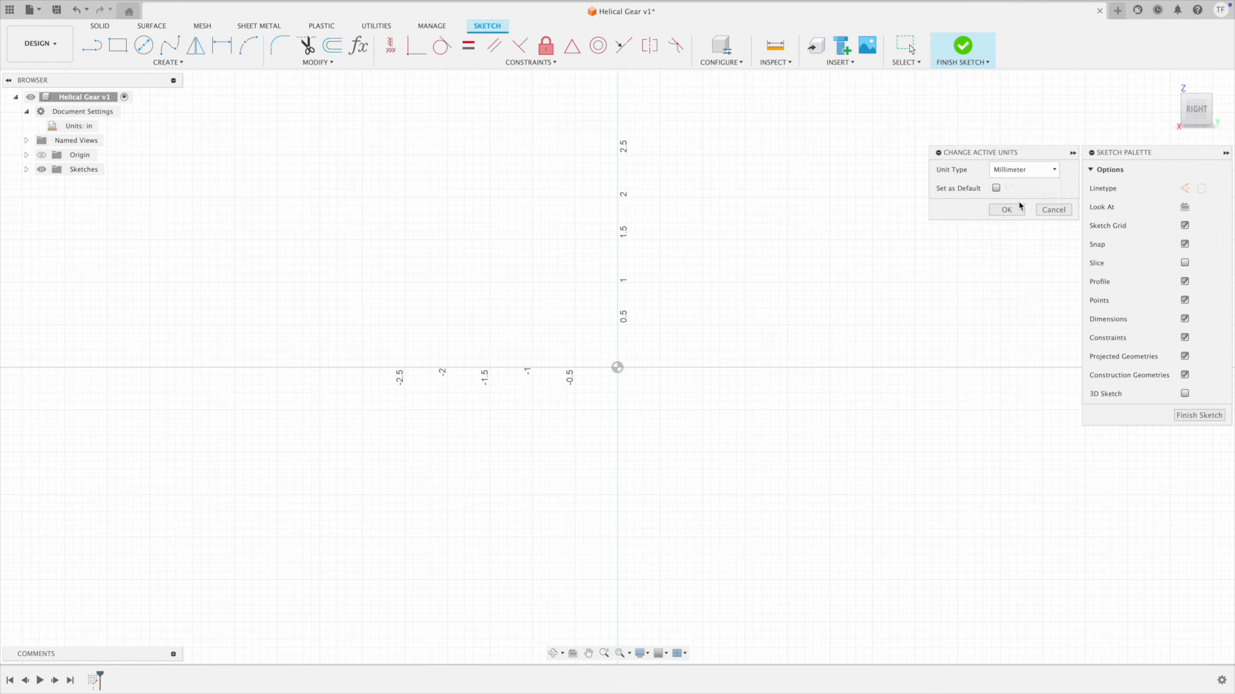
click(1017, 209)
Step: Sketch a circle 190 mm in diameter centred on the origin and place its dimension above the circle
key(c)
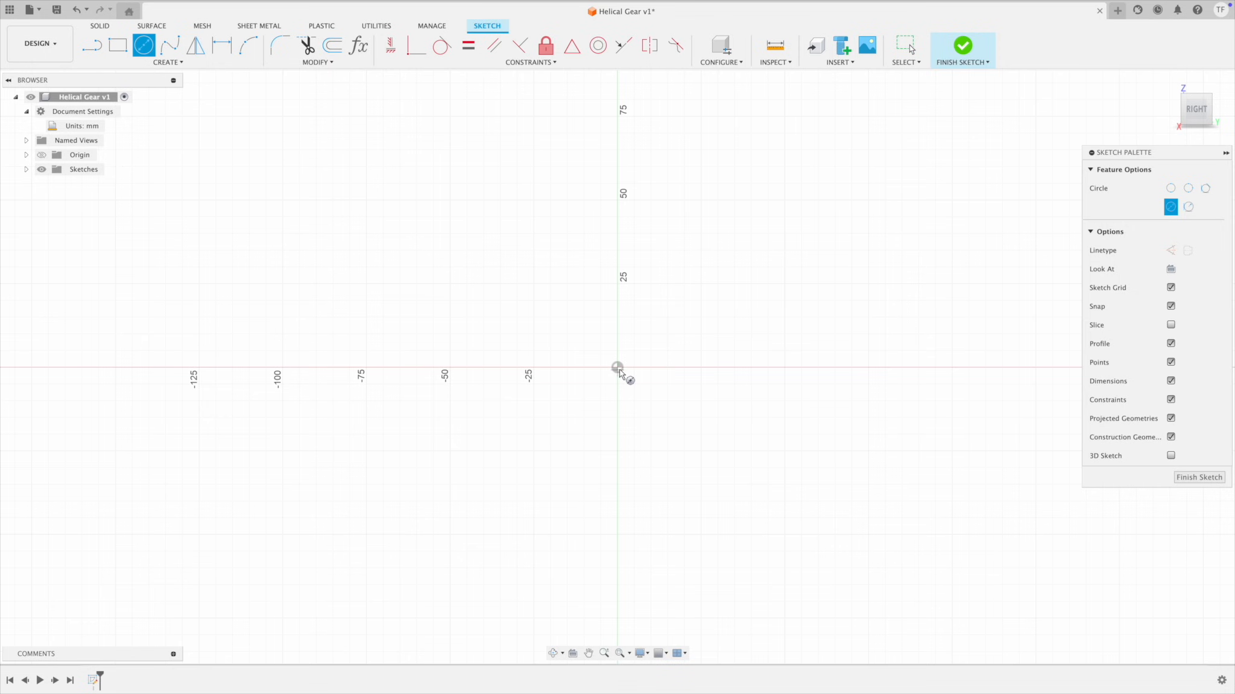
key(Escape)
key(c)
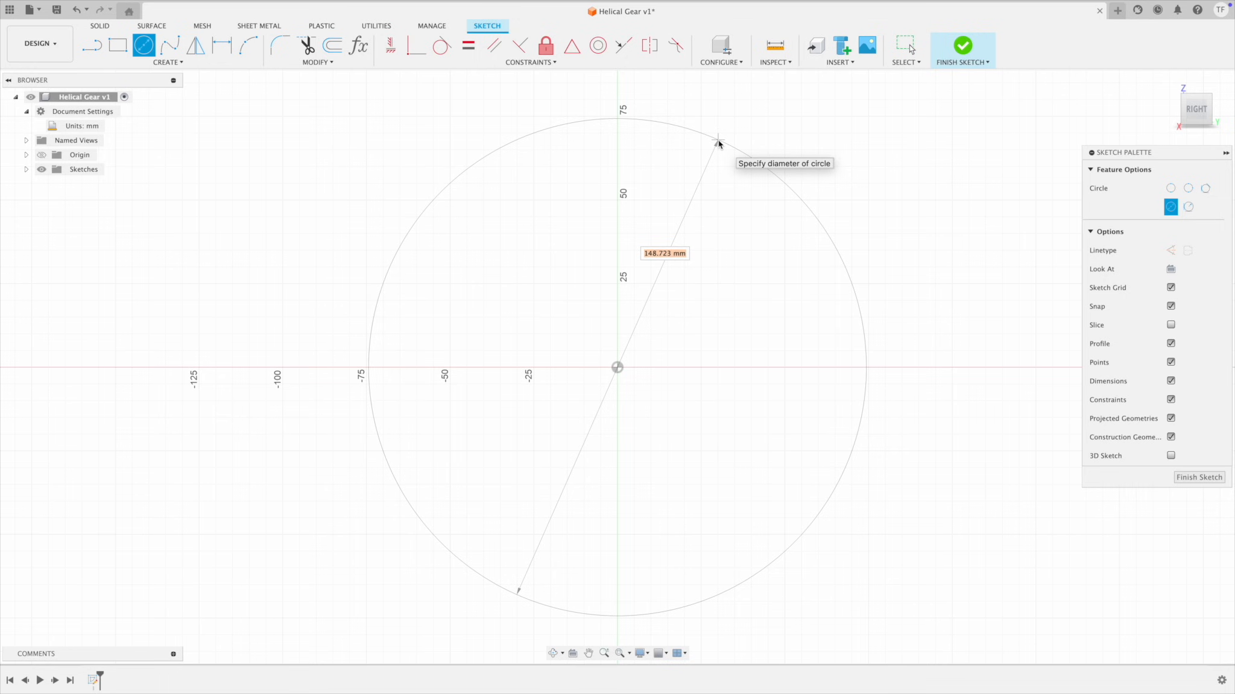
text(190)
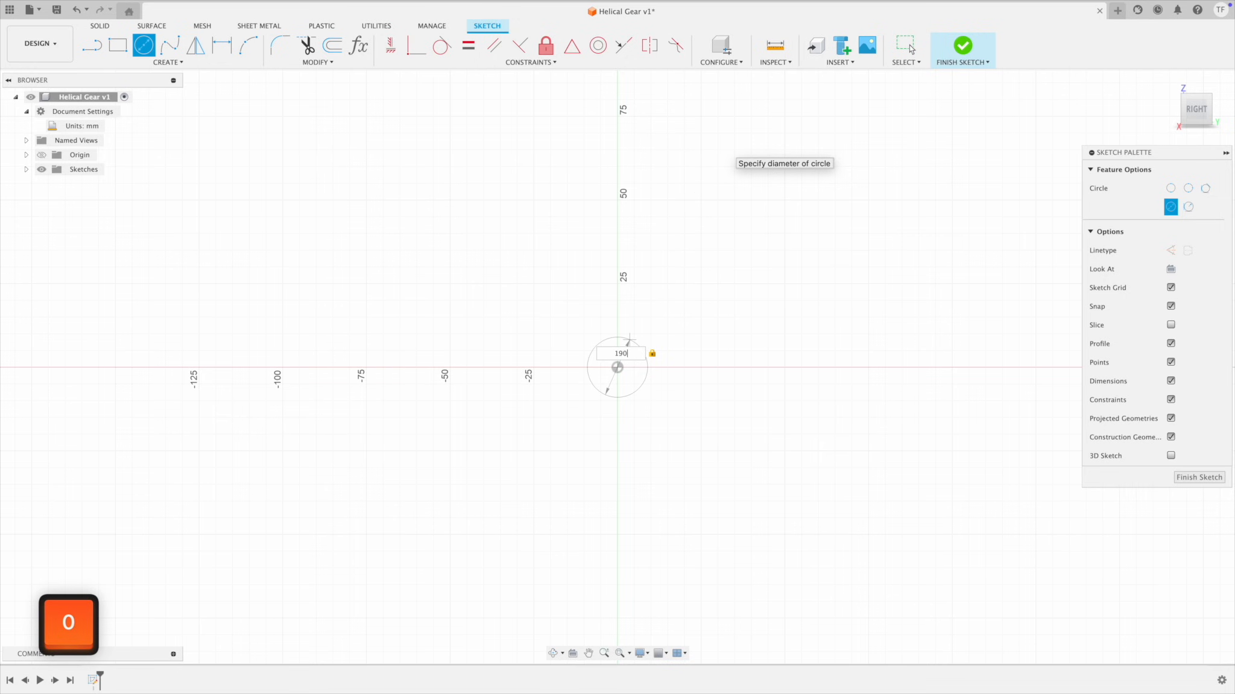
key(Return)
scroll(629, 239, down, 4)
middle_drag(970, 278, 780, 329)
mouse_move(650, 291)
mouse_down()
mouse_move(796, 247)
mouse_move(765, 188)
mouse_move(687, 148)
mouse_move(628, 138)
mouse_up()
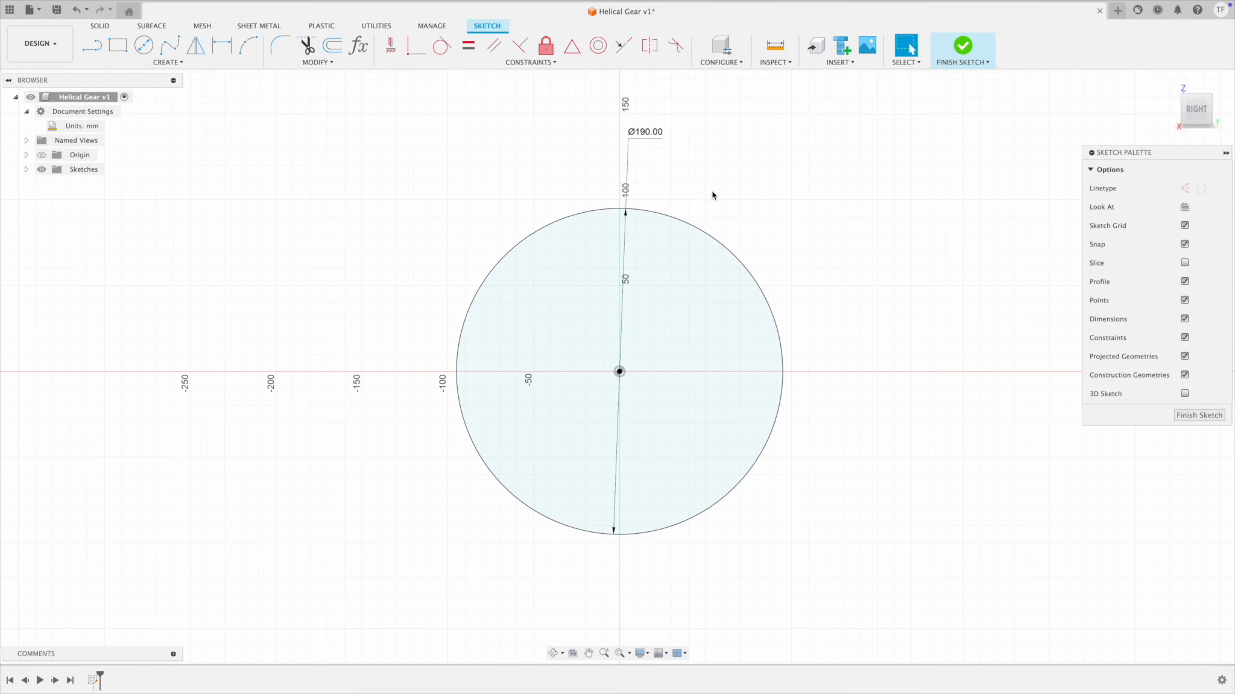
Step: Sketch a concentric circle 107 mm in diameter inside the first and move both diameter dimensions clear of the circles
key(c)
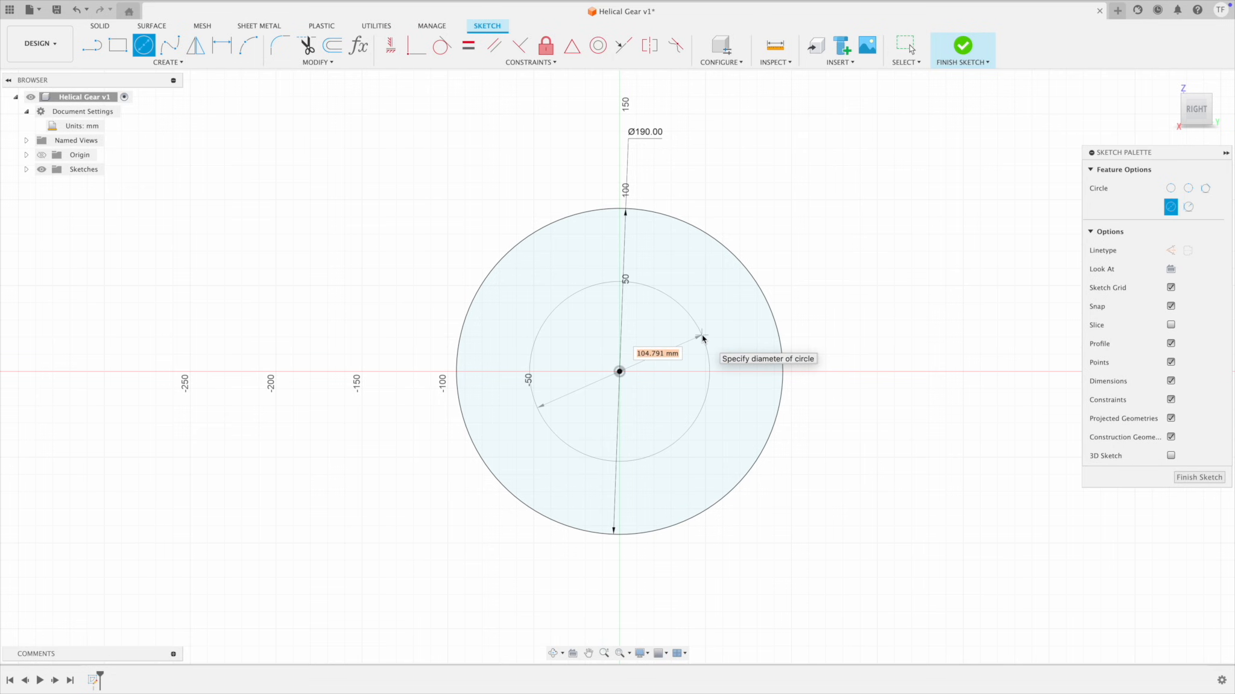
text(107)
key(Return)
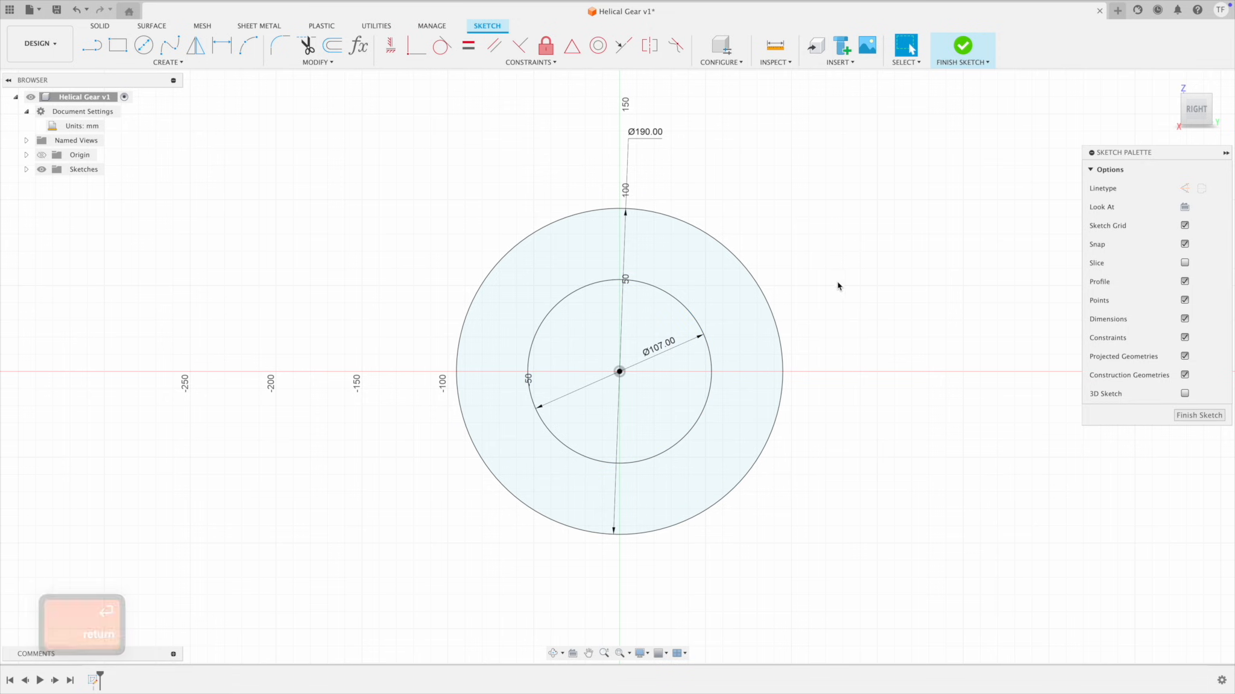
drag(627, 141, 660, 134)
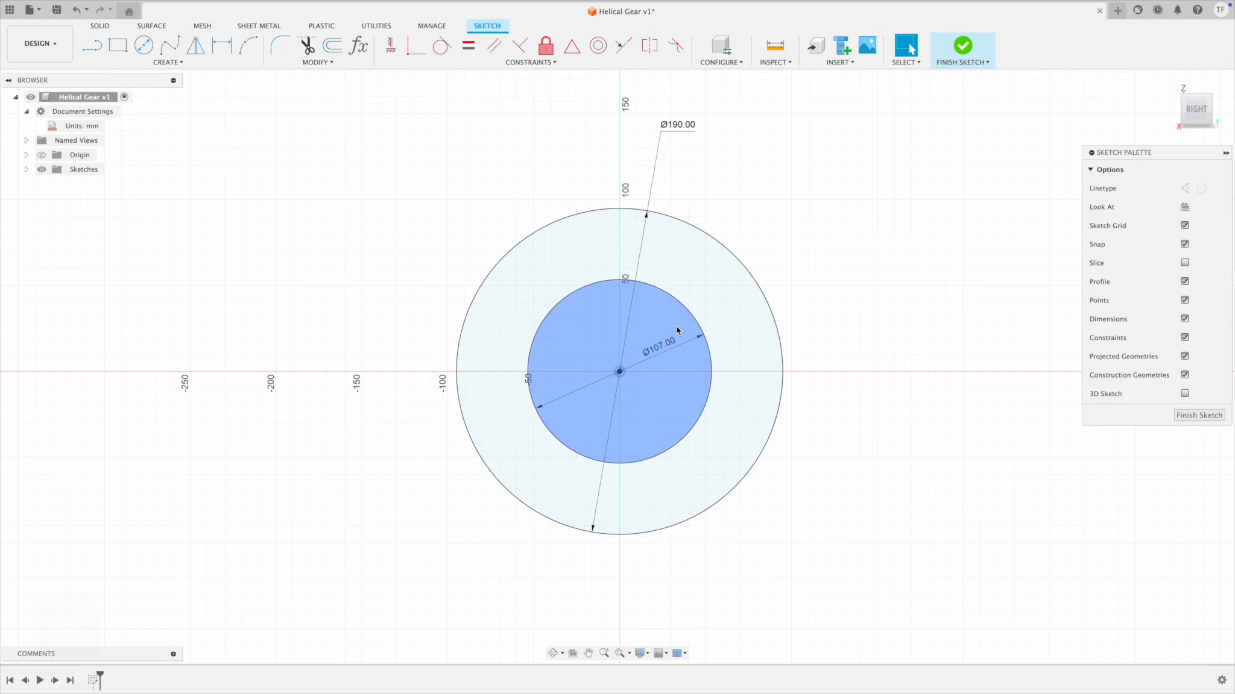
drag(654, 336, 739, 199)
Step: Draw a vertical line from the origin up to the top of the outer circle
scroll(657, 187, up, 4)
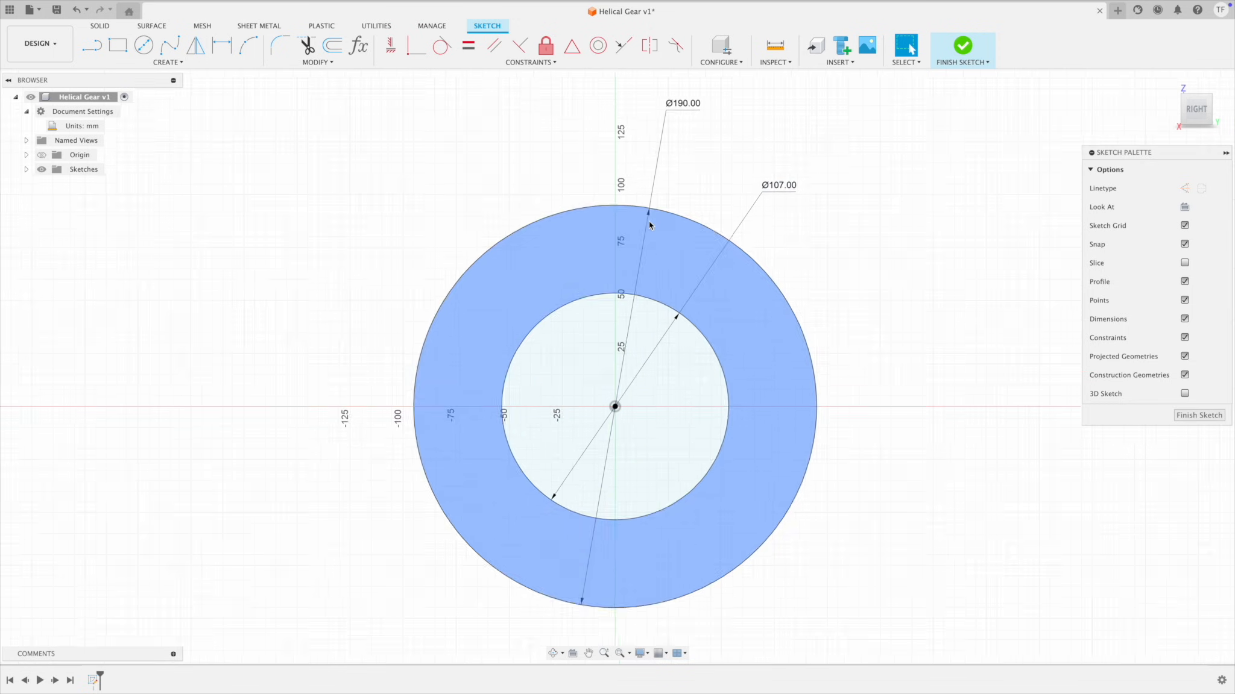
scroll(591, 163, up, 2)
key(l)
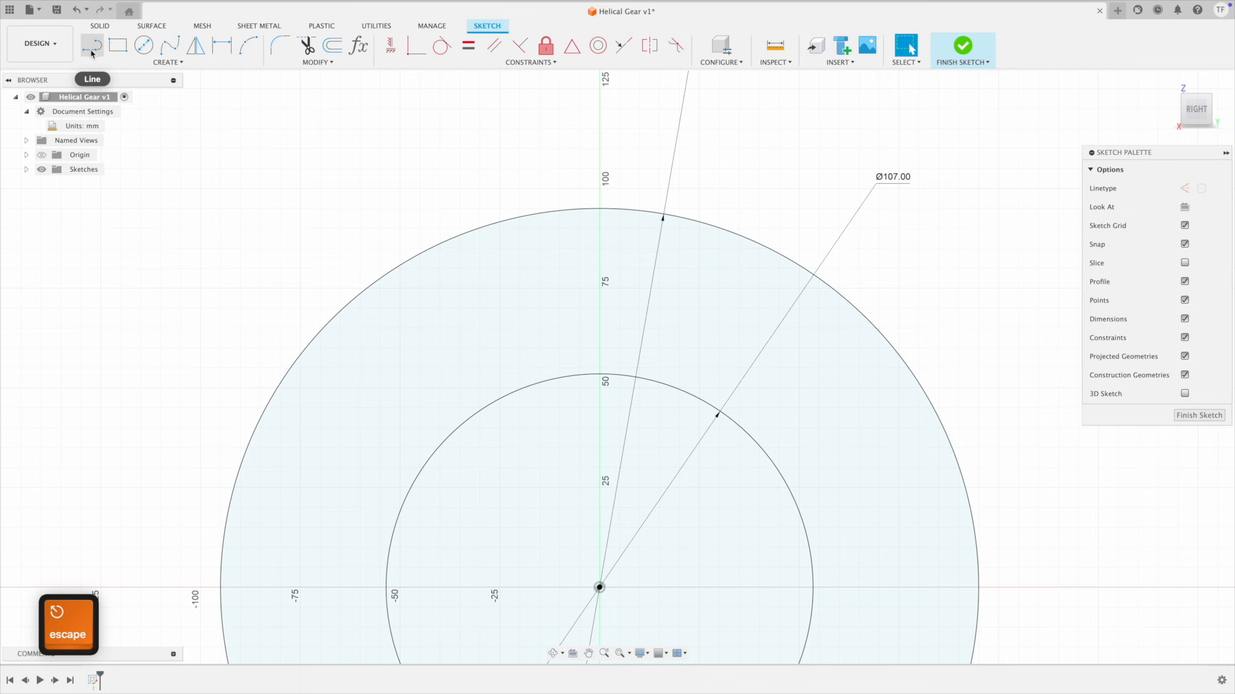
click(599, 588)
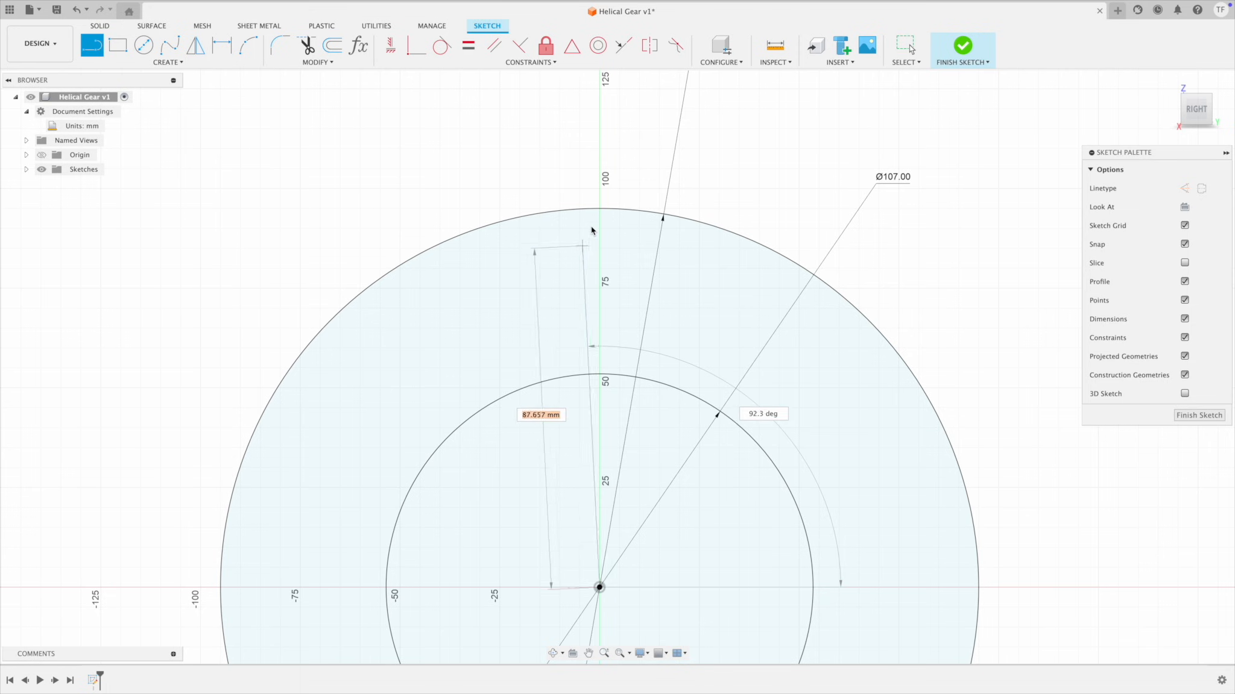
double_click(599, 209)
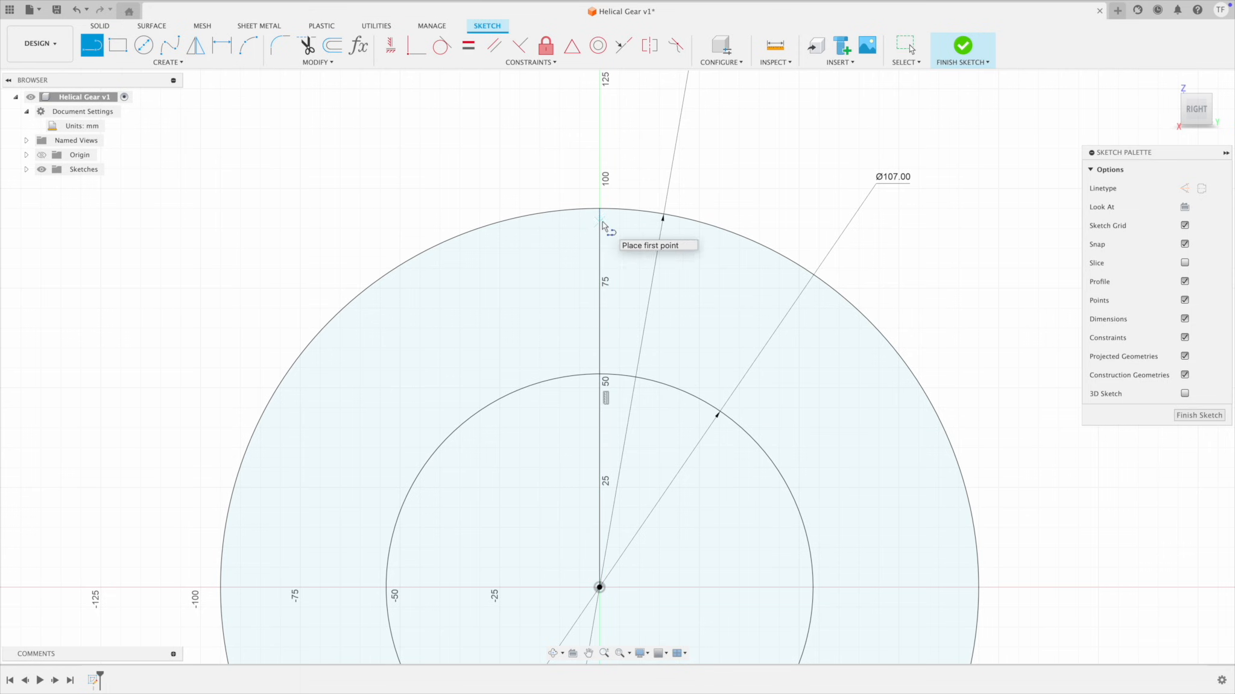
key(Escape)
click(601, 263)
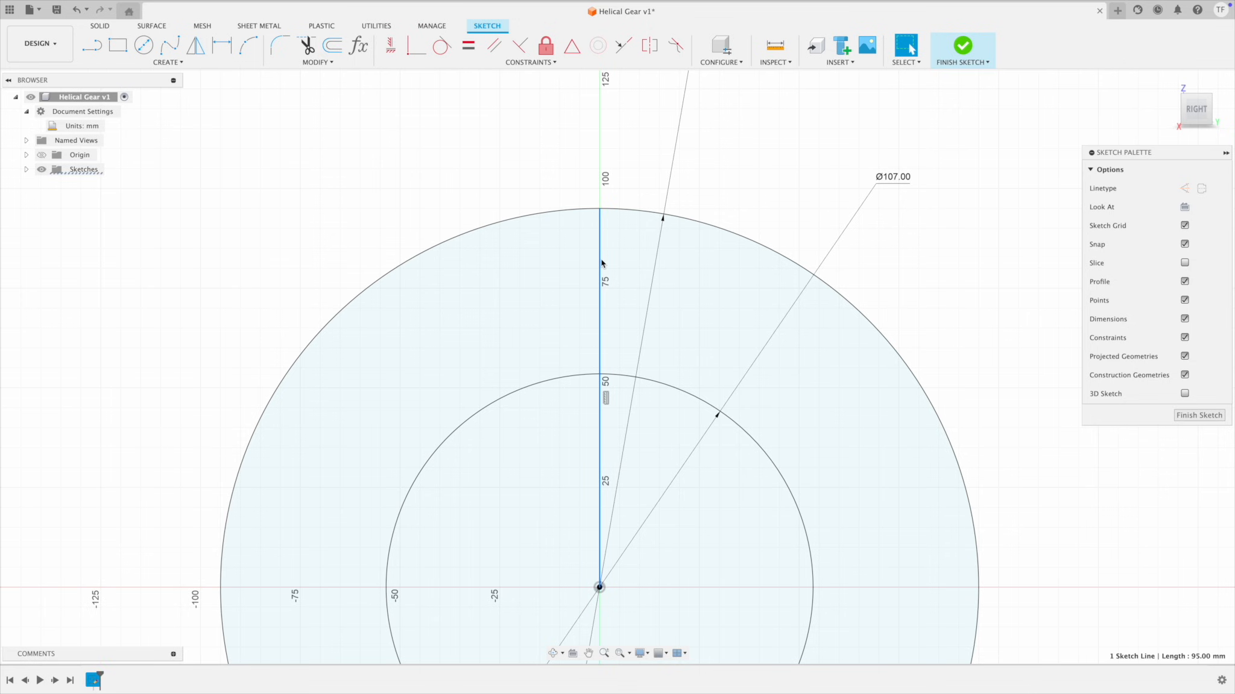
click(655, 153)
key(Escape)
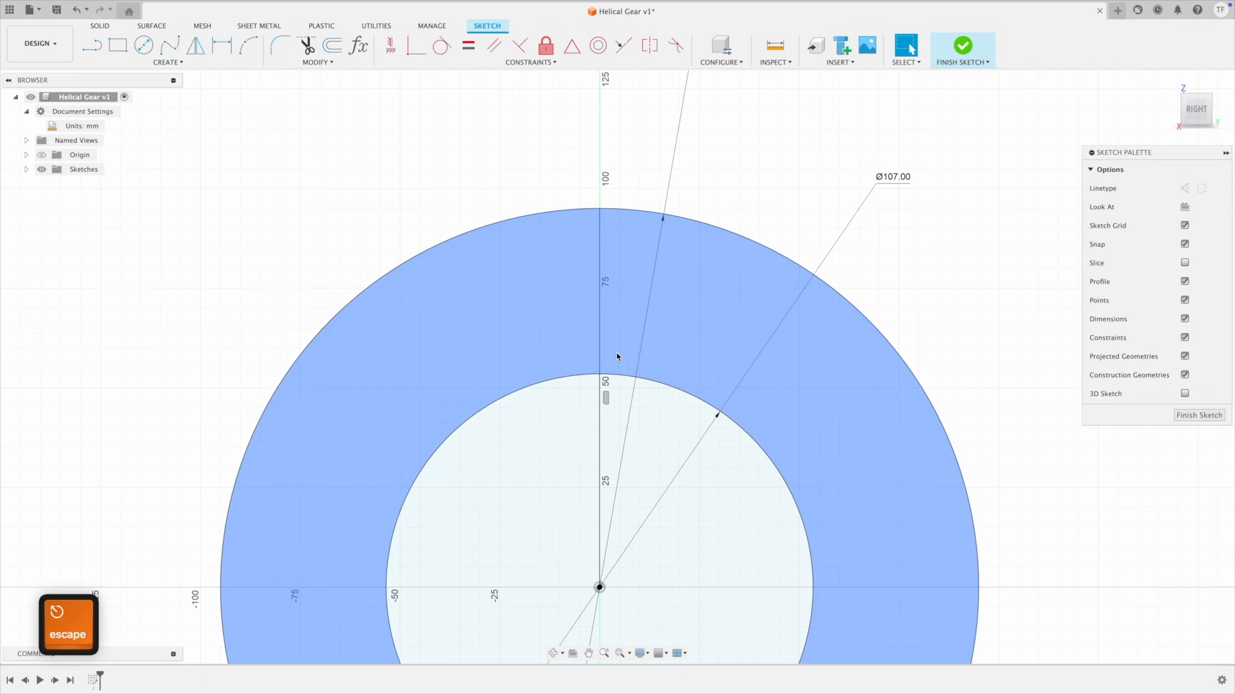
click(646, 313)
click(741, 237)
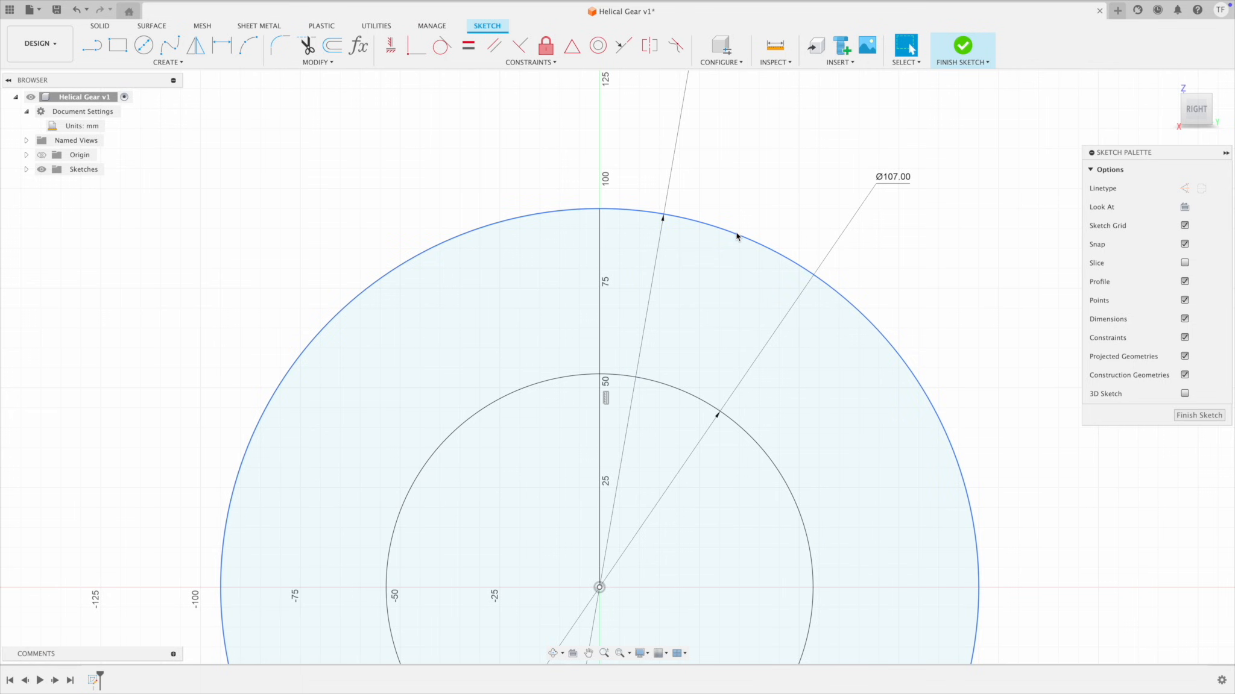
click(895, 179)
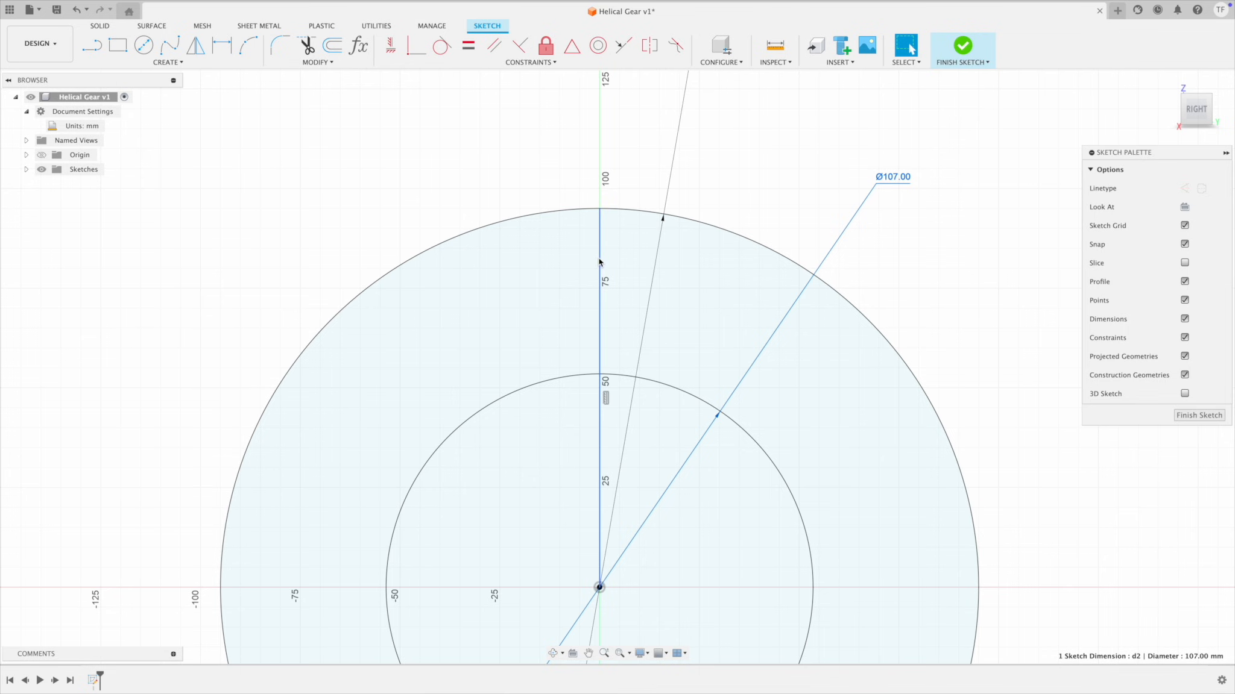
key(Escape)
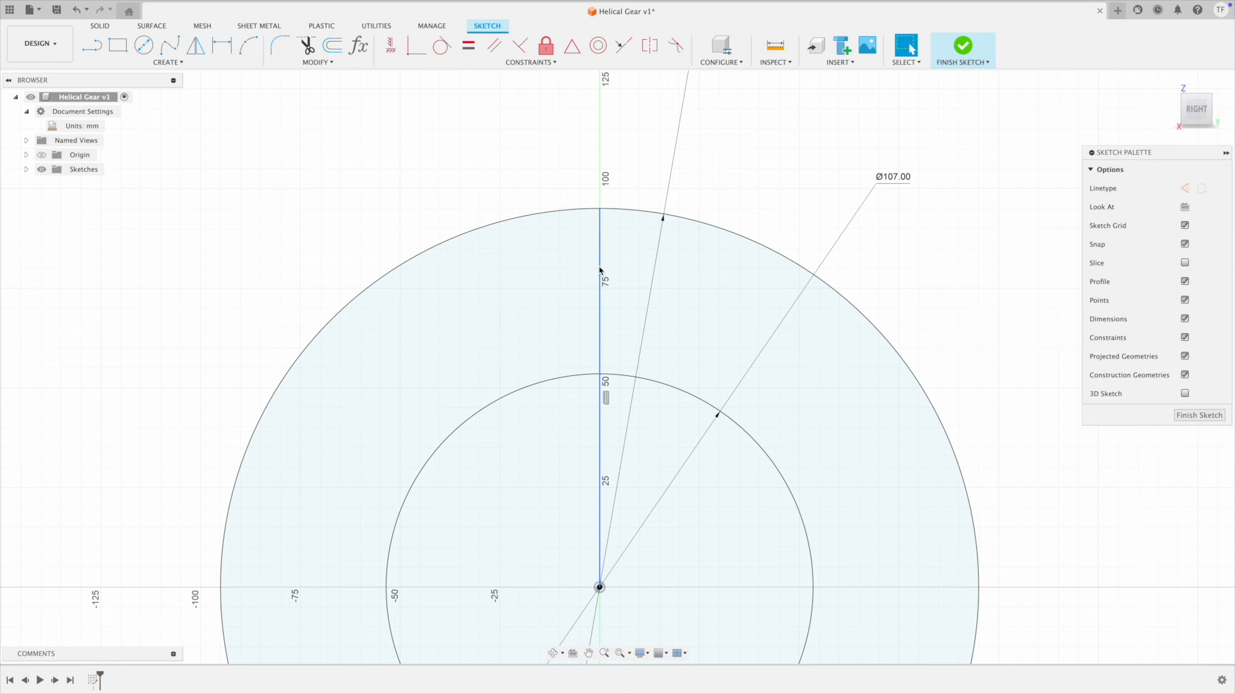
Step: Convert the vertical line between the origin and the outer circle to construction geometry
click(599, 267)
key(x)
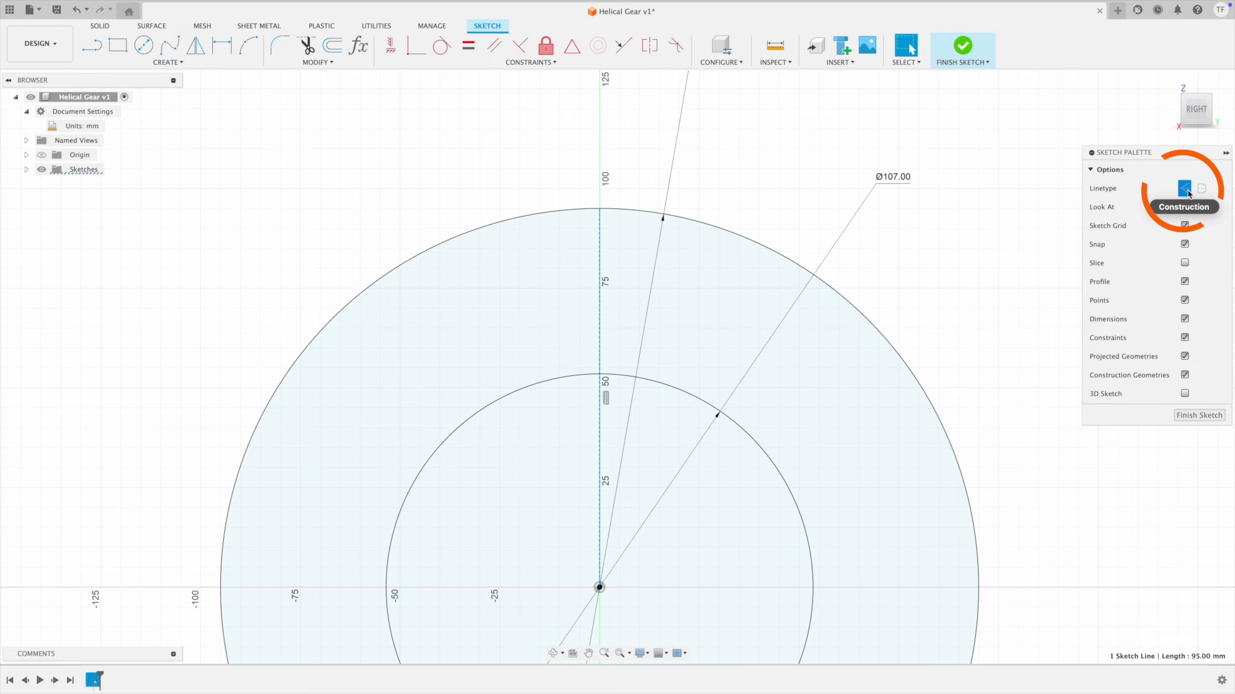
key(Escape)
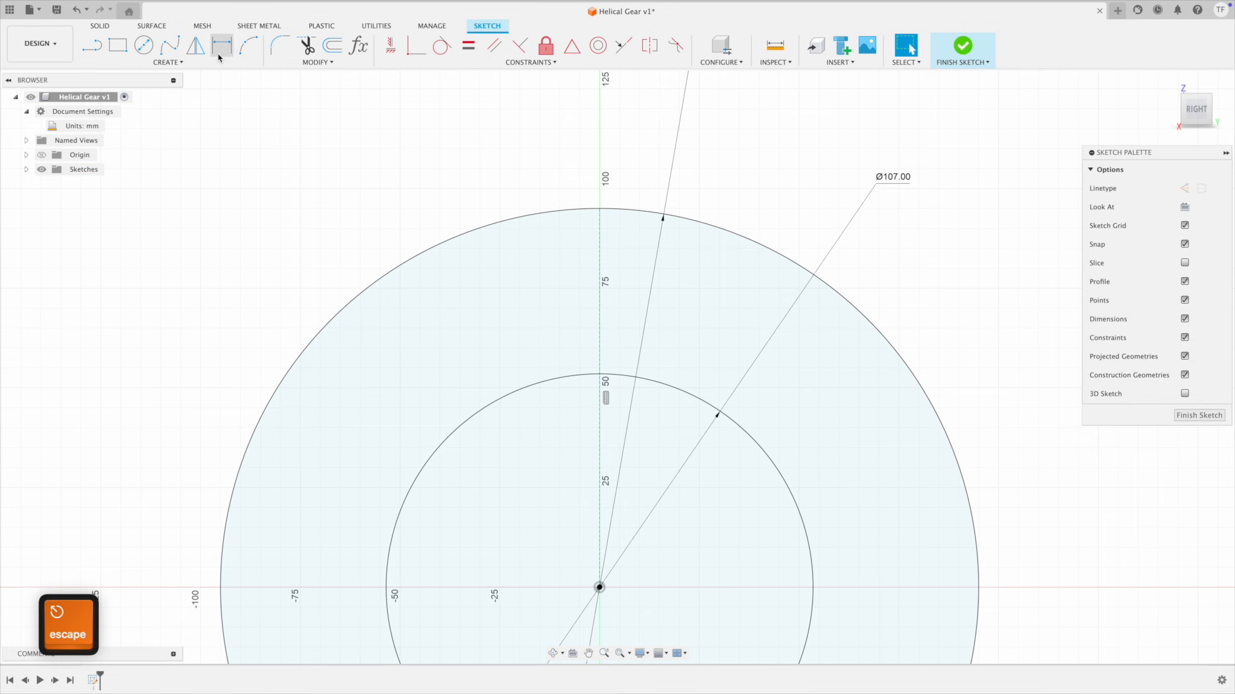
Step: Draw a 3-Point Arc from the outer to the inner circle just right of the centreline, and move the 190 mm dimension off it
click(249, 47)
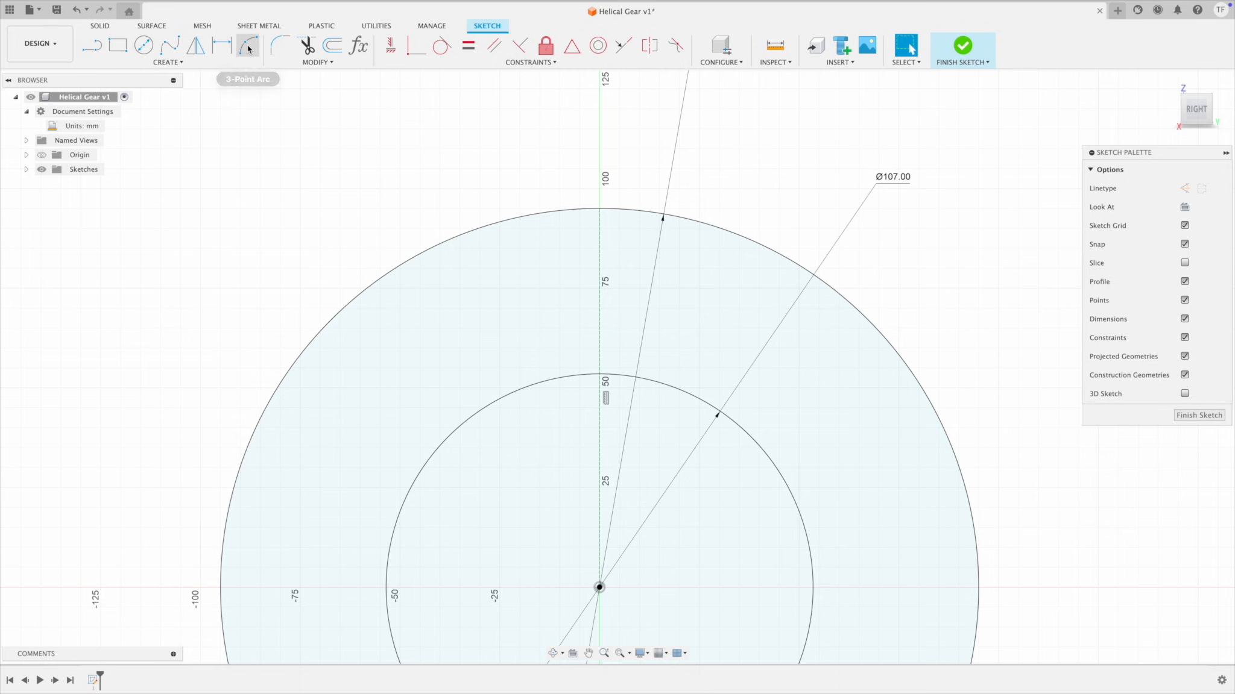
click(629, 211)
click(657, 383)
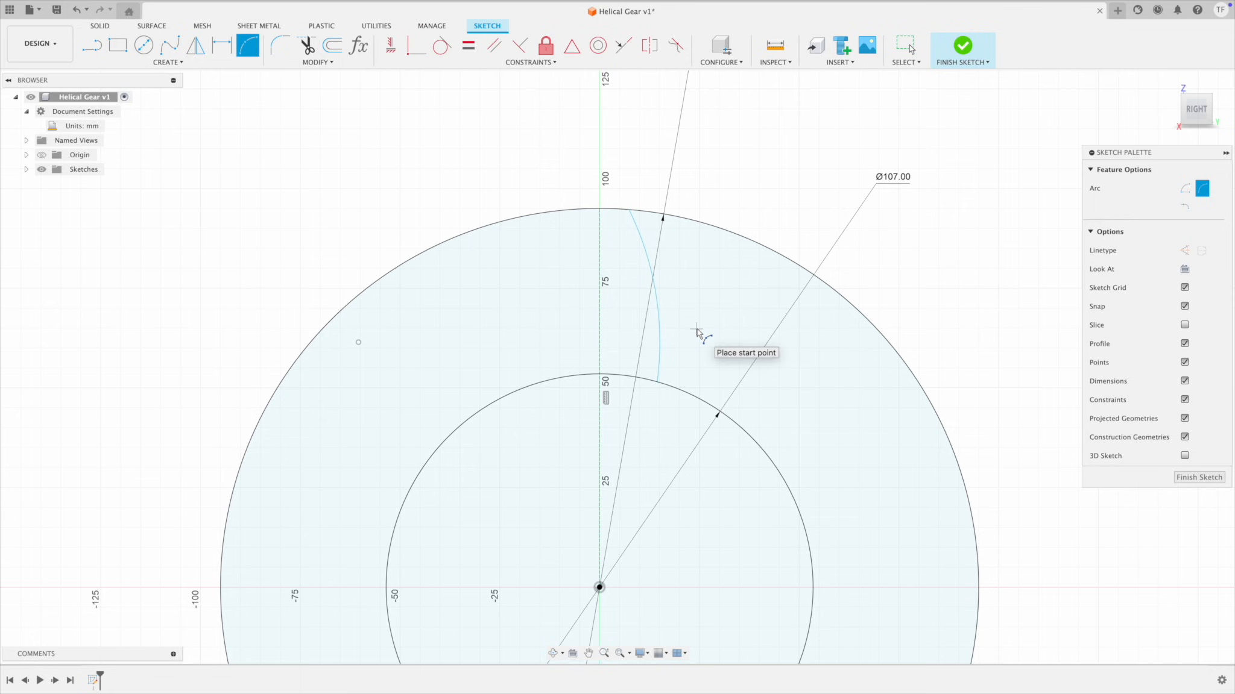
key(Escape)
middle_drag(775, 199, 754, 266)
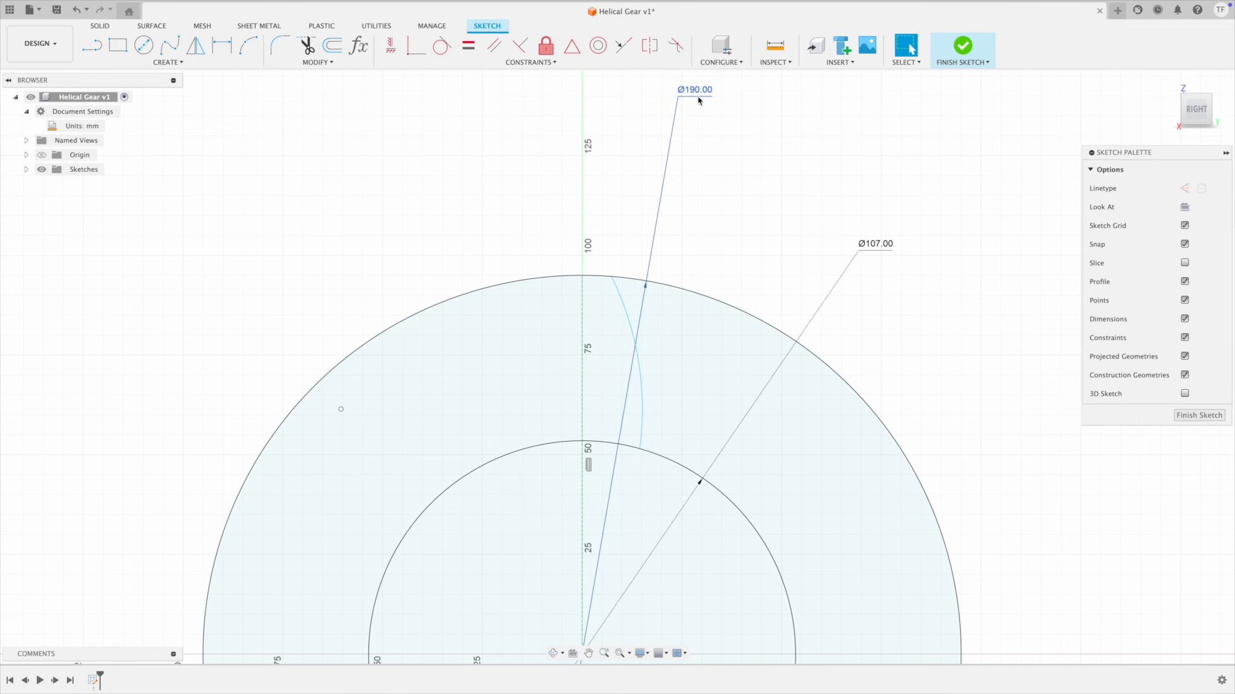
drag(698, 96, 606, 112)
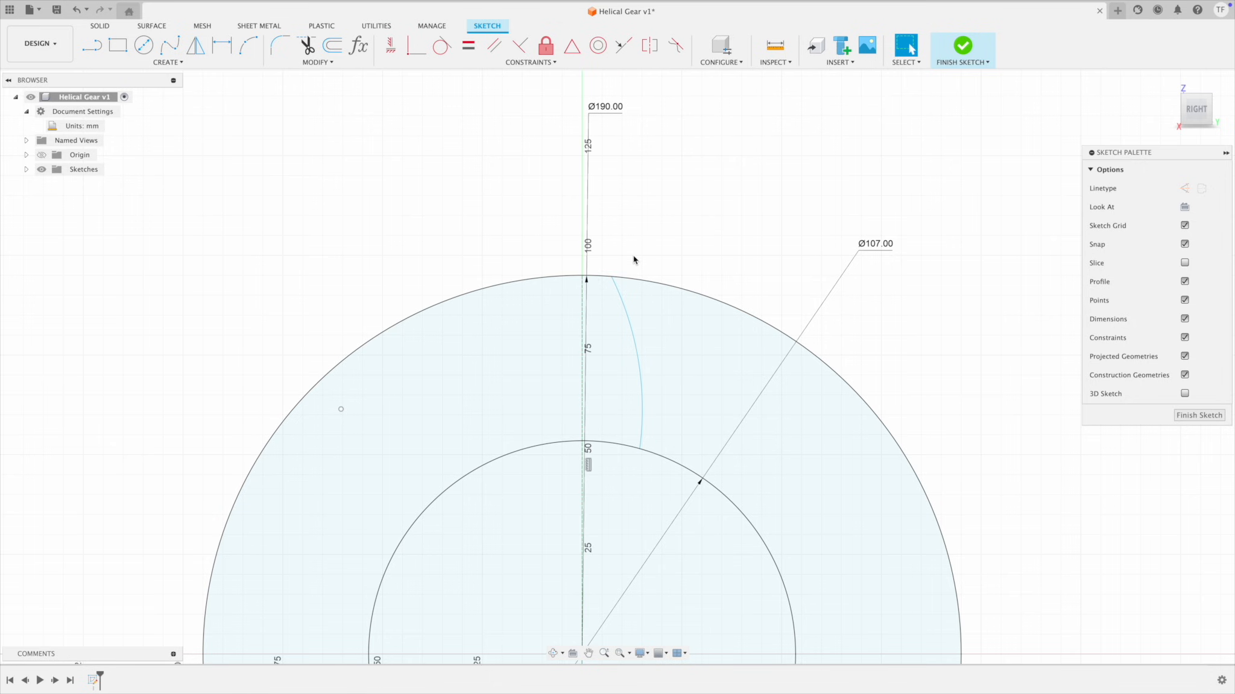
Step: Dimension the horizontal distance from the vertical construction line to the arc's upper endpoint as 15/2 mm
key(Escape)
key(Escape)
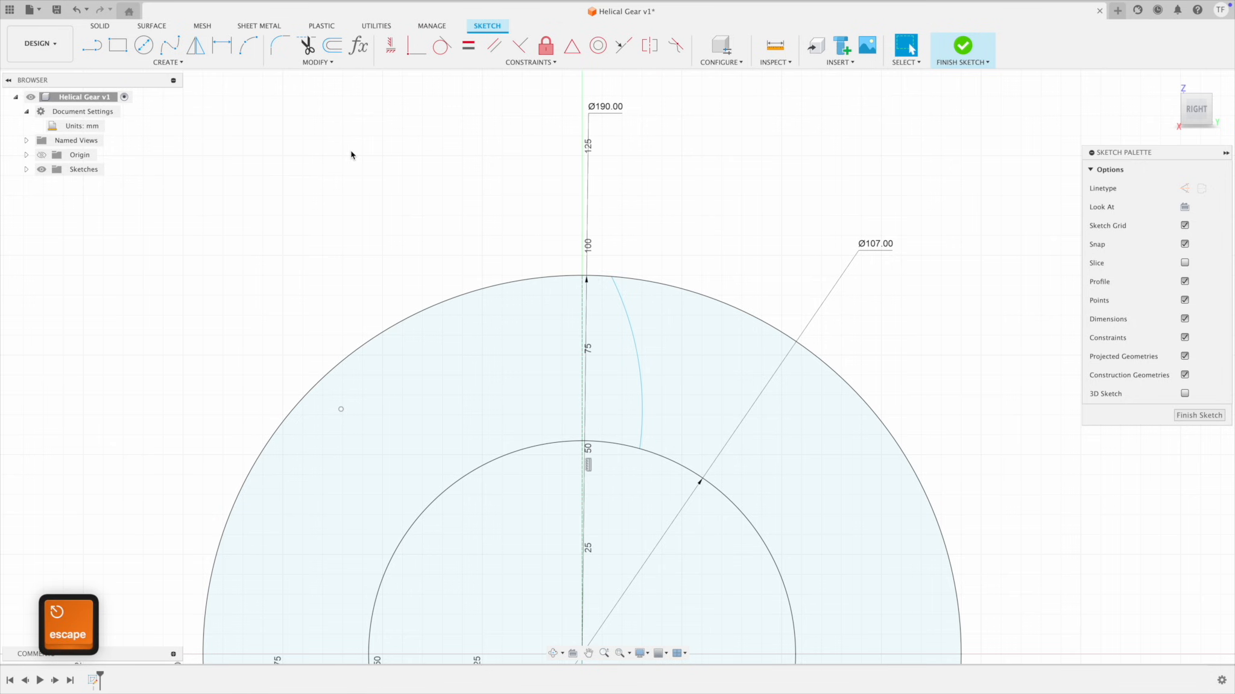
key(d)
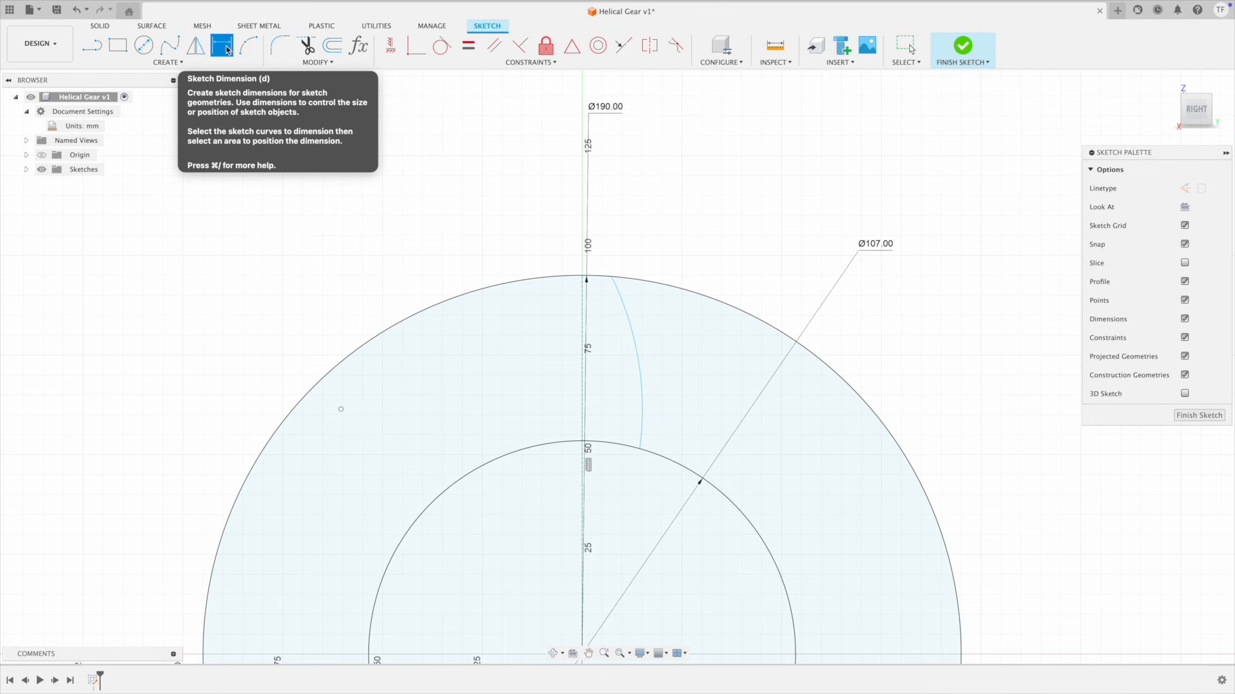
click(611, 277)
click(584, 285)
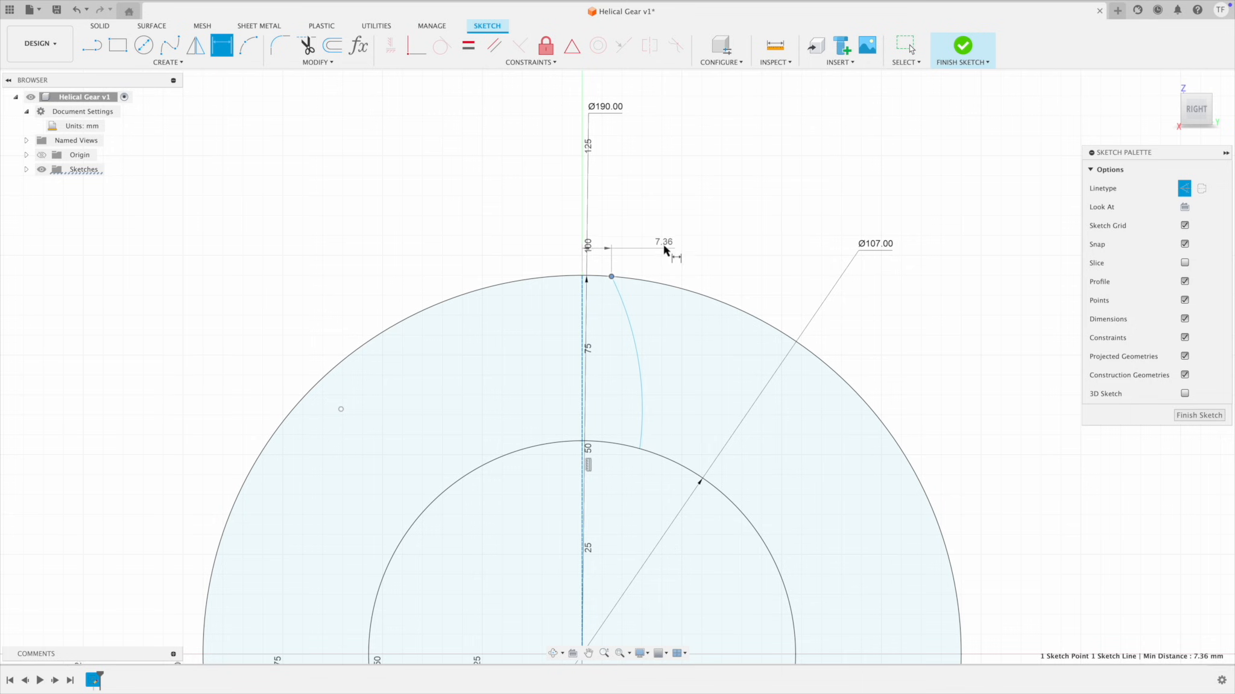
click(658, 245)
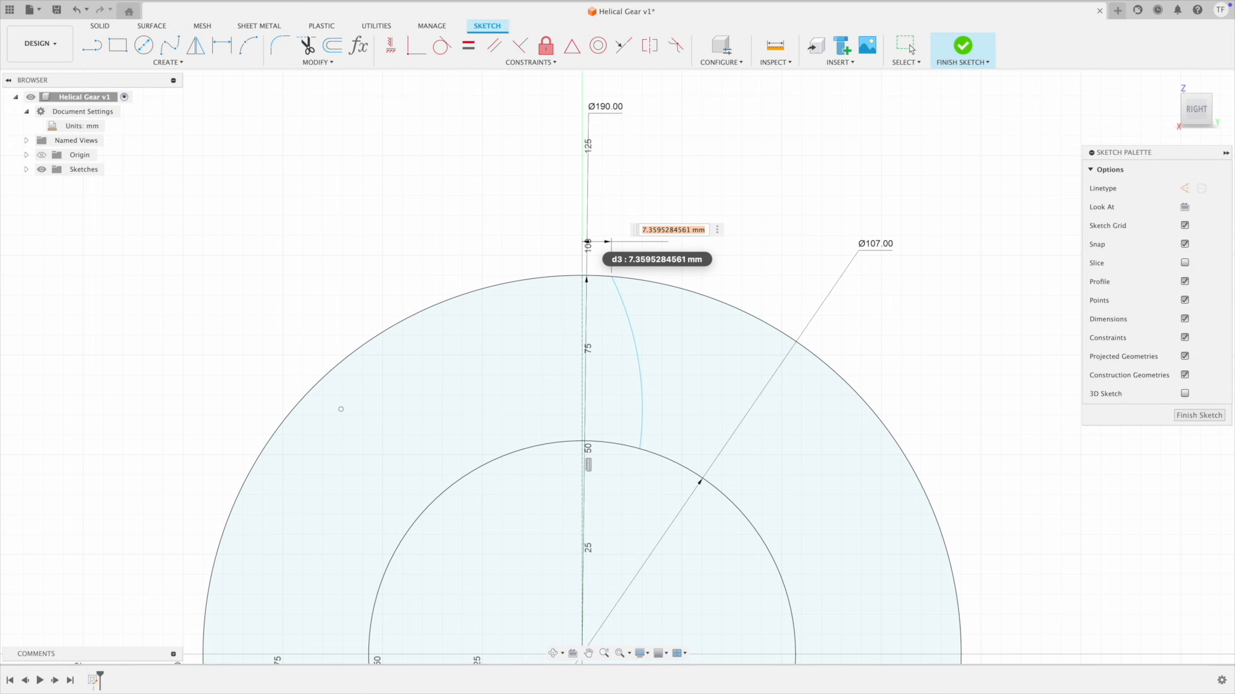
text(15/2)
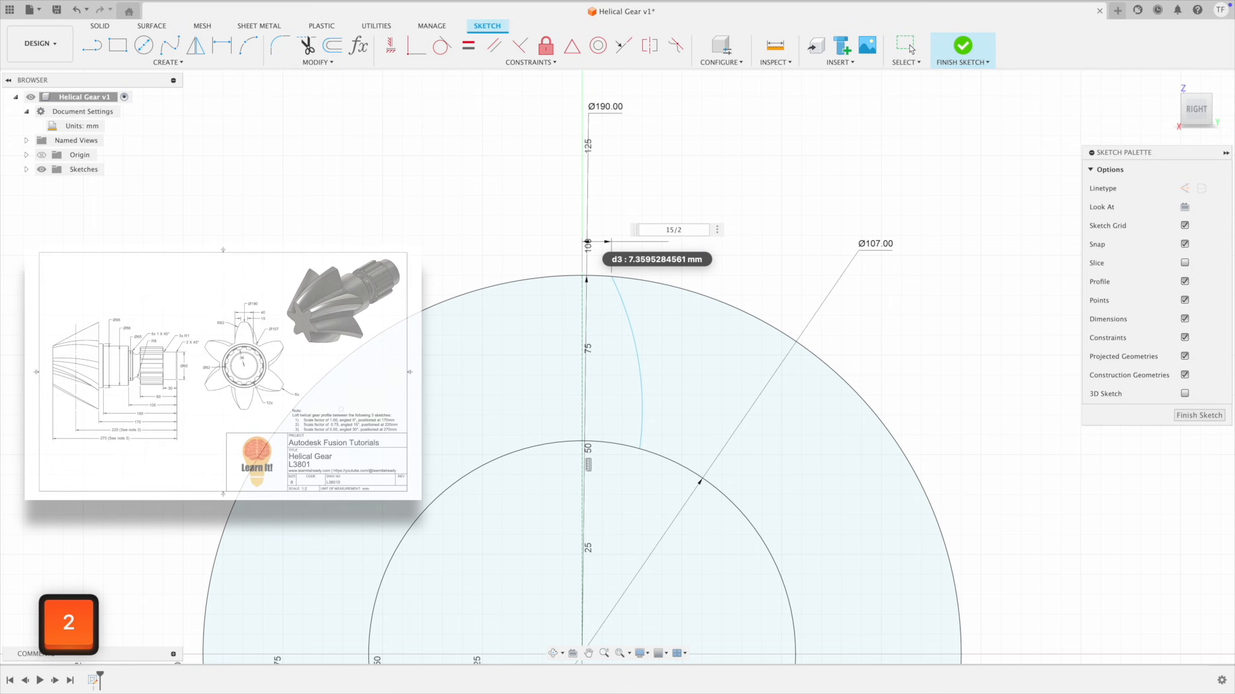
key(Return)
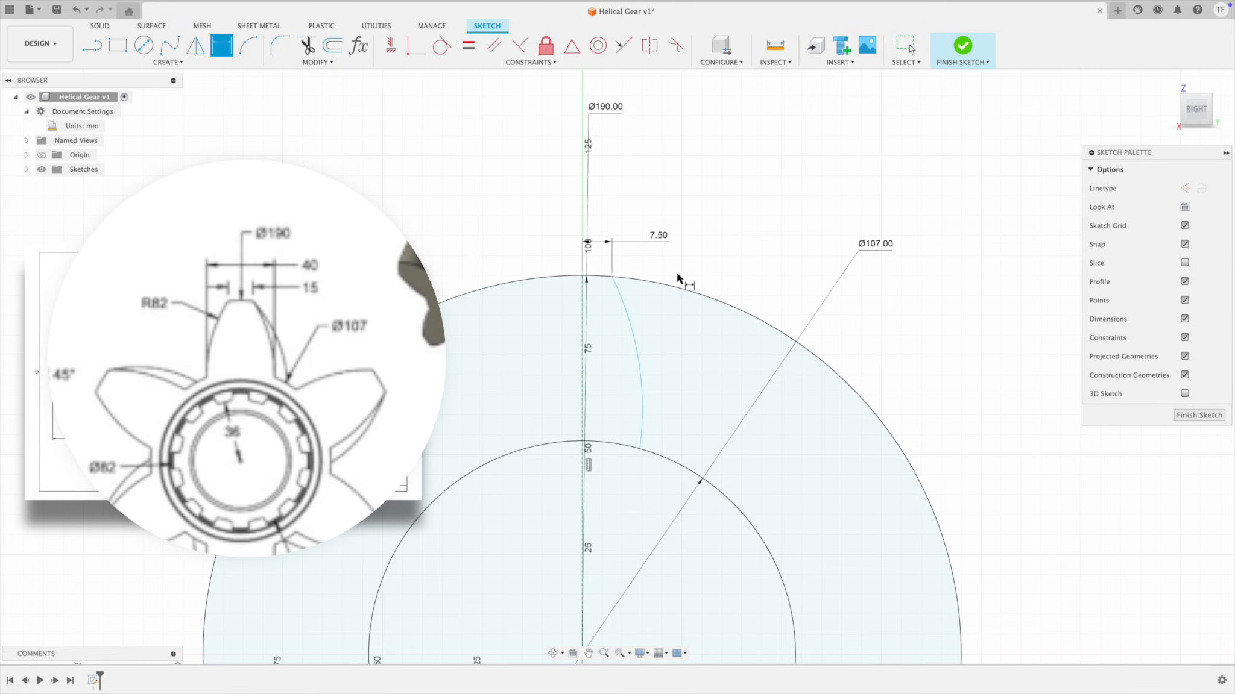
key(Escape)
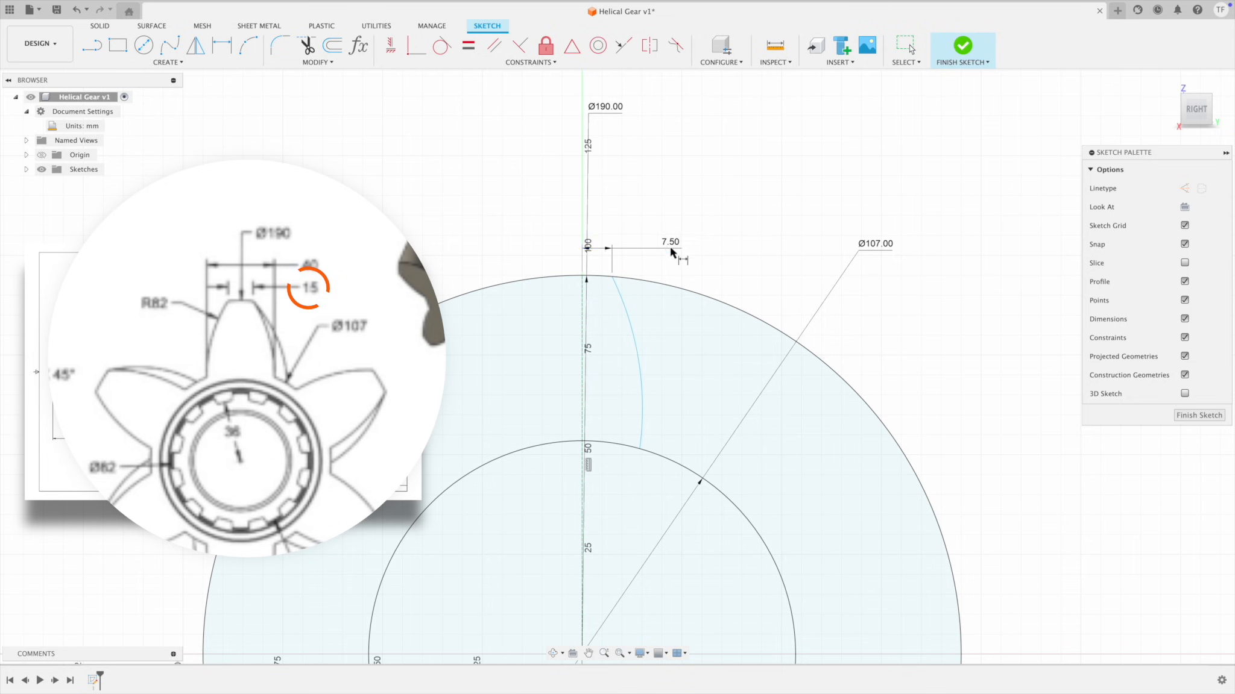
Step: Delete the linear half-width dimension between the construction line and the arc's upper endpoint
double_click(671, 243)
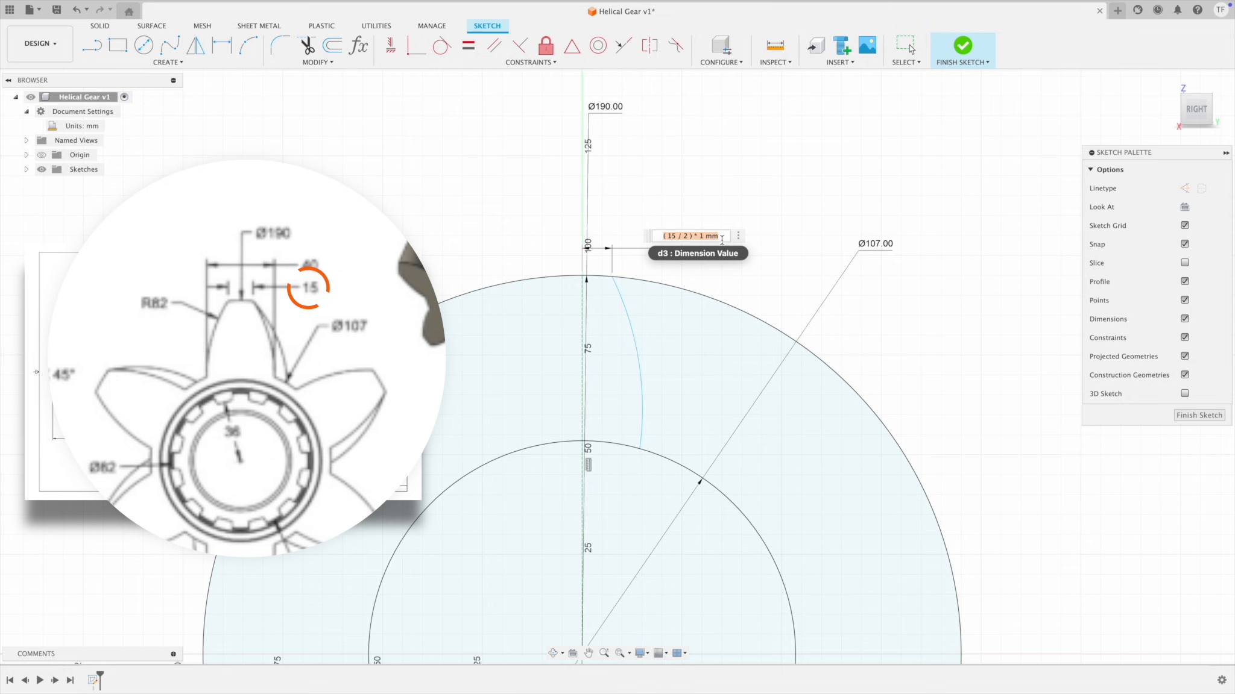
key(Return)
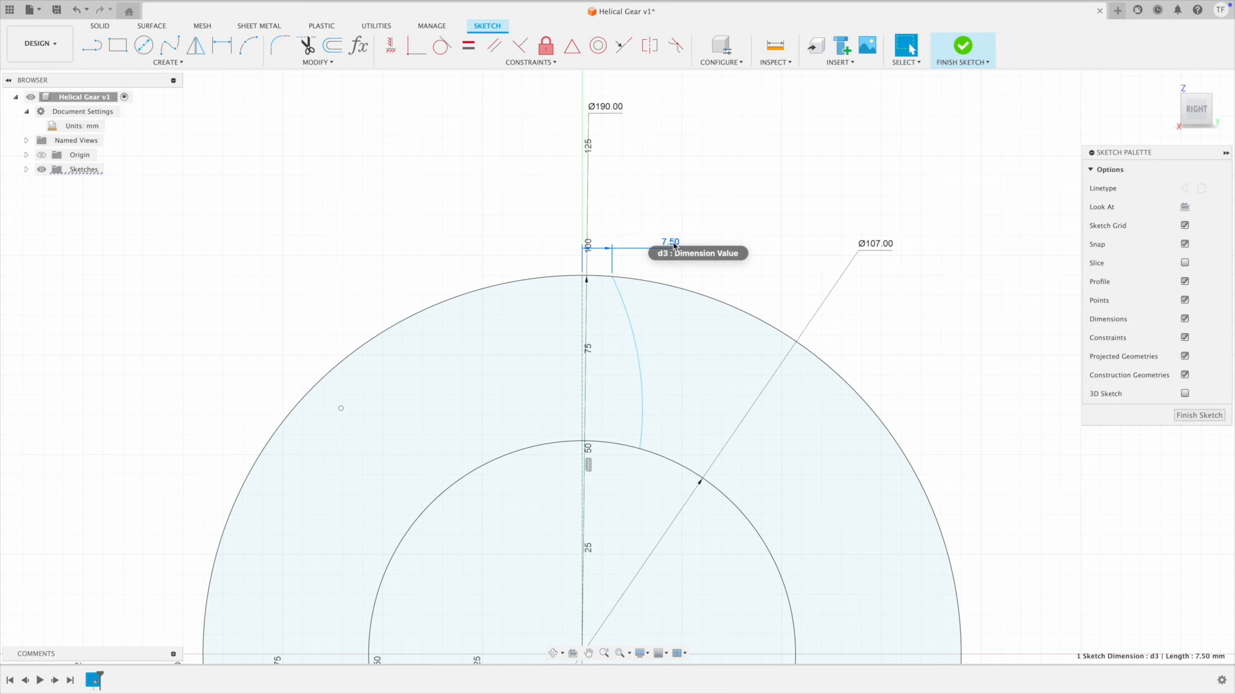
key(Delete)
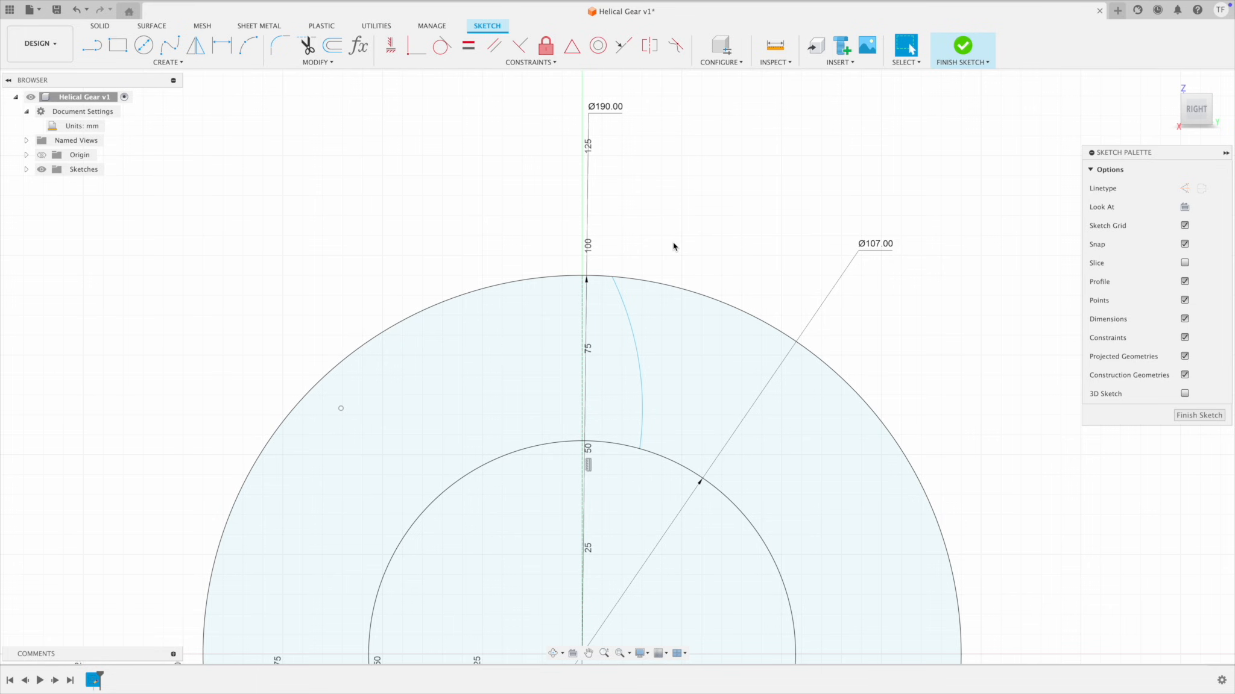
Step: Add a 15 mm Diameter Dimension between the vertical construction line and the arc's upper endpoint
key(d)
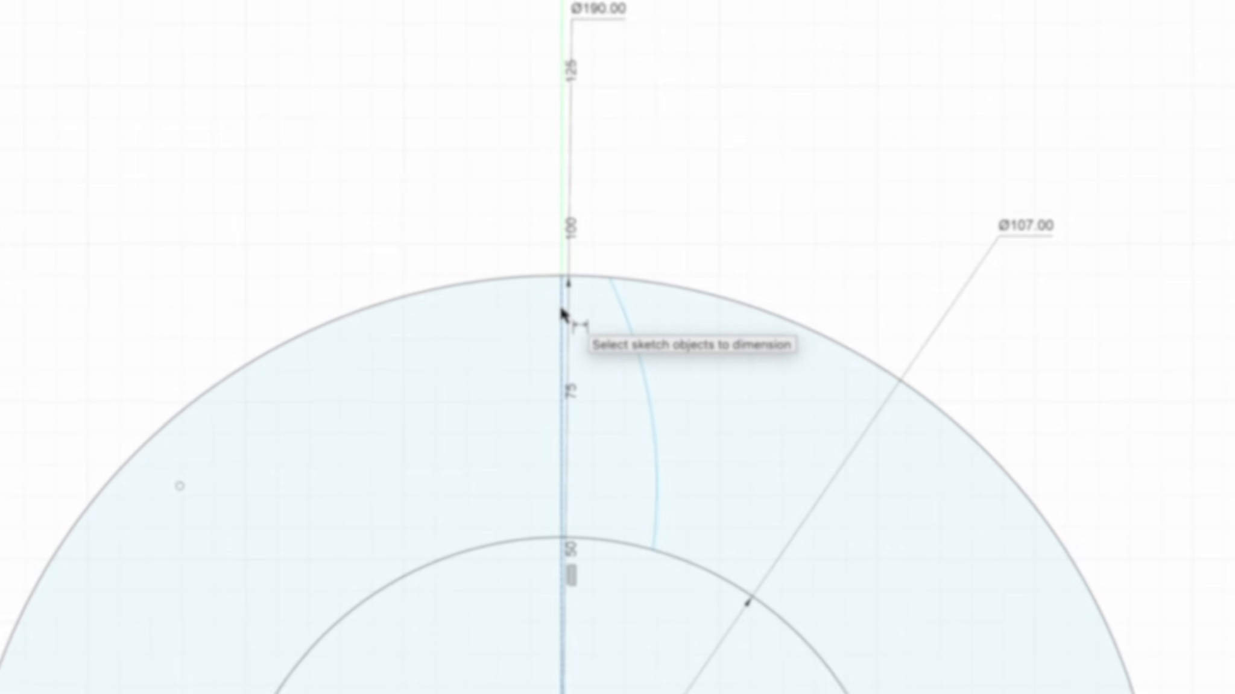
click(556, 310)
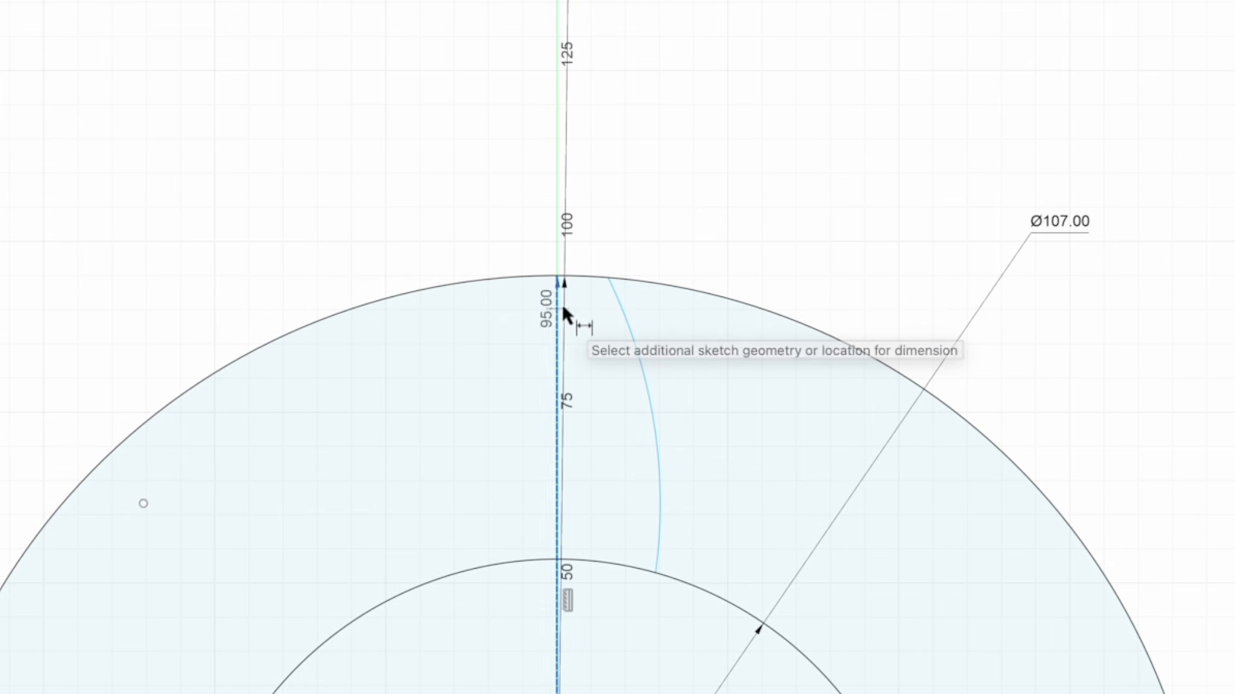
click(608, 277)
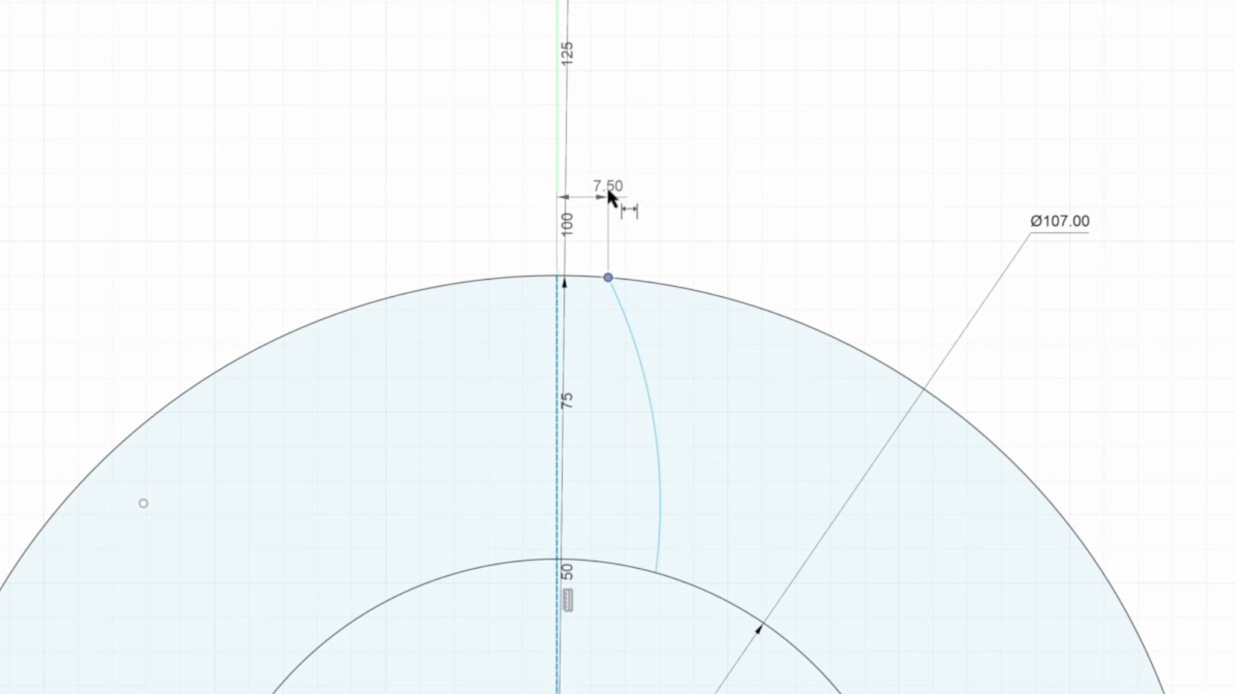
right_click(673, 191)
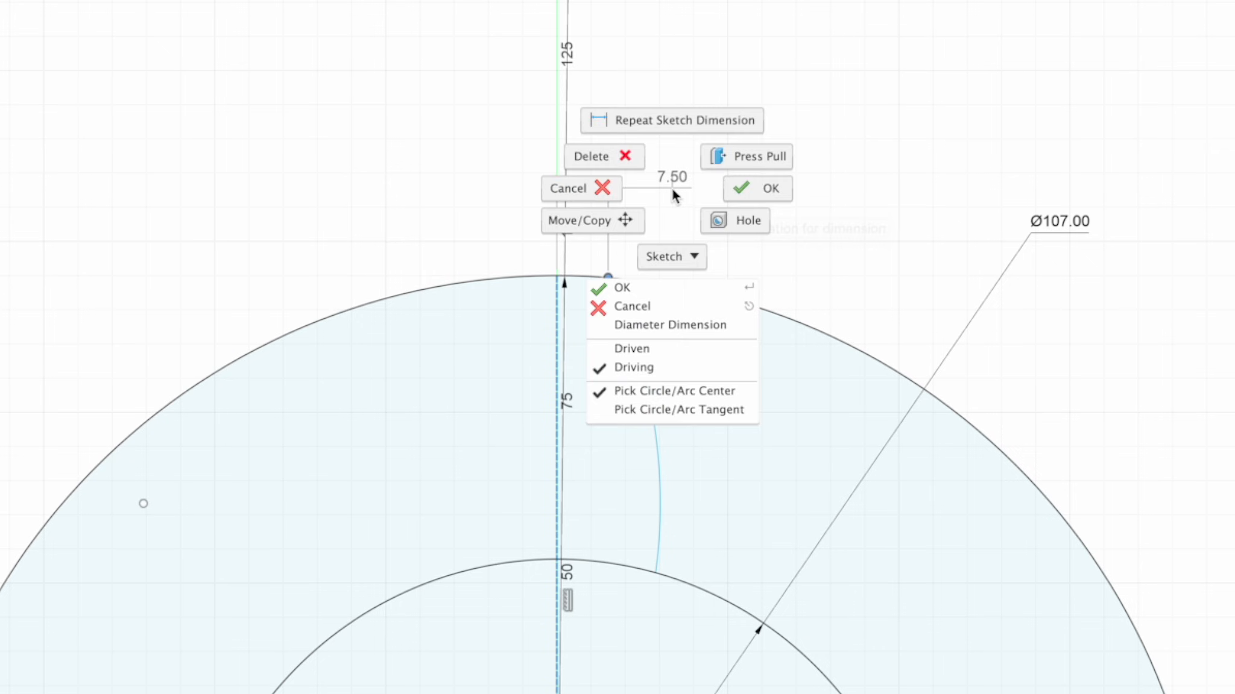
click(698, 324)
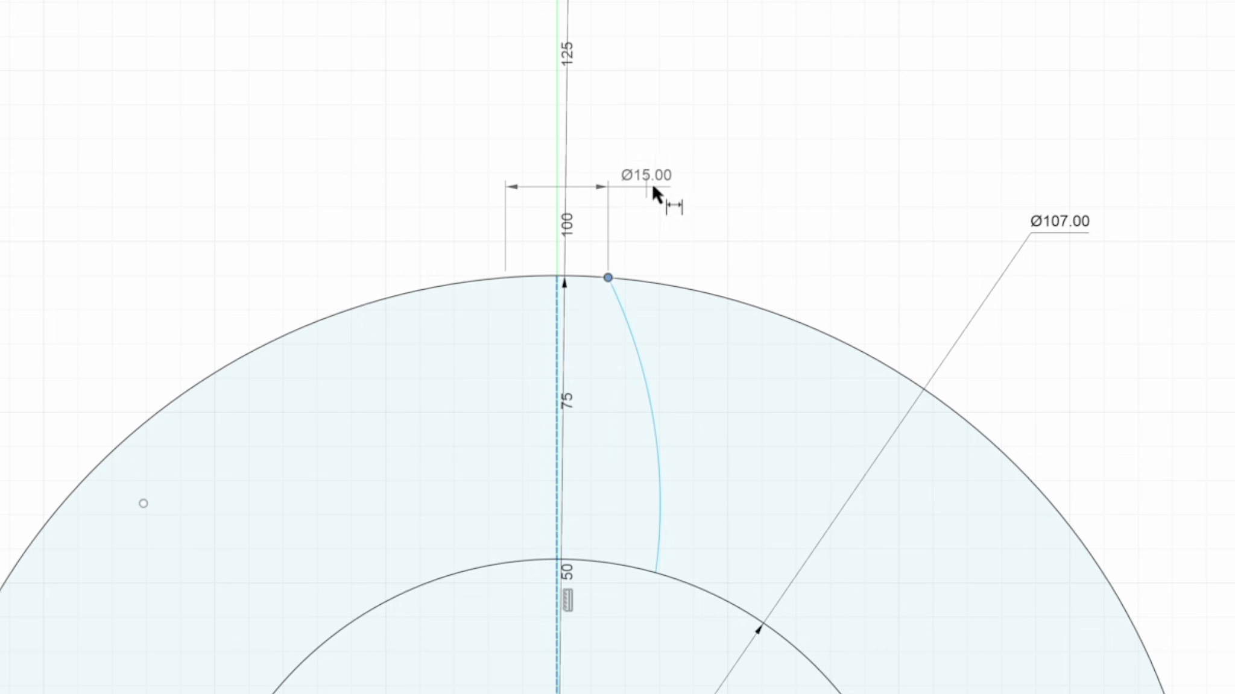
click(675, 183)
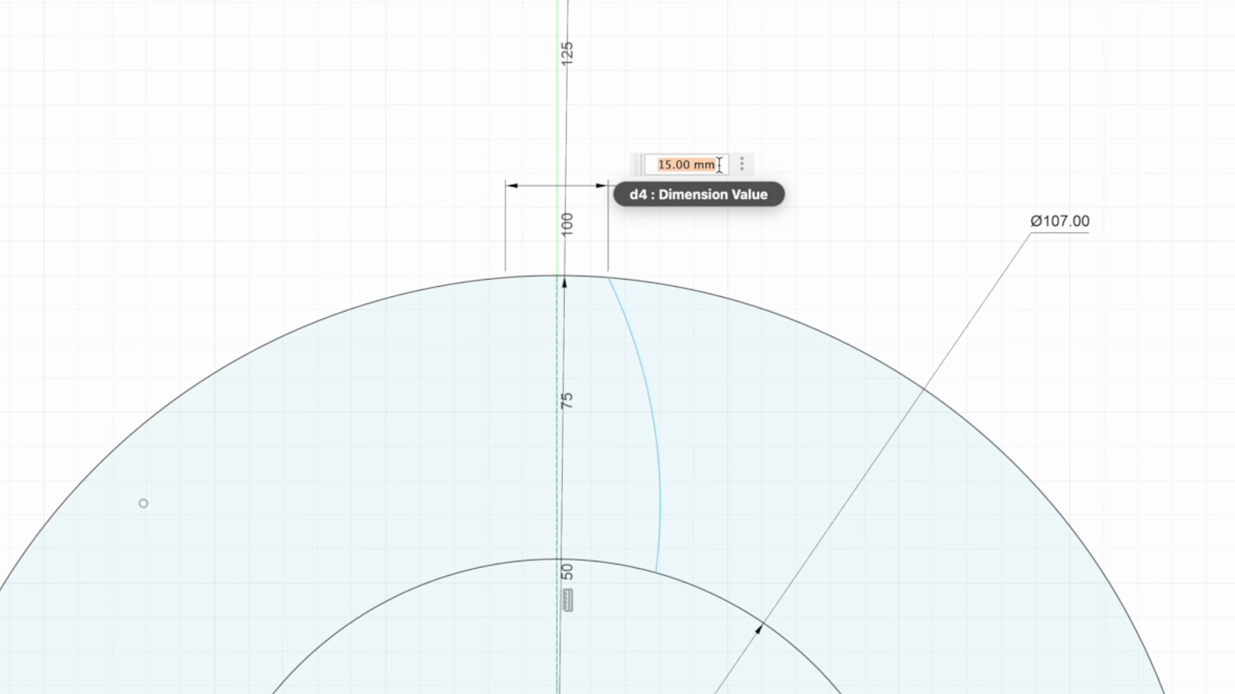
key(Return)
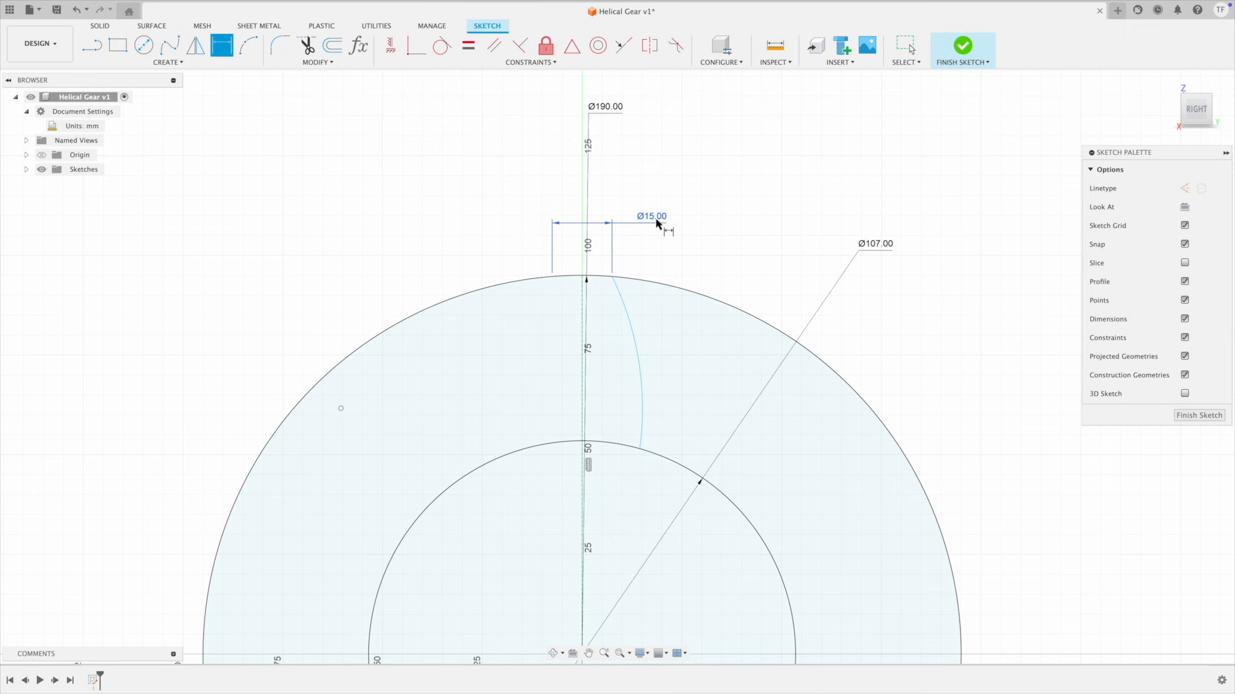
Step: Delete the 15 mm diameter dimension above the arc
key(Escape)
click(654, 217)
key(BackSpace)
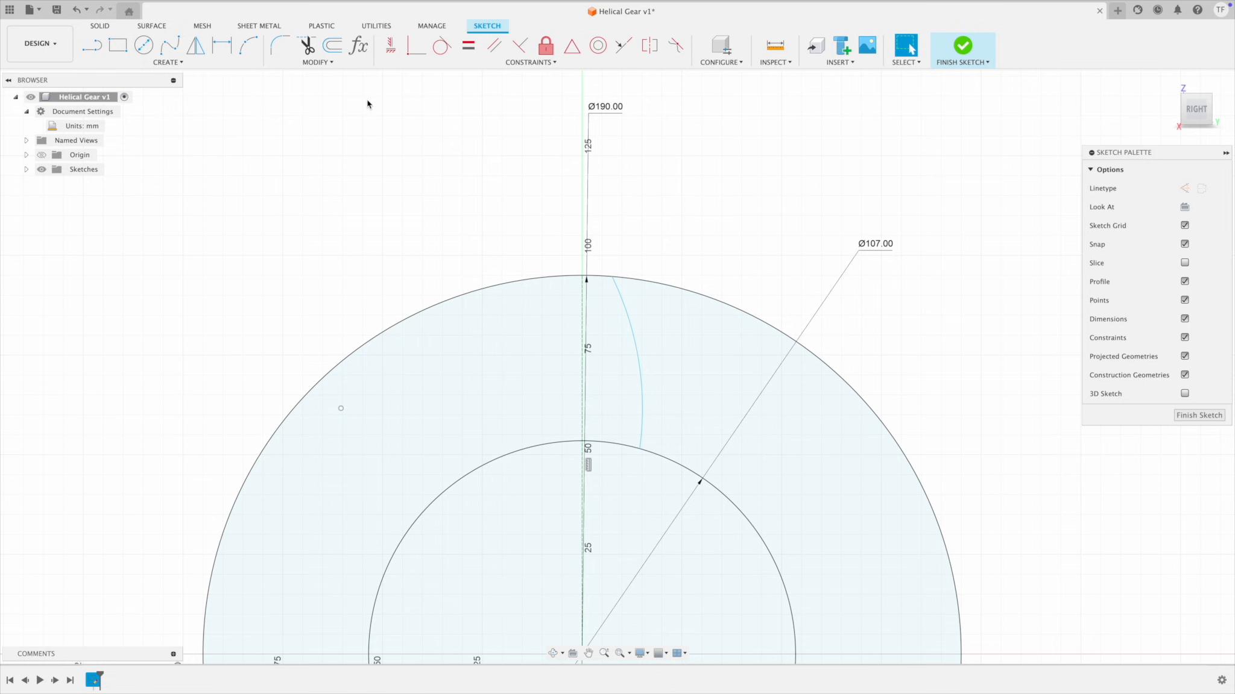
Step: Mirror the arc across the vertical construction line and pull the original arc slightly towards that line
click(195, 44)
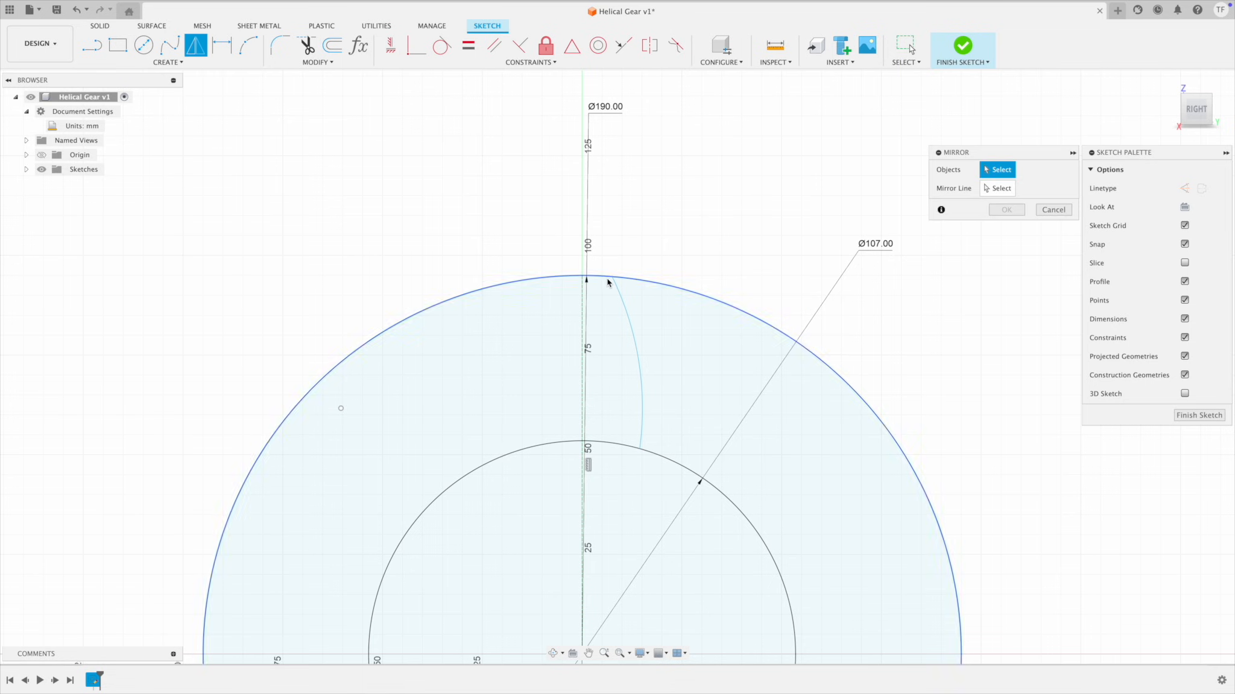
click(627, 313)
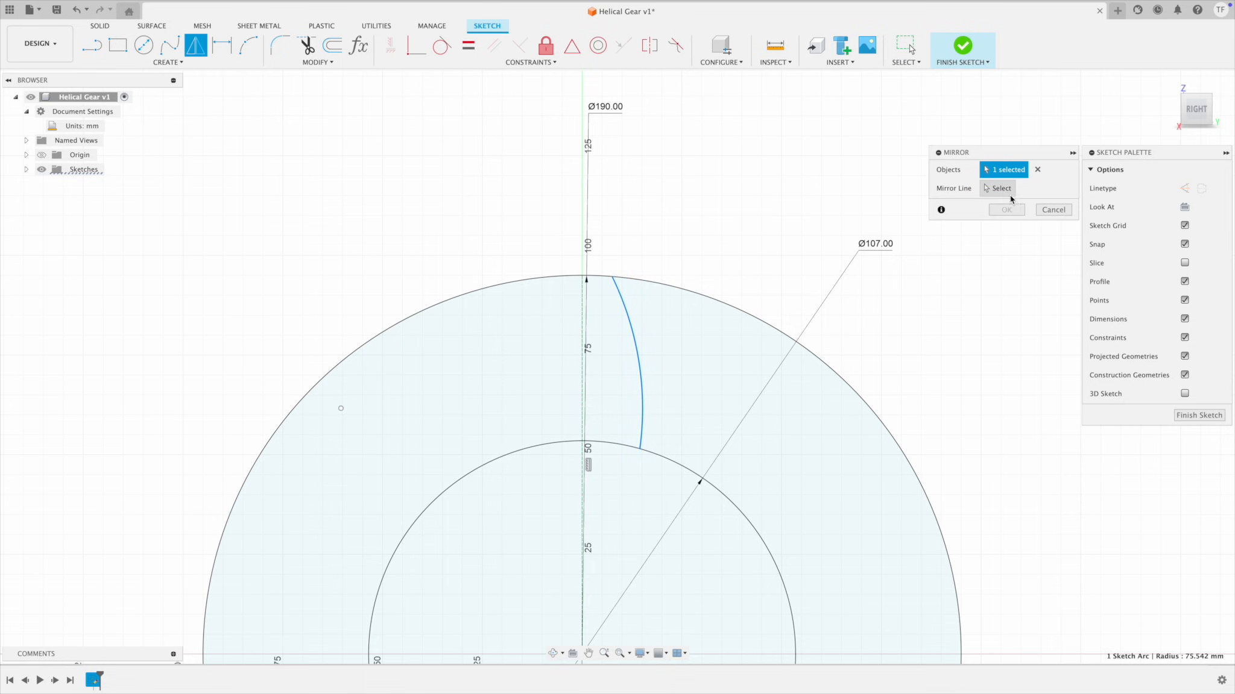
click(1000, 188)
click(582, 316)
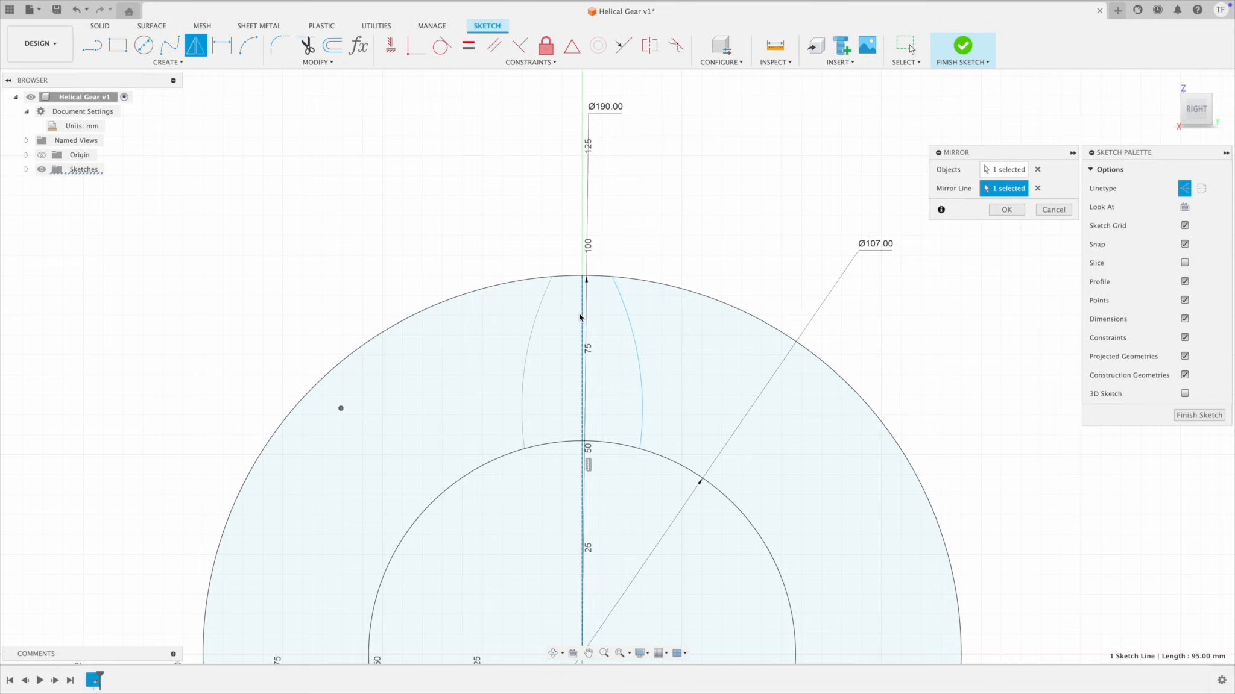
click(1007, 210)
key(Escape)
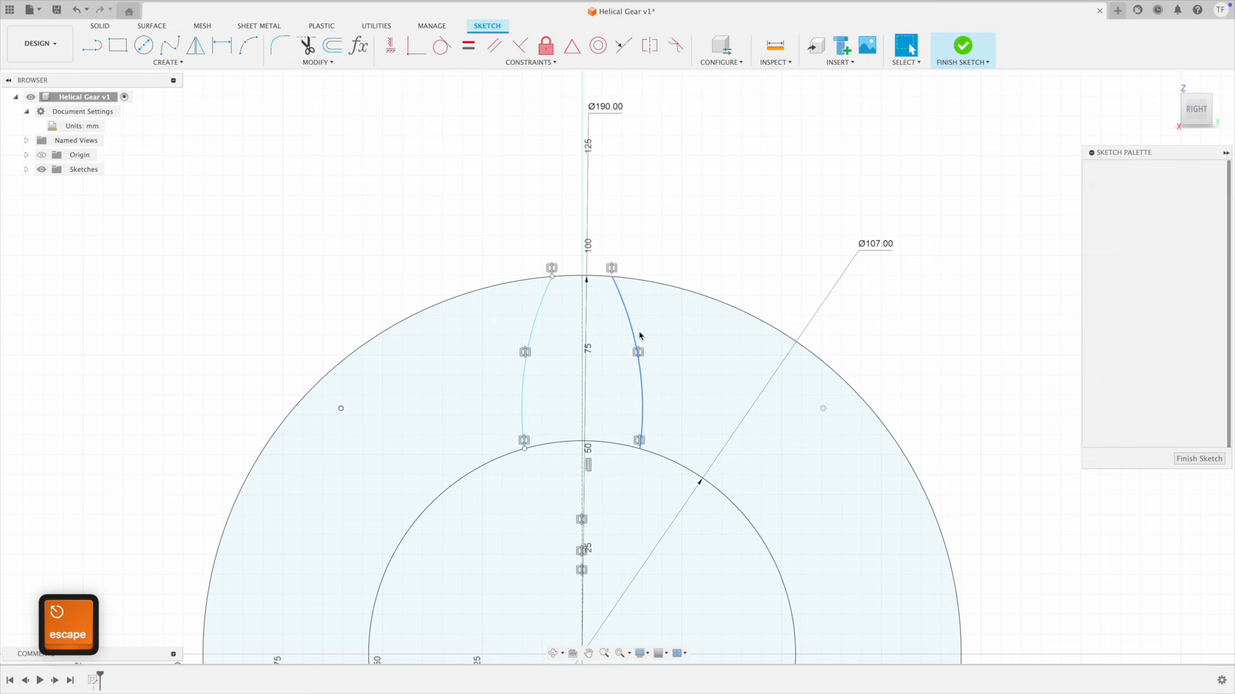
mouse_move(640, 335)
mouse_down()
mouse_move(652, 339)
mouse_move(635, 333)
mouse_up()
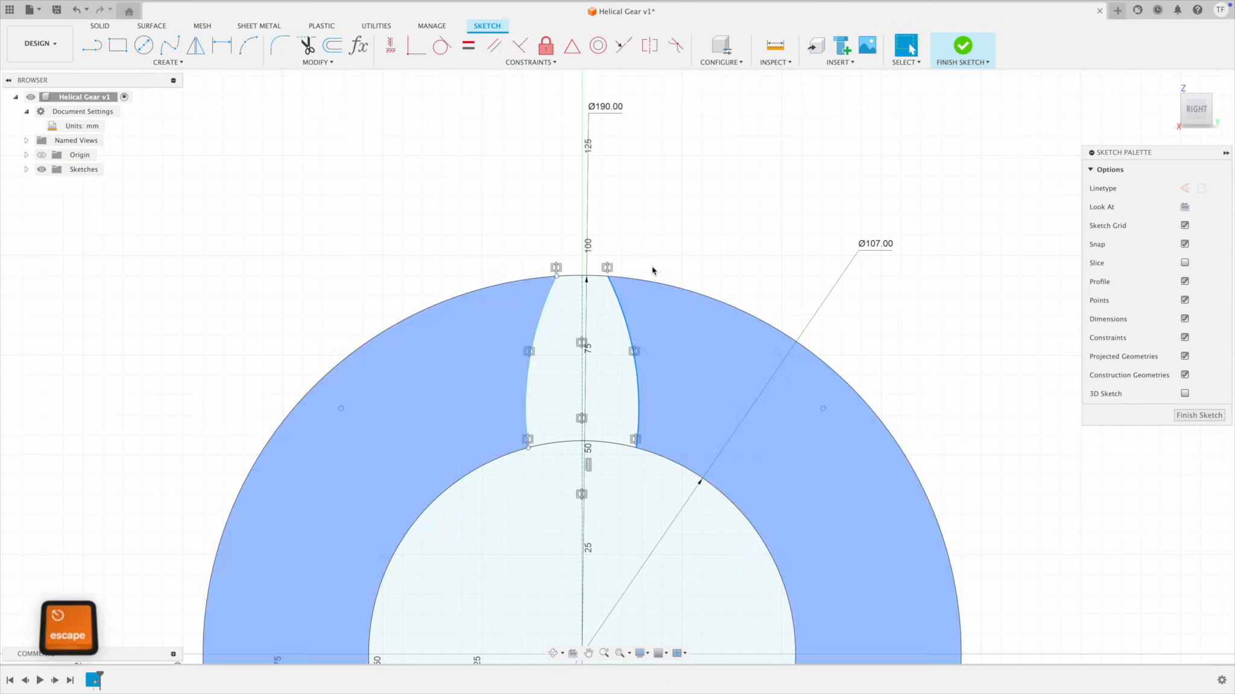
key(Escape)
Step: Dimension the tooth tip width between the upper endpoints of the two arcs as 15 mm
key(d)
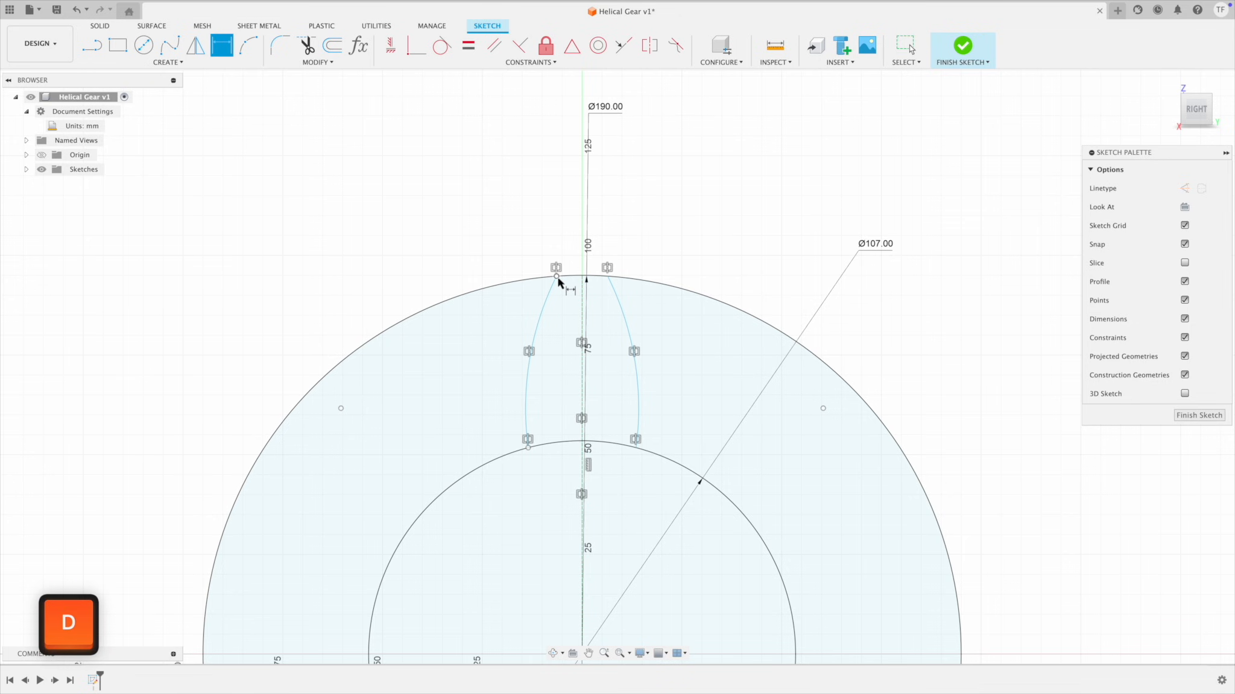
click(556, 276)
click(607, 276)
click(693, 238)
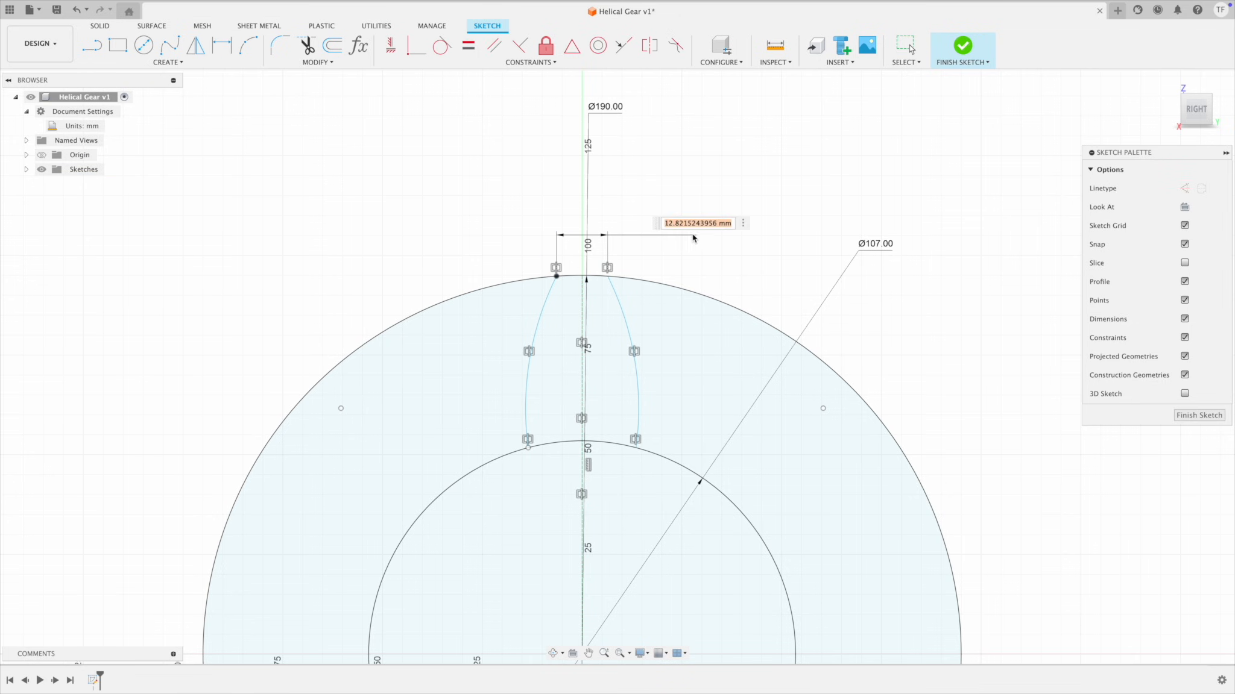
text(15)
key(Return)
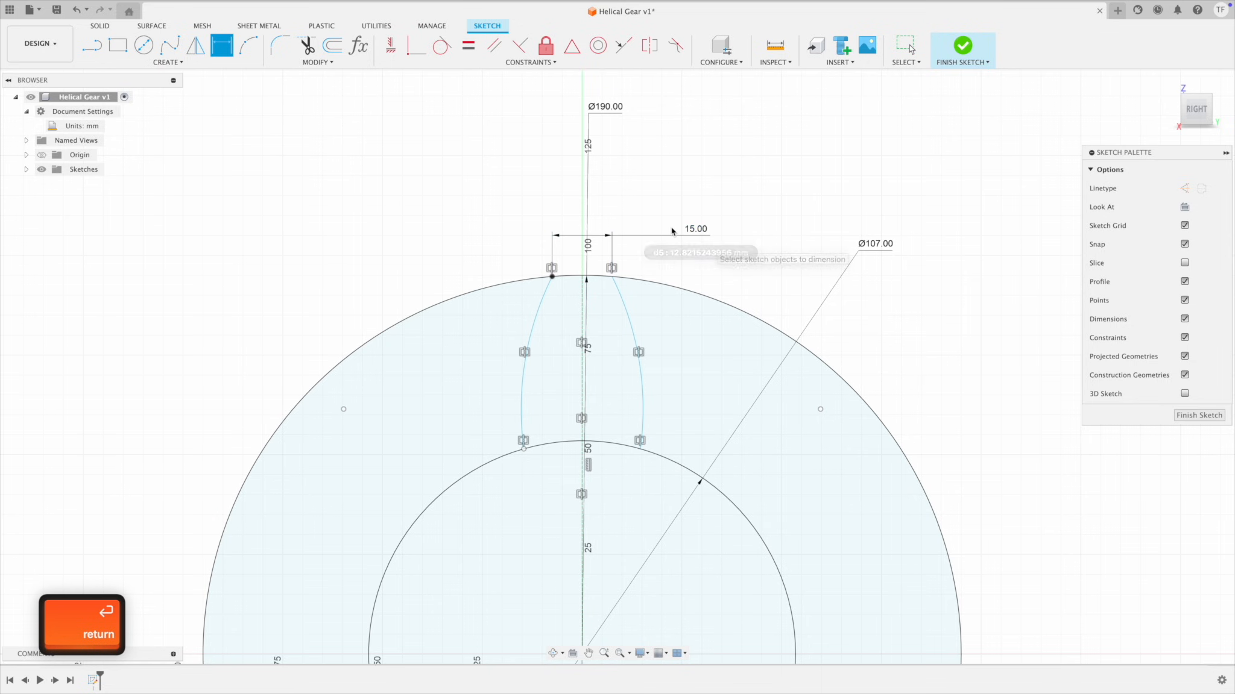
key(Escape)
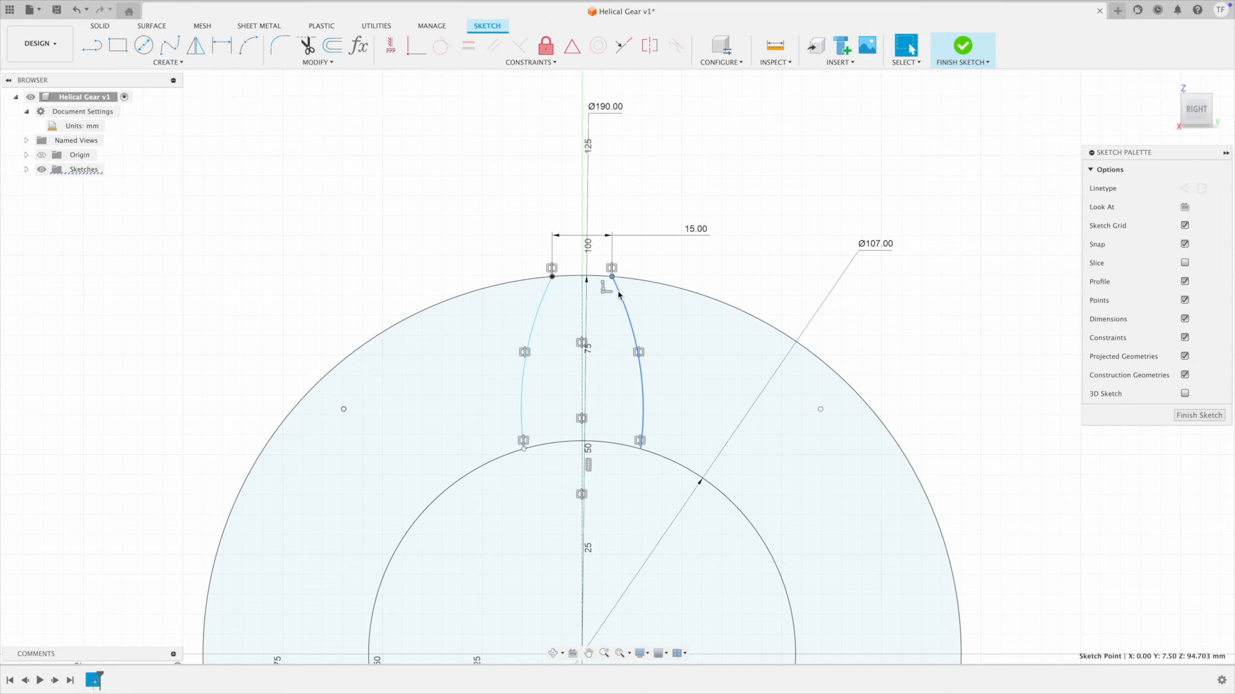
Step: Flare the arcs outward and dimension the tooth base width between their lower endpoints as 40 mm
drag(614, 286, 639, 344)
key(Escape)
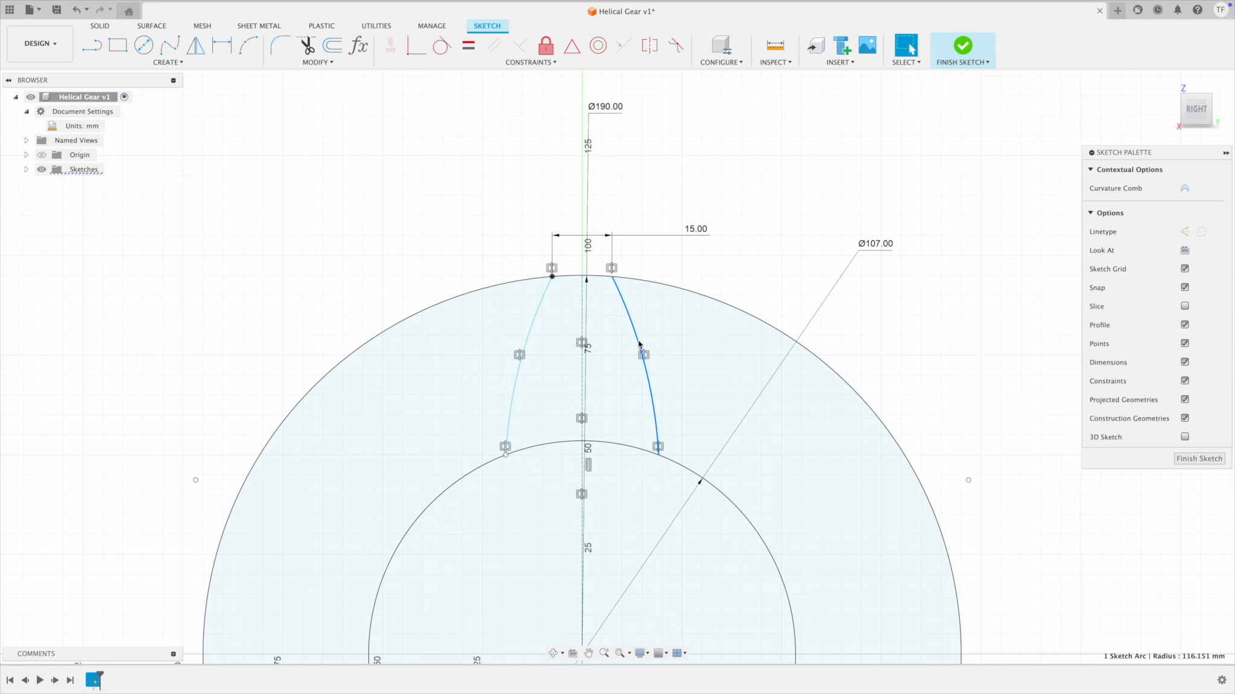
key(Escape)
key(d)
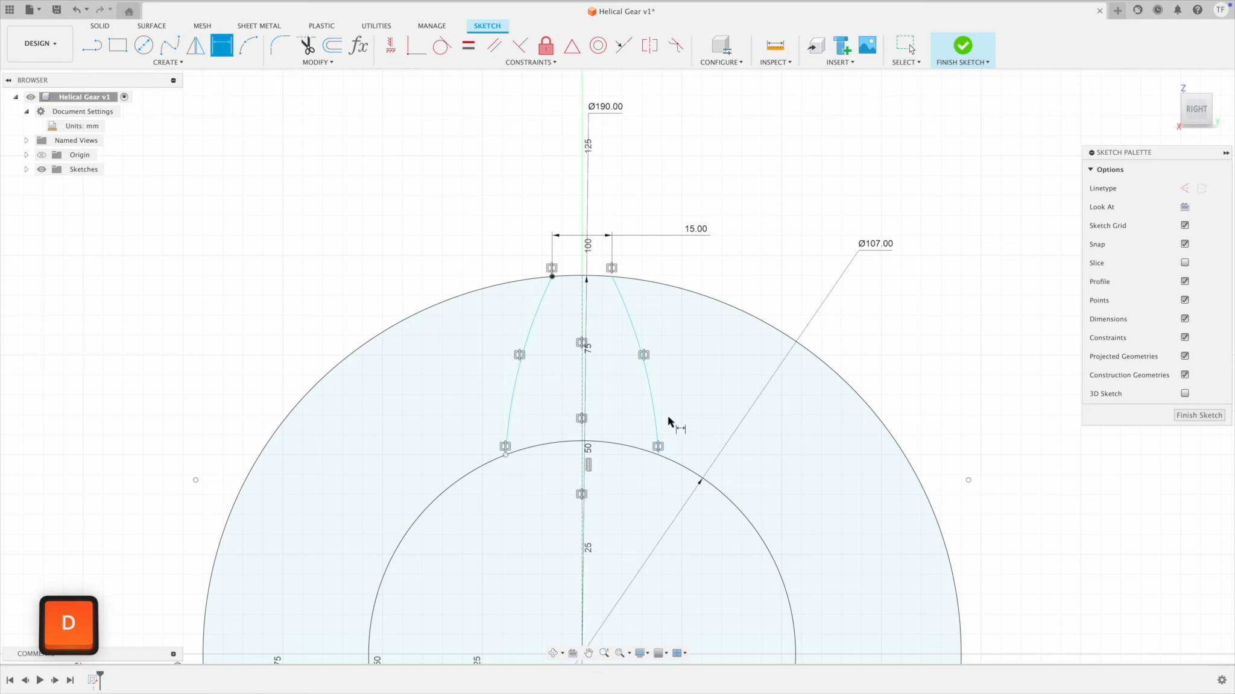
click(659, 456)
click(506, 455)
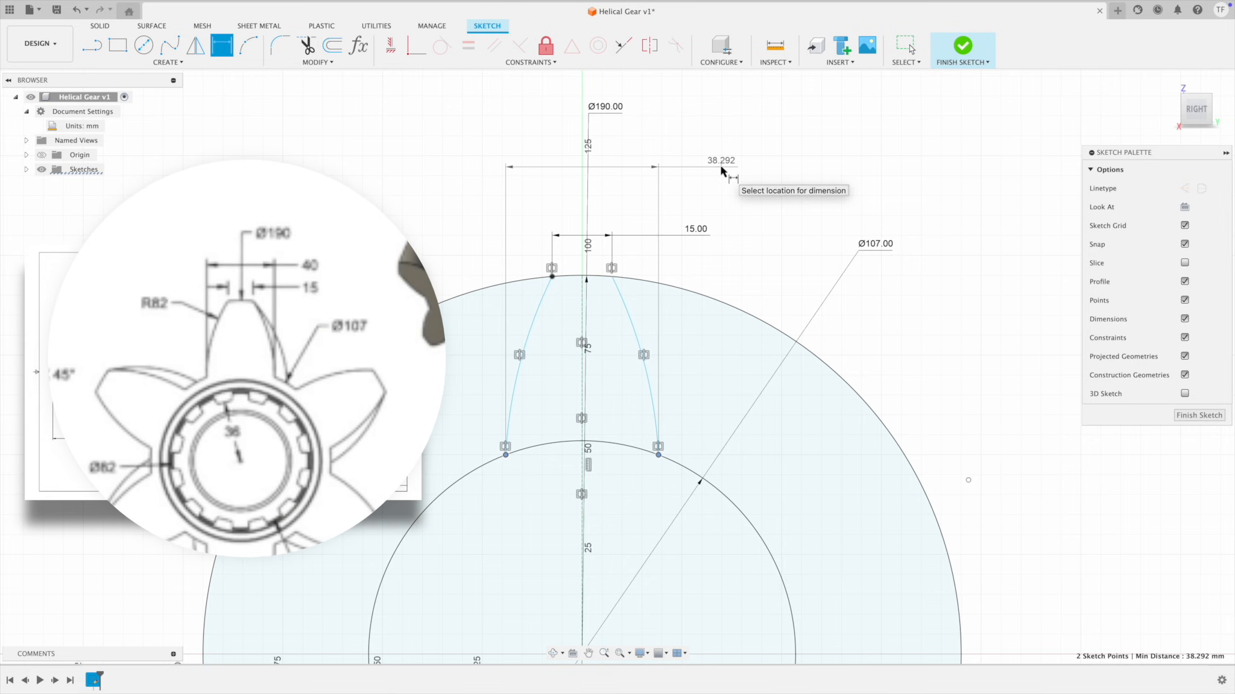
click(736, 164)
text(40)
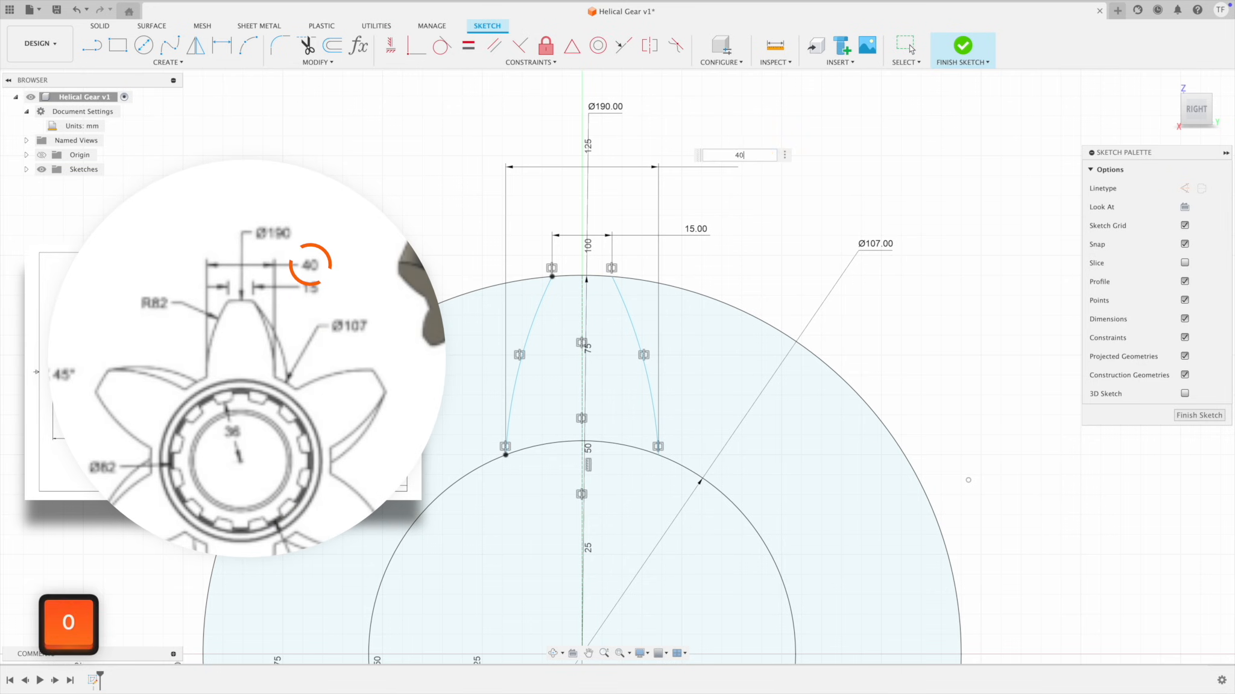
key(Return)
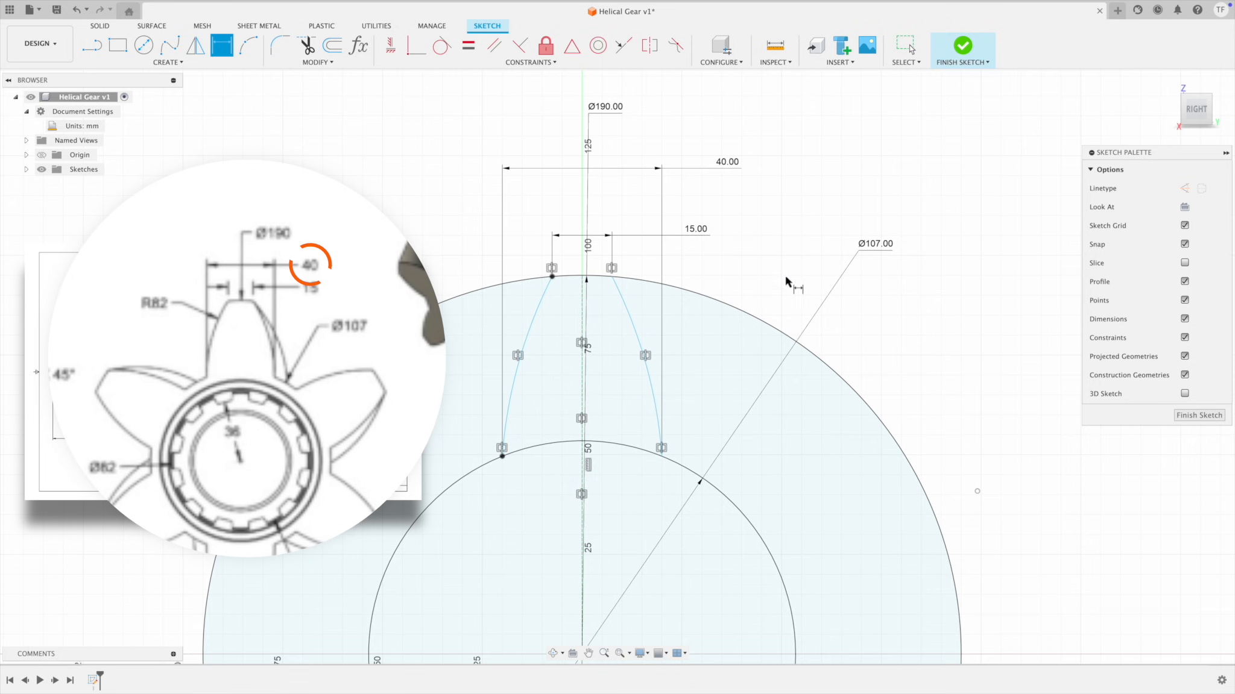
Step: Dimension the radius of the tooth's right arc as 82 mm
click(642, 346)
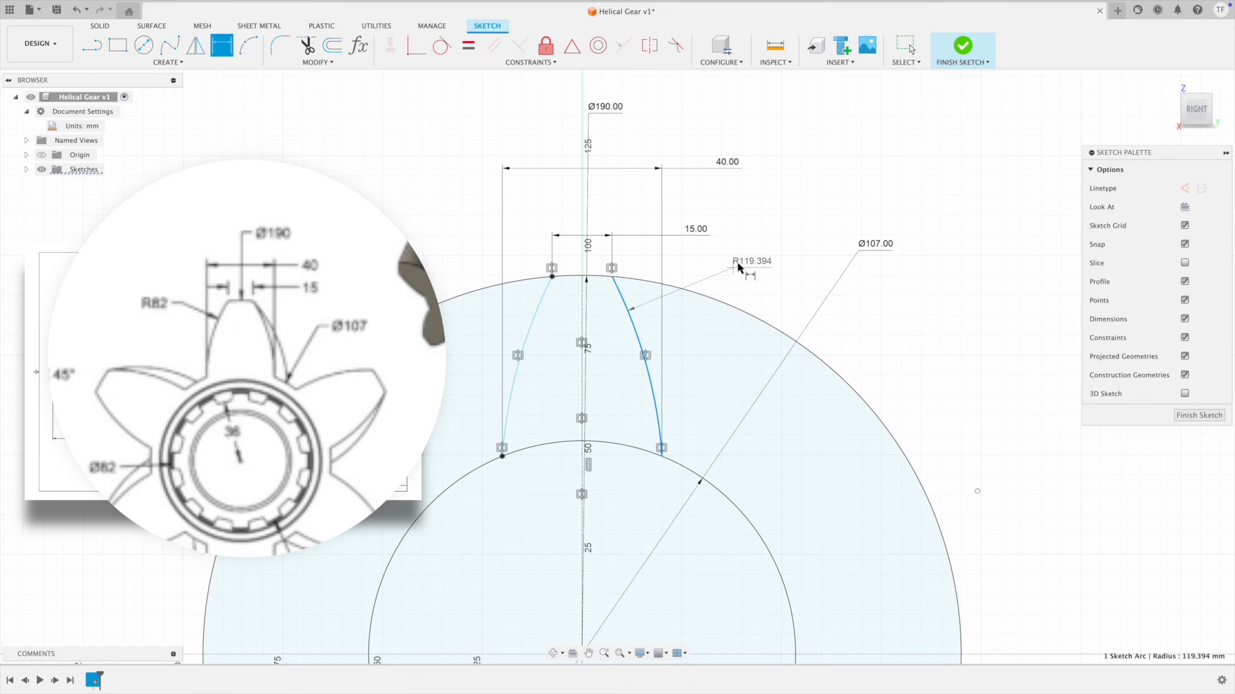
click(753, 252)
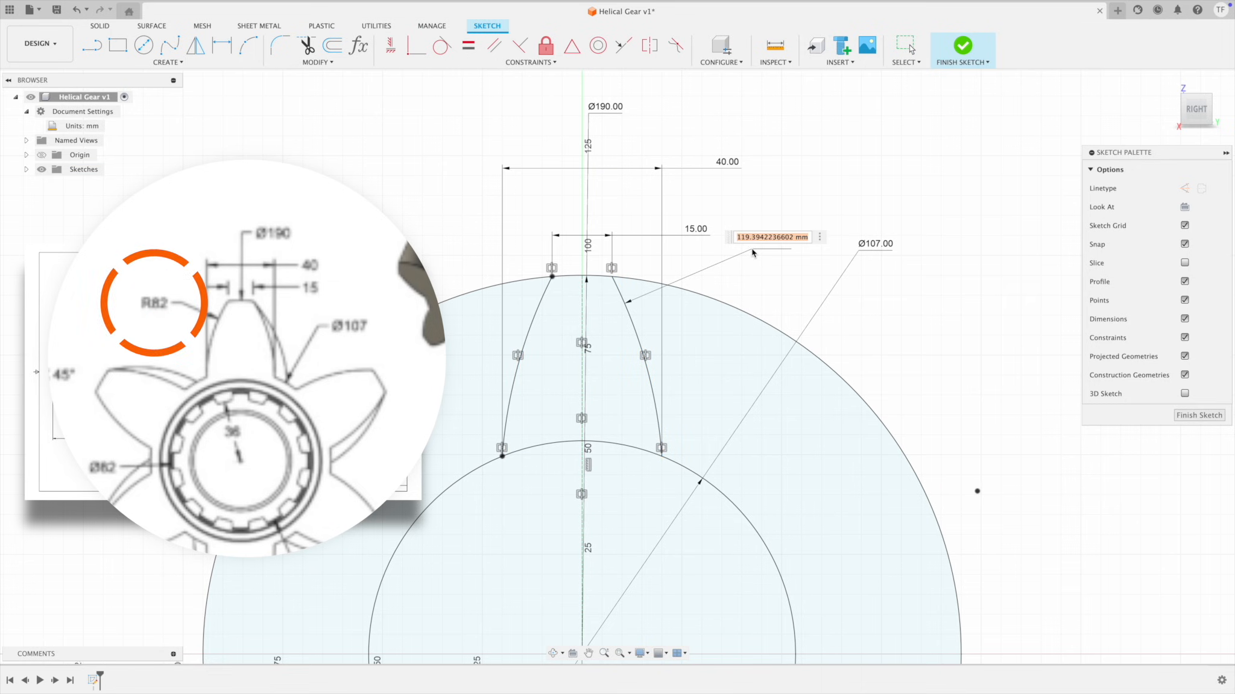
text(82)
key(Return)
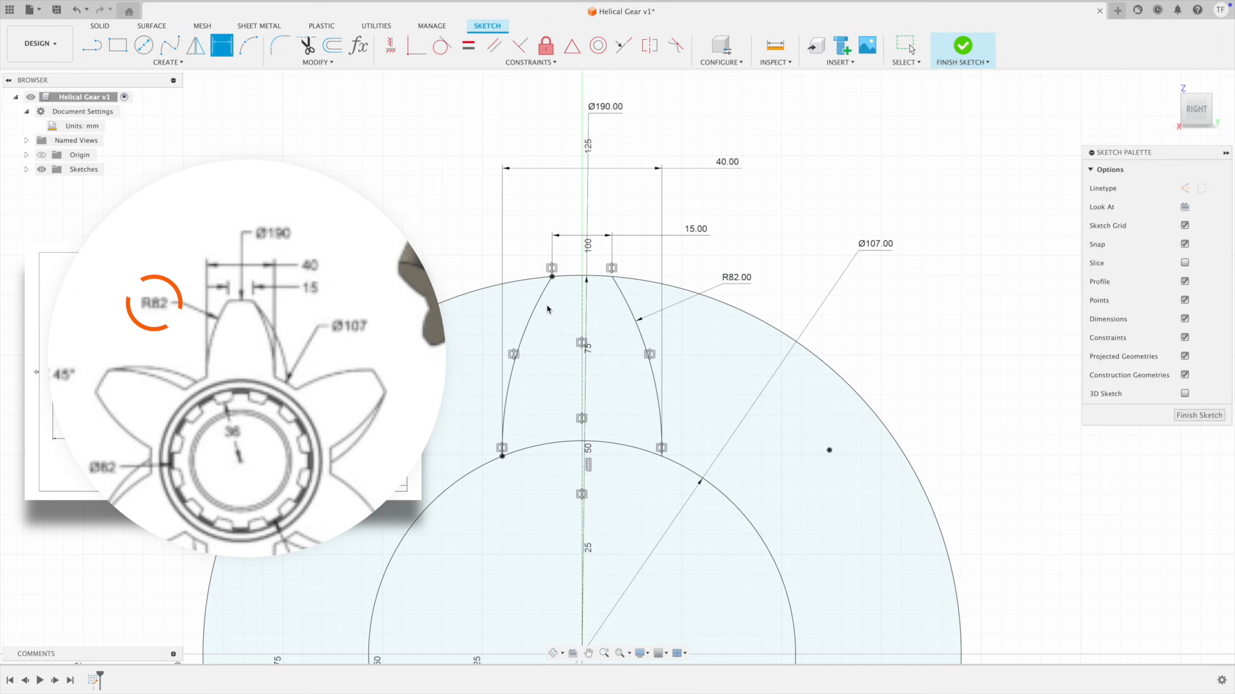
Step: Replace the right arc's radius dimension with an 82 mm radius dimension on the tooth's left arc
drag(737, 279, 735, 276)
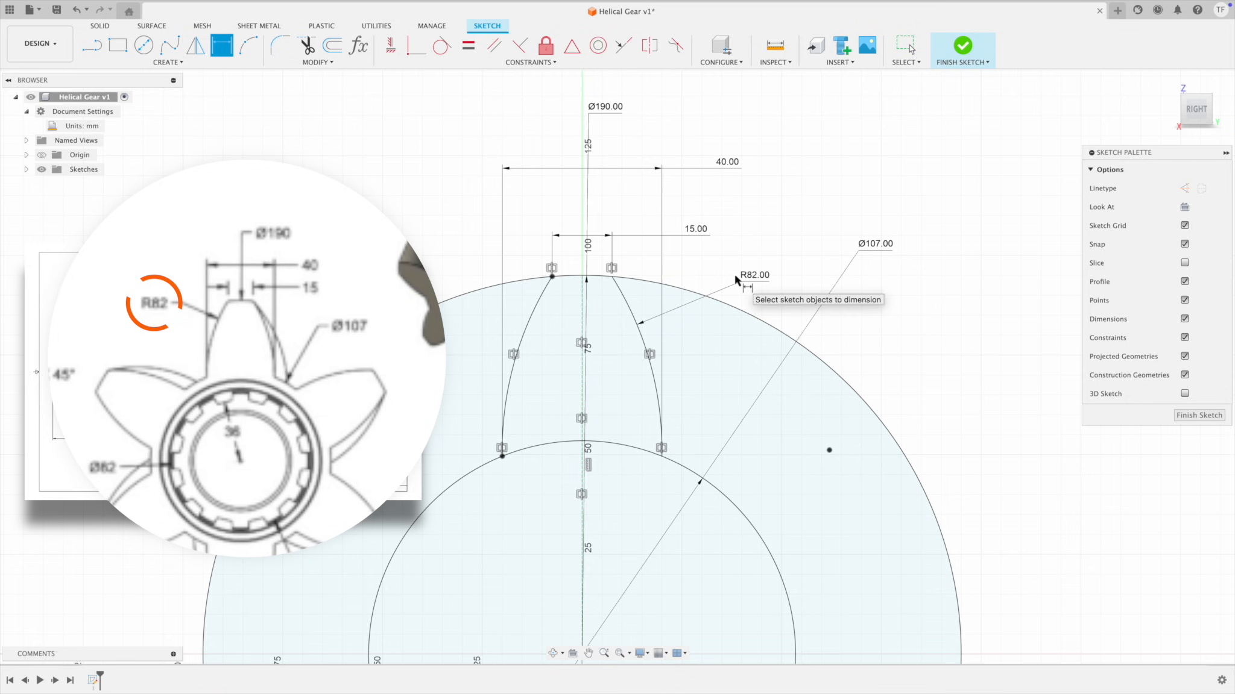
key(BackSpace)
click(745, 282)
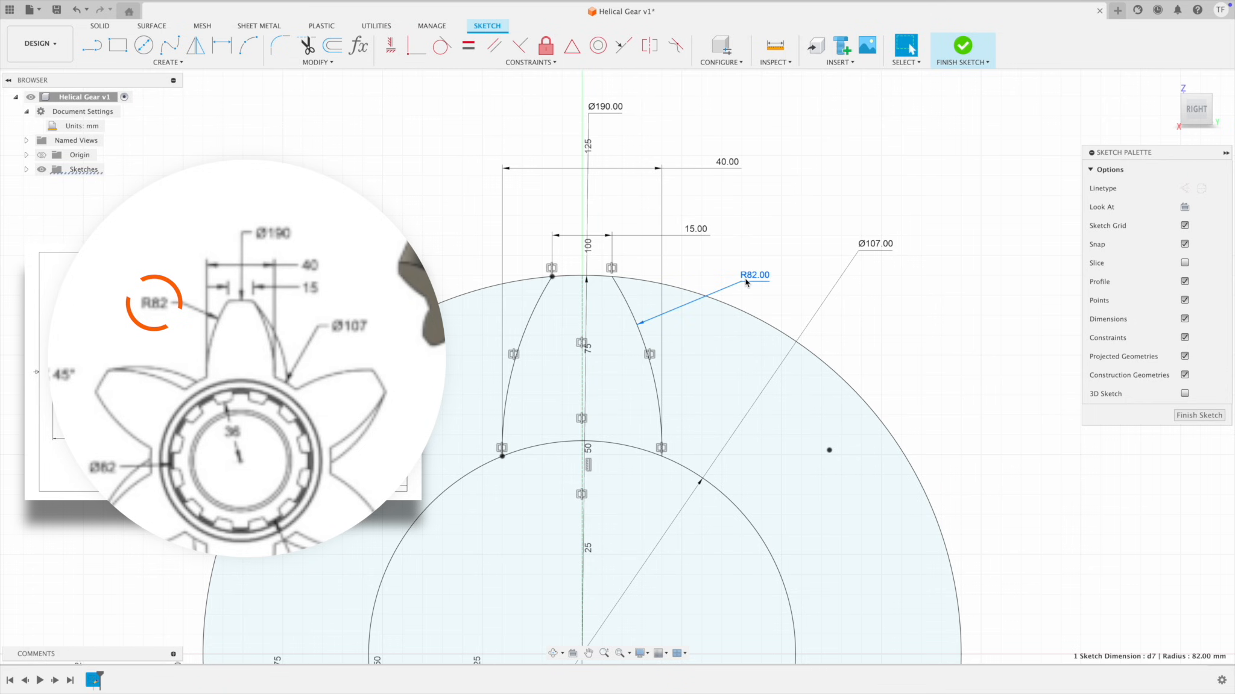
key(BackSpace)
key(d)
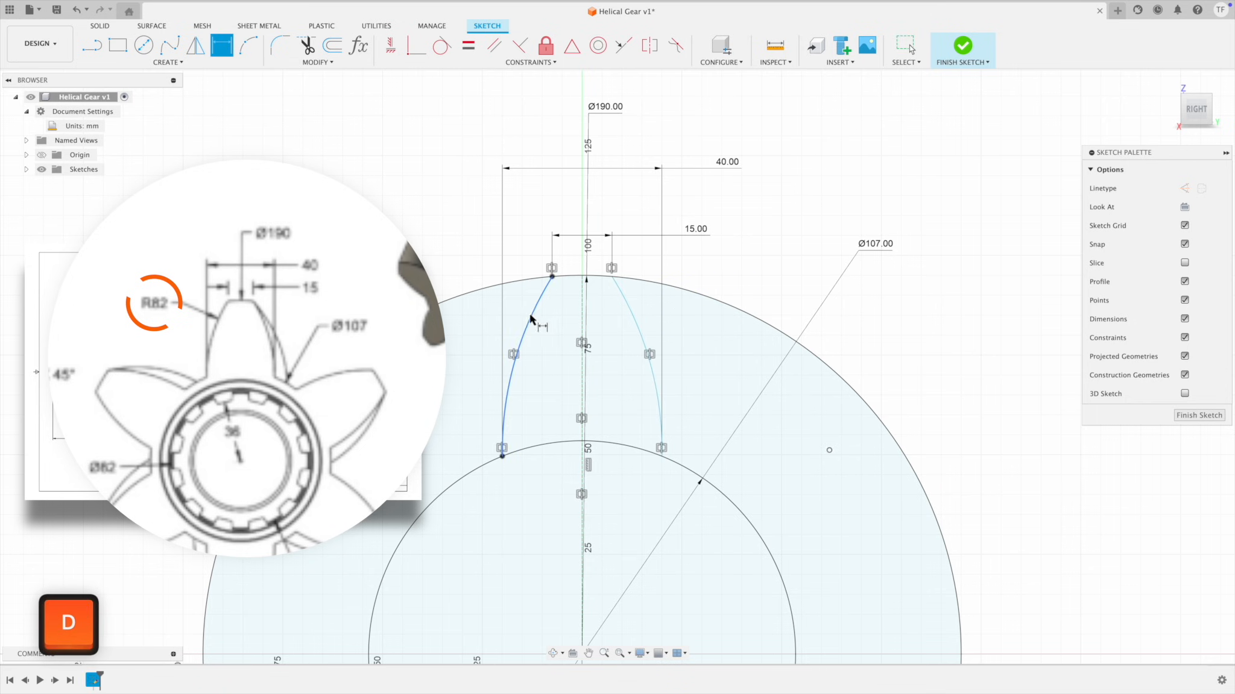
click(530, 318)
click(447, 253)
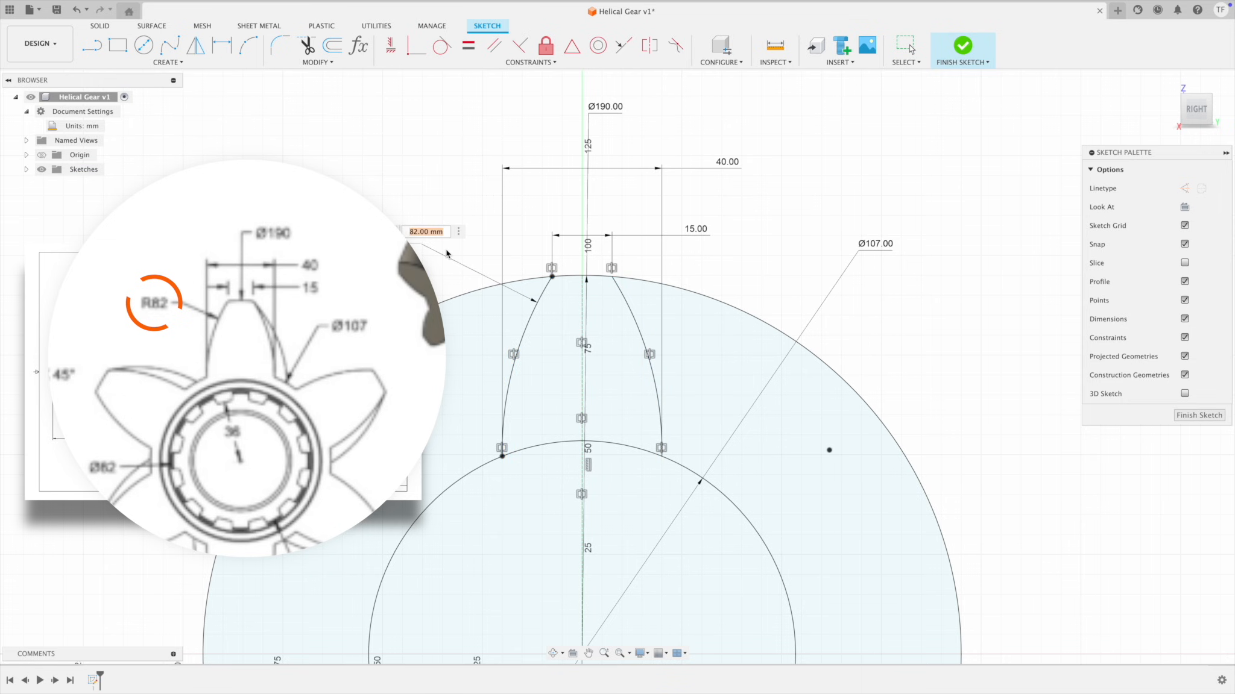
key(Return)
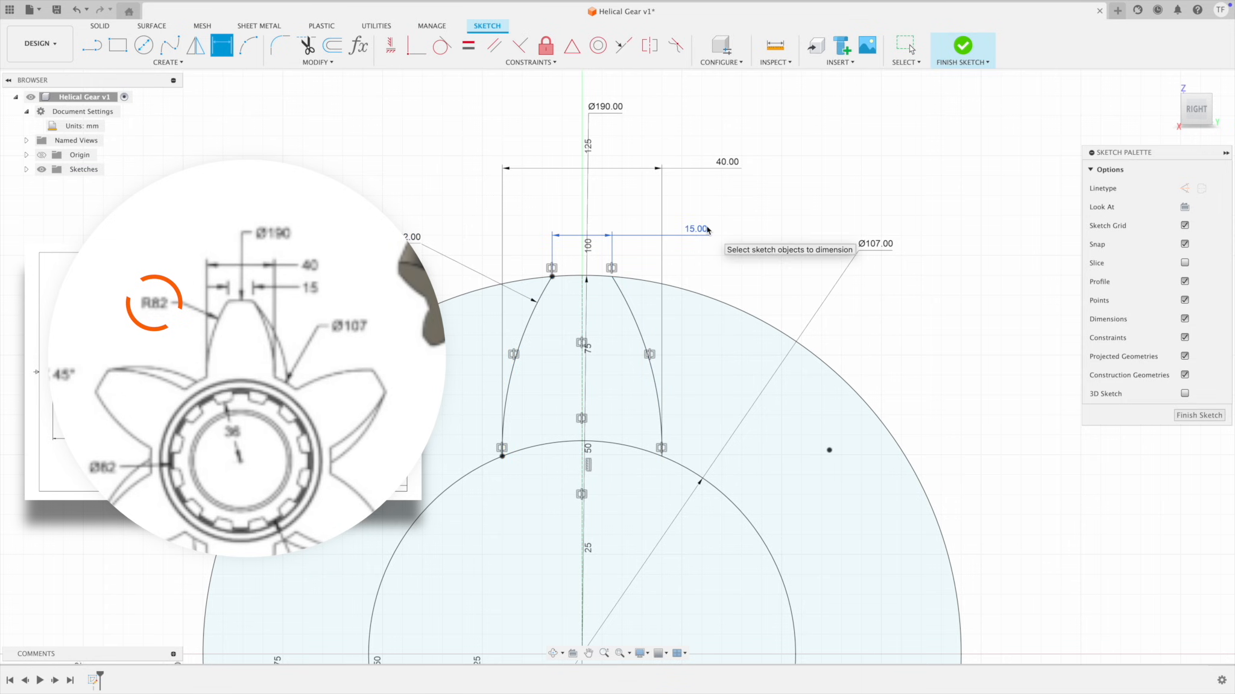
Step: Reposition the 15 mm and 40 mm dimension labels centrally above the tooth and finish the sketch
drag(698, 232, 610, 234)
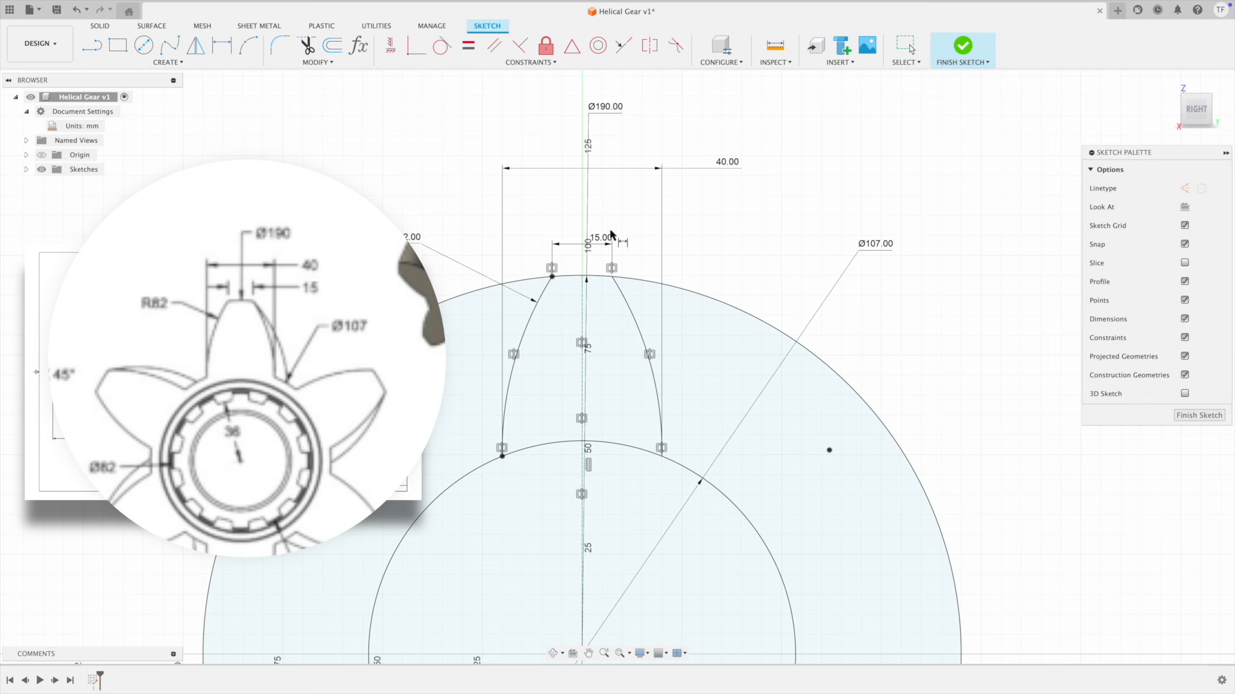
drag(729, 163, 608, 202)
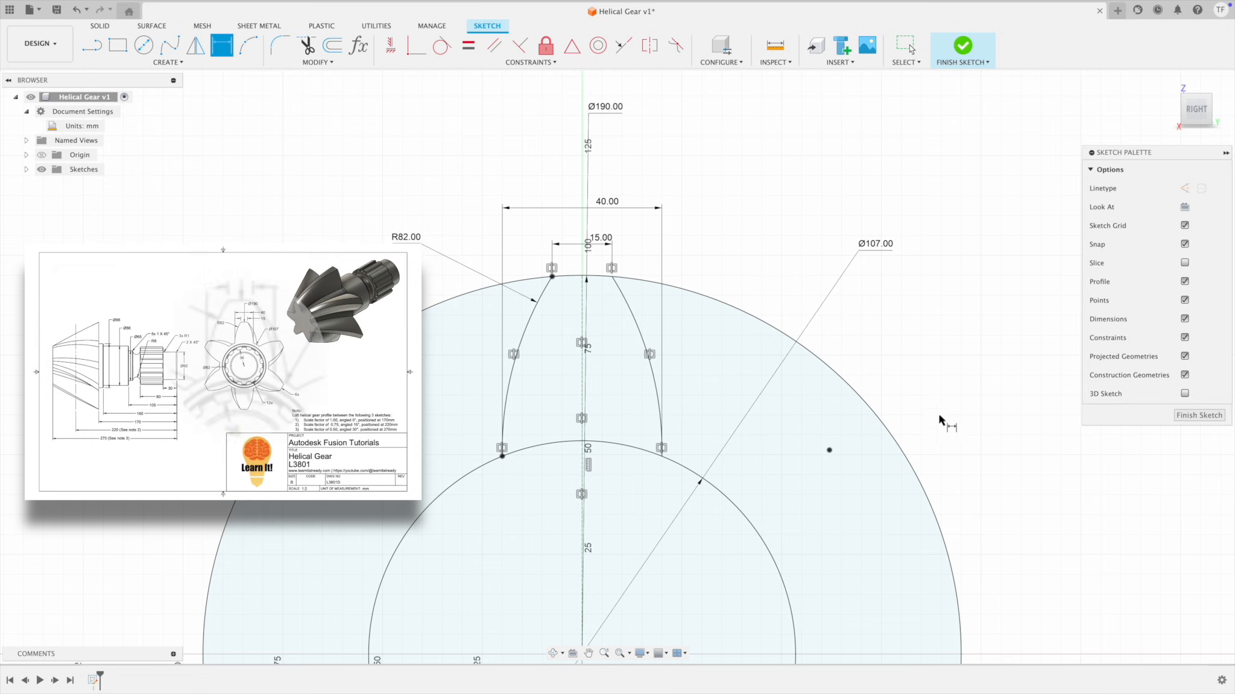
scroll(941, 422, down, 3)
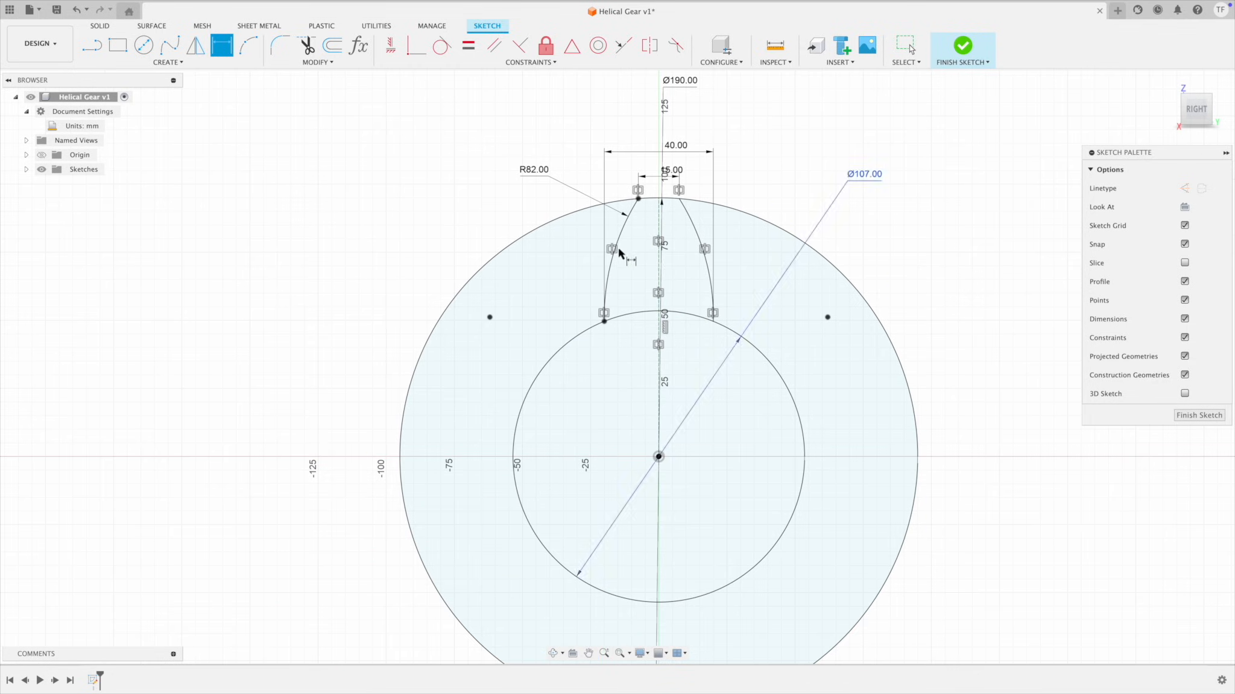
scroll(941, 343, down, 2)
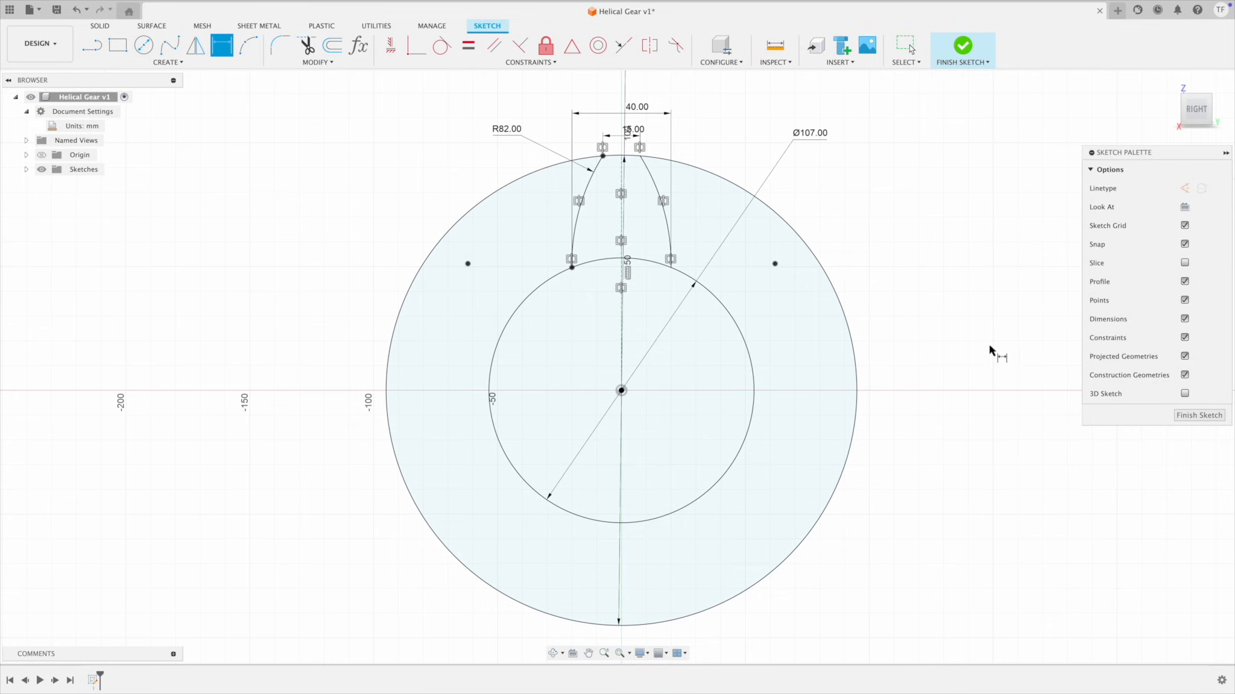
click(1199, 416)
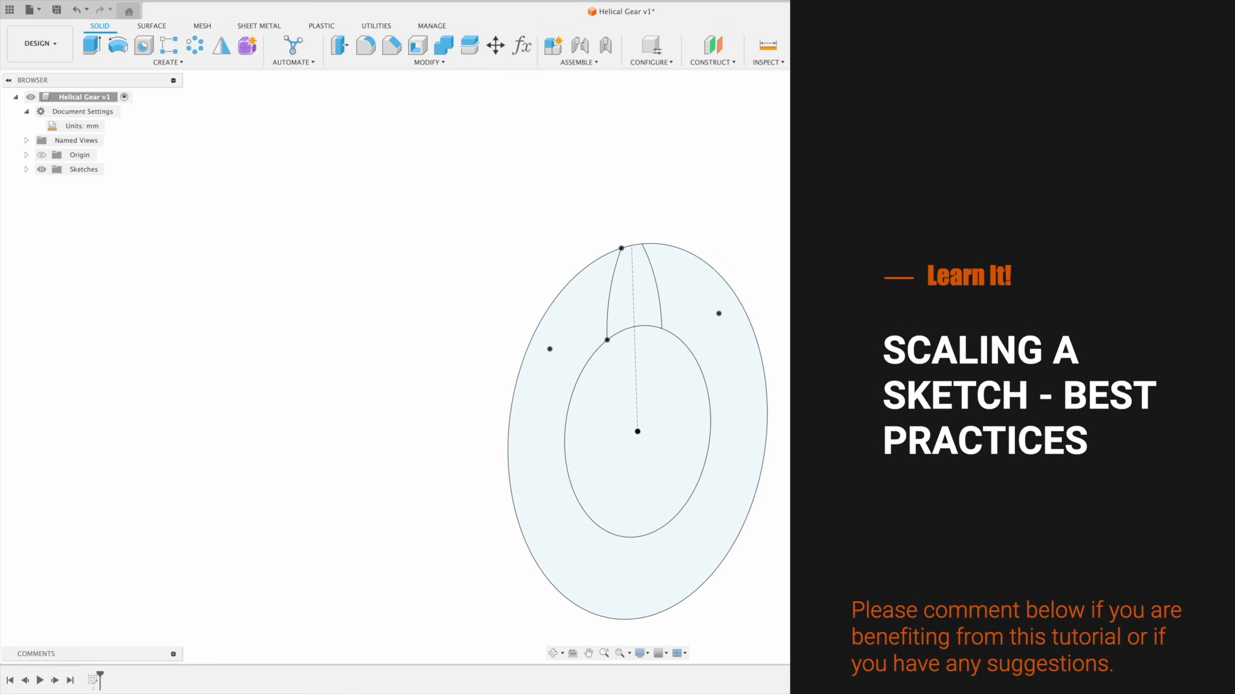
click(1199, 112)
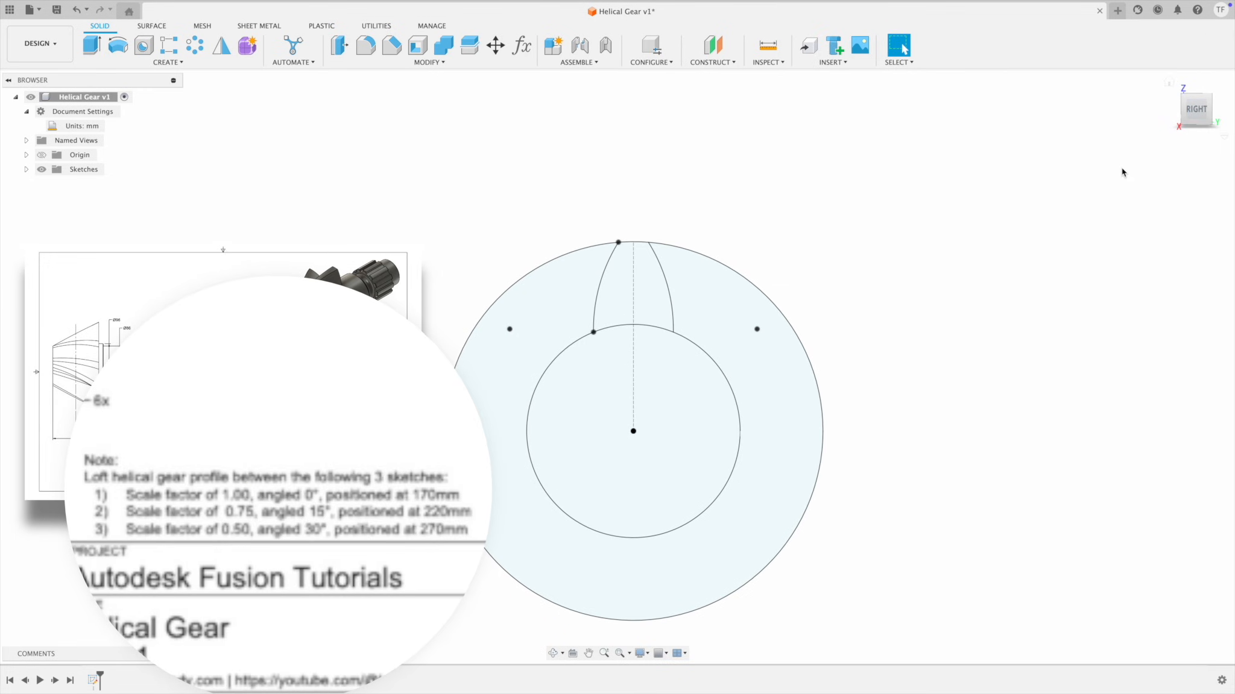
shift+middle_drag(1118, 168, 821, 325)
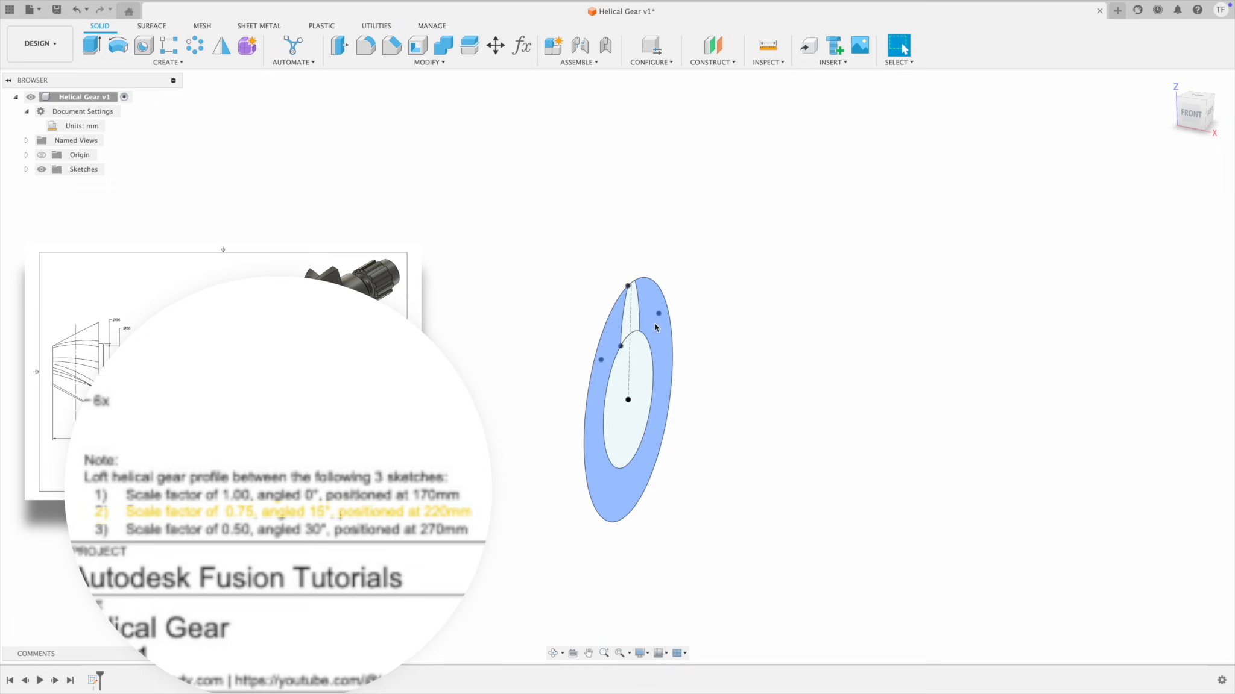
shift+middle_drag(713, 408, 786, 389)
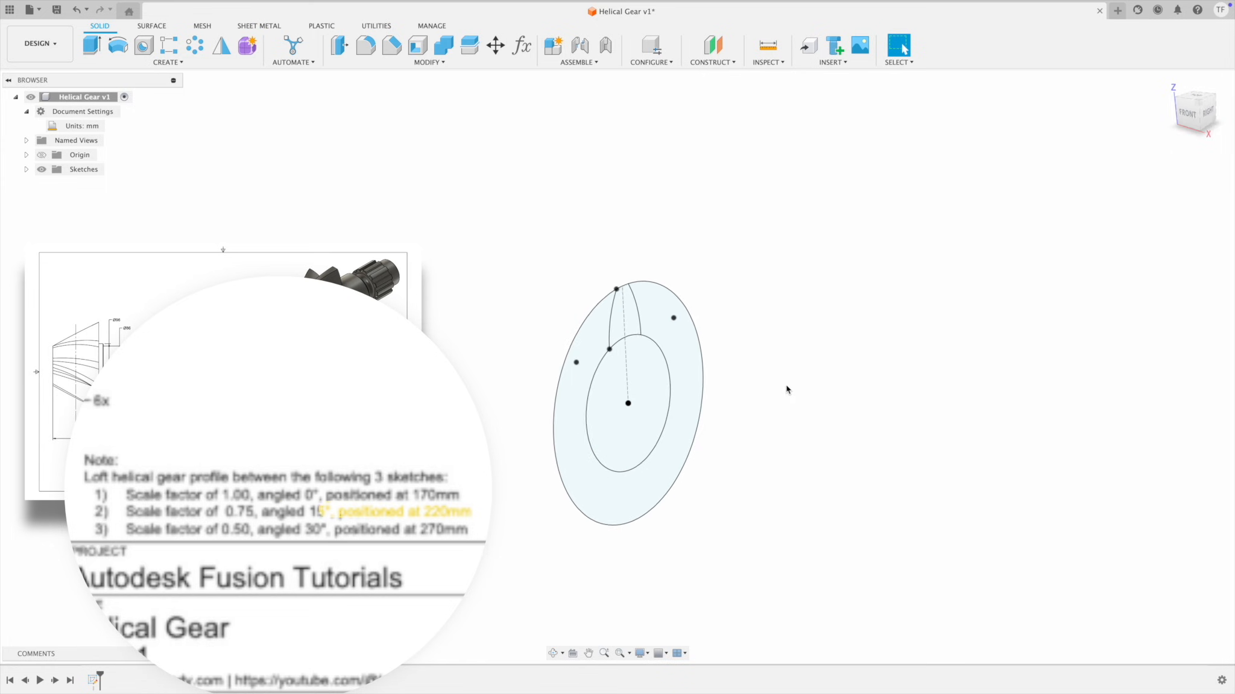
click(1198, 115)
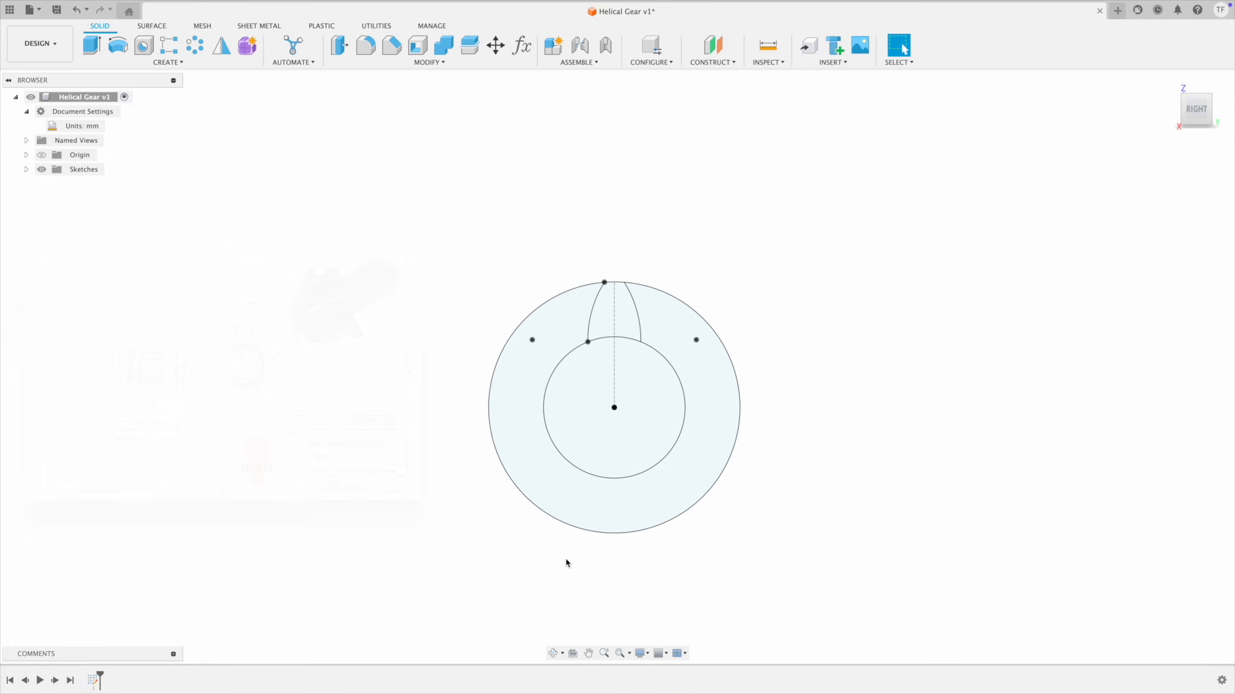
Step: Reopen the tooth profile sketch for editing and look up the Sketch Scale command
double_click(92, 680)
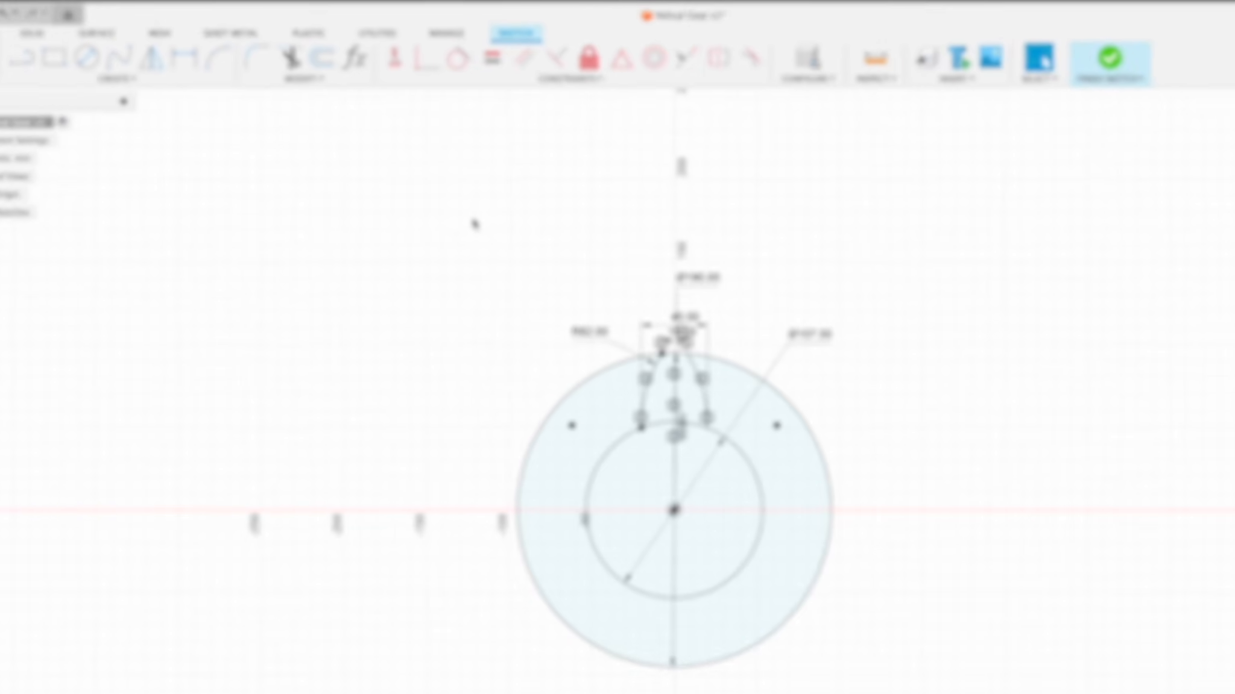
click(318, 79)
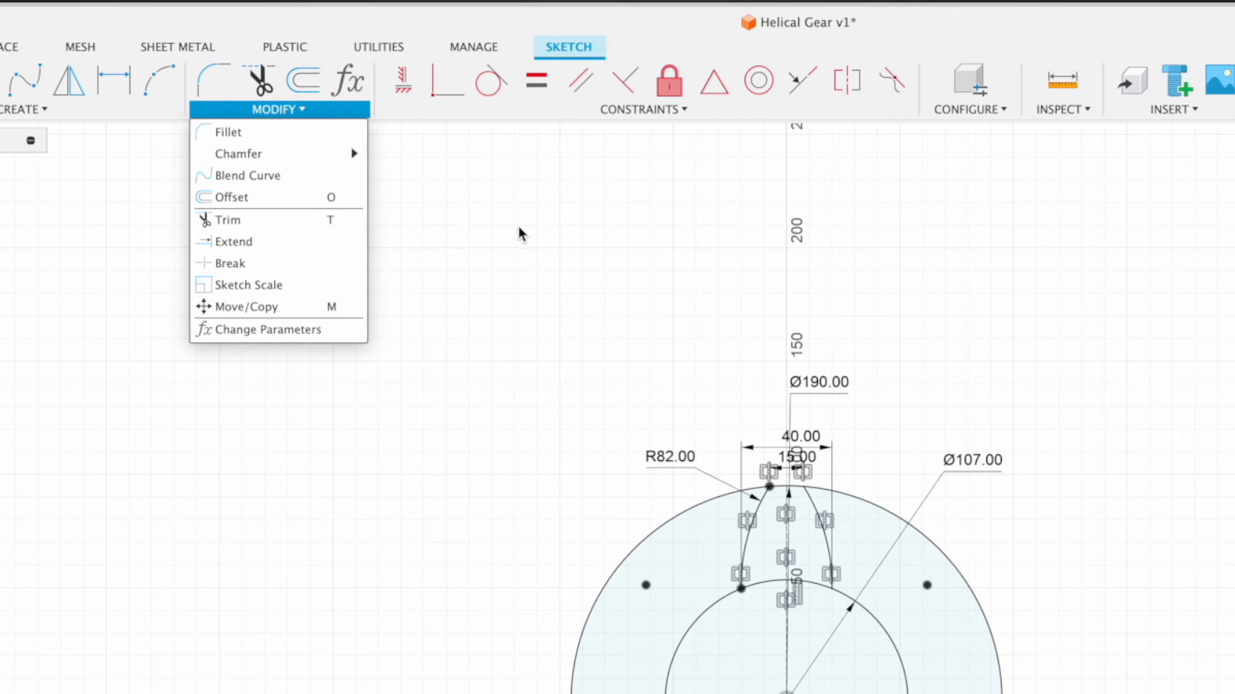
click(523, 276)
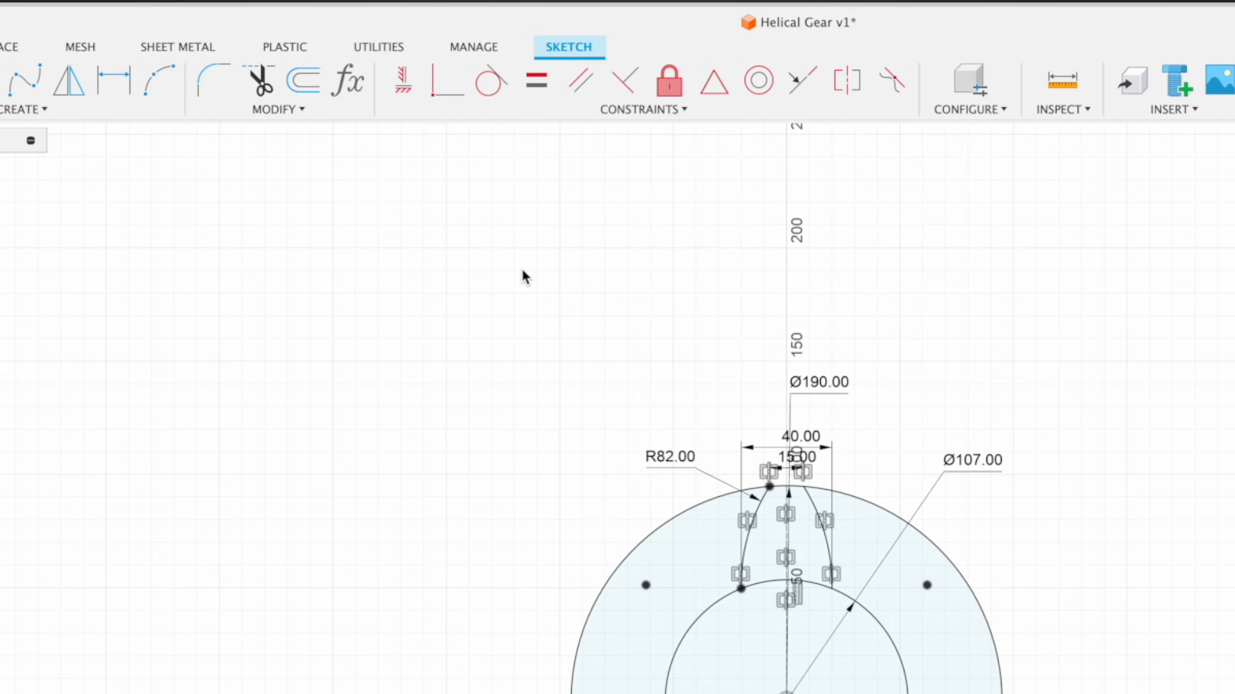
key(s)
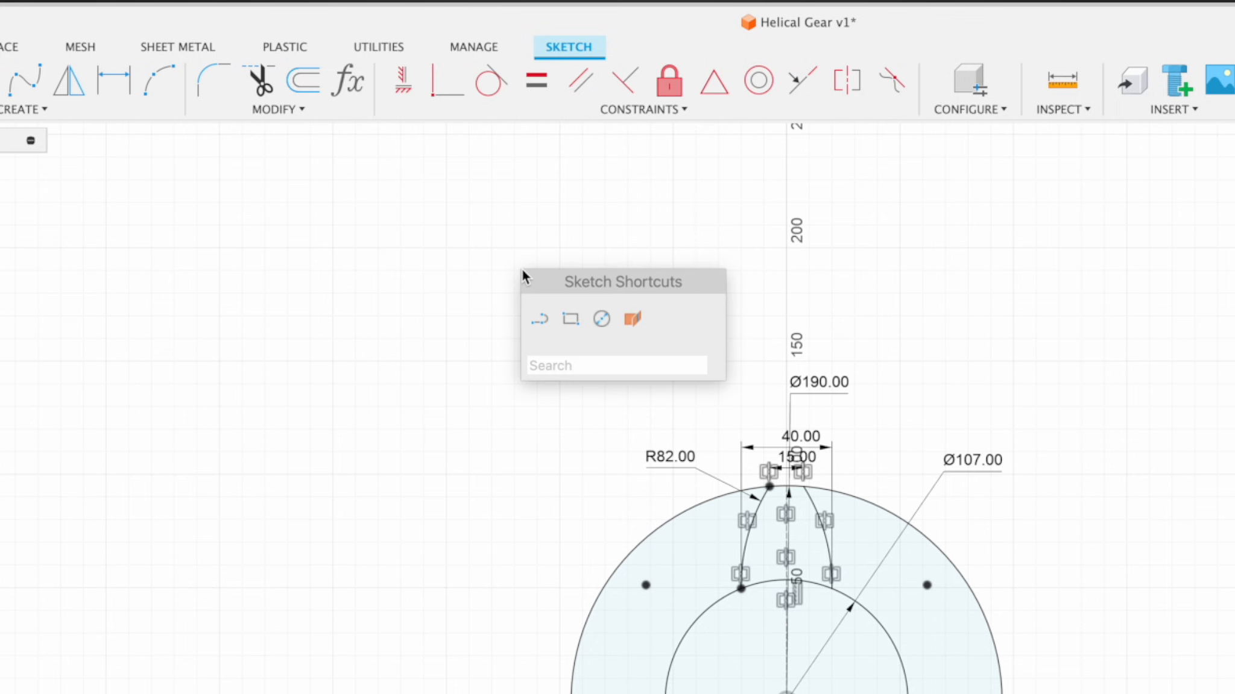
text(scal)
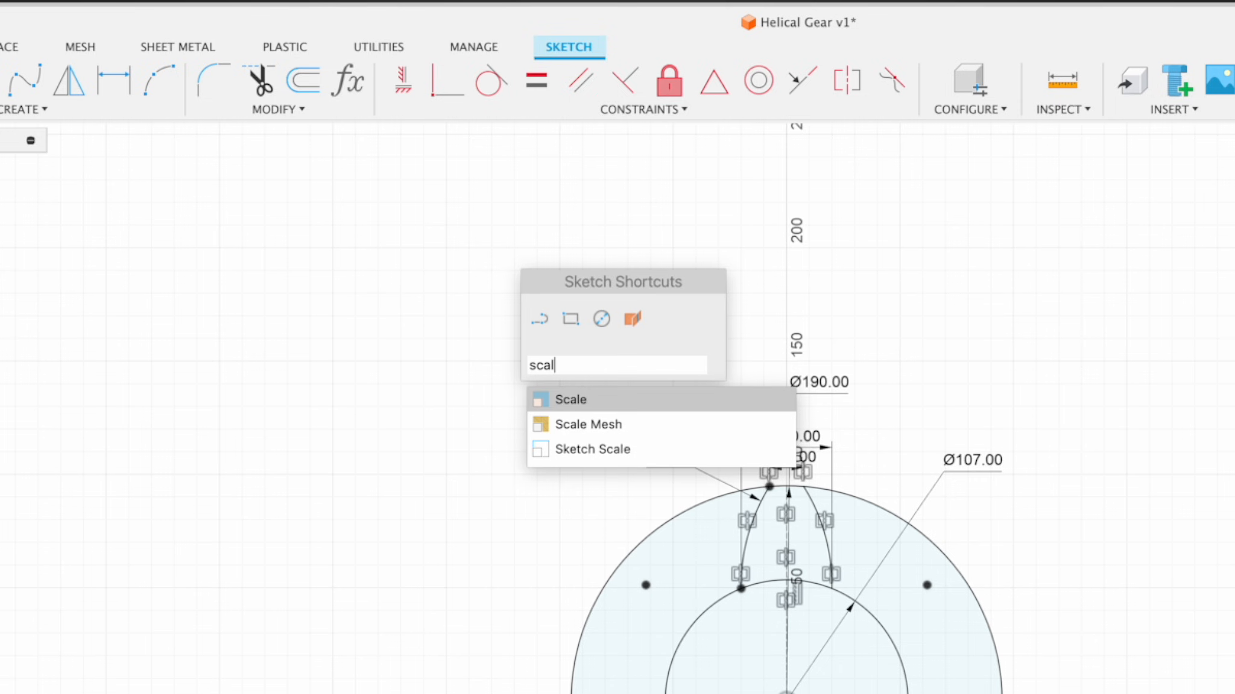
click(603, 453)
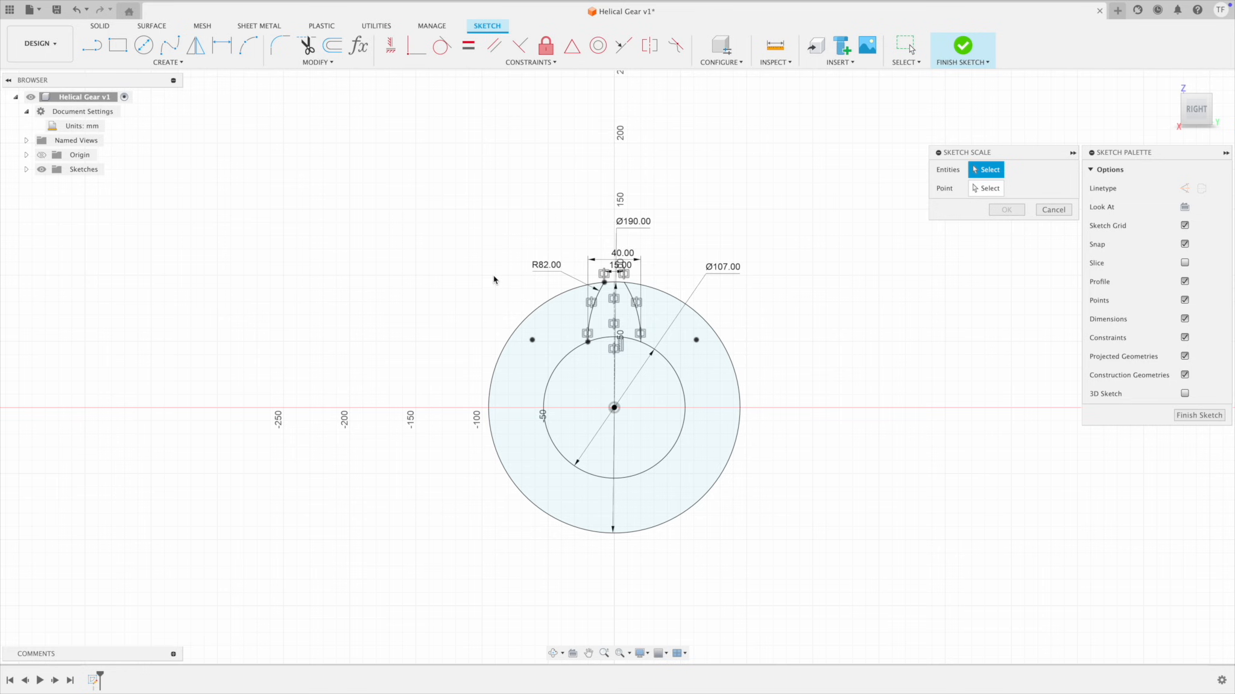
Step: Try scaling the two circles and both tooth arcs about the origin by a factor of about 0.573
click(669, 297)
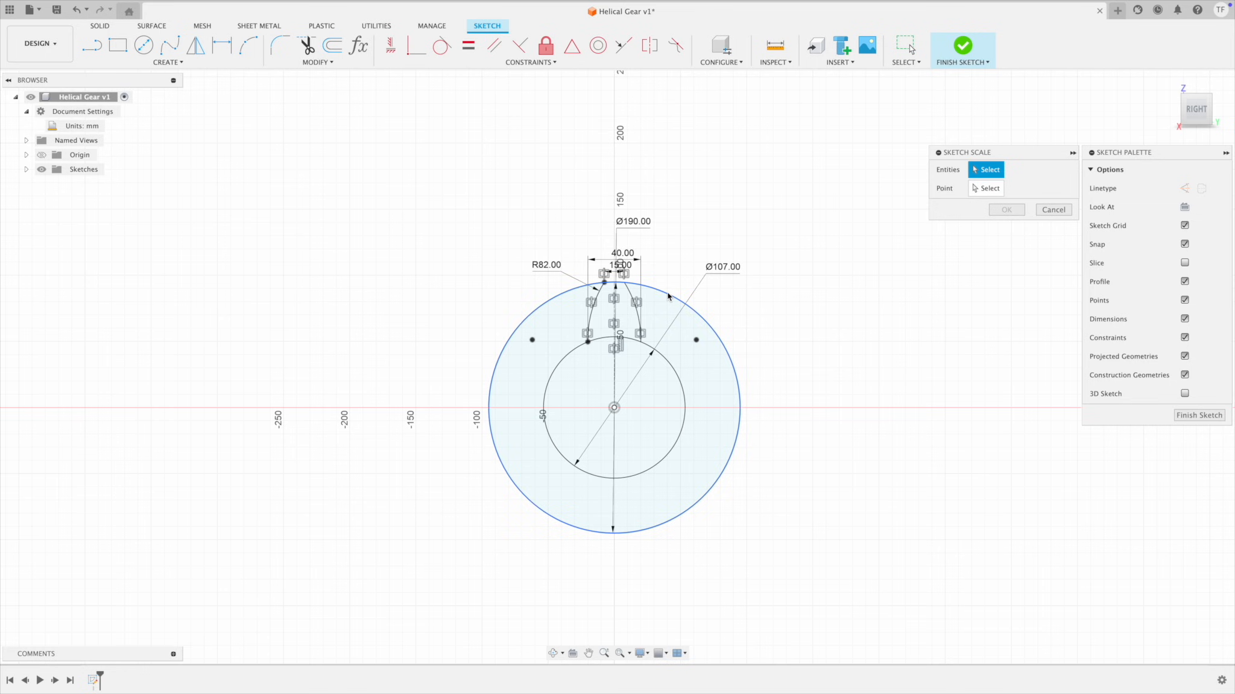
click(638, 325)
click(593, 316)
click(601, 342)
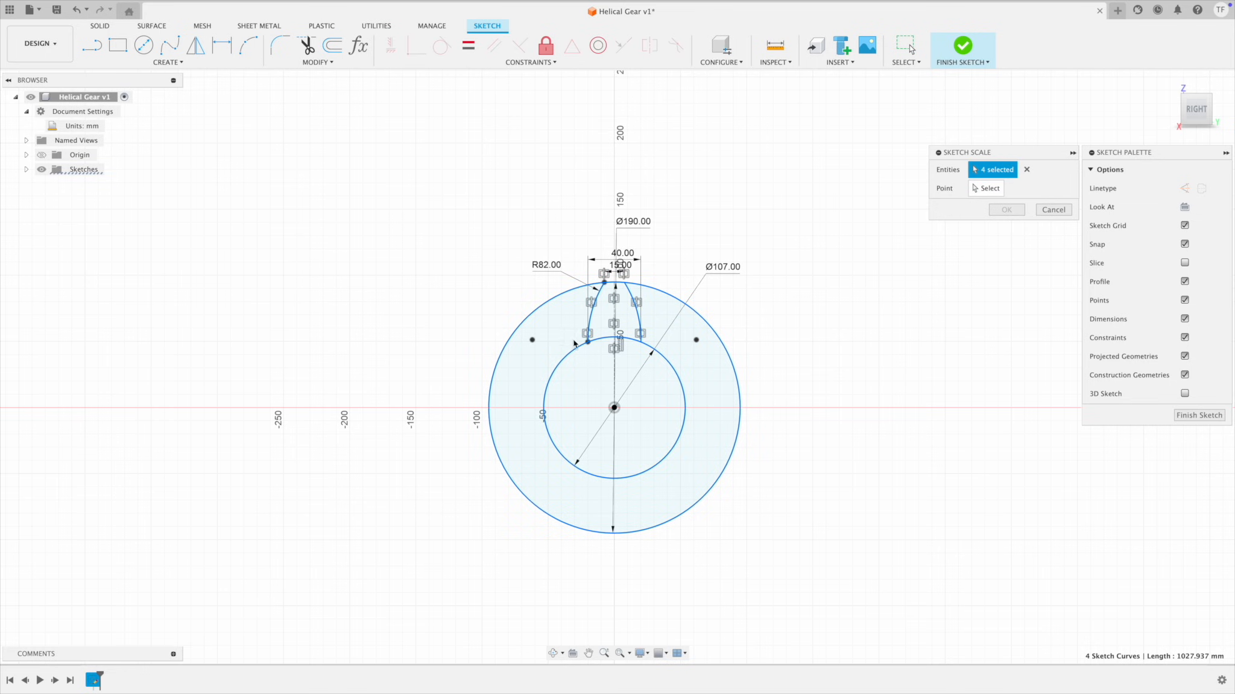
click(993, 190)
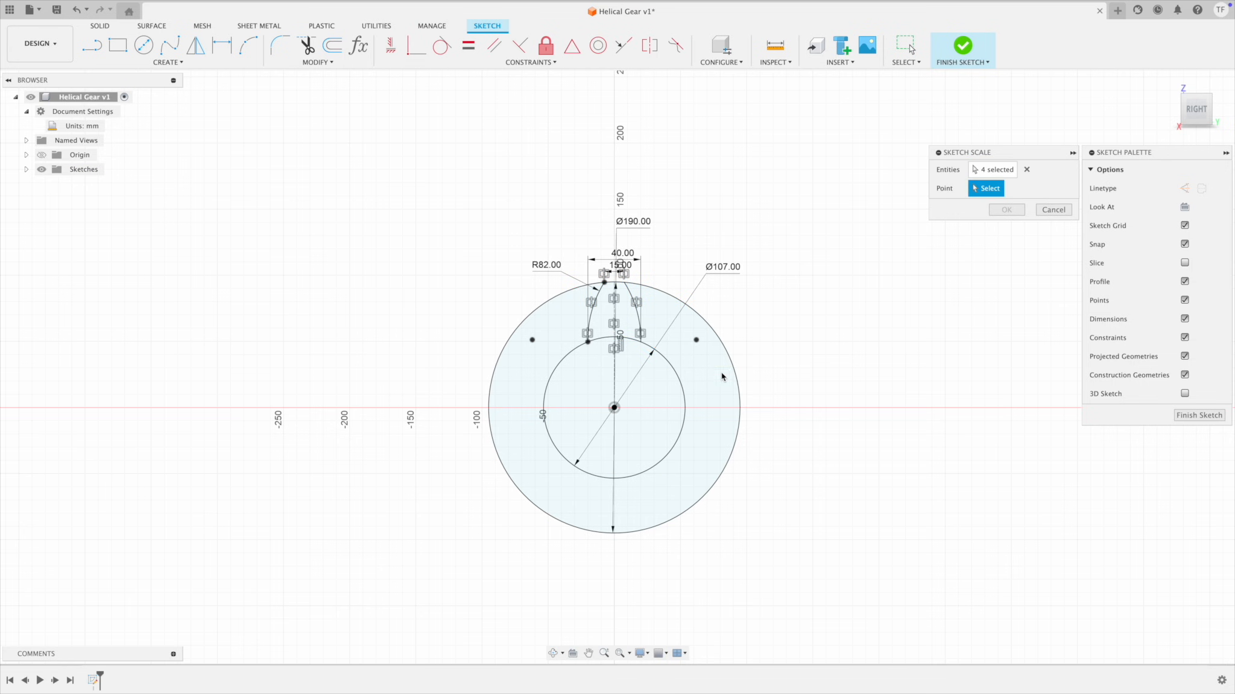
mouse_move(615, 414)
shift+middle_down()
mouse_move(633, 416)
mouse_move(621, 420)
shift+middle_up()
click(617, 414)
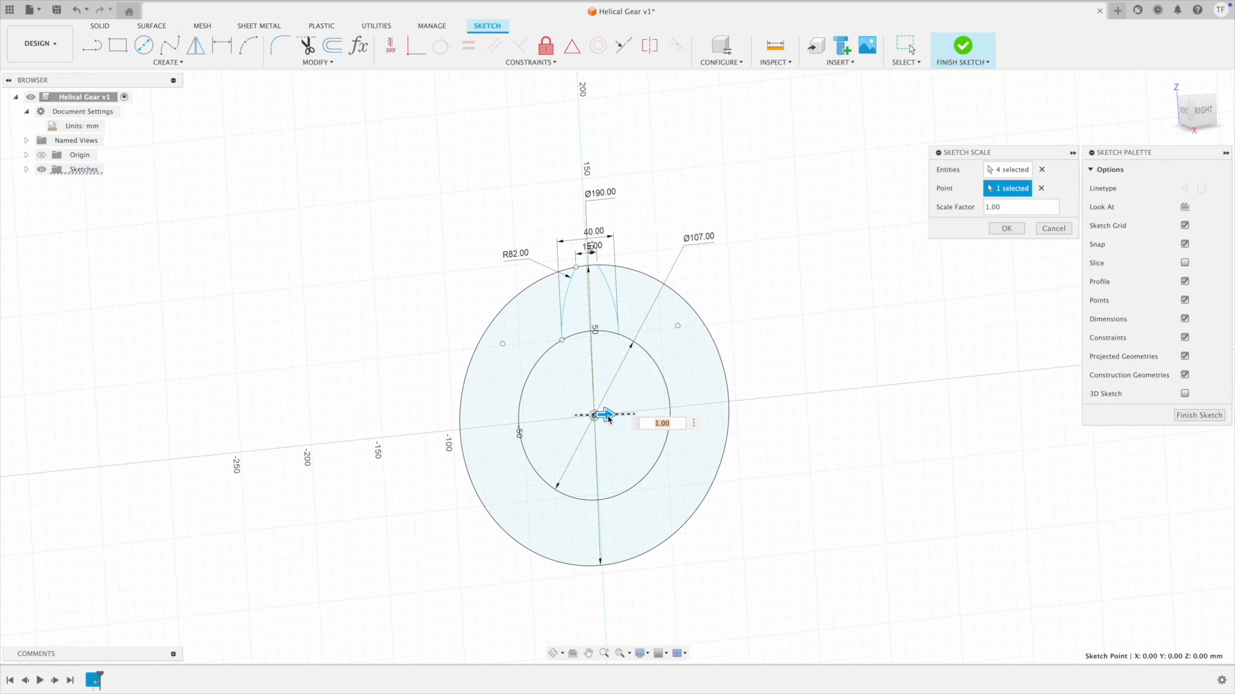
drag(613, 415, 603, 420)
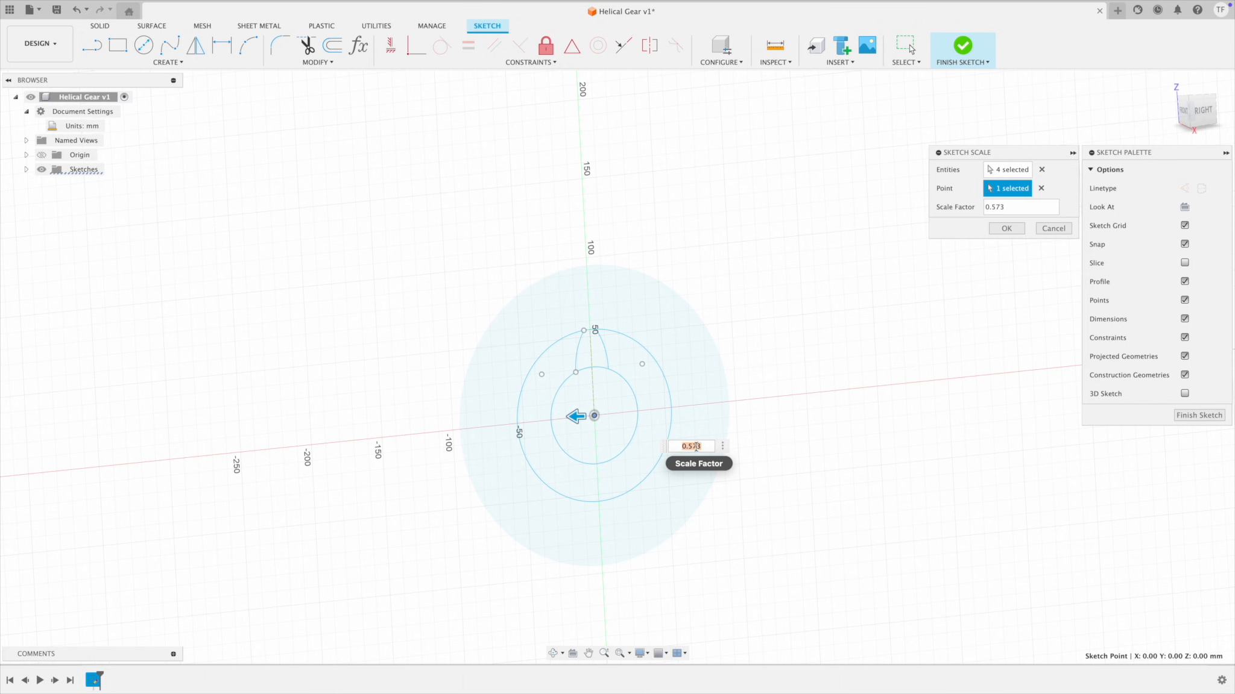
click(1053, 229)
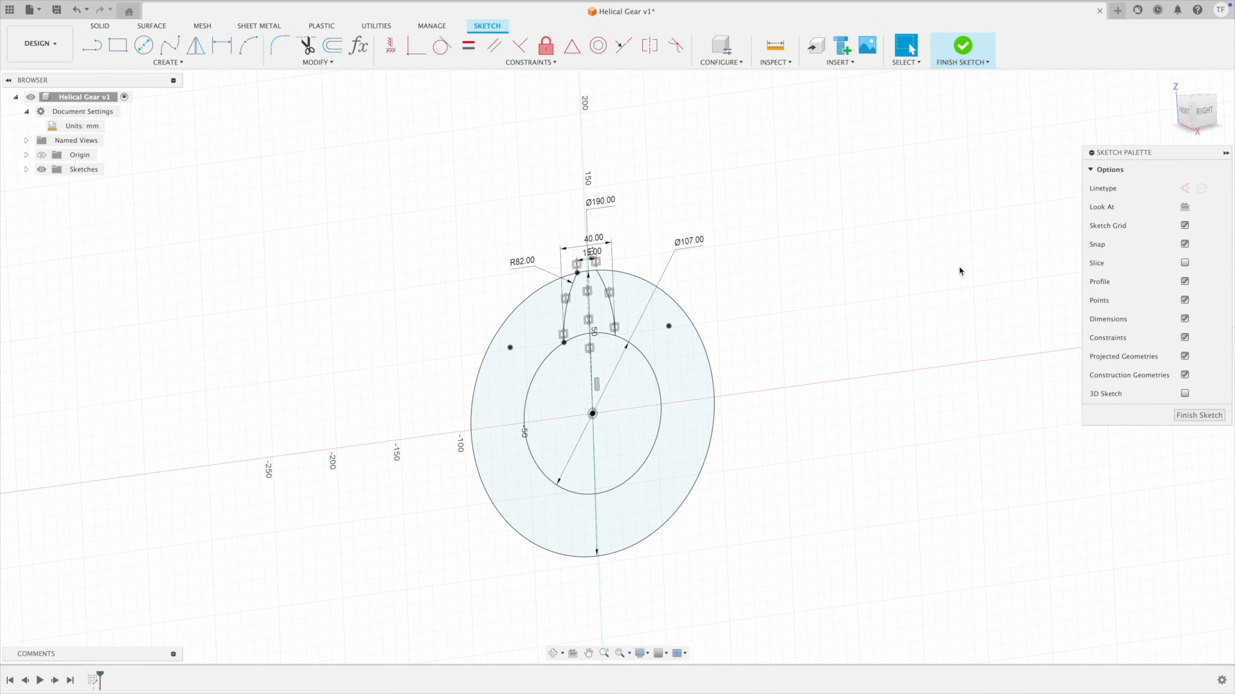
click(1198, 415)
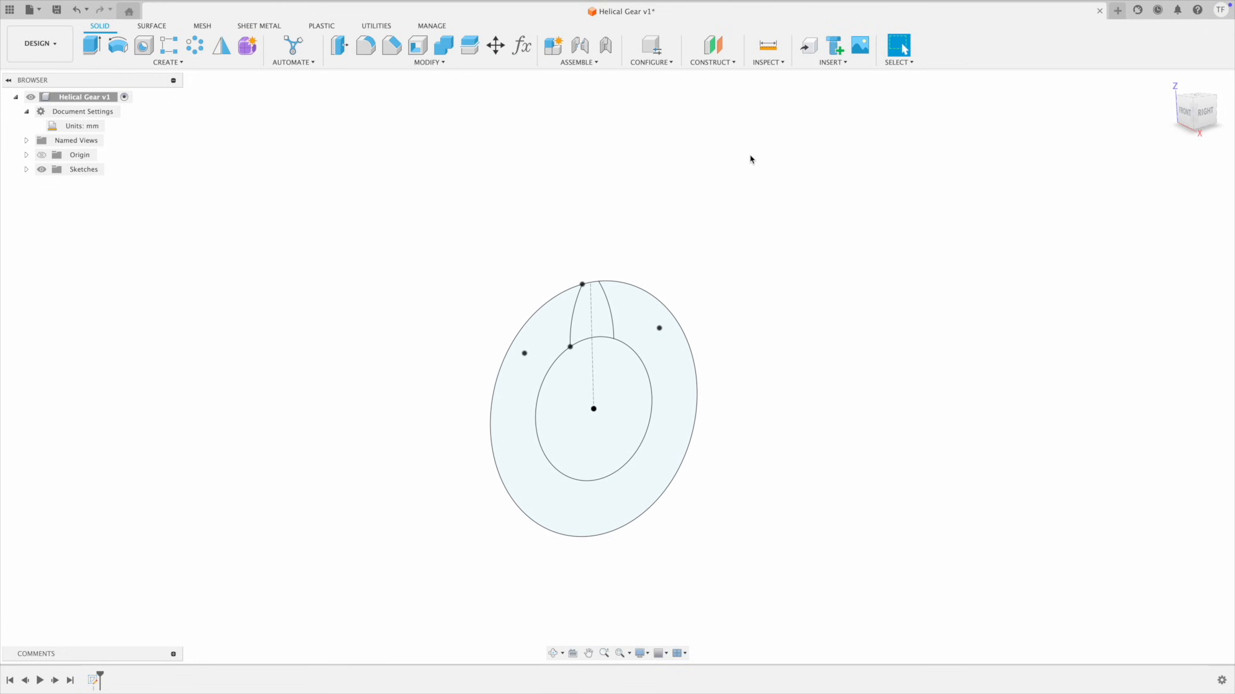
Step: Create a construction plane offset -50 mm from the inner circle profile of the tooth sketch
click(712, 45)
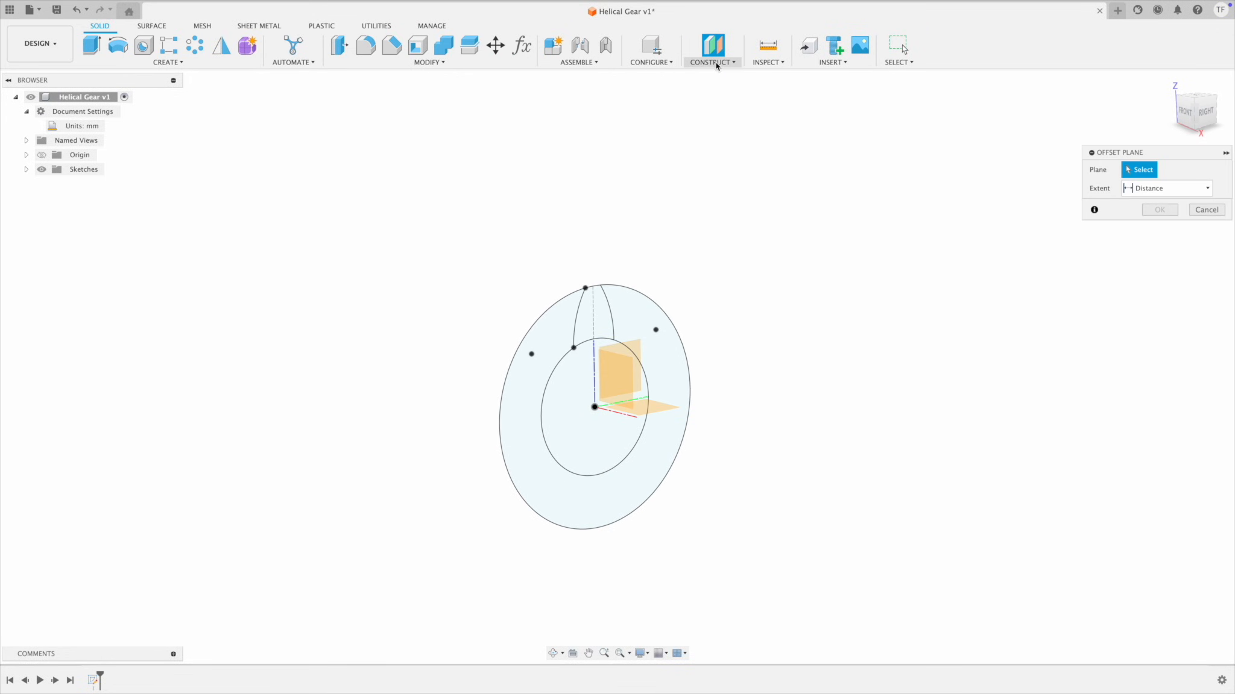
click(629, 357)
drag(594, 408, 522, 393)
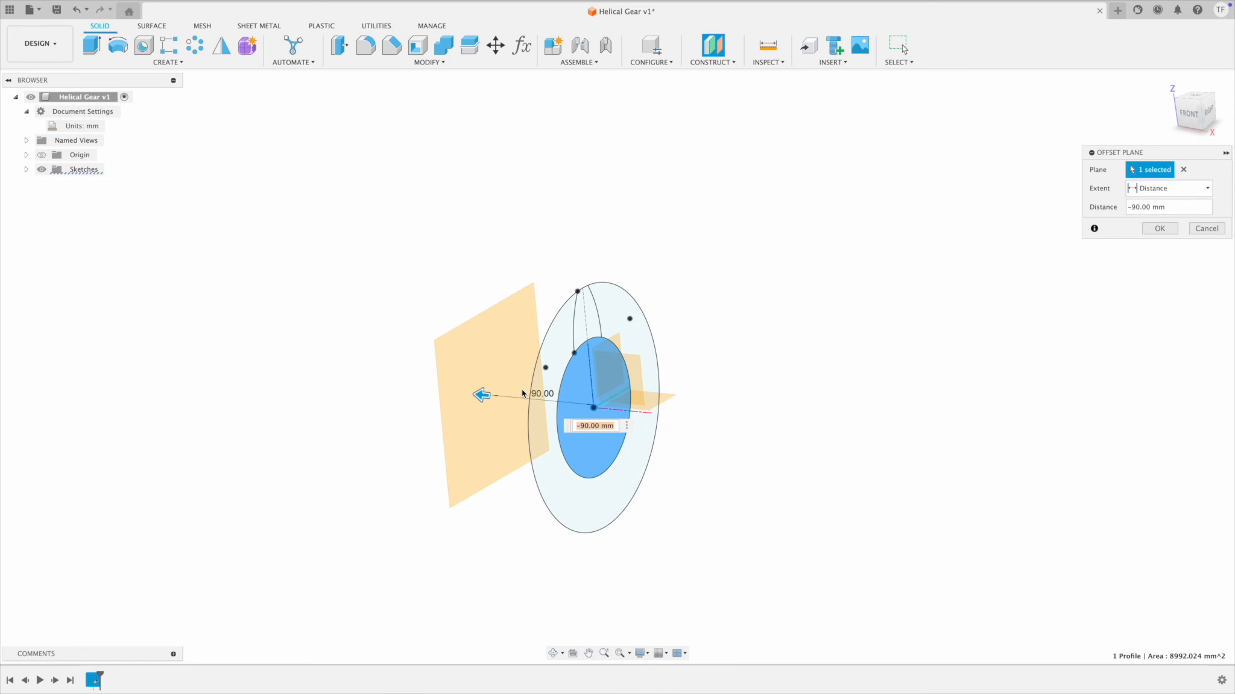
text(-50)
key(Return)
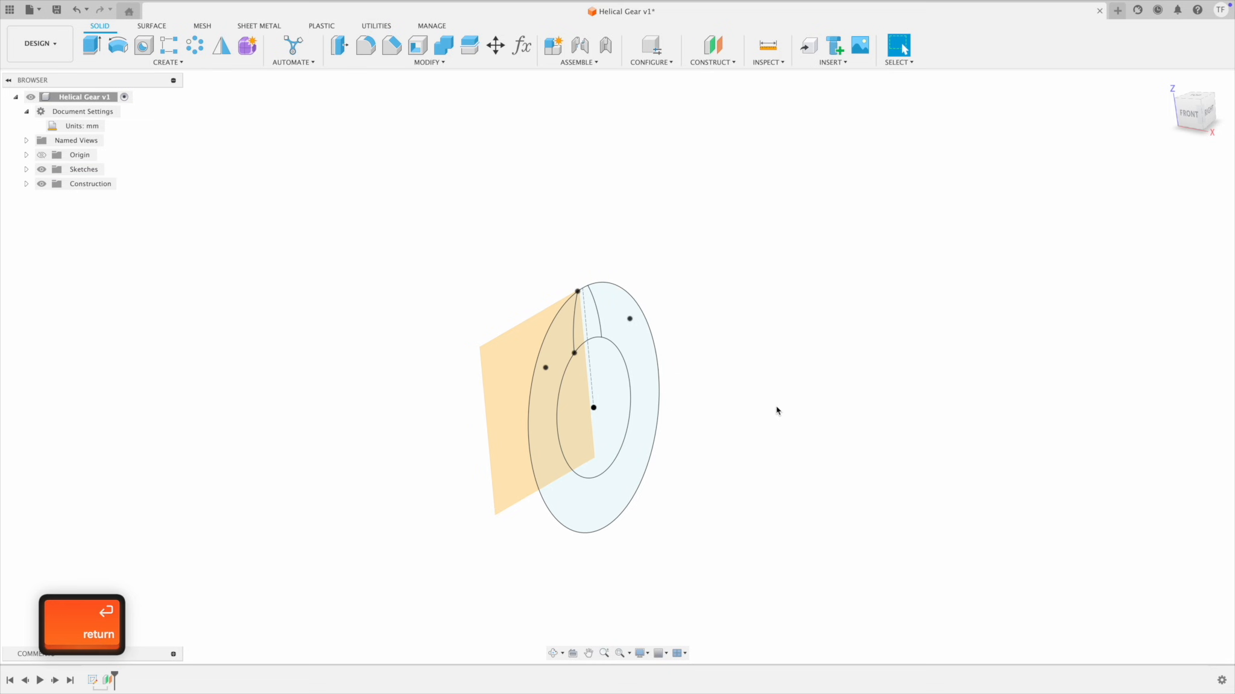
Step: Start a new sketch on the offset construction plane
click(148, 63)
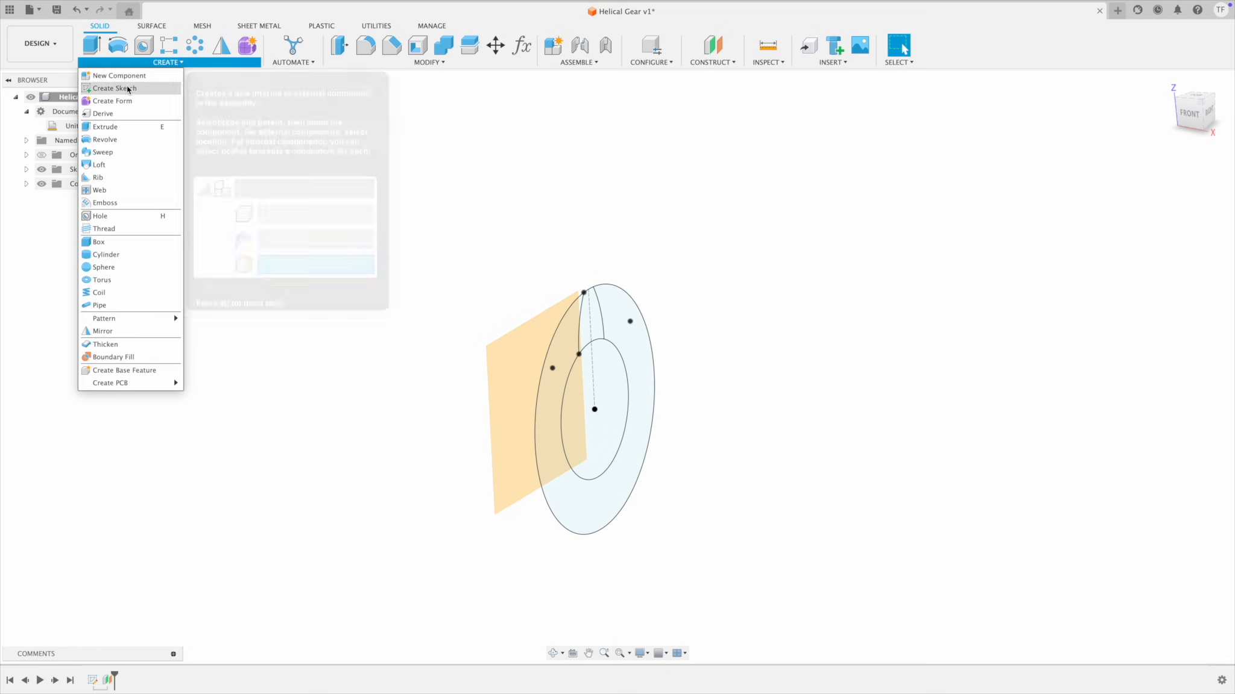
click(128, 90)
click(510, 358)
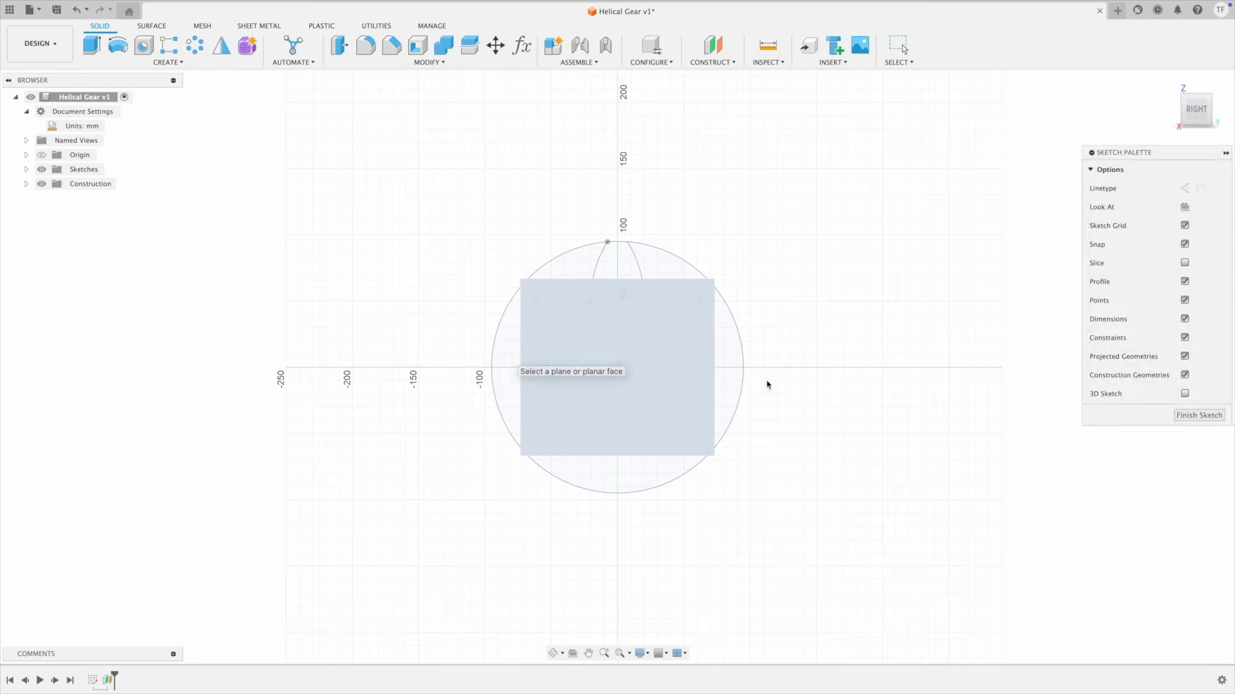
Step: Project the outer circle, both tooth arcs and the inner circle into the sketch on the offset plane
key(p)
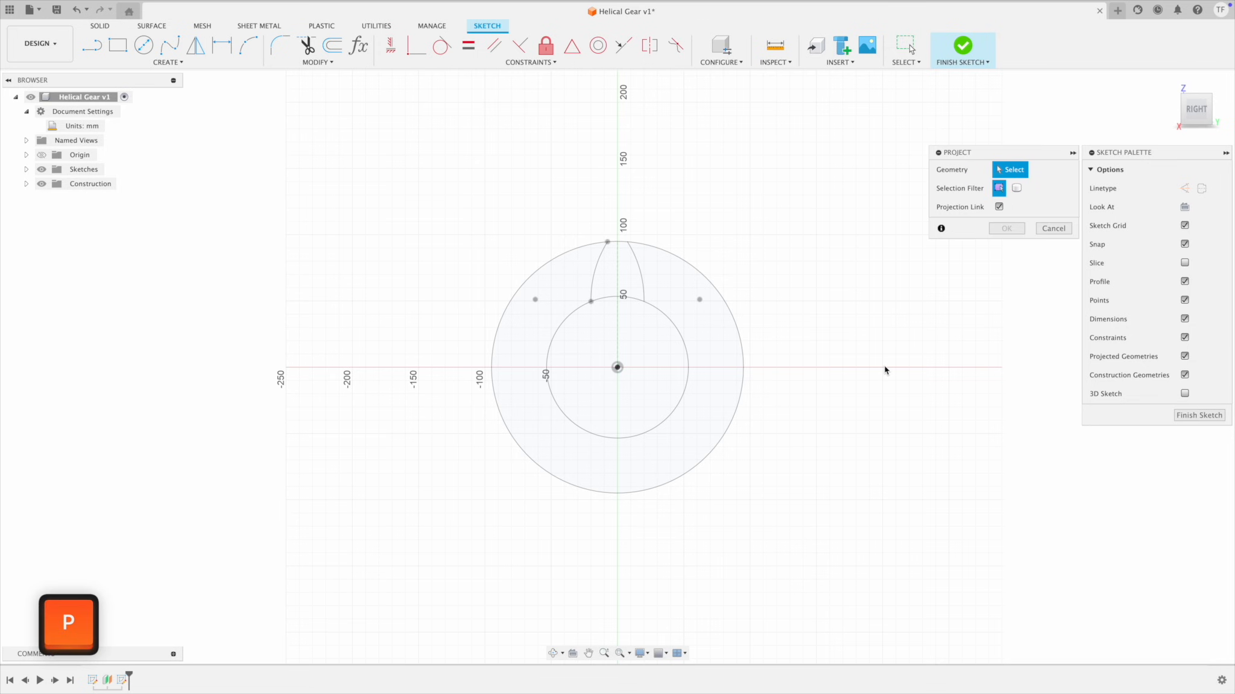
click(664, 254)
click(636, 271)
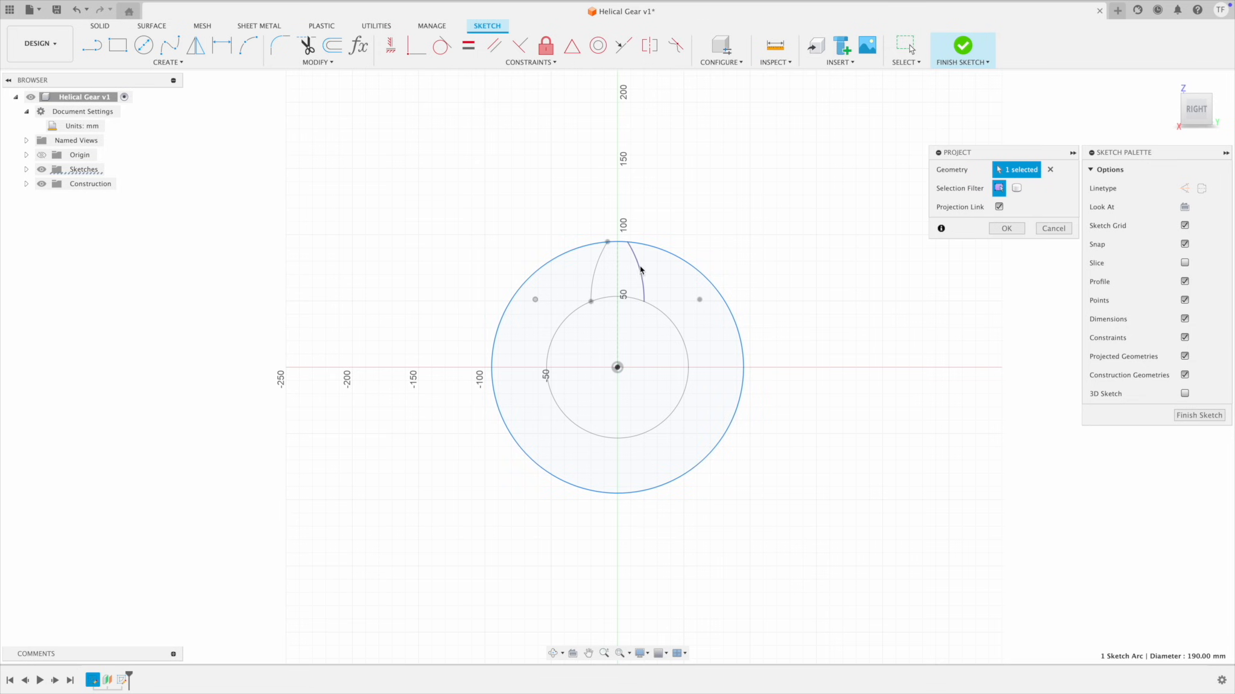
click(599, 269)
click(607, 298)
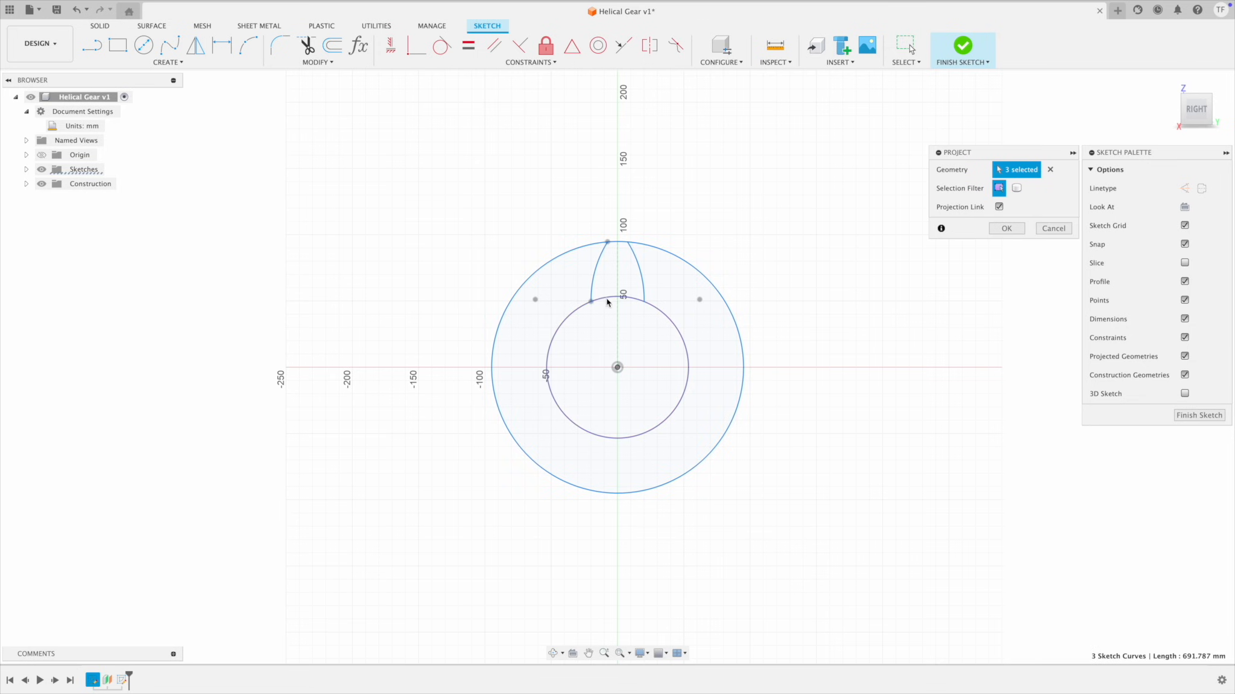
click(1005, 228)
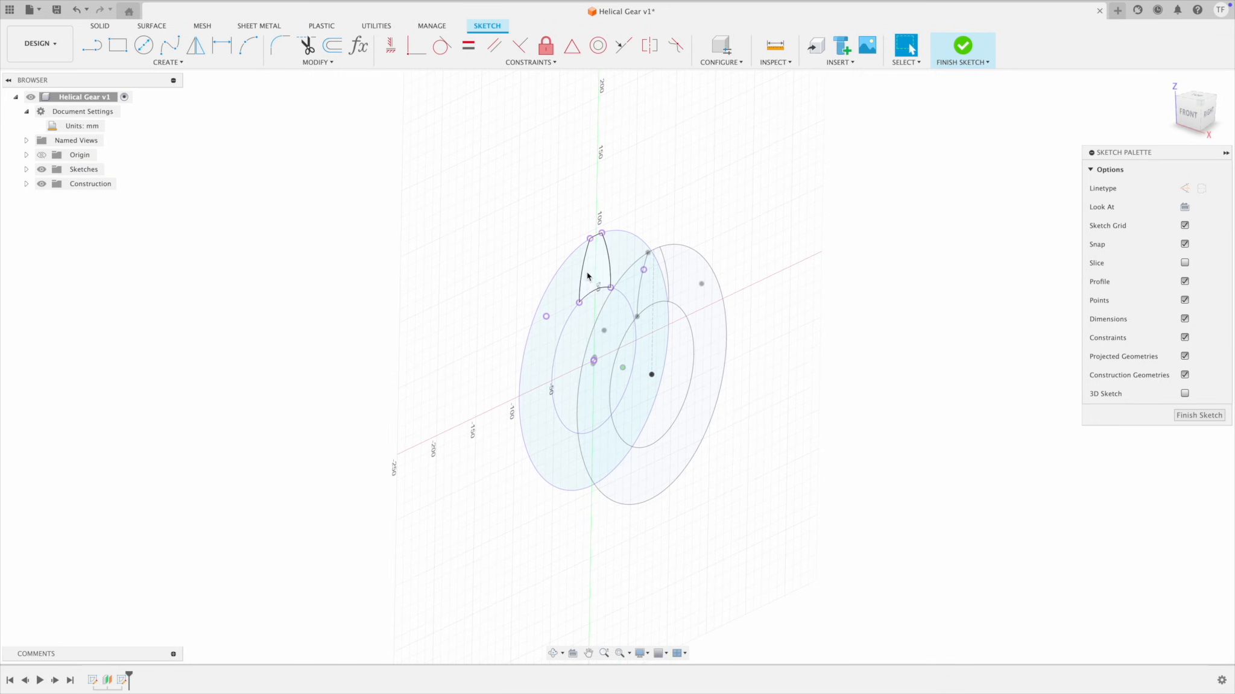
Step: Hide the original tooth profile sketch so only the projected profile is displayed
click(26, 169)
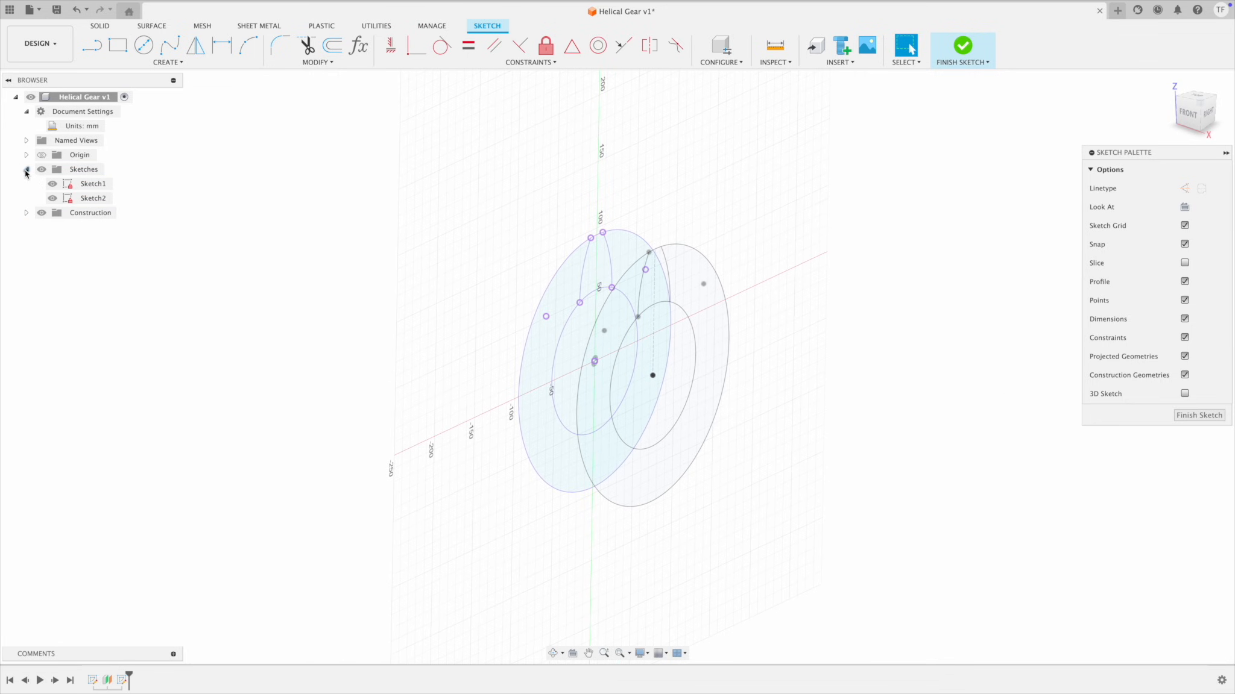
click(52, 184)
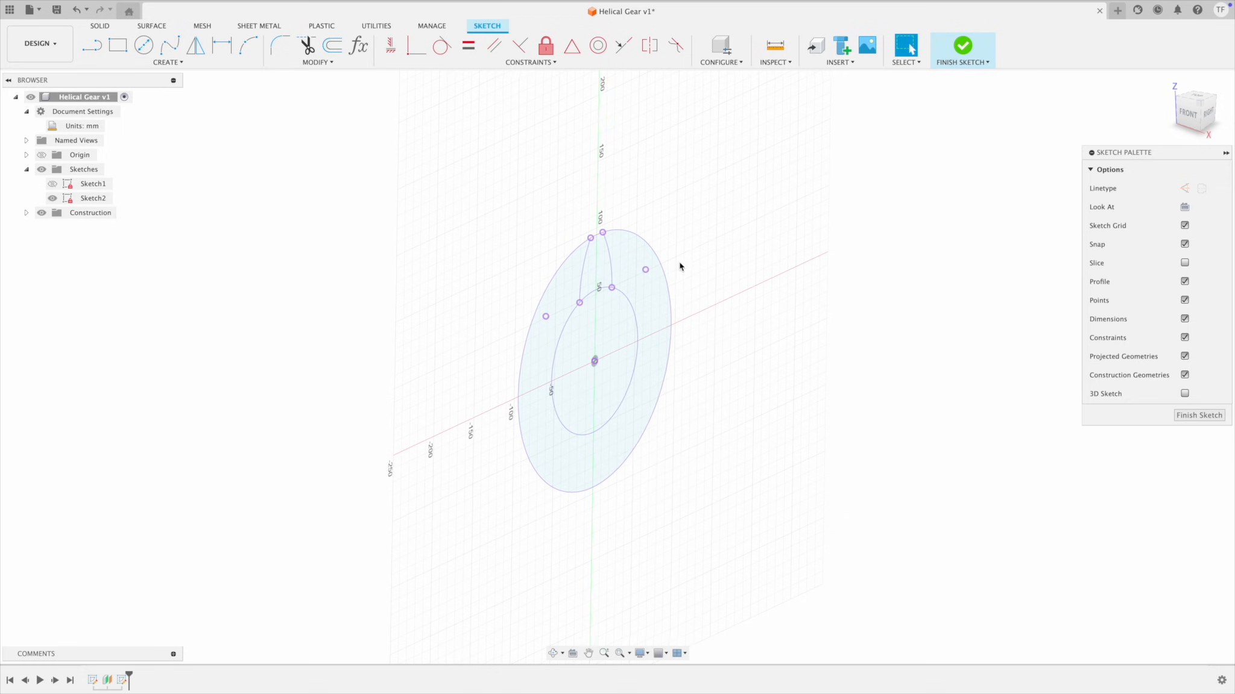
shift+middle_drag(640, 279, 730, 207)
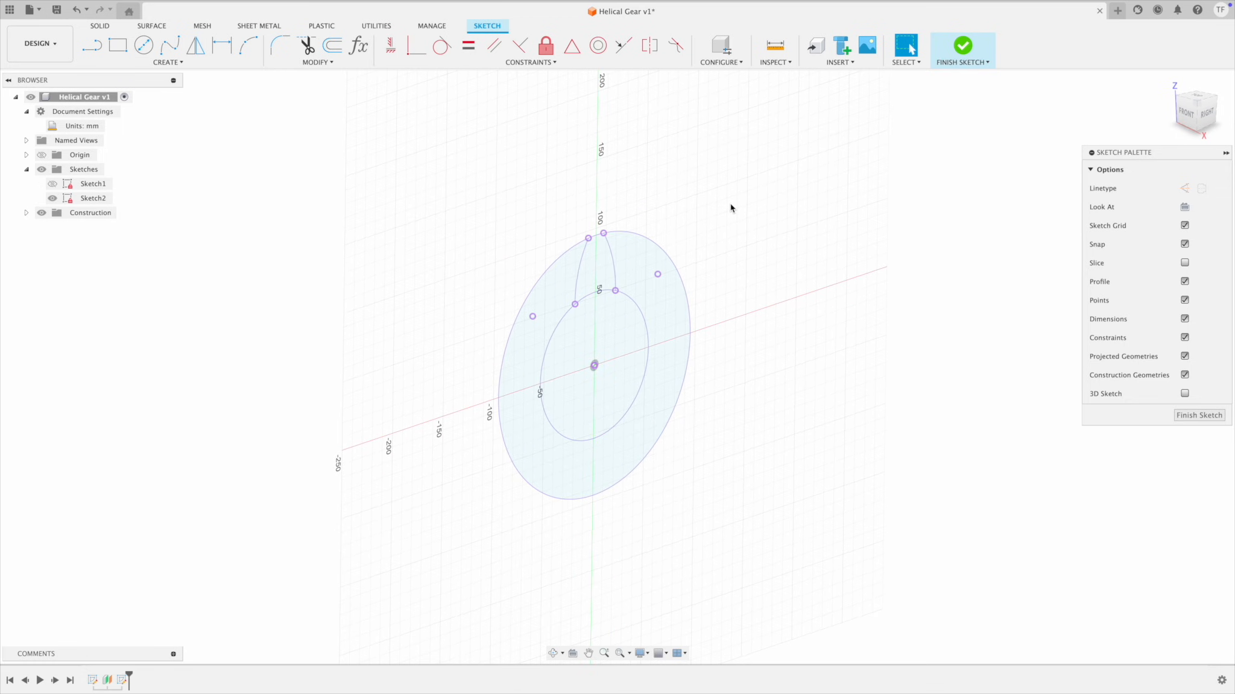
Step: Try to select the whole projected profile as the entities for a Sketch Scale
text(scal)
key(BackSpace)
key(BackSpace)
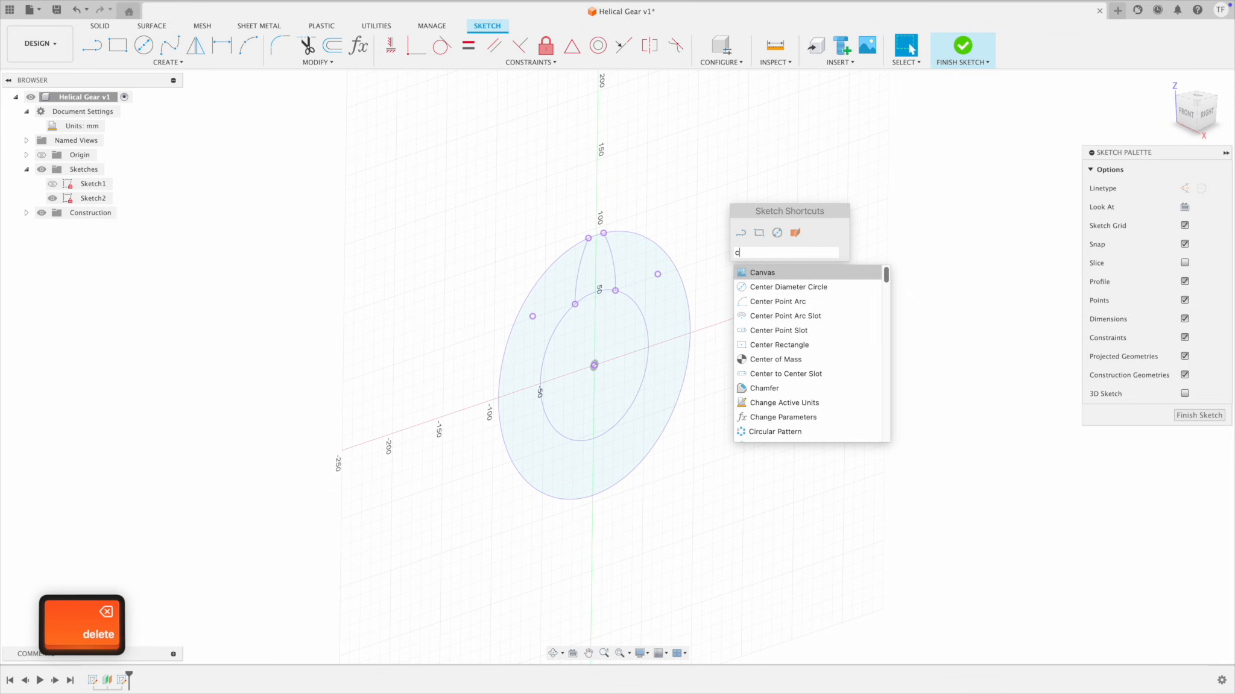
key(BackSpace)
text(sca)
key(Down)
key(Down)
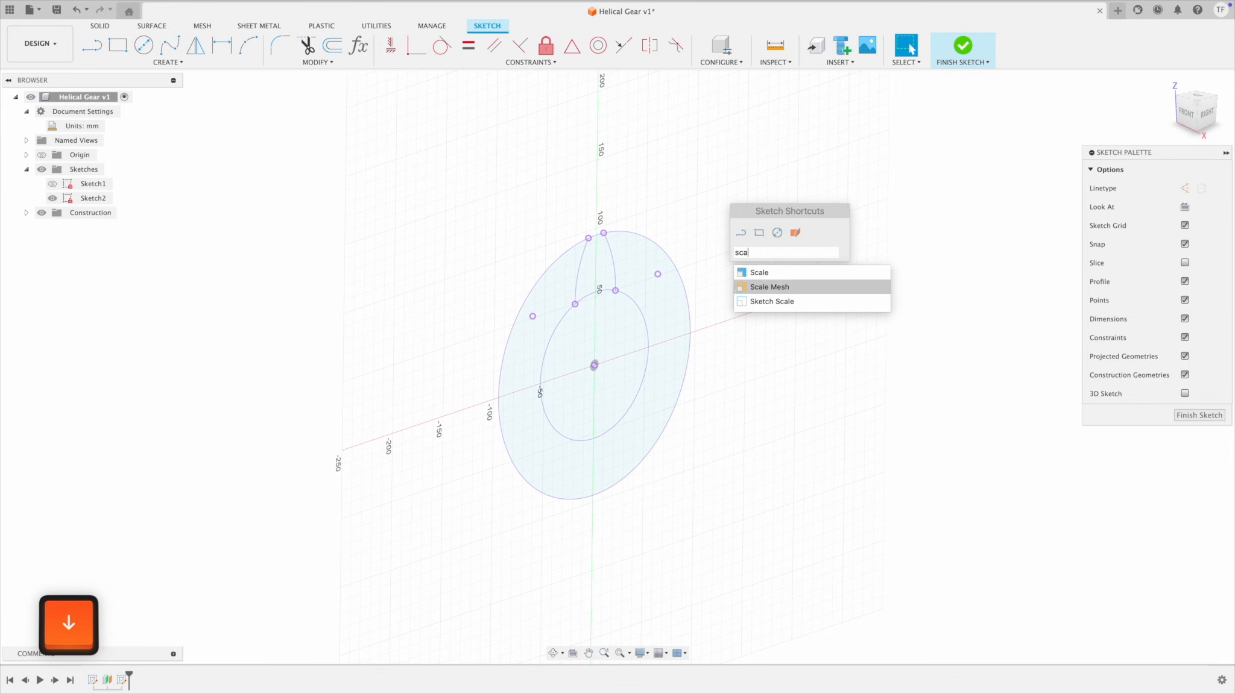
key(Return)
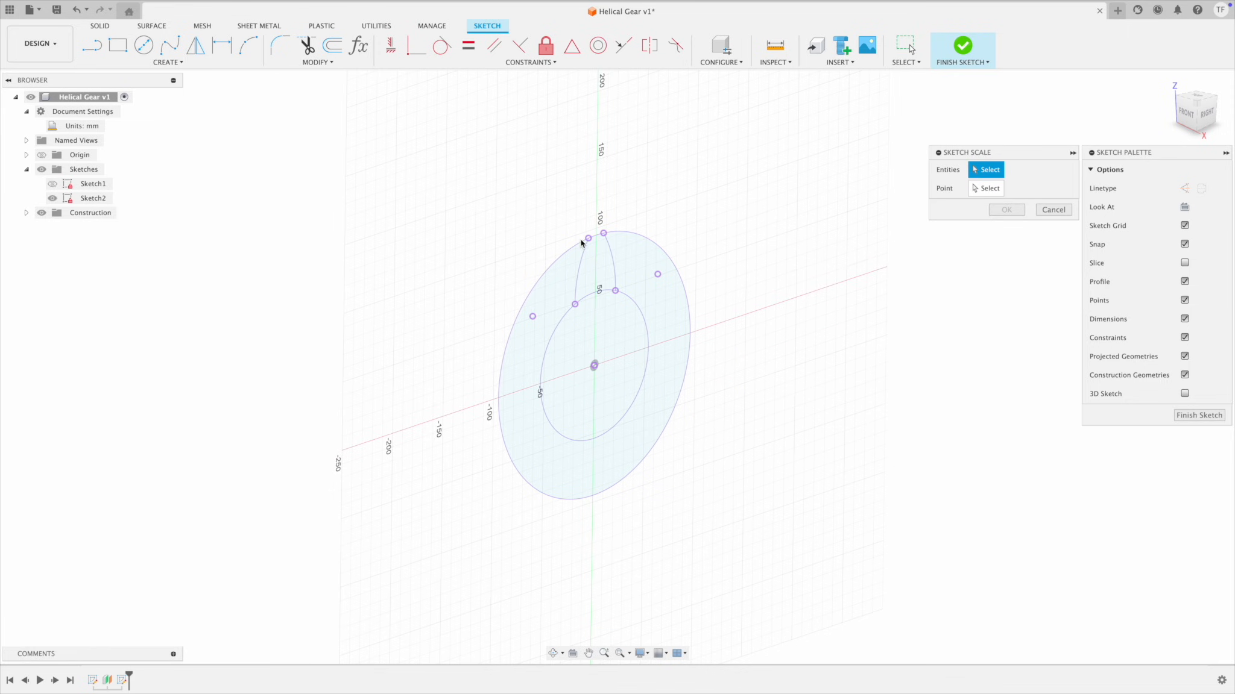
drag(542, 209, 736, 392)
drag(414, 166, 759, 546)
drag(457, 204, 752, 545)
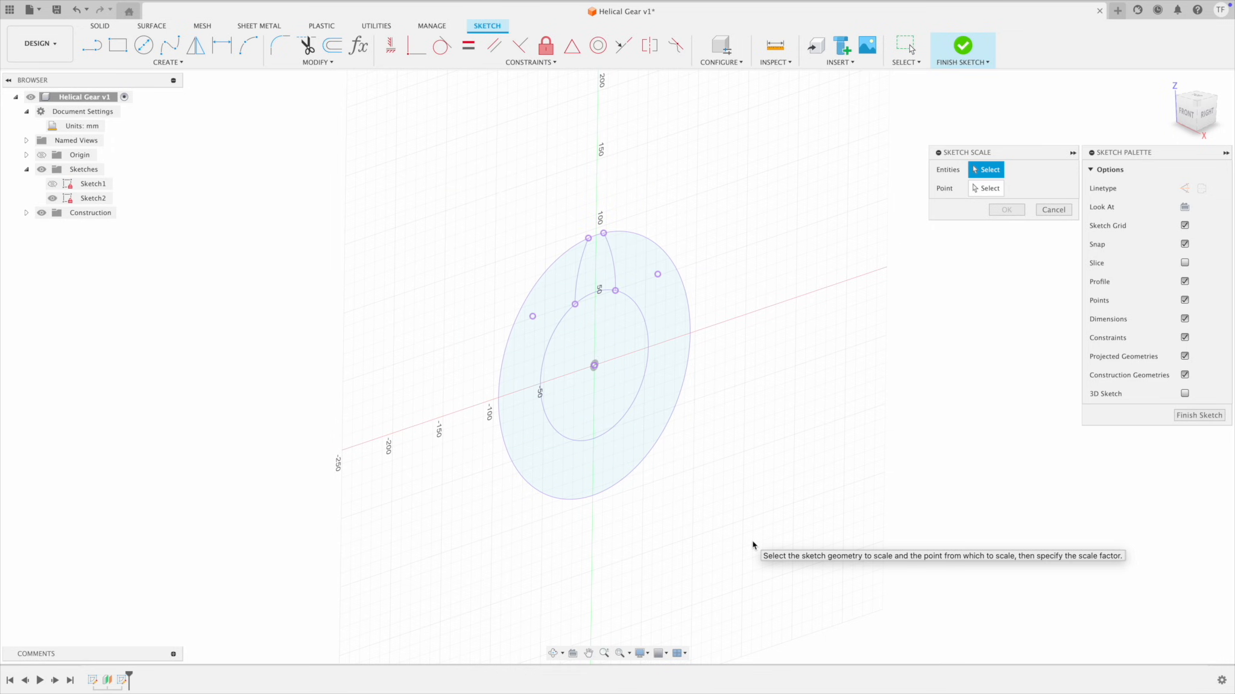
click(1054, 210)
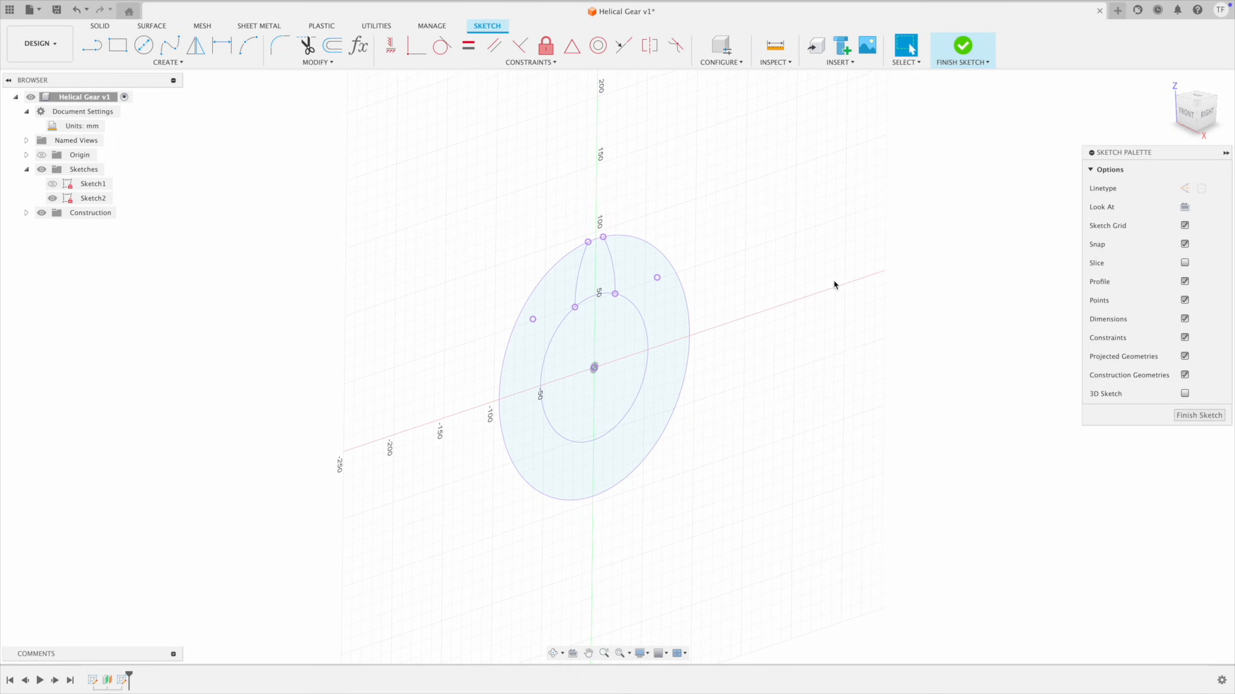
Step: Finish the projected sketch, and delete both that sketch and the offset construction plane
click(1199, 415)
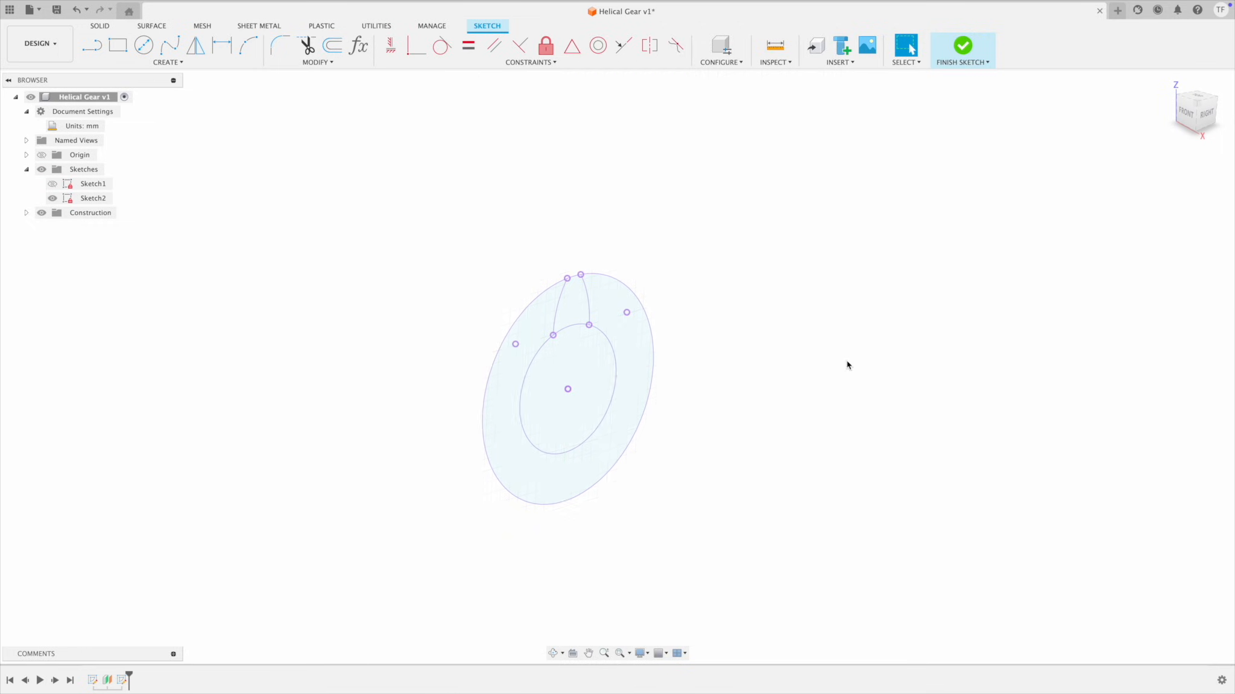
click(85, 199)
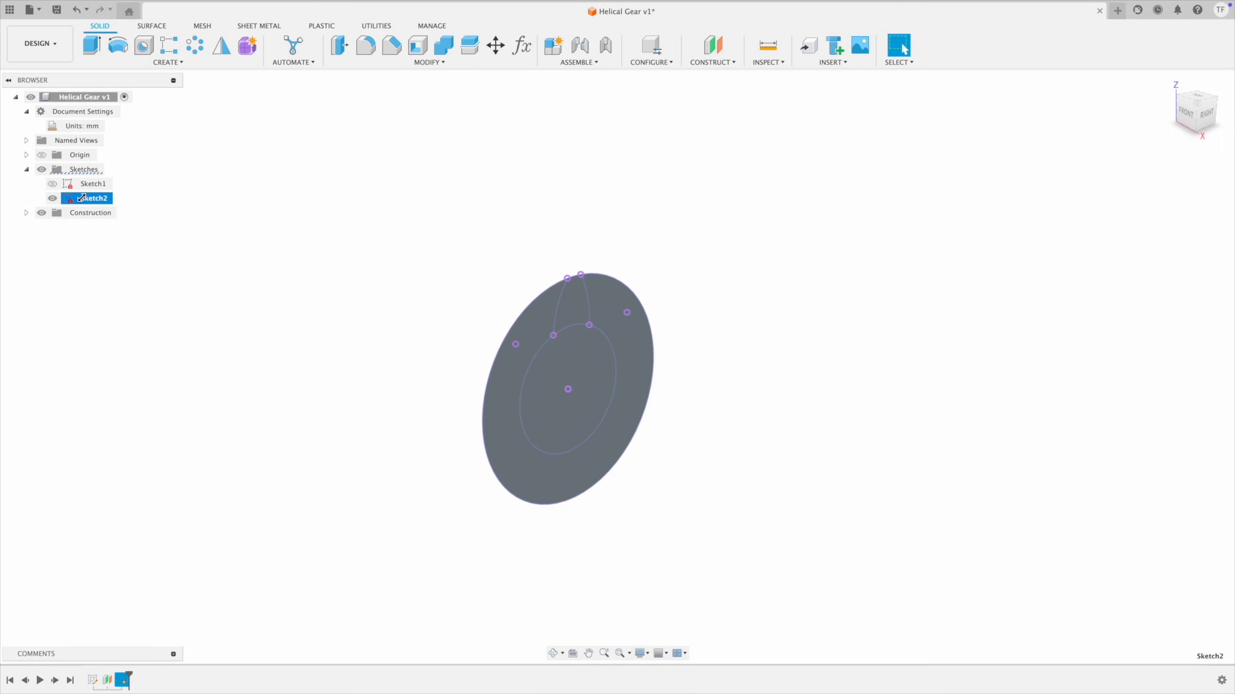
key(Delete)
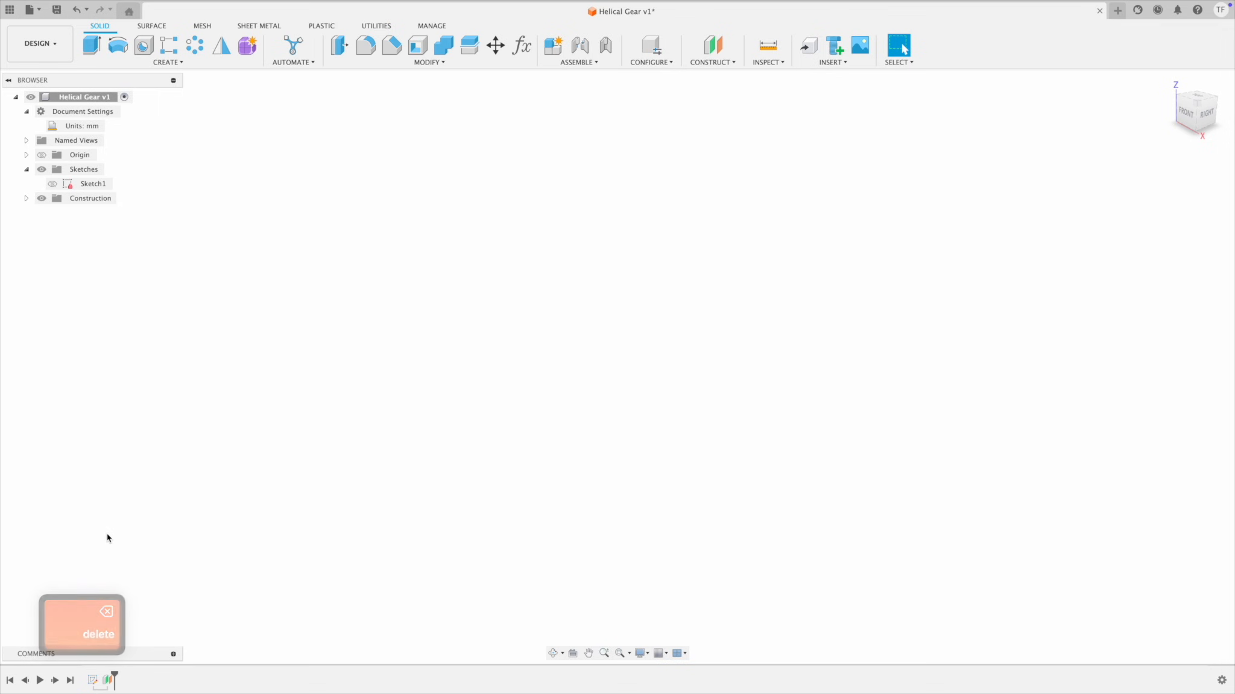
click(108, 680)
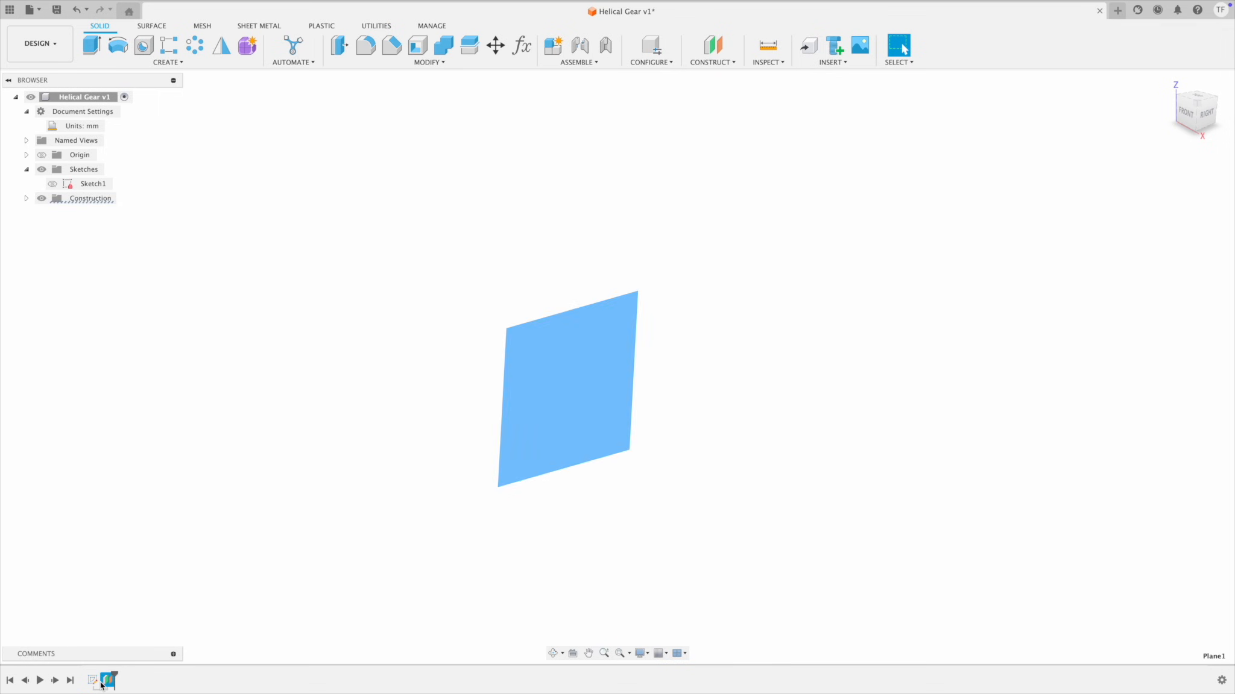
key(Delete)
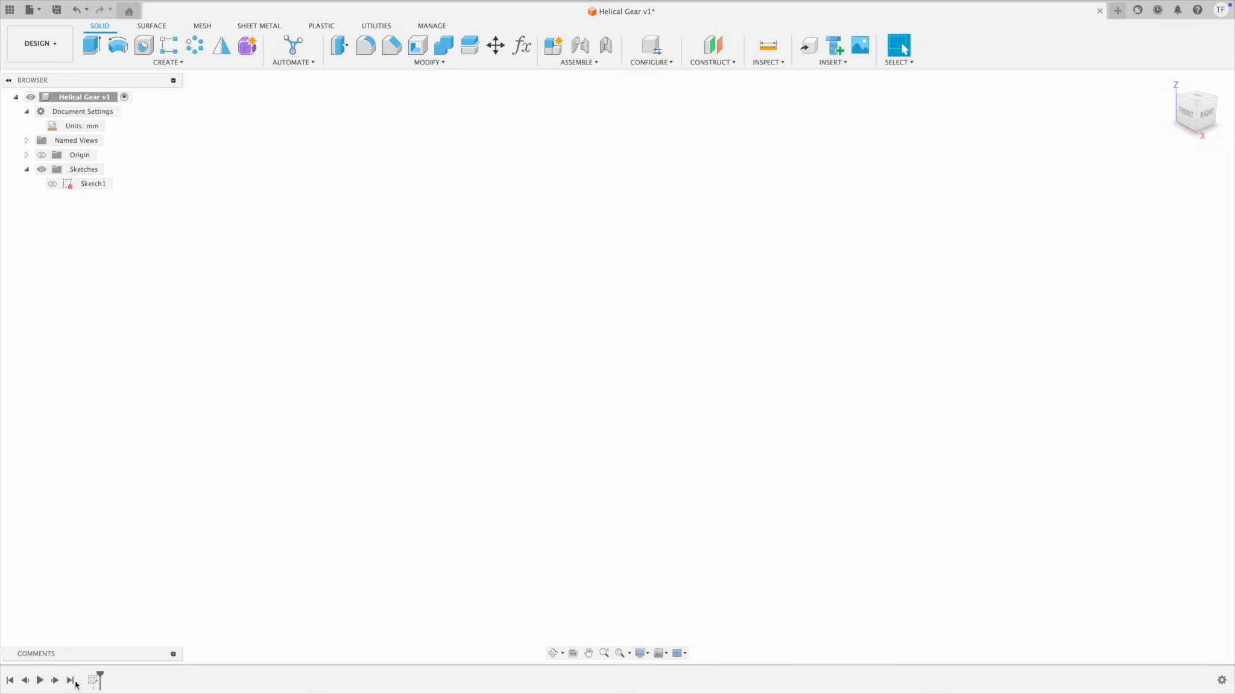
Step: Reopen the original tooth profile sketch to examine its dimensions and constraints, and close it
double_click(94, 680)
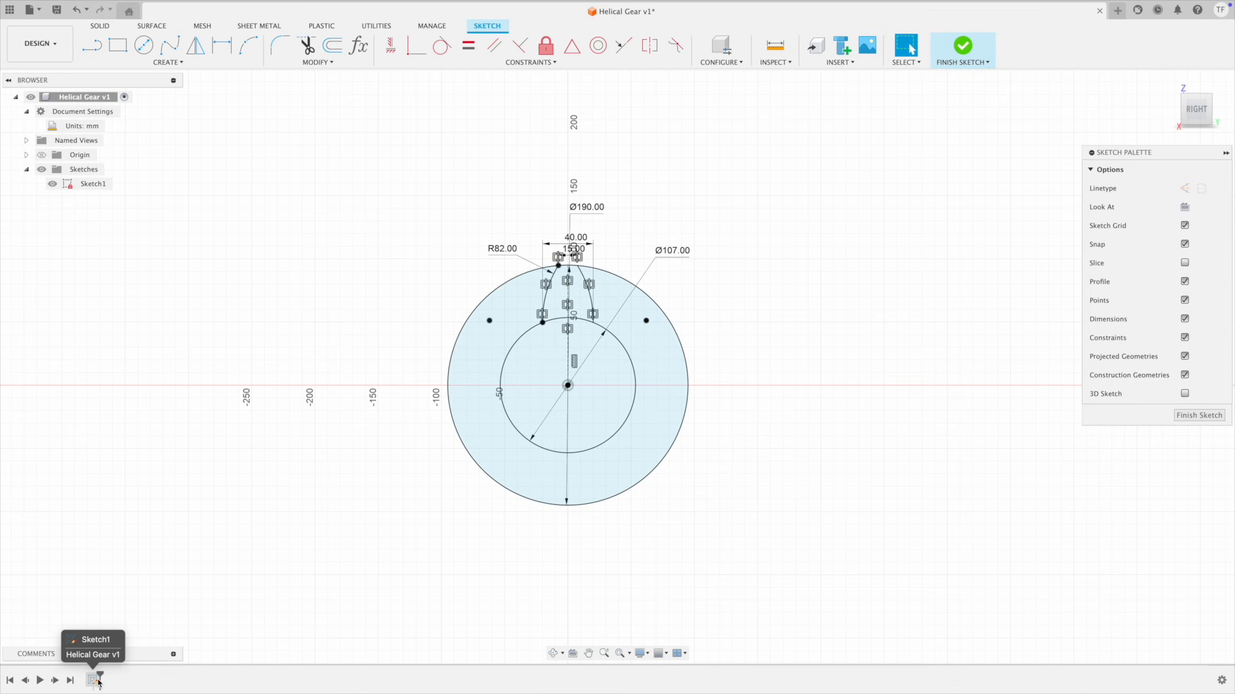
shift+middle_drag(784, 559, 772, 560)
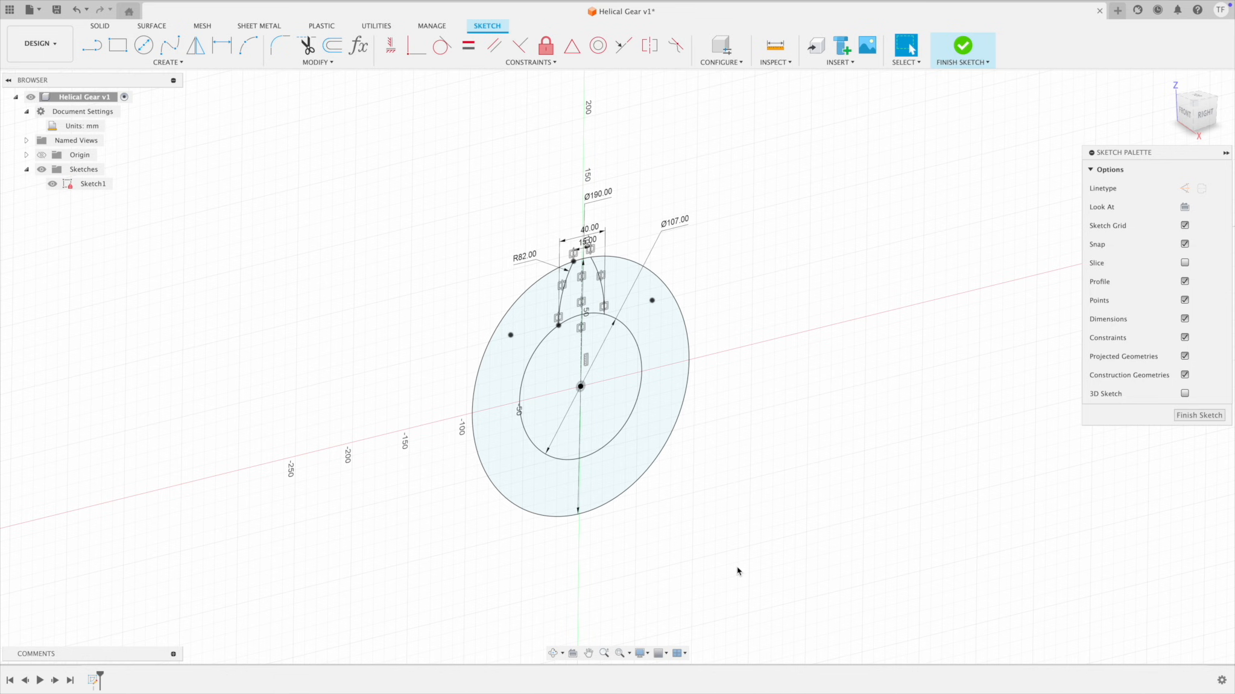
shift+middle_drag(737, 567, 748, 570)
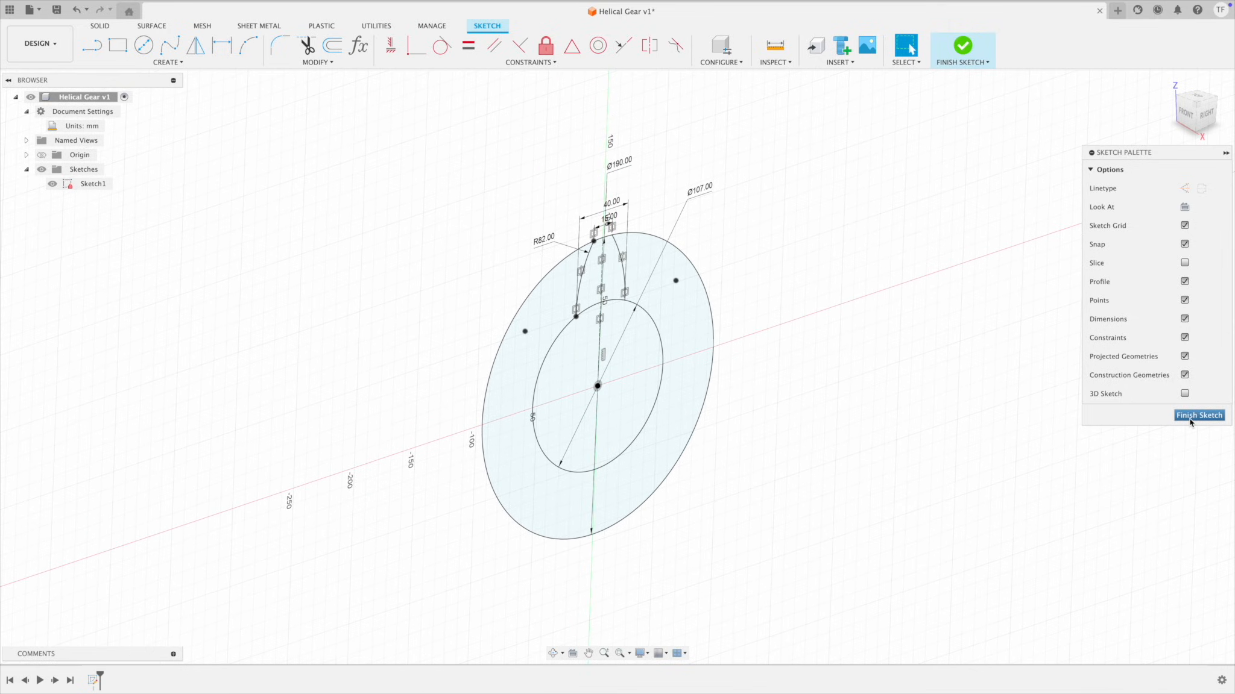
click(1190, 416)
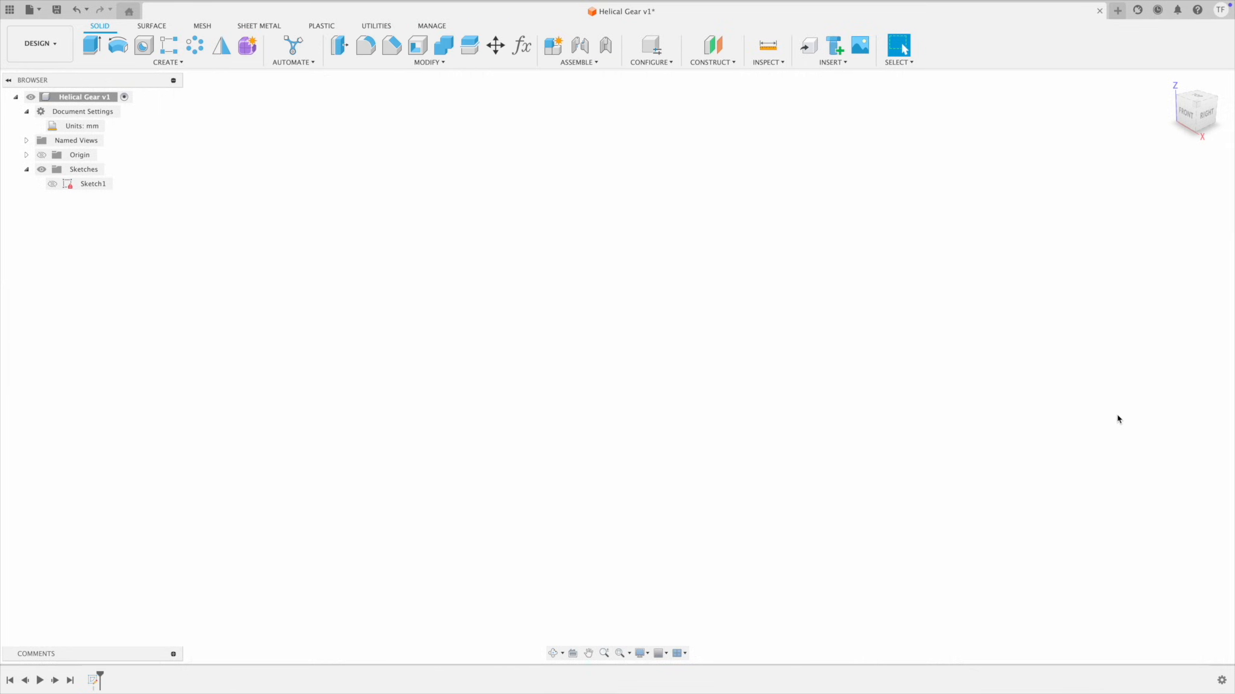
Step: Make the tooth profile sketch visible for selecting its profiles
click(53, 184)
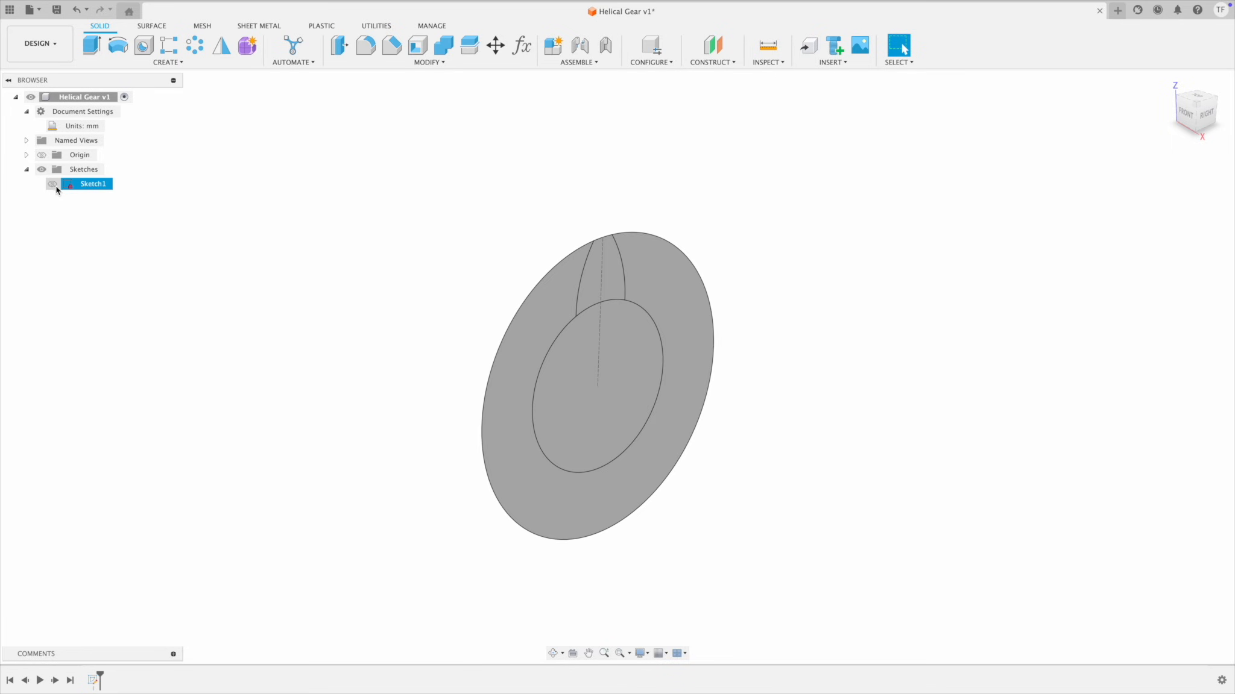
click(53, 183)
click(26, 170)
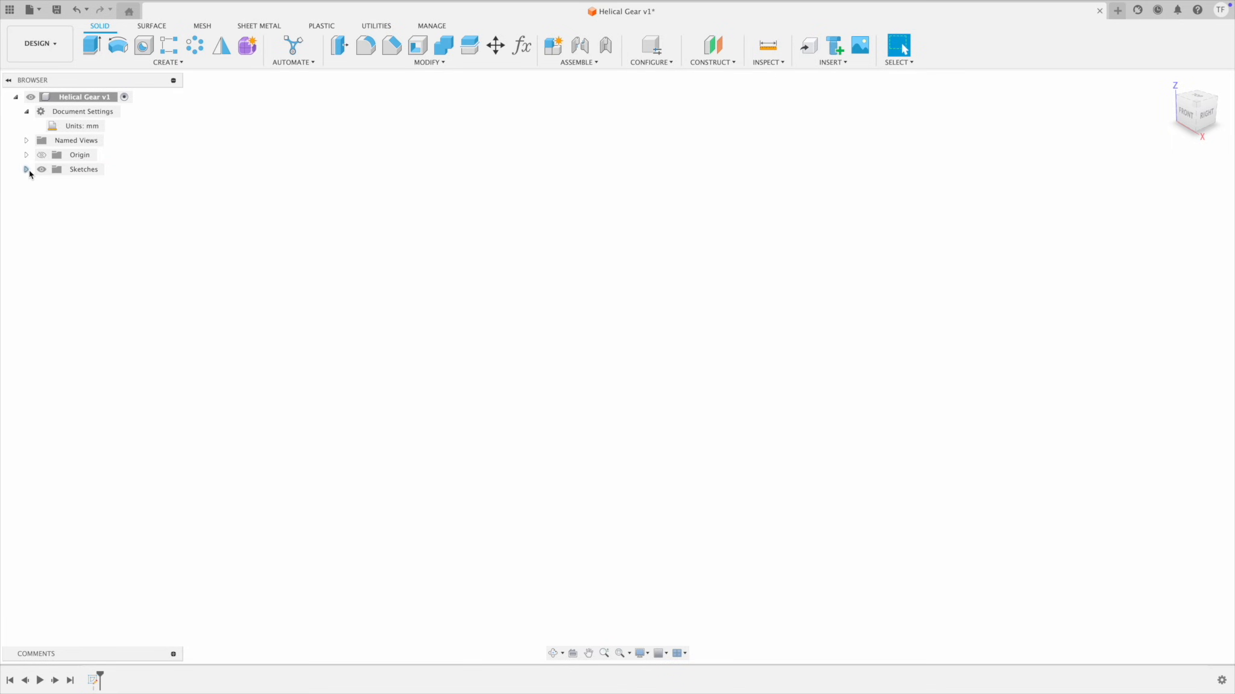
click(27, 170)
click(53, 184)
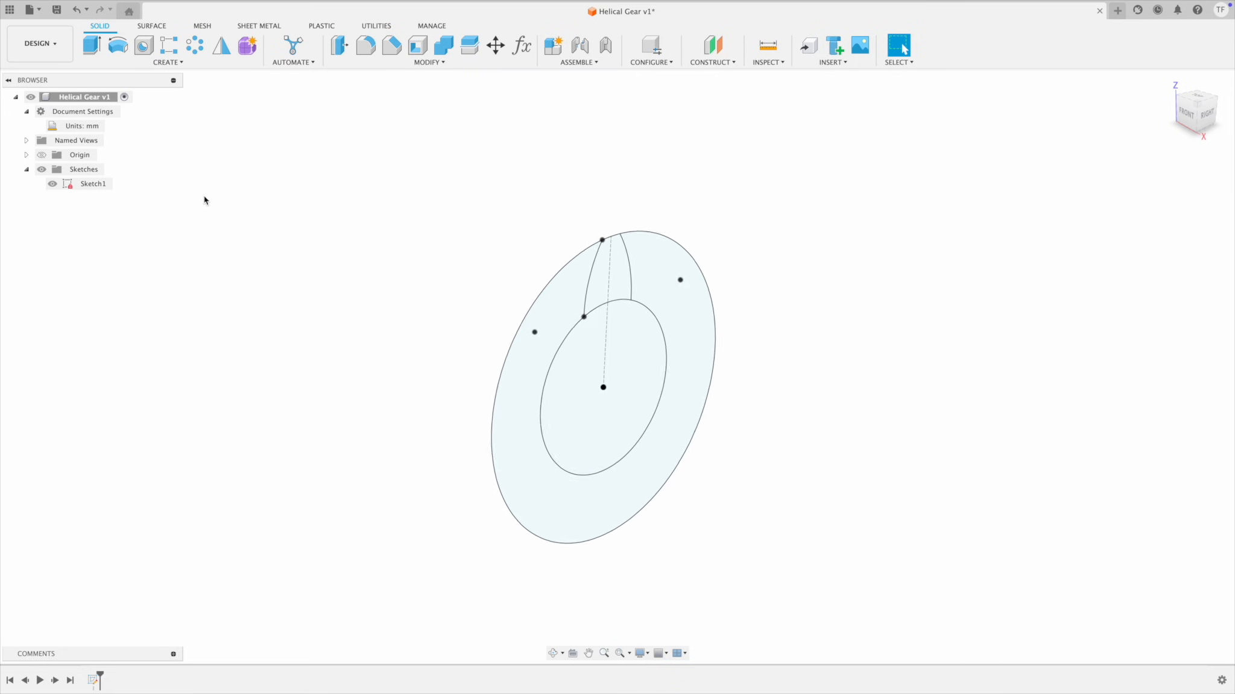
Step: Extrude the tooth and inner circle profiles together by -10 mm as a new body
click(93, 47)
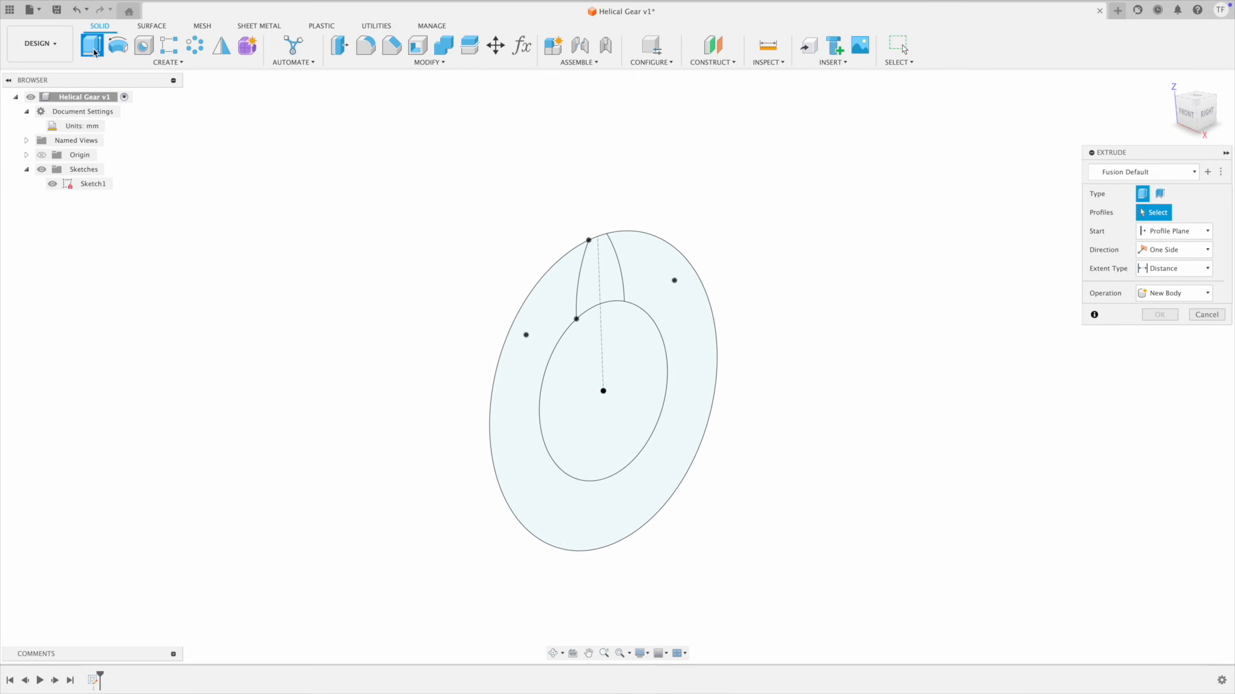
click(615, 294)
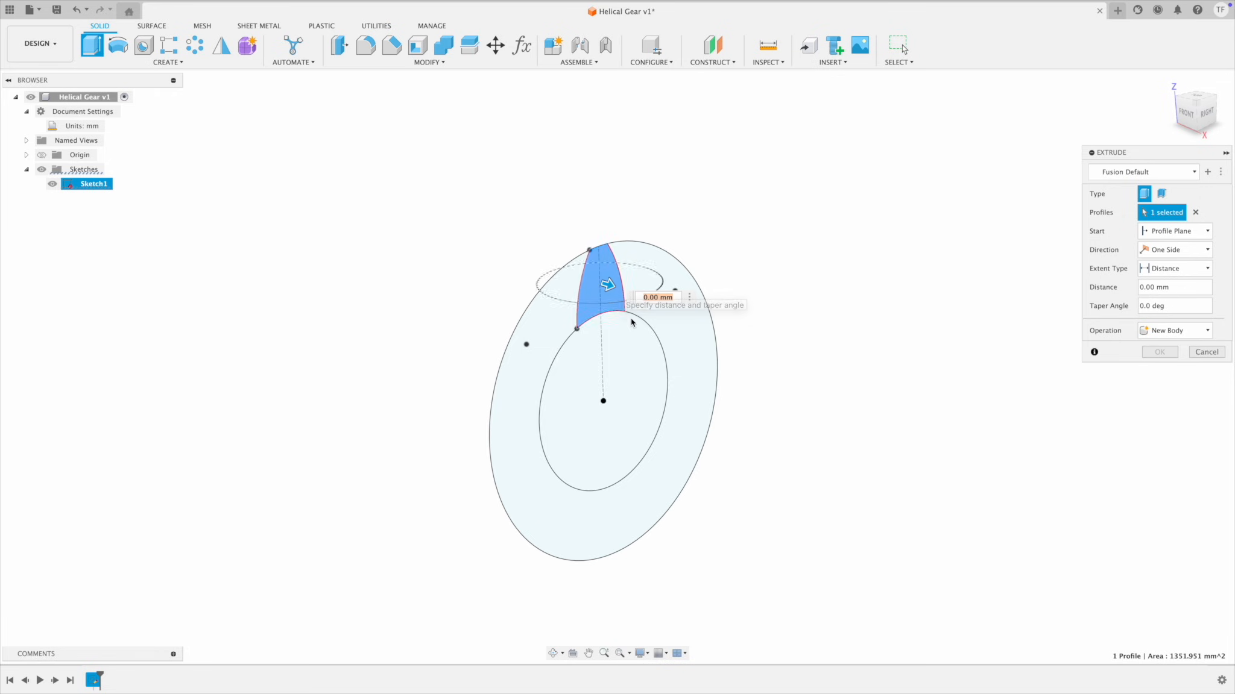
click(630, 336)
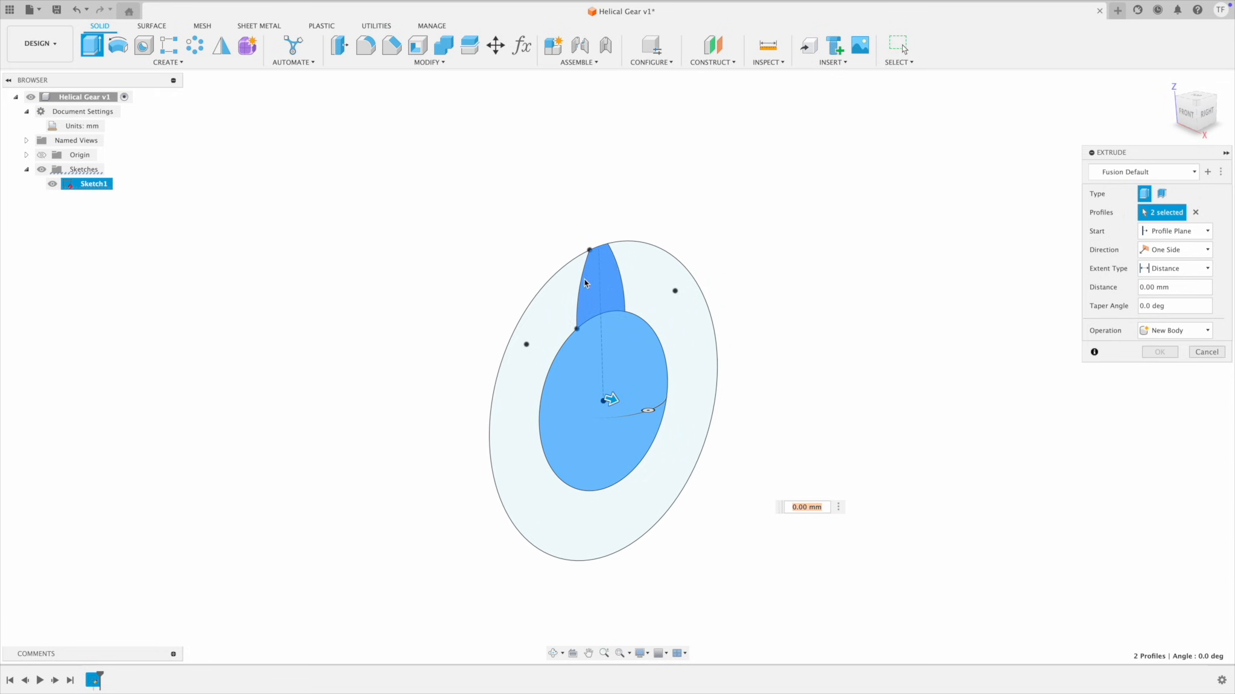
shift+middle_drag(636, 396, 634, 411)
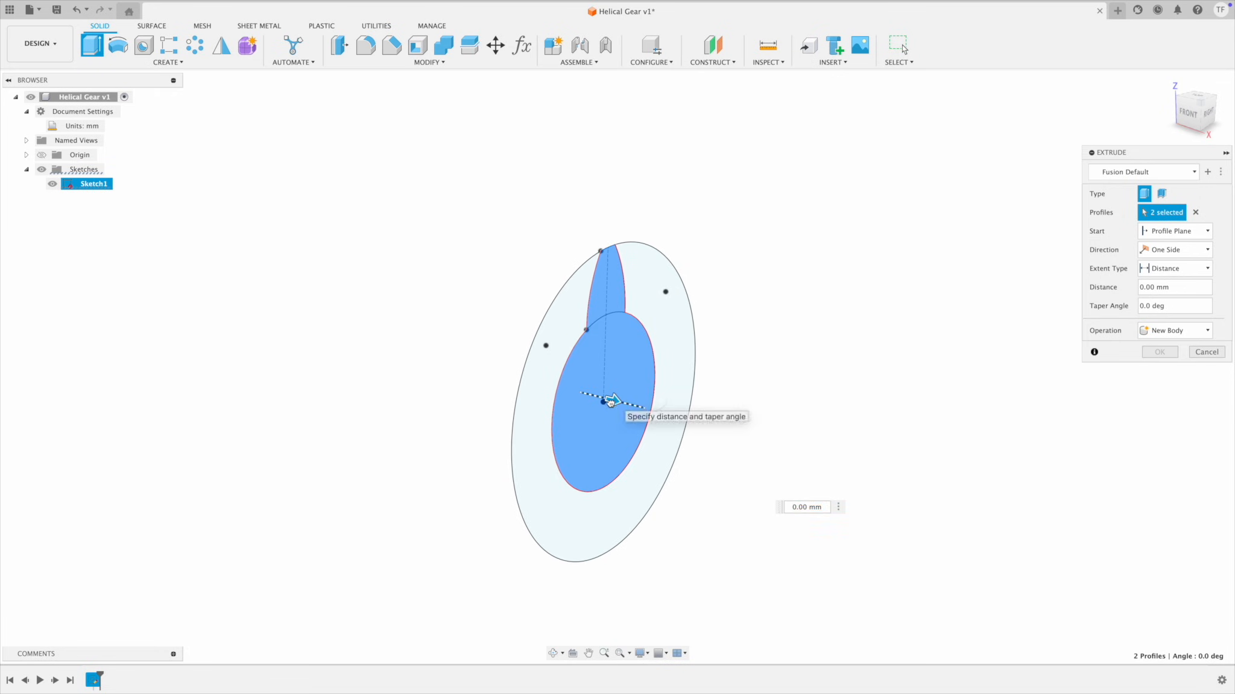
drag(608, 400, 579, 393)
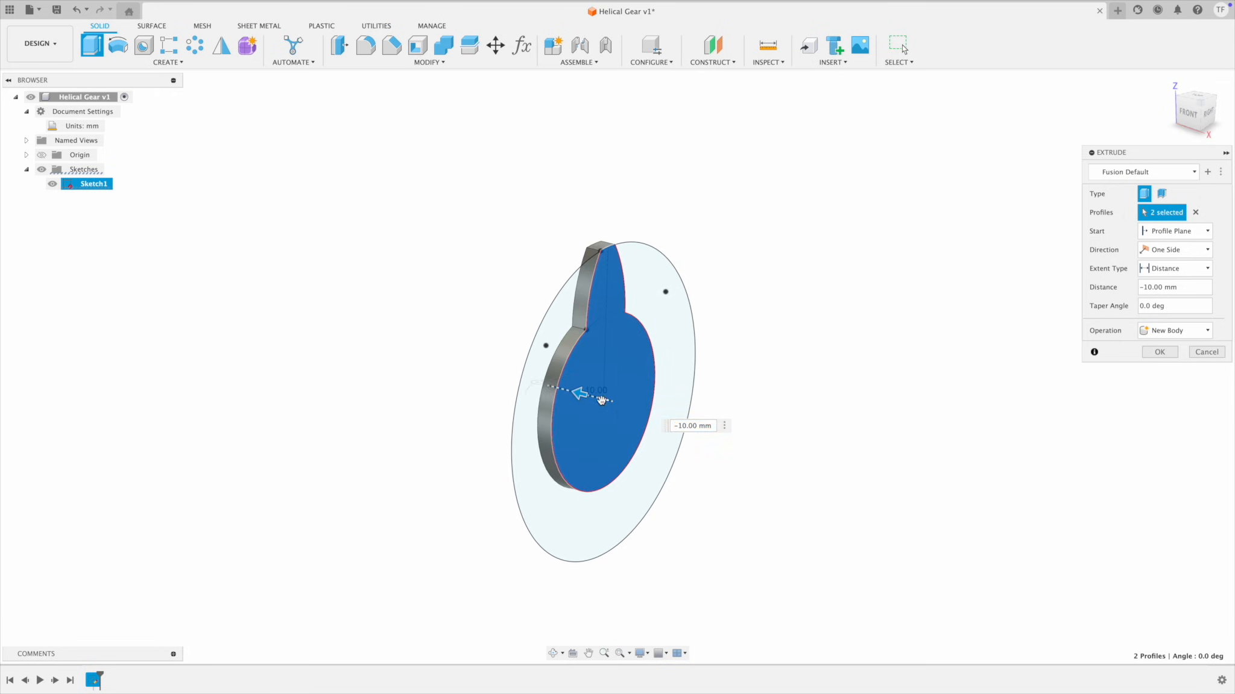
click(1165, 355)
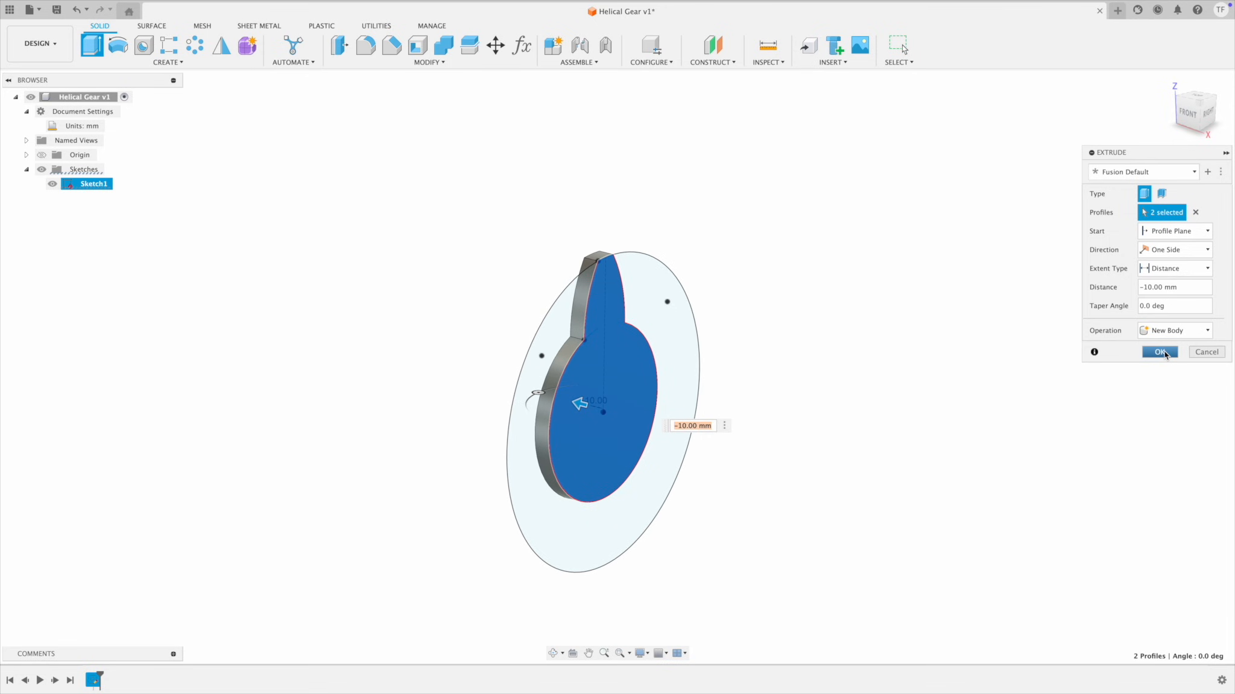
click(1165, 355)
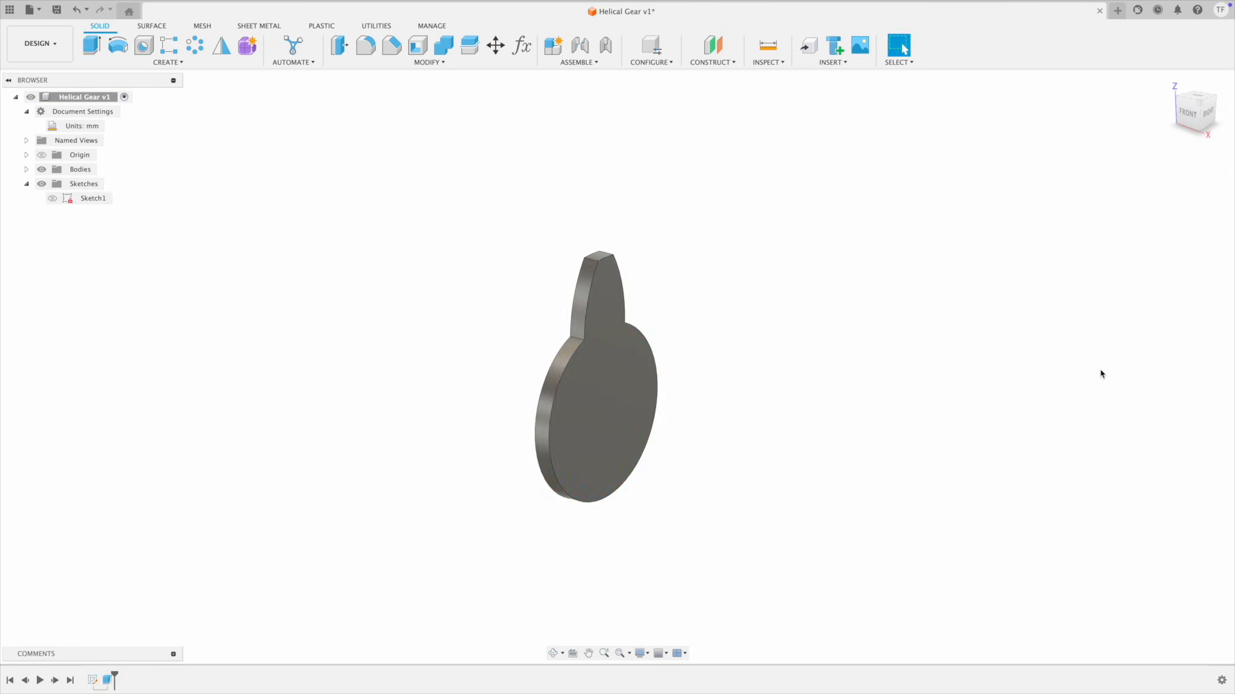
Step: Set up a uniform Scale on the gear body and preview a factor of 1.154 about its default corner vertex
shift+middle_drag(1063, 386, 750, 396)
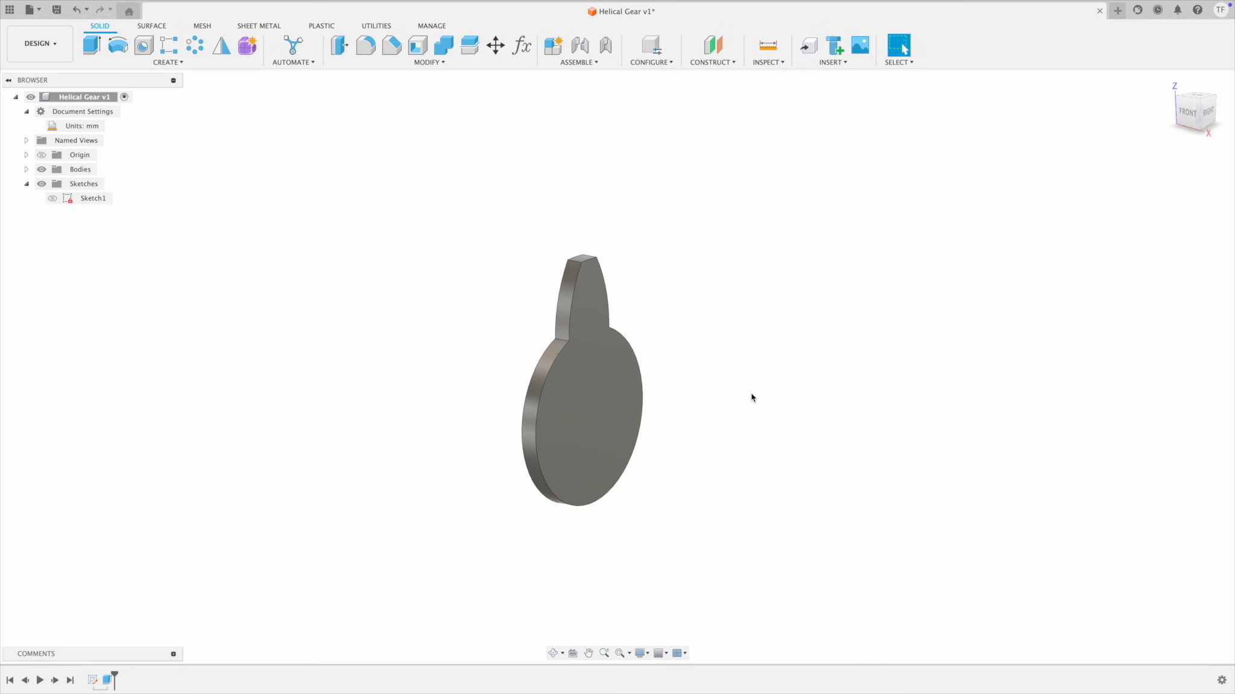
key(s)
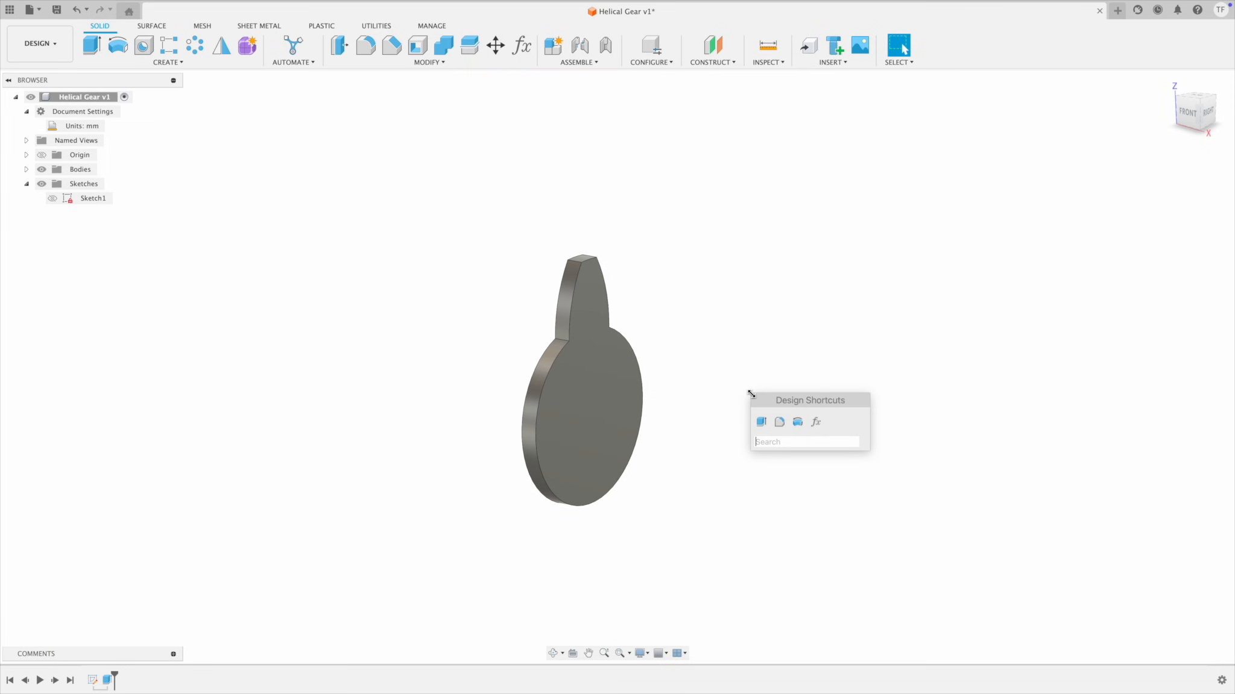
text(scal)
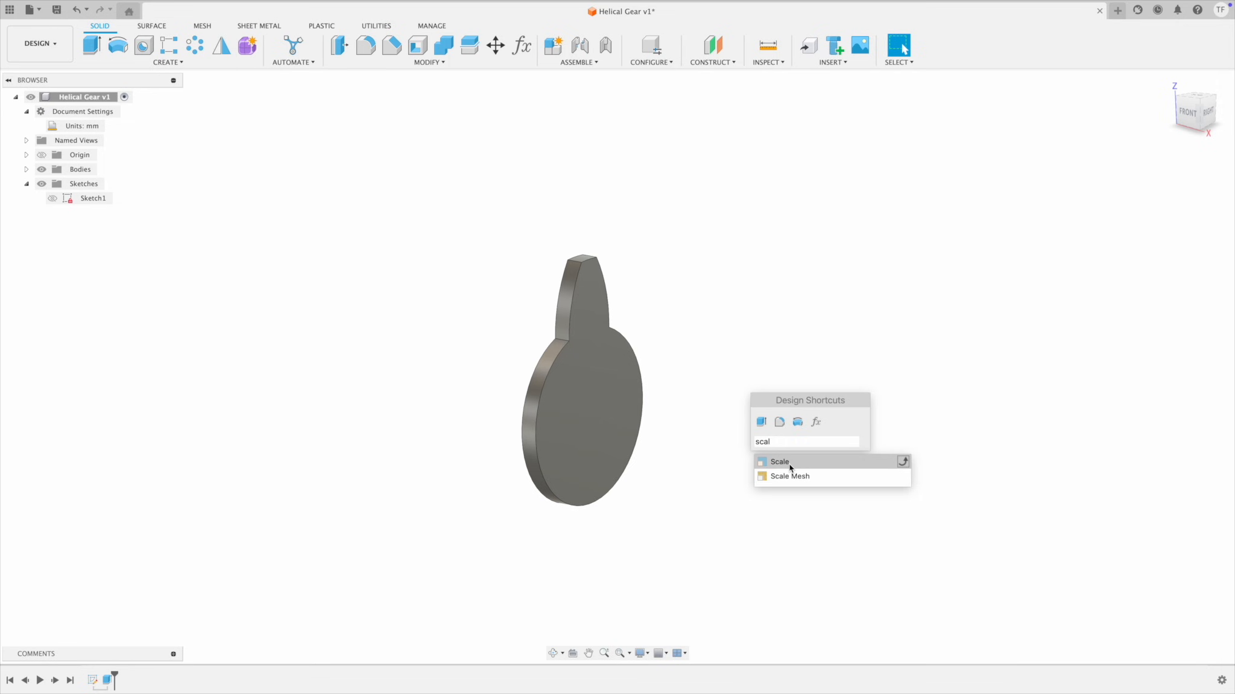
click(779, 462)
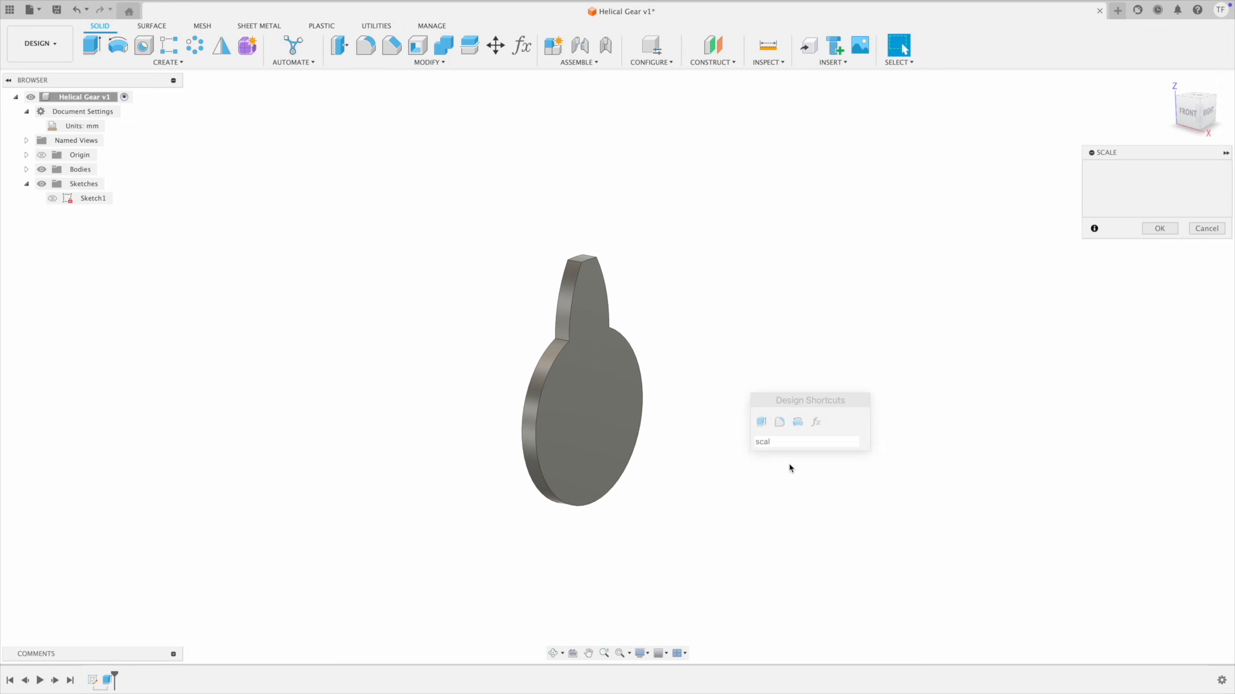
click(596, 381)
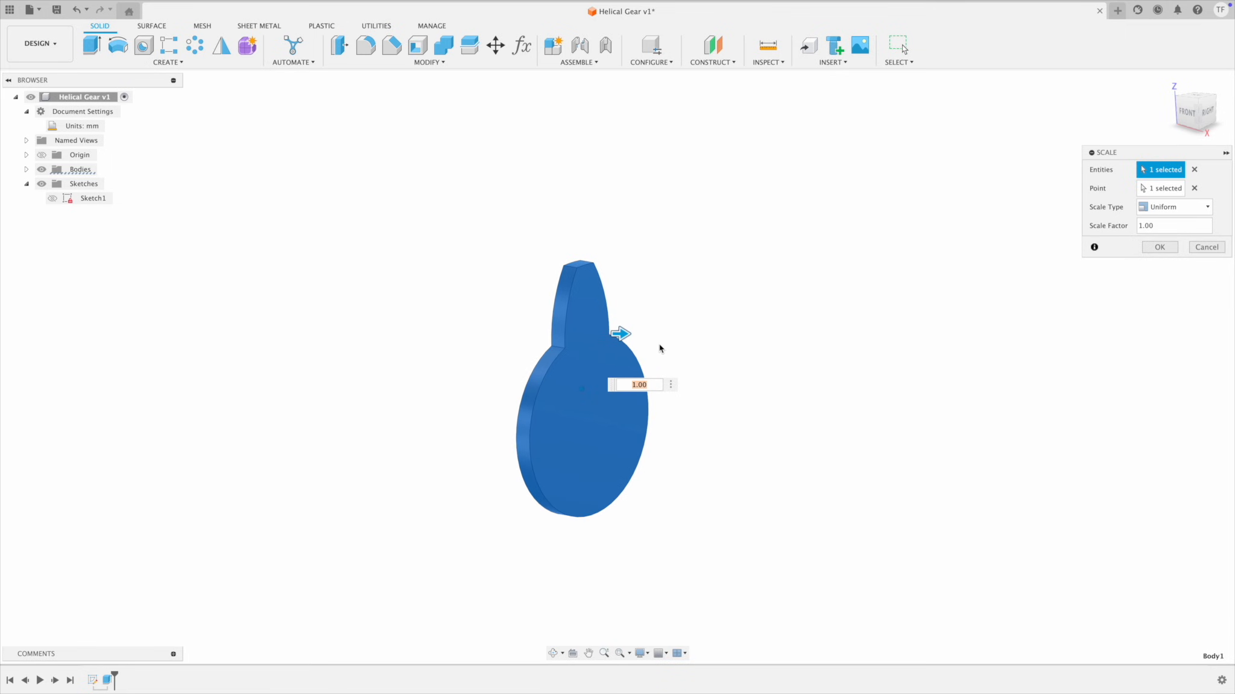
click(1160, 191)
shift+middle_drag(777, 335, 608, 340)
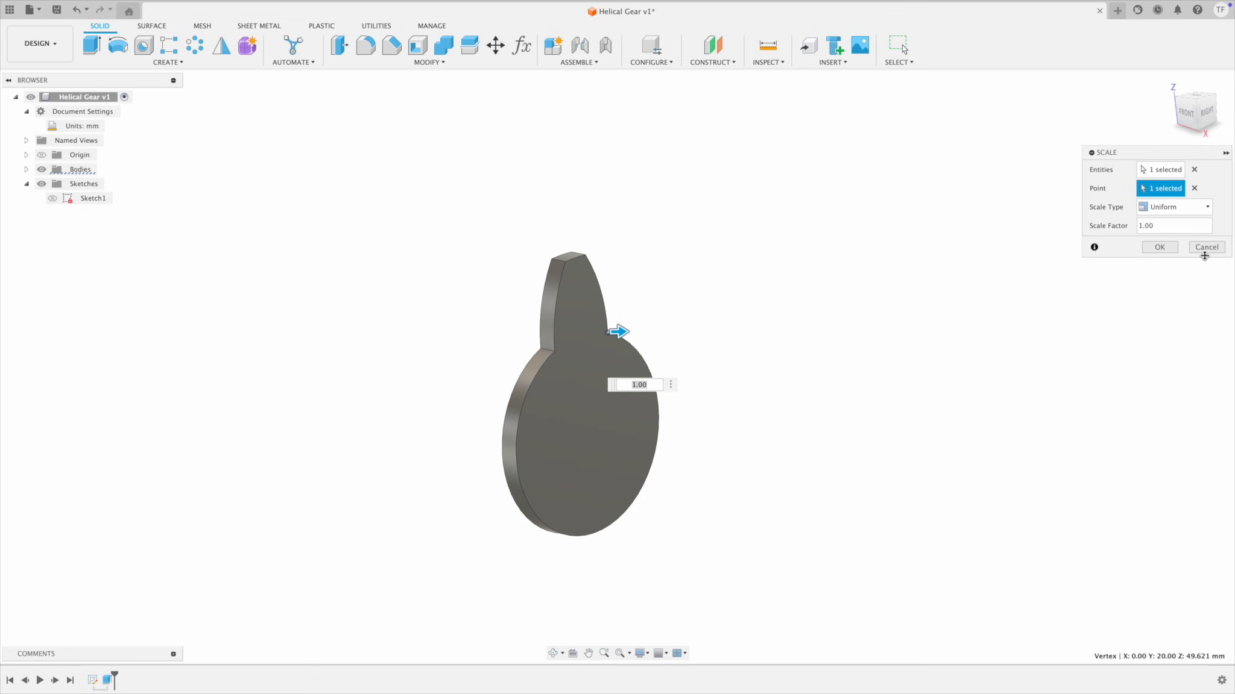
drag(619, 332, 609, 332)
mouse_move(606, 331)
mouse_down()
mouse_move(587, 331)
mouse_move(618, 330)
mouse_up()
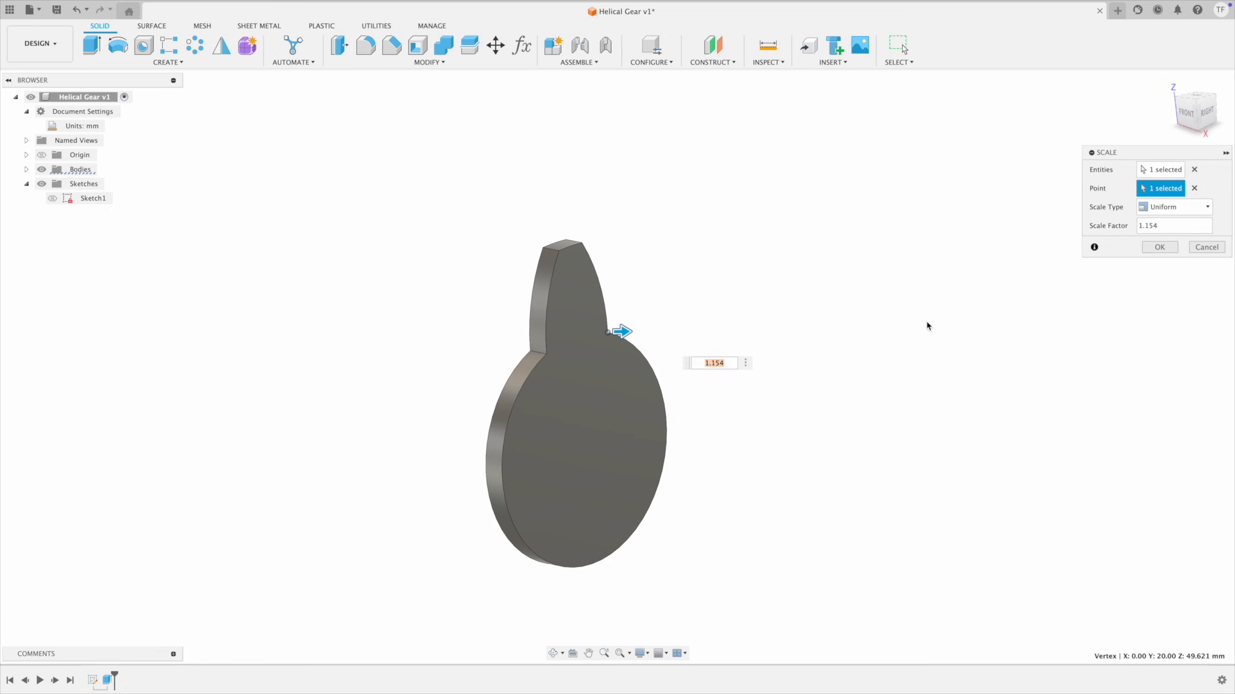
Step: Show the origin, set the origin point as the scale reference, and scale the body uniformly by 0.75
click(40, 158)
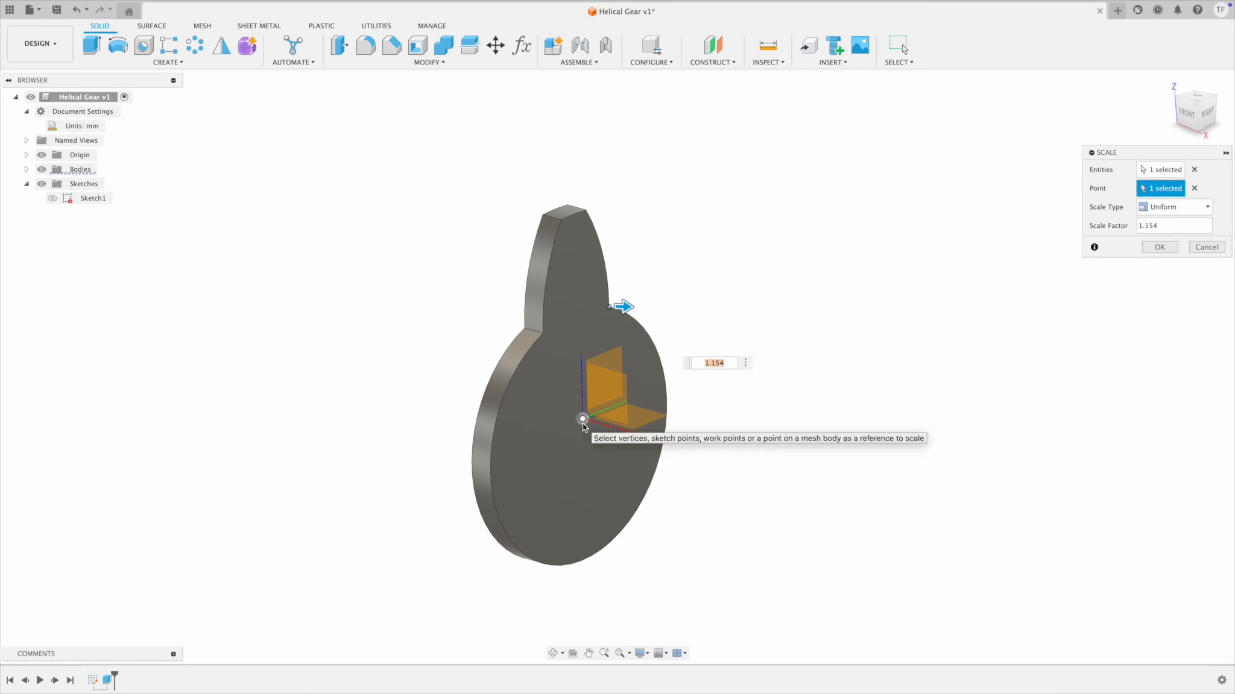
click(583, 420)
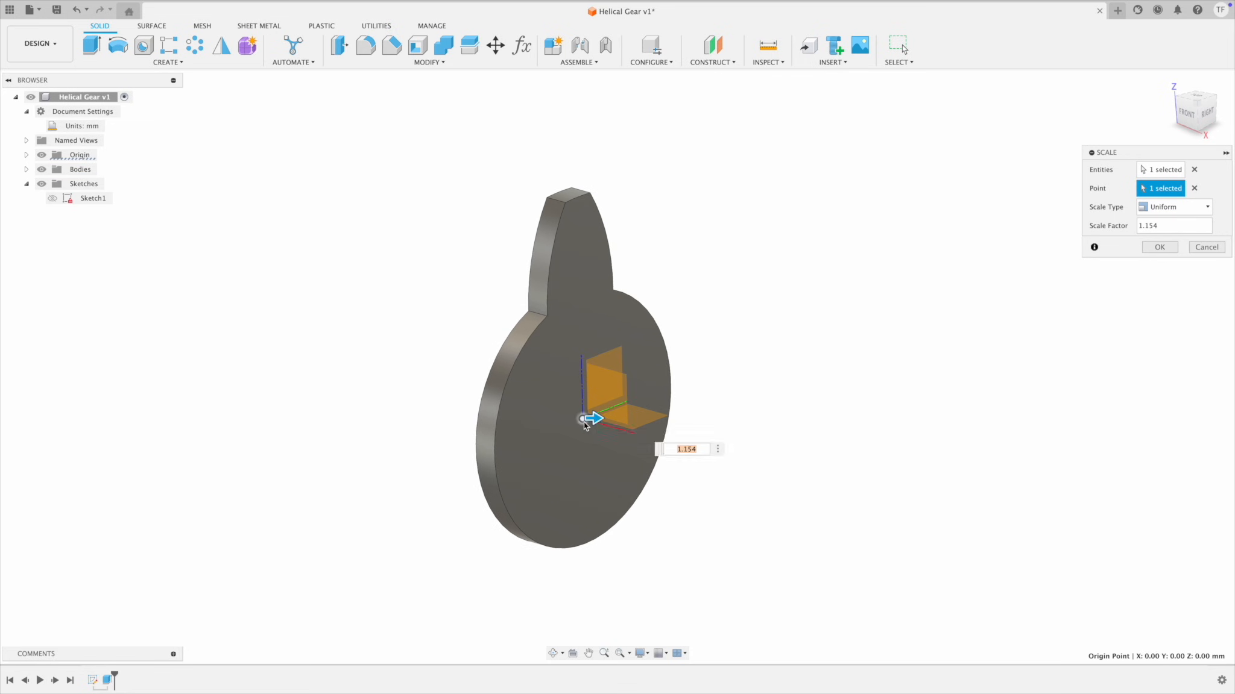
drag(594, 423, 584, 420)
text(.75)
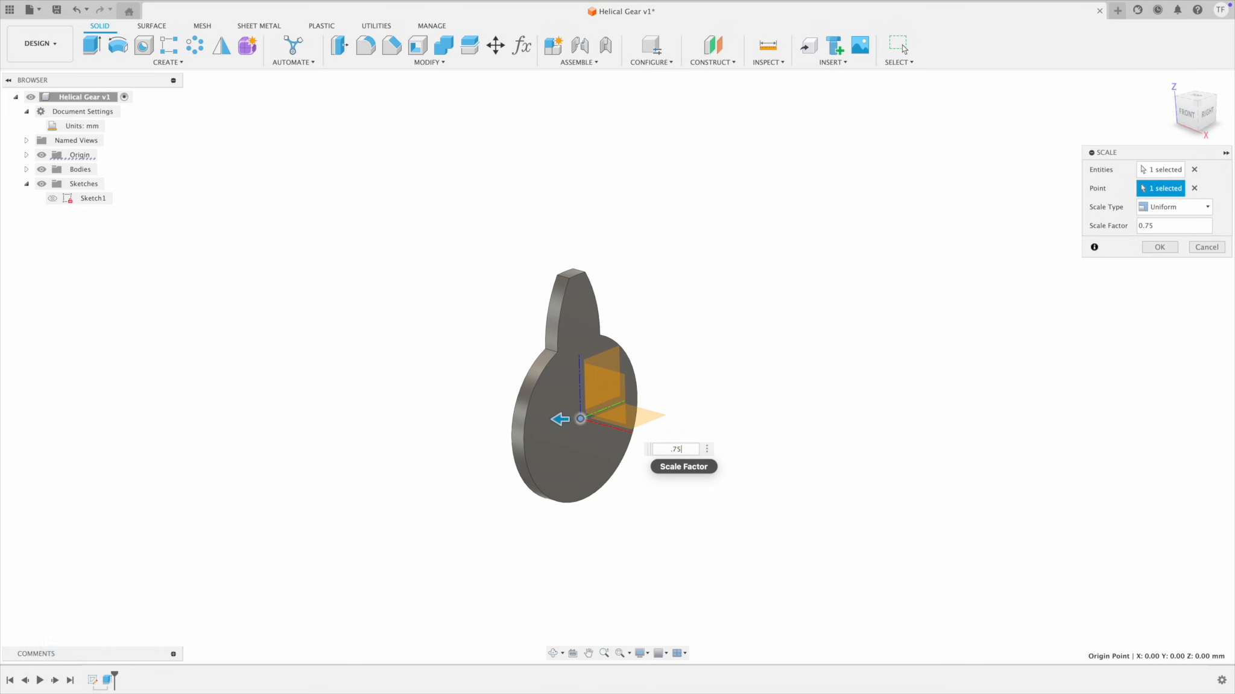
key(Return)
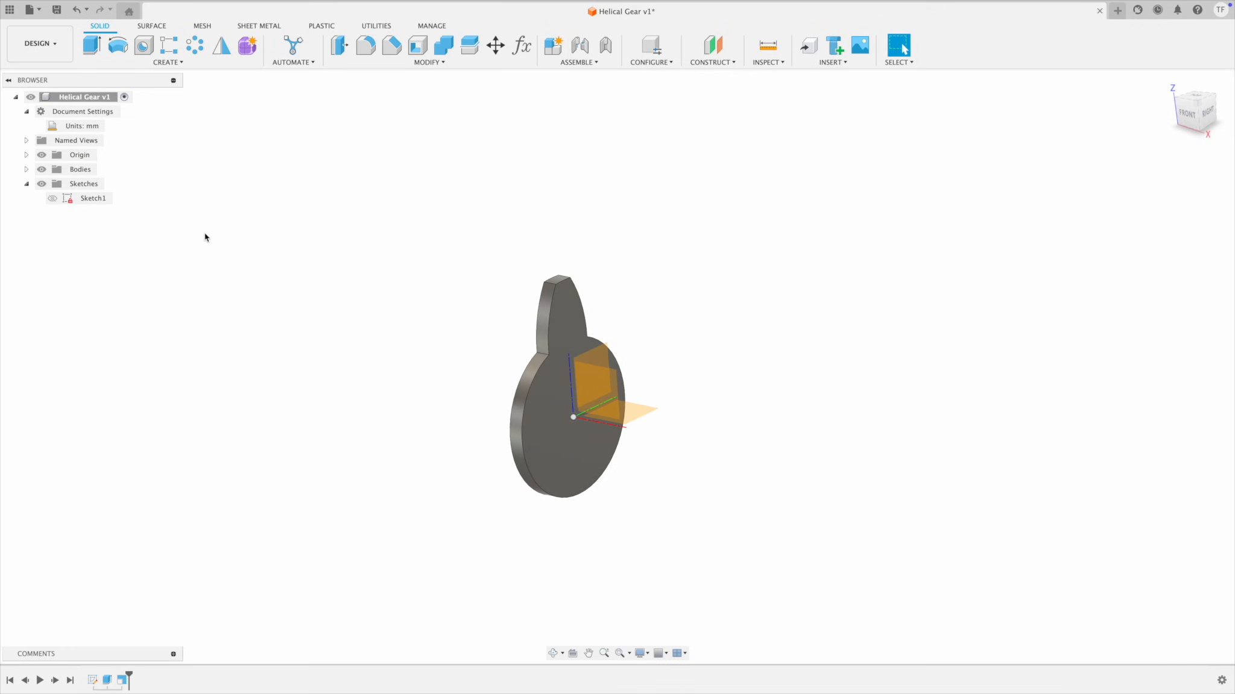
Step: Delete the body's scale feature from the design history and hide the origin geometry
click(25, 170)
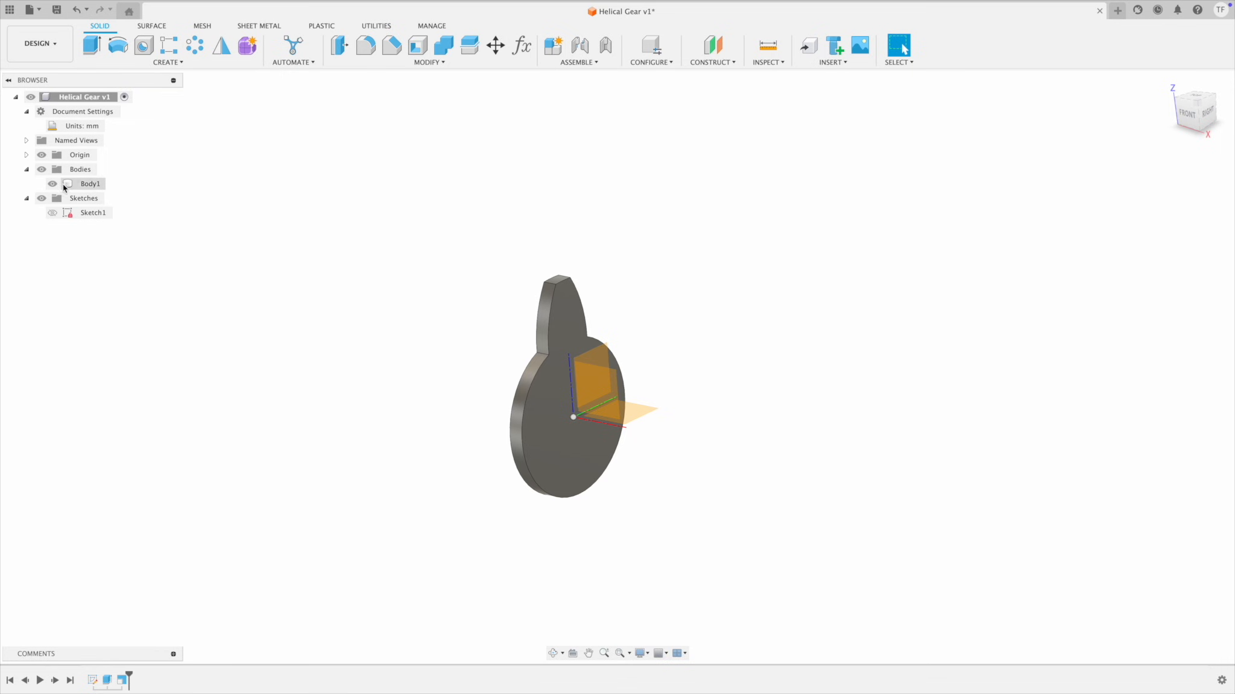
click(70, 185)
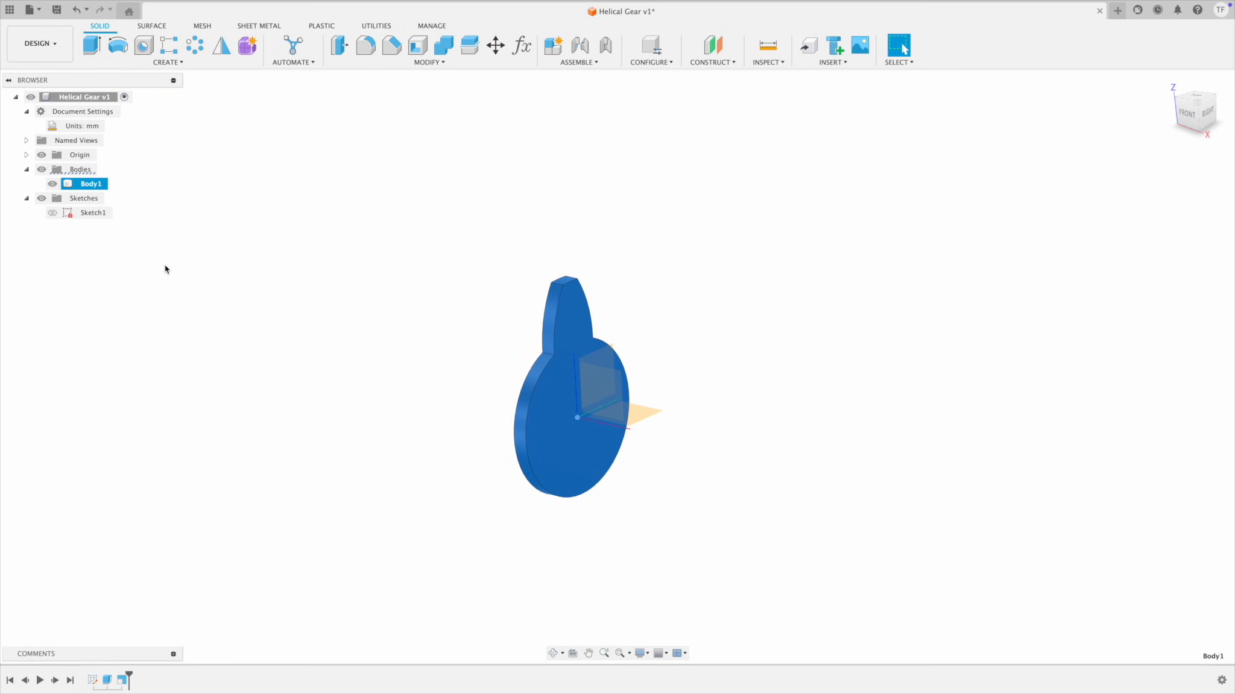
click(170, 292)
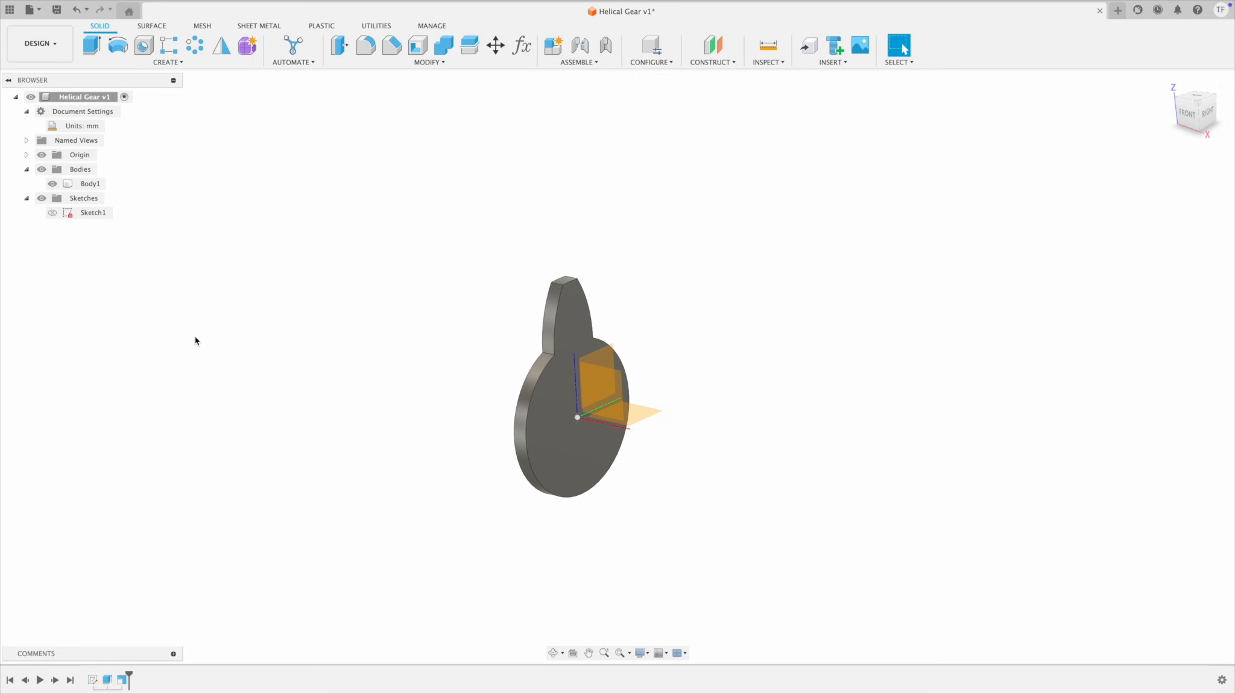
click(122, 681)
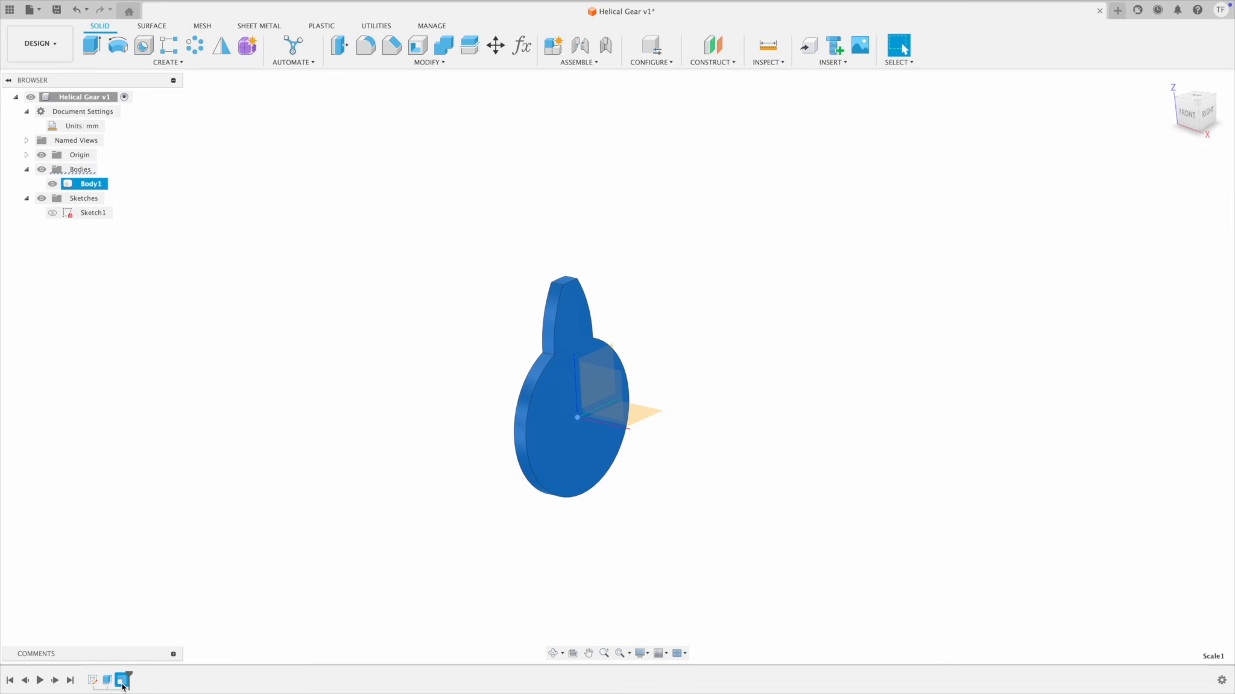
key(Delete)
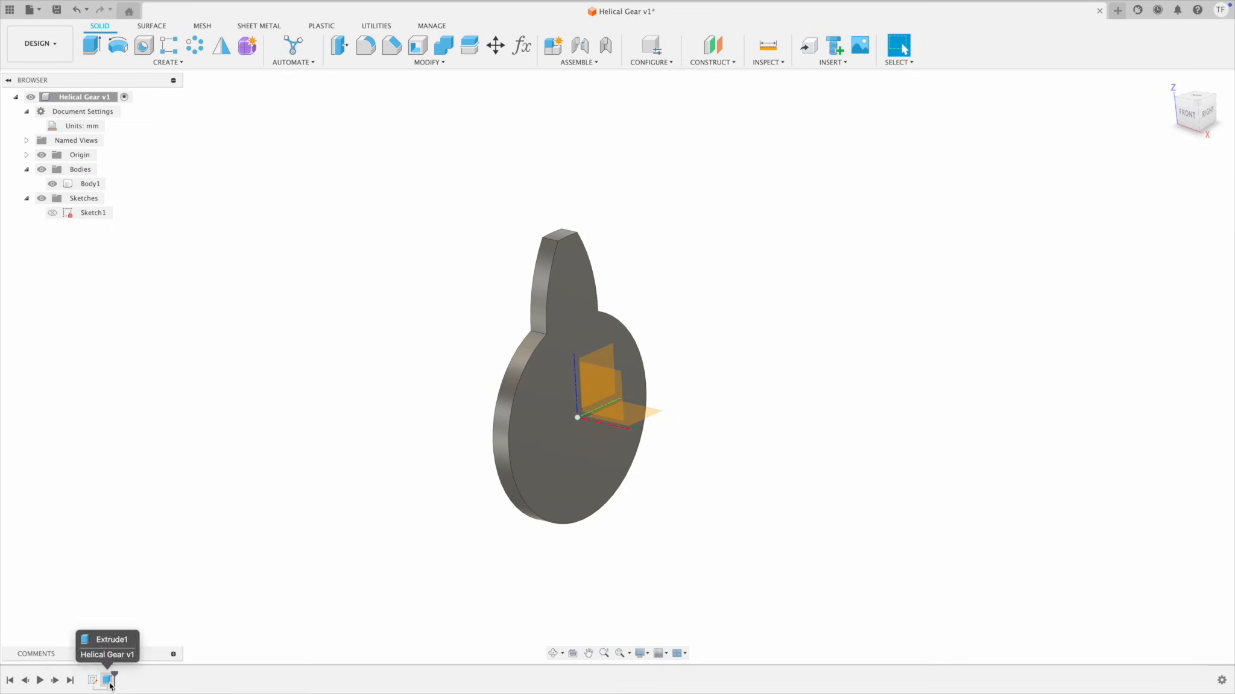
right_click(108, 680)
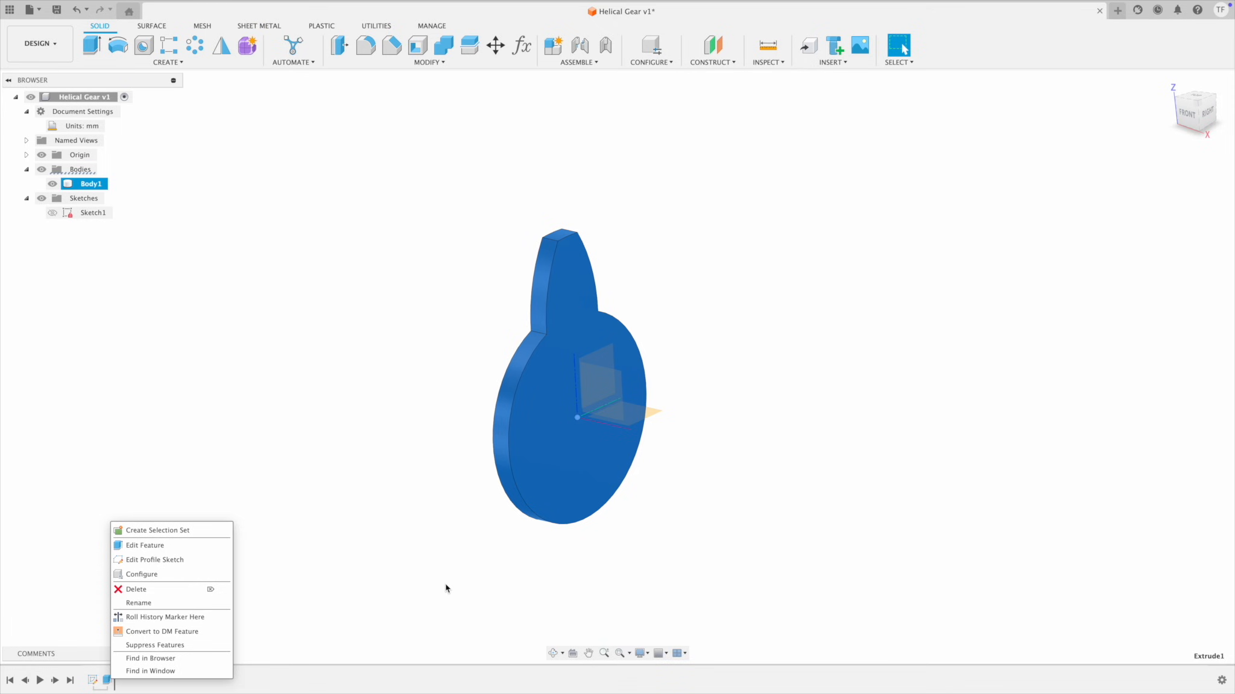
key(Escape)
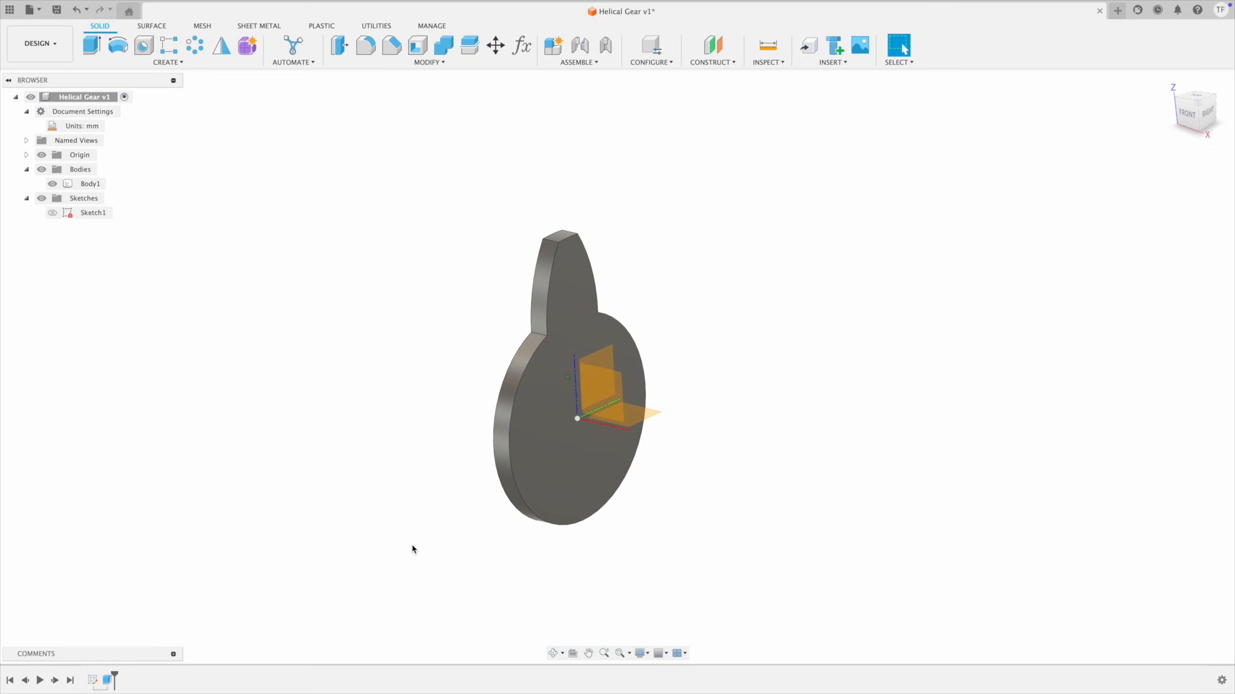
scroll(339, 469, up, 1)
click(44, 157)
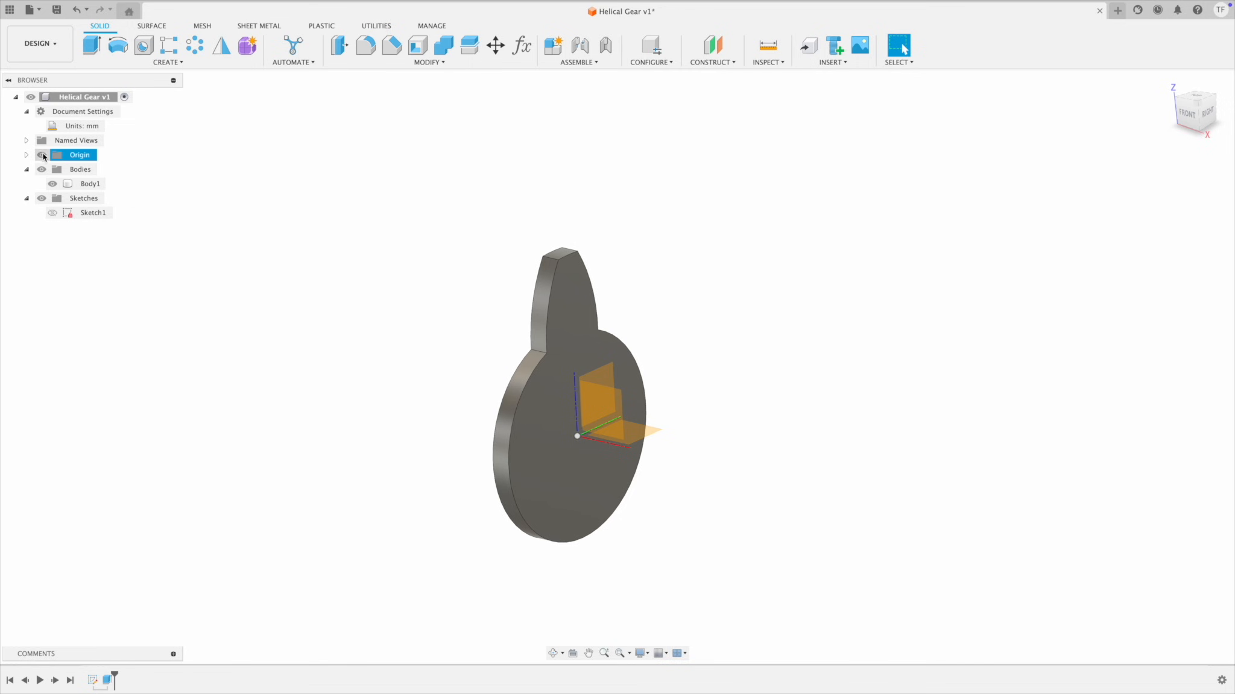
click(41, 155)
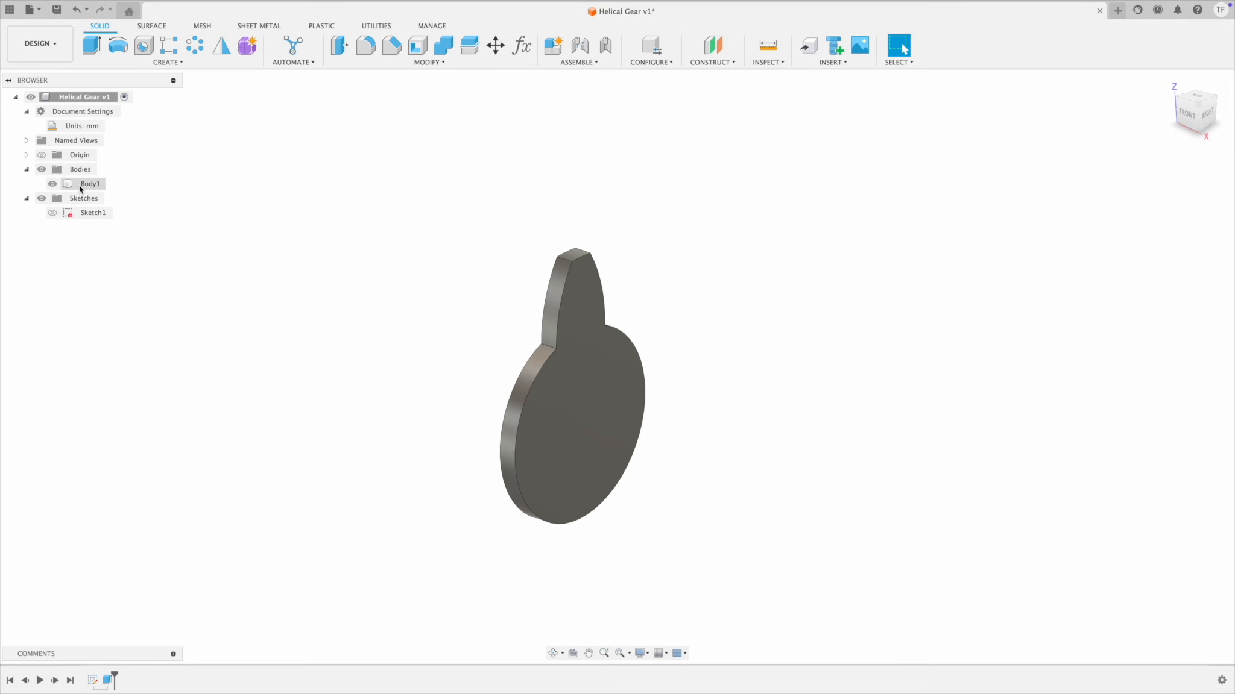
Step: Copy the gear body and paste the duplicate into the root component, moved -50 mm in X
right_click(81, 187)
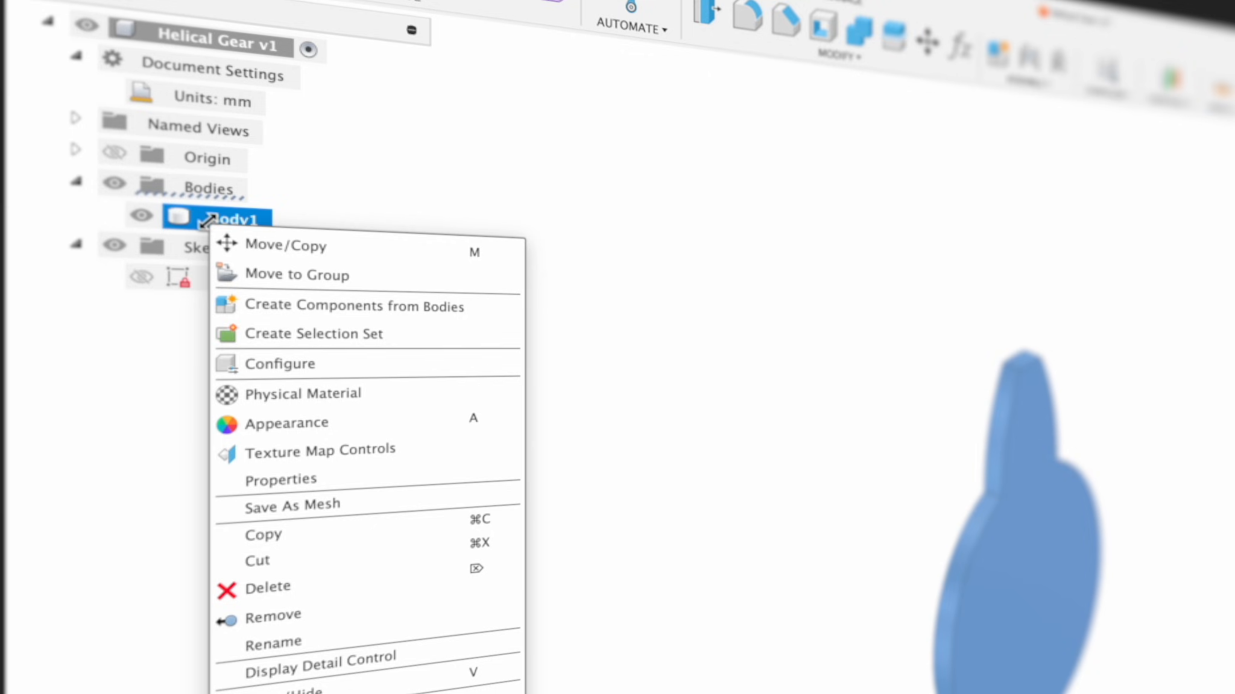
click(300, 536)
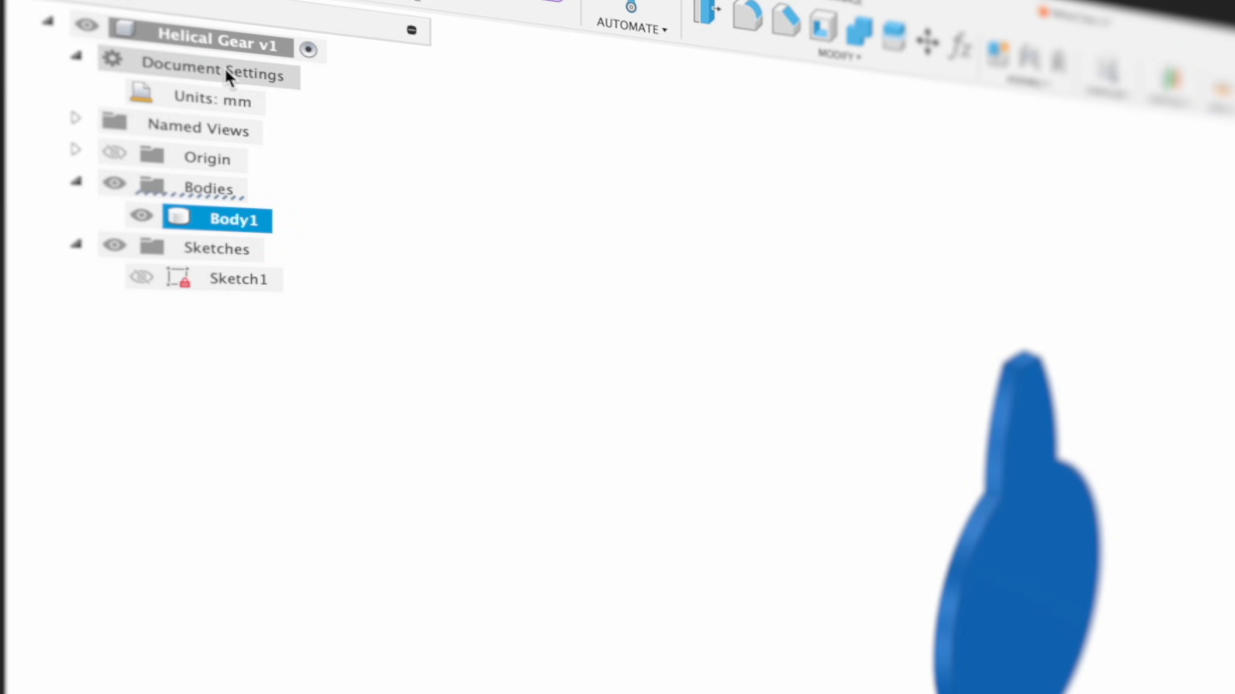
right_click(217, 35)
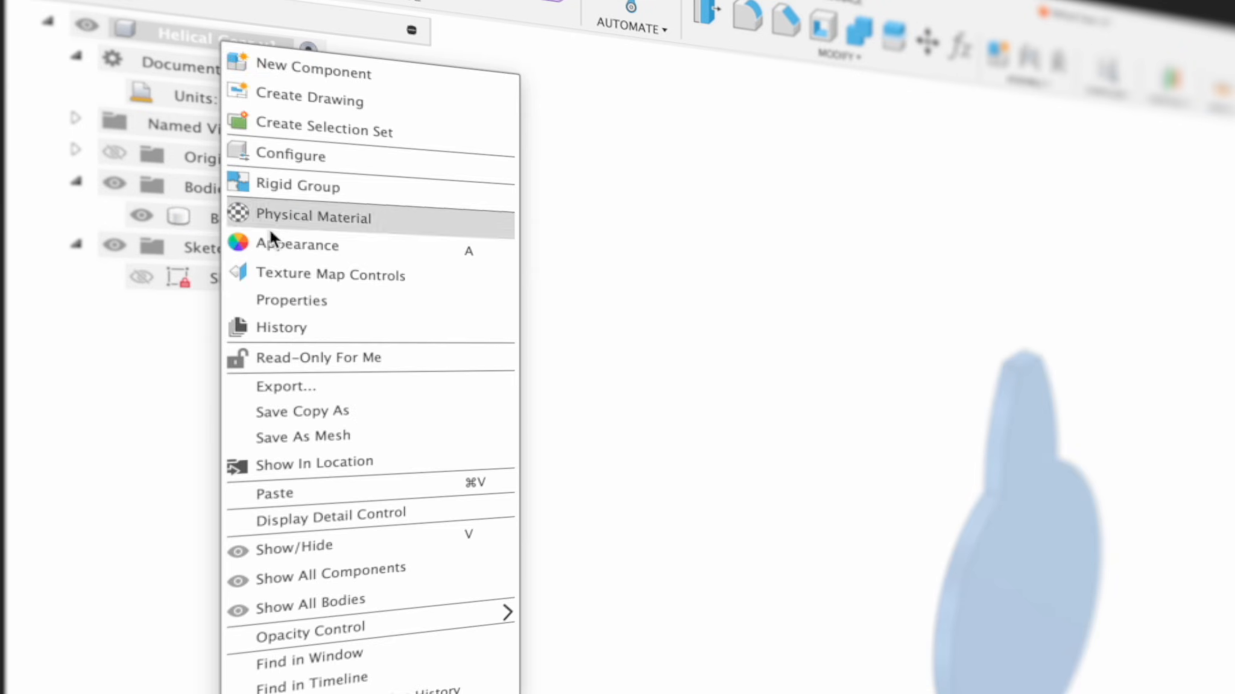
click(305, 490)
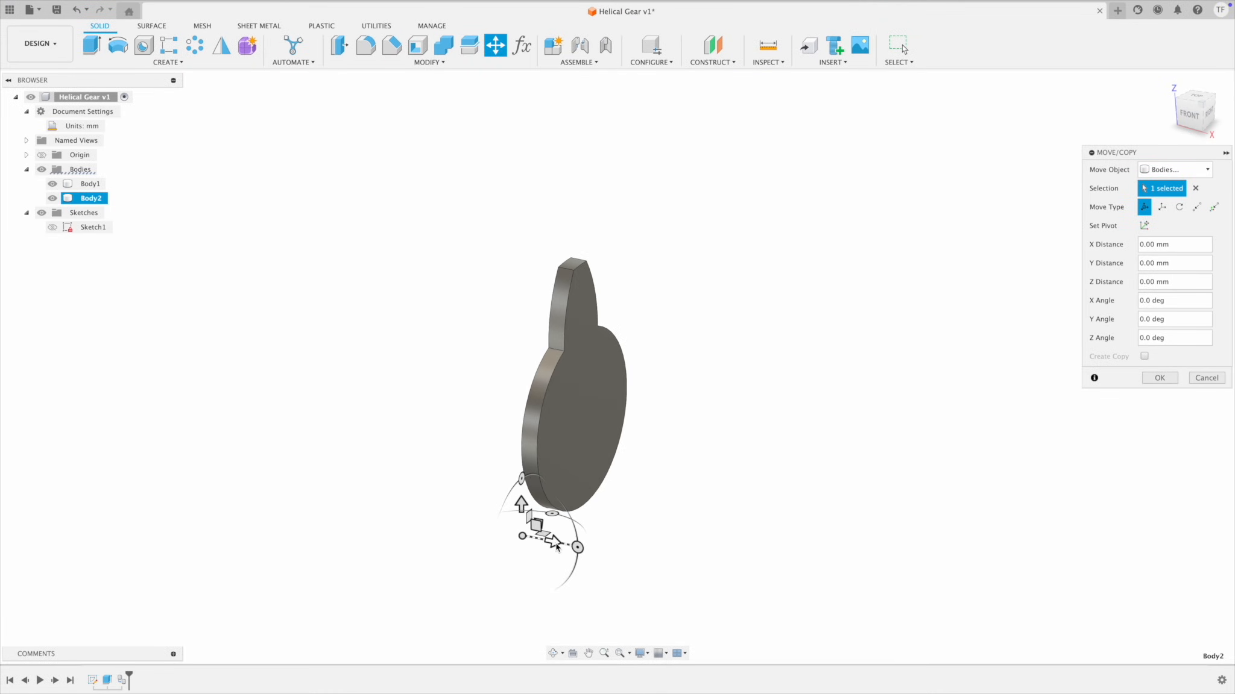
drag(542, 543, 478, 533)
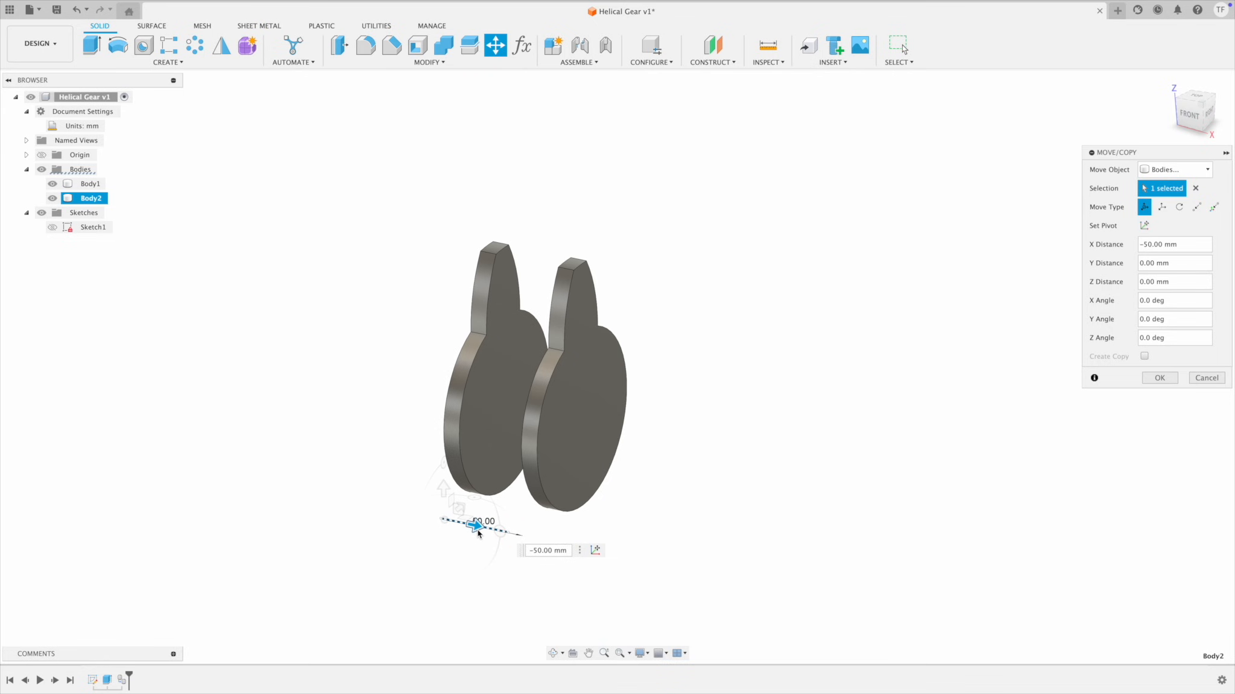
click(1159, 378)
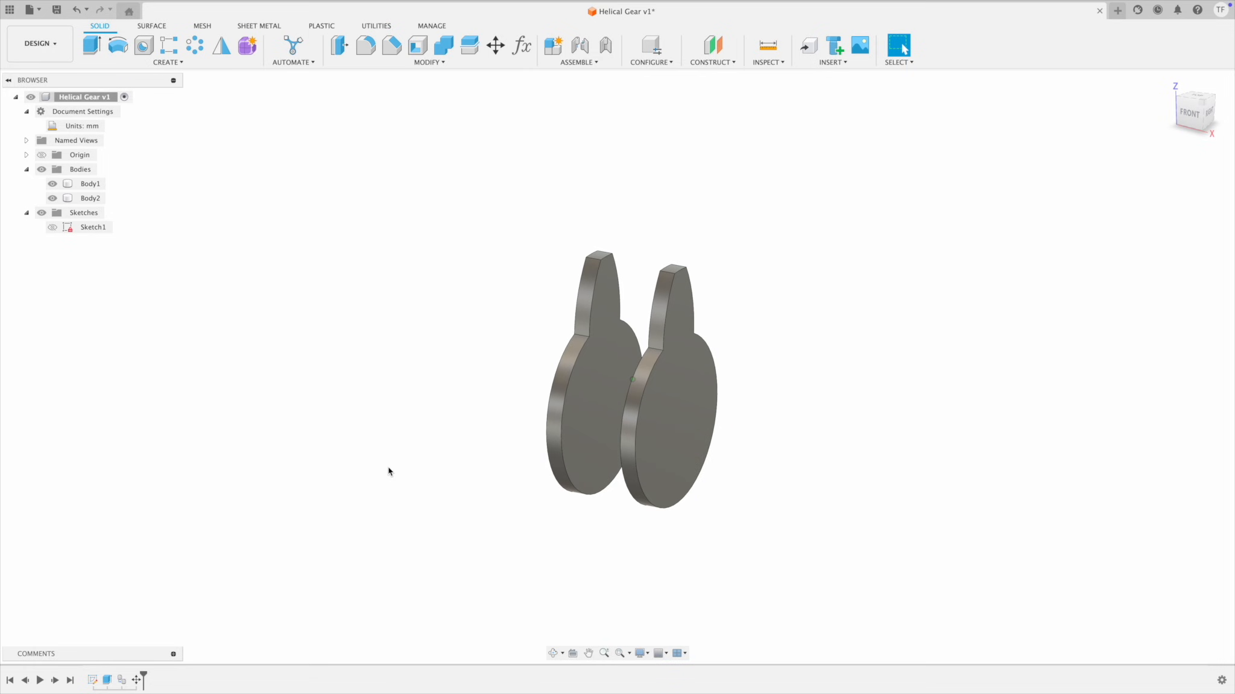
Step: Preview a uniform scale of the copied body about the origin point at a factor of 0.586, and cancel it
text(s)
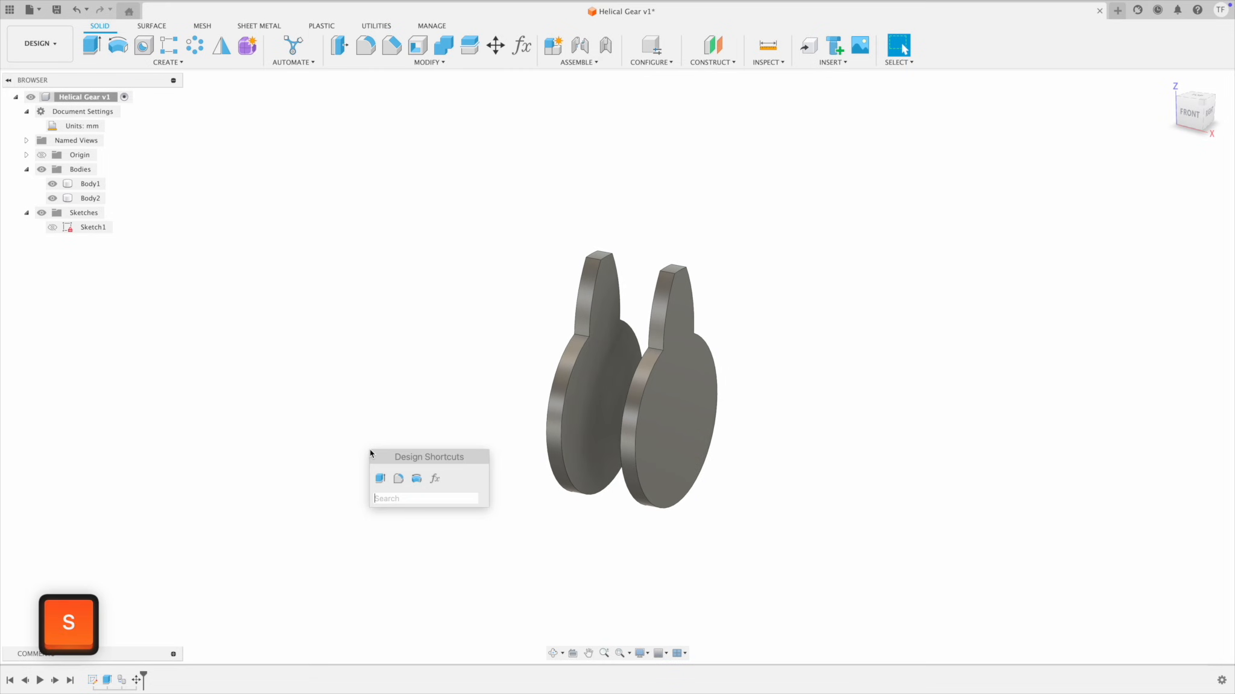
text(scal)
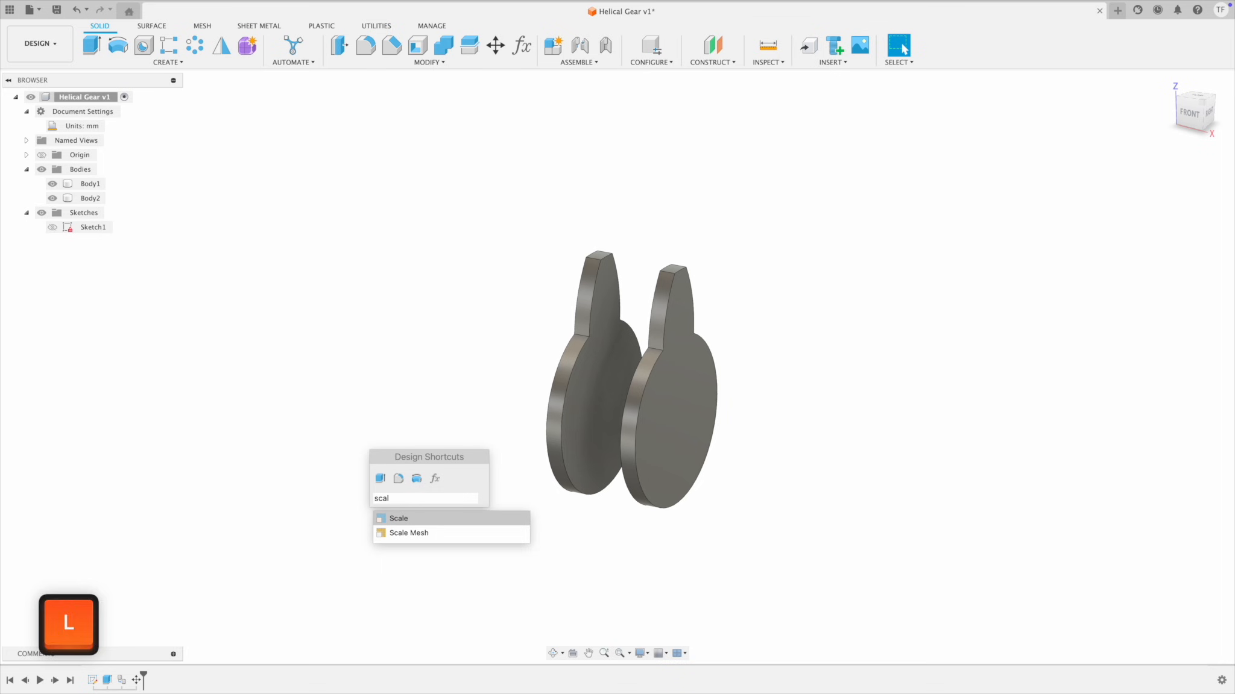
click(399, 518)
click(587, 377)
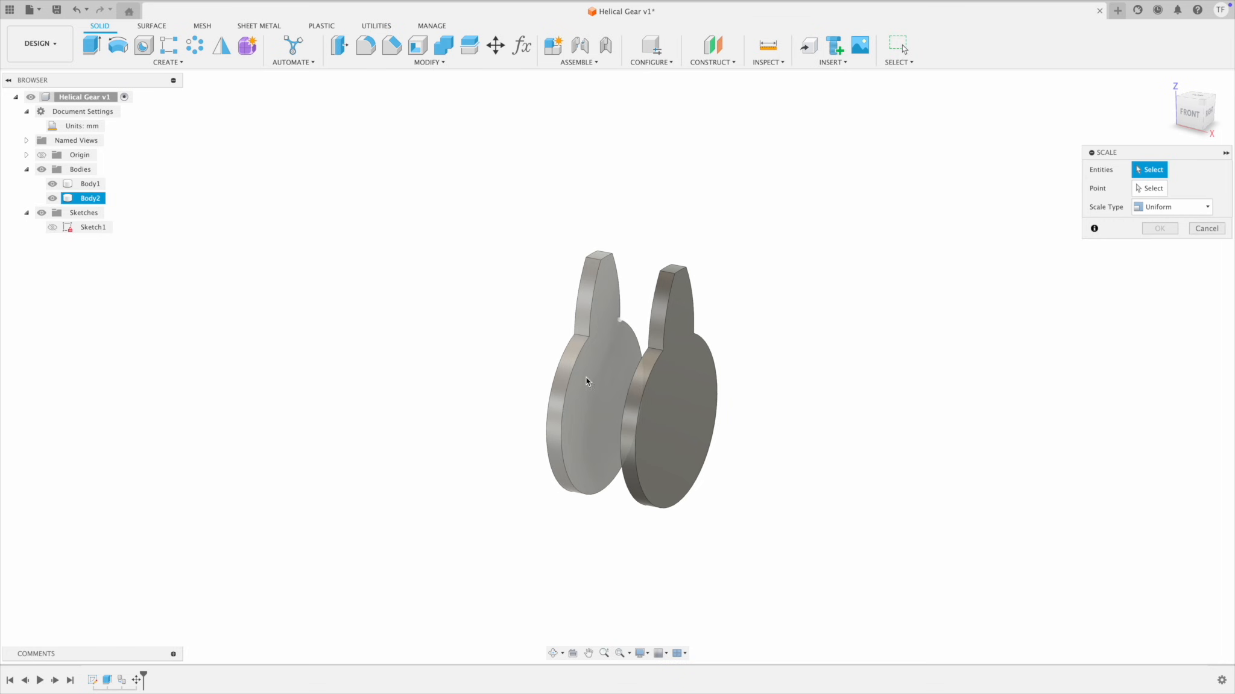
click(592, 368)
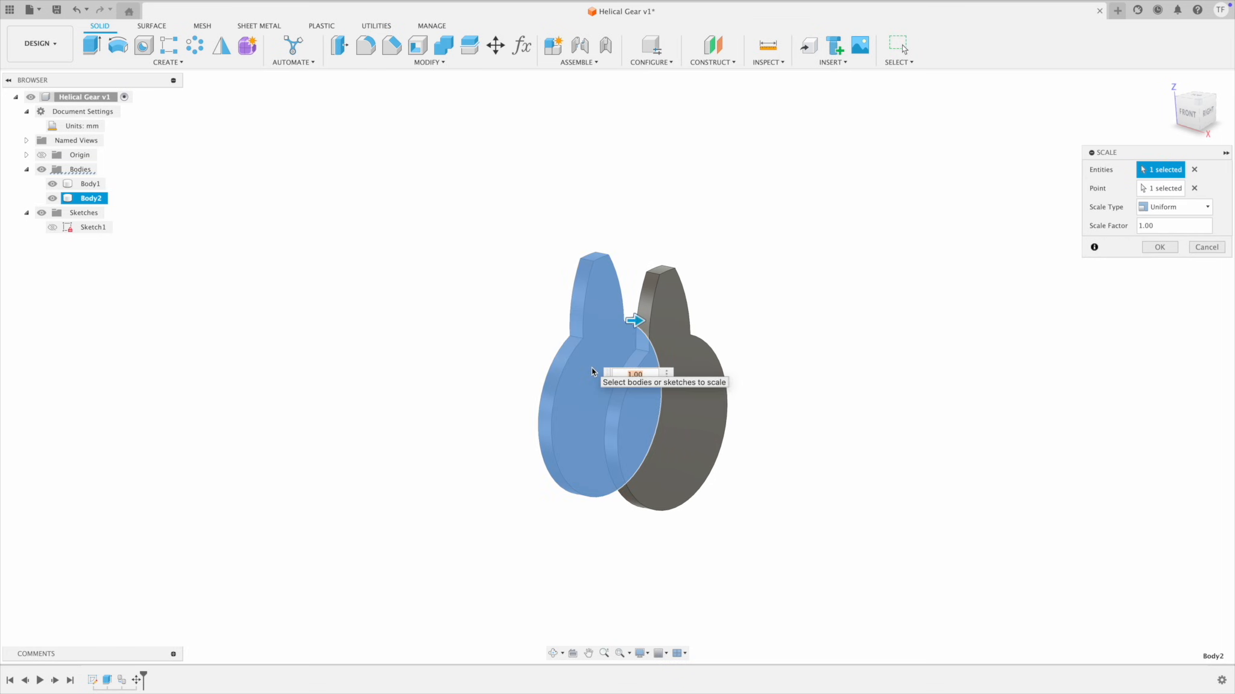
click(1164, 189)
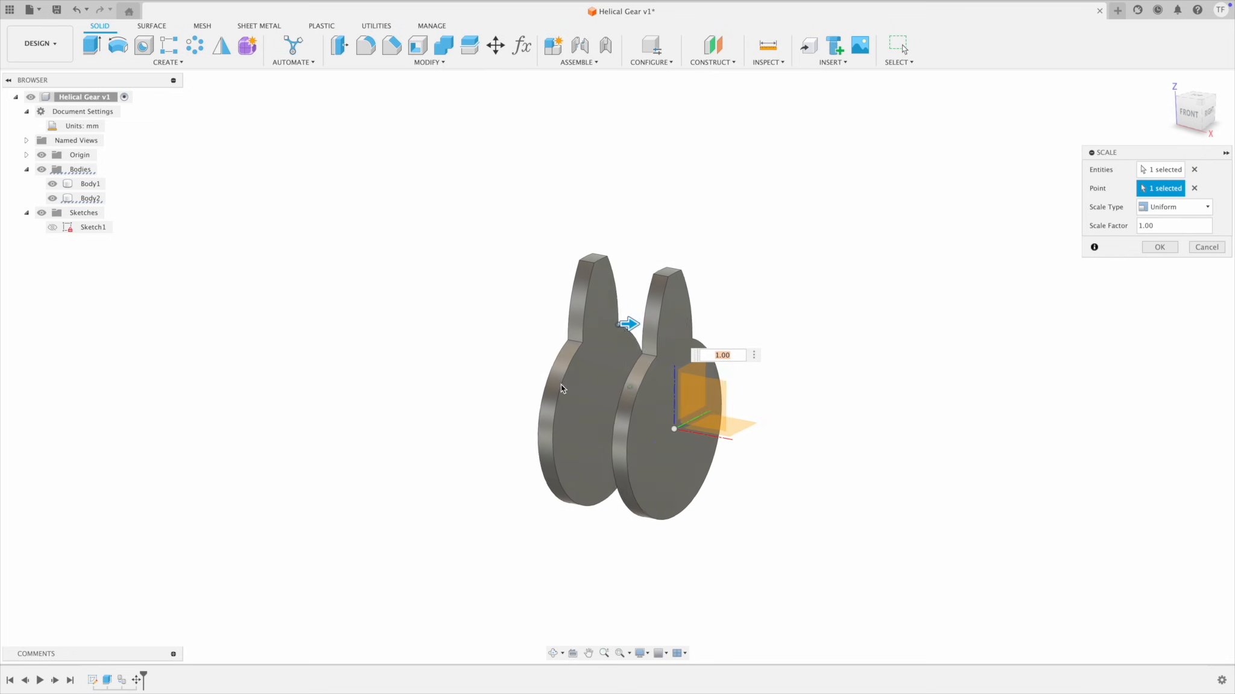
click(679, 431)
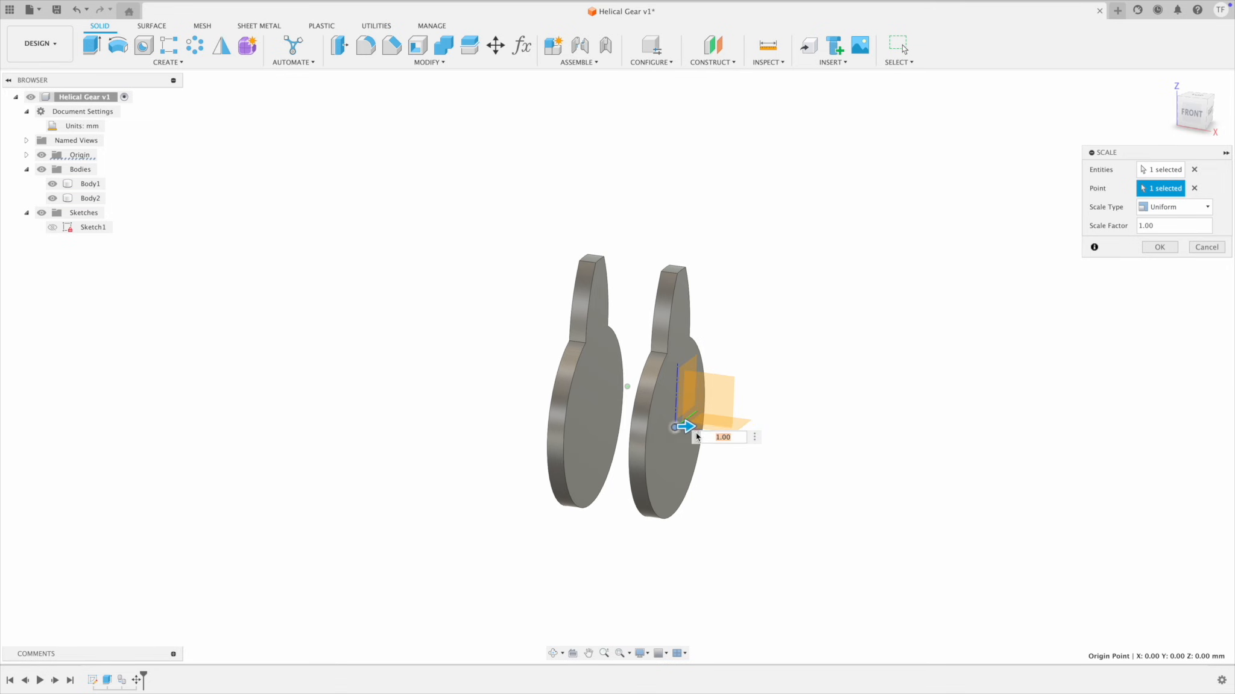
mouse_move(686, 427)
mouse_down()
mouse_move(654, 426)
mouse_move(708, 427)
mouse_move(660, 427)
mouse_move(683, 425)
mouse_up()
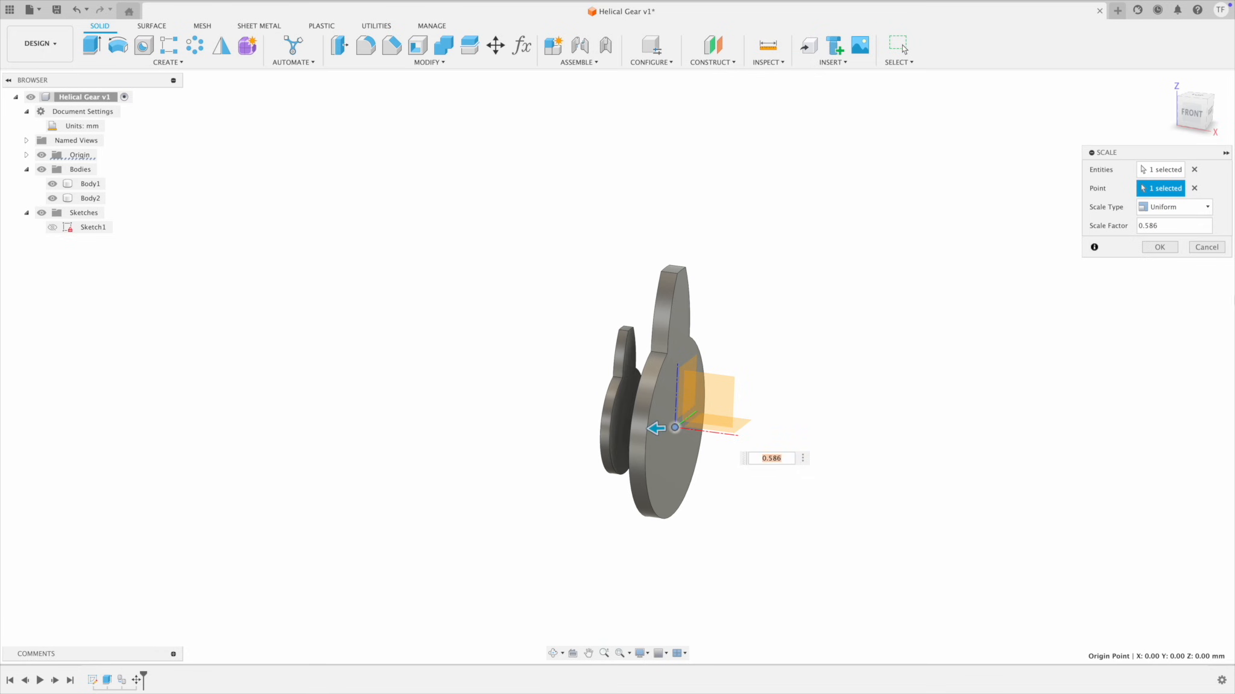
click(1214, 250)
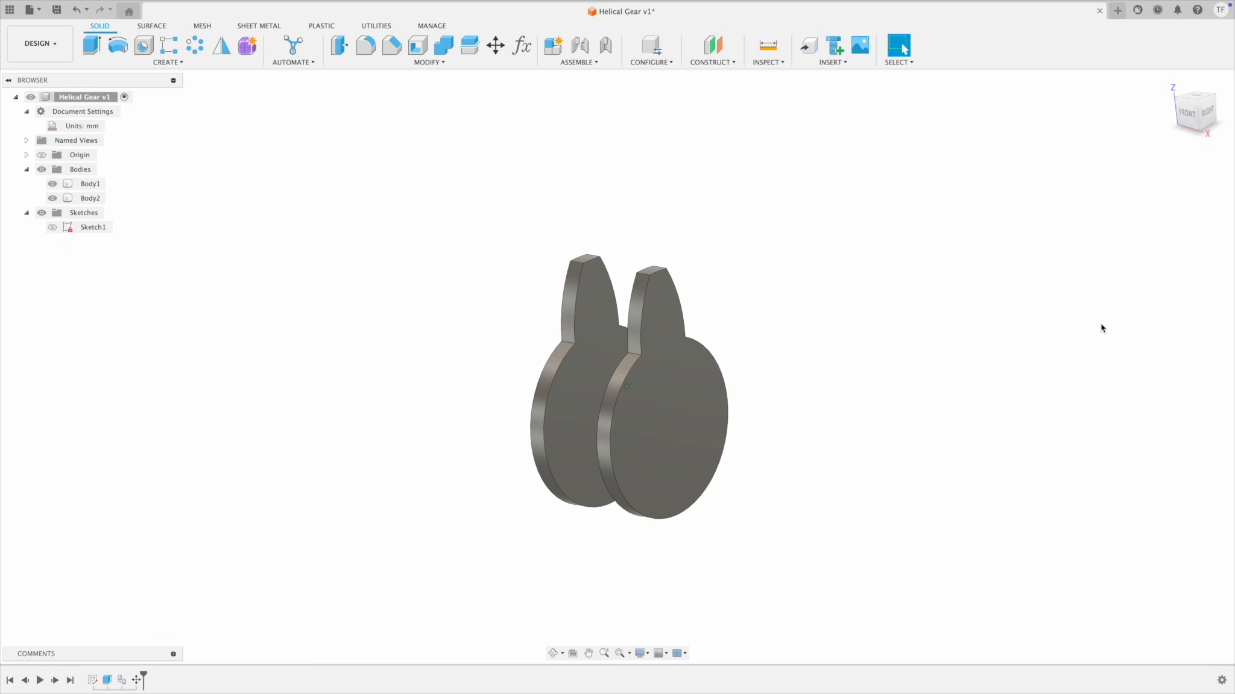
Step: Delete the copied body's move feature from the design history and leave only the copied body visible
click(137, 682)
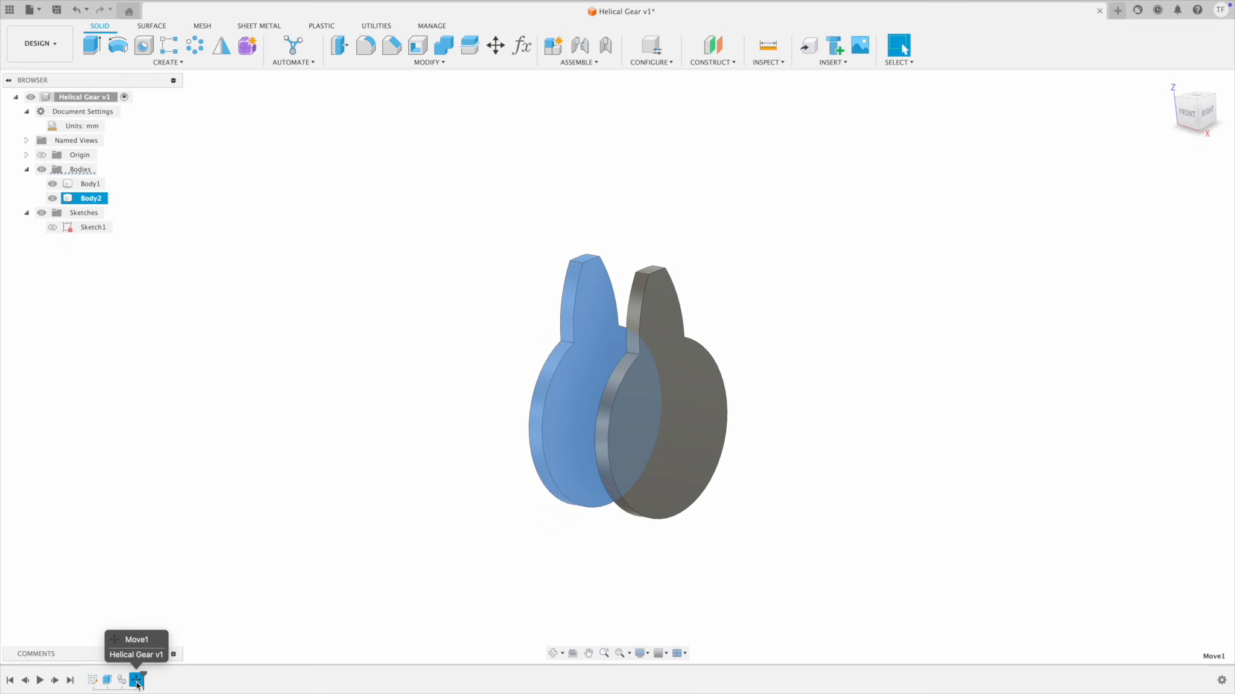
key(Delete)
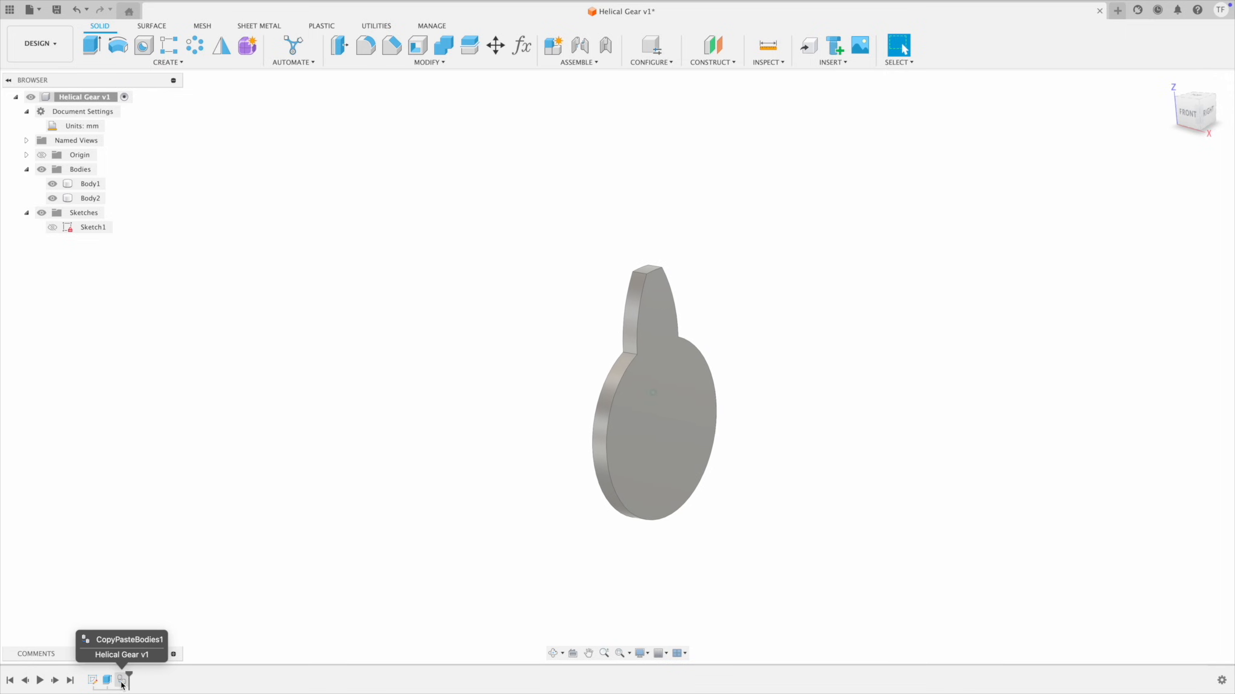
click(71, 186)
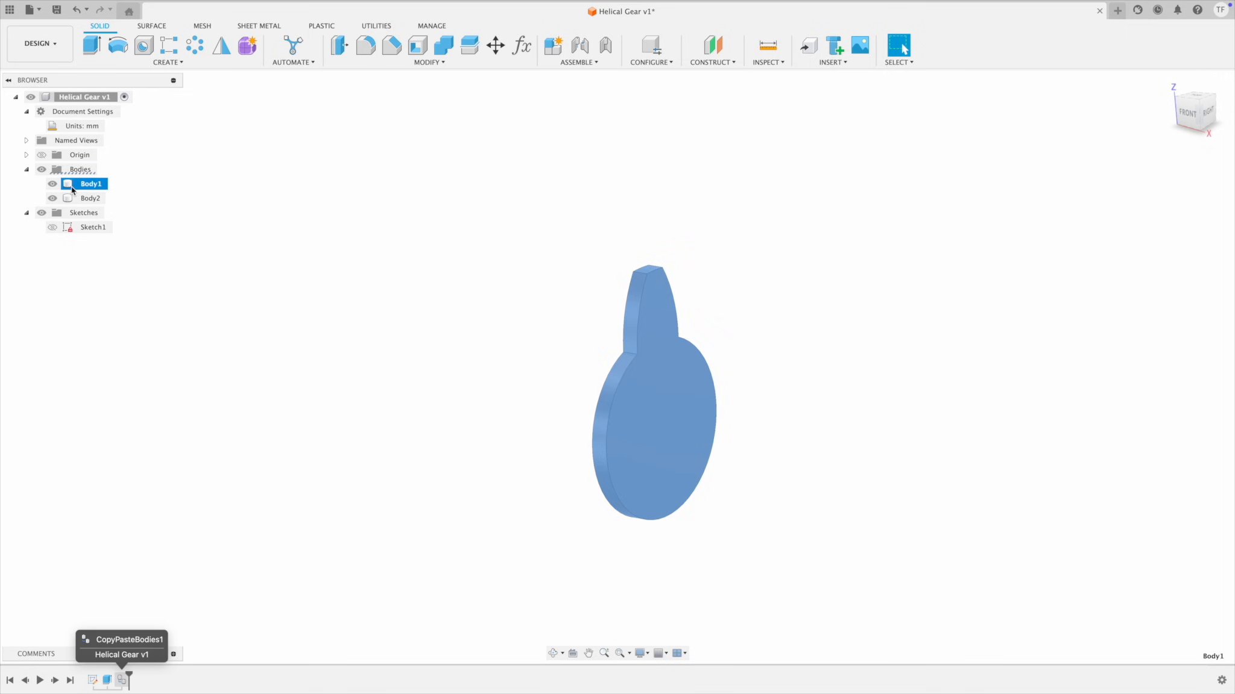
click(52, 199)
click(381, 267)
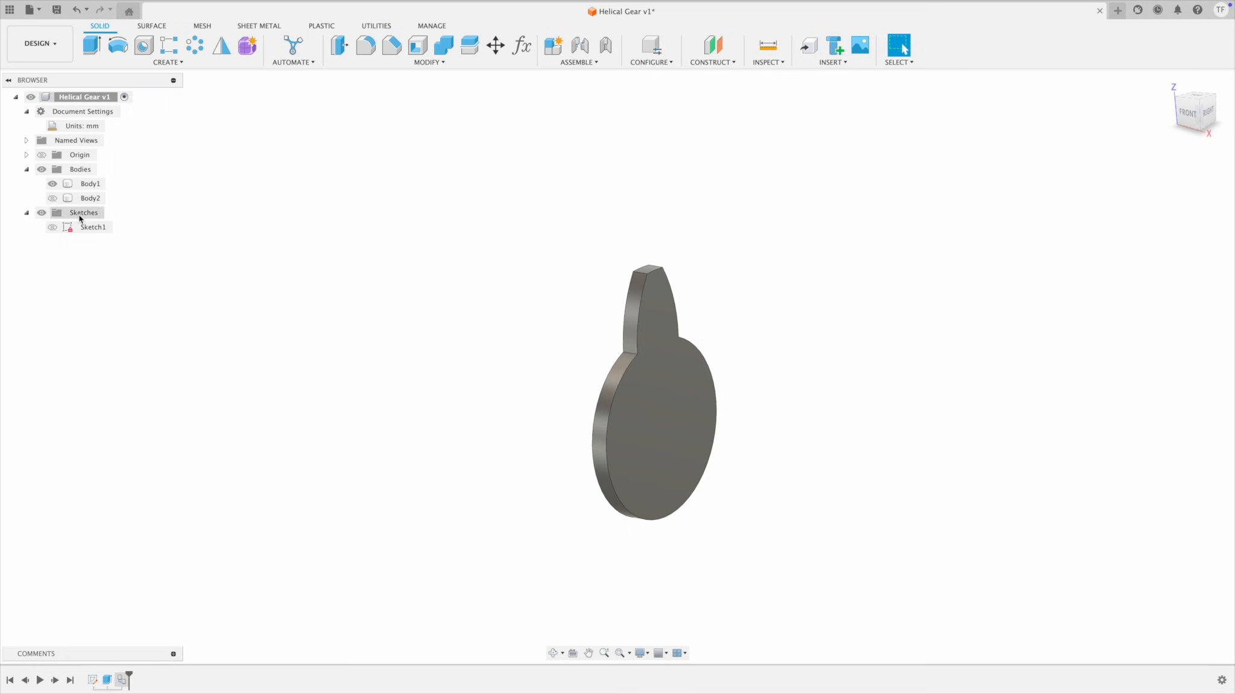
right_click(83, 187)
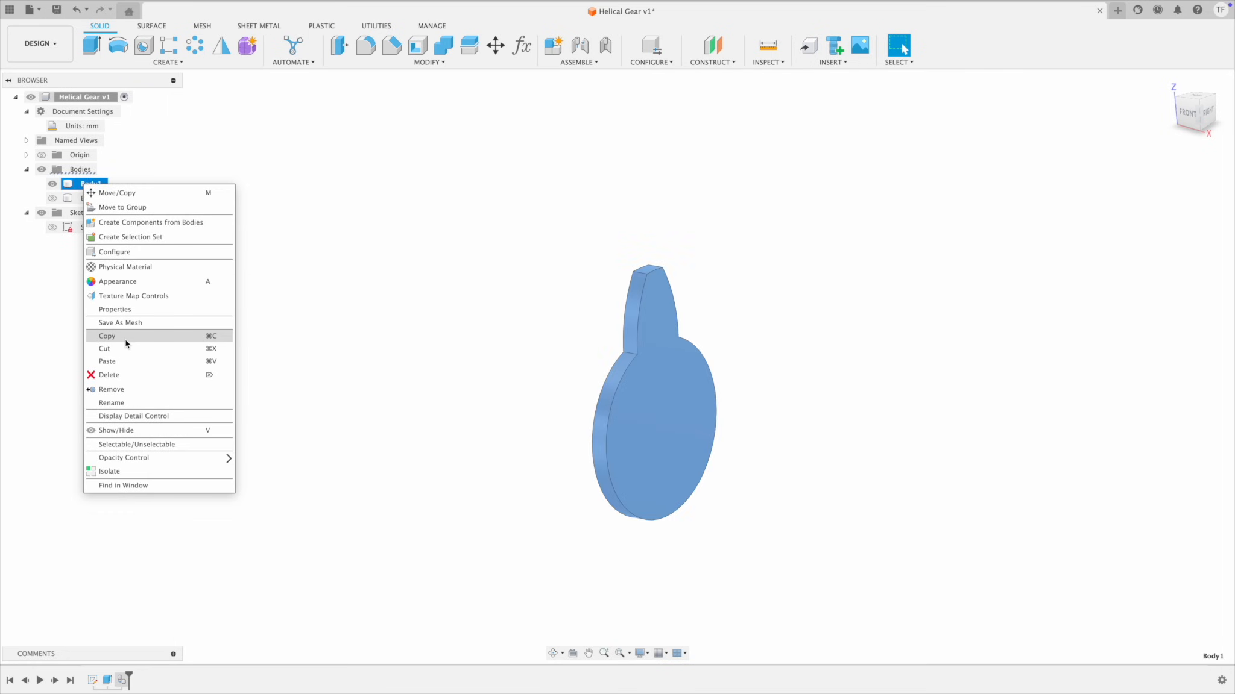
click(250, 142)
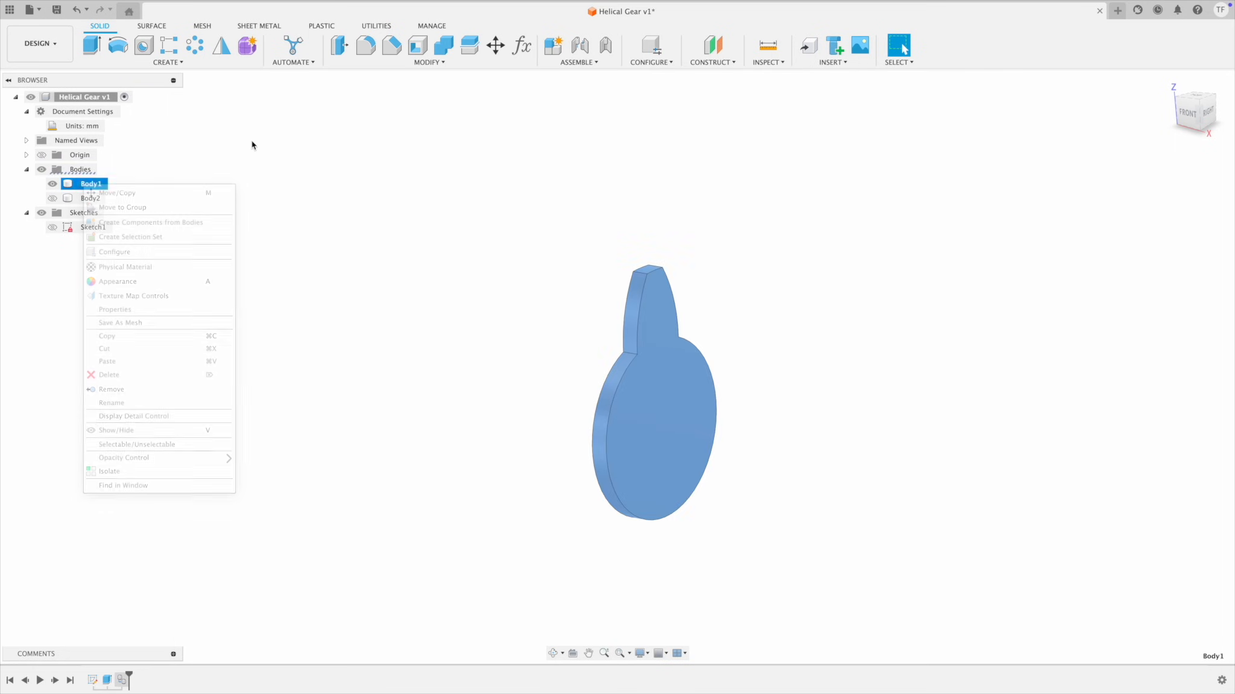
click(52, 183)
click(52, 198)
click(282, 245)
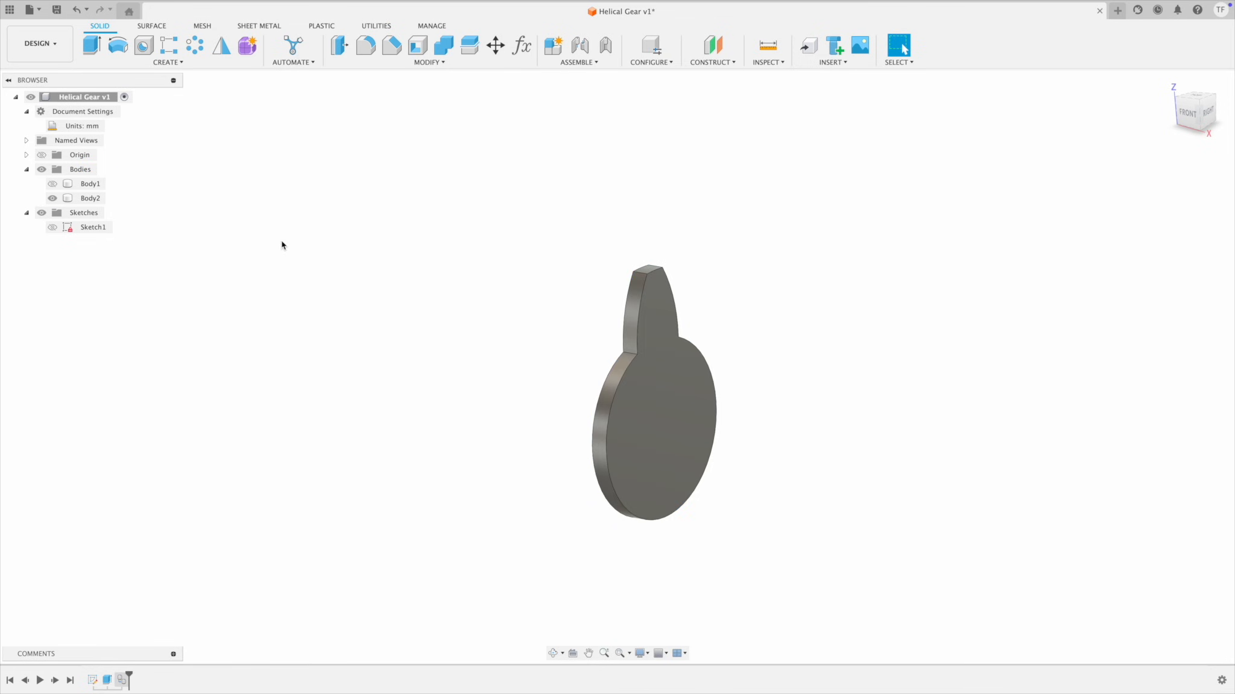
Step: Show the origin and scale the copied body uniformly by 0.75 about the origin point
text(s)
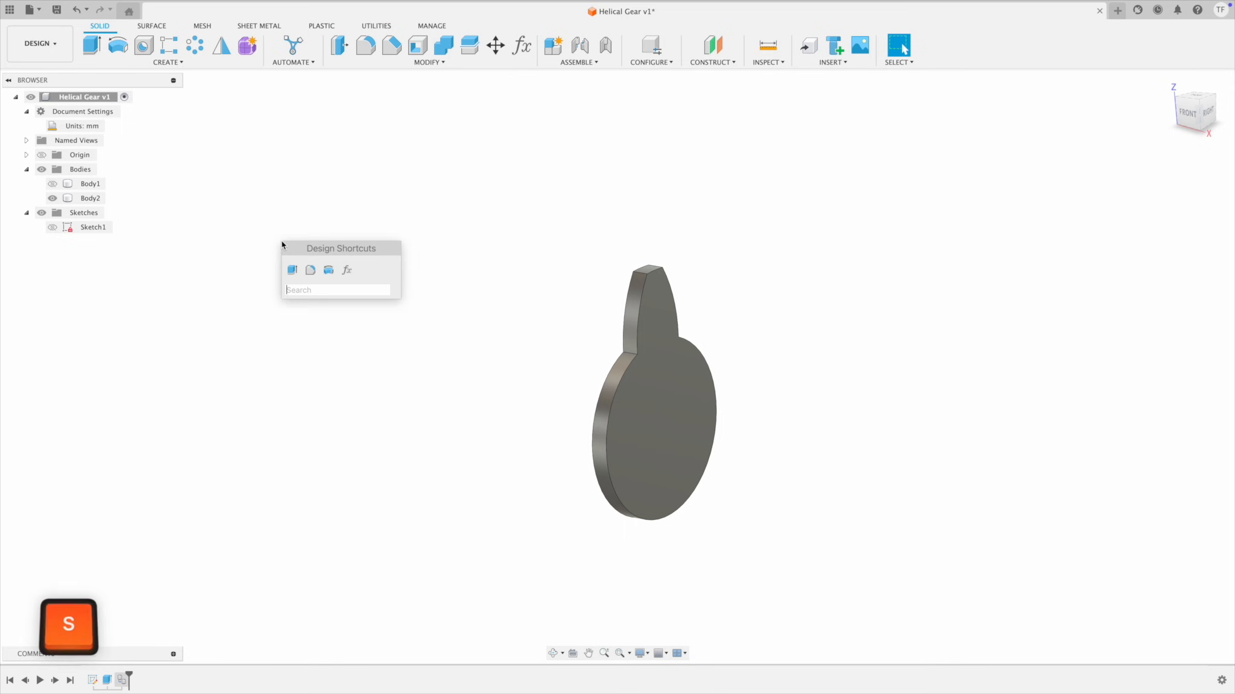
text(scal)
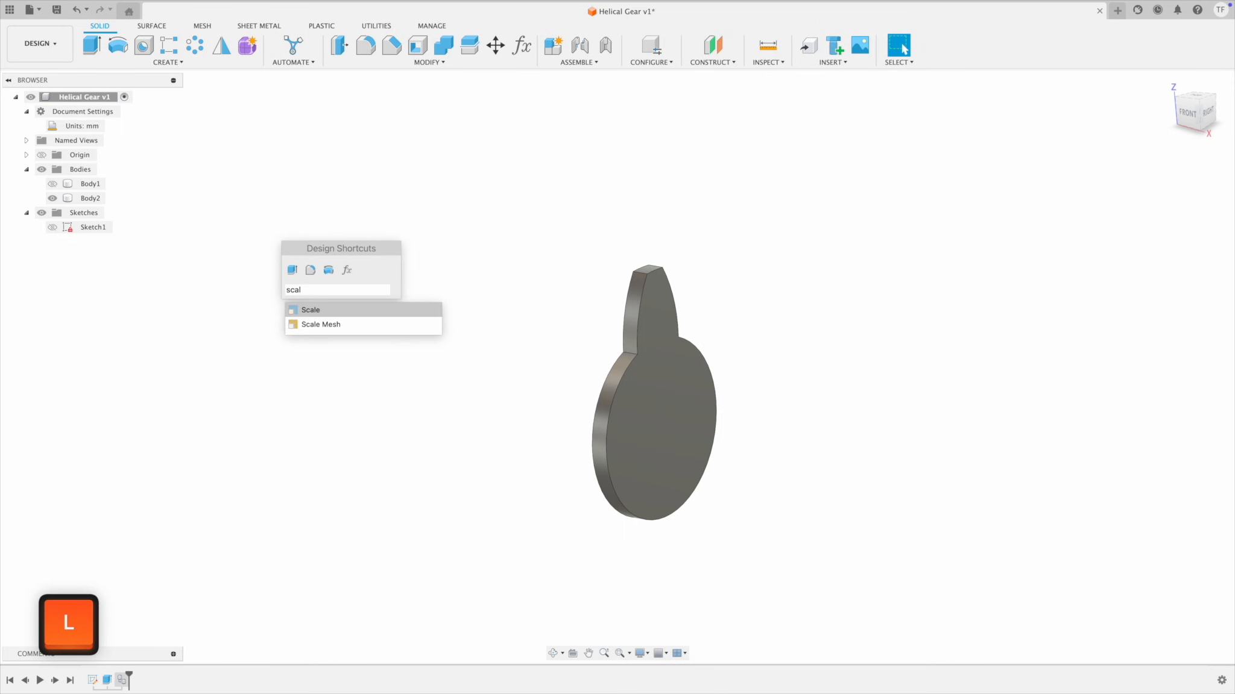
key(Return)
click(648, 370)
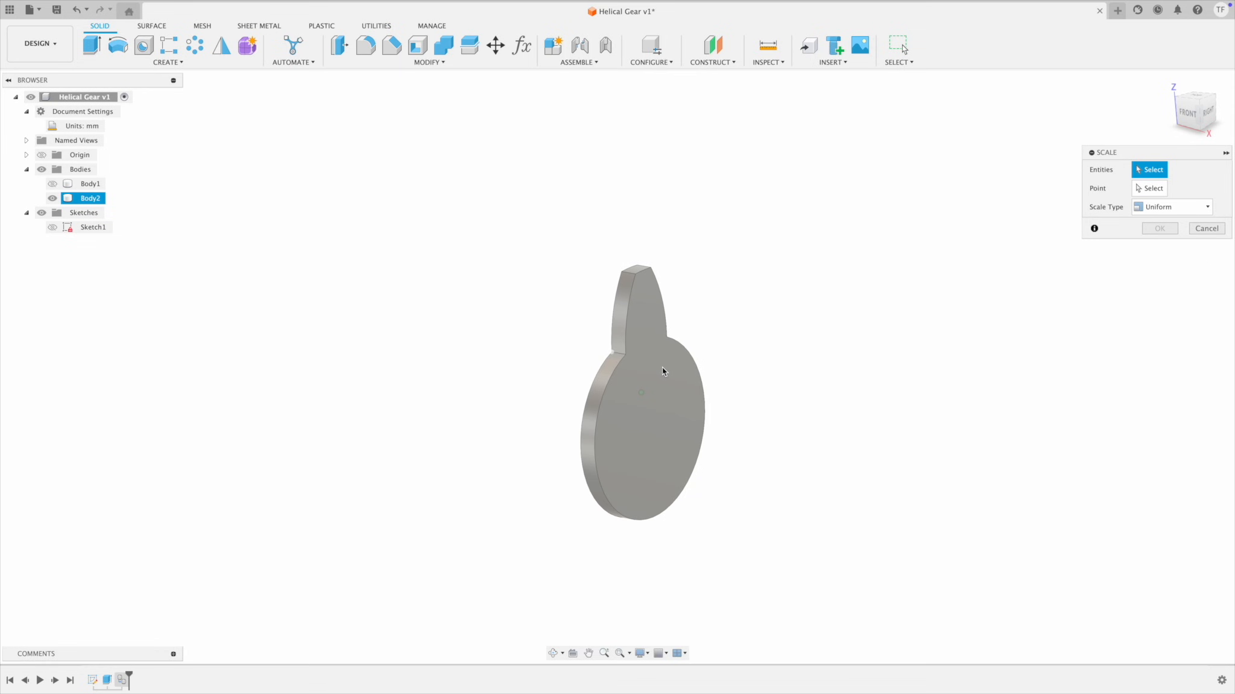
click(650, 378)
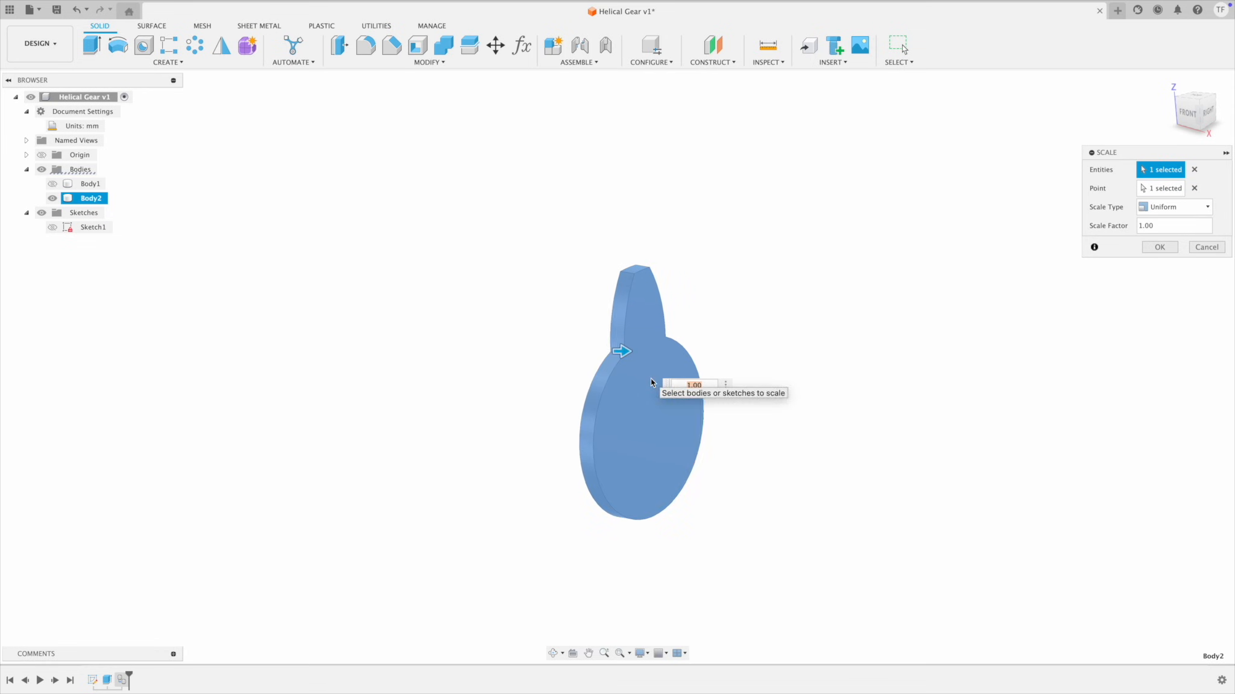
click(41, 155)
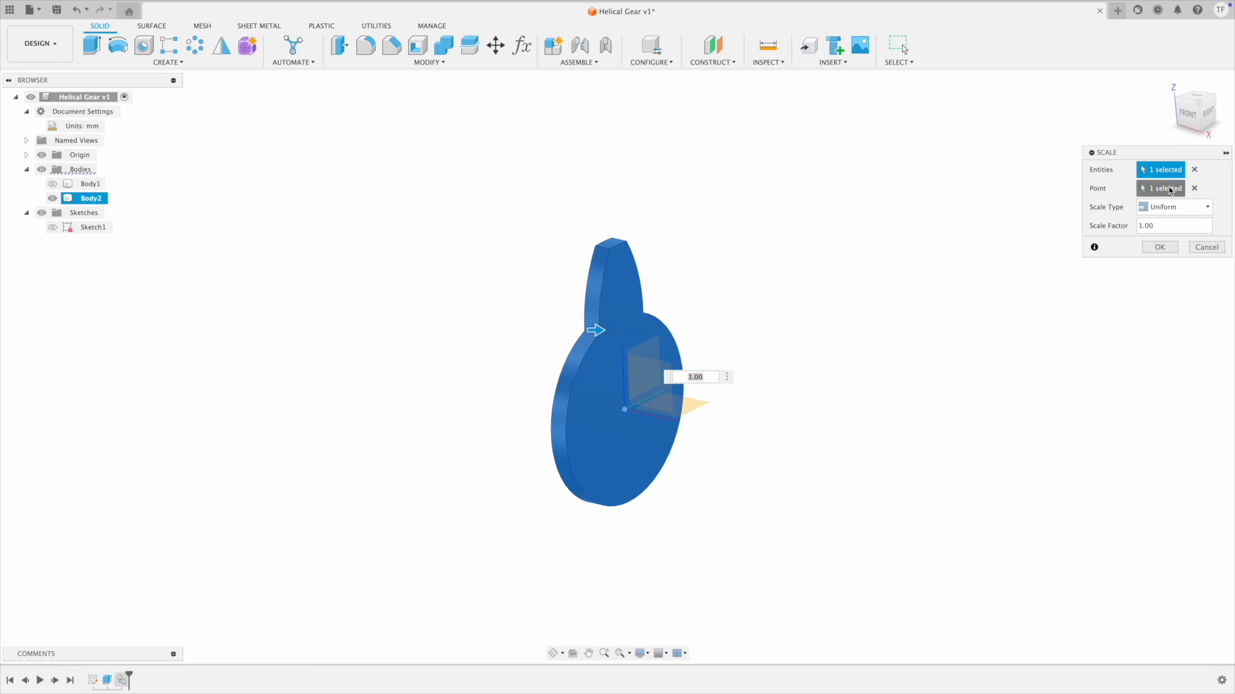
click(621, 410)
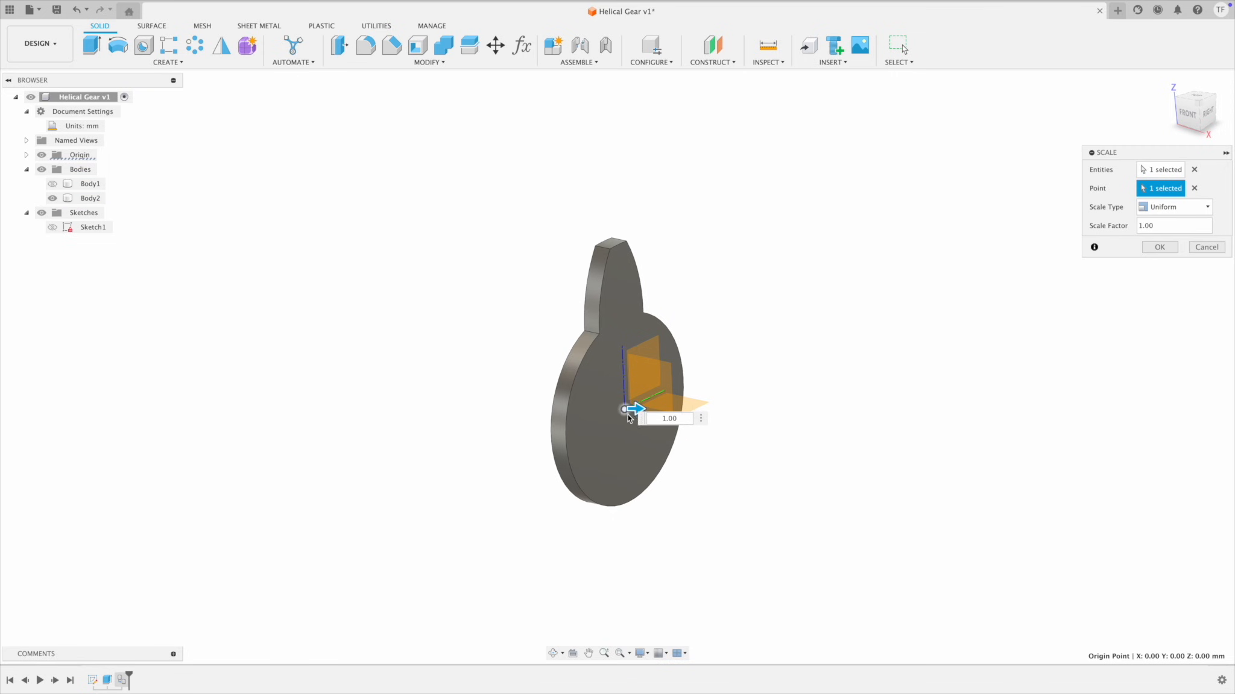
drag(631, 409, 598, 410)
text(.75)
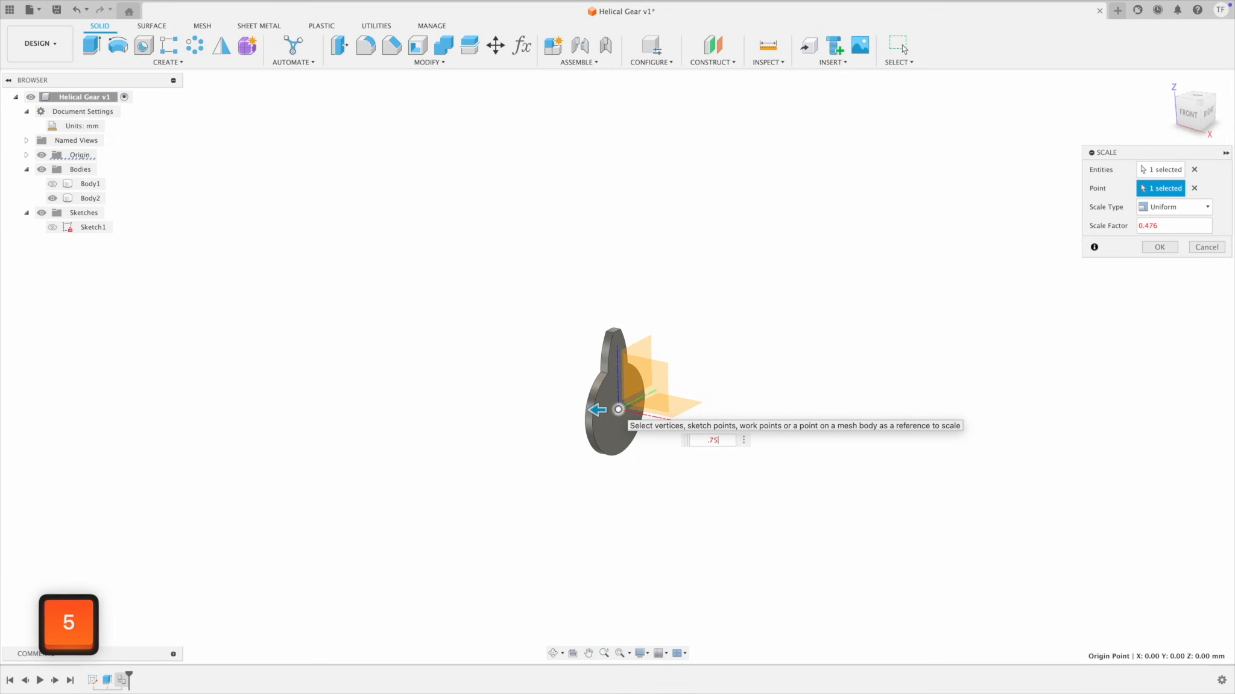
key(Return)
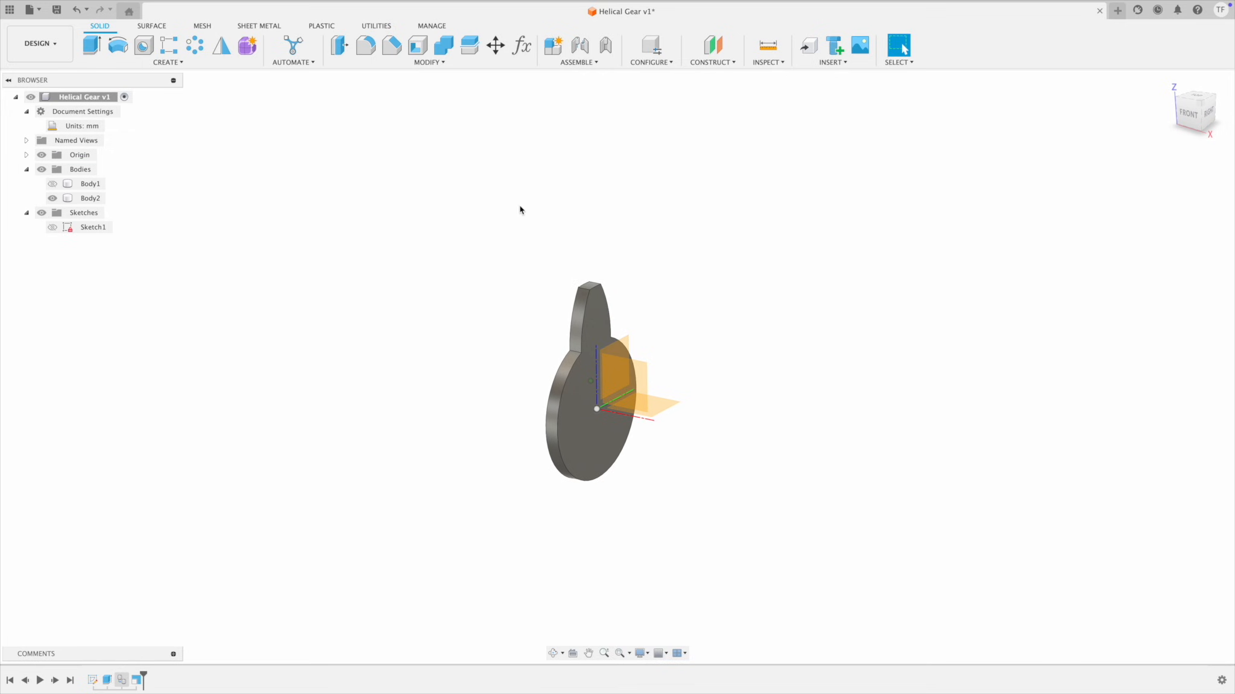
Step: Move the scaled body with the pivot at the origin, using a Z distance of -50 mm and a Z angle of -15 degrees
click(497, 52)
click(89, 200)
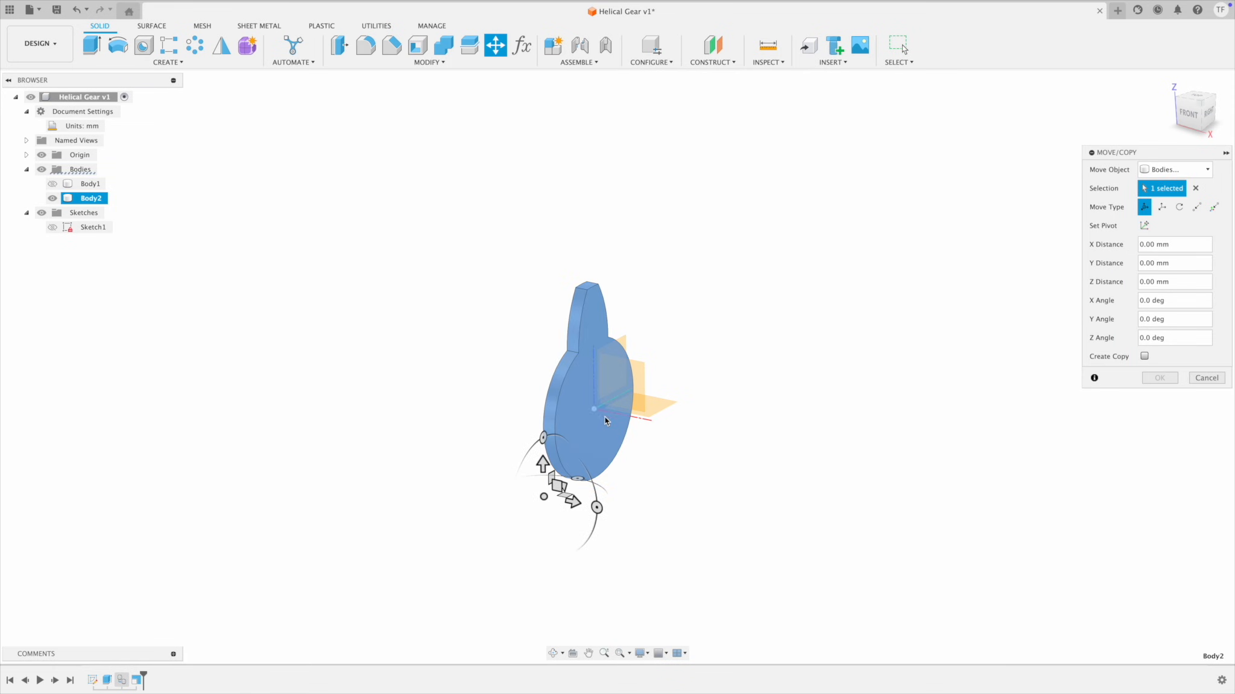
click(1195, 188)
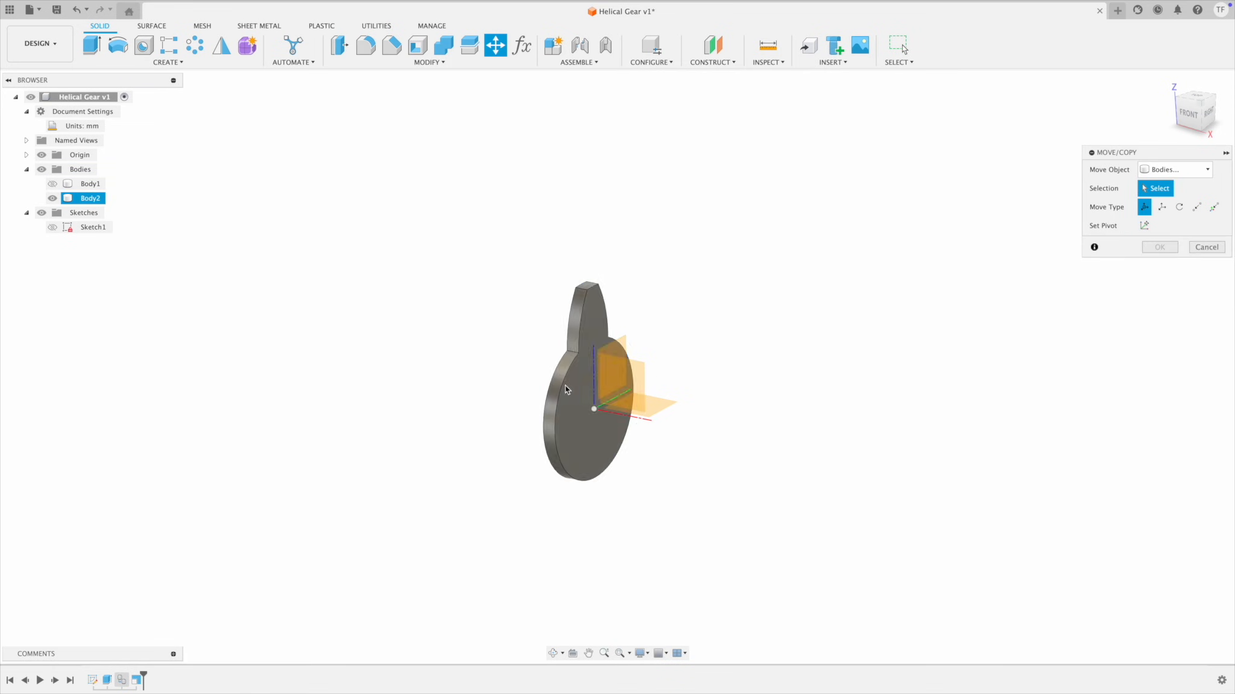
click(595, 414)
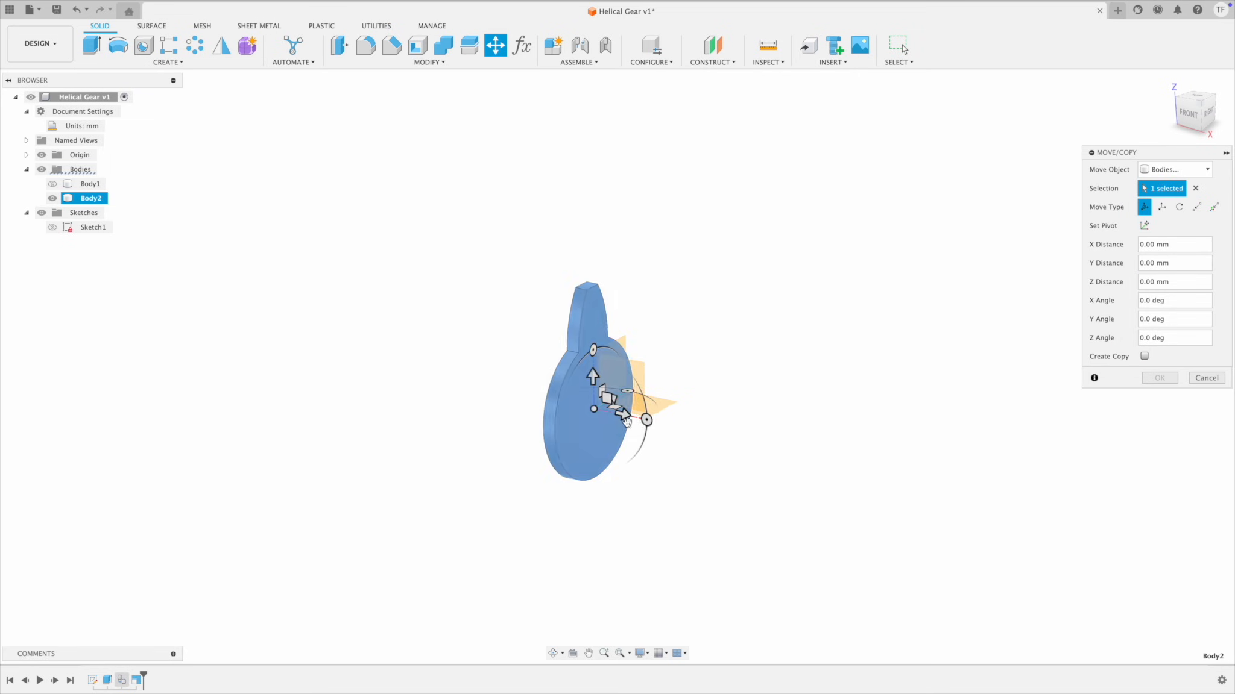
drag(622, 414, 548, 408)
mouse_move(555, 414)
shift+middle_down()
mouse_move(577, 426)
mouse_move(562, 358)
mouse_move(539, 337)
shift+middle_up()
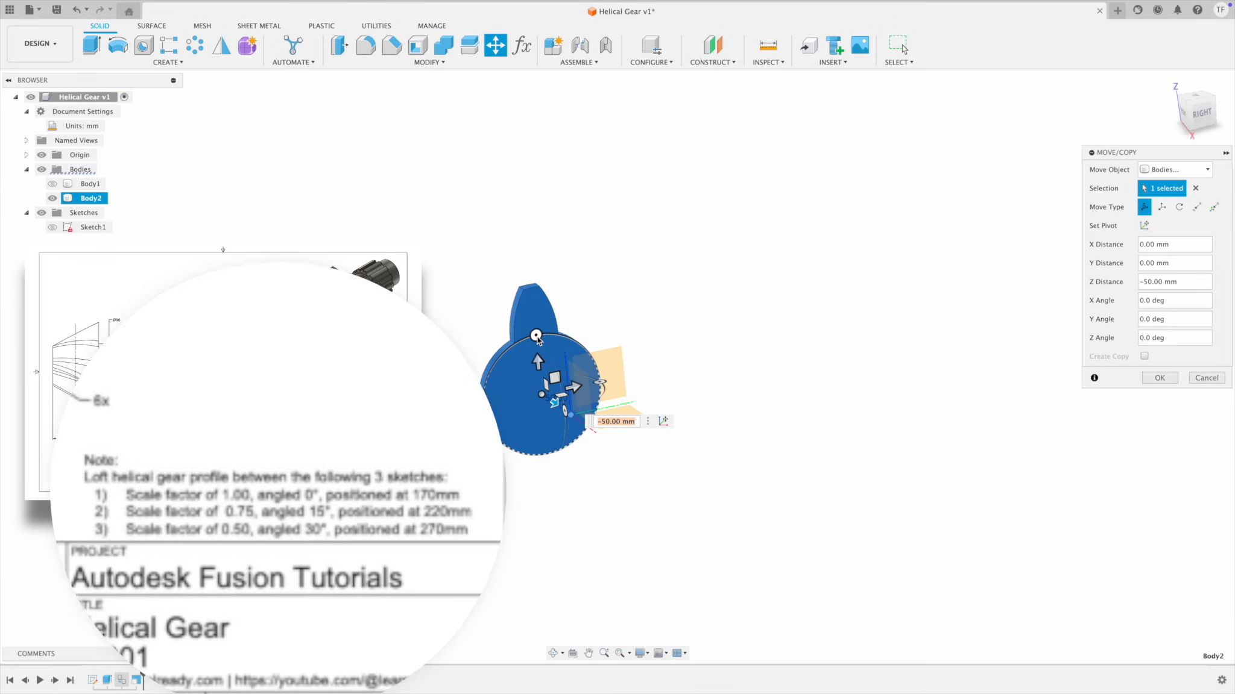
drag(539, 338, 554, 337)
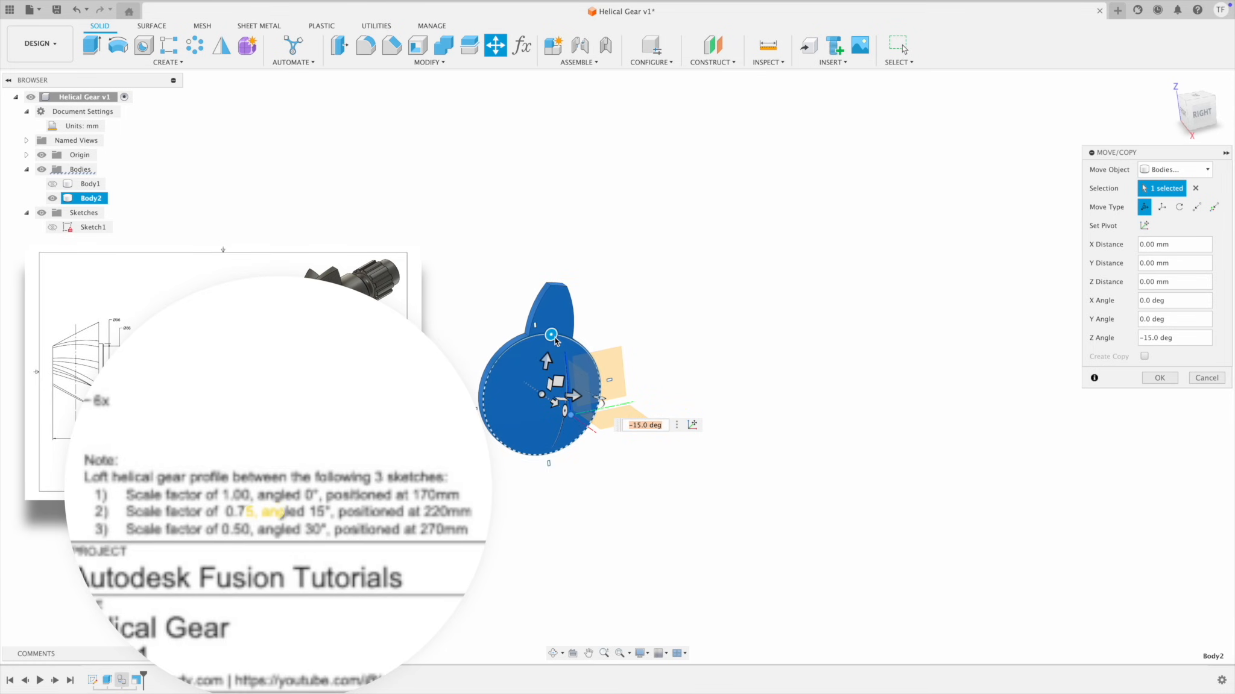
click(1160, 378)
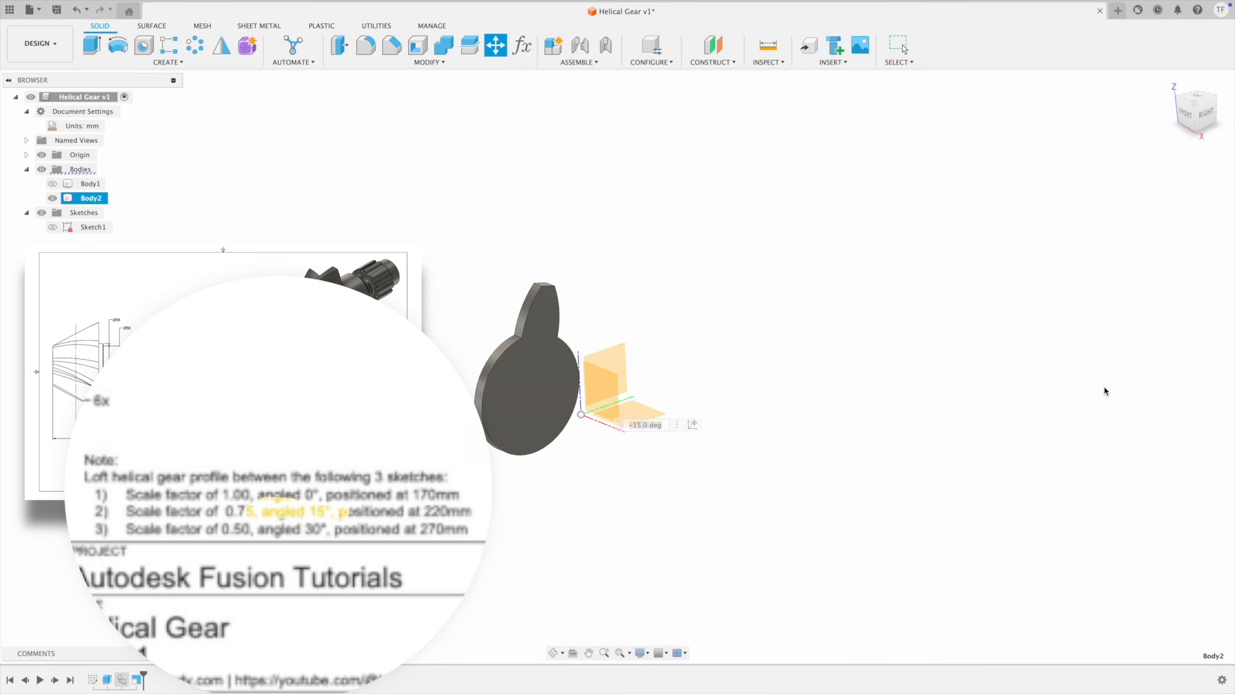
Step: Show the original body and inspect the placement of the two gear bodies relative to each other
click(52, 183)
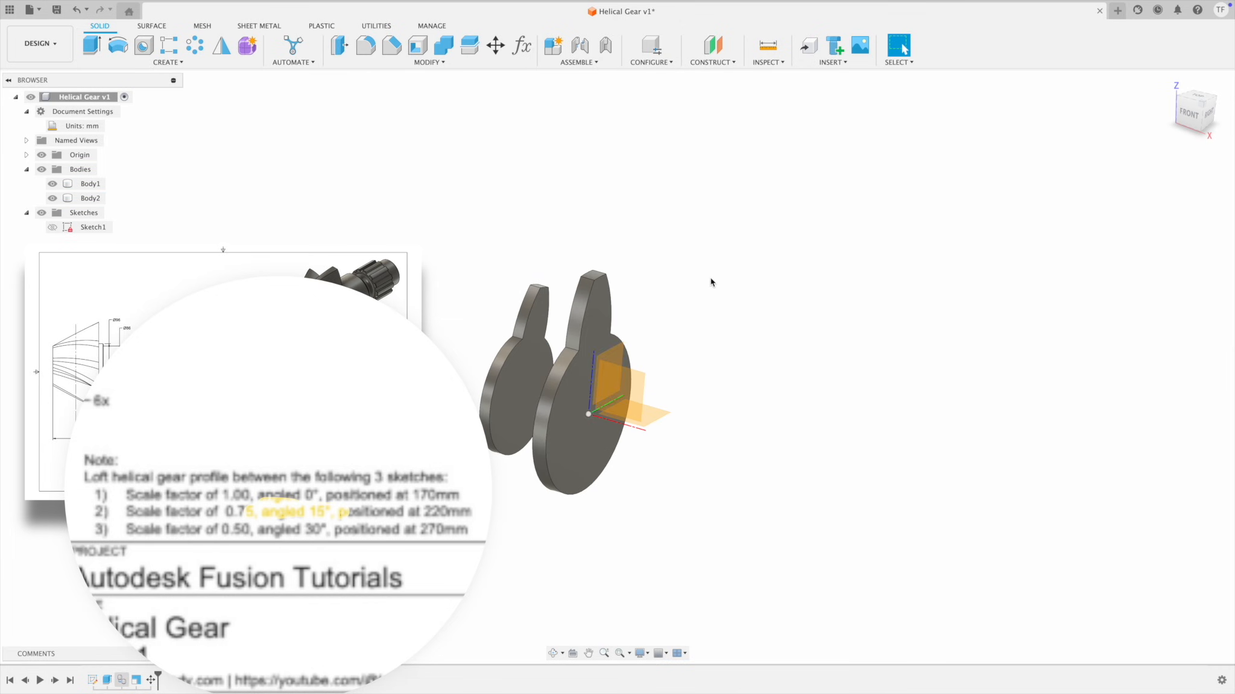
mouse_move(710, 278)
shift+middle_down()
mouse_move(688, 338)
mouse_move(699, 369)
mouse_move(577, 355)
mouse_move(587, 357)
shift+middle_up()
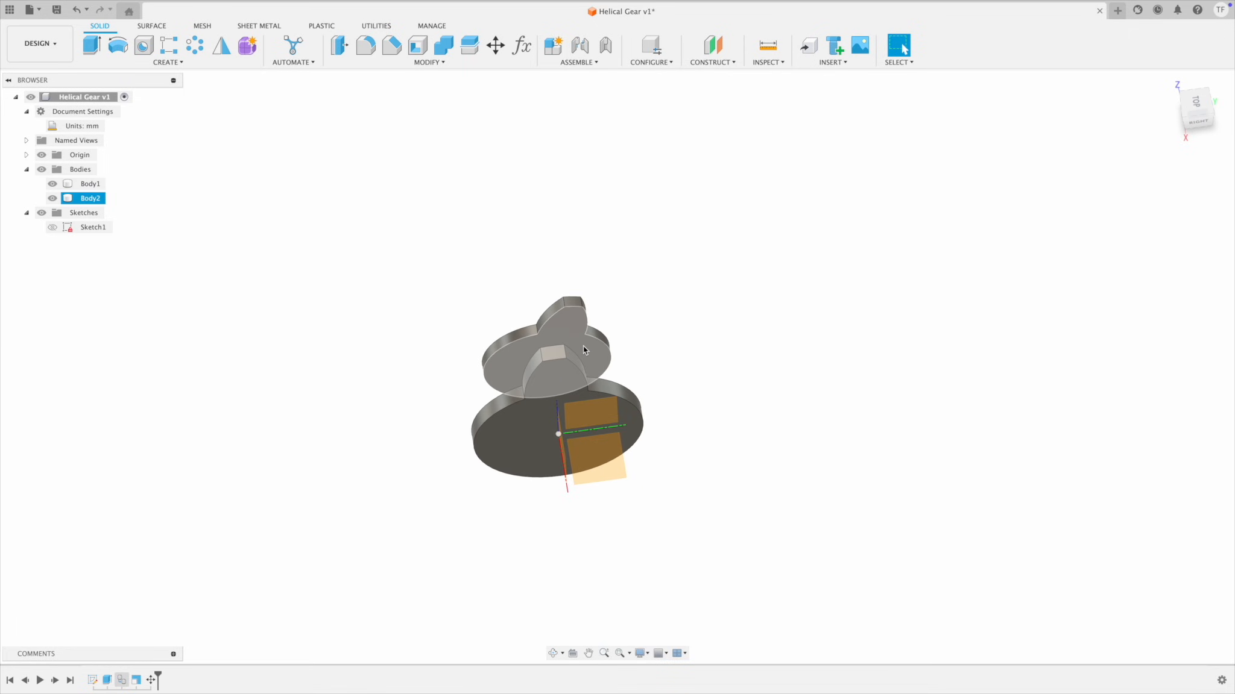
shift+middle_drag(786, 348, 788, 347)
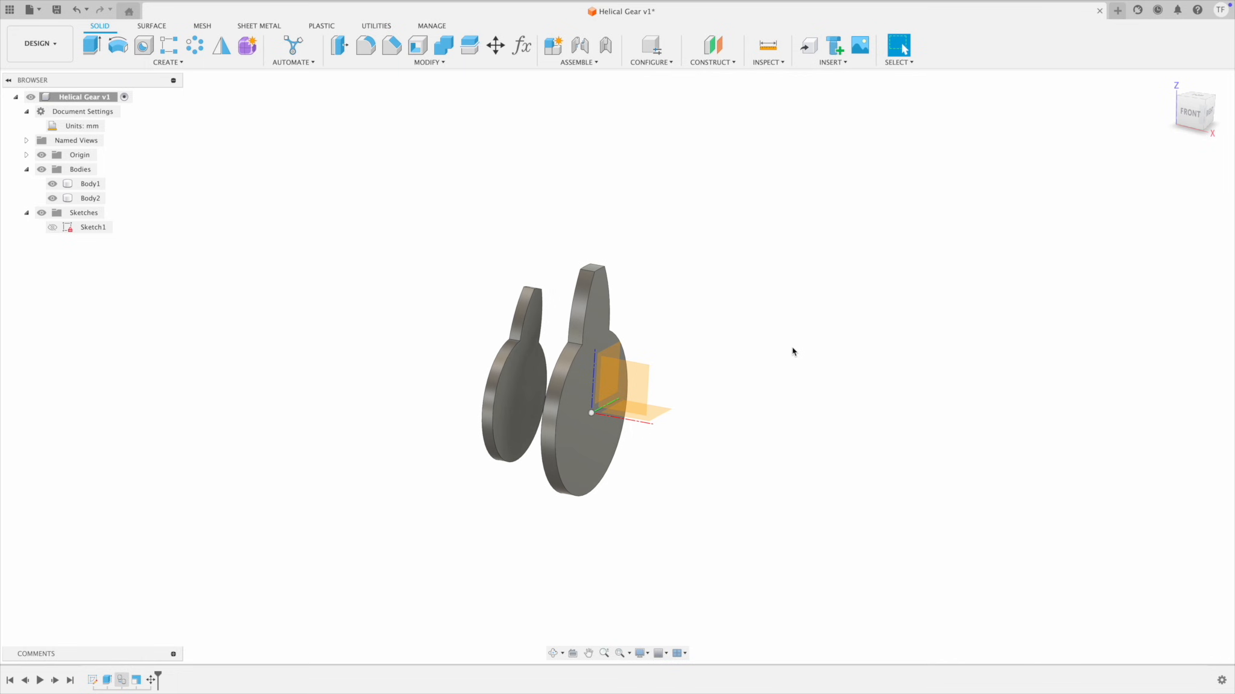
shift+middle_drag(793, 352, 760, 434)
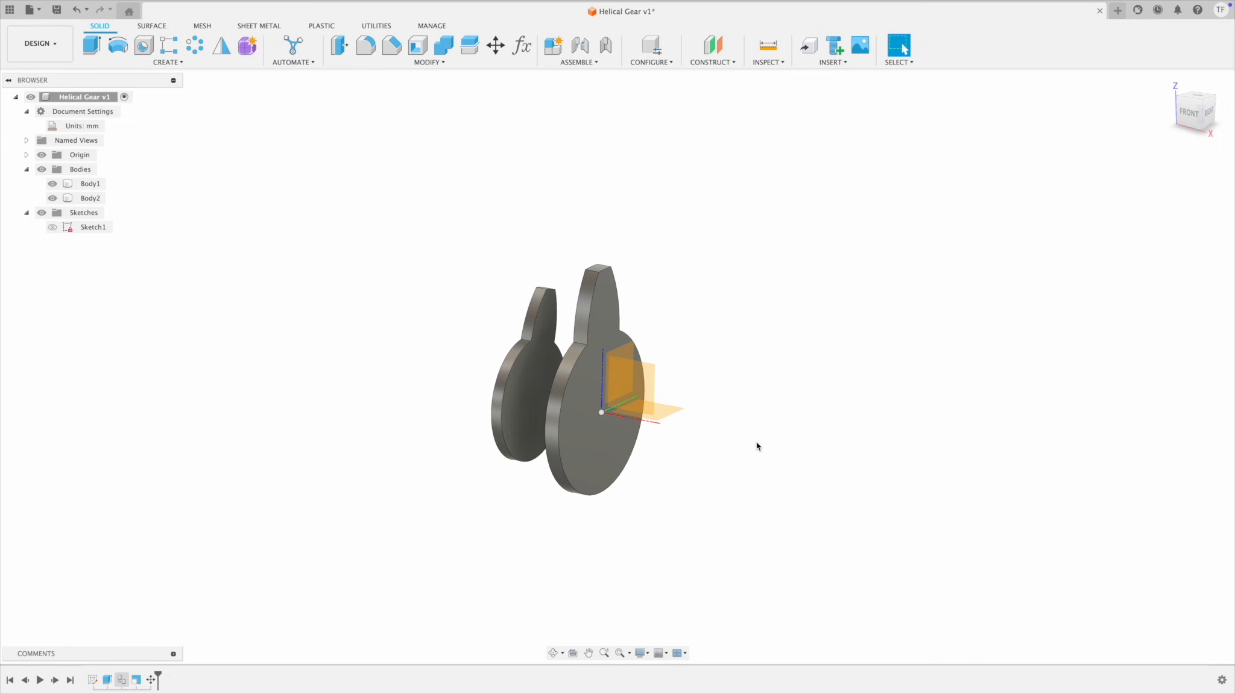
Step: Open the copied body's move feature for editing and review its distance and angle values
double_click(152, 682)
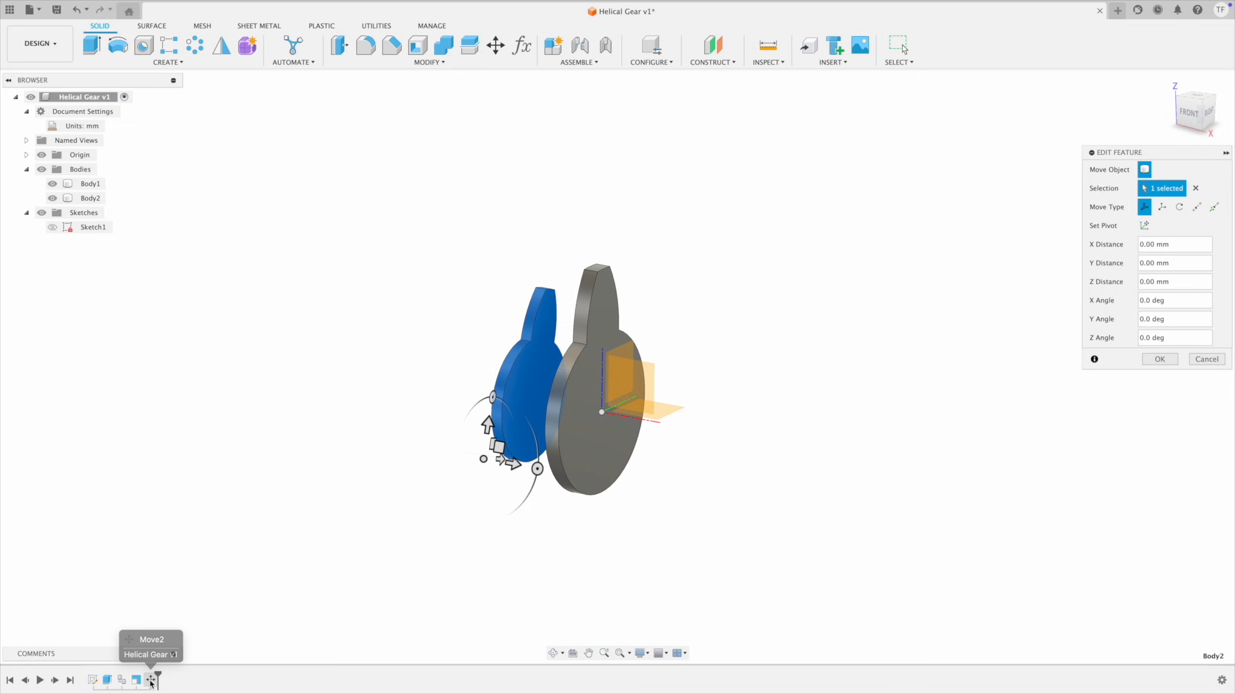
click(1208, 362)
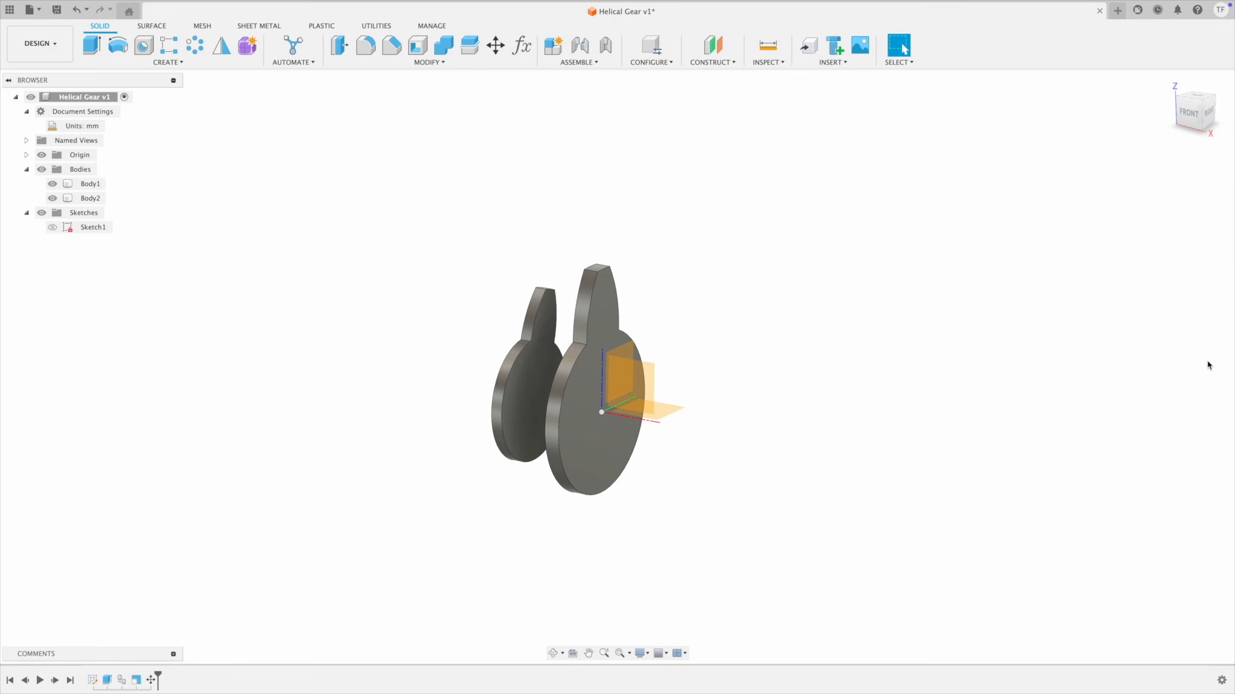
right_click(153, 680)
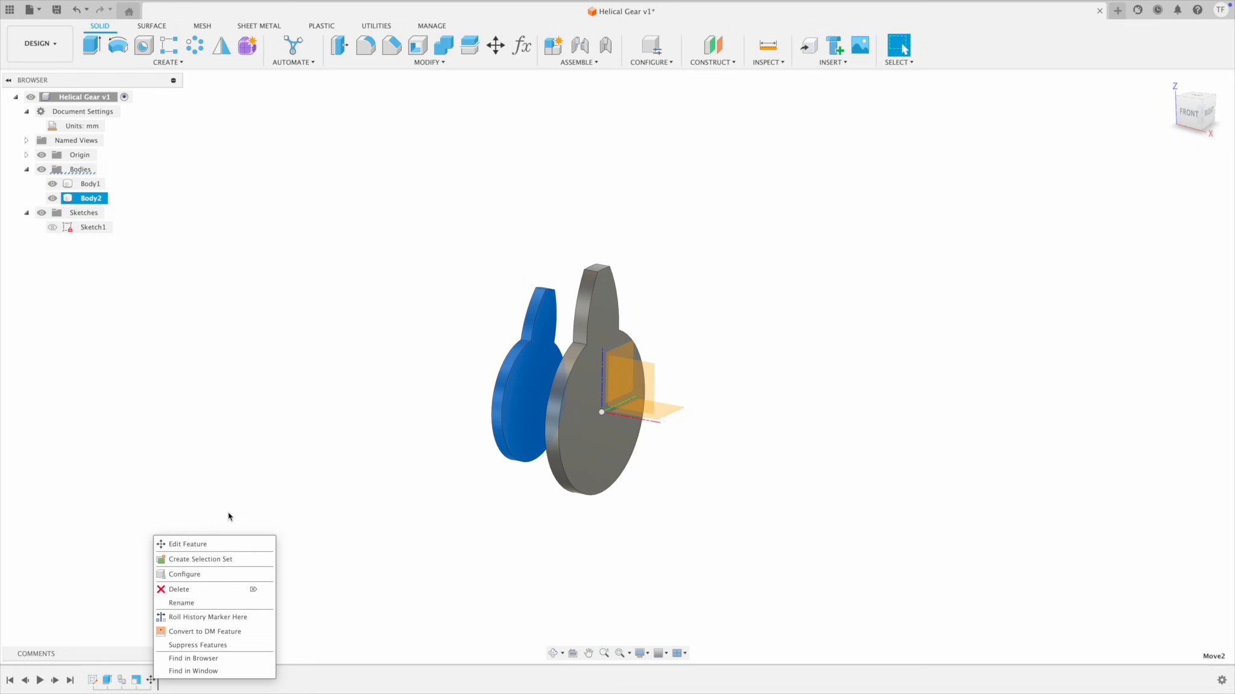
click(191, 522)
right_click(152, 682)
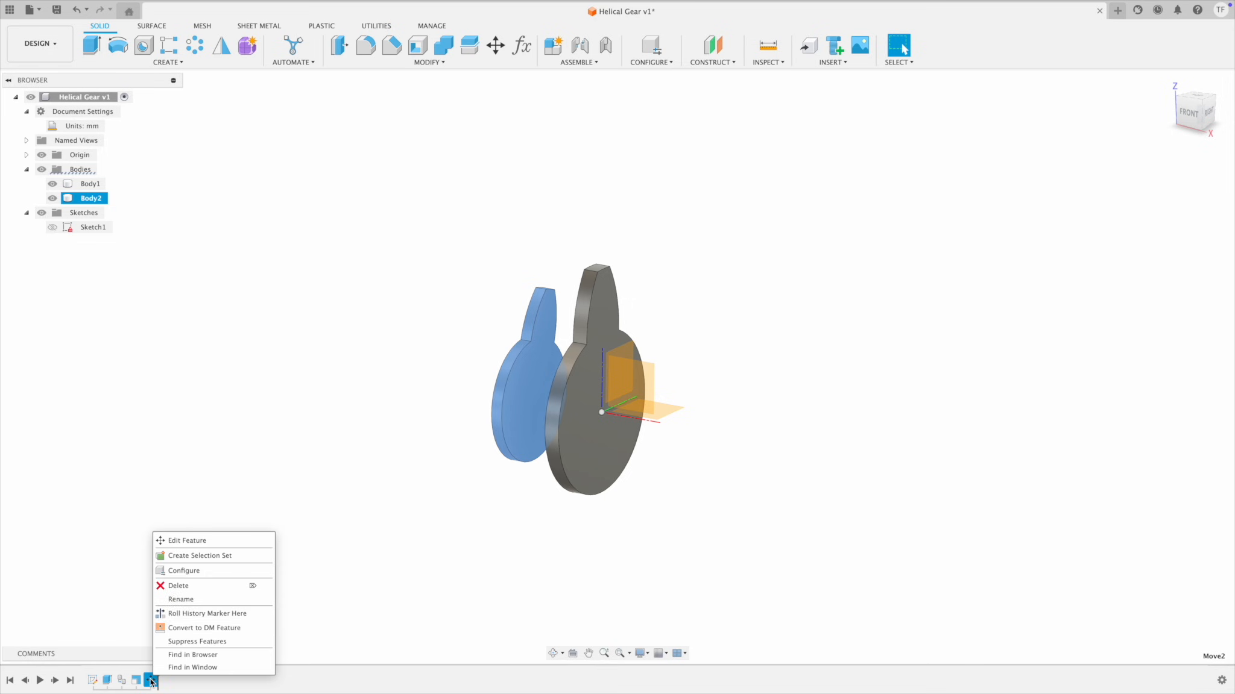
click(180, 538)
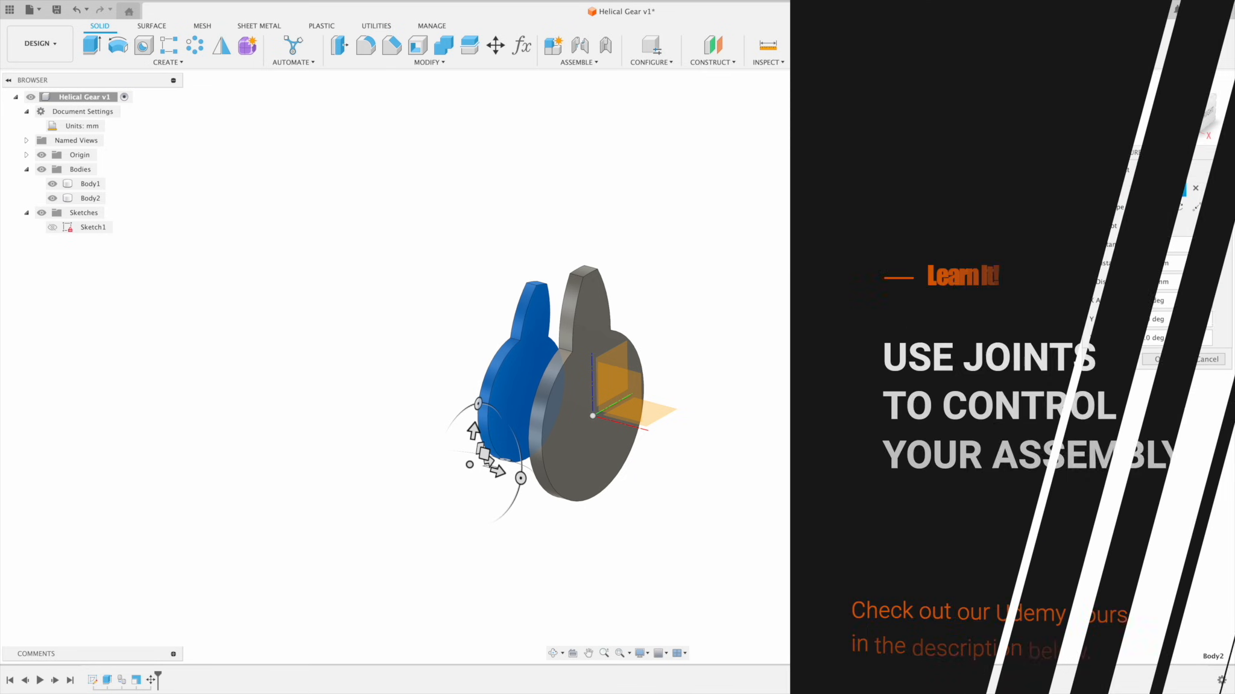
key(Return)
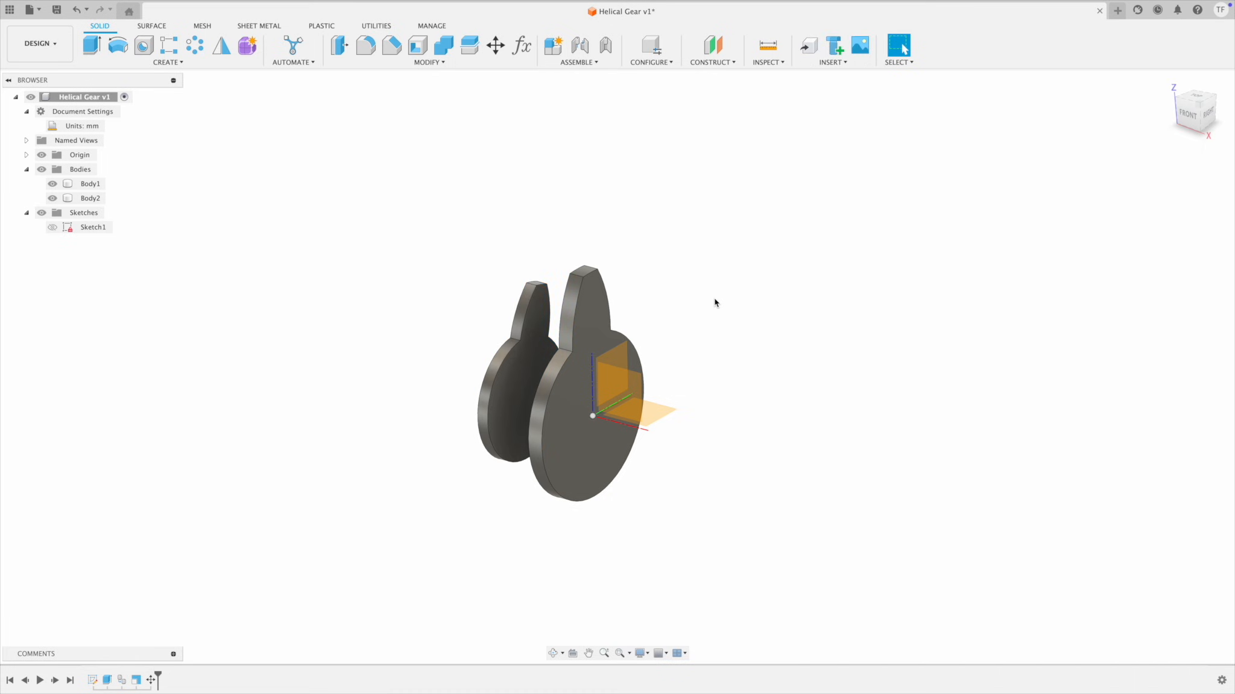
Step: Try to create a joint between the two gear bodies
click(582, 45)
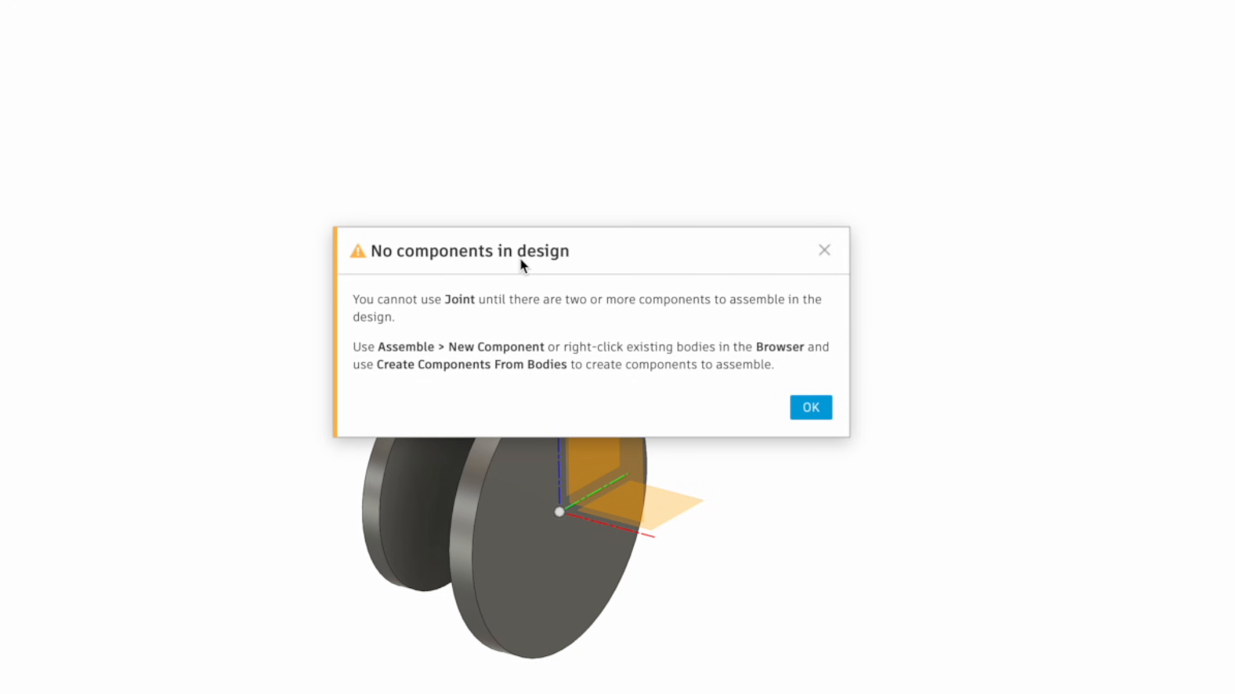
click(811, 408)
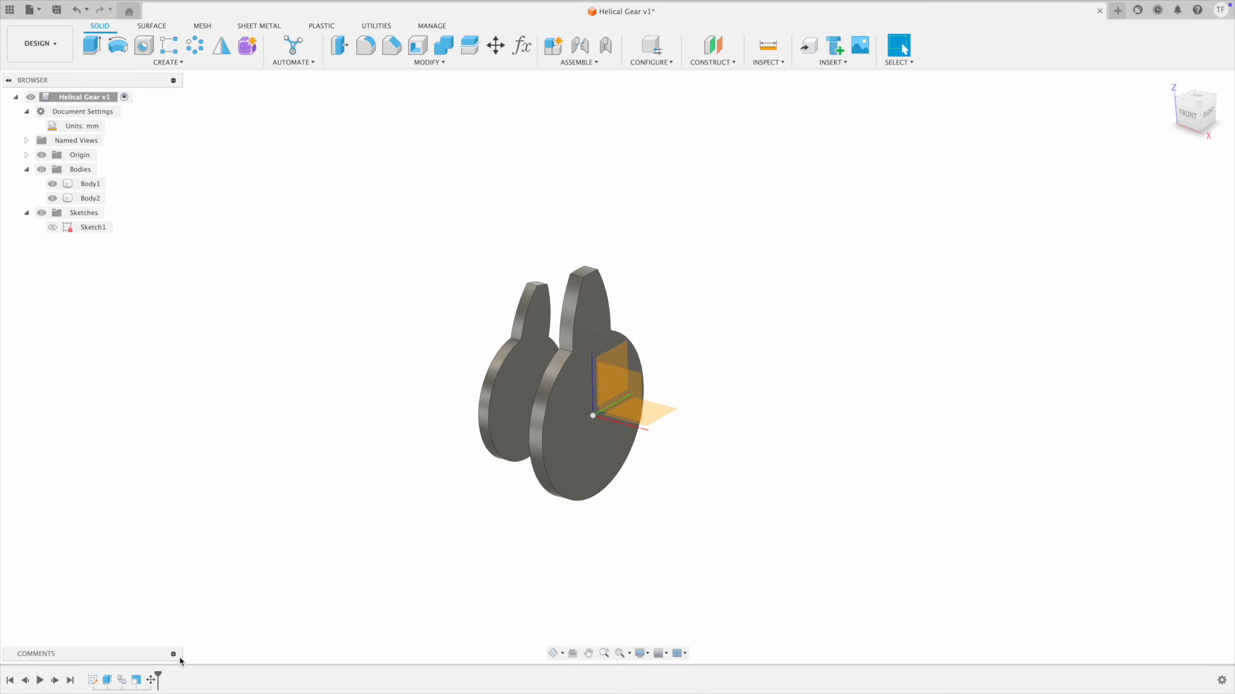
Step: Delete the copied body's move and scale features from the design history
click(153, 680)
key(BackSpace)
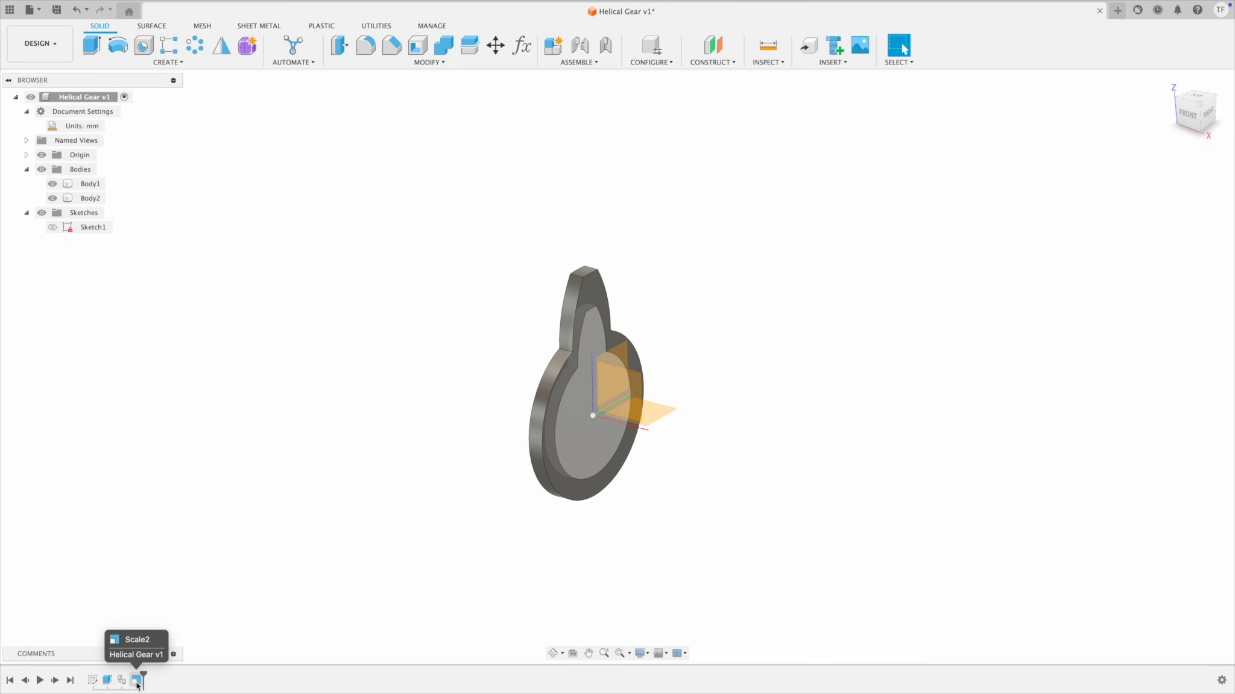
click(138, 681)
key(BackSpace)
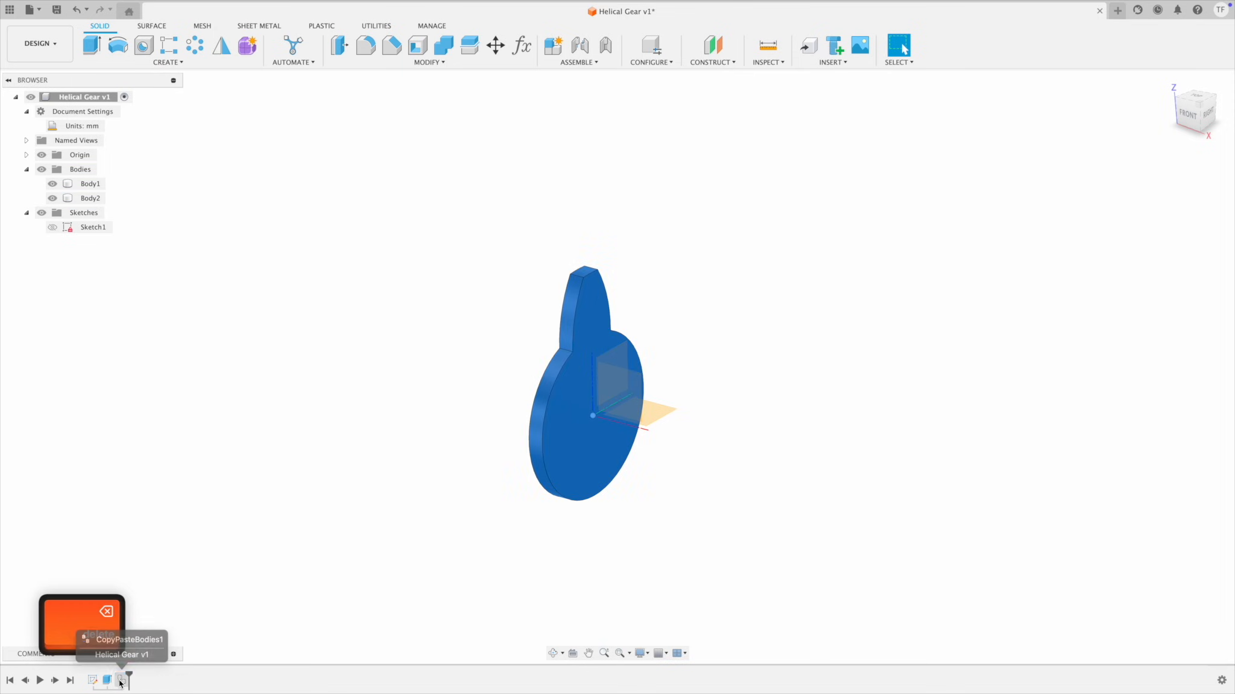
Step: Delete the copy-paste bodies feature from the design history, leaving the original extruded gear body
click(120, 681)
key(BackSpace)
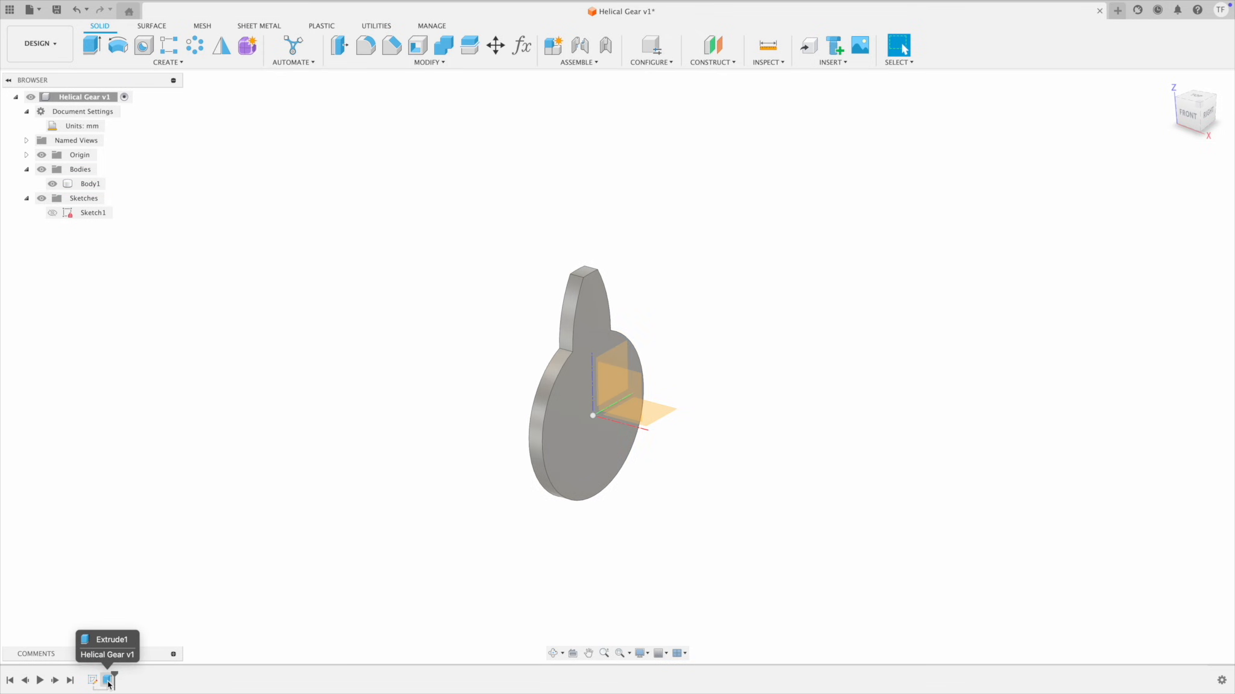
click(108, 680)
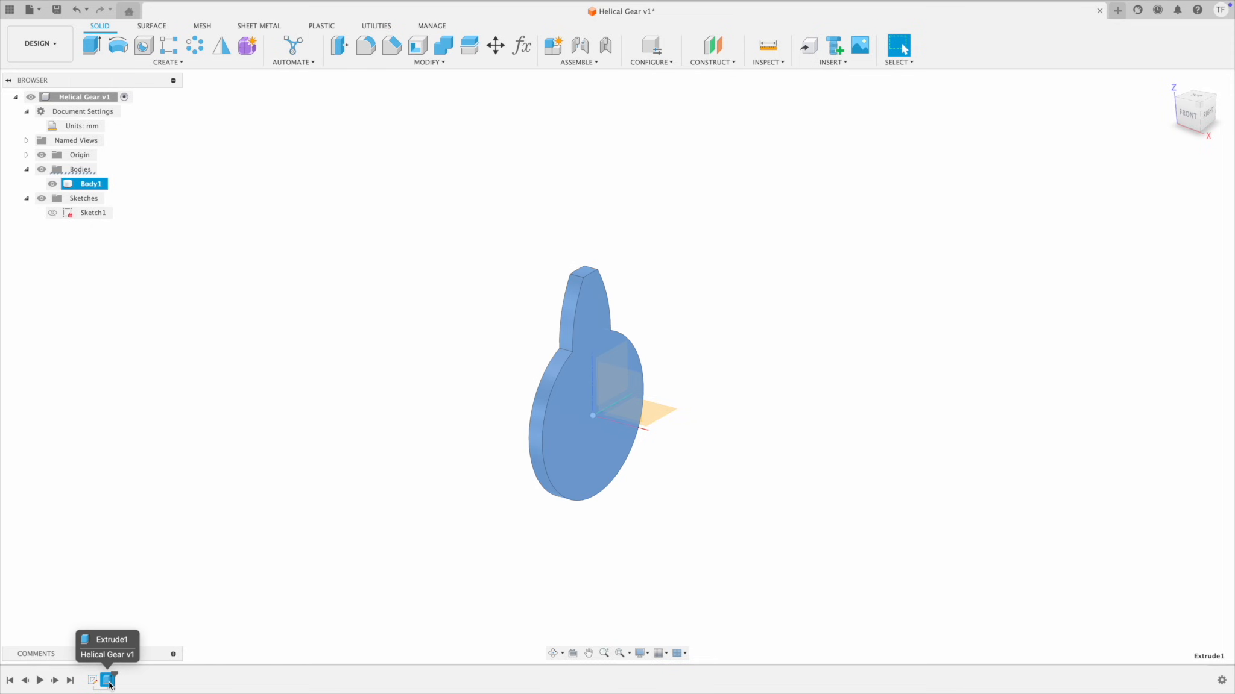
click(196, 402)
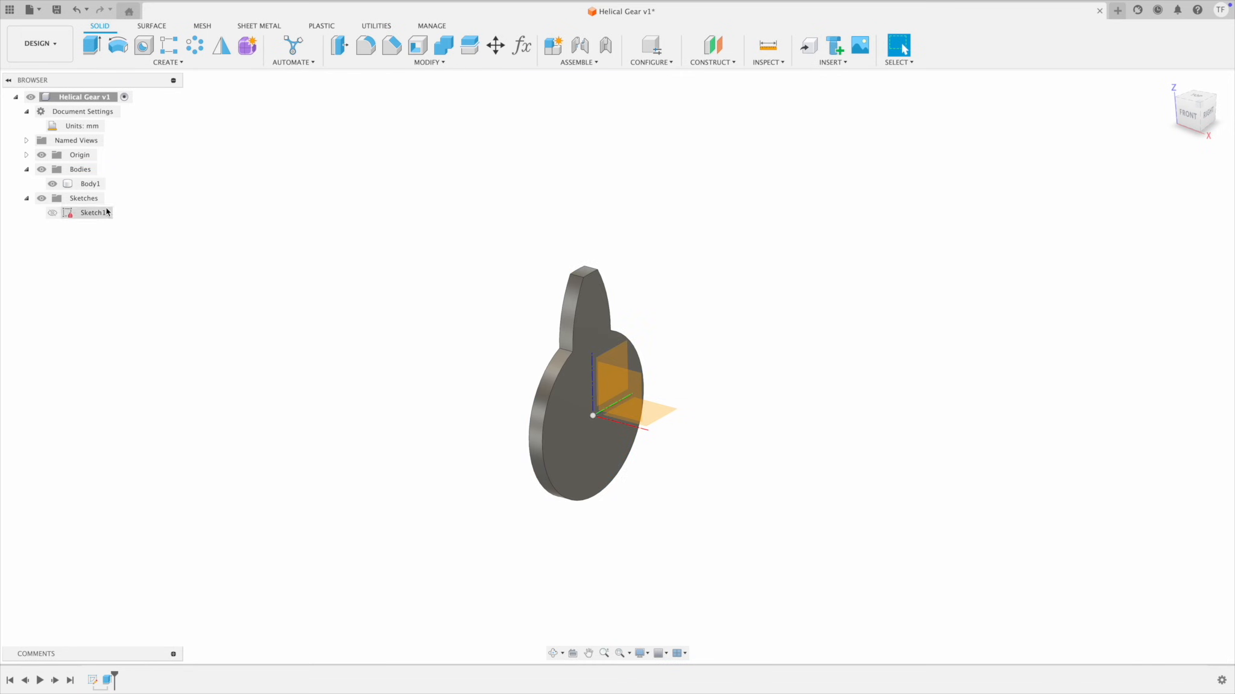
Step: Try to convert the extruded gear body into a component, and remove that conversion from the design history
right_click(85, 189)
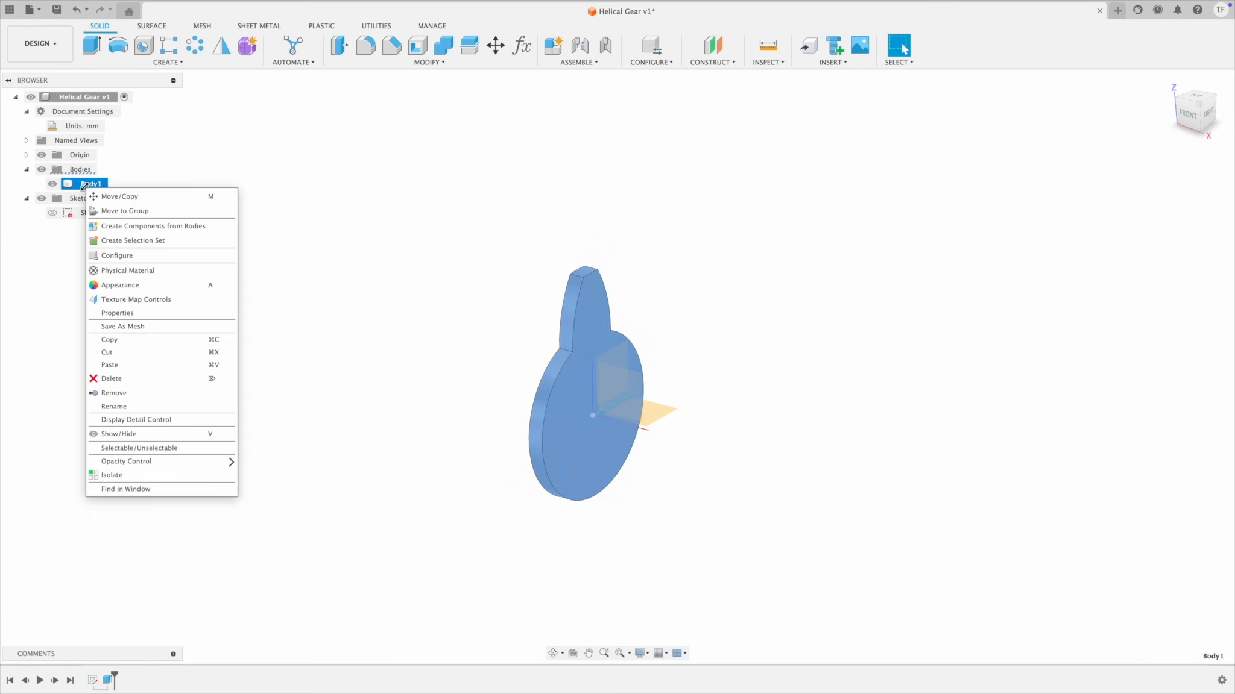
click(144, 226)
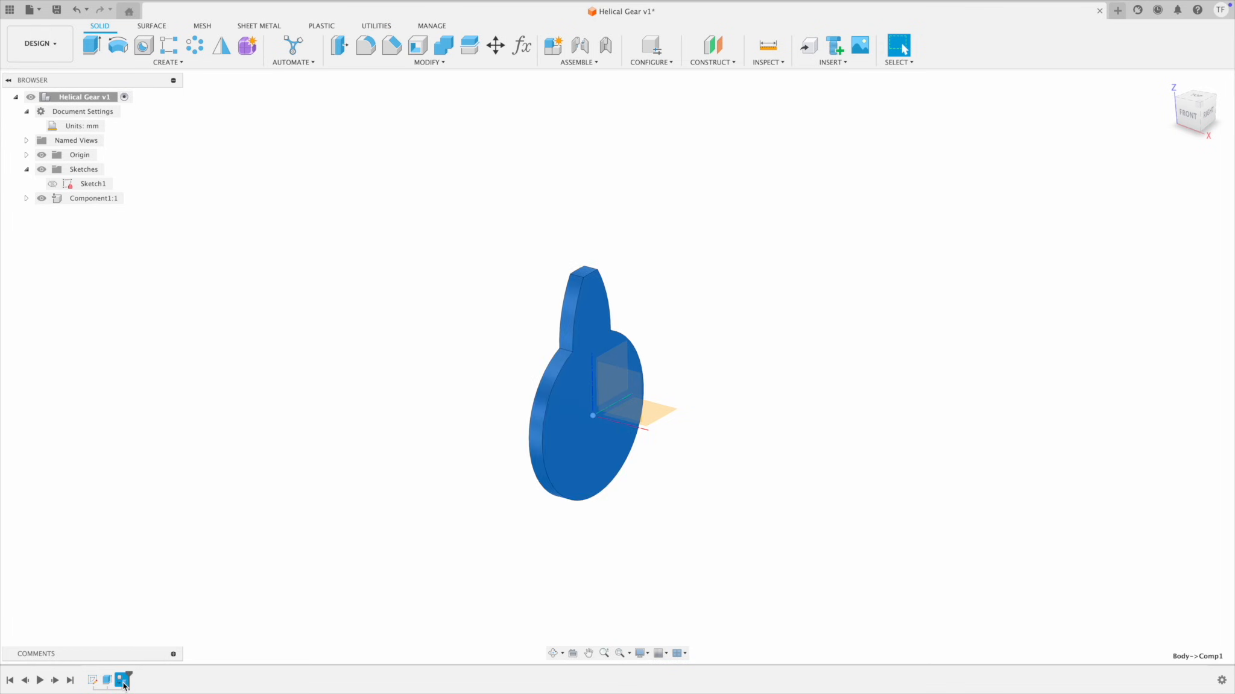
key(ctrl+z)
Step: Delete the gear extrusion from the design history and display only the profile sketch, with the origin hidden
key(ctrl+z)
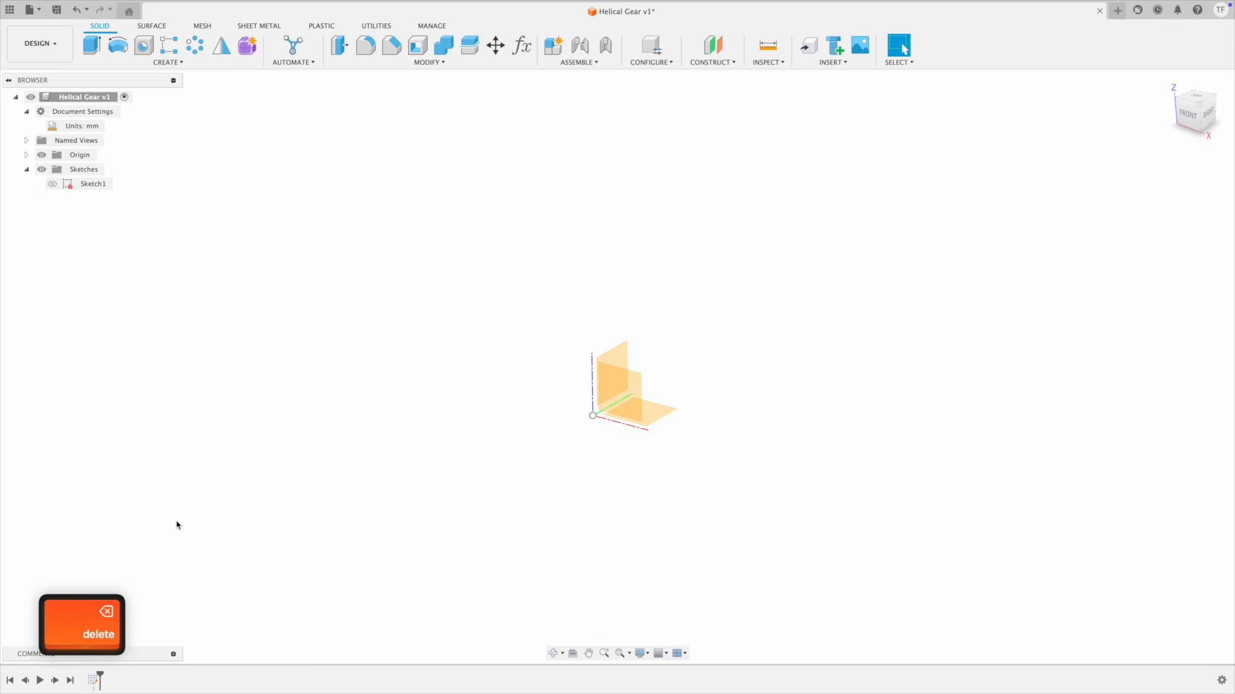
click(51, 184)
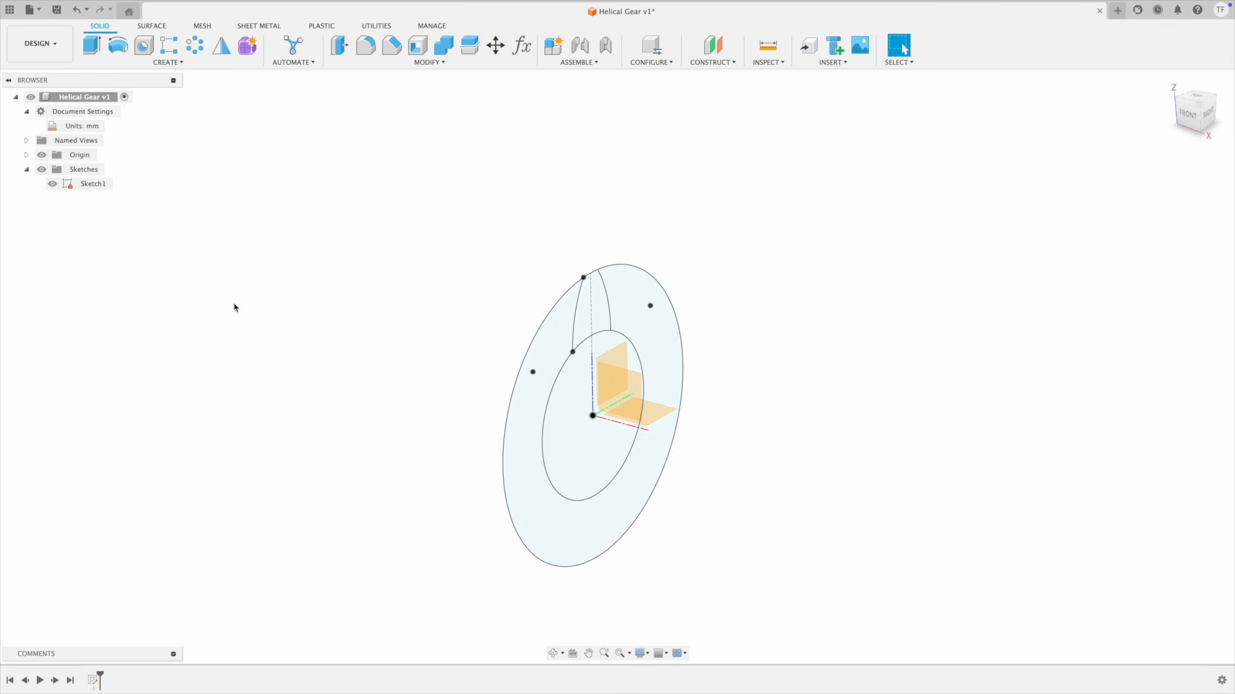
click(42, 154)
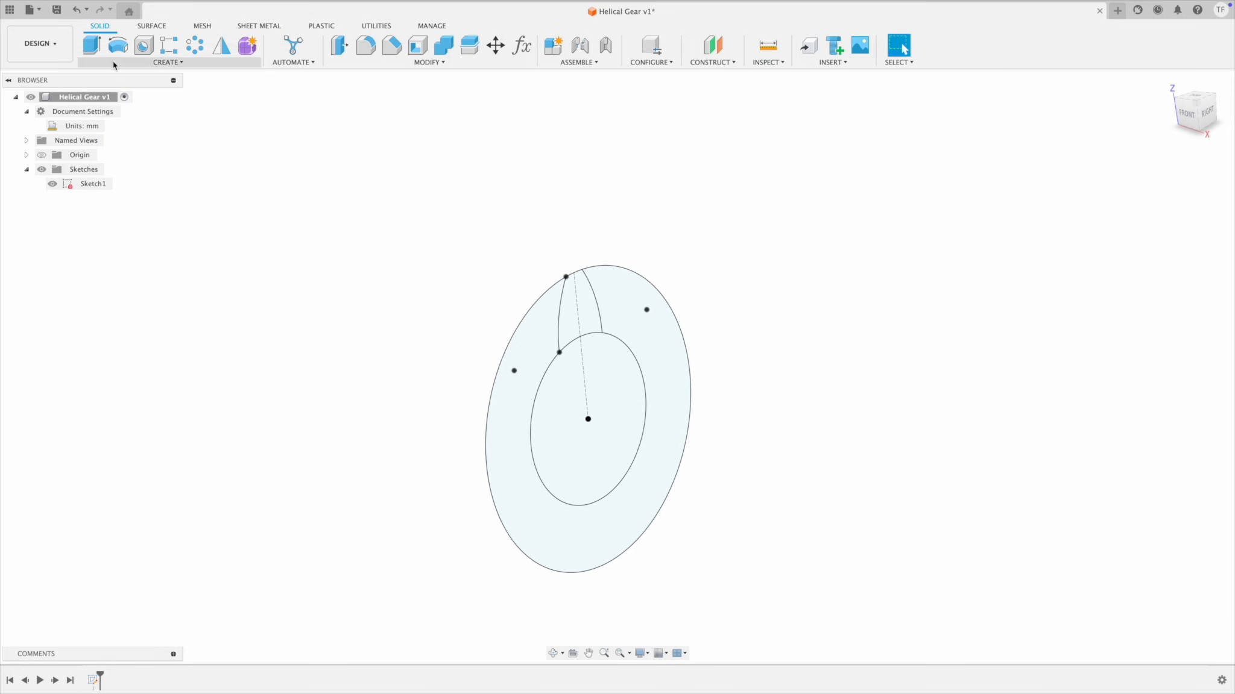
Step: Extrude the tooth and inner circle profiles by -10 mm as a new component and check its features in the design history
click(92, 45)
click(591, 315)
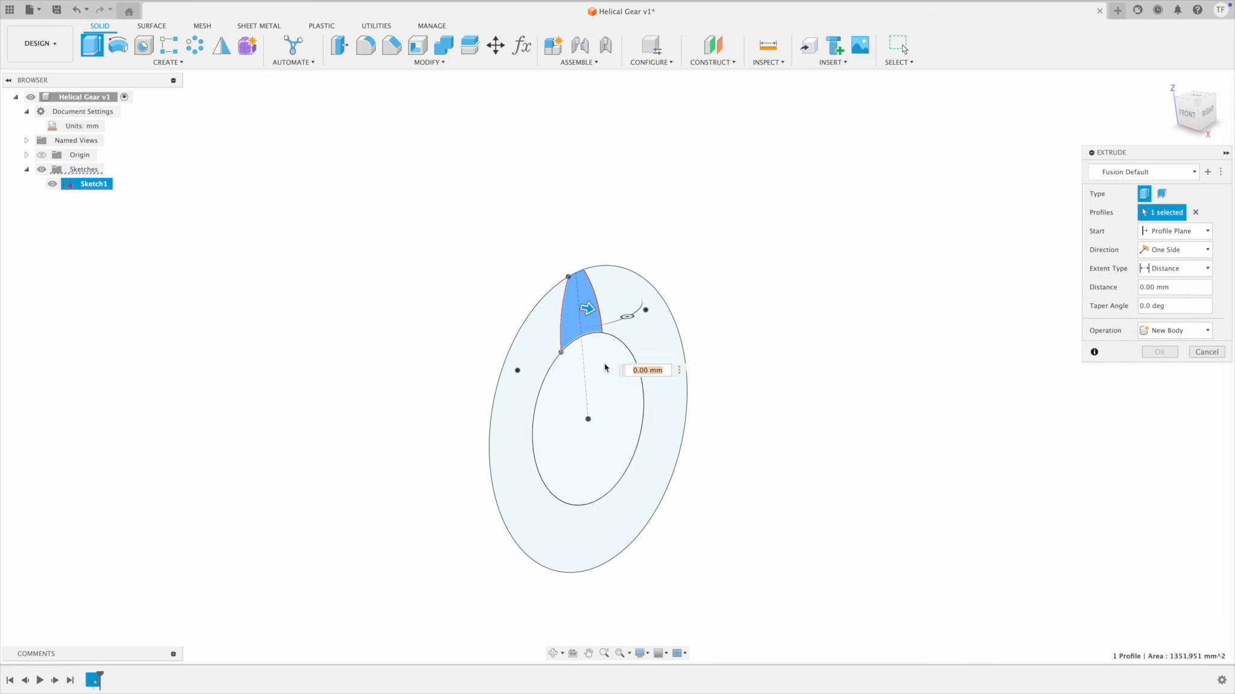
click(608, 393)
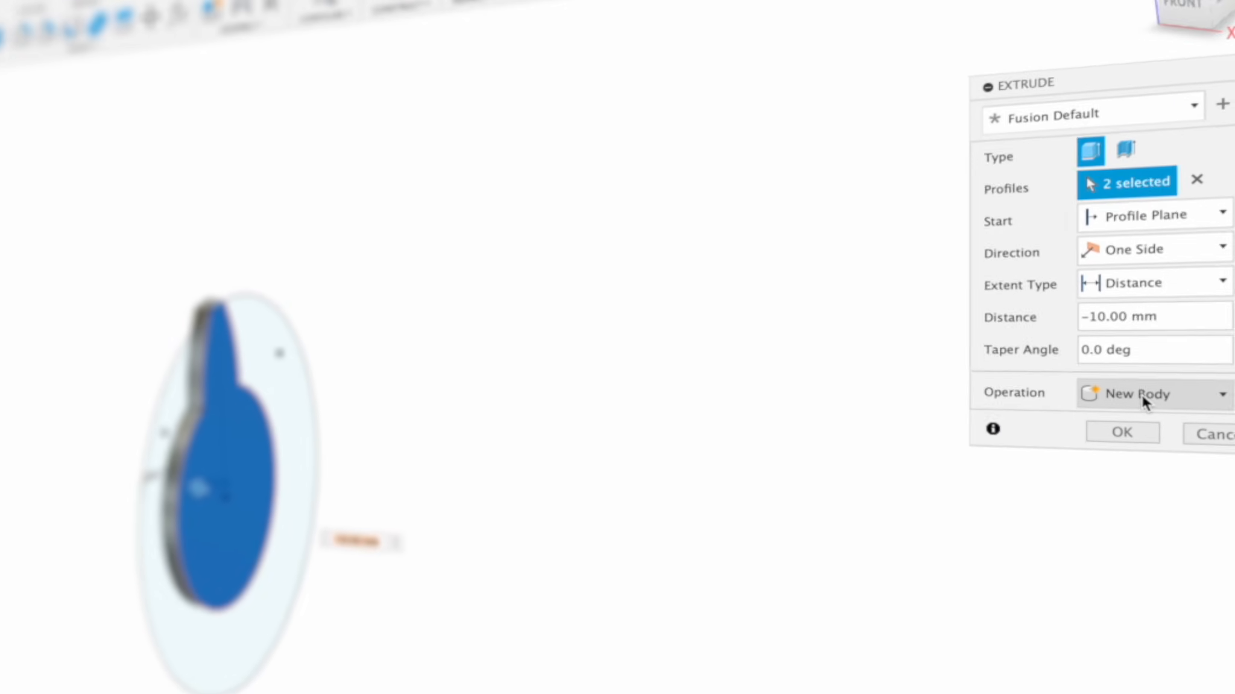
click(1143, 401)
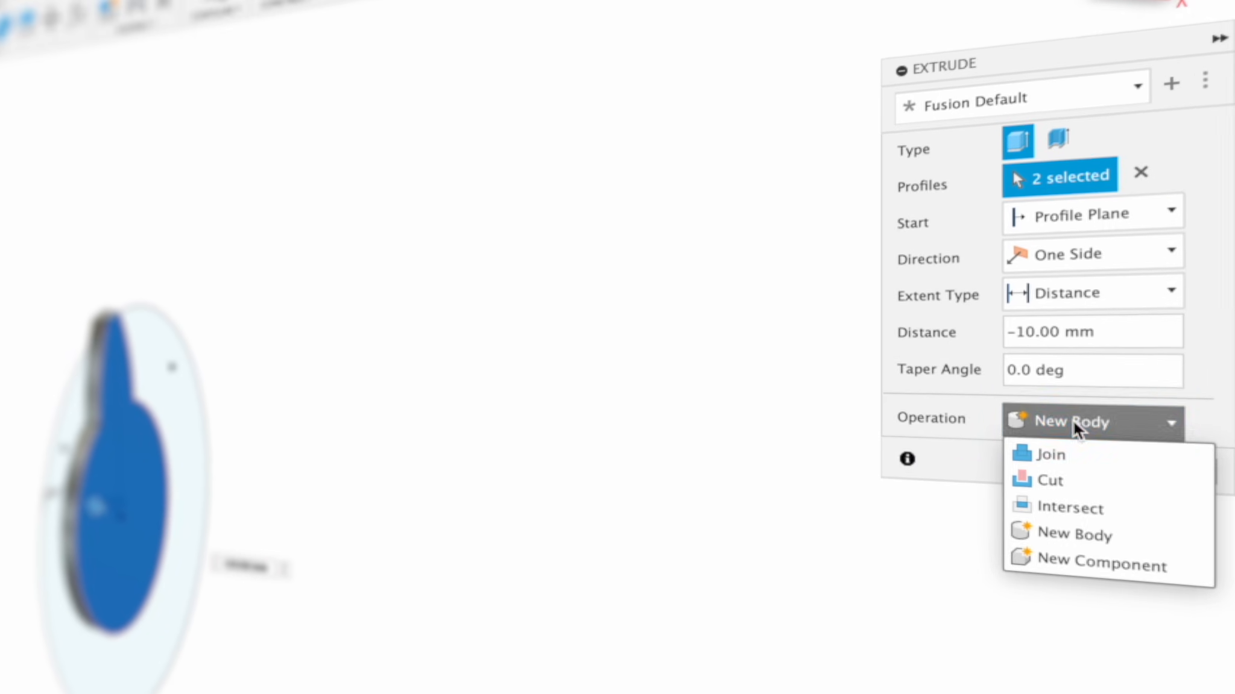
click(1106, 520)
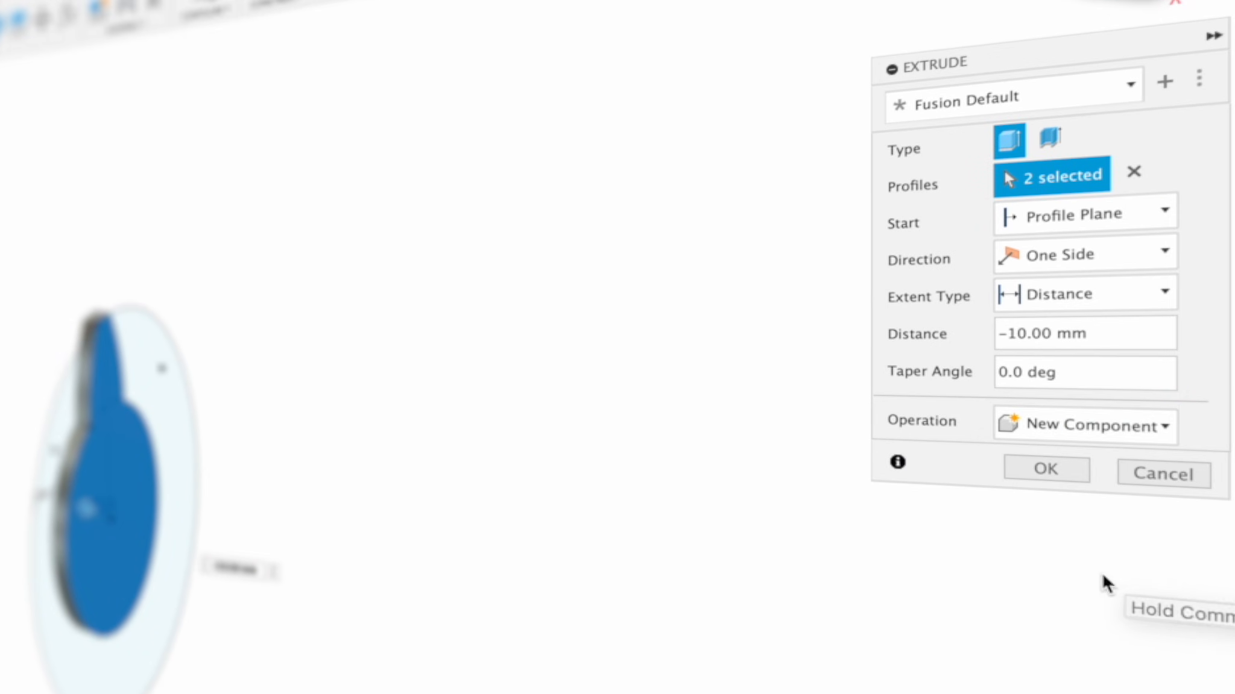
click(1055, 467)
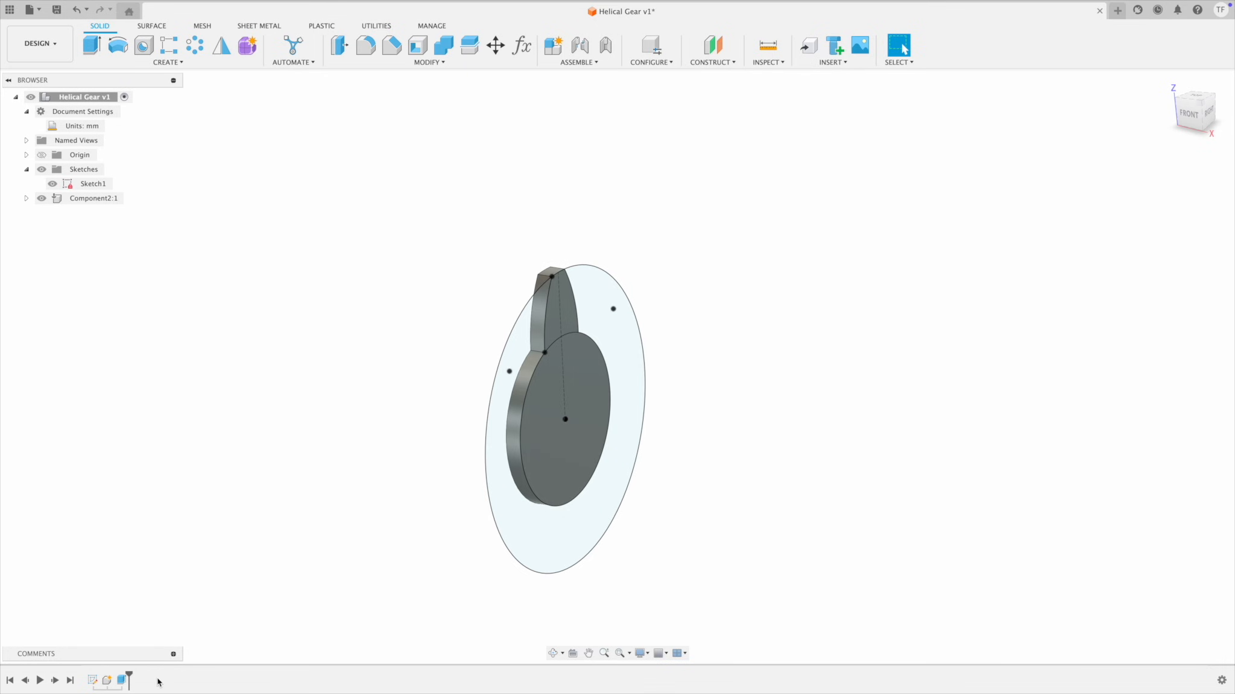
click(93, 682)
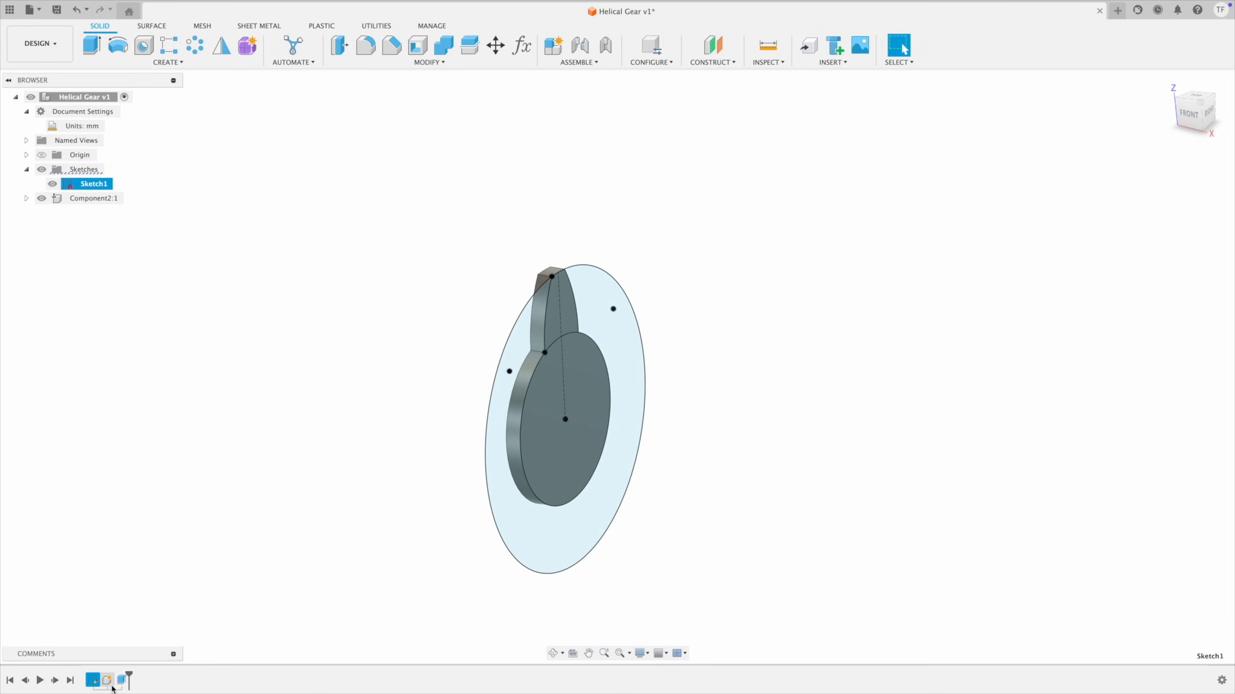
click(109, 683)
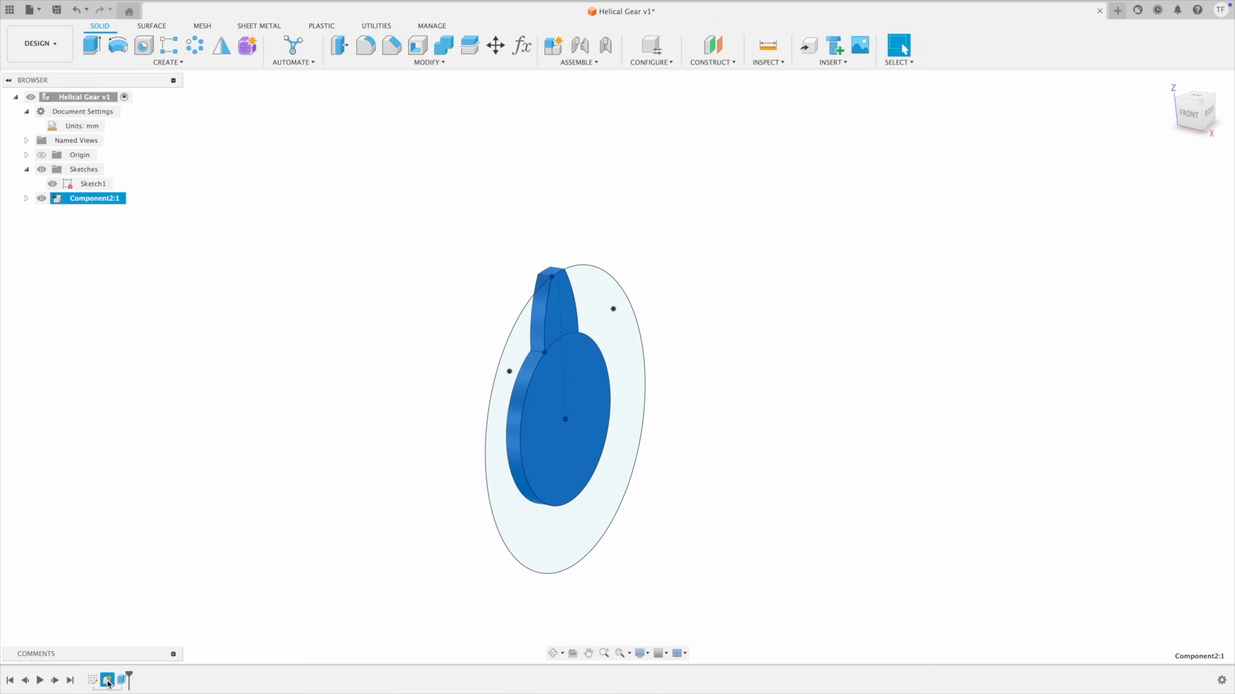
click(122, 680)
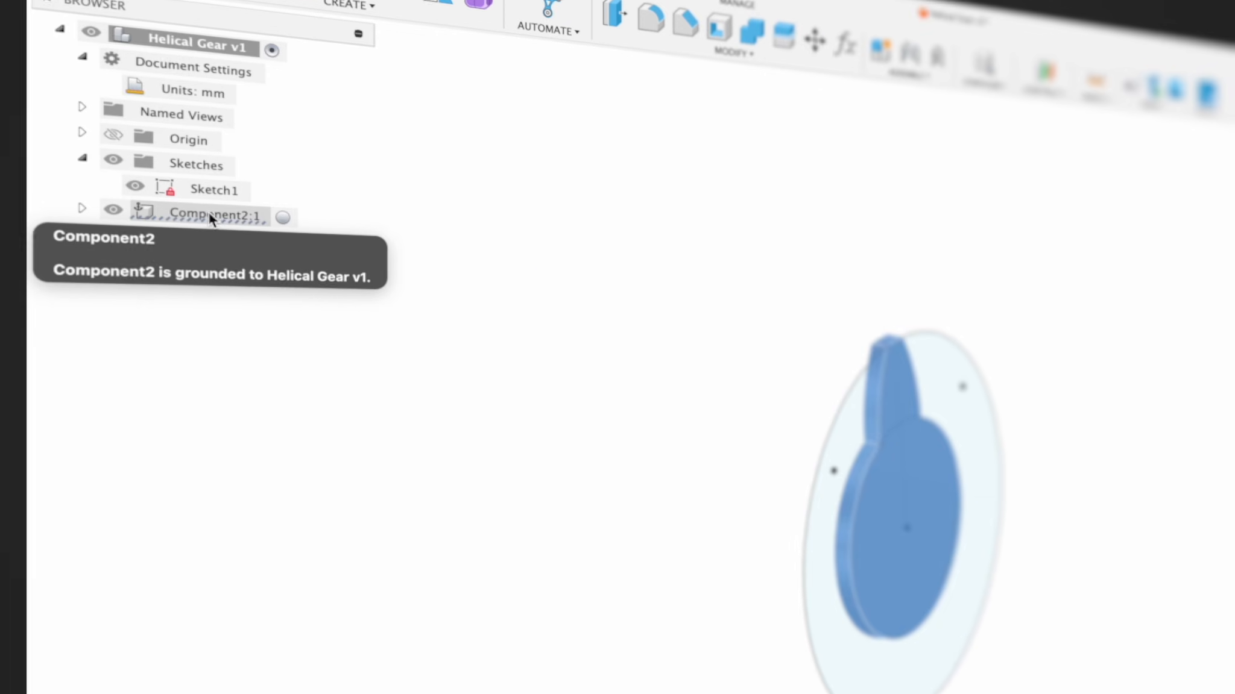
Step: Rename the tooth profile sketch as Helical Gear Profile
click(241, 192)
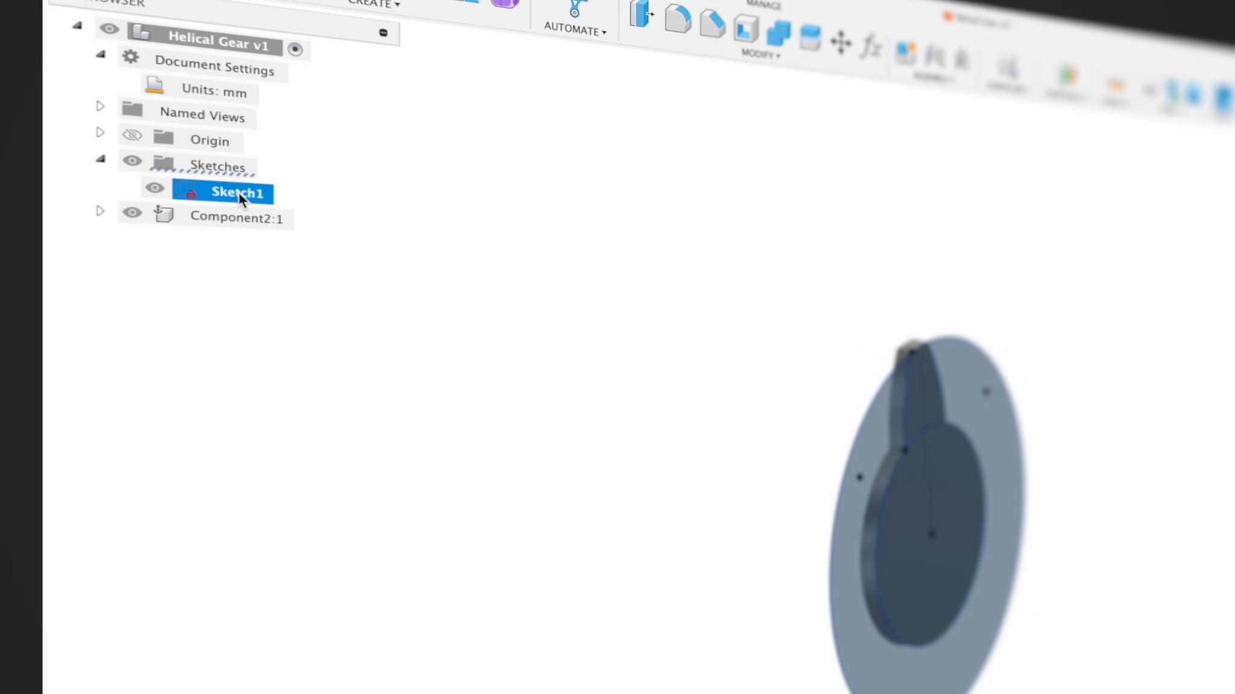
text(H)
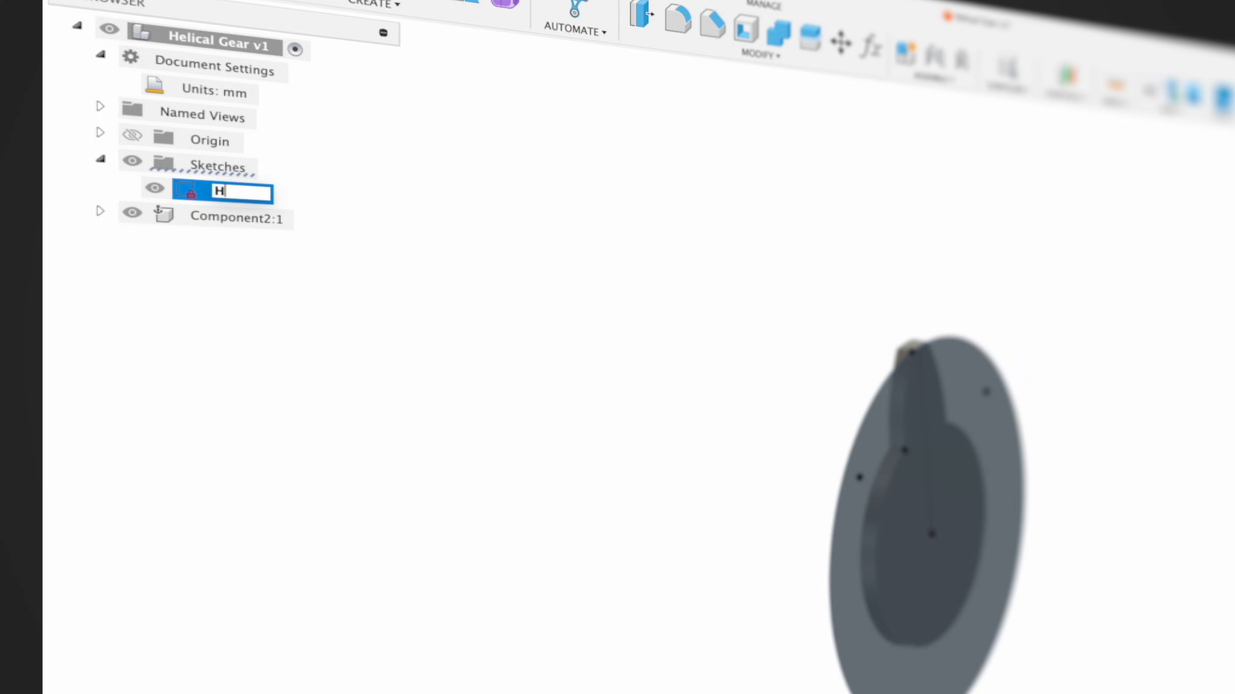
text(elical Gear Profile)
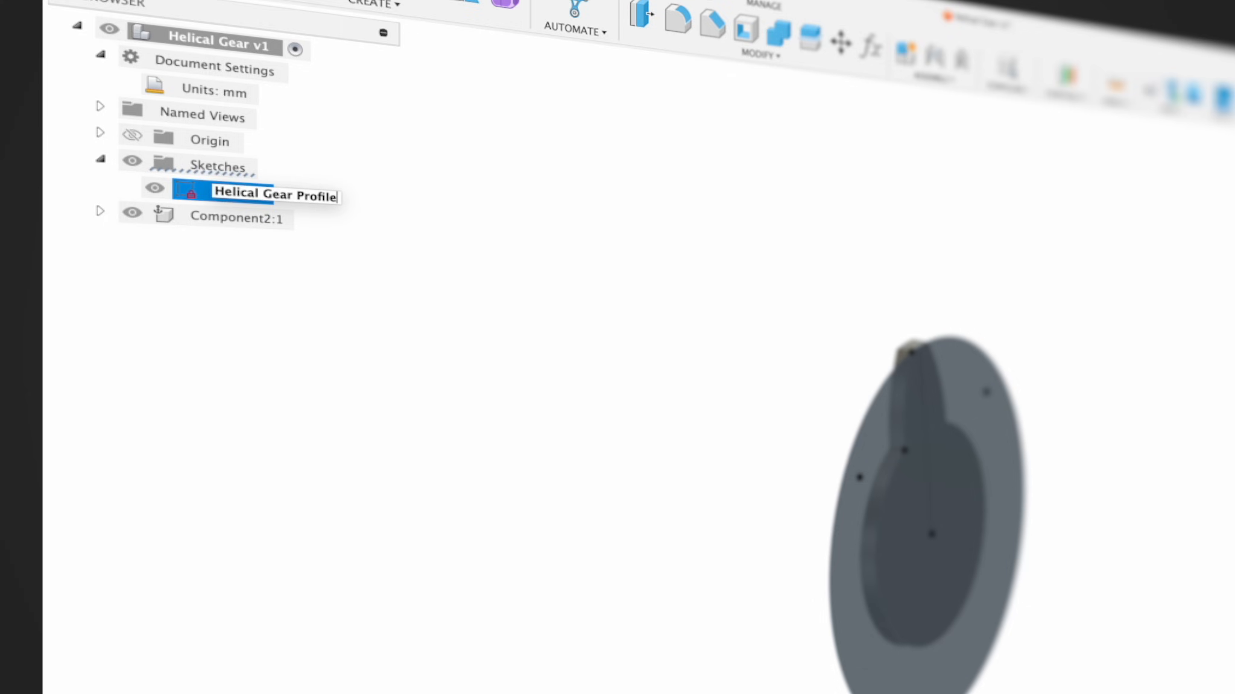
key(Return)
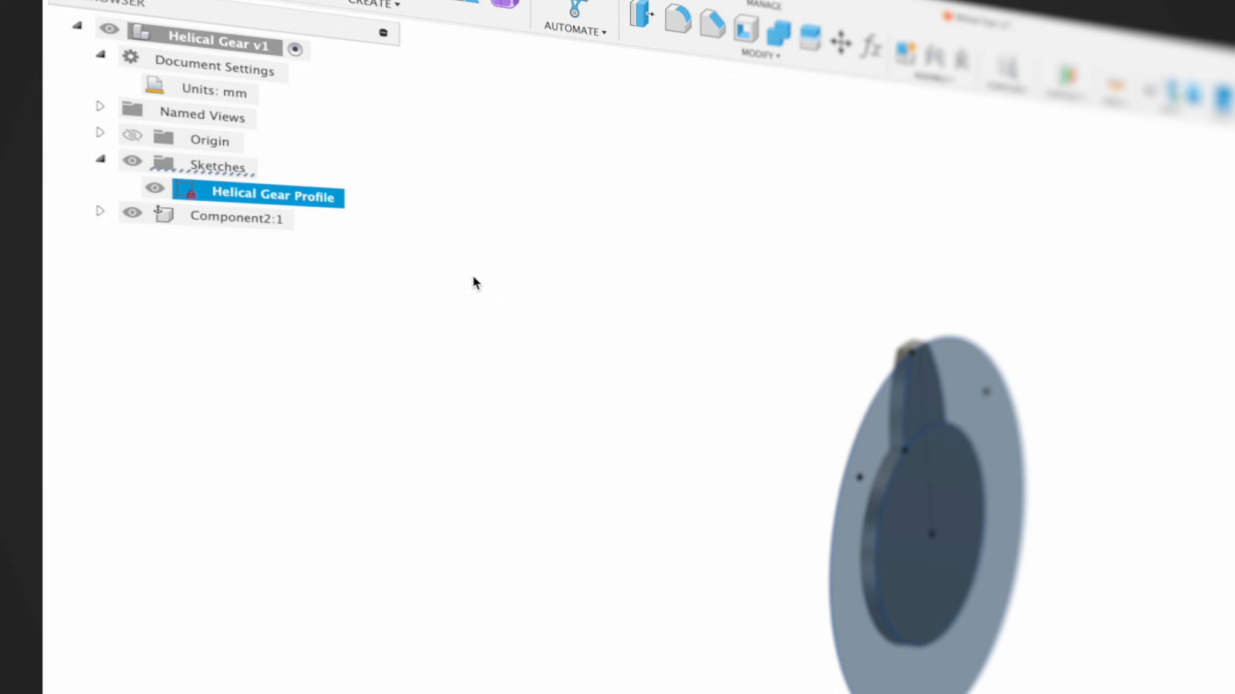
Step: Rename the extruded component as Helical Gear 100 and hide the profile sketch
click(253, 221)
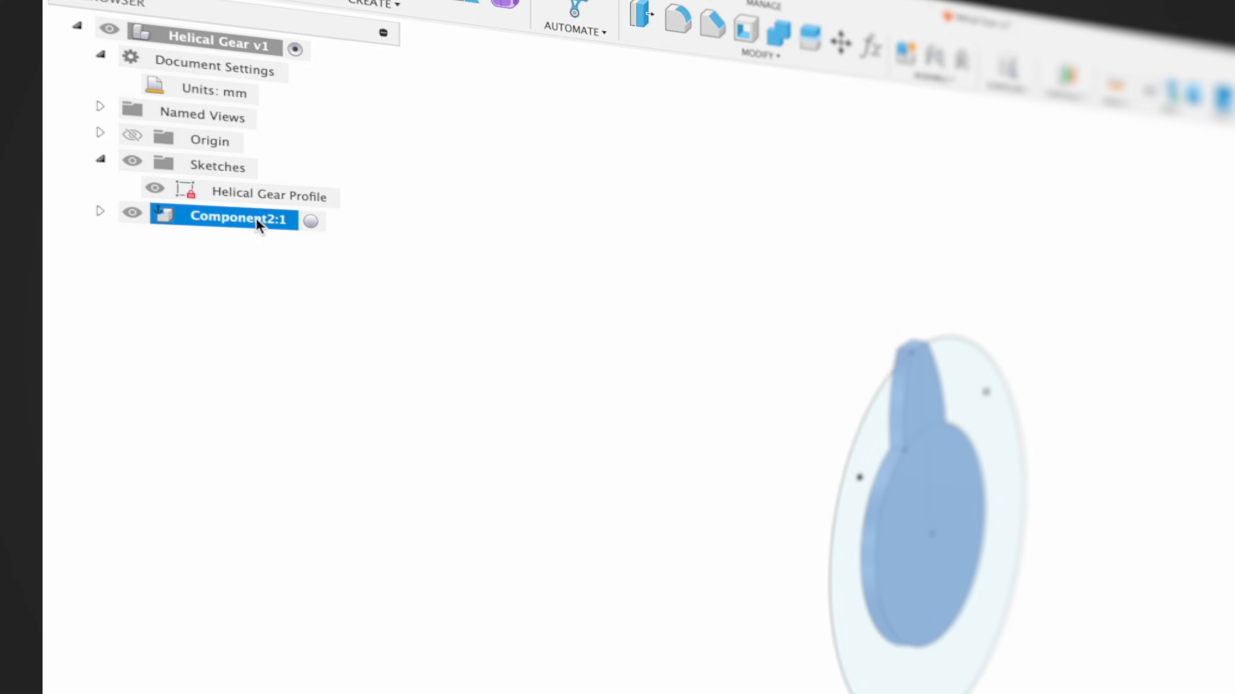
double_click(257, 219)
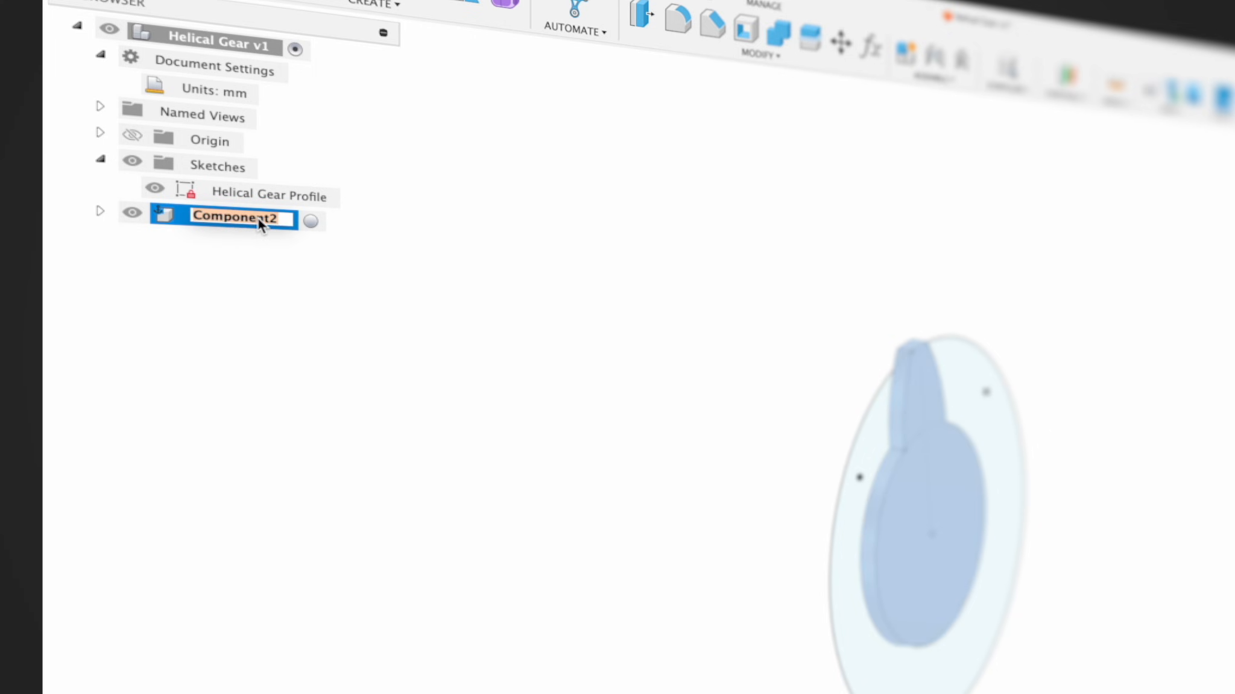
text(Helical Gear 100)
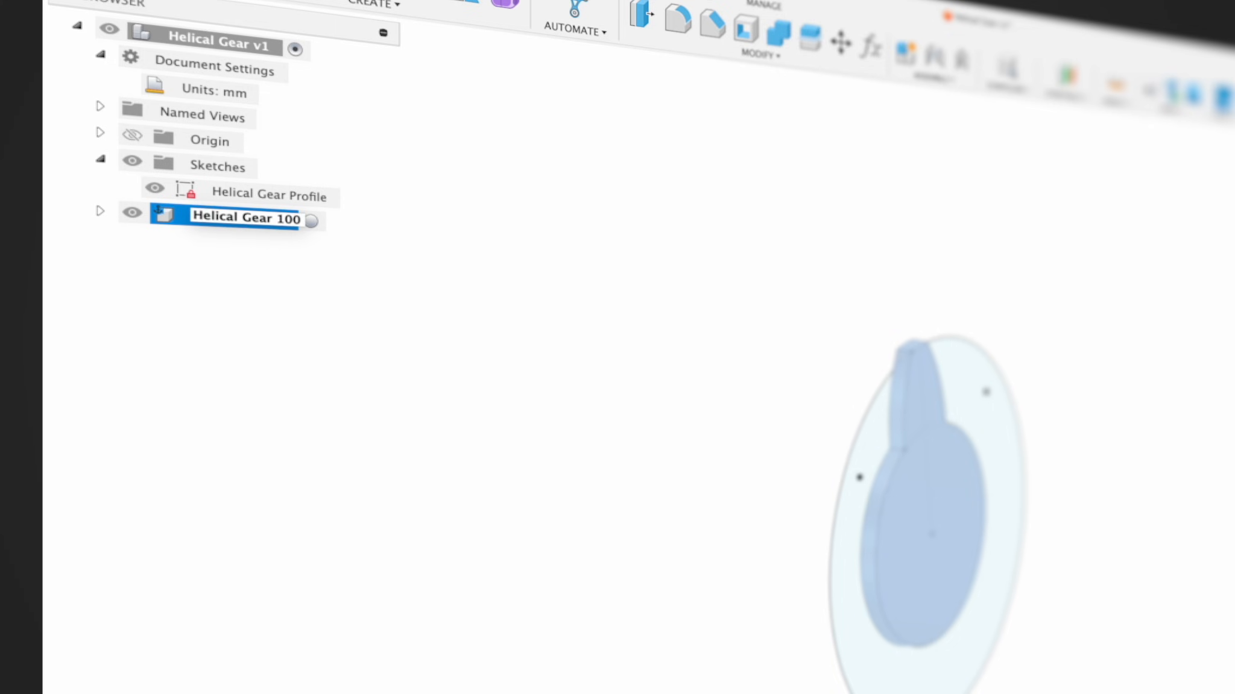
key(Return)
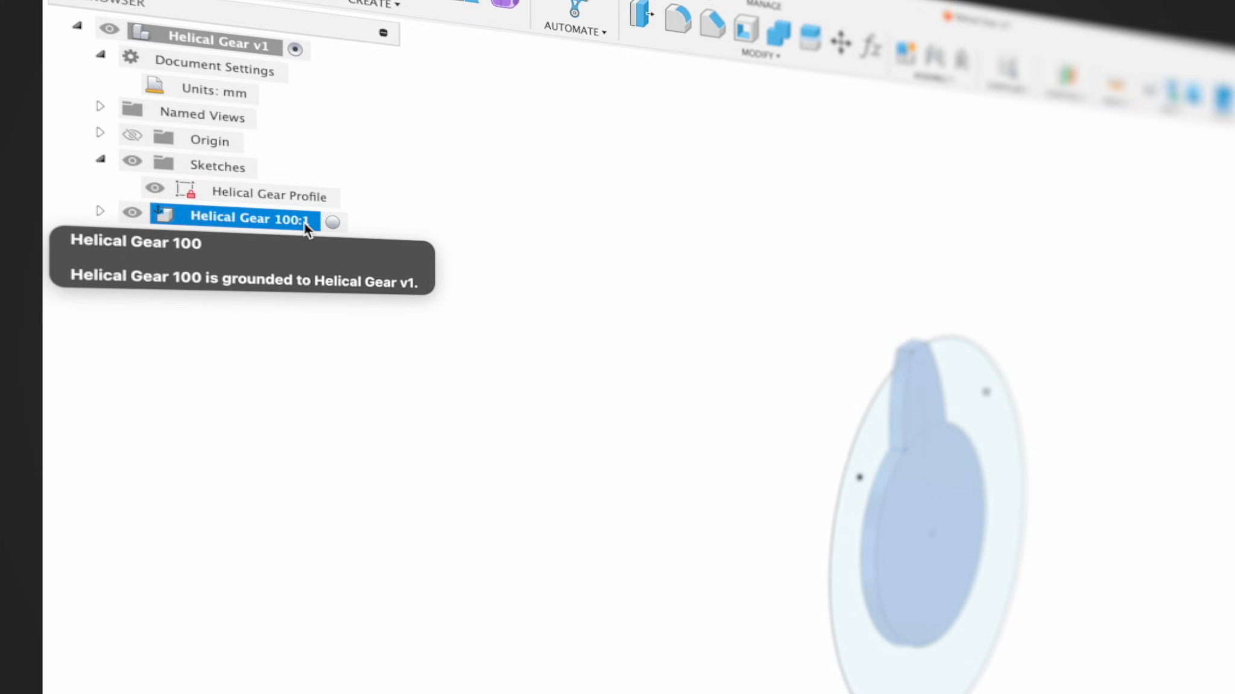
click(432, 391)
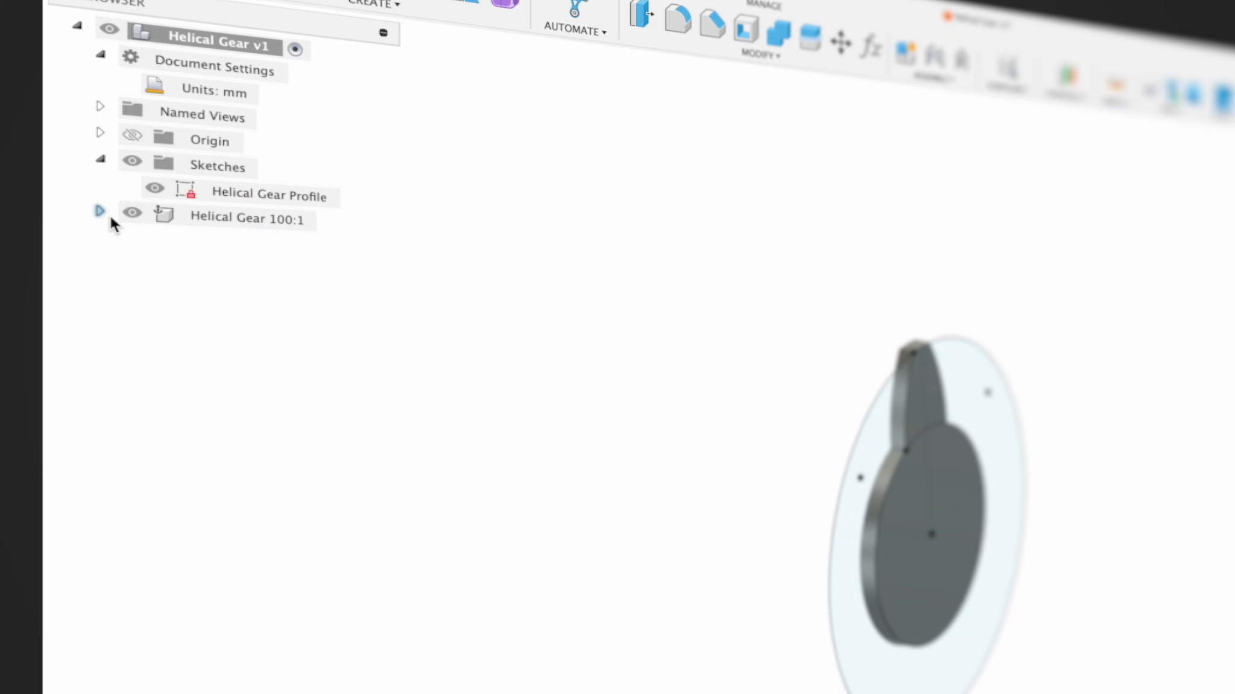
click(155, 189)
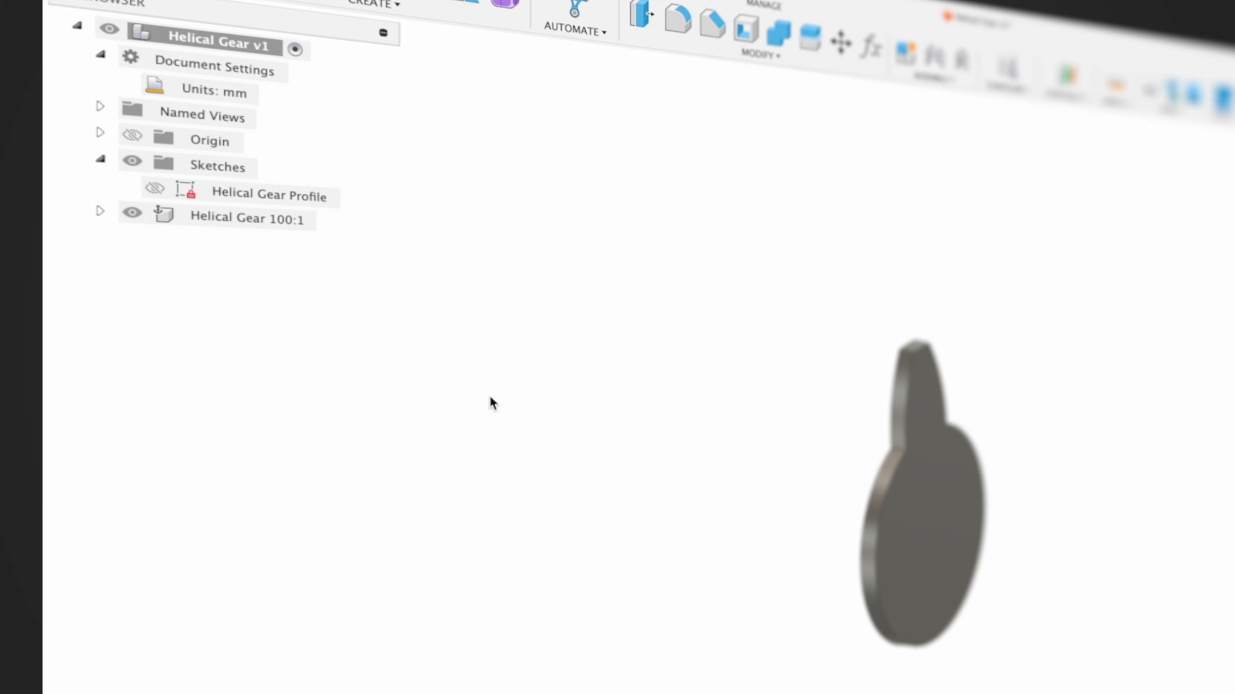
Step: Copy the Helical Gear 100 component and paste it into the top-level design as a linked instance, offset -110 mm along X
right_click(239, 221)
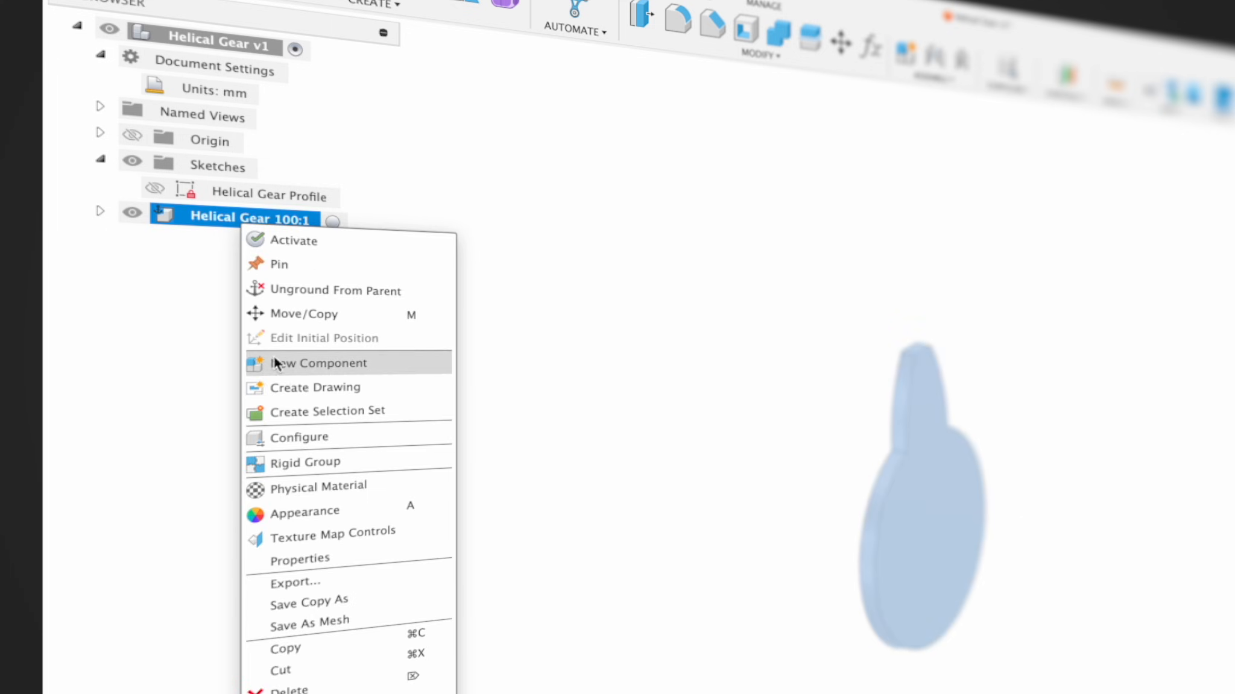
click(328, 649)
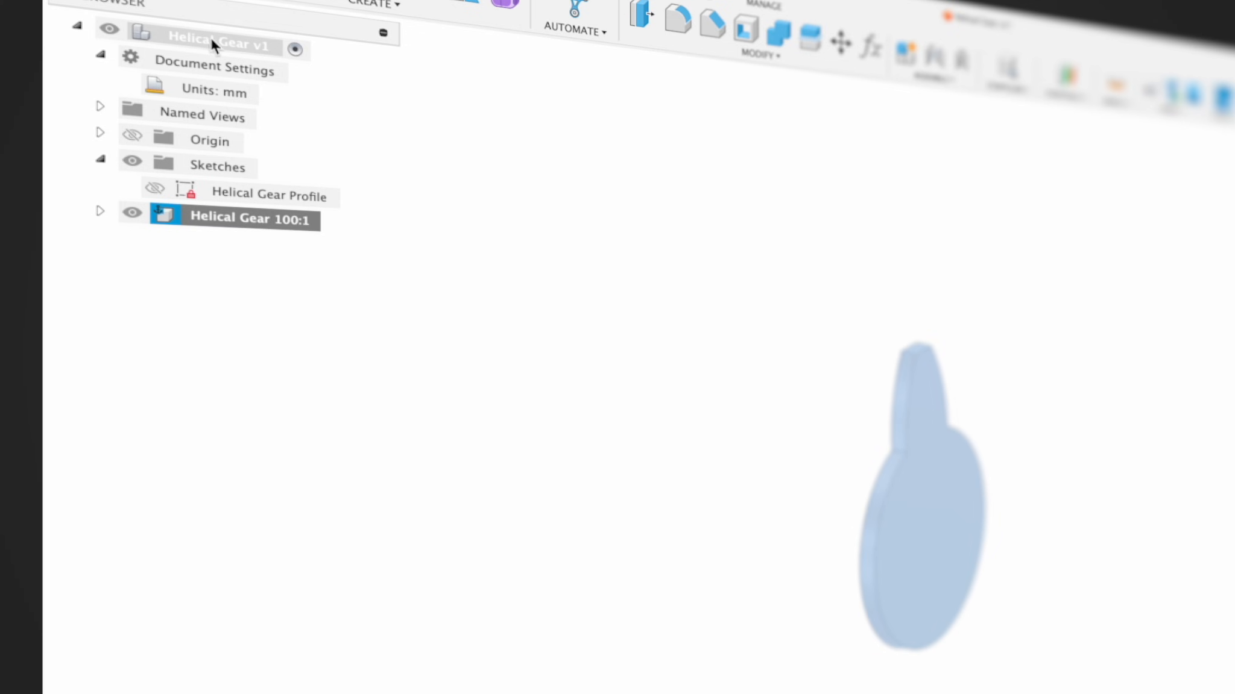
right_click(263, 54)
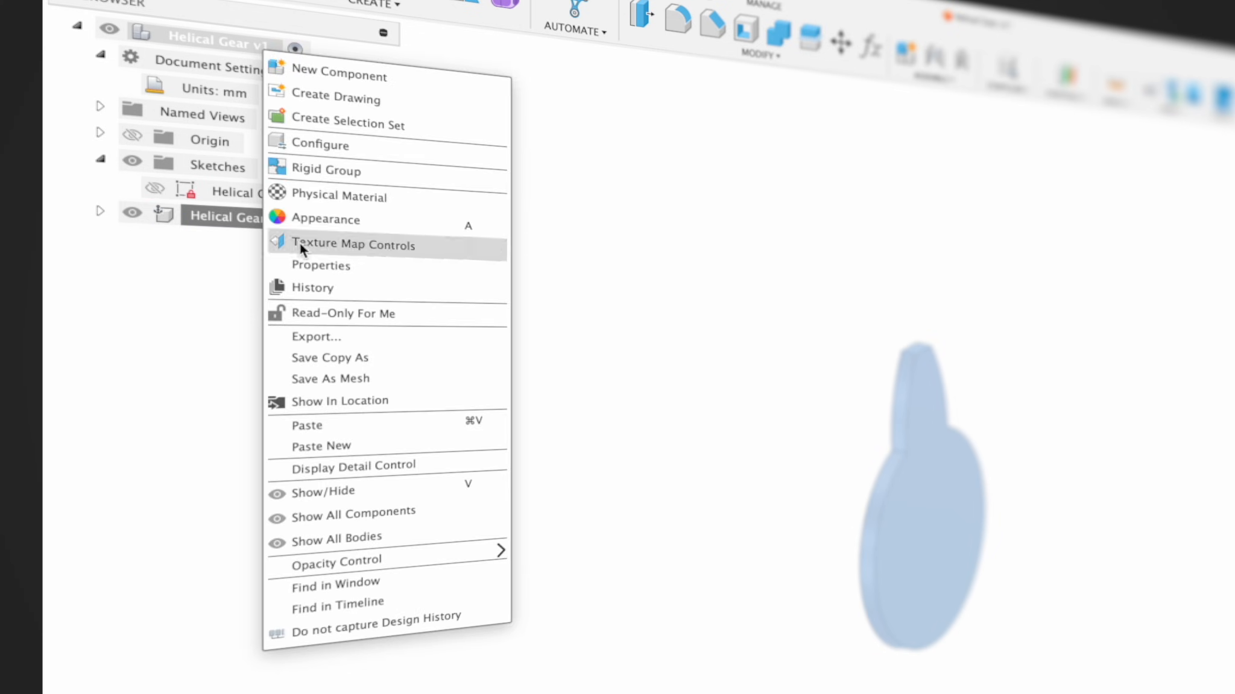
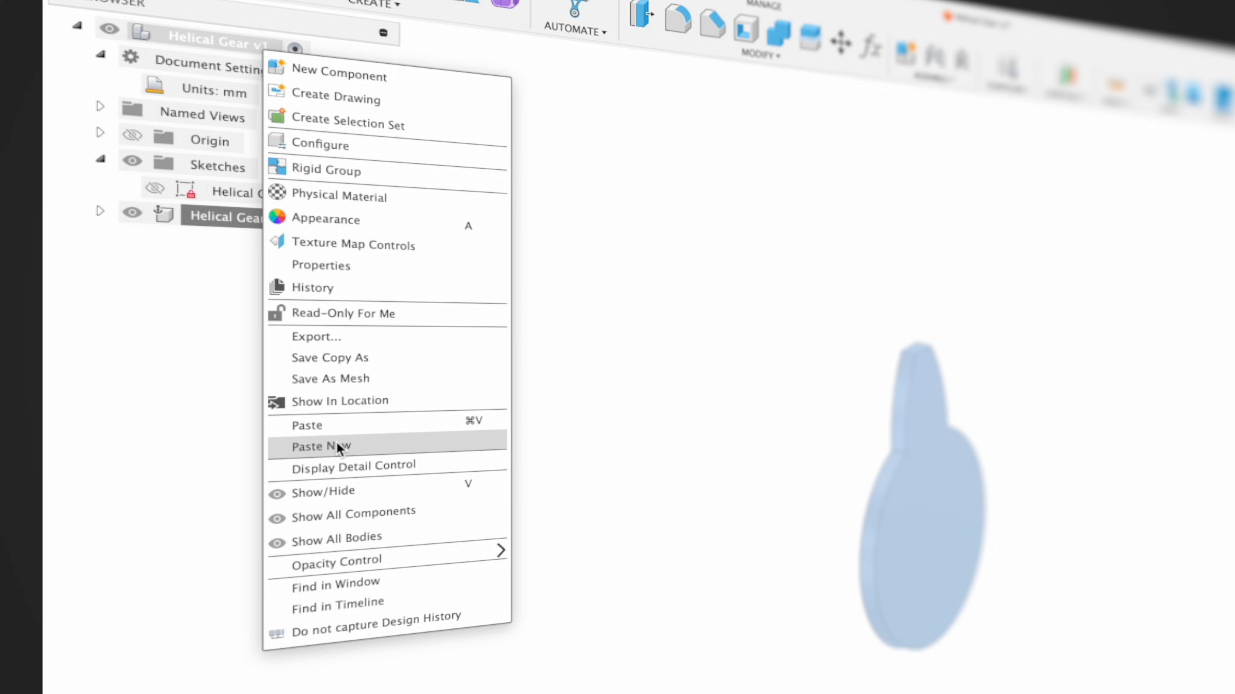
click(331, 428)
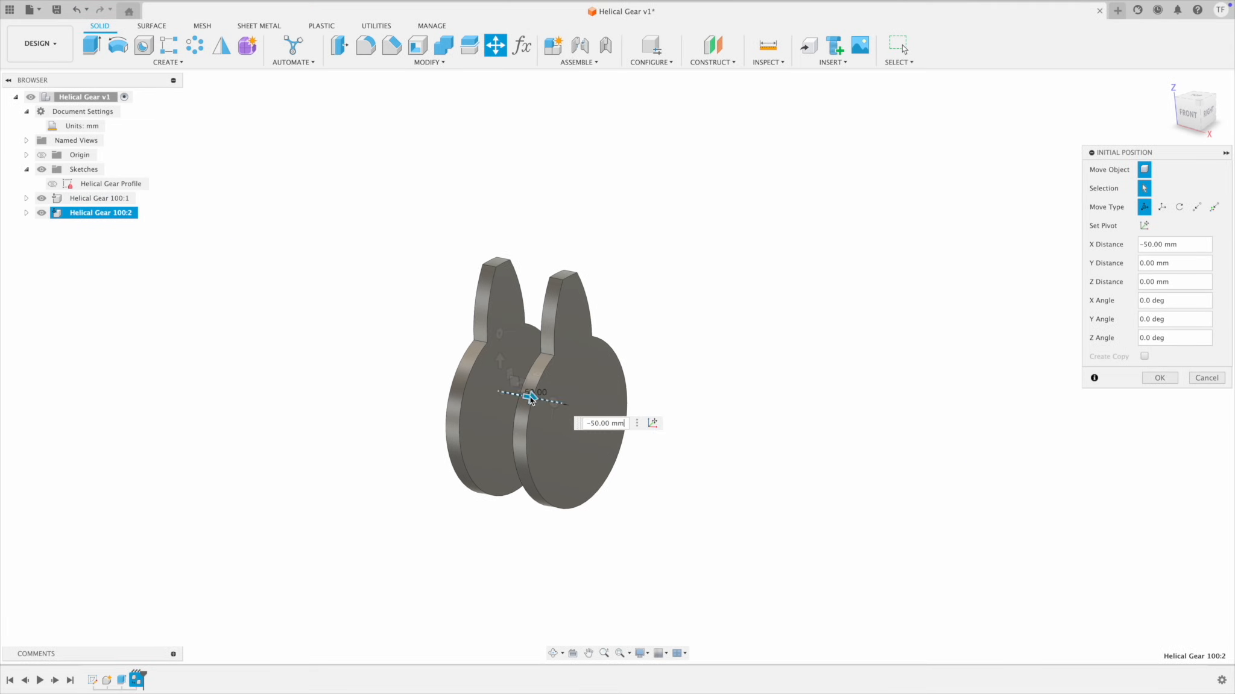
drag(529, 398, 456, 383)
click(1159, 378)
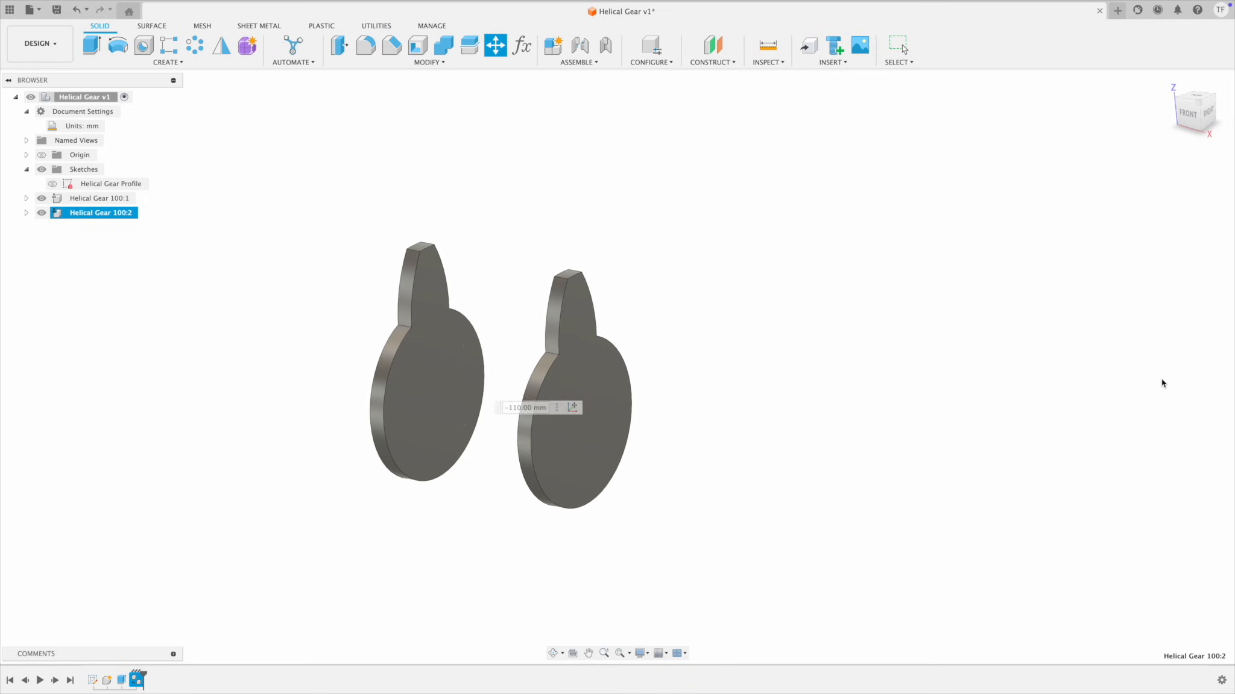
Step: Try to scale the offset linked gear instance uniformly by a factor of 0.889
shift+middle_drag(505, 372, 430, 401)
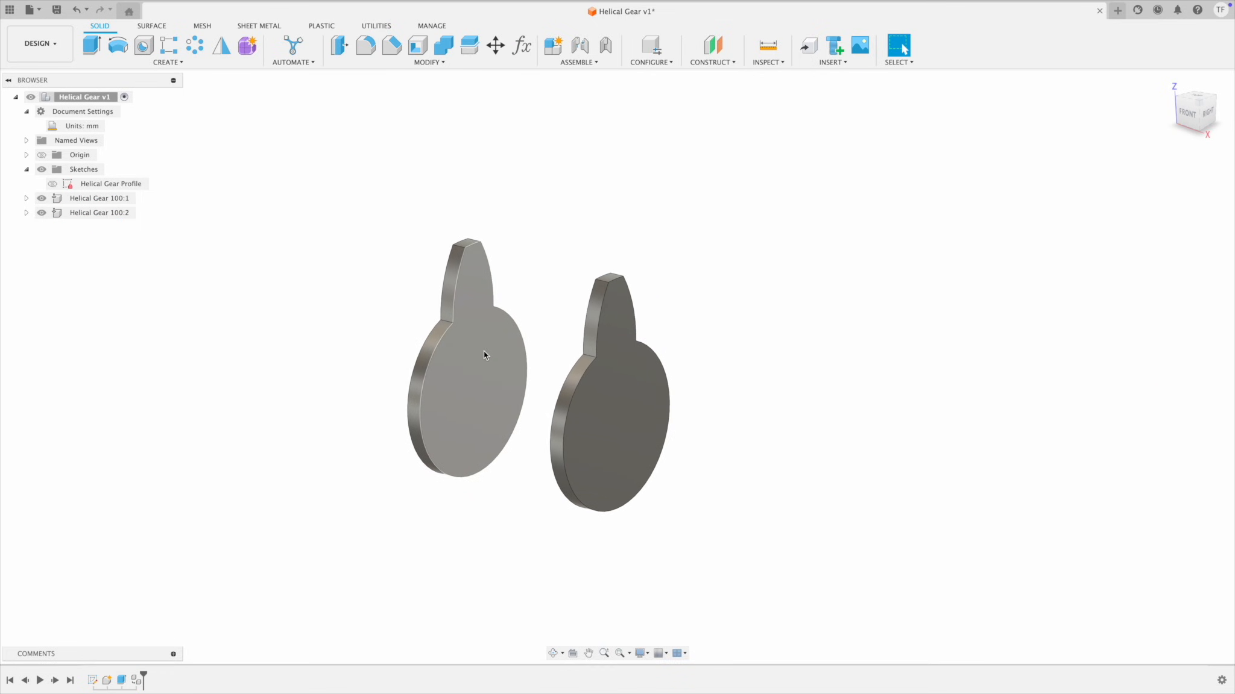
text(sscal)
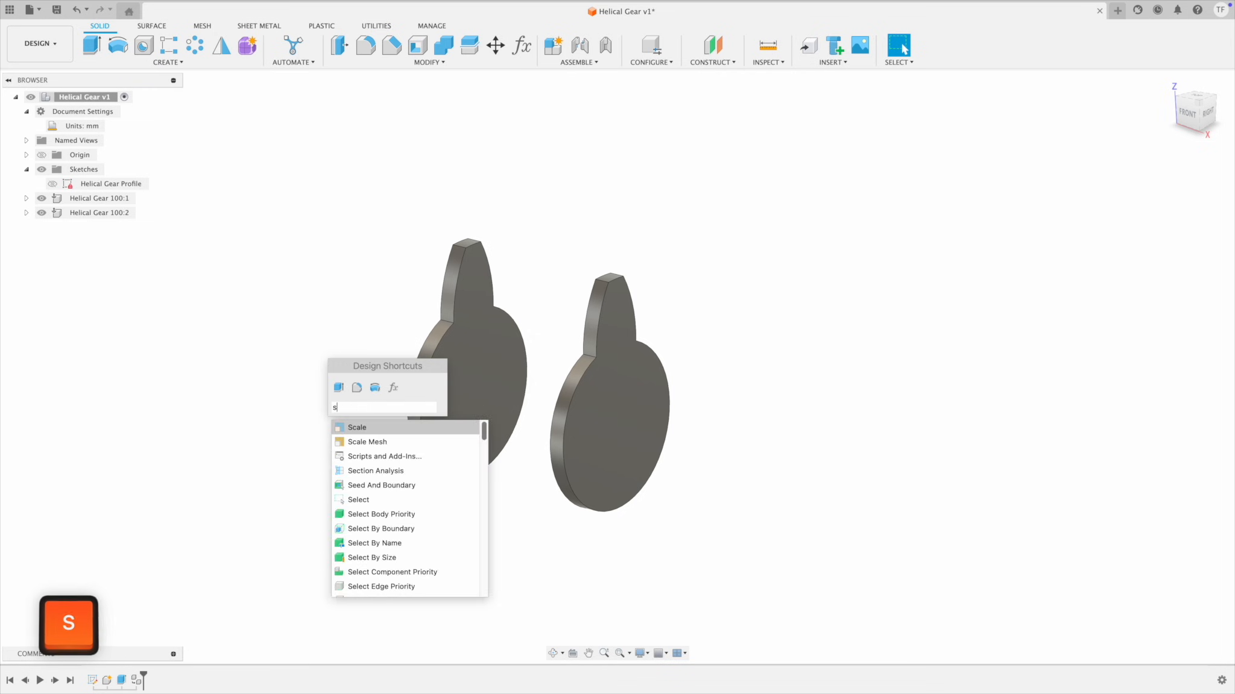
key(Return)
click(454, 350)
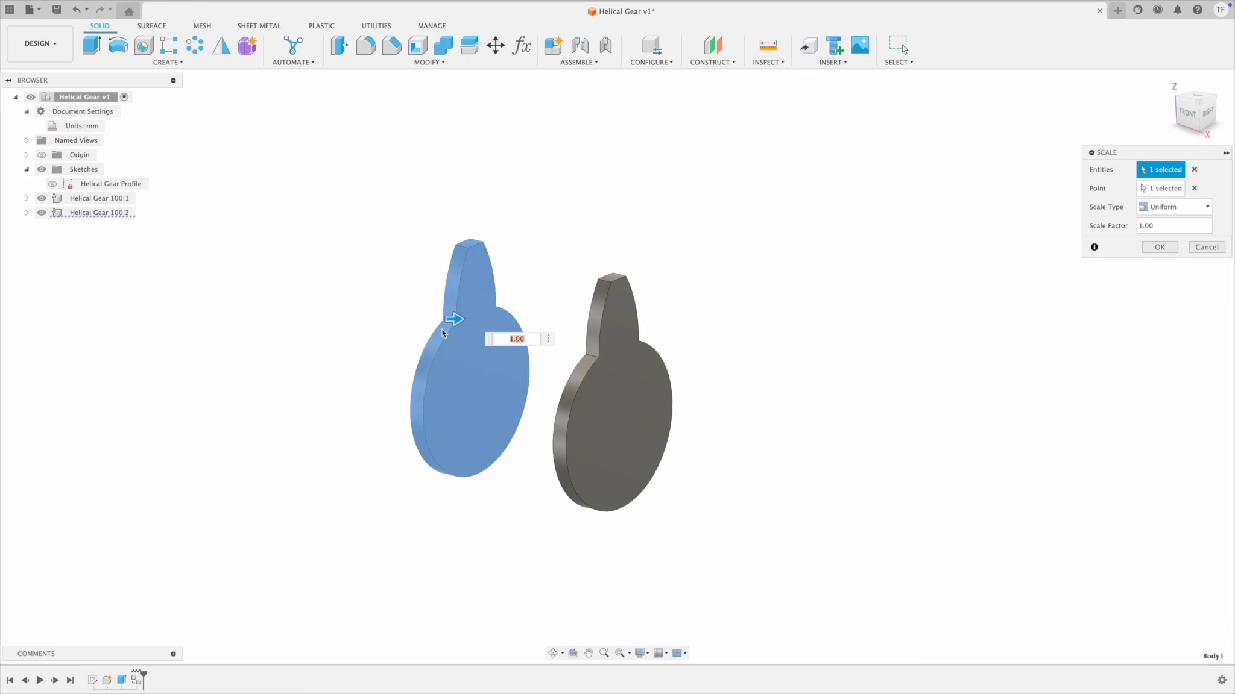
mouse_move(459, 319)
mouse_down()
mouse_move(433, 320)
mouse_move(458, 317)
mouse_up()
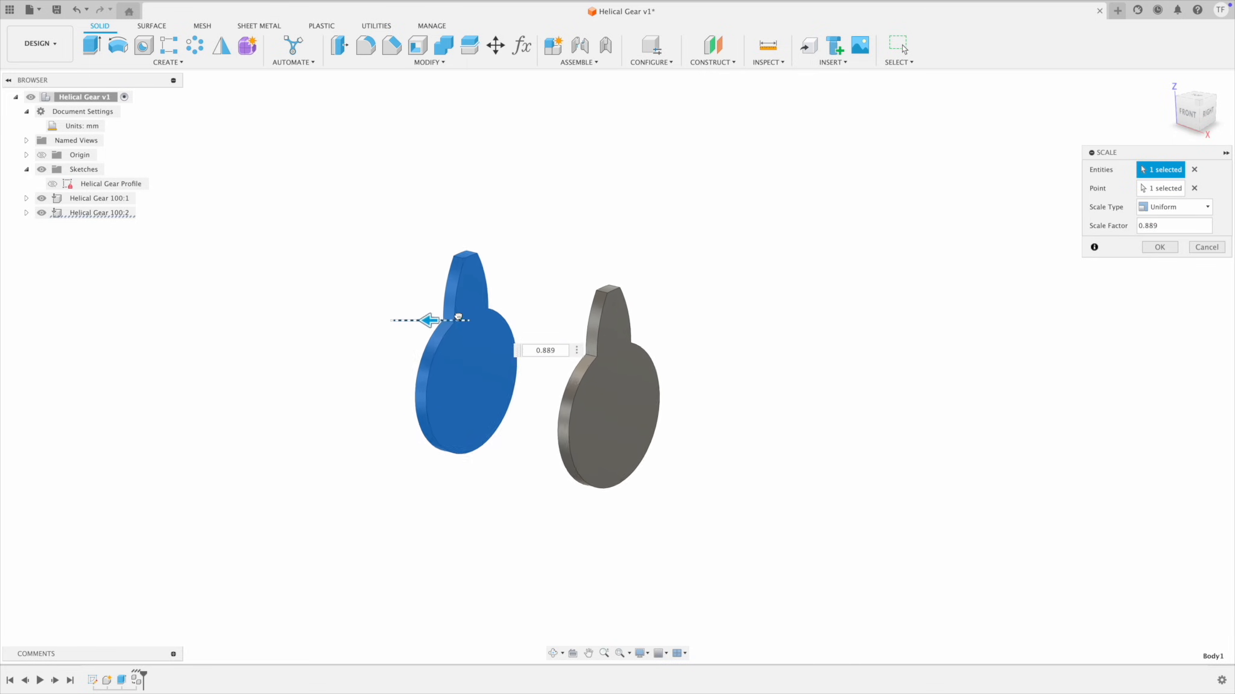
click(1206, 247)
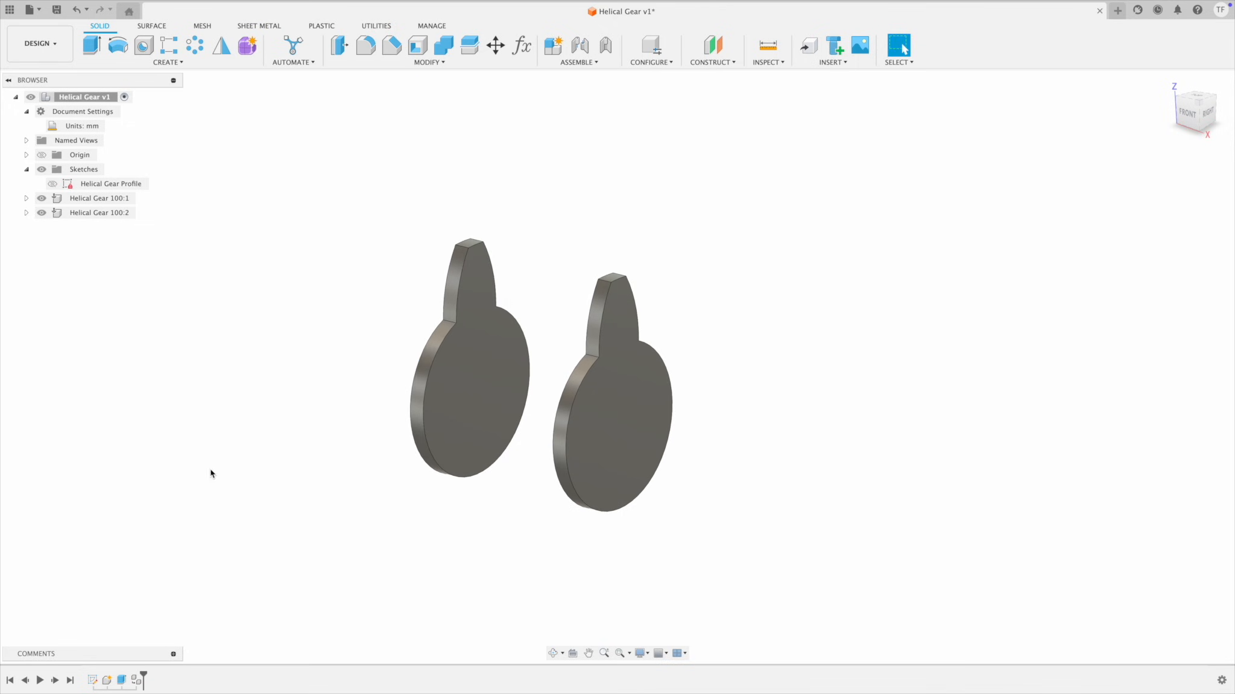
Step: Undo the last change and delete the linked Helical Gear 100 copy from the design history
click(76, 12)
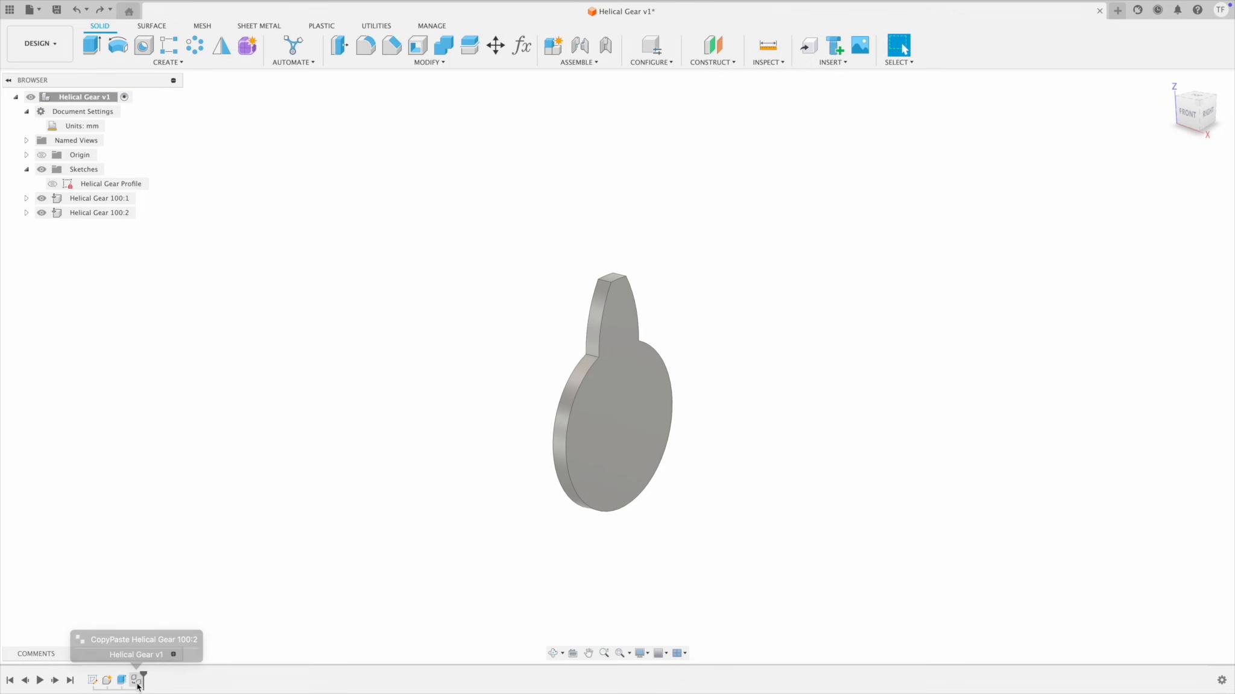
click(137, 683)
key(BackSpace)
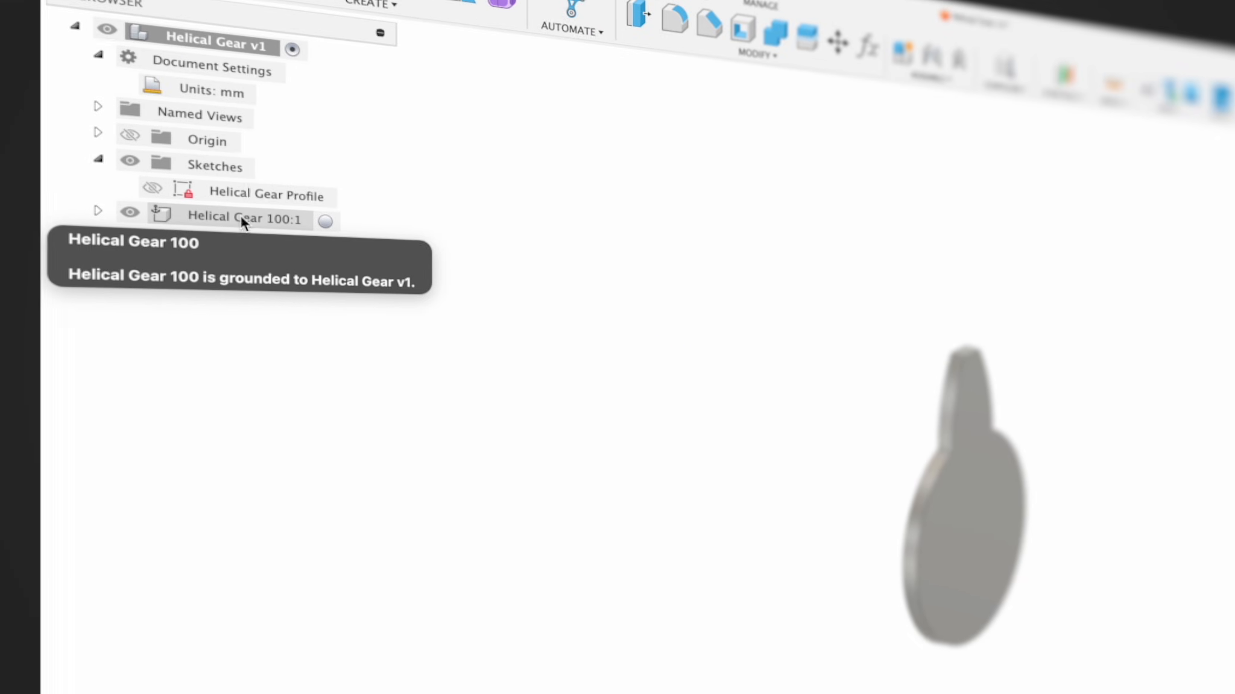
Step: Copy Helical Gear 100 and paste it into the top-level design as a new independent component, offset -200 mm along X
right_click(246, 227)
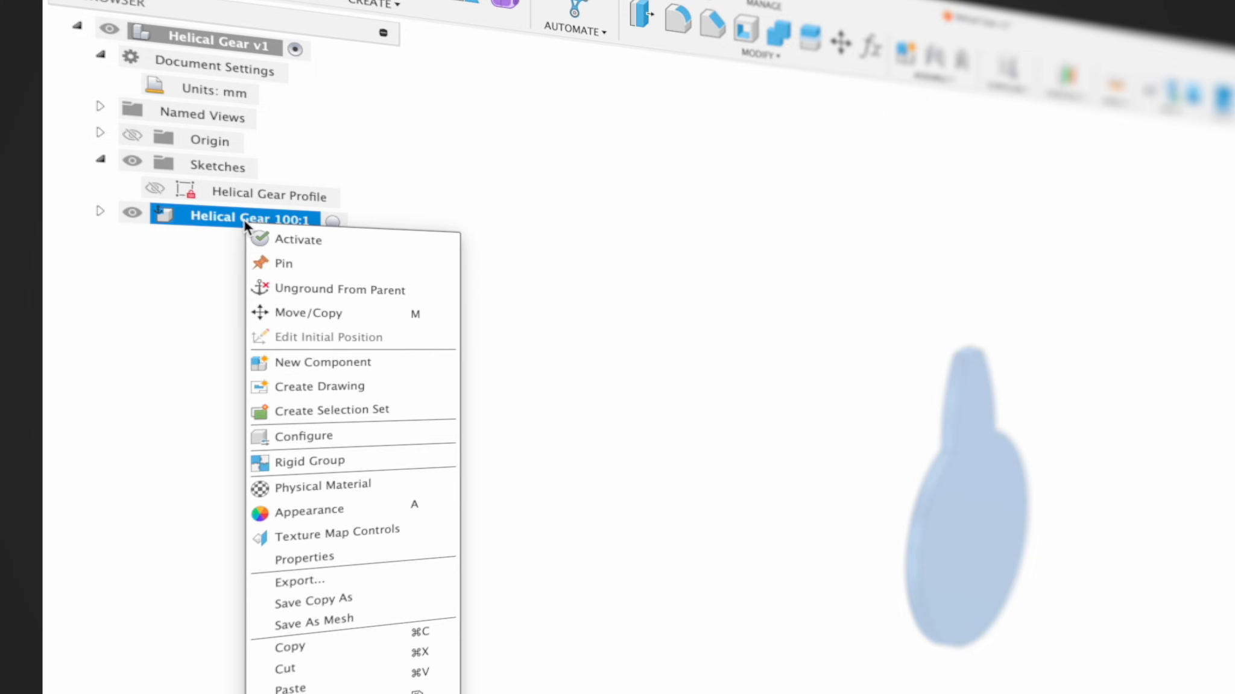
click(332, 645)
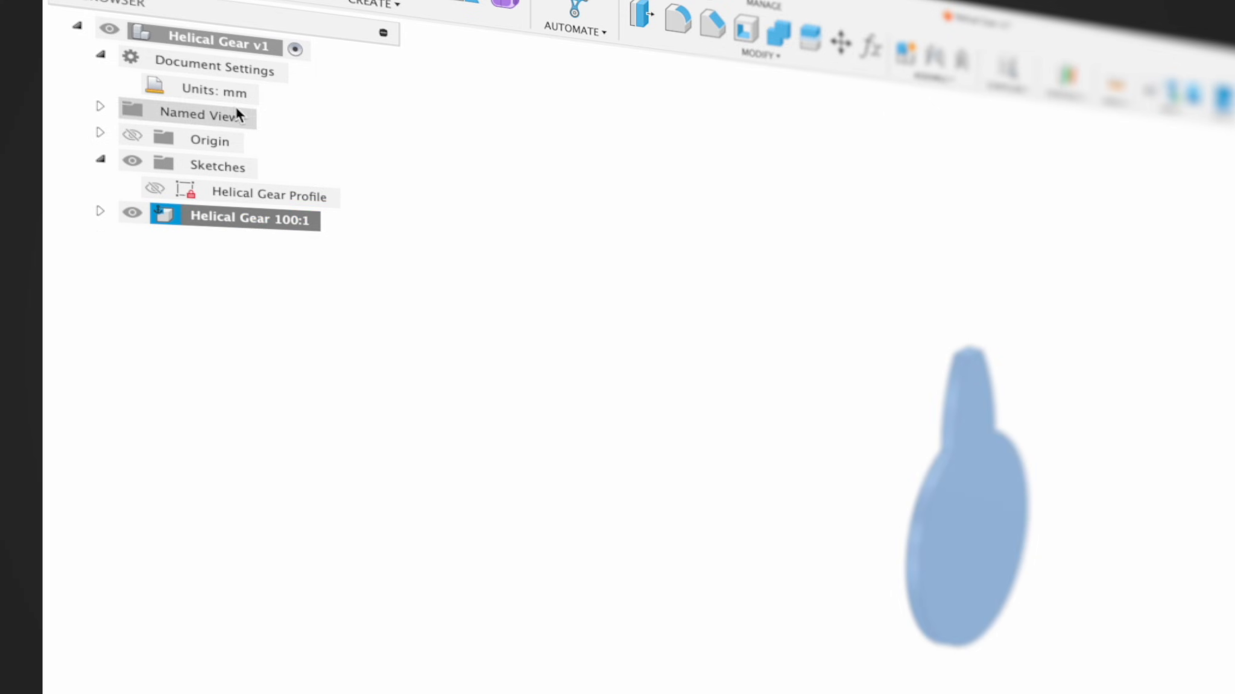
right_click(240, 43)
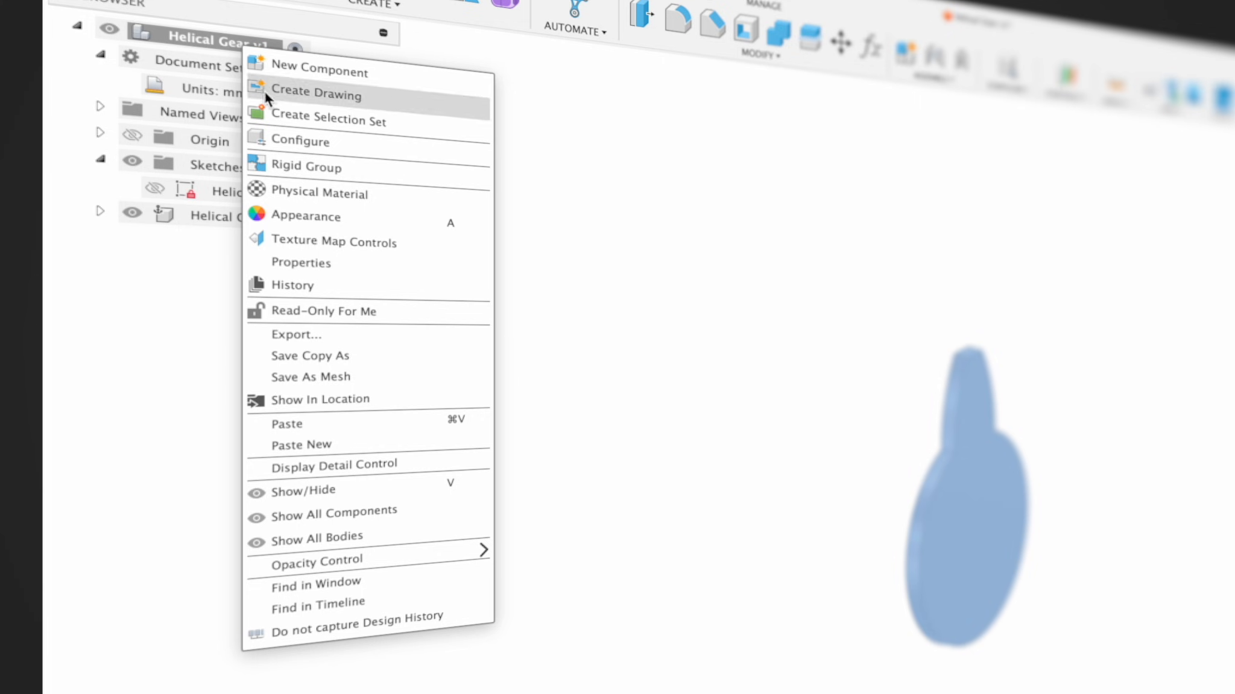
click(345, 443)
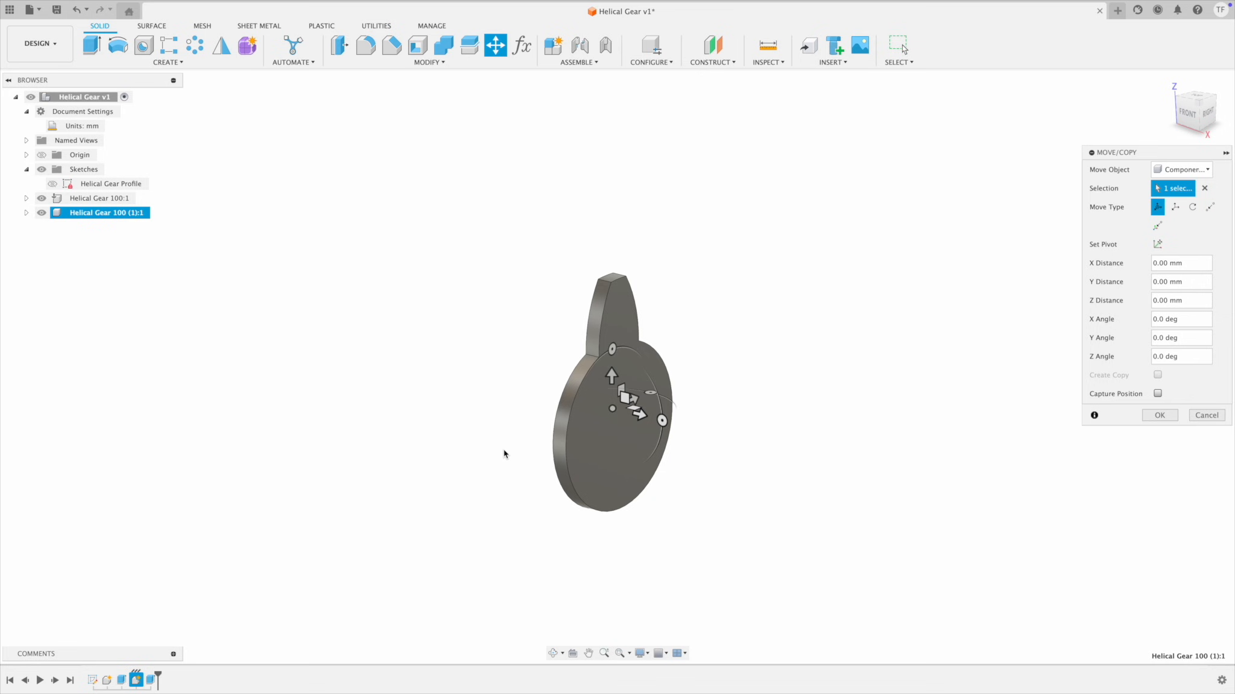
drag(639, 415, 381, 357)
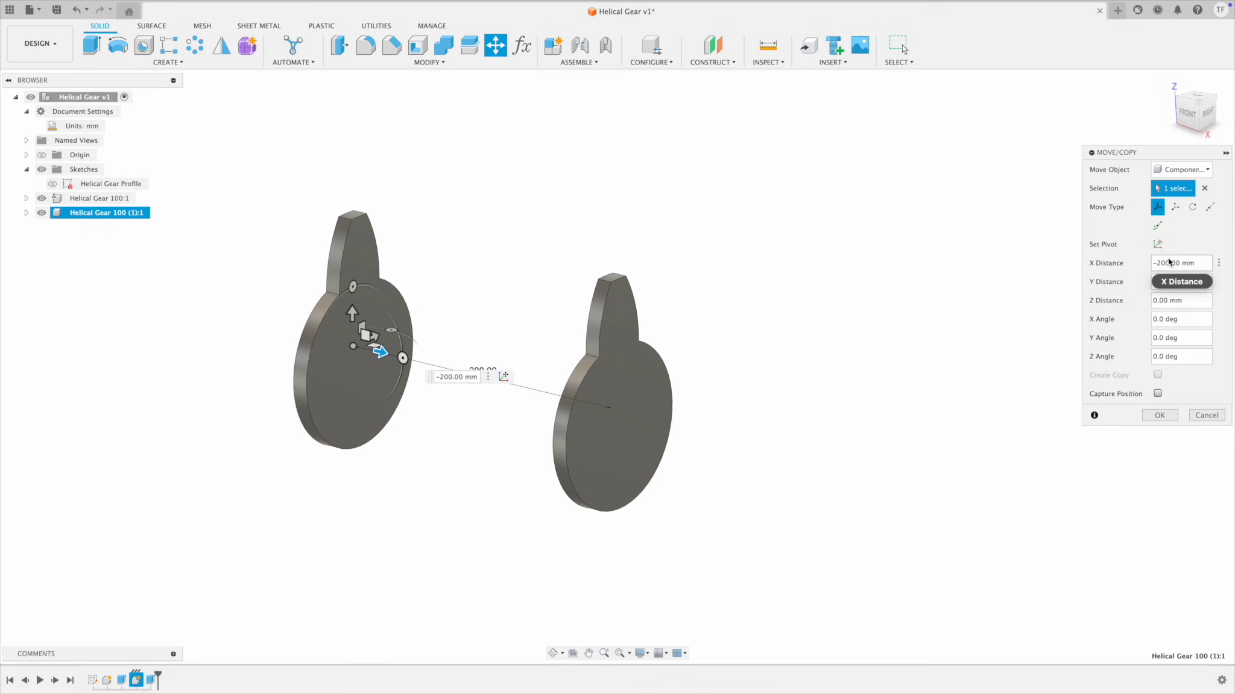
click(1159, 415)
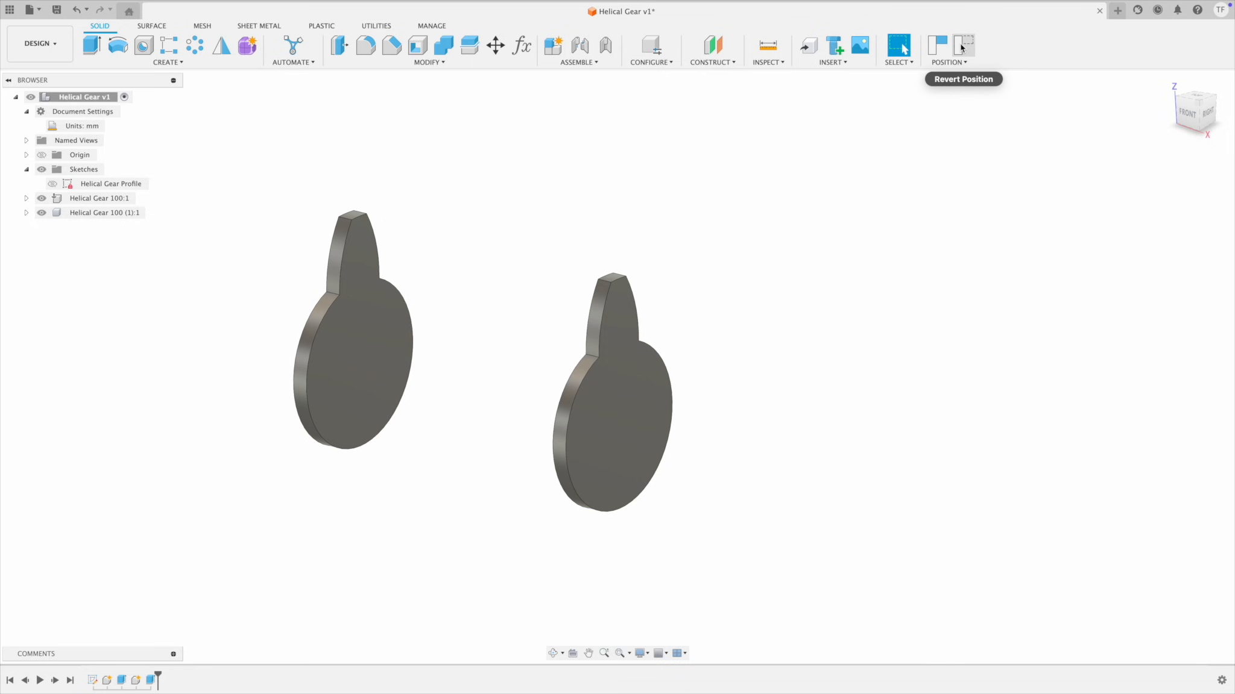
Step: Freely reposition the independent gear copy farther away from the original Helical Gear 100 component
click(962, 47)
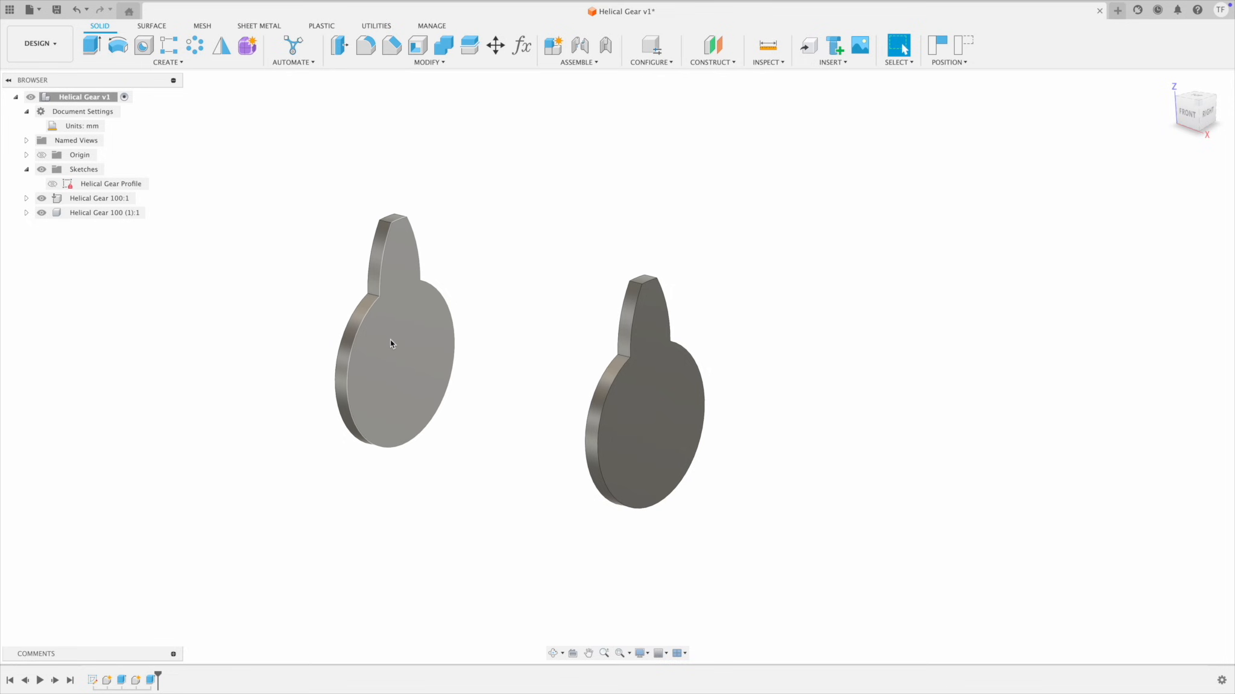
drag(379, 336, 214, 405)
scroll(705, 368, down, 2)
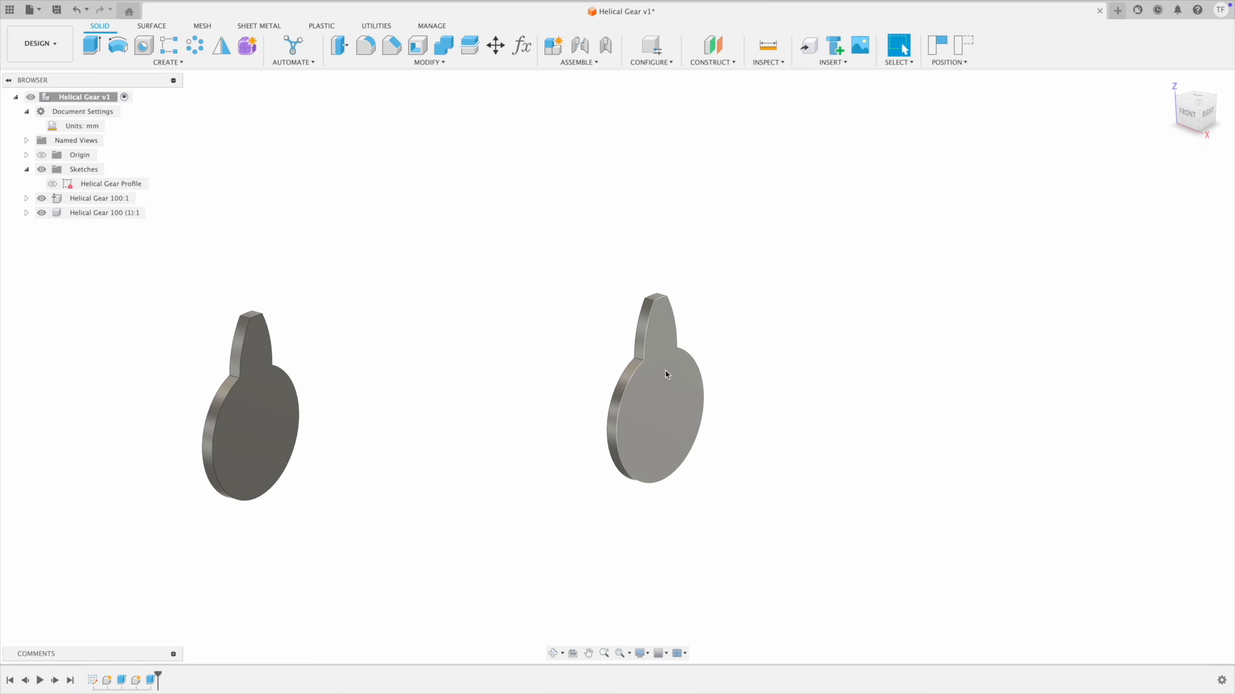
middle_drag(542, 298, 566, 297)
shift+middle_drag(567, 297, 517, 327)
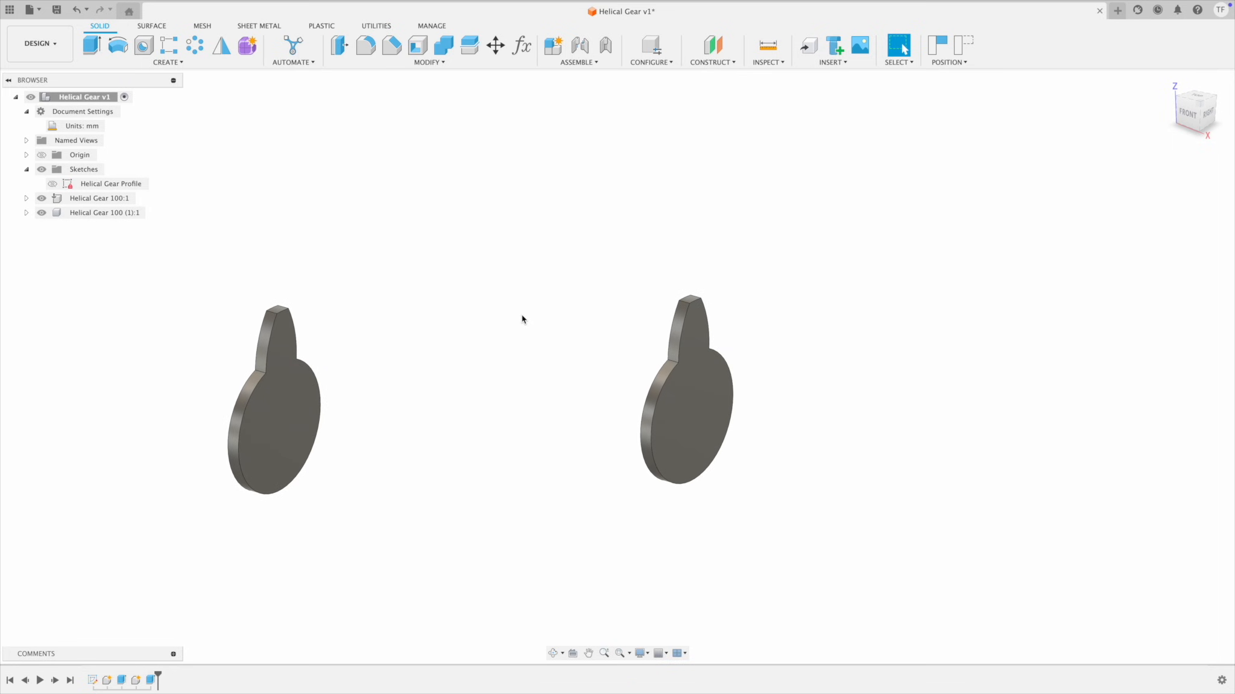
scroll(522, 315, left, 3)
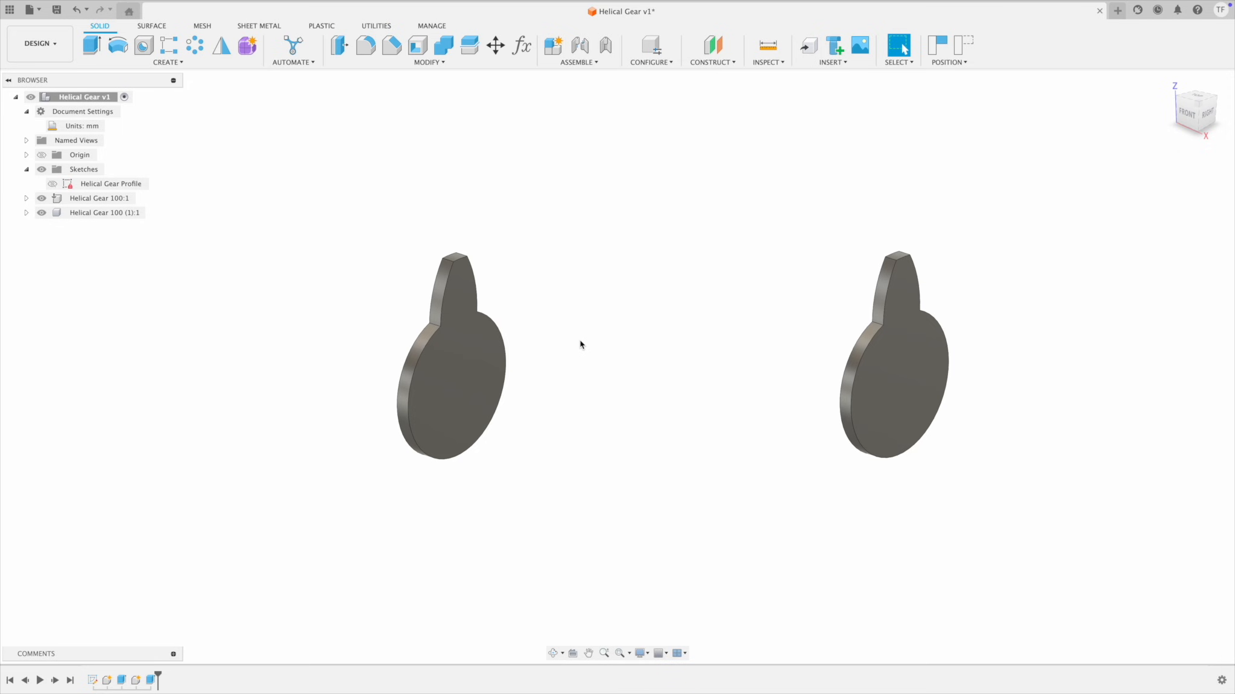
Step: Scale the copied gear body uniformly by 0.75 about its component's origin point, showing that origin for the selection and hiding it again
text(scal)
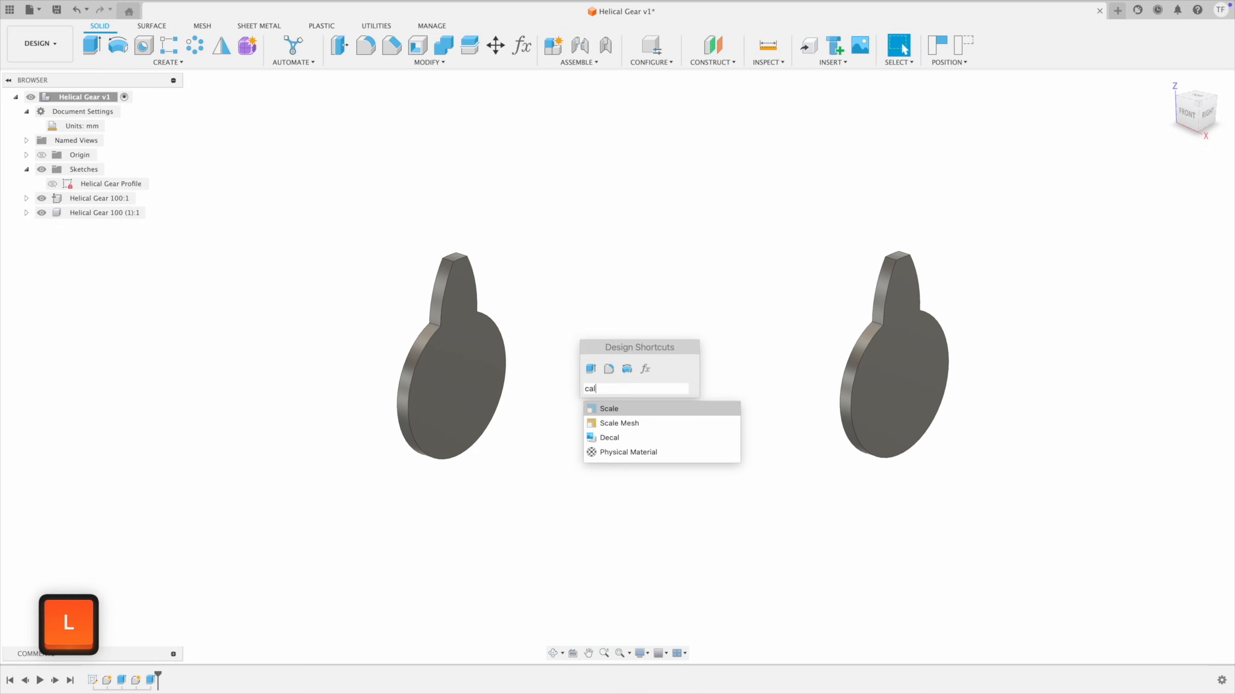
key(Return)
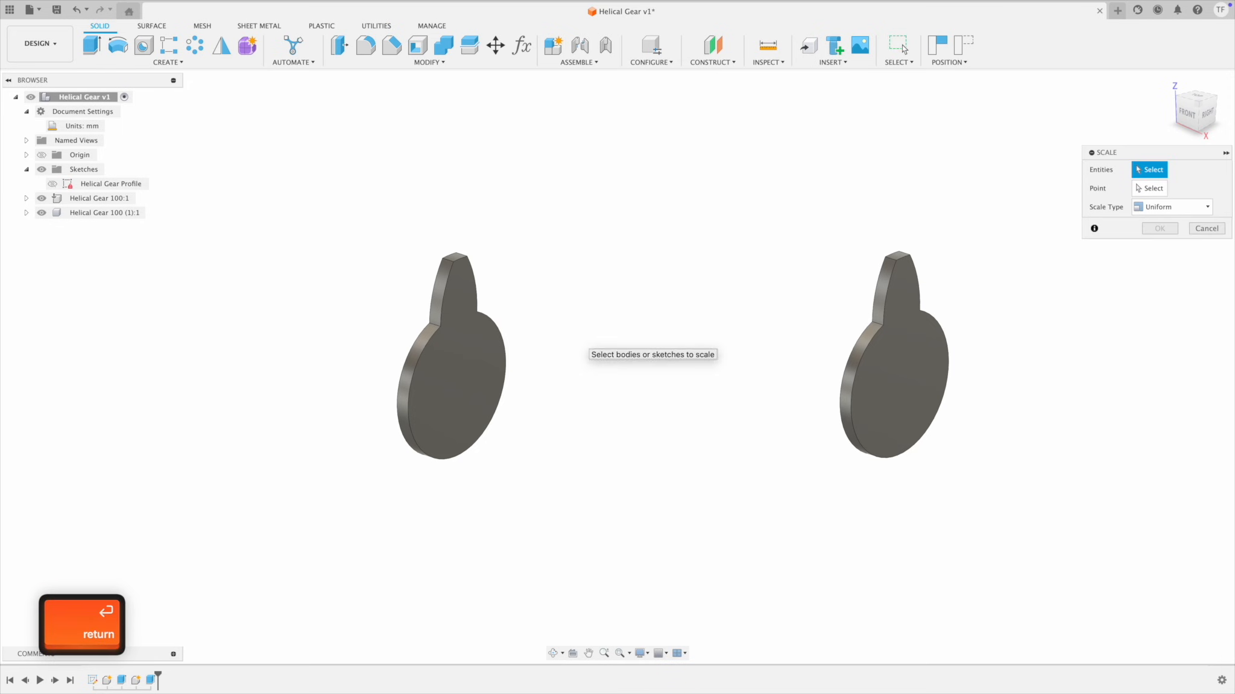
click(452, 350)
click(1161, 188)
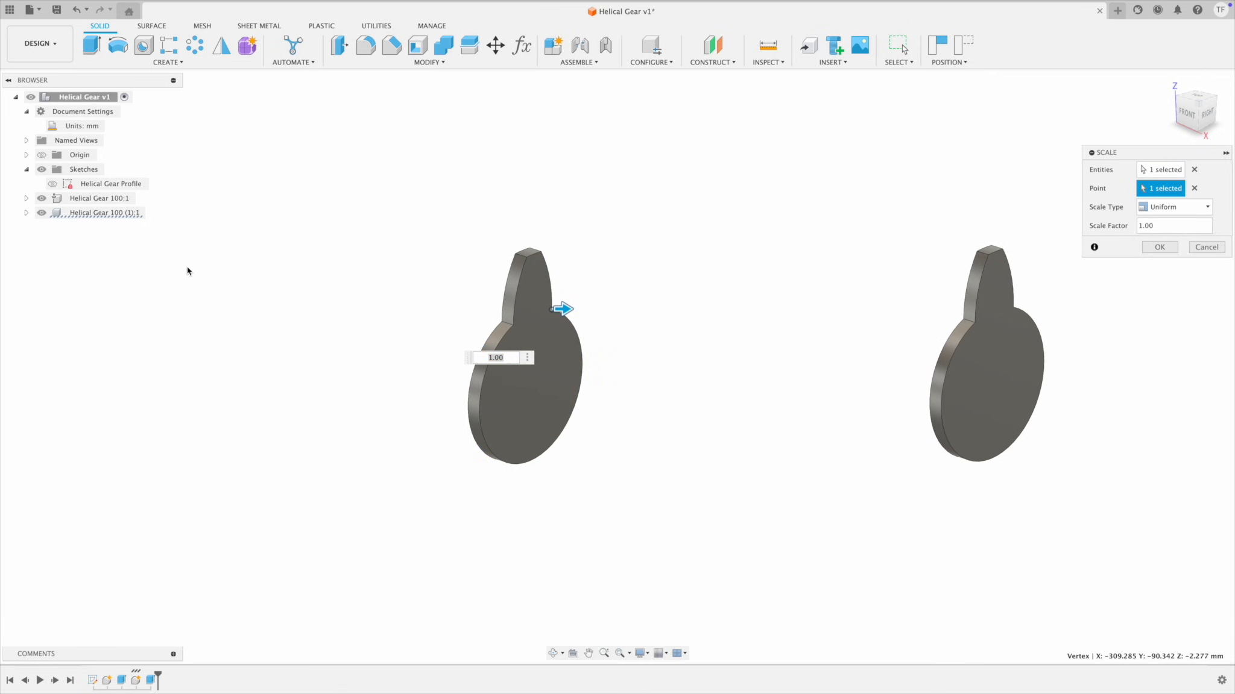
click(26, 213)
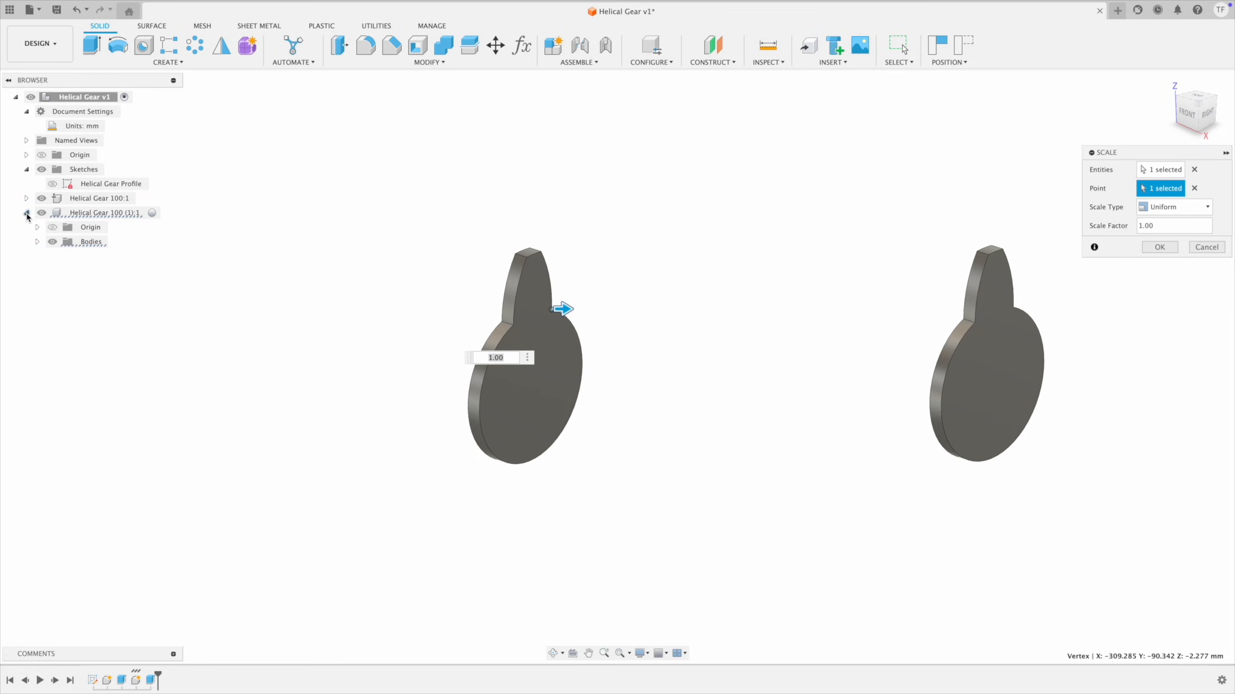
click(53, 227)
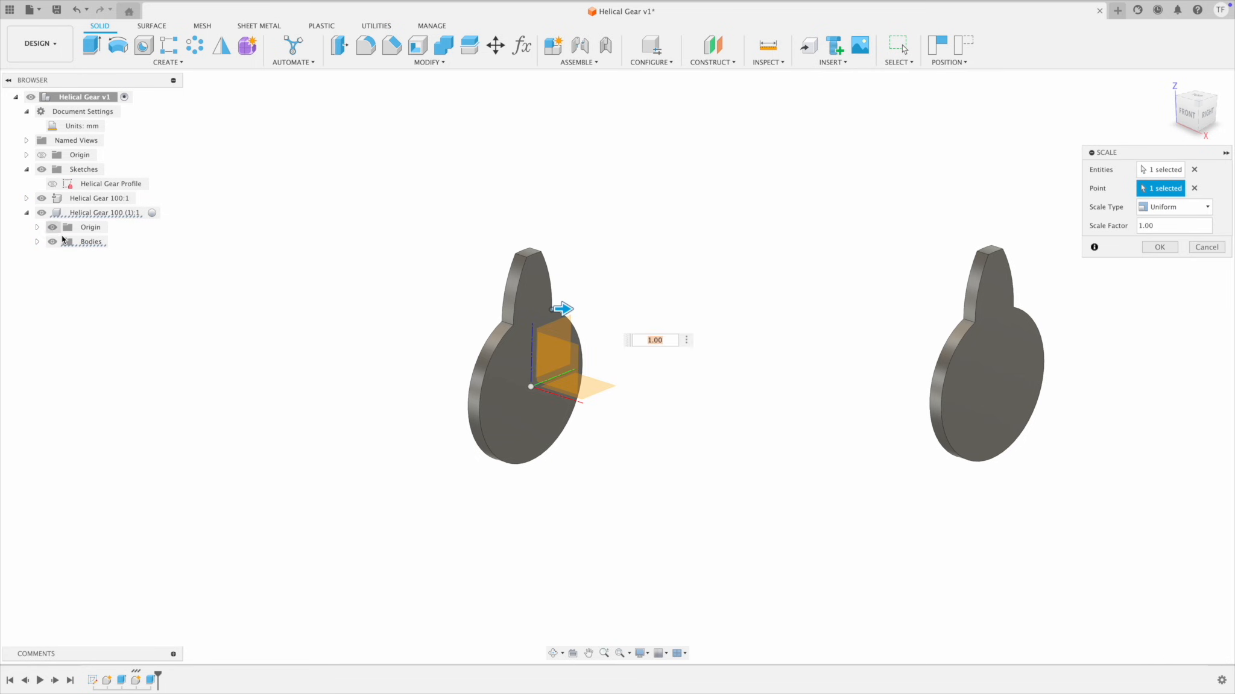
click(532, 387)
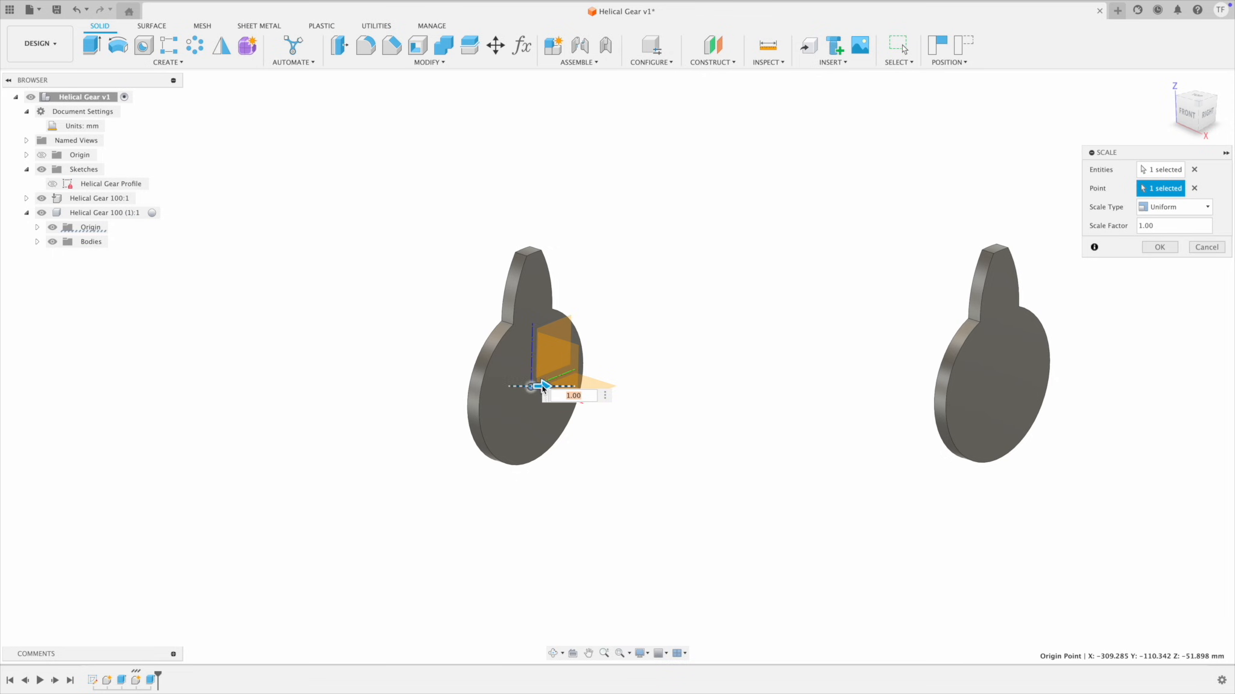
drag(544, 388, 515, 387)
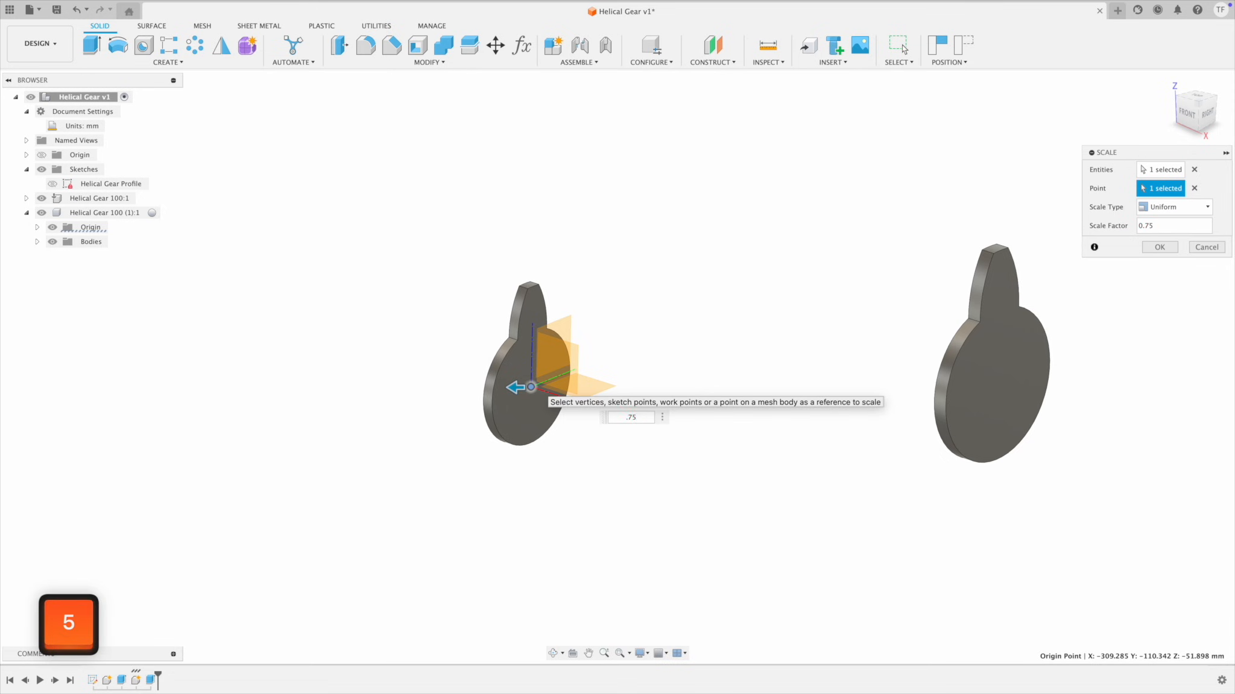
key(Return)
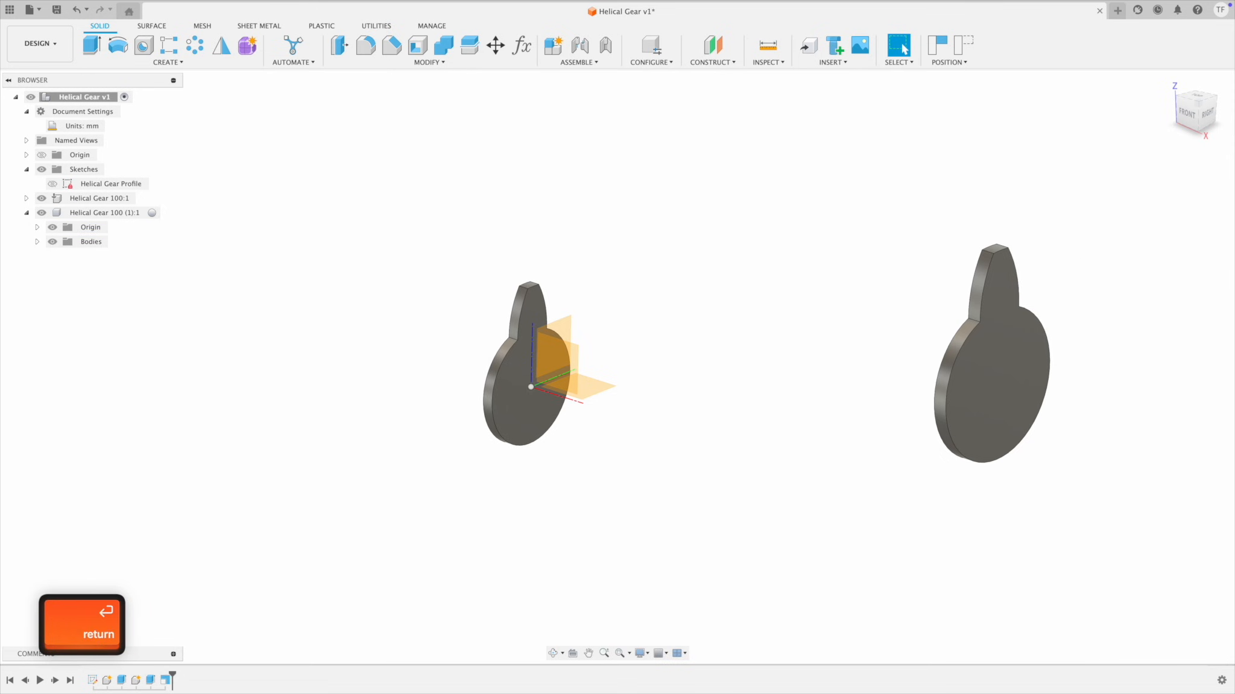
click(53, 232)
click(52, 229)
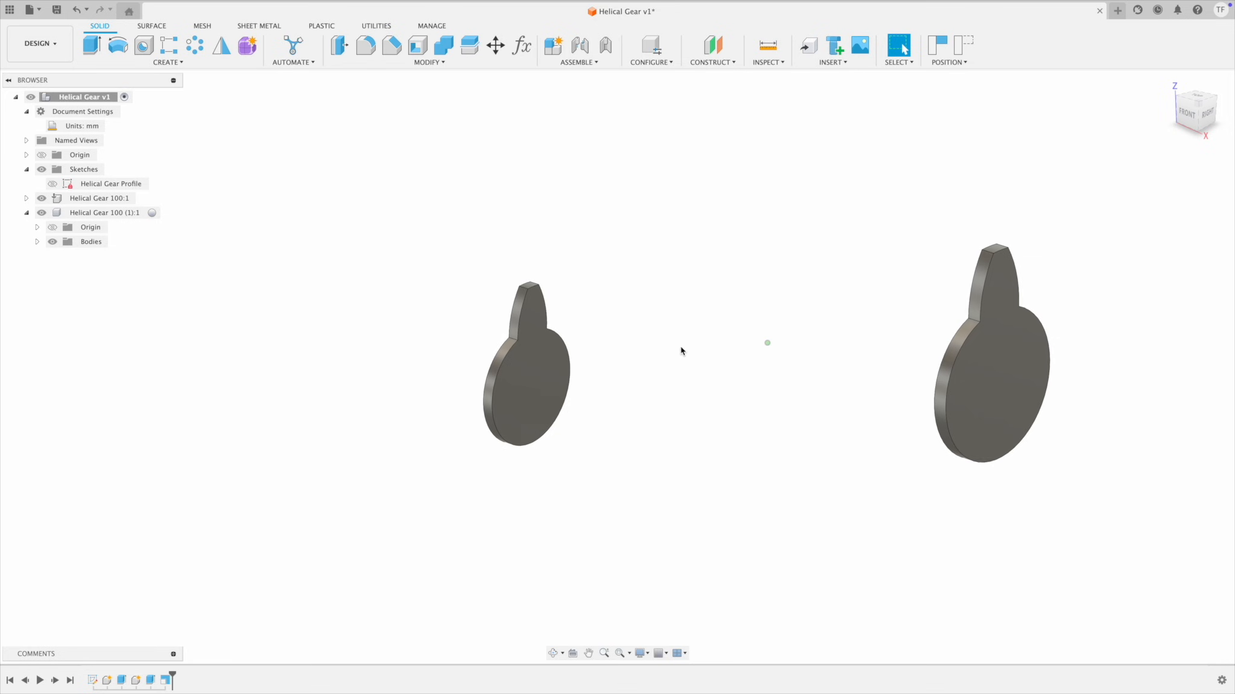
Step: Start a joint from the scaled copy's front face to the front face of Helical Gear 100 and flip its alignment
click(581, 50)
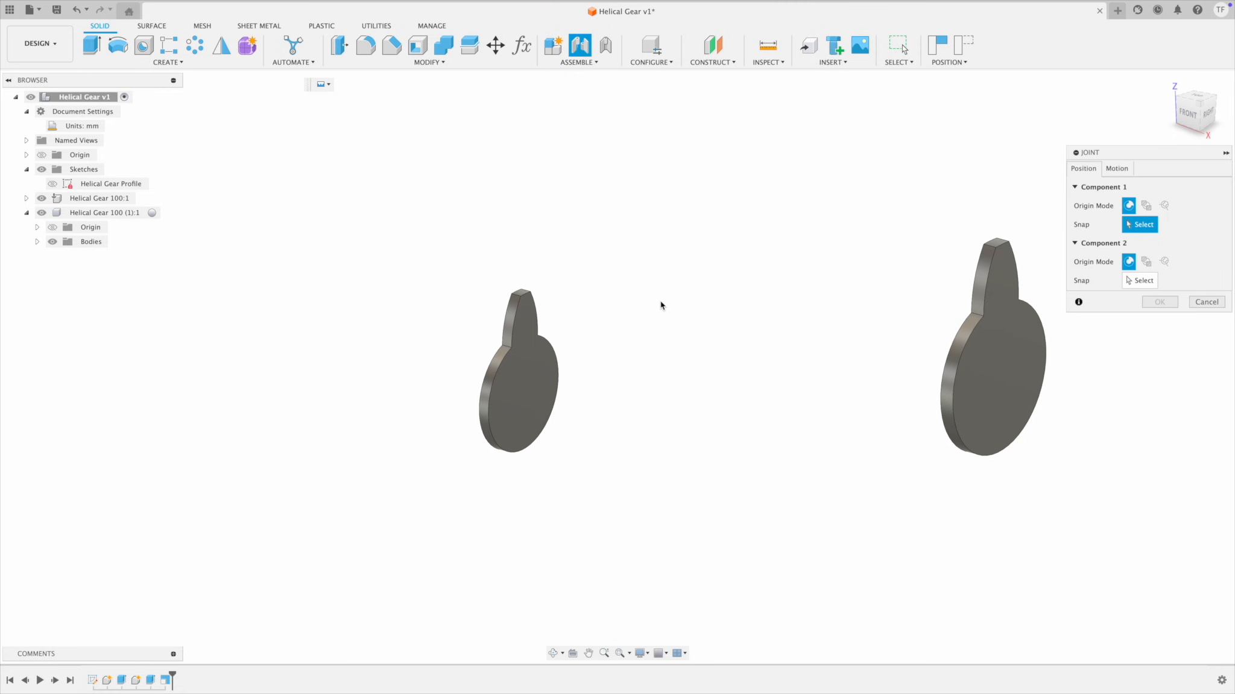
shift+middle_drag(660, 302, 601, 416)
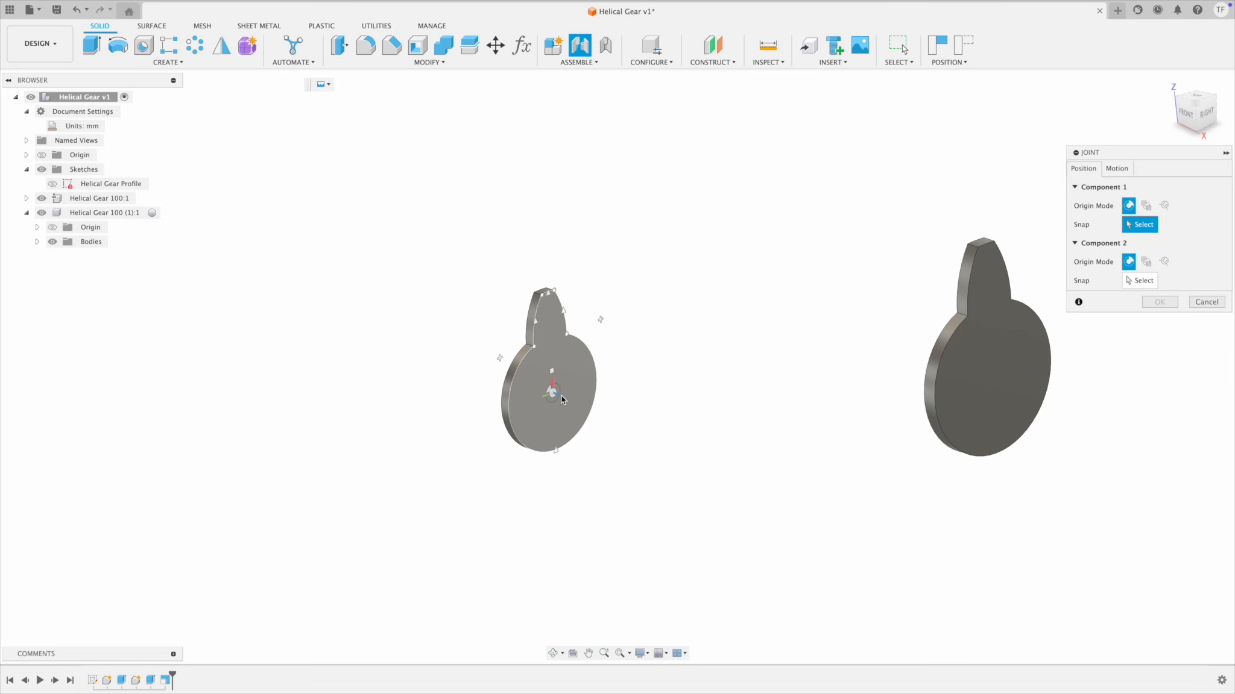
click(561, 399)
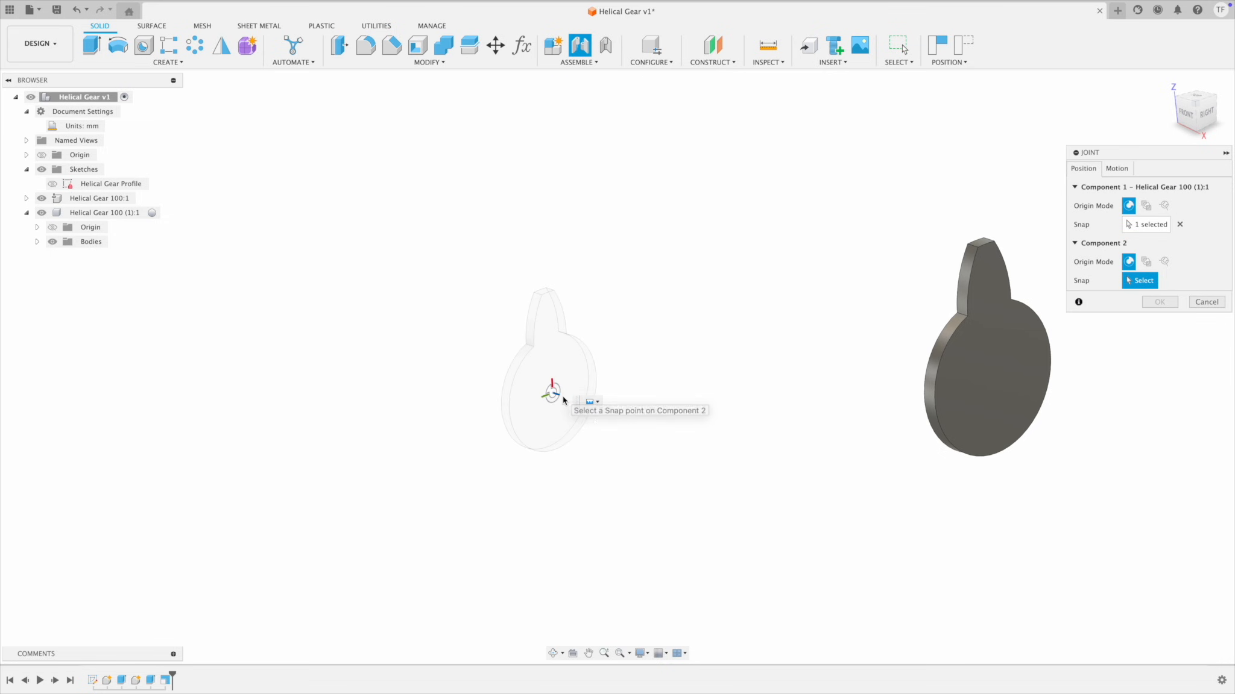
shift+middle_drag(563, 401, 932, 385)
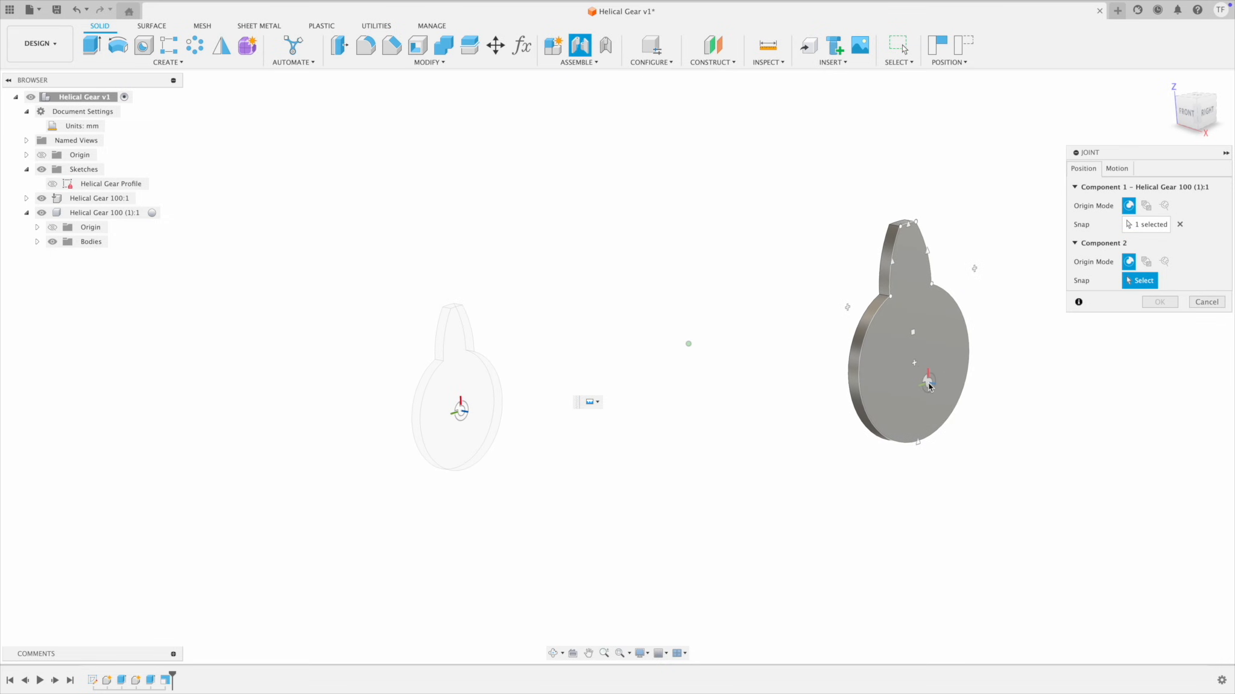
click(922, 380)
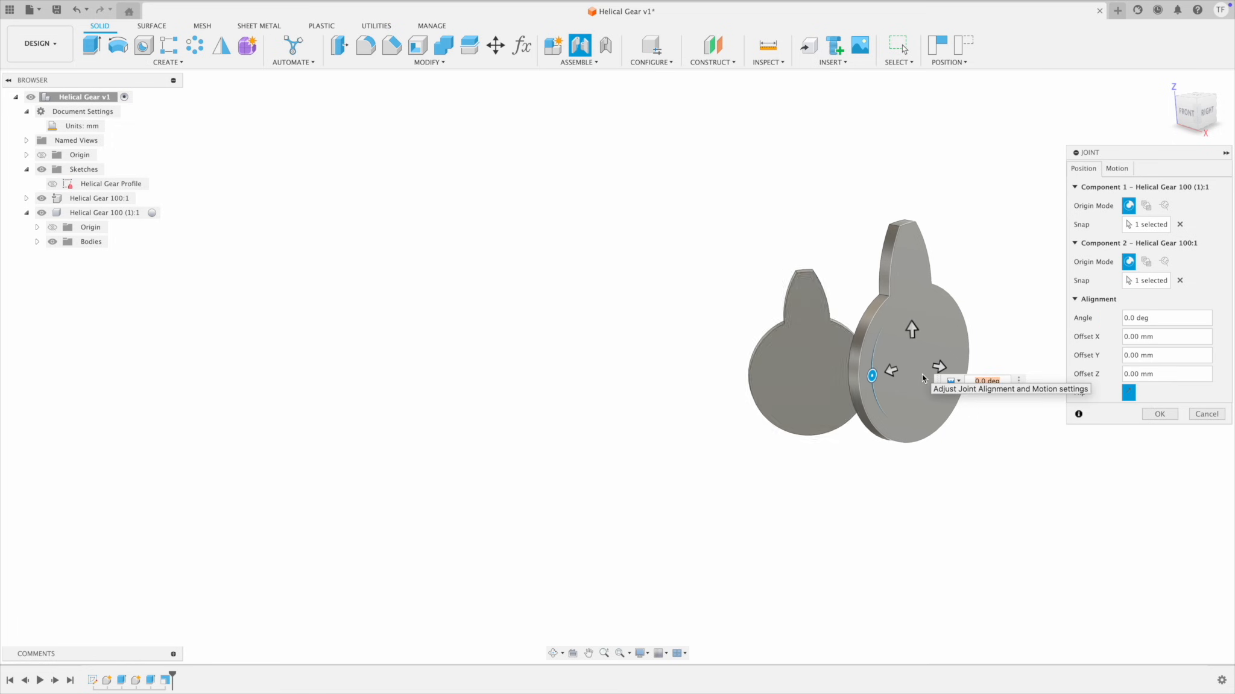
middle_drag(927, 382, 741, 327)
scroll(814, 368, up, 2)
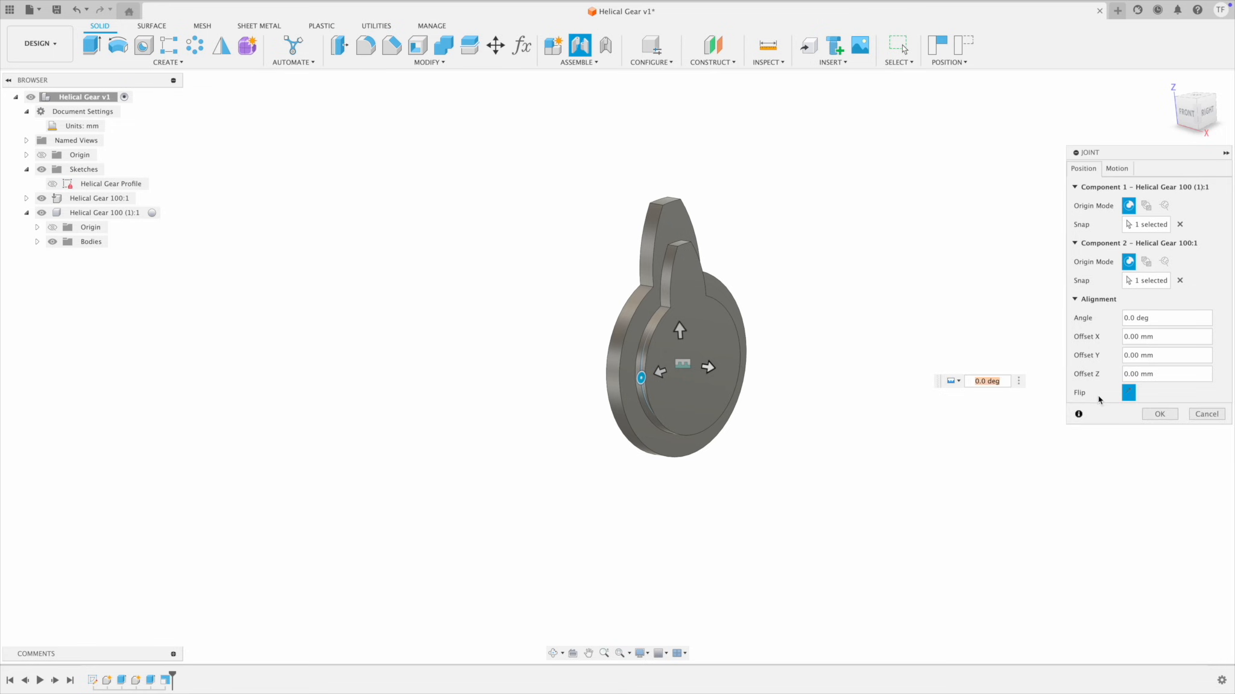
click(1128, 392)
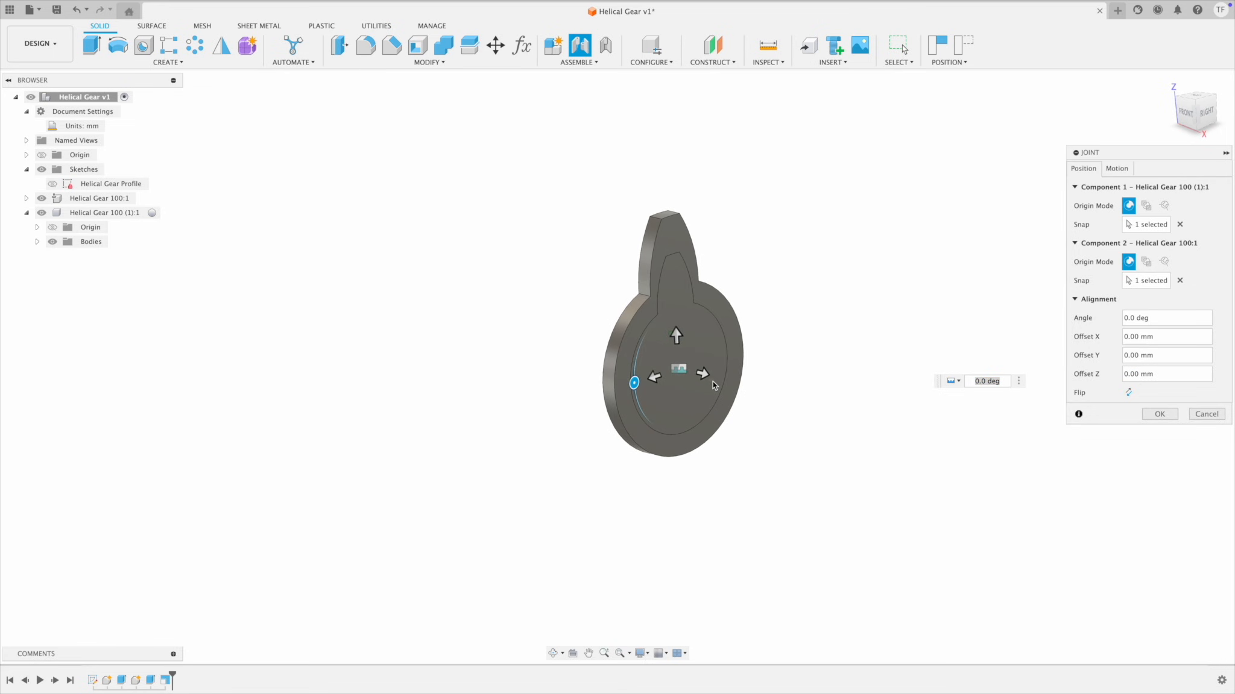
Step: Set the joint's Z offset to -50 mm and its angle to -15 degrees, and complete the joint
drag(702, 375, 643, 372)
shift+middle_drag(643, 373, 609, 416)
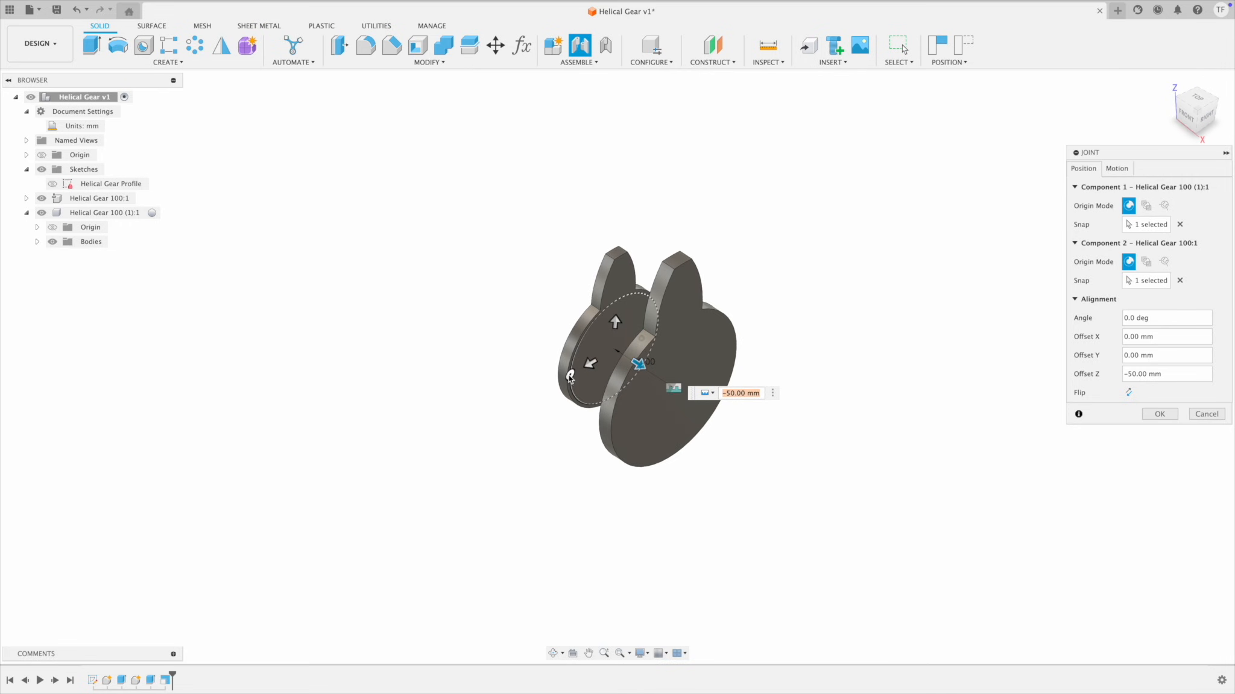
drag(570, 377, 576, 365)
shift+middle_drag(576, 364, 1022, 326)
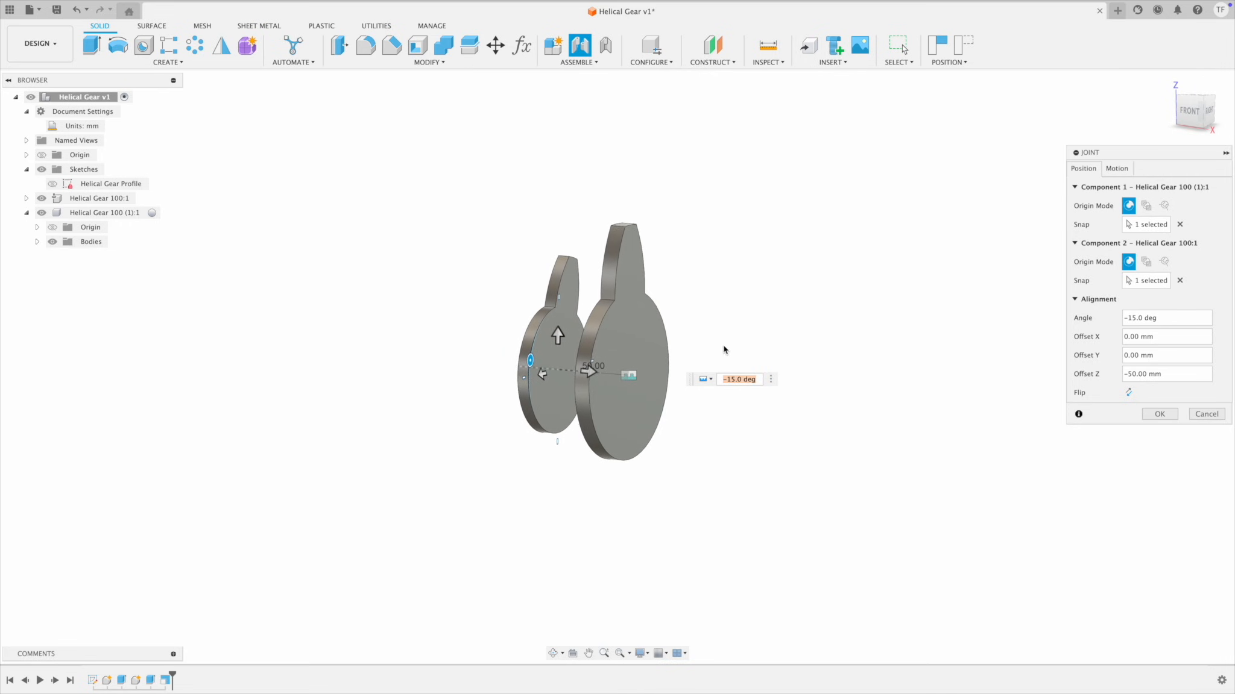
click(1159, 414)
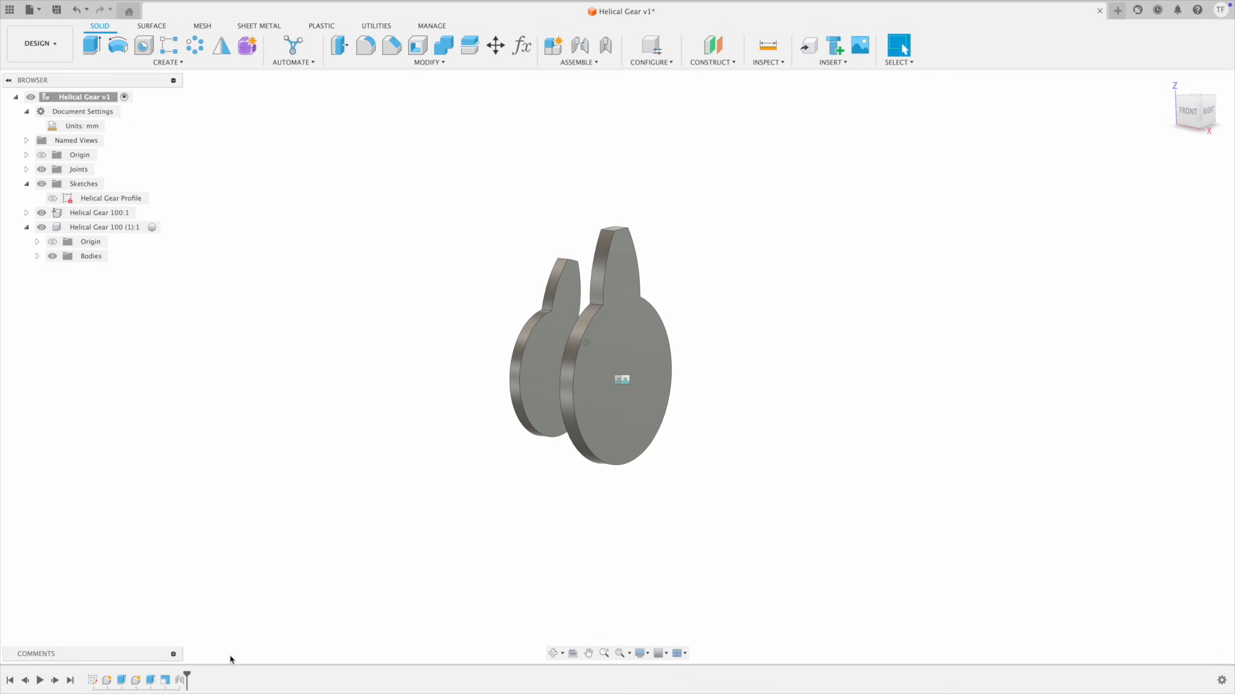
Step: Edit the joint to try a Z offset of -90 mm, and set the offset back to -50 mm
double_click(181, 680)
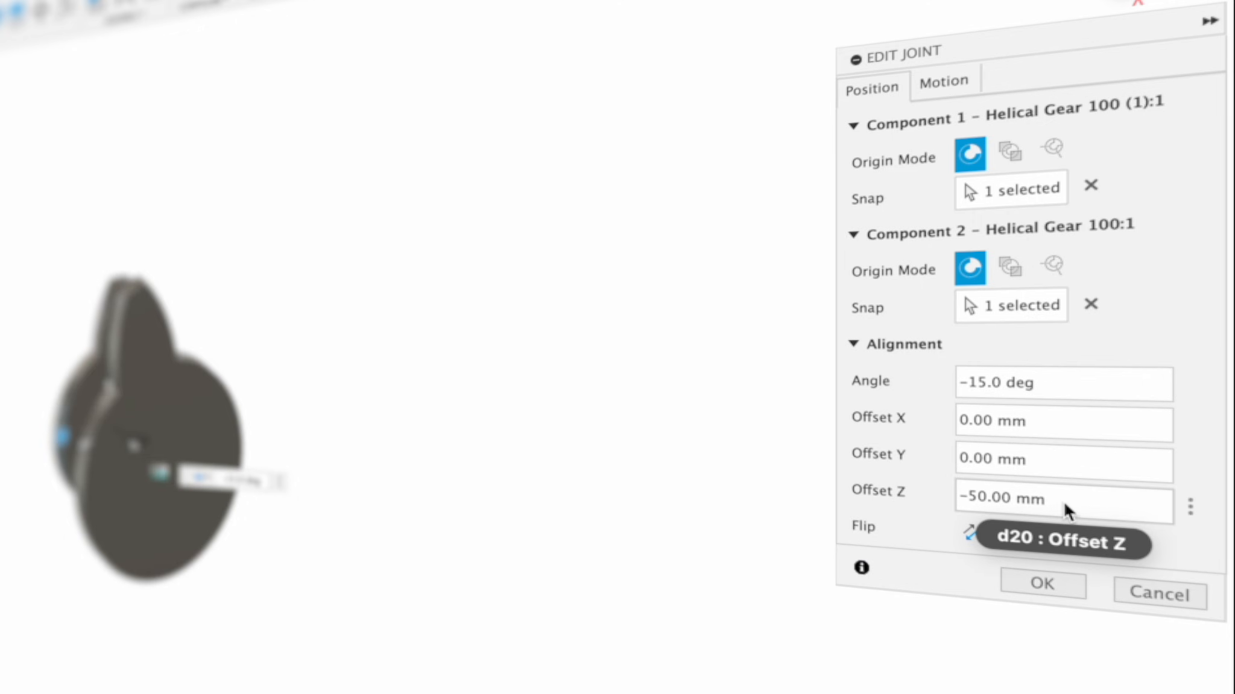
drag(141, 442, 81, 432)
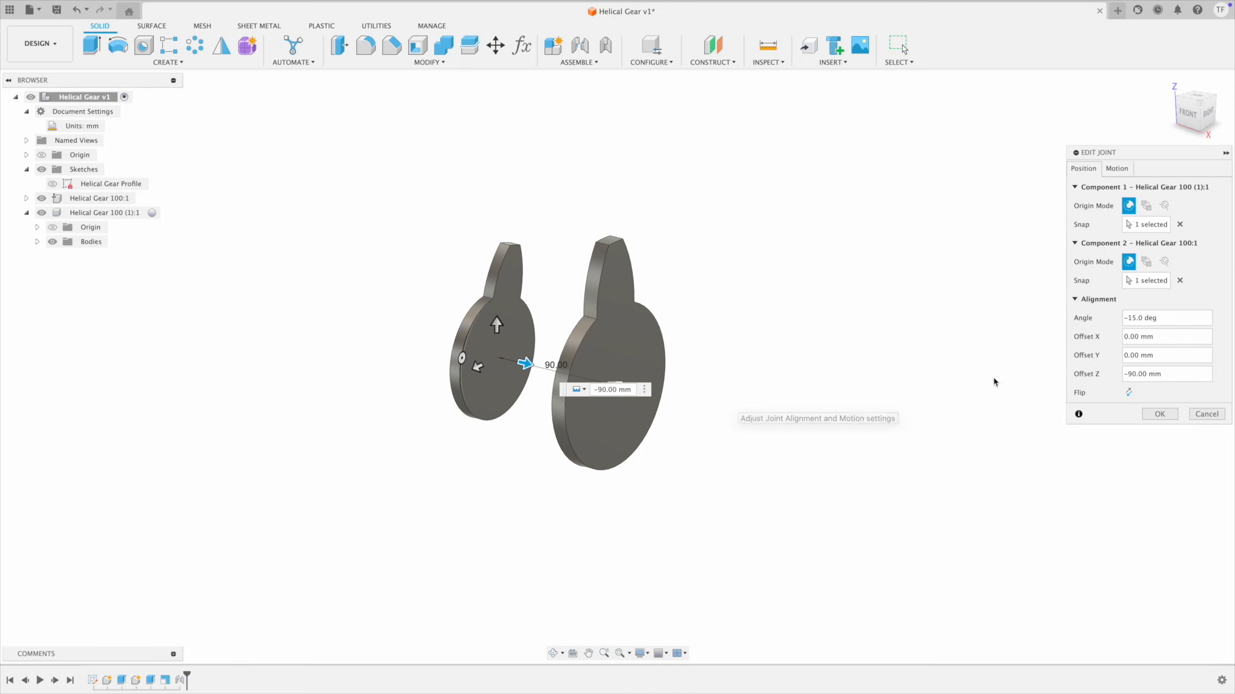
click(1187, 372)
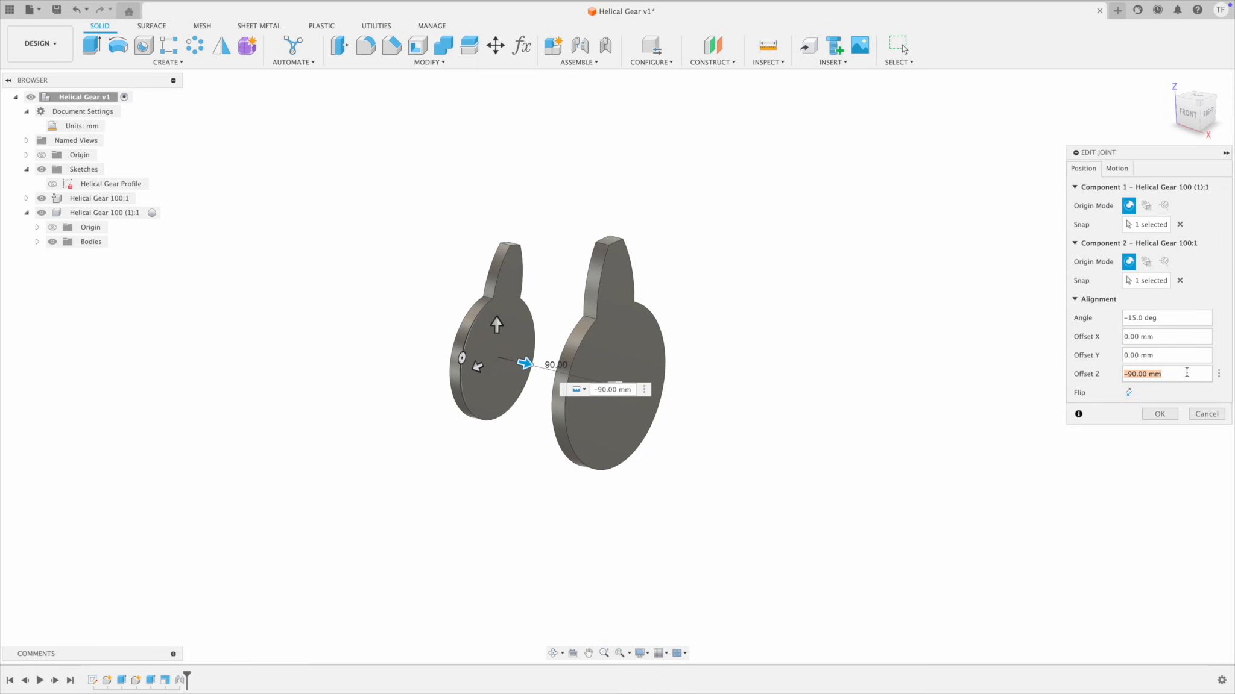
text(-50)
key(Return)
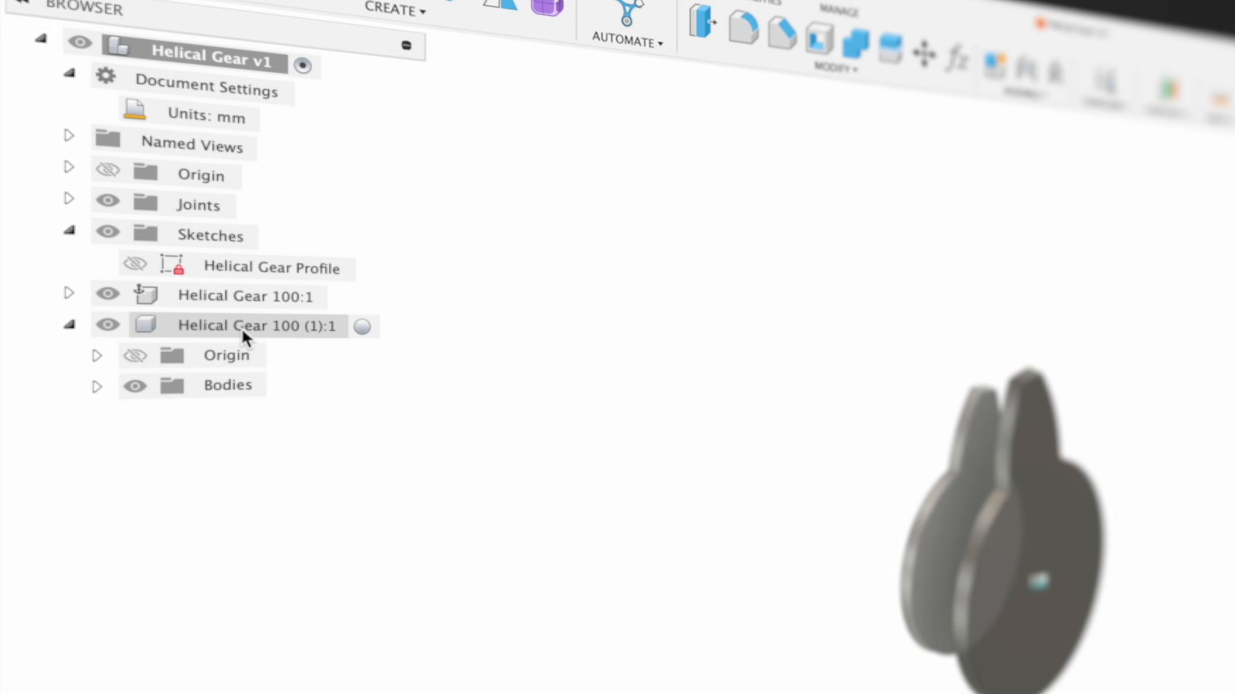
Step: Rename the scaled component copy as Helical Gear 75 and collapse its browser contents
click(241, 327)
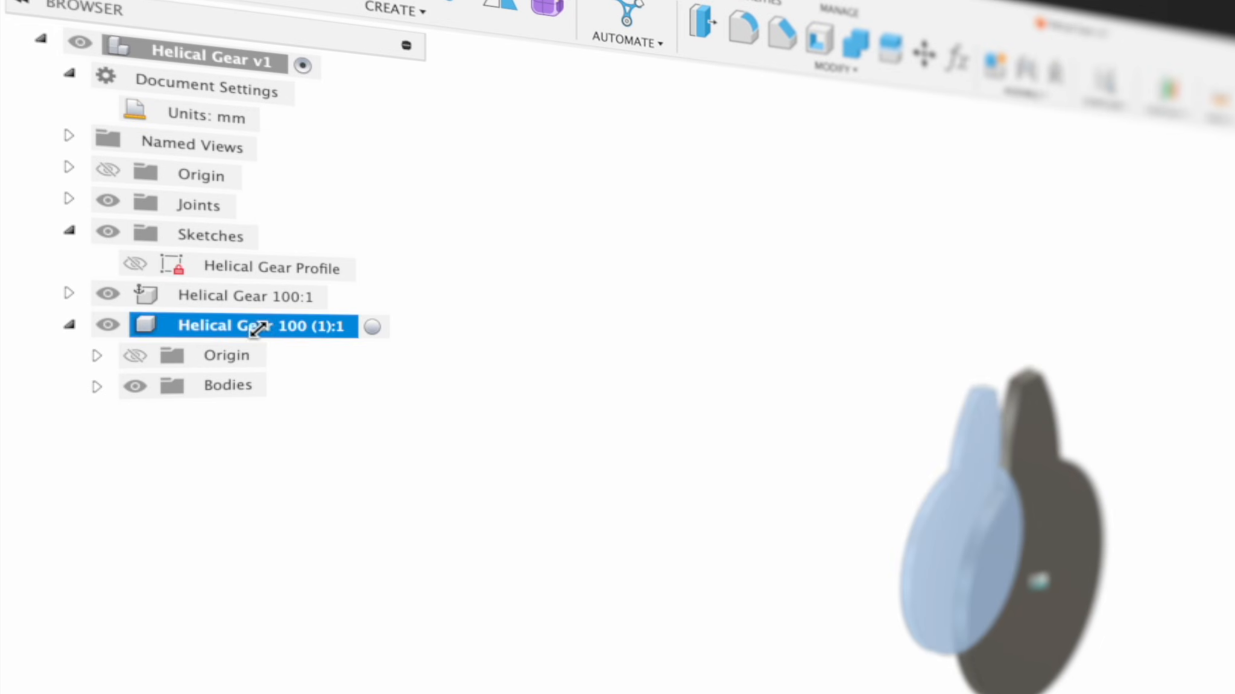
click(258, 329)
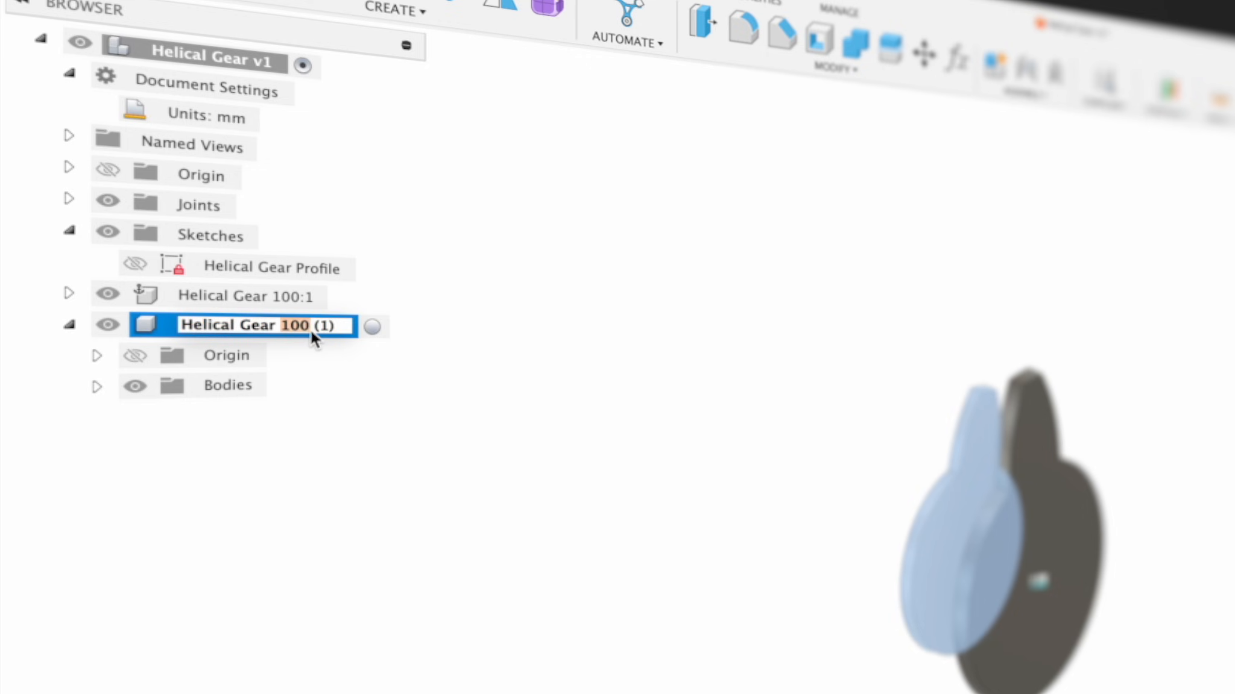
text(75)
key(BackSpace)
key(BackSpace)
key(BackSpace)
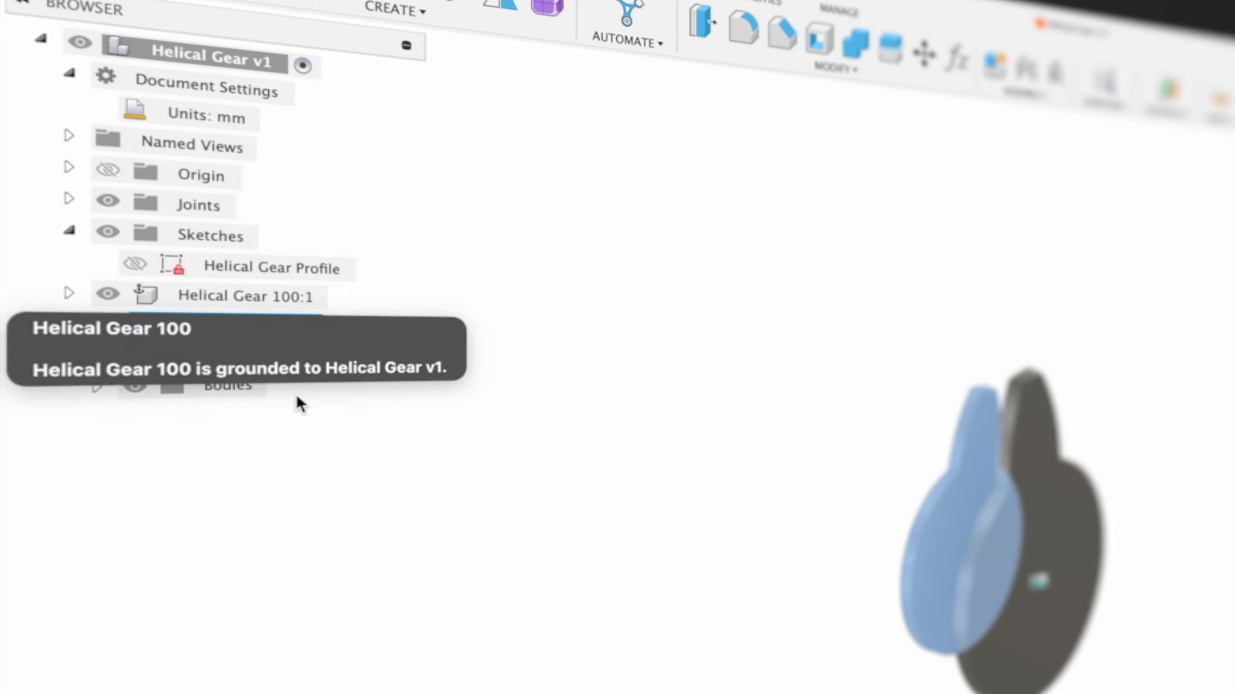
click(69, 325)
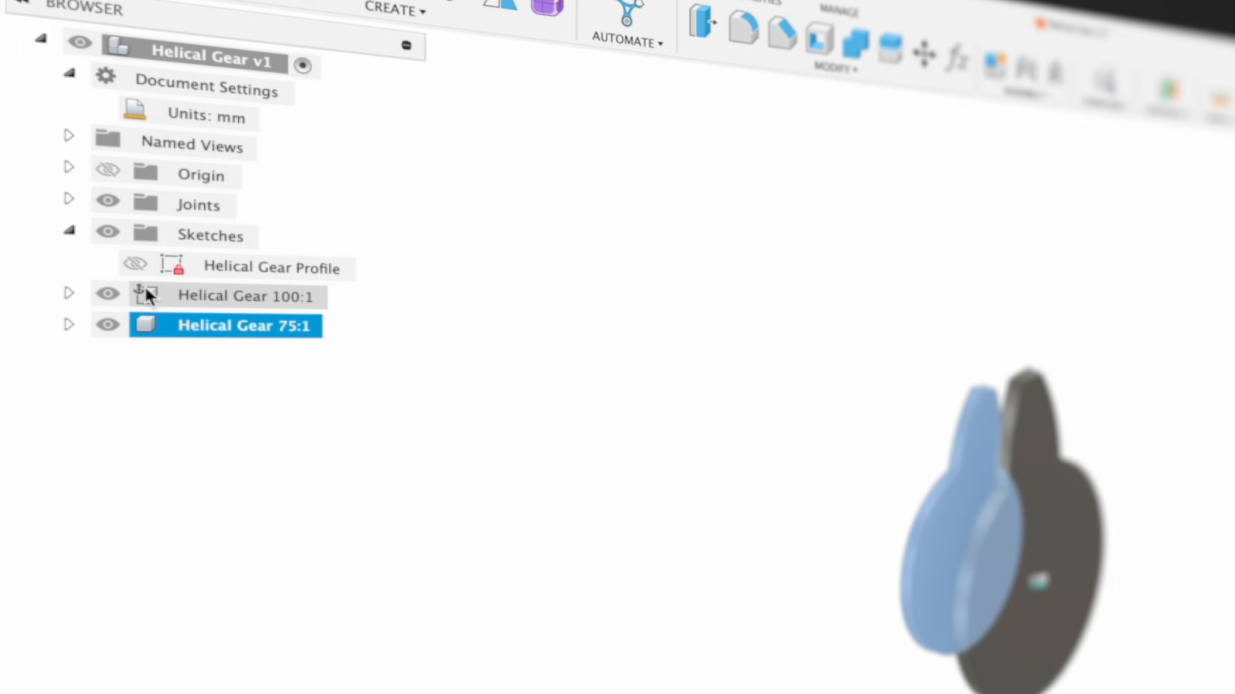
Step: Rename the rigid joint between the two gear components as HG 75 to HG 100 and hide it
click(69, 200)
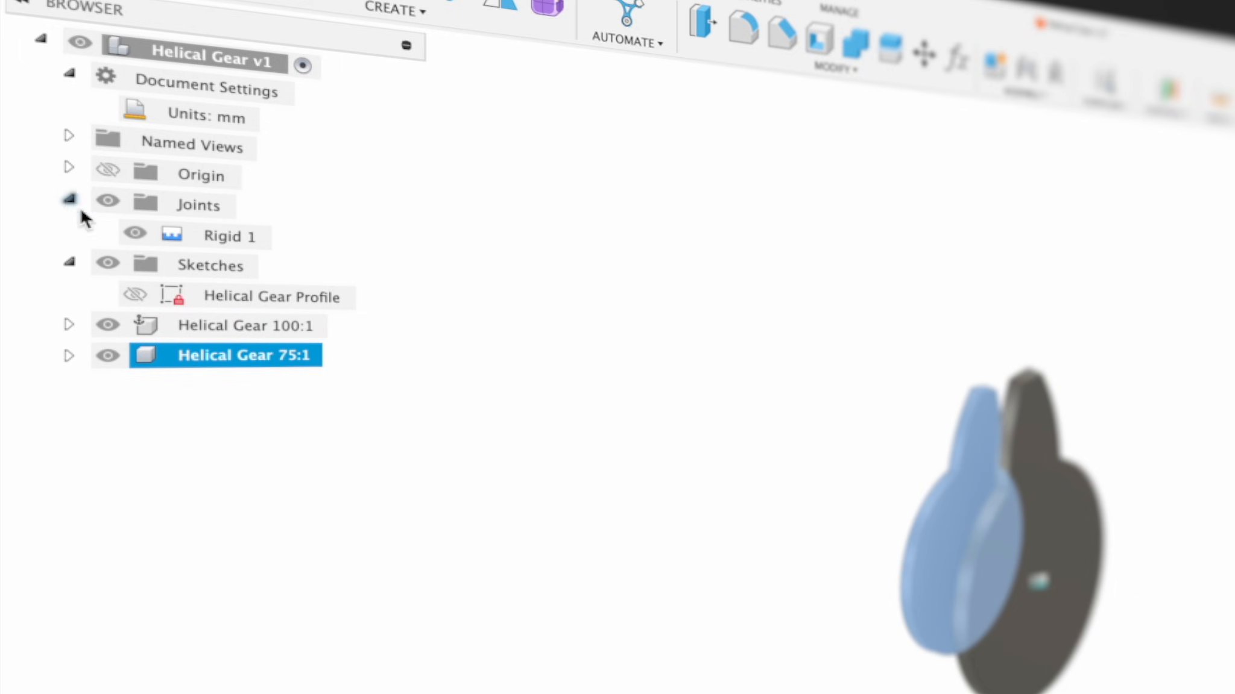
click(230, 238)
click(233, 238)
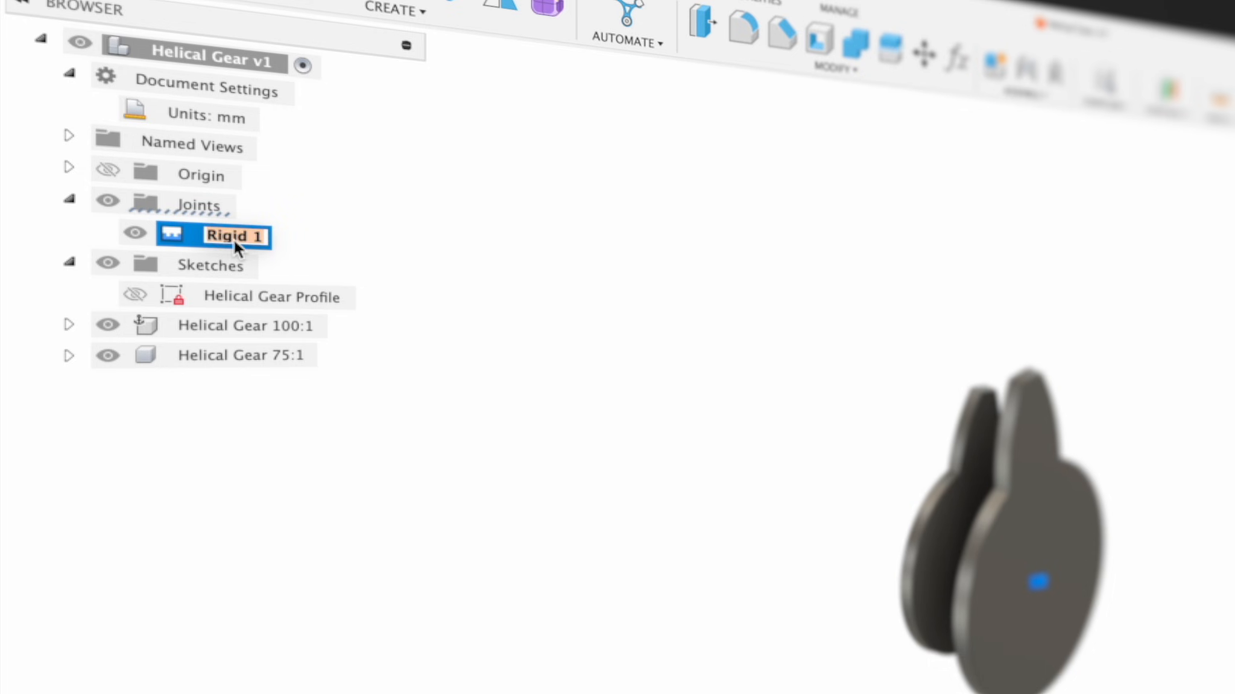
text(HG 75 to HG)
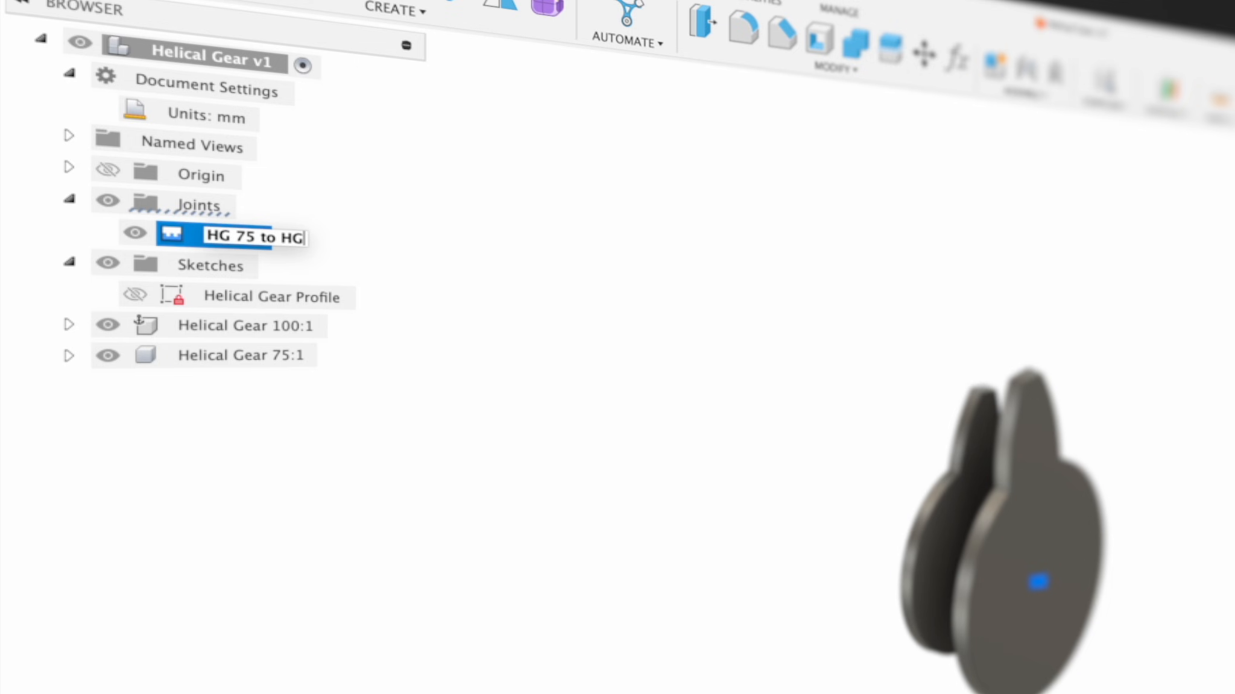
text( 100)
key(Return)
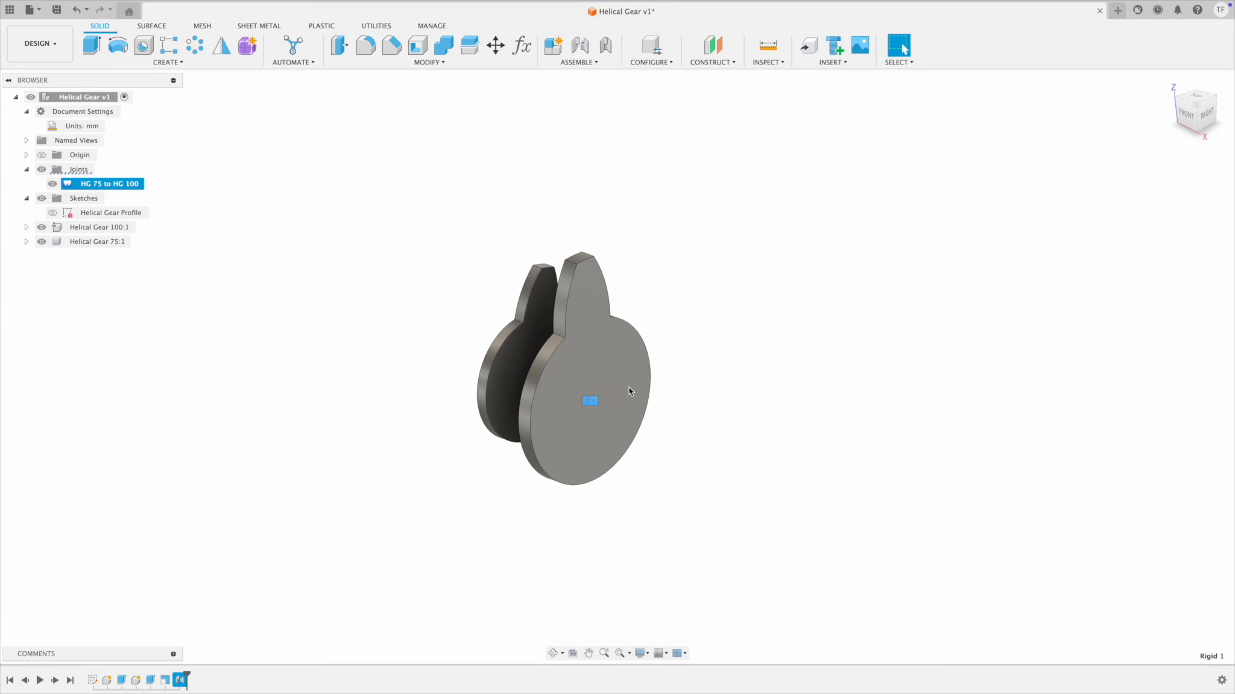
mouse_move(91, 186)
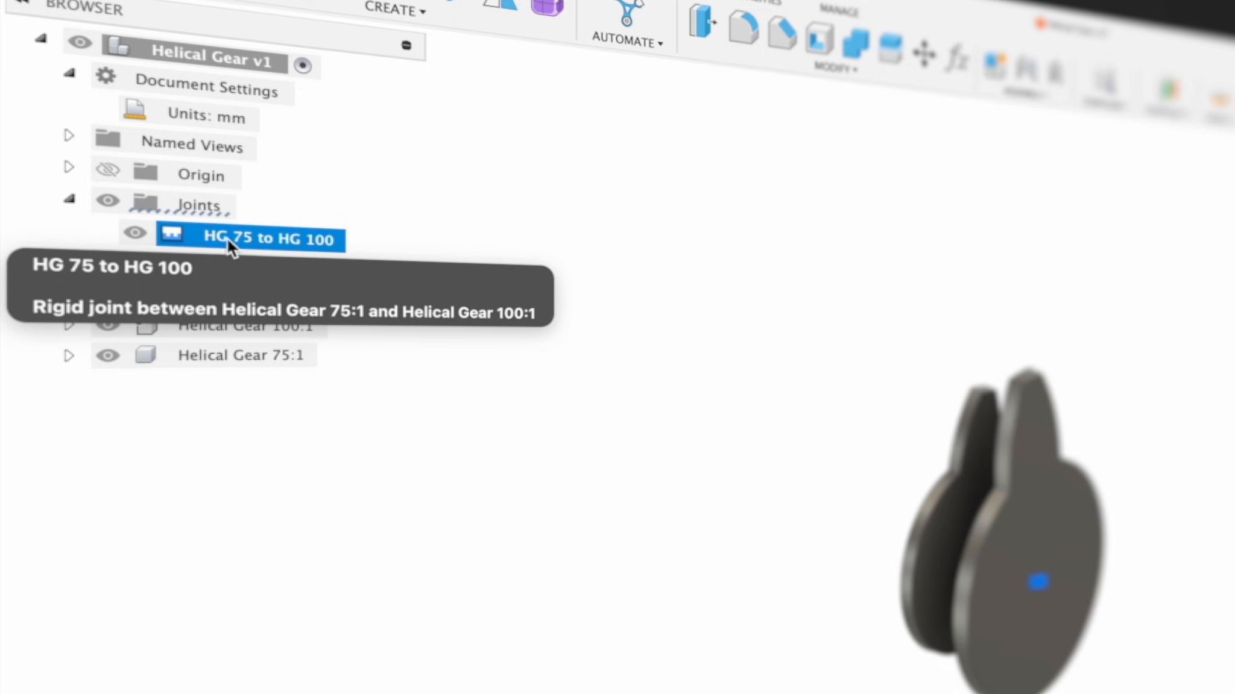
click(385, 249)
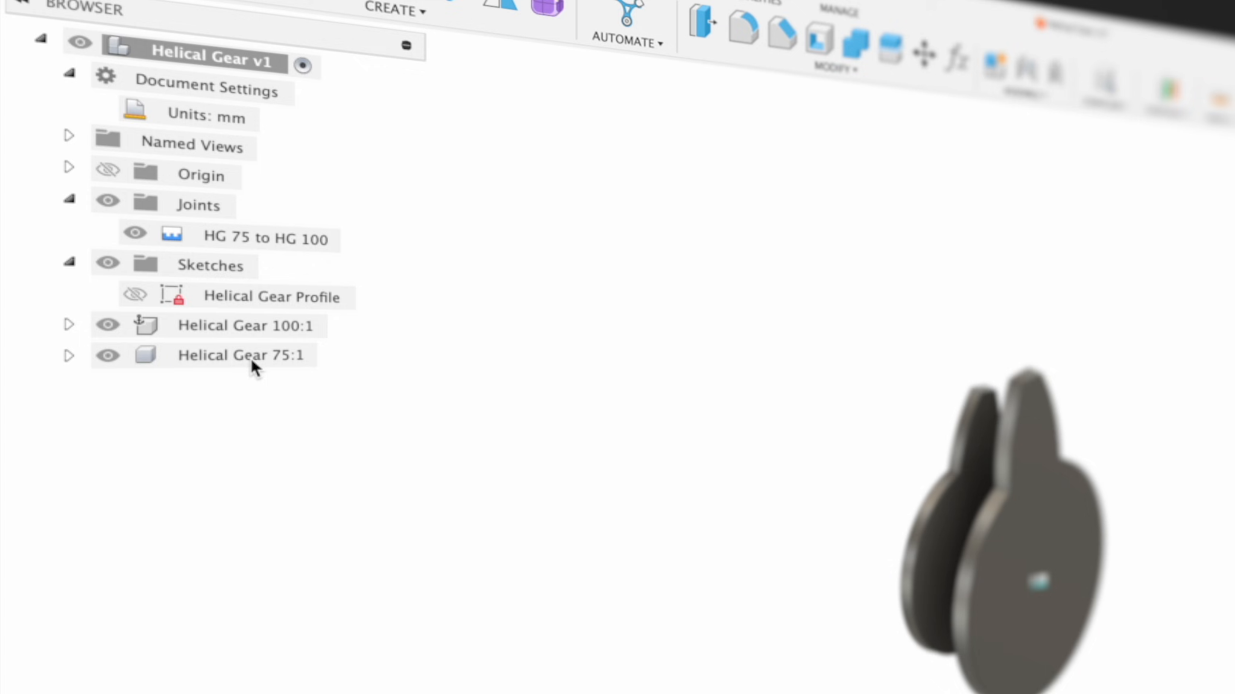
click(144, 240)
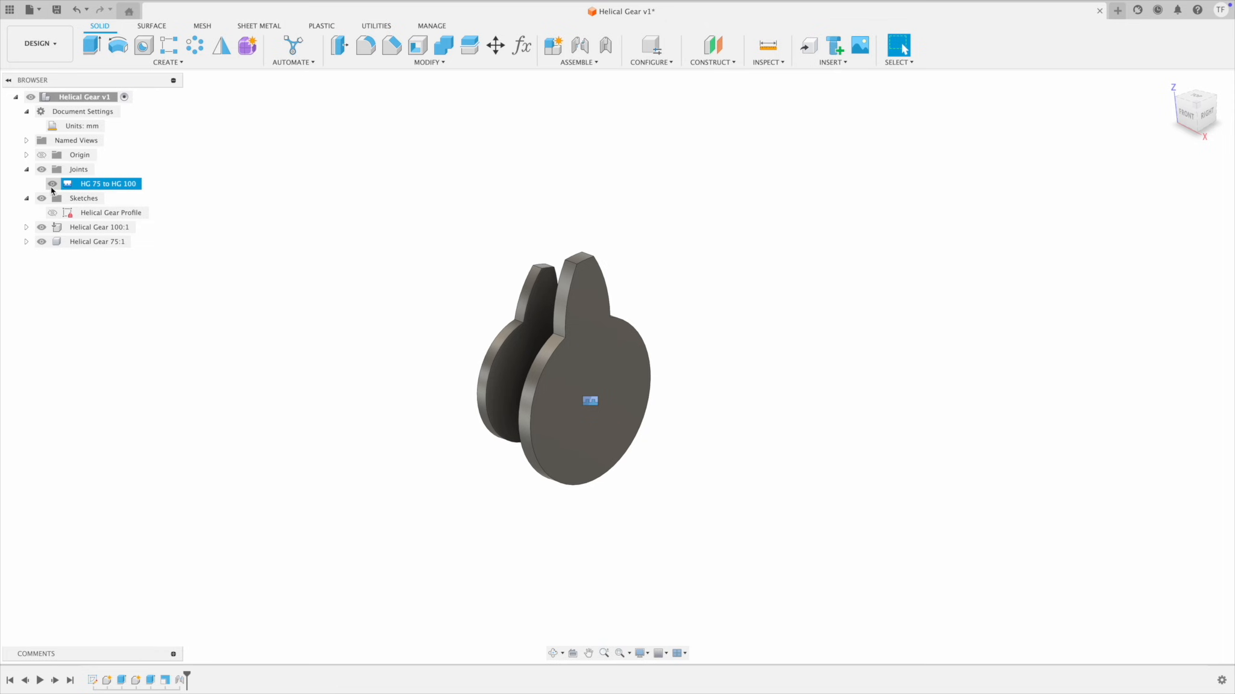
click(52, 186)
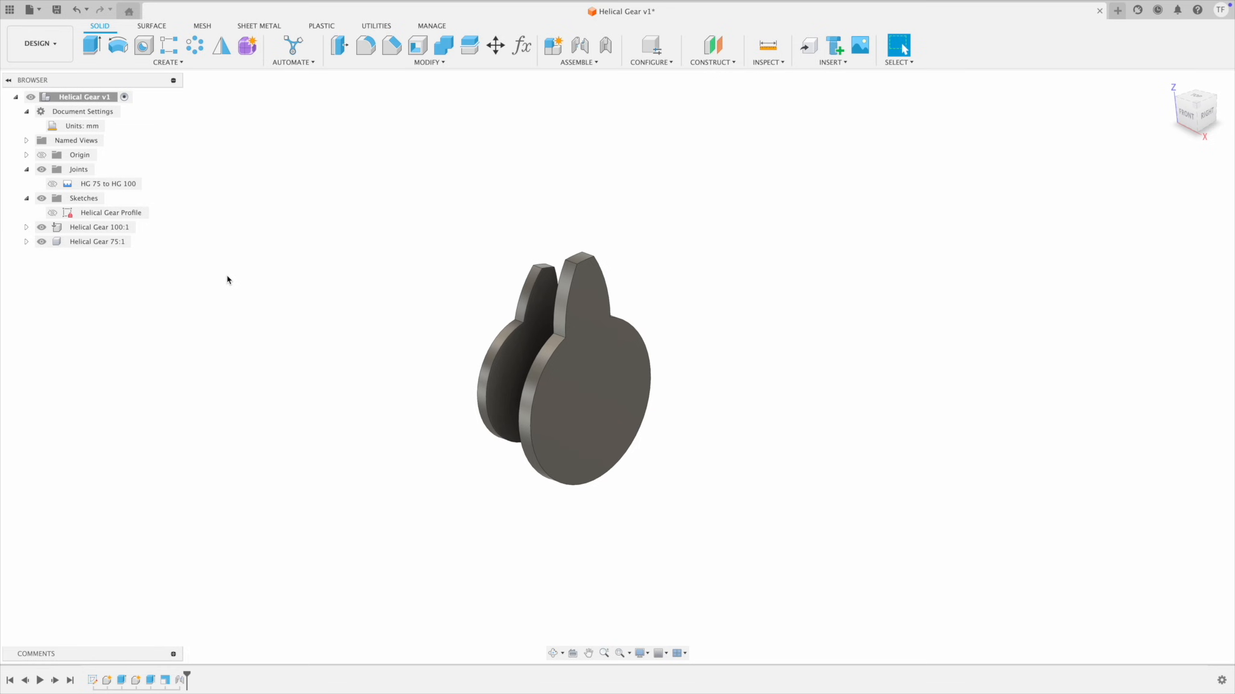
Step: Copy Helical Gear 100 and paste it into the top-level design as a new independent component, offset -220 mm along X
shift+middle_drag(226, 276, 339, 310)
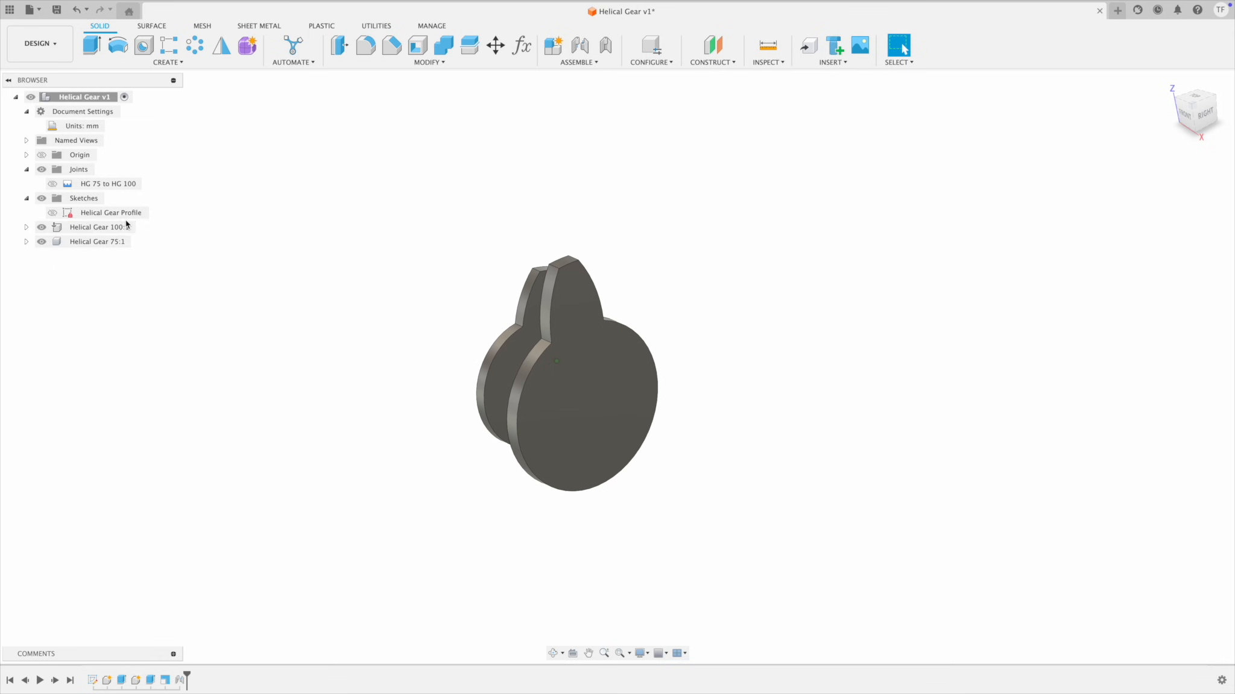
right_click(94, 230)
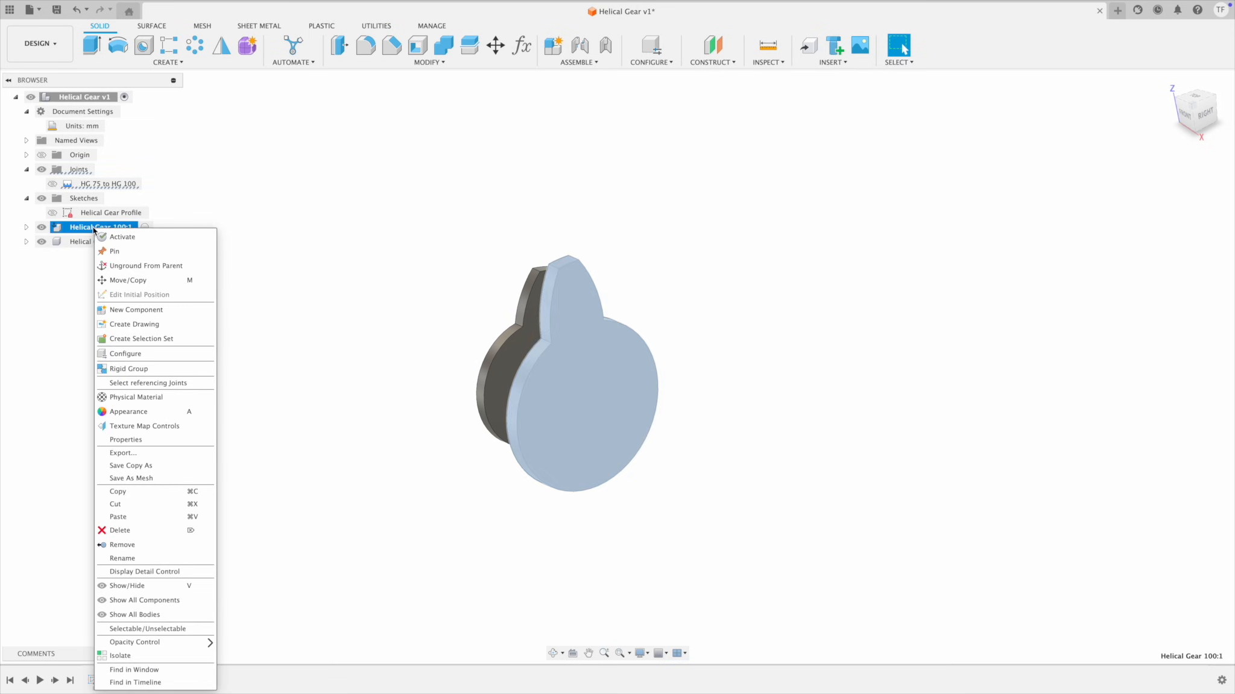
click(144, 492)
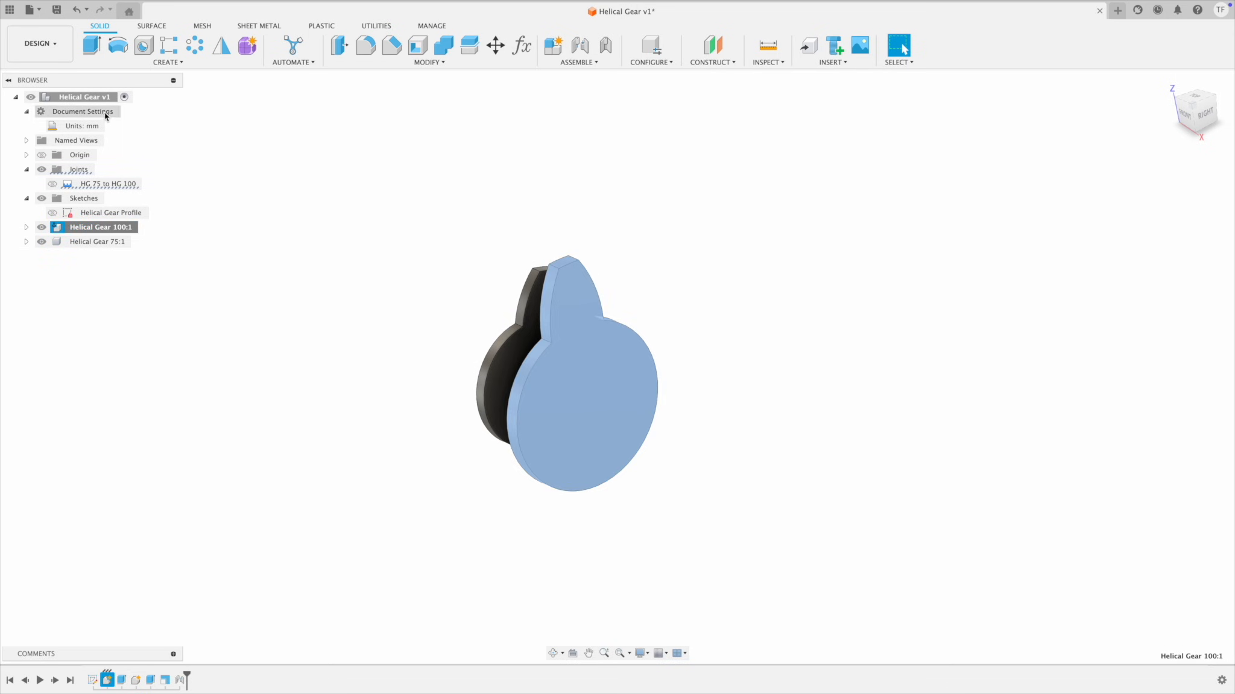
right_click(95, 97)
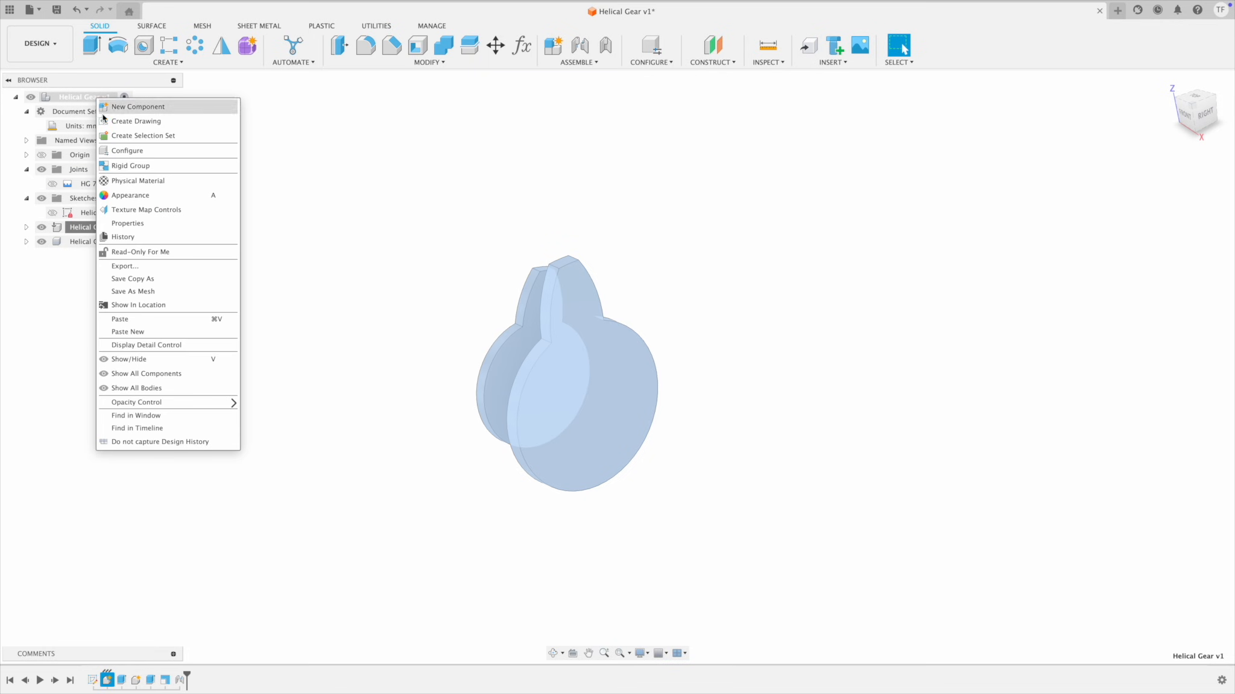
click(152, 329)
shift+middle_drag(423, 397, 458, 389)
drag(610, 390, 343, 337)
click(1158, 415)
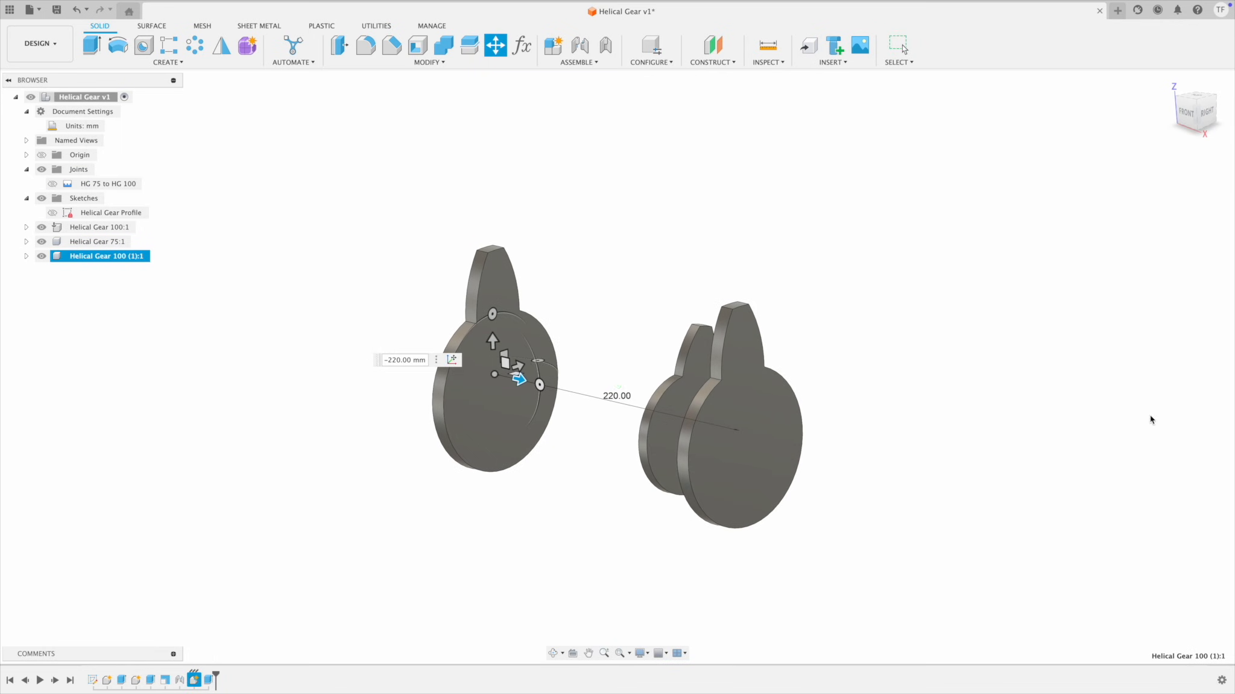
Step: Scale the new gear copy's body uniformly by 0.5 about its component's origin point, showing that origin for the selection and hiding it again
text(s)
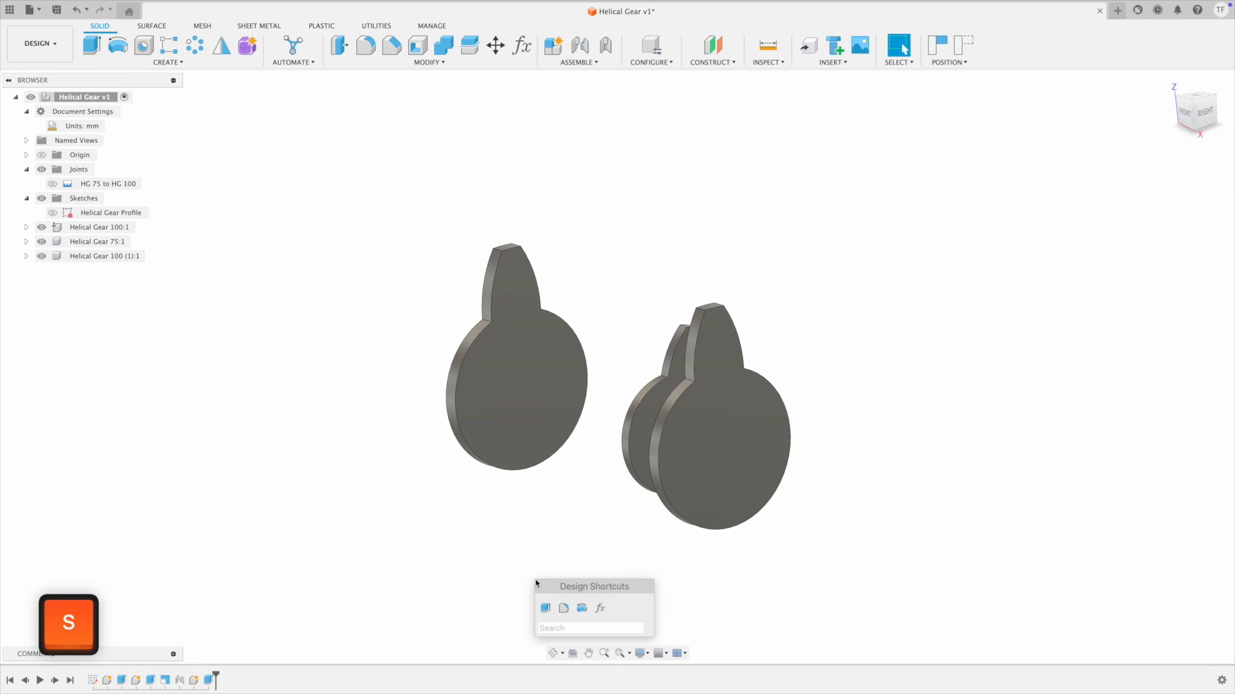
text(scal)
key(Return)
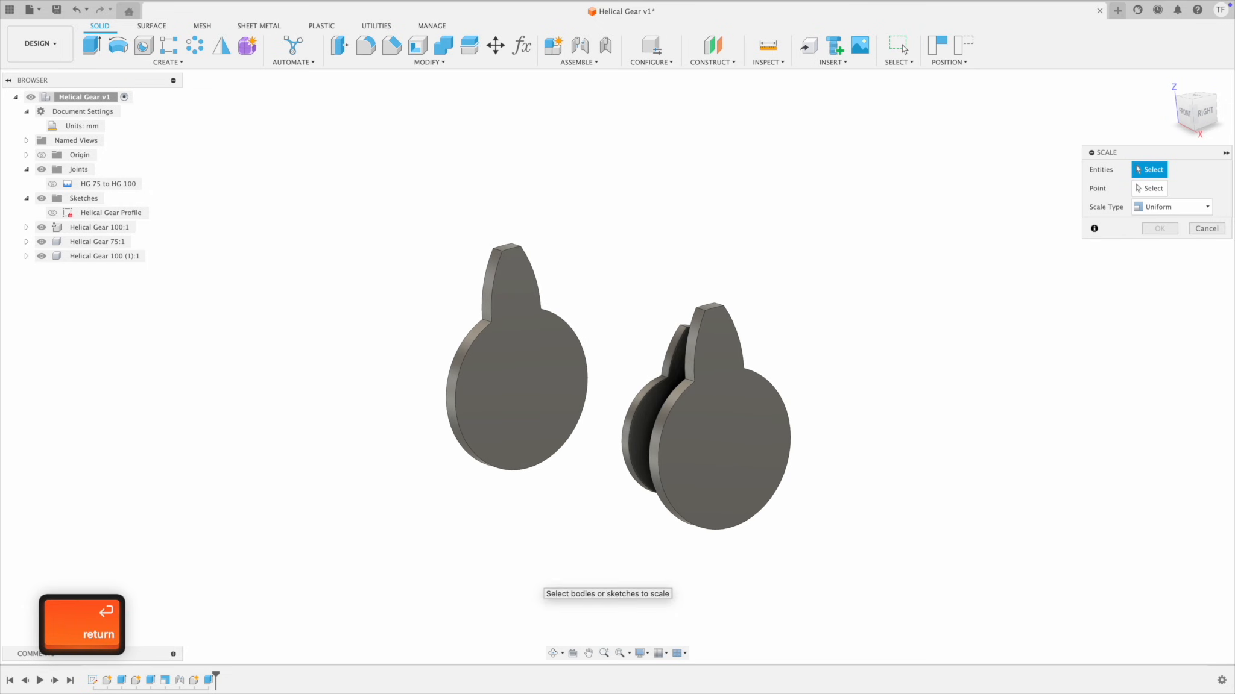
click(516, 374)
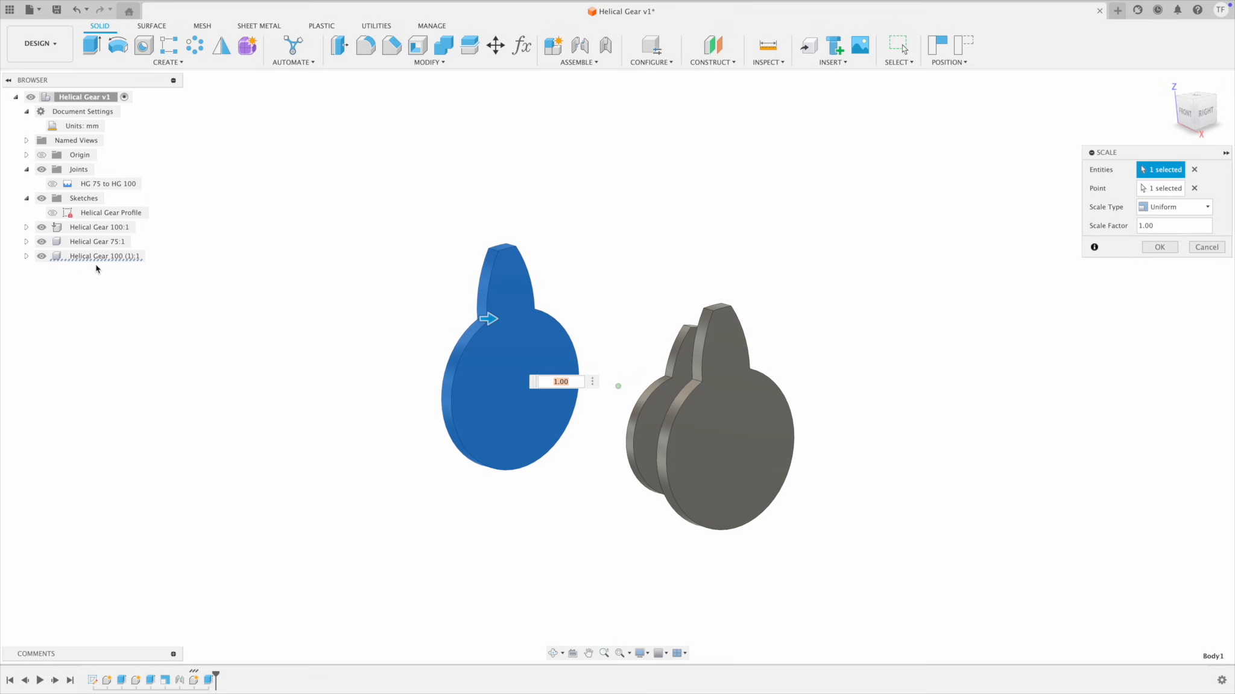
click(26, 257)
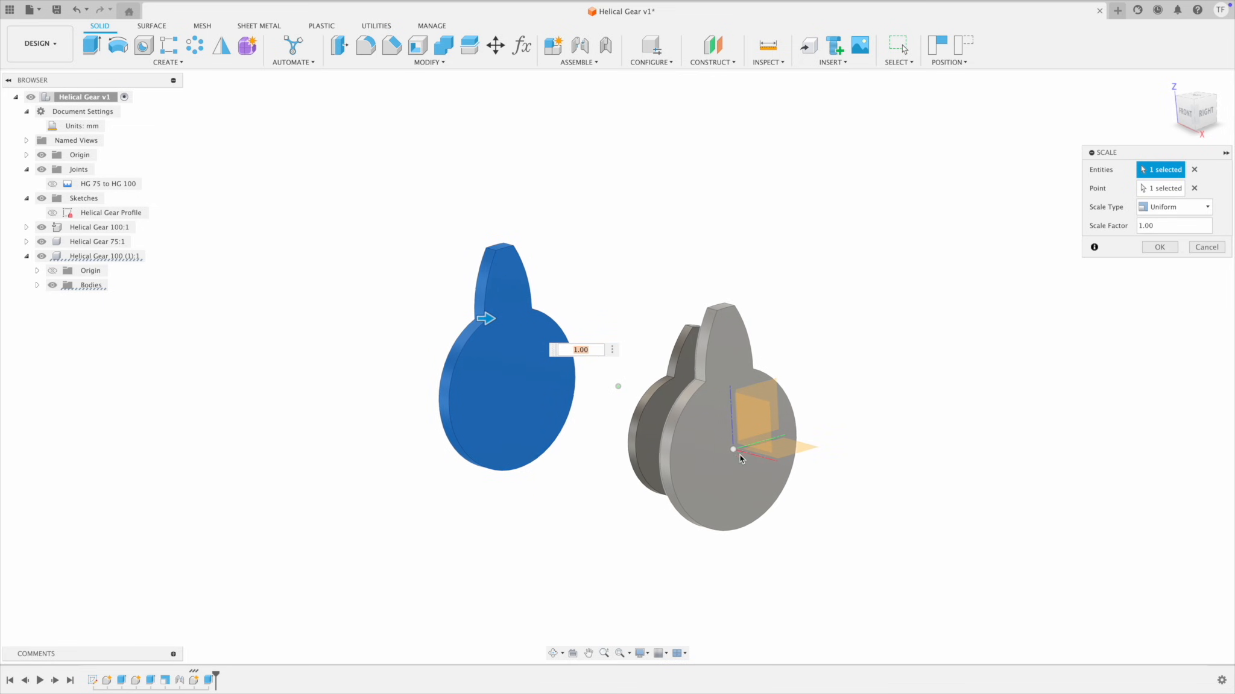
click(42, 155)
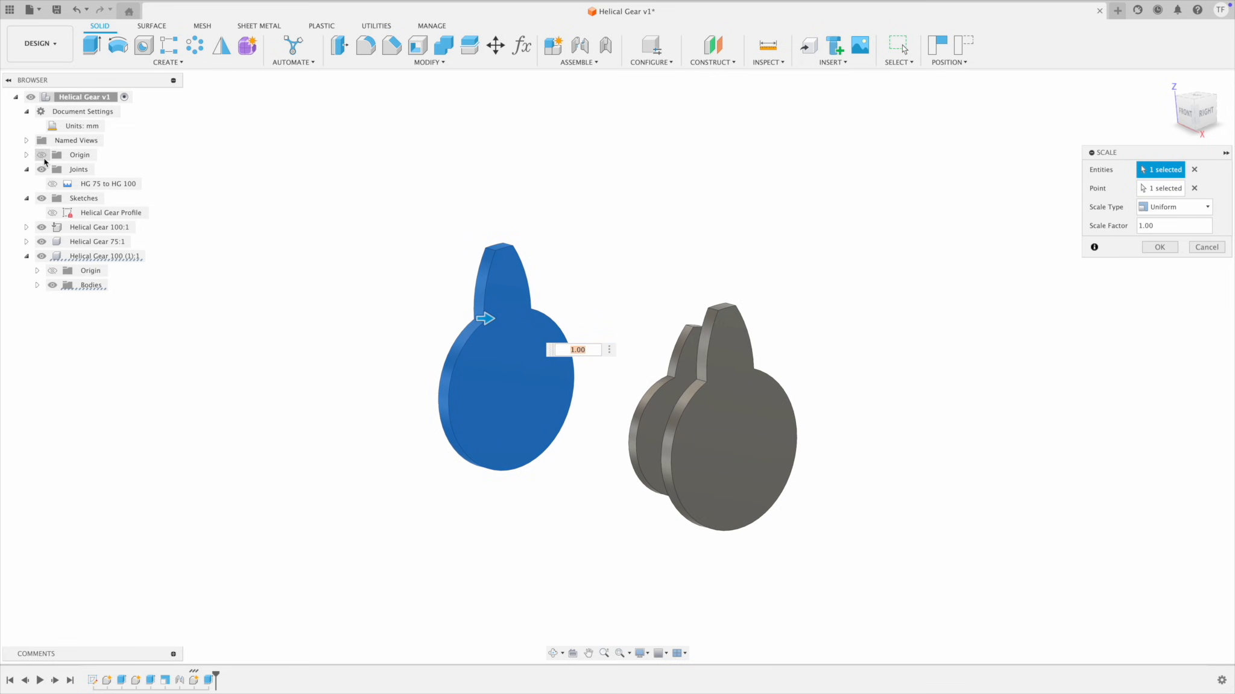
click(53, 270)
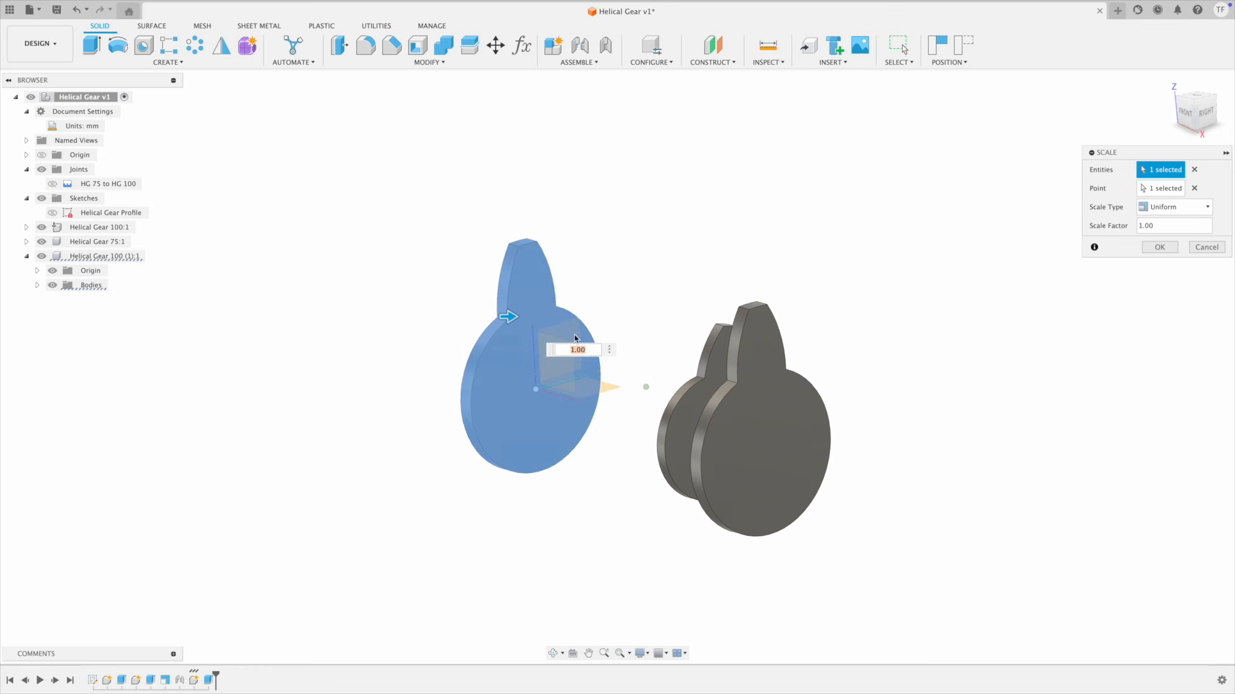
scroll(561, 390, up, 2)
click(1164, 189)
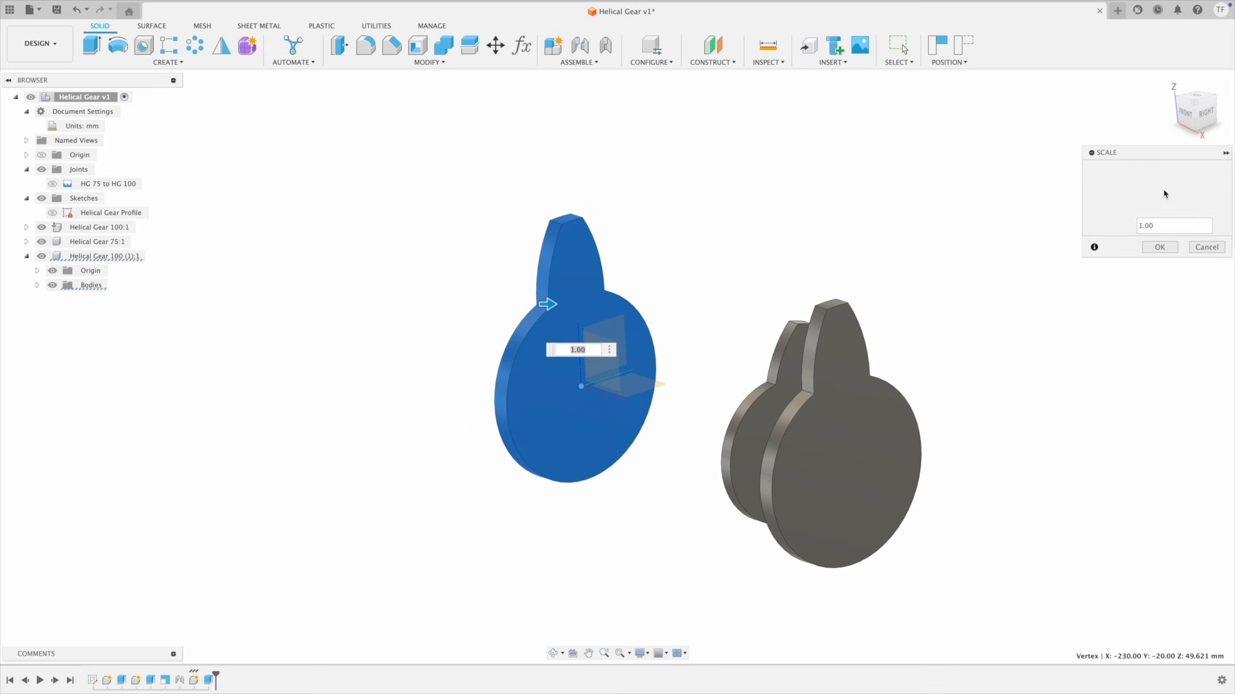
click(580, 388)
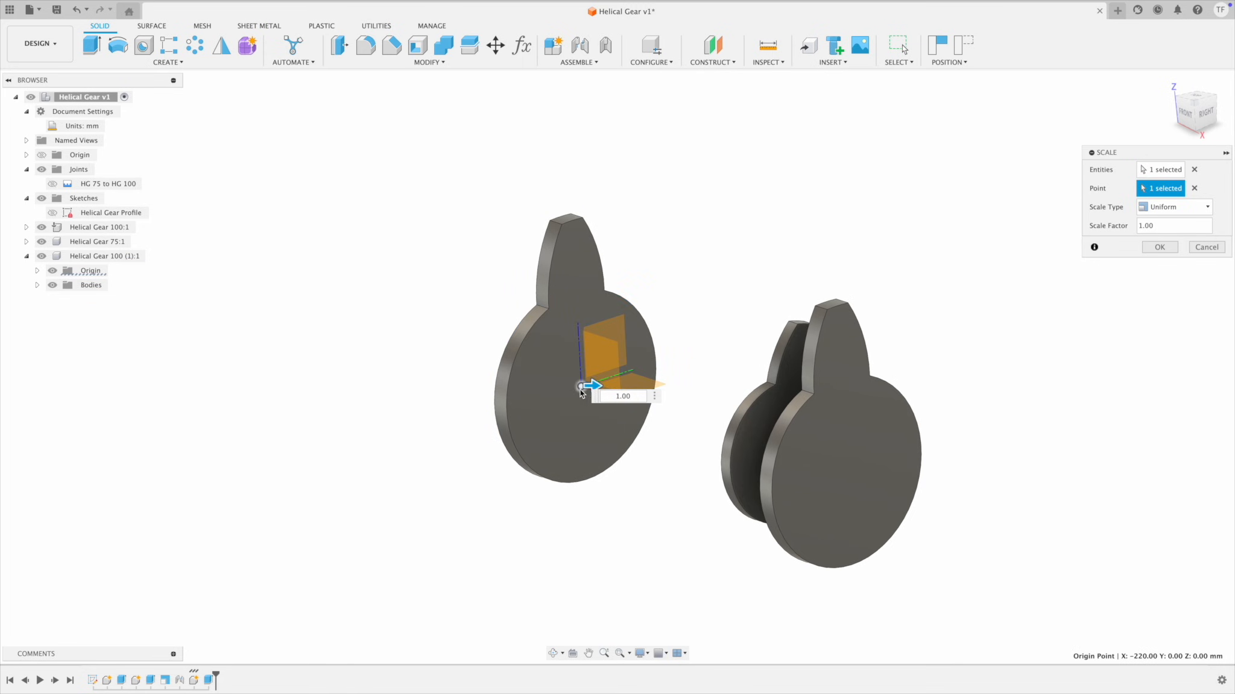
text(.5)
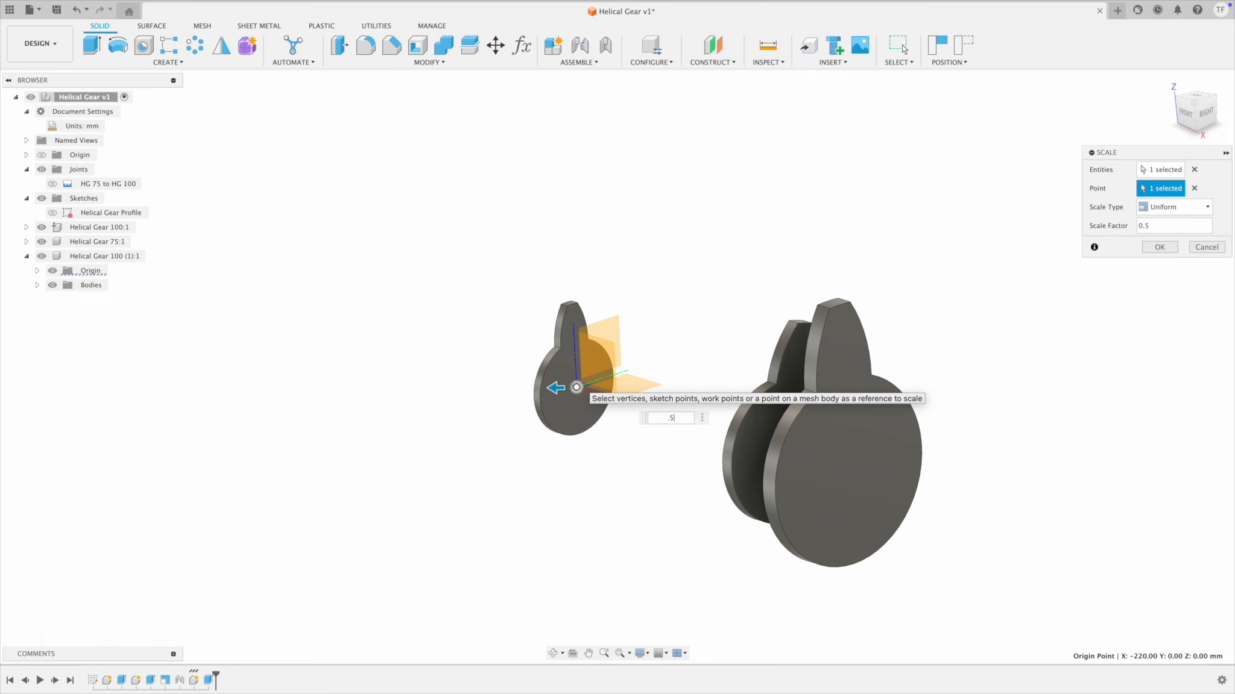
key(Return)
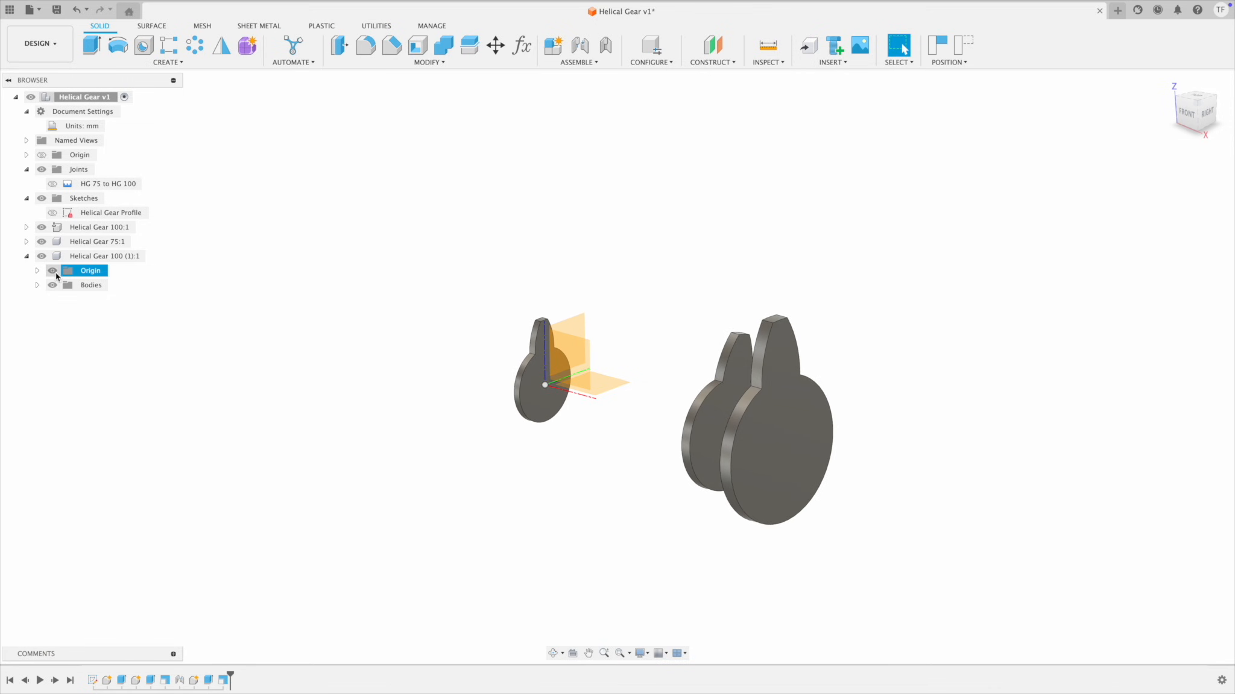
click(53, 270)
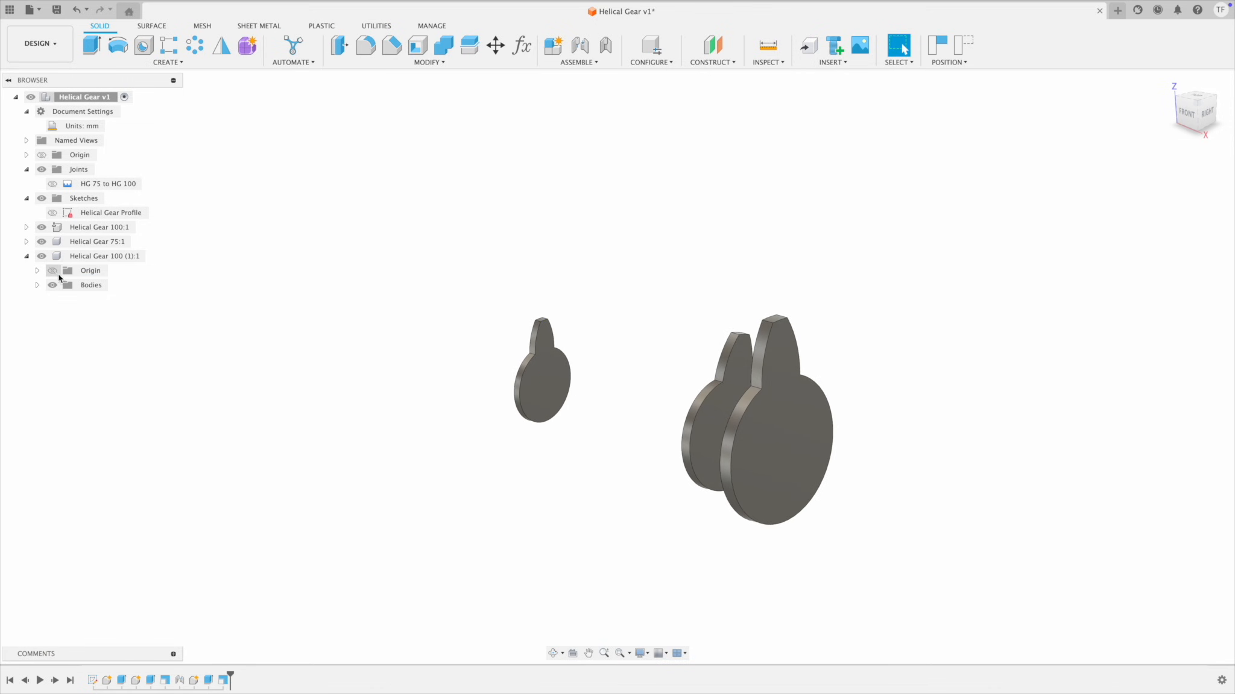
Step: Create a joint from the circle centre on the half-size gear copy's front face to the matching circle centre on Helical Gear 100
click(580, 51)
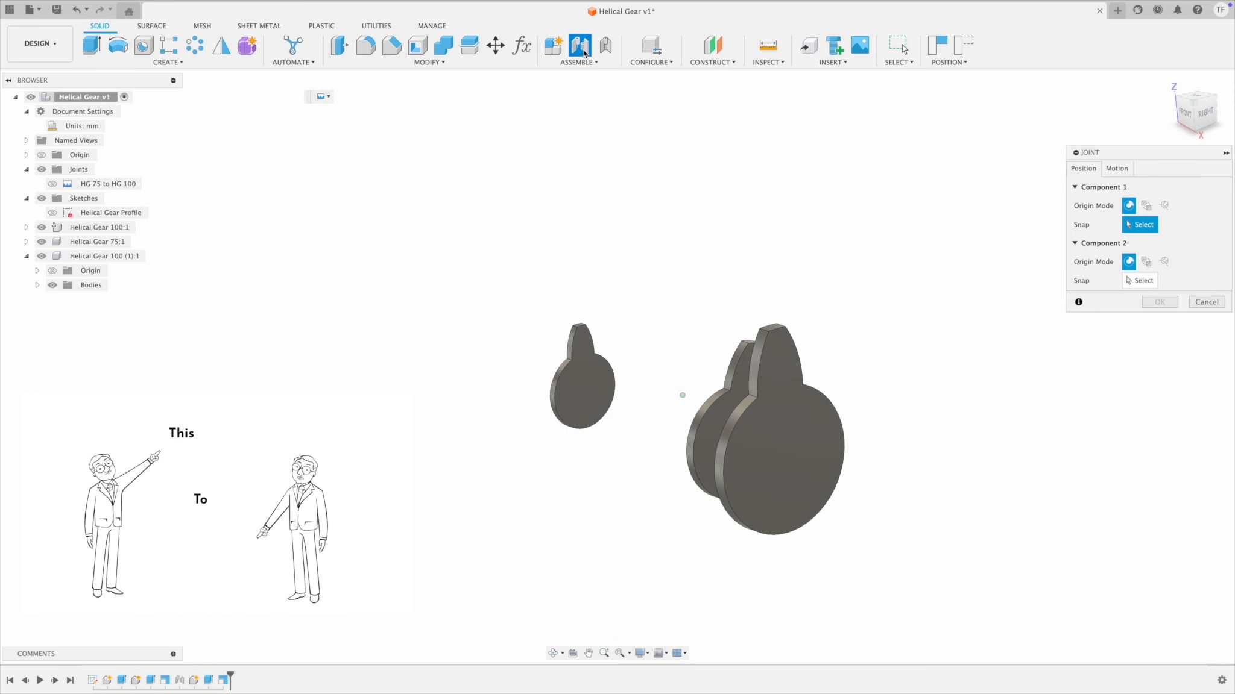
scroll(663, 392, up, 5)
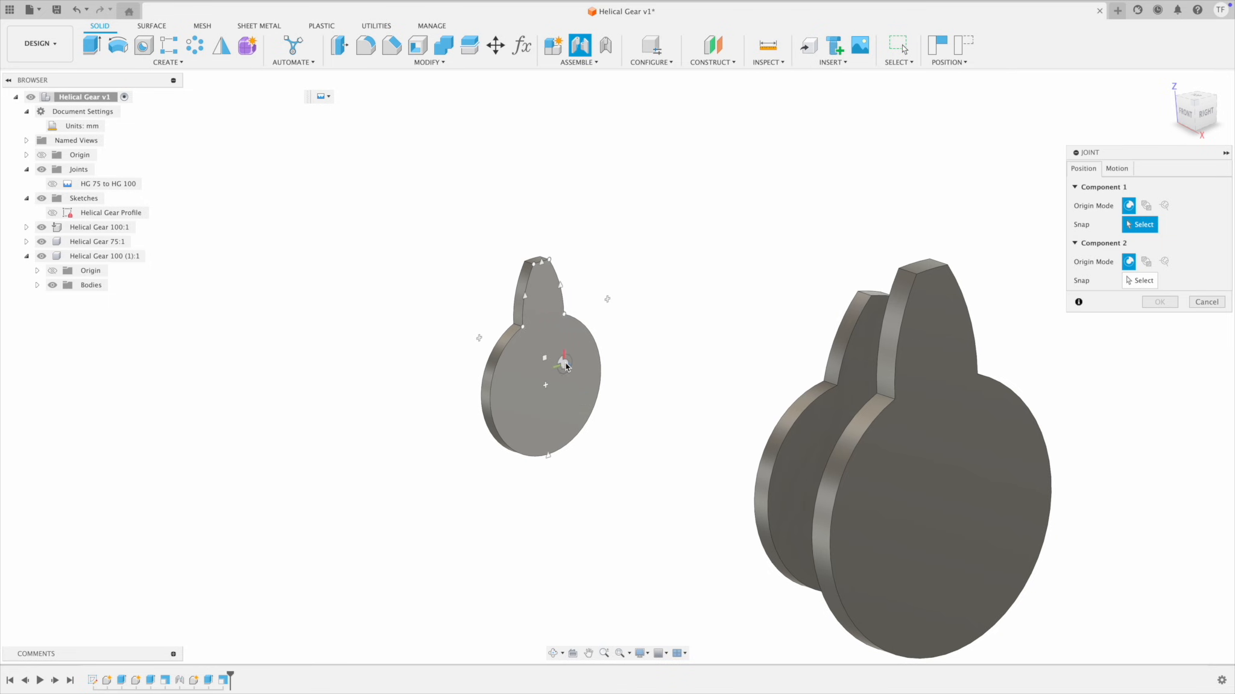
scroll(567, 366, up, 2)
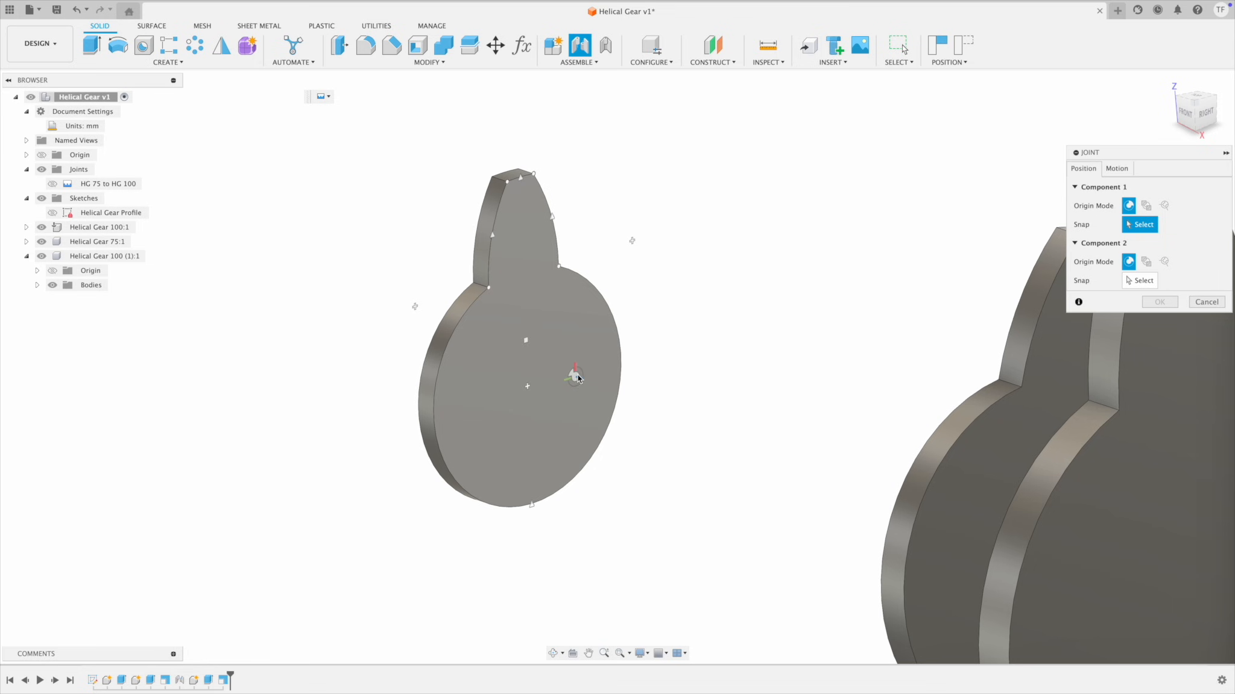
click(579, 378)
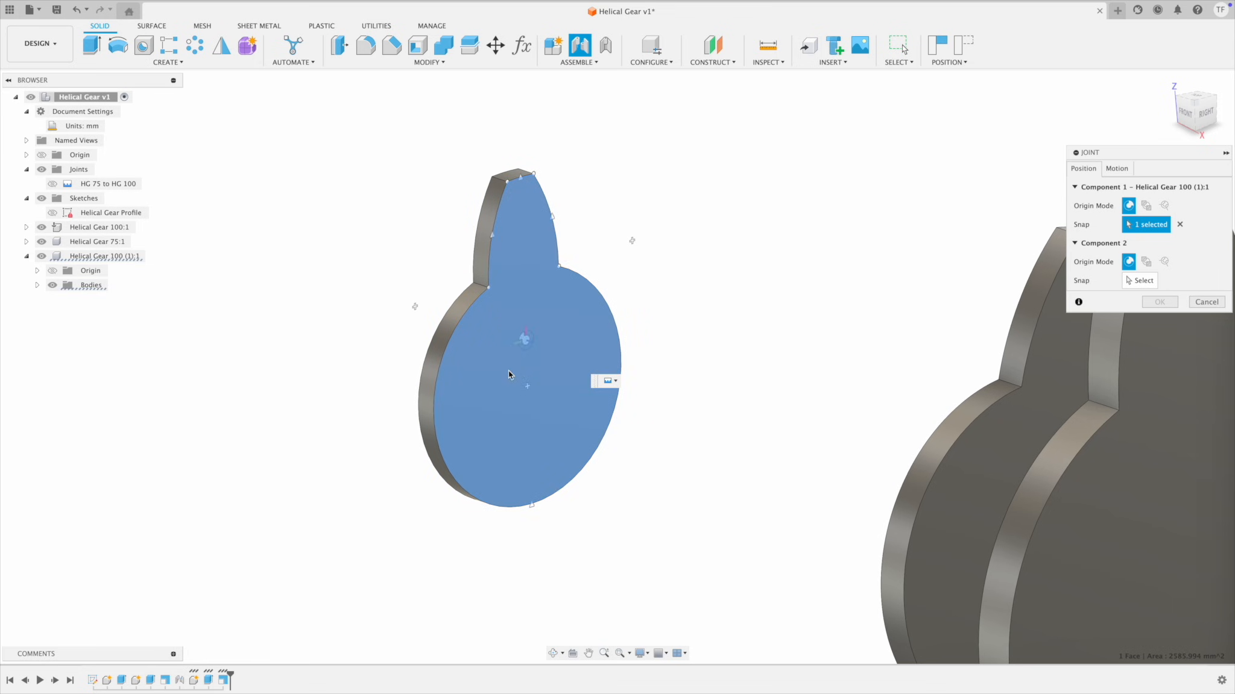
click(533, 389)
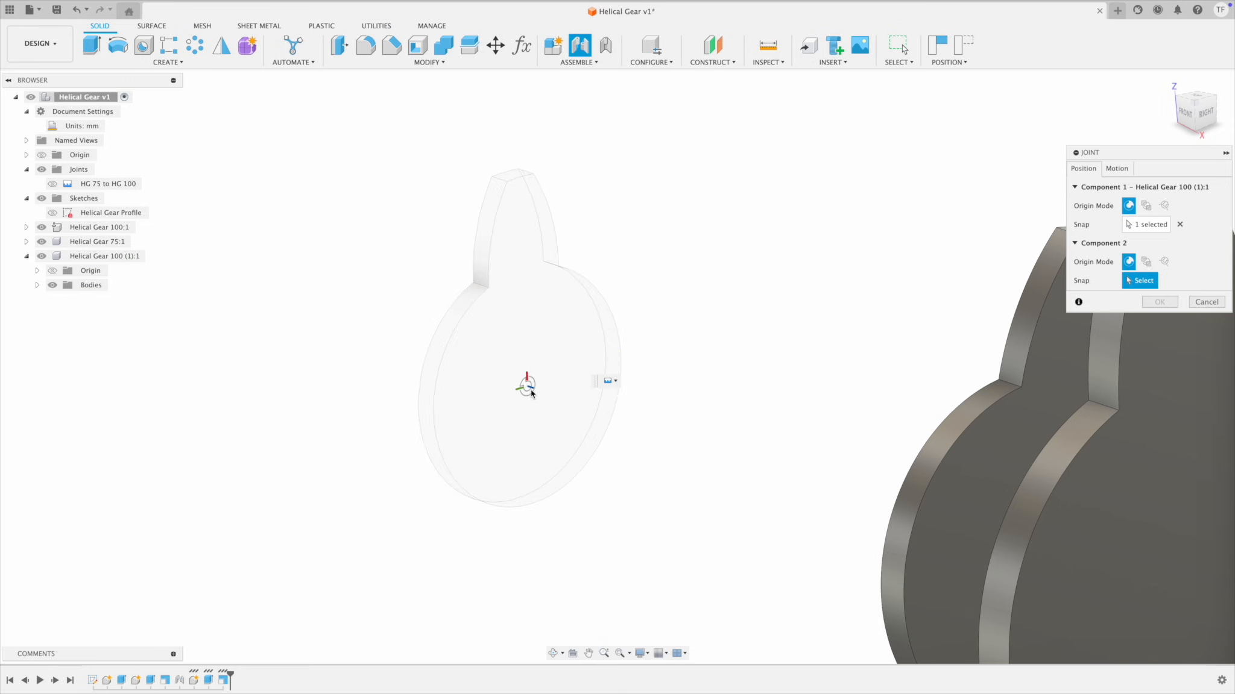
scroll(594, 406, down, 5)
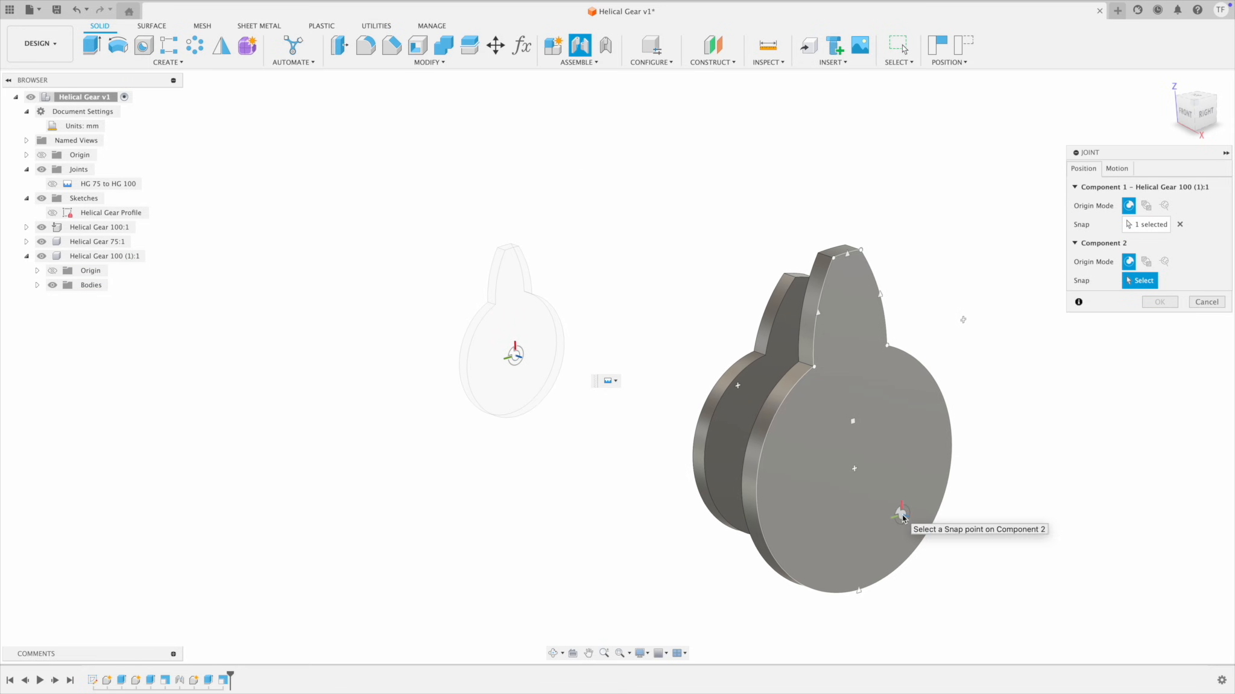
click(862, 474)
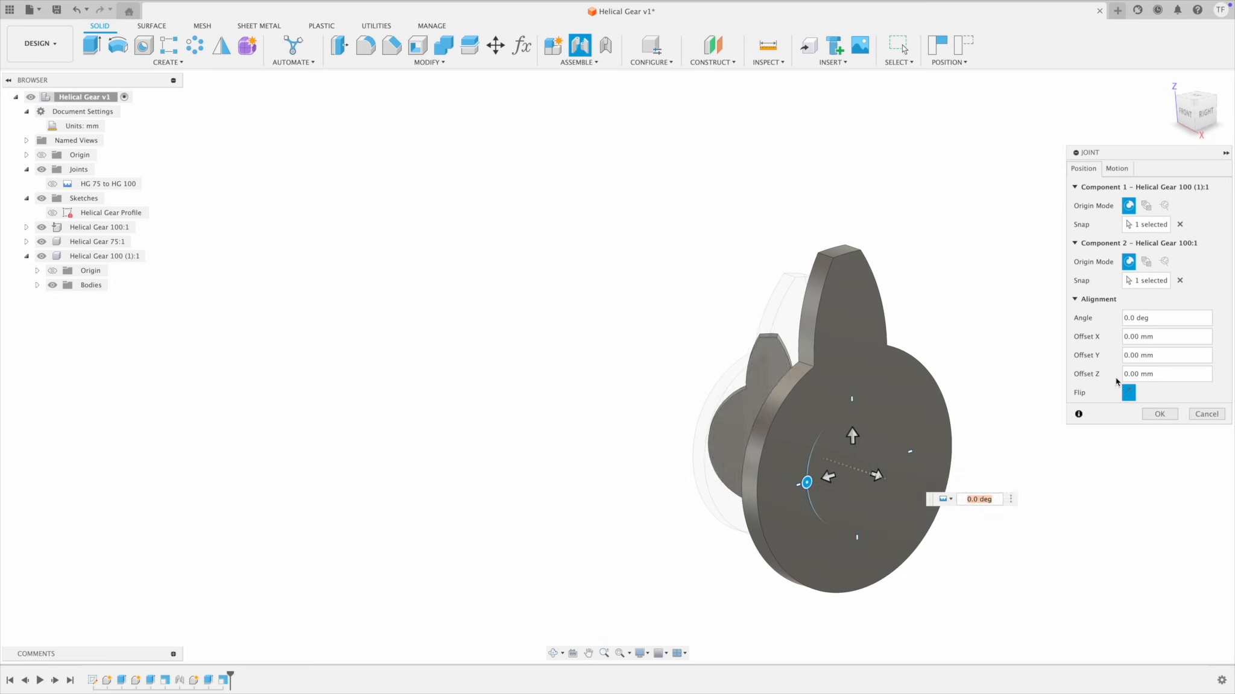
Step: Toggle the joint's flip direction, offset it -100 mm along Z, rotate it to -30 degrees, and confirm the joint
click(1129, 393)
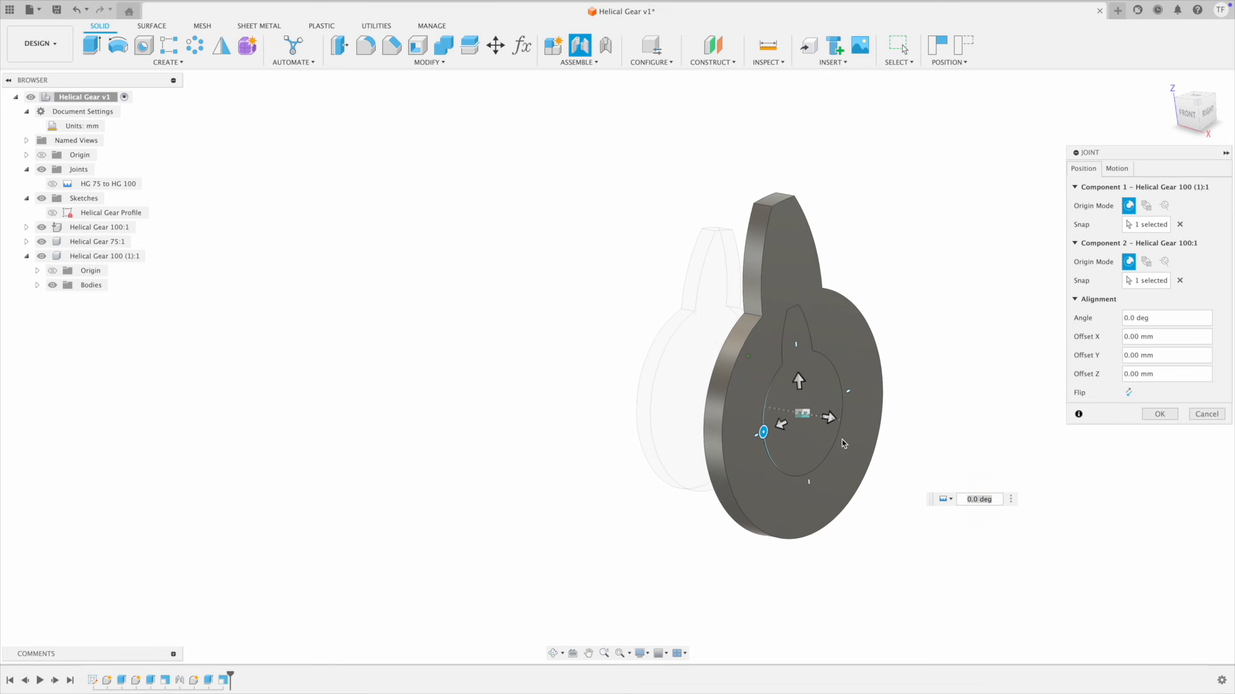
drag(810, 426, 617, 395)
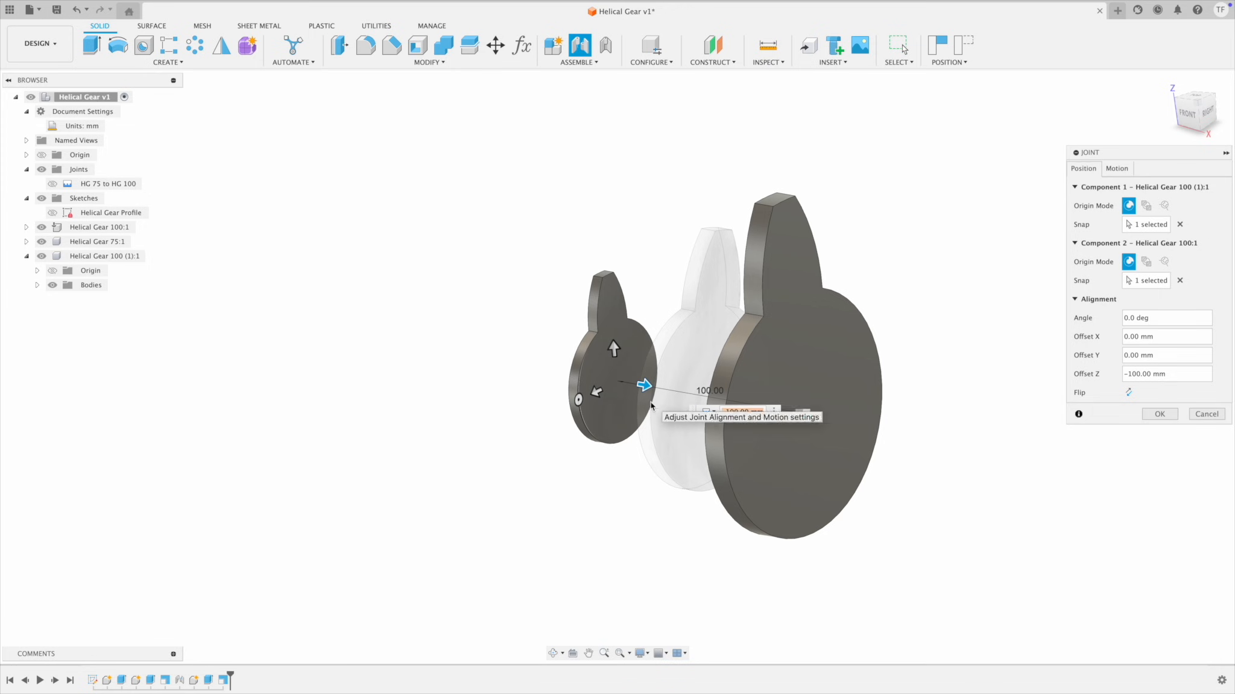
shift+middle_drag(642, 386, 594, 392)
drag(594, 392, 605, 359)
mouse_move(605, 355)
shift+middle_down()
mouse_move(744, 447)
mouse_move(631, 311)
mouse_move(573, 308)
shift+middle_up()
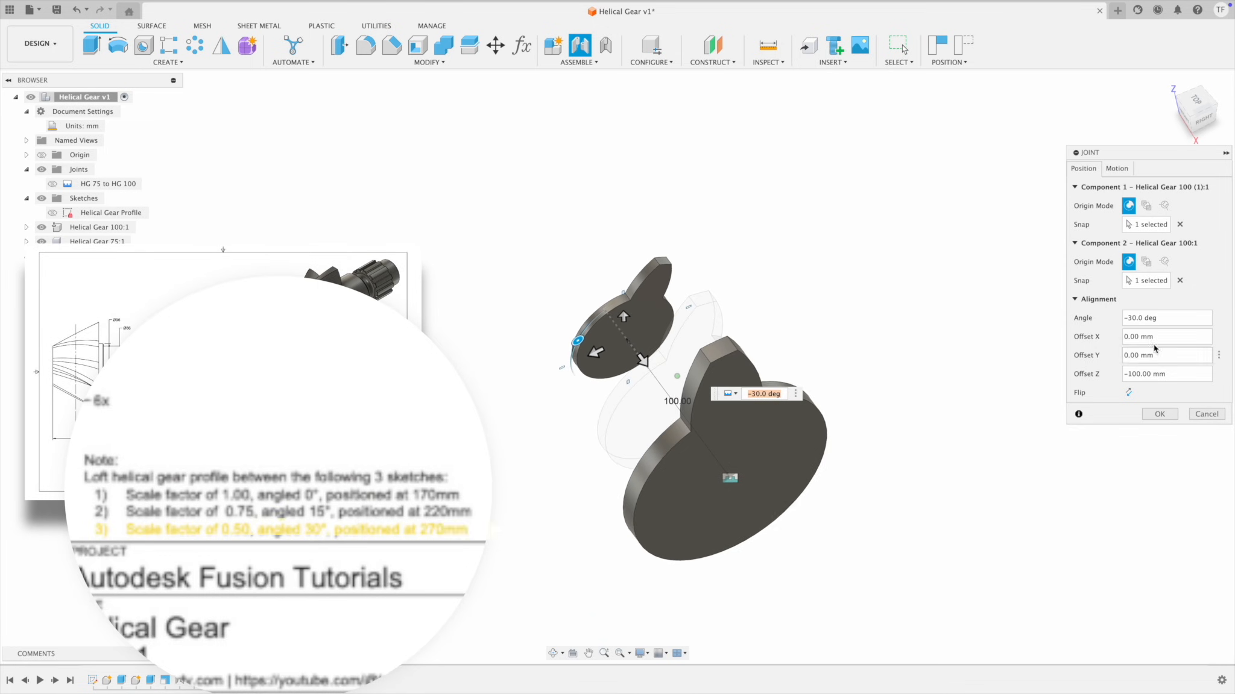
click(1160, 414)
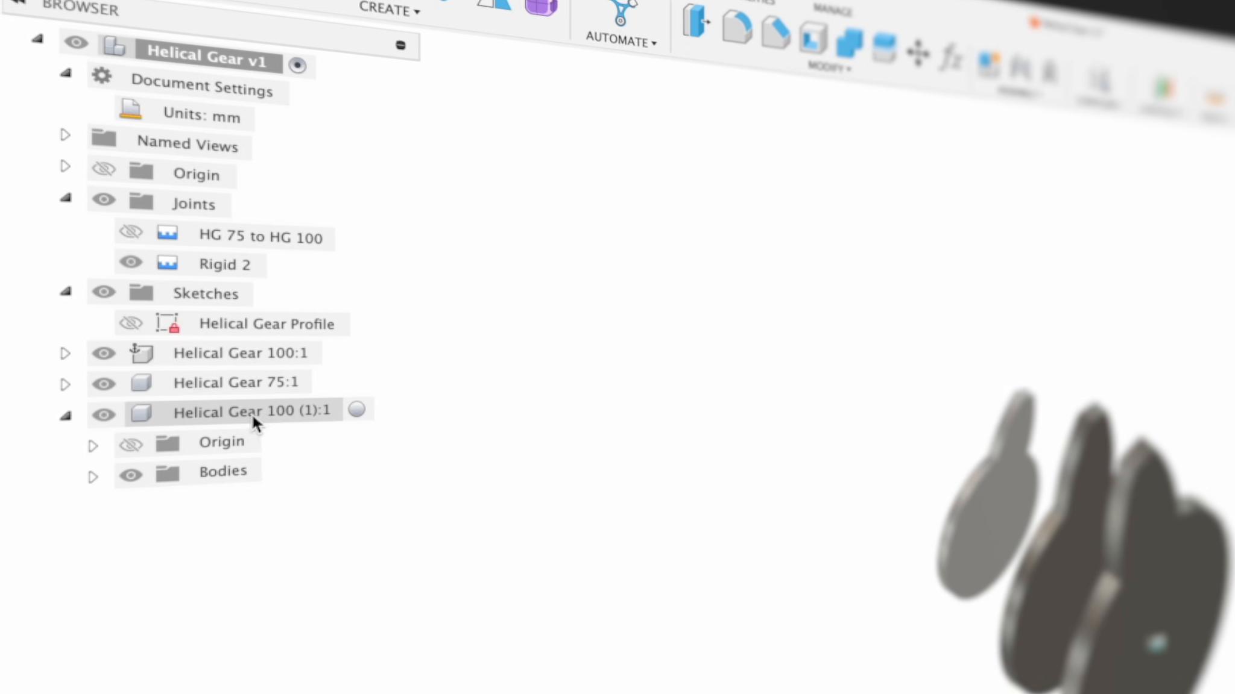
Step: Rename the half-size component copy Helical Gear 100 (1) as Helical Gear 50
click(281, 412)
click(281, 412)
double_click(281, 413)
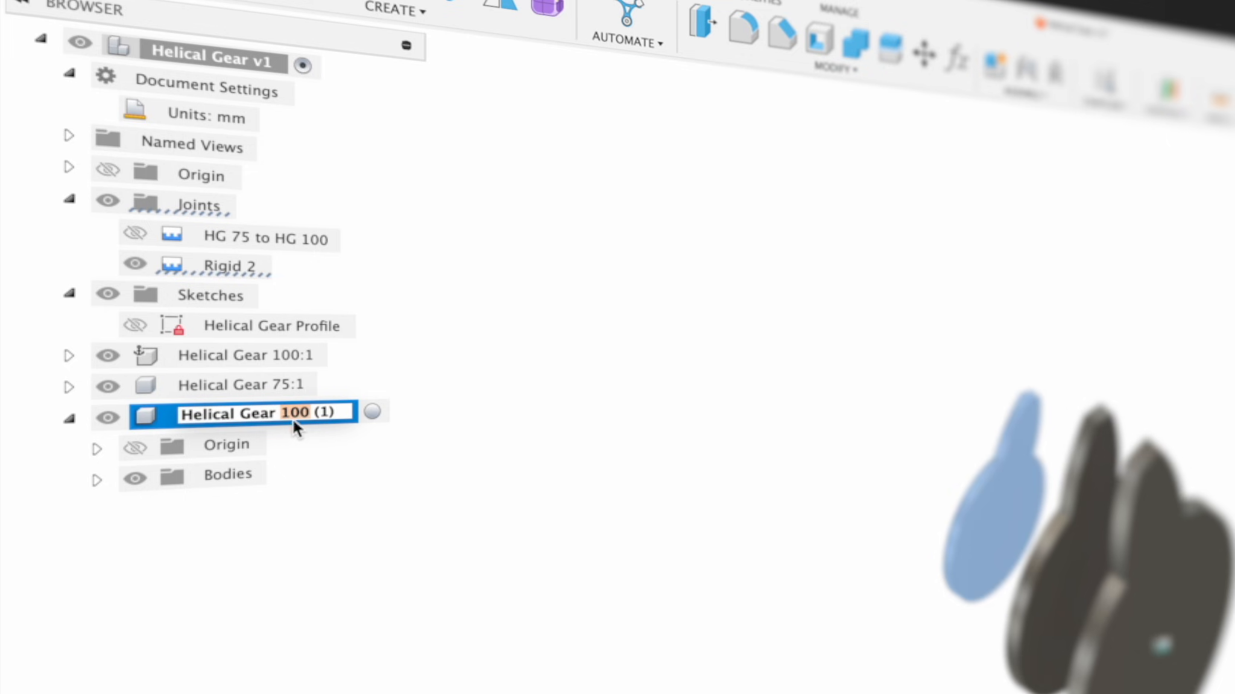
triple_click(285, 413)
click(284, 413)
key(BackSpace)
key(BackSpace)
key(BackSpace)
key(BackSpace)
key(BackSpace)
key(BackSpace)
key(BackSpace)
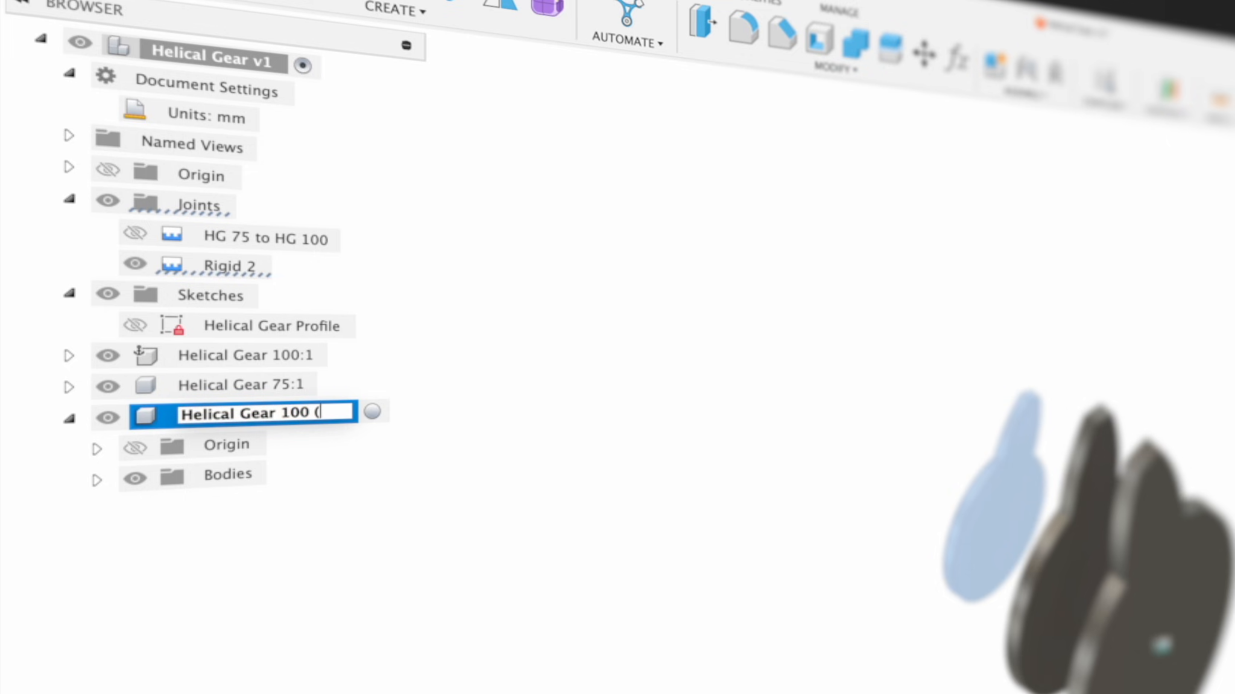
text(50:1)
key(Return)
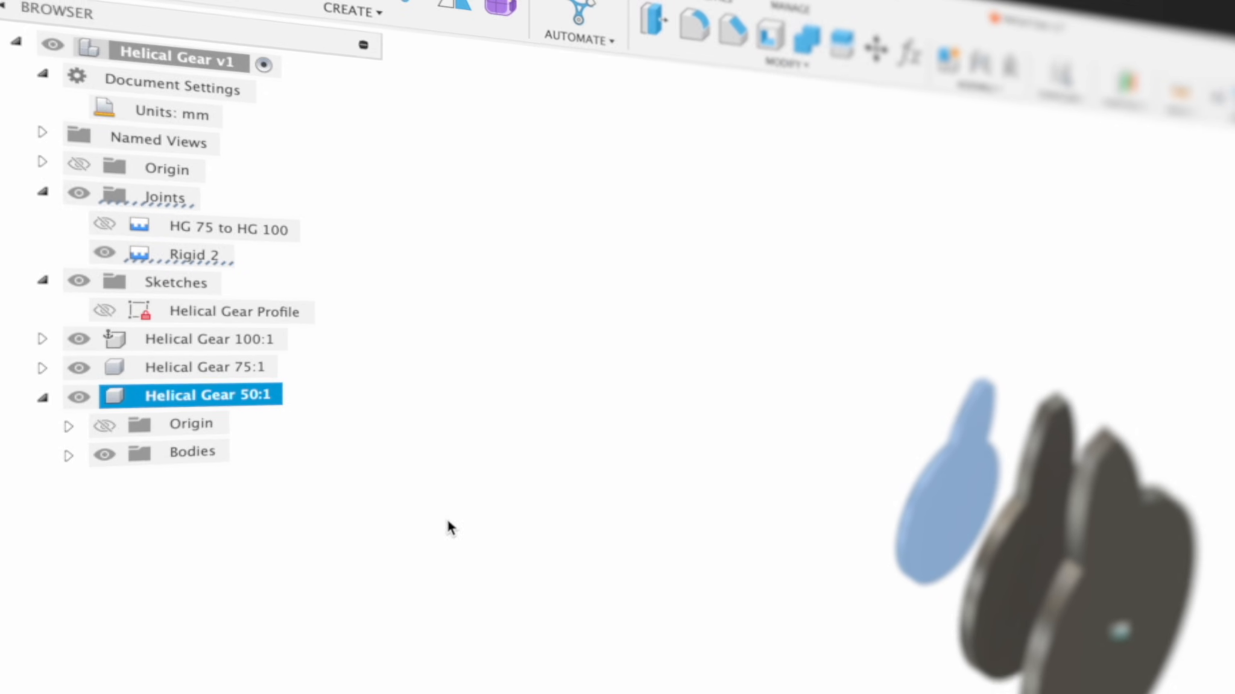
click(492, 560)
shift+scroll(491, 560, right, 5)
shift+scroll(217, 342, right, 10)
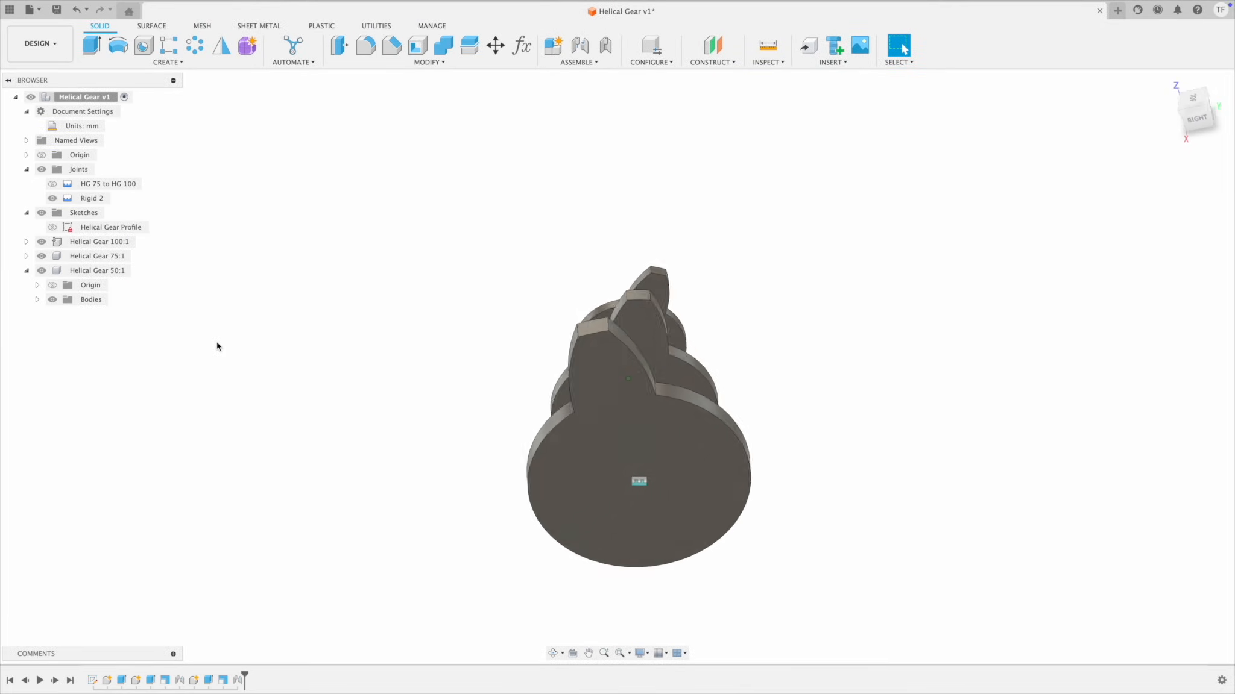
shift+scroll(216, 344, left, 8)
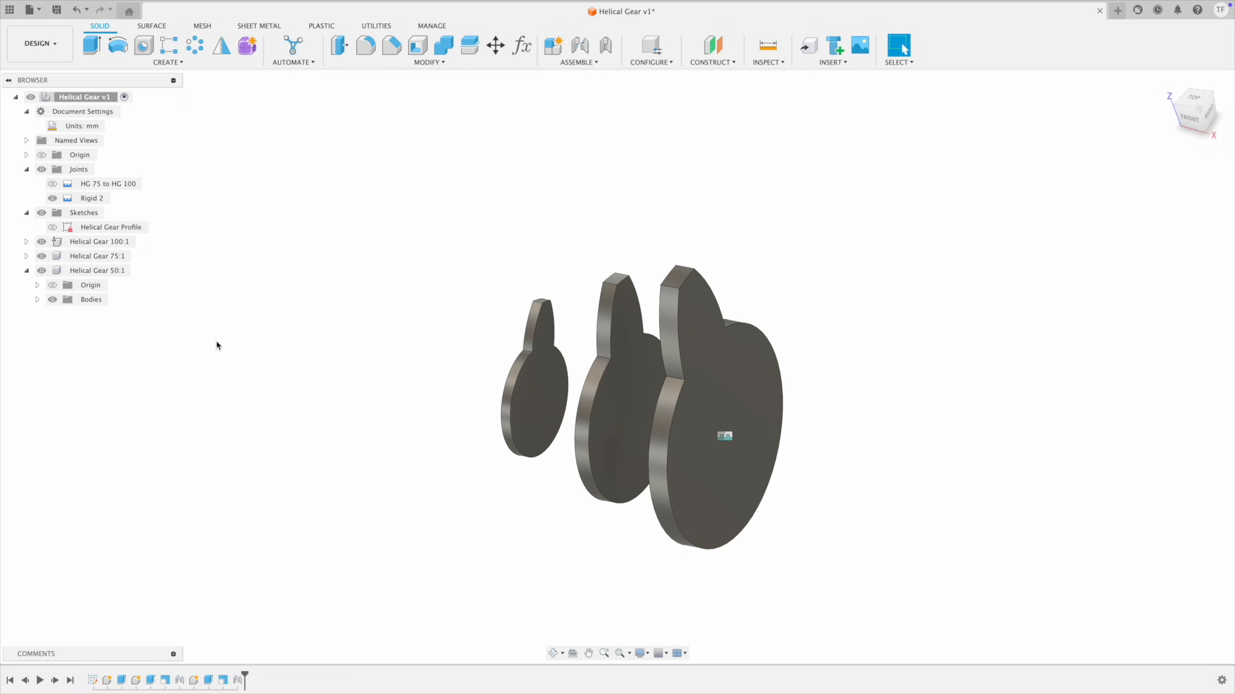
click(177, 63)
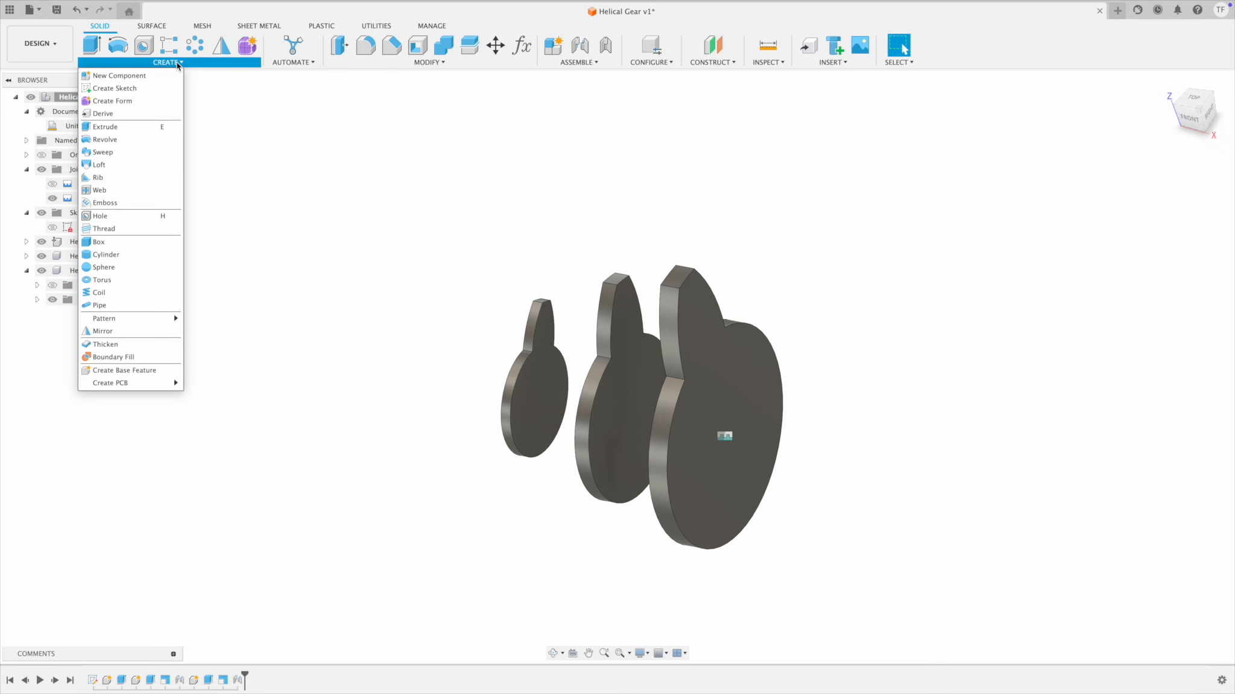
click(400, 331)
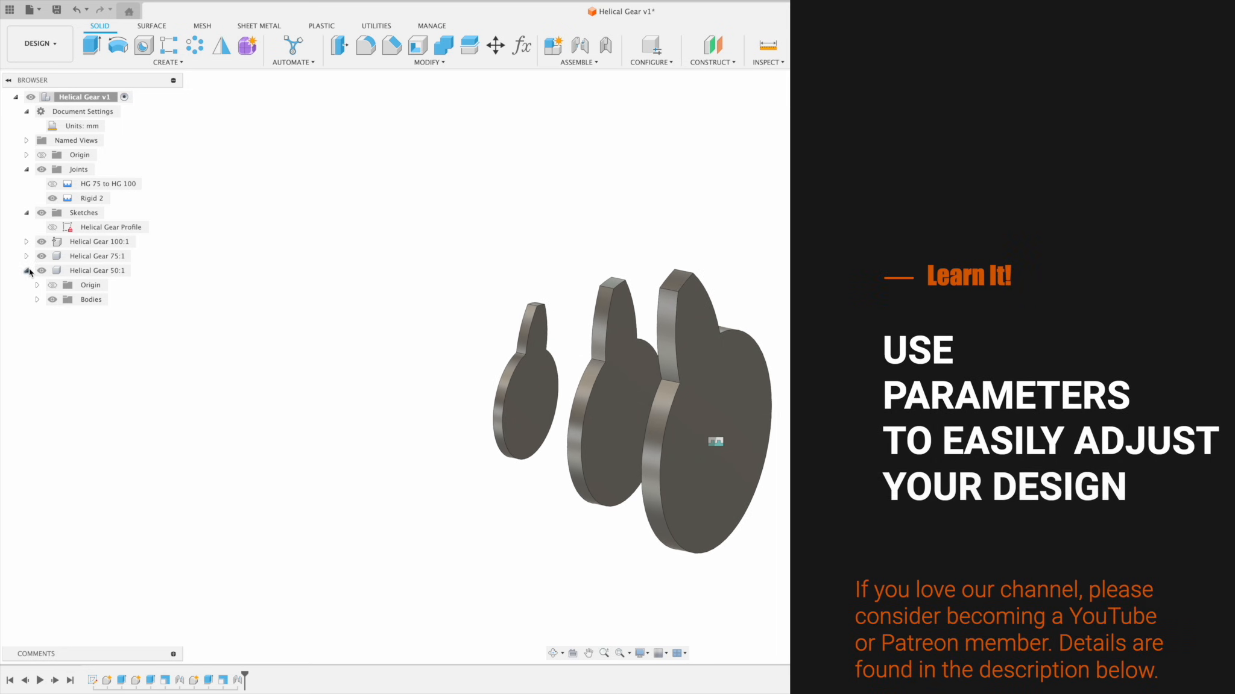
Step: Collapse the contents of the Helical Gear 50 component in the browser
click(26, 270)
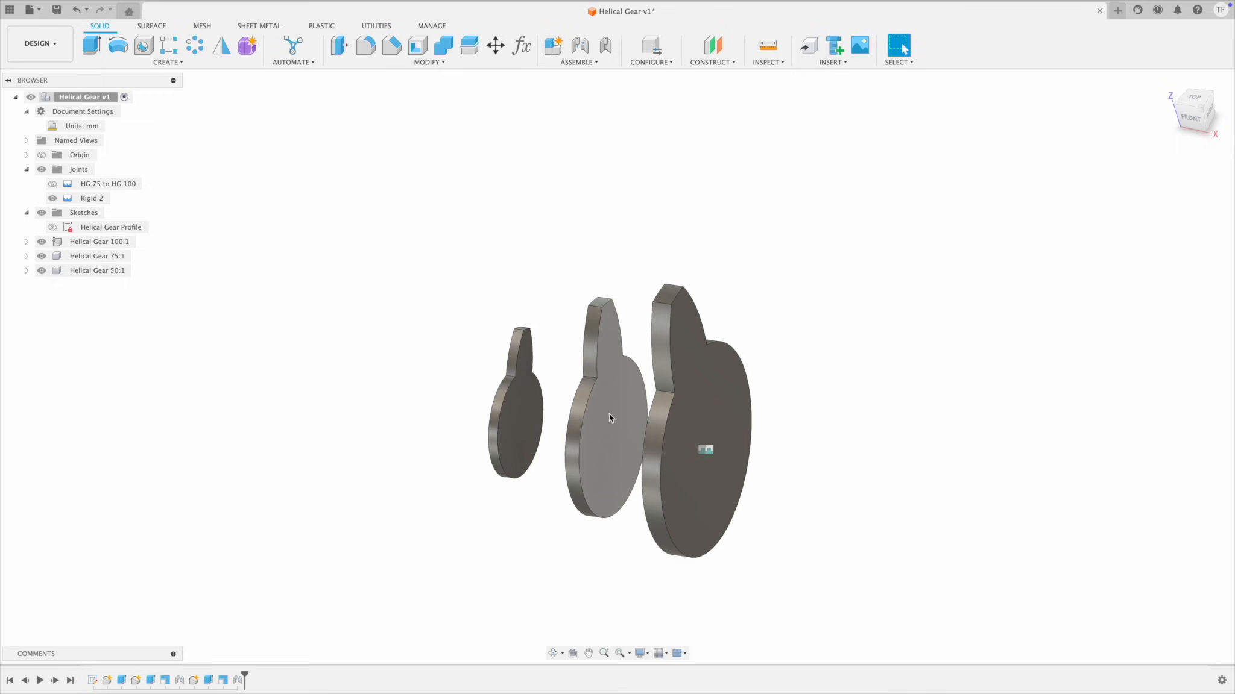
Step: Measure the distances from Helical Gear 100's front face to the front faces of Helical Gear 75 and Helical Gear 50
scroll(604, 545, up, 2)
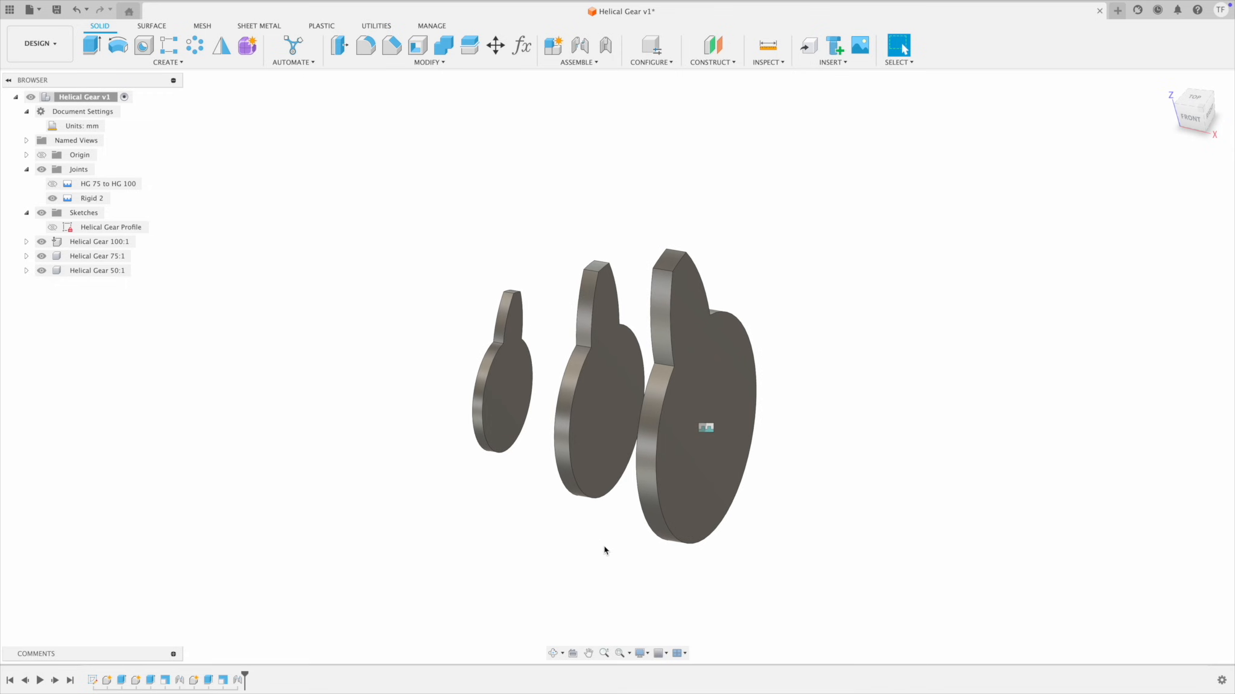
scroll(605, 550, right, 1)
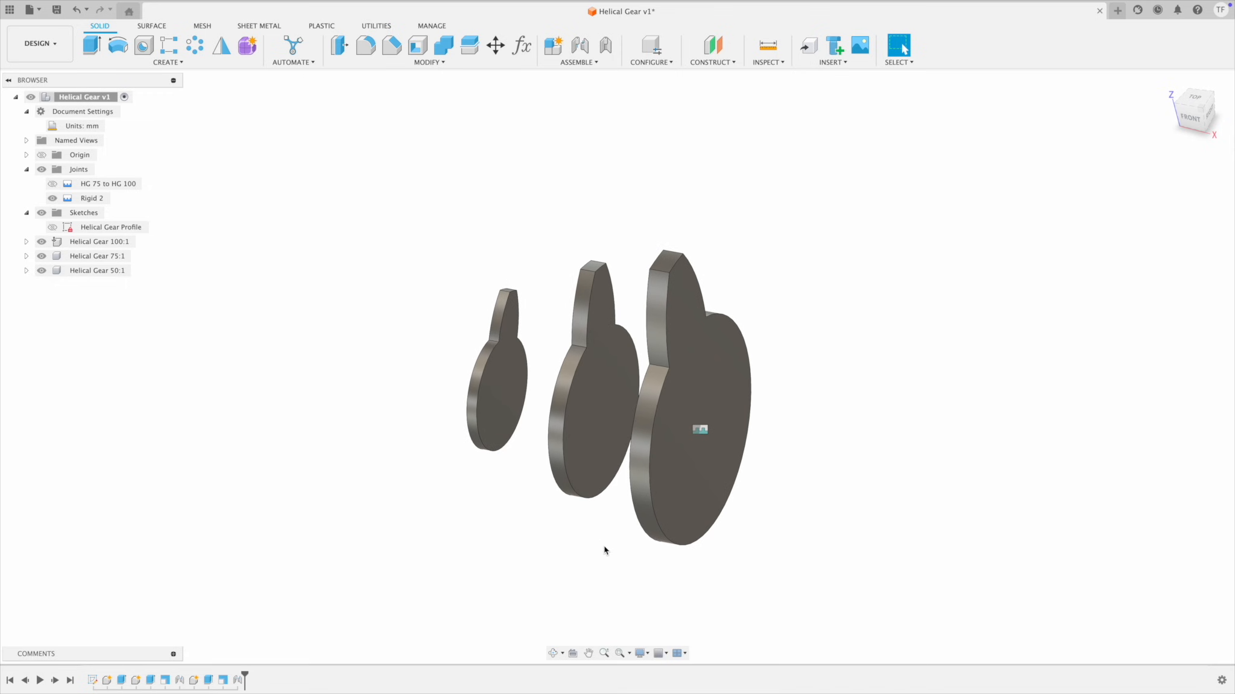
click(592, 416)
scroll(707, 593, right, 1)
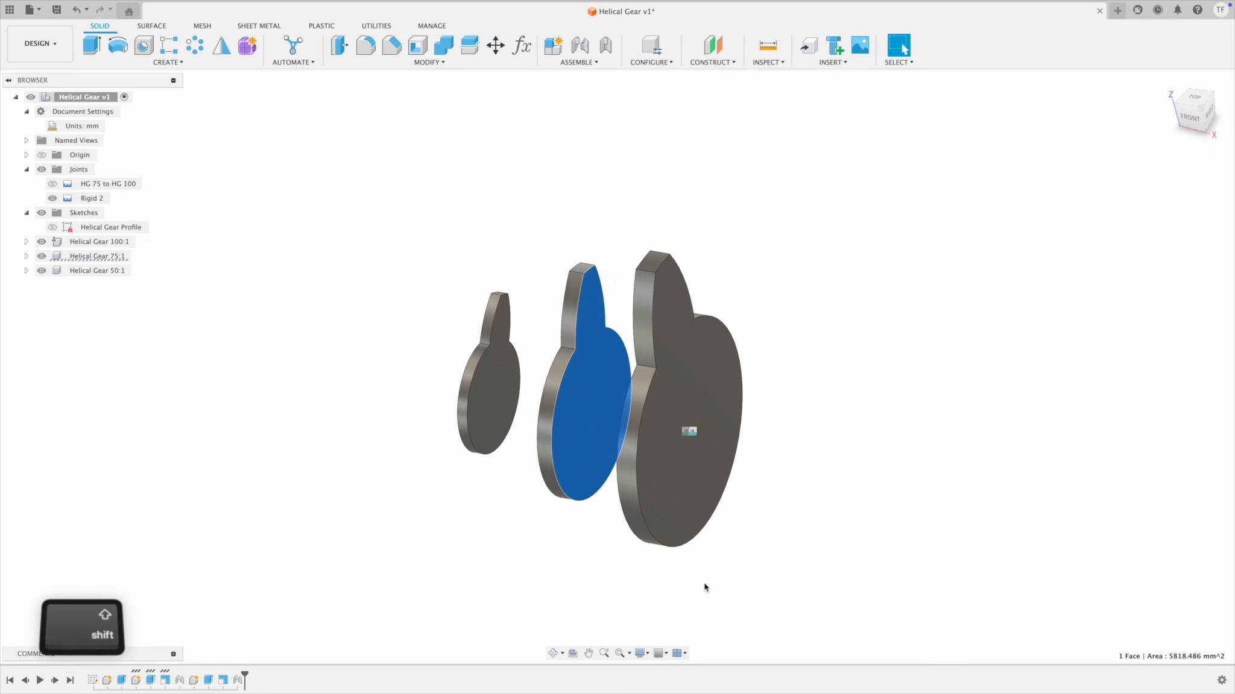
shift+click(696, 489)
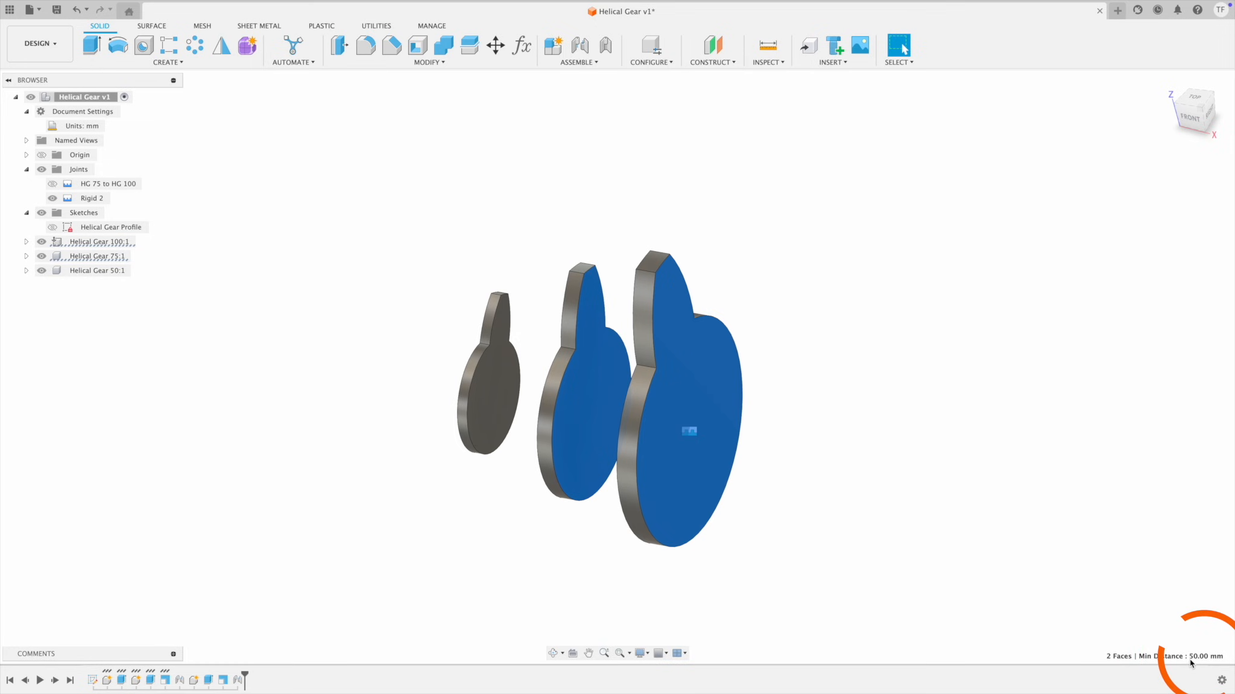
key(Escape)
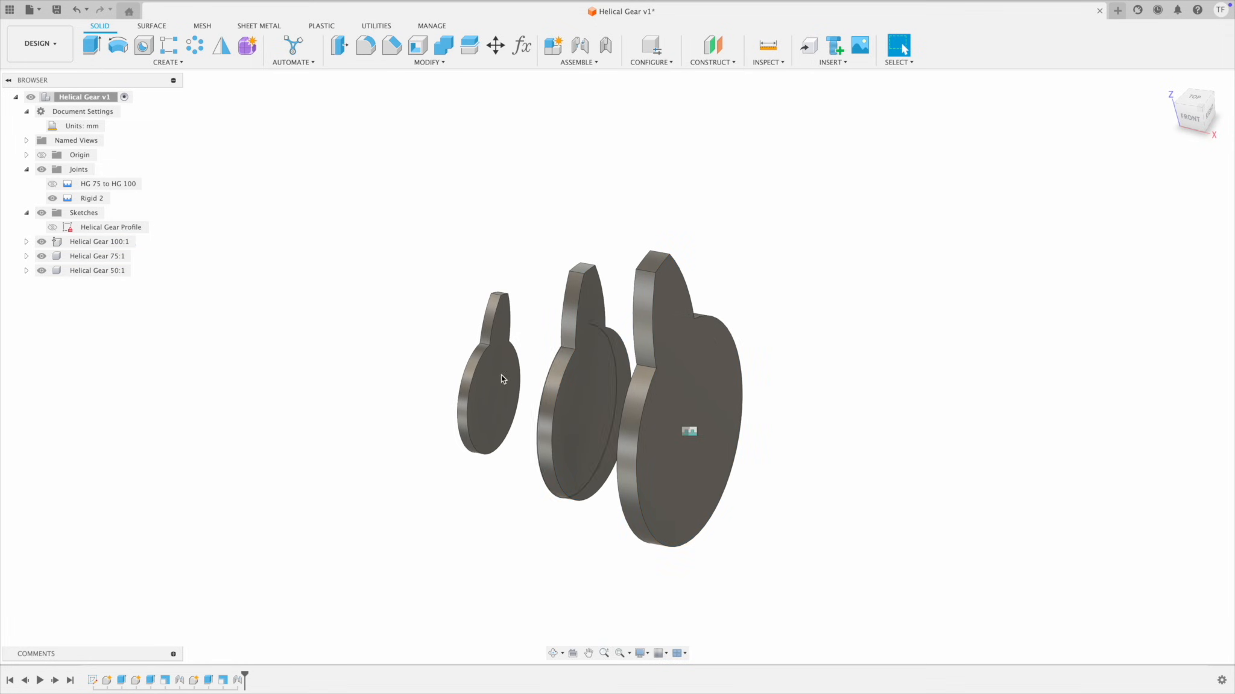
shift+click(491, 379)
shift+click(722, 413)
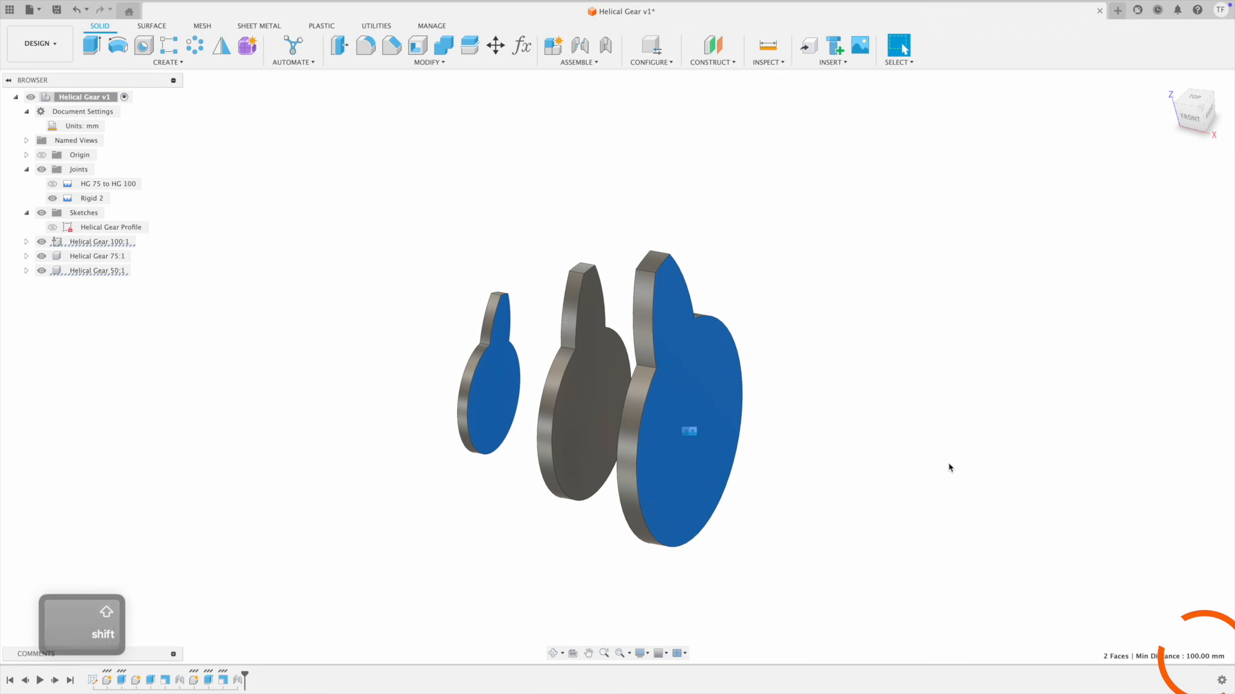
click(948, 461)
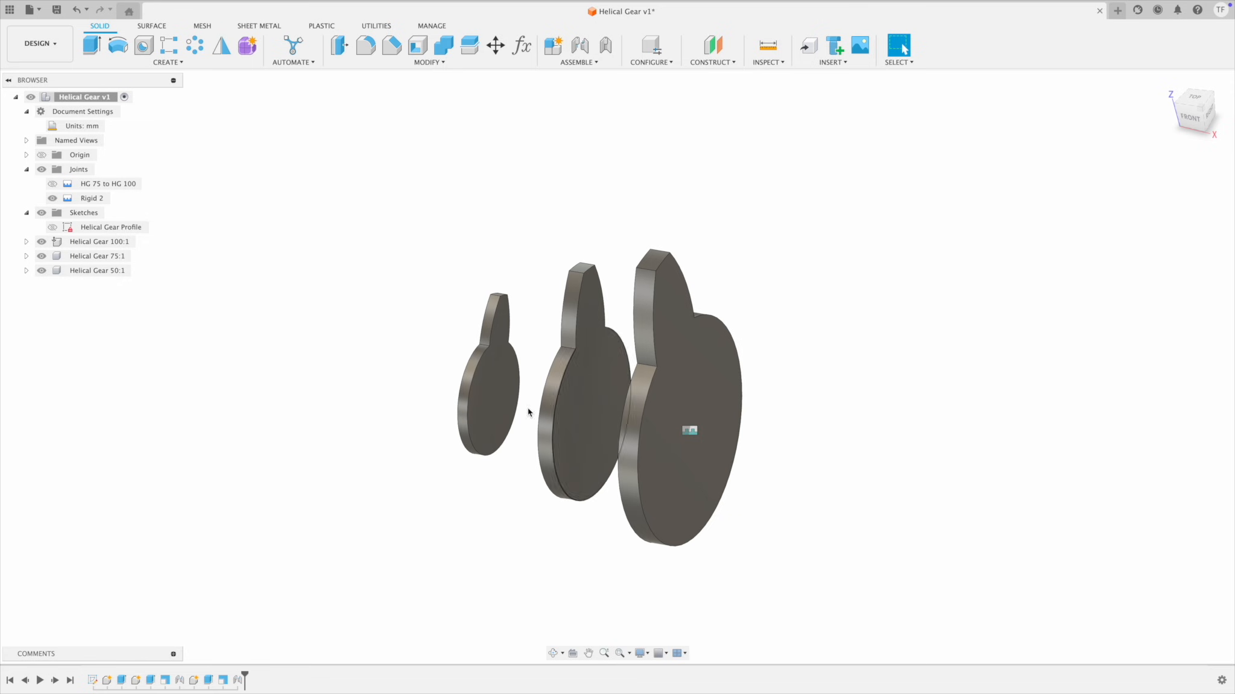
Step: Examine the pinning options of the Change Parameters command and check its entry among the design shortcuts
scroll(864, 425, down, 1)
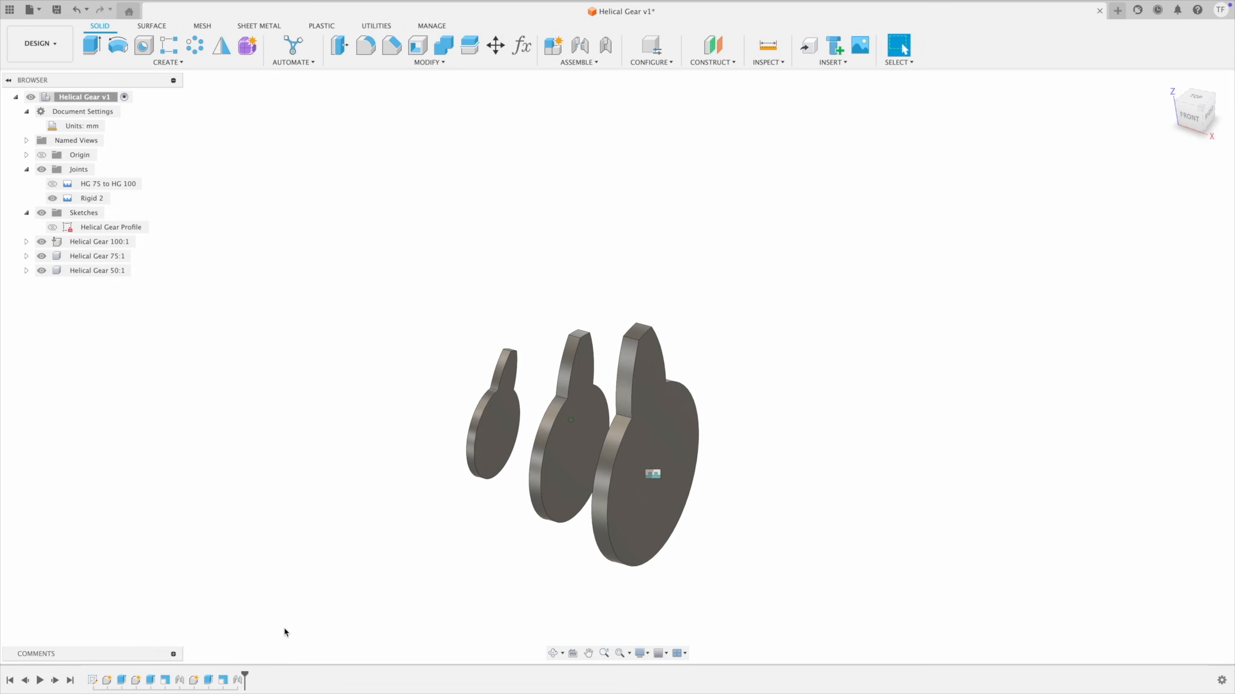
click(435, 64)
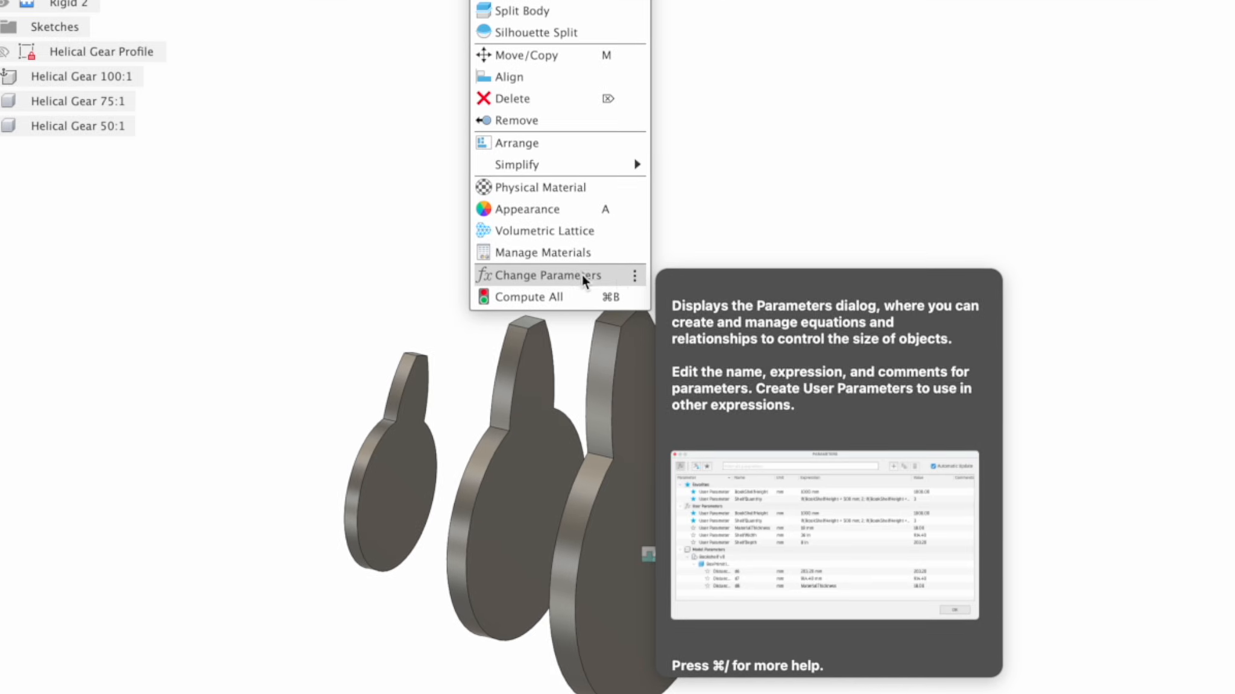
click(635, 277)
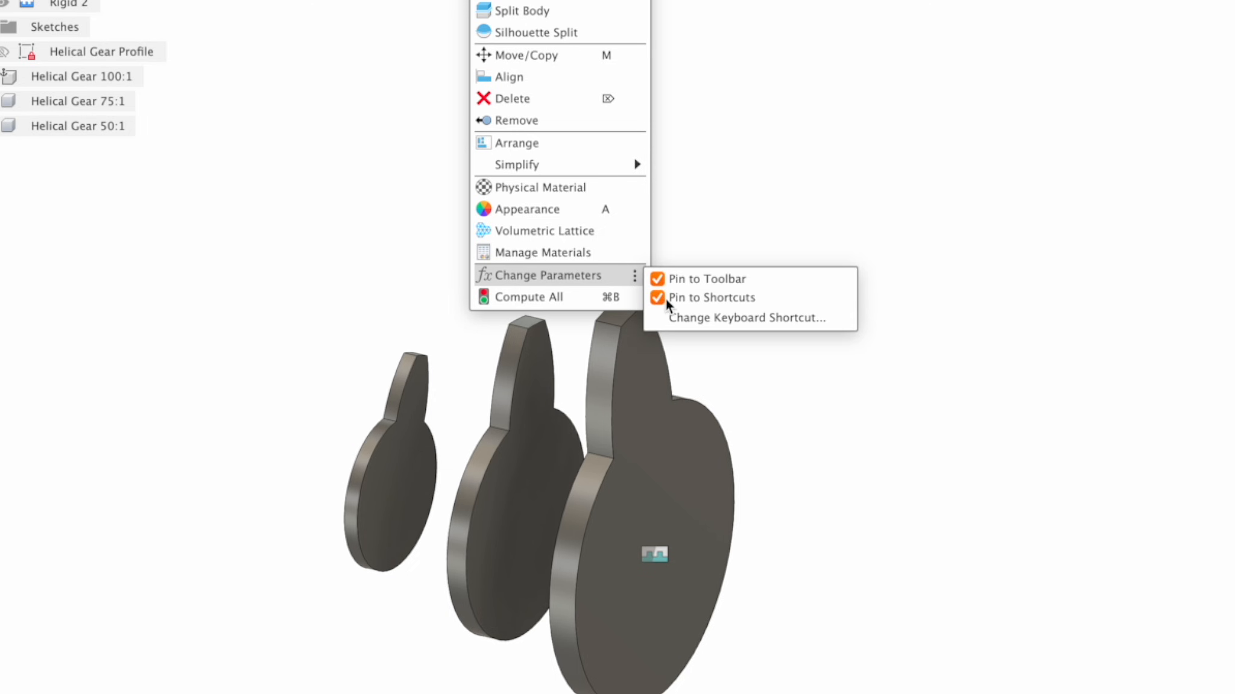
key(Escape)
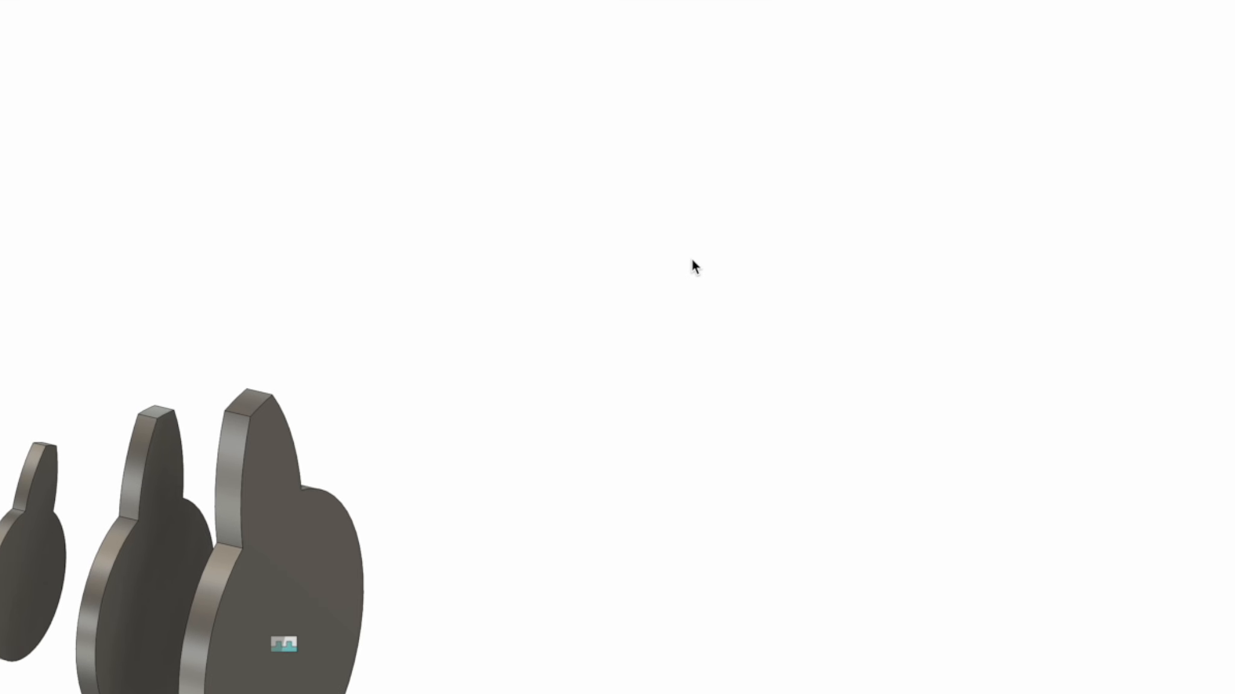
key(s)
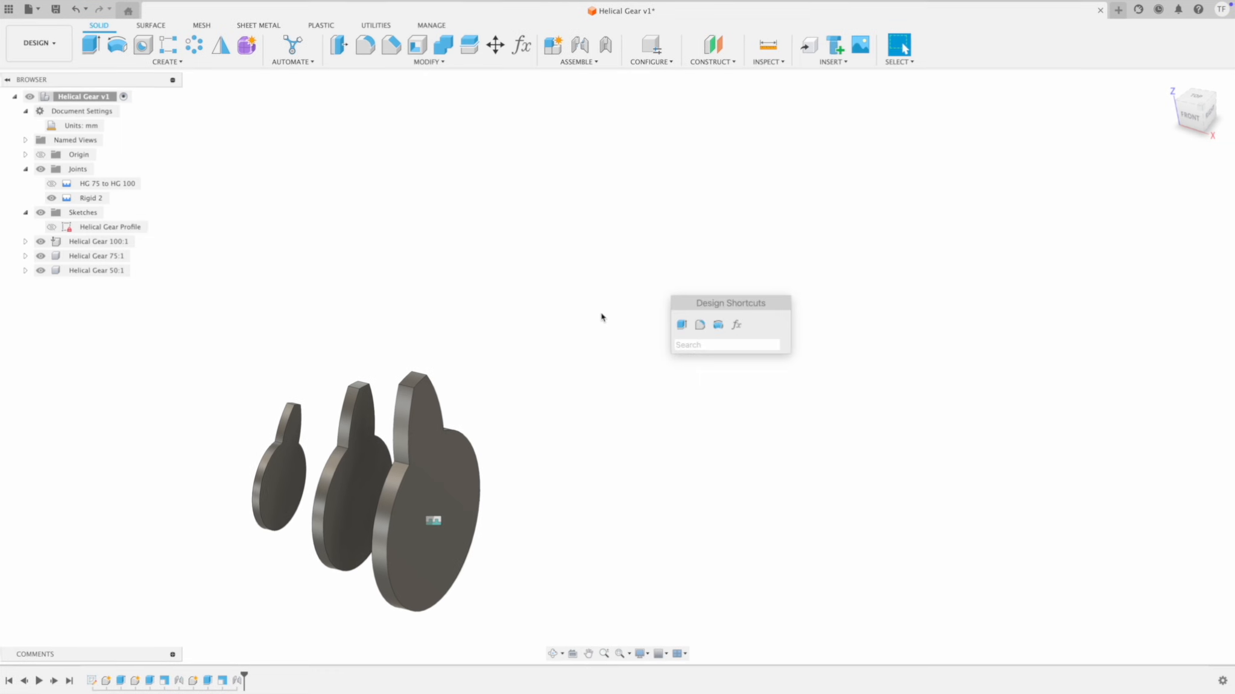
click(433, 65)
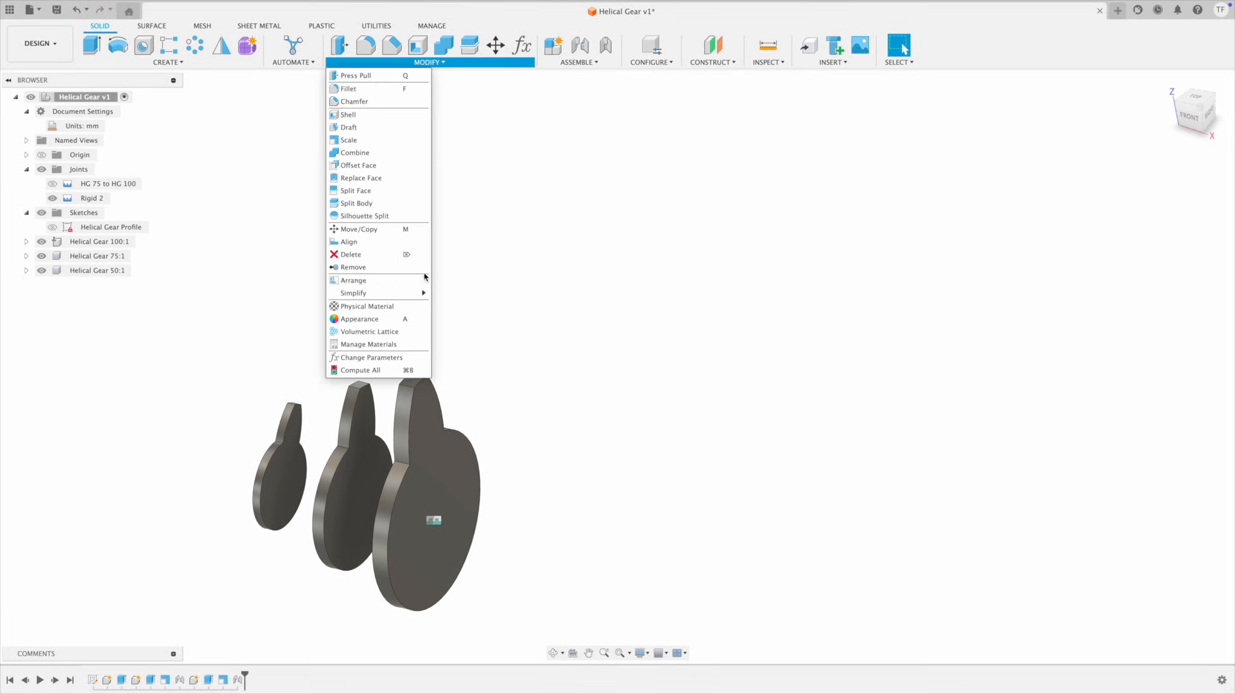
click(423, 359)
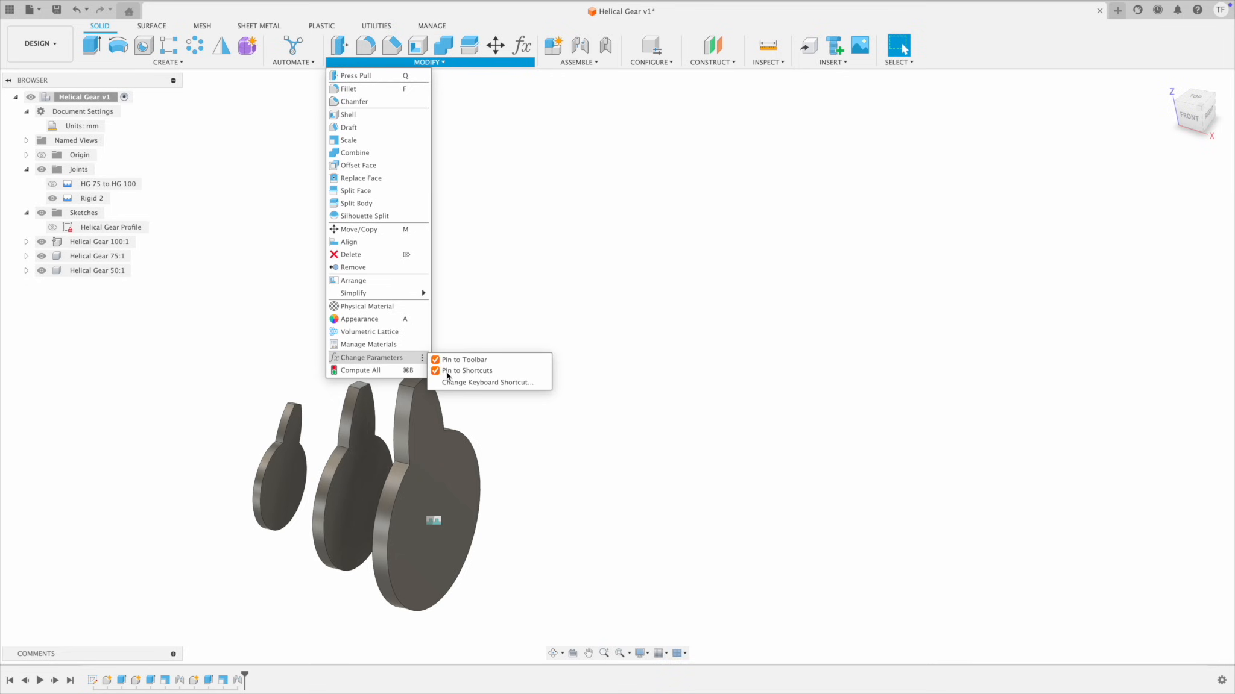
click(447, 372)
key(s)
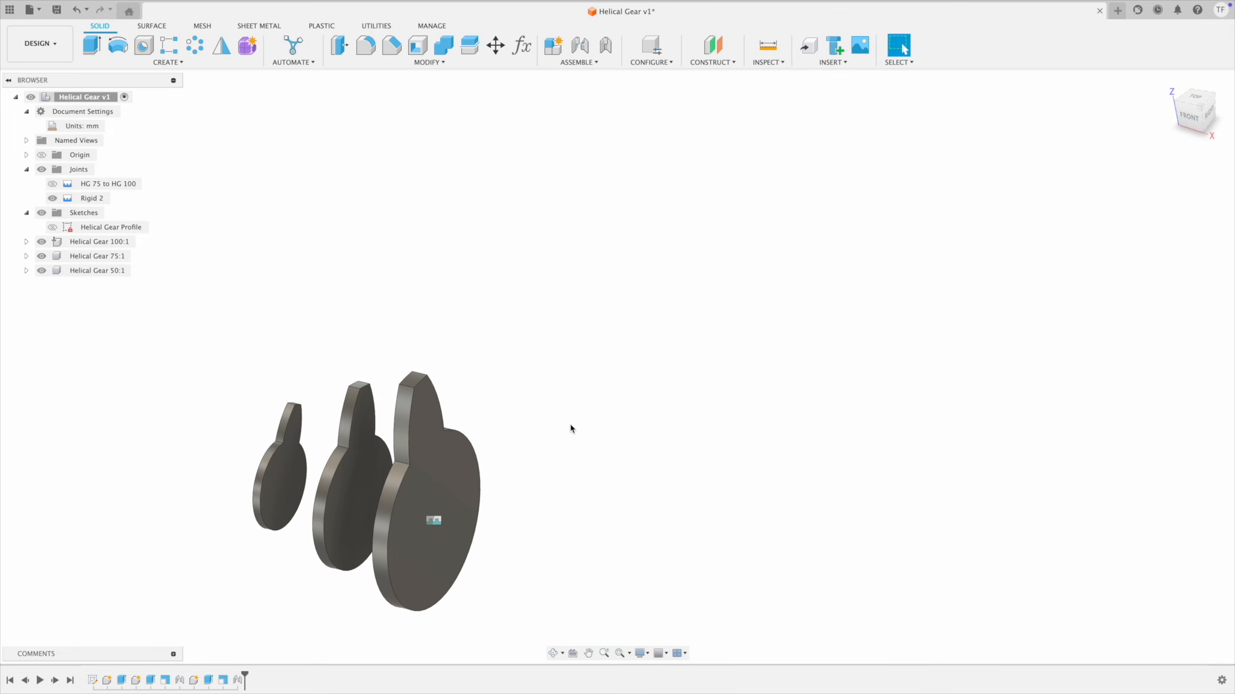
Step: Add a user parameter named GearSpacing in millimetres with the expression 50
click(522, 46)
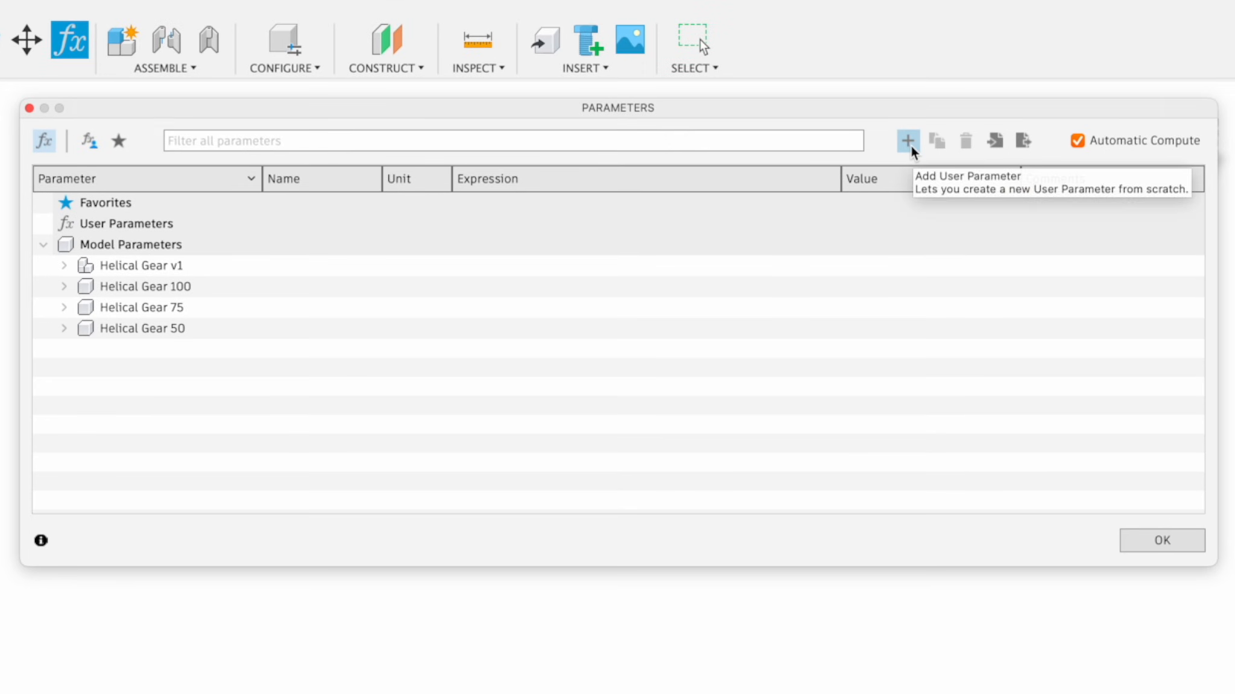
click(940, 134)
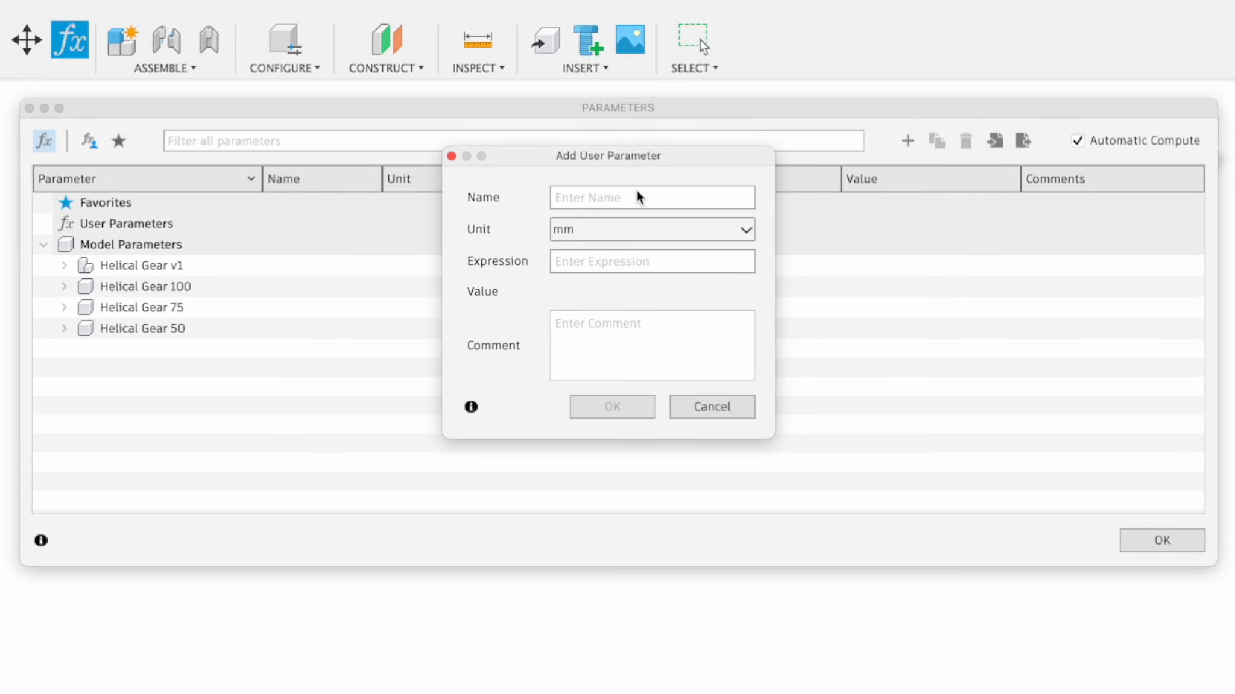
text(GearT)
key(BackSpace)
text(Spacing)
click(670, 261)
text(50)
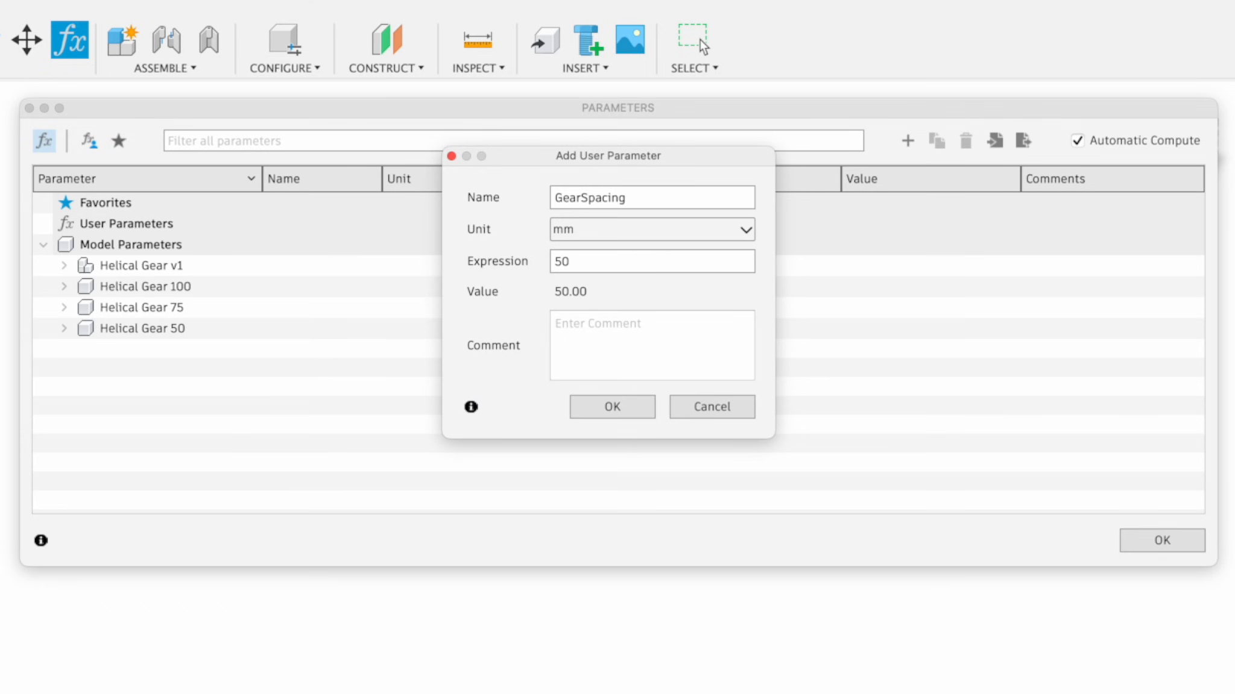
click(613, 409)
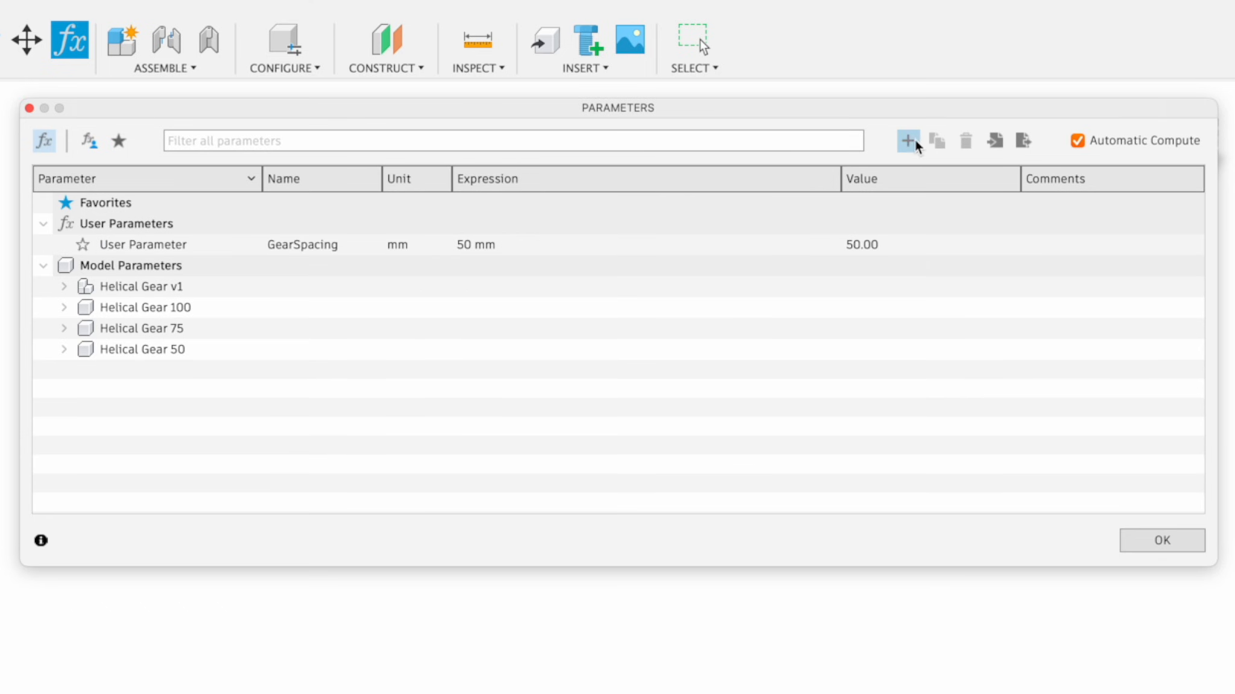
Step: Add a user parameter named GearAngle in degrees with the expression 15 and close the parameters table
click(908, 141)
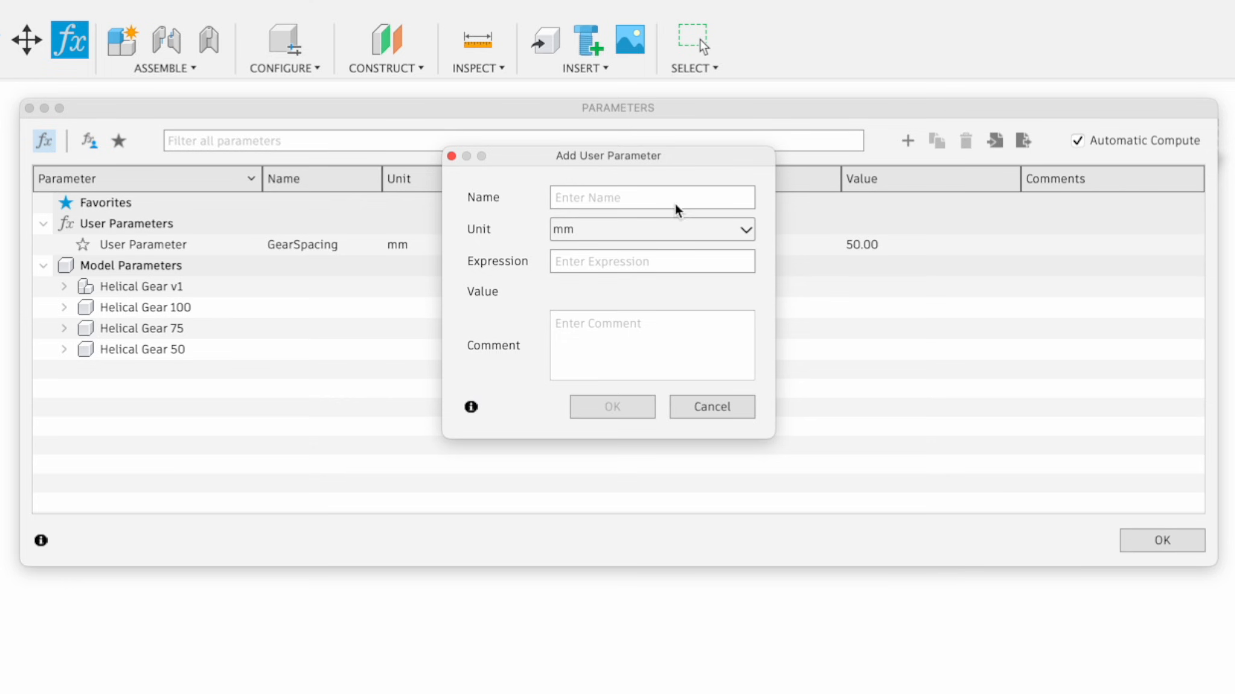
text(GearAngle)
click(632, 234)
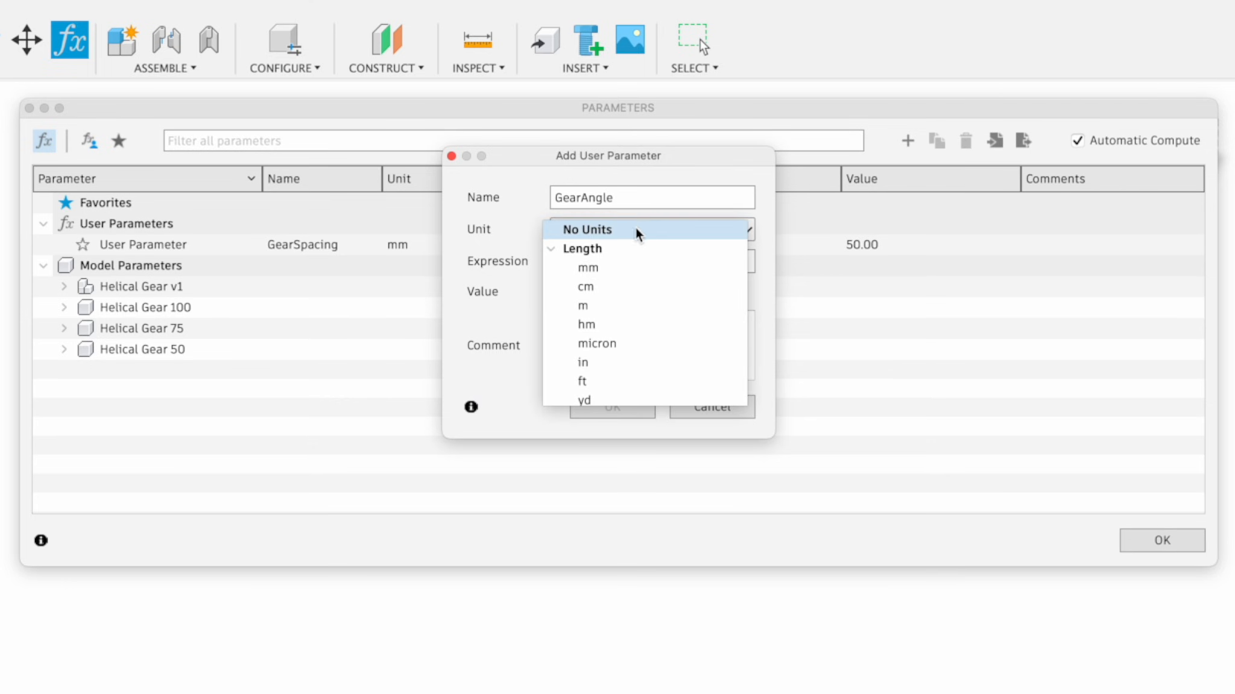
scroll(627, 302, down, 5)
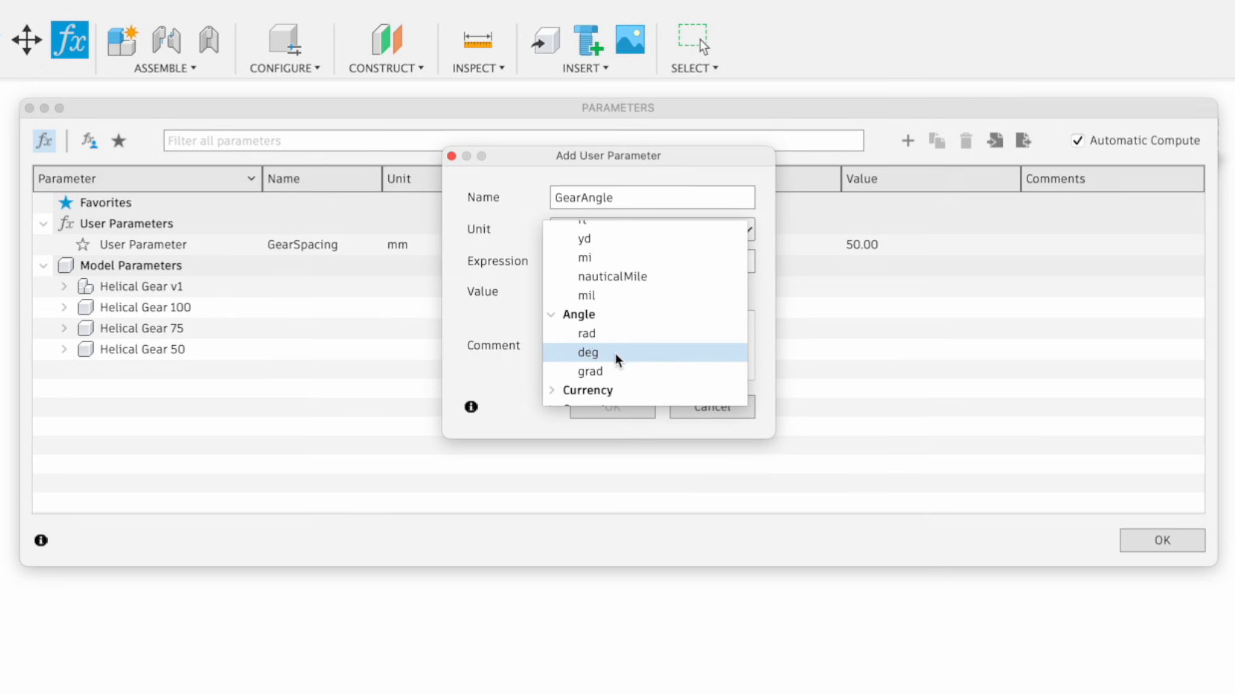
click(616, 356)
click(615, 267)
text(15)
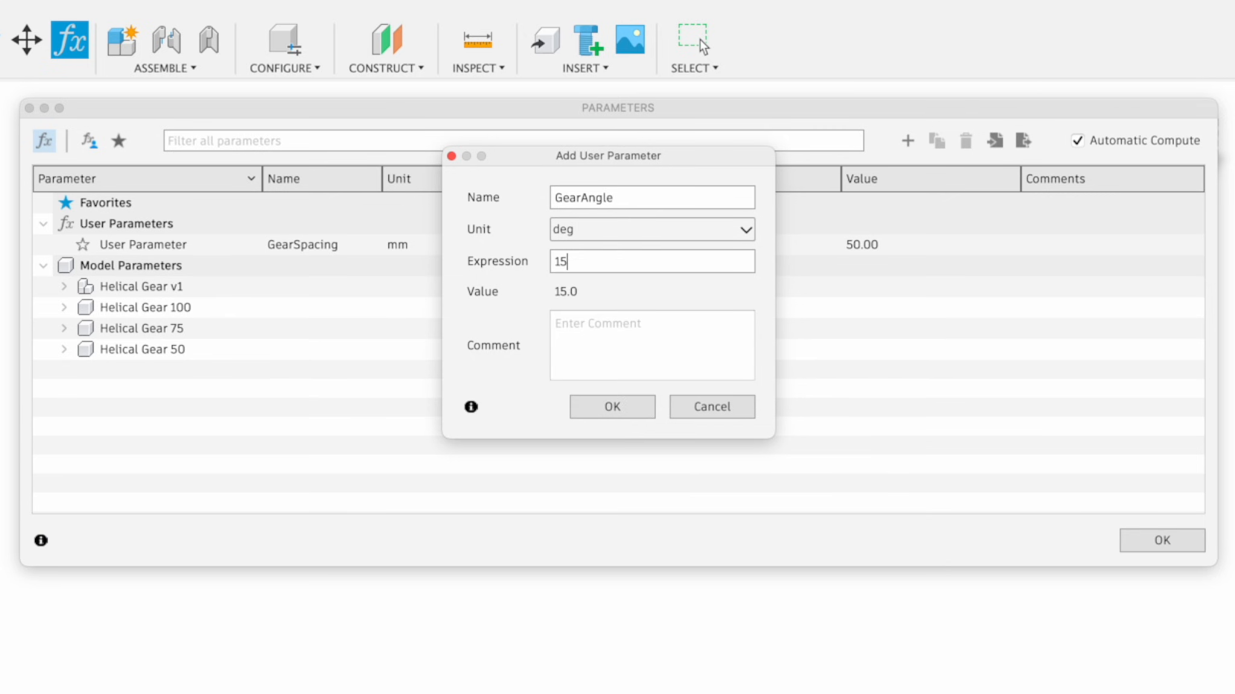
key(Return)
click(1172, 546)
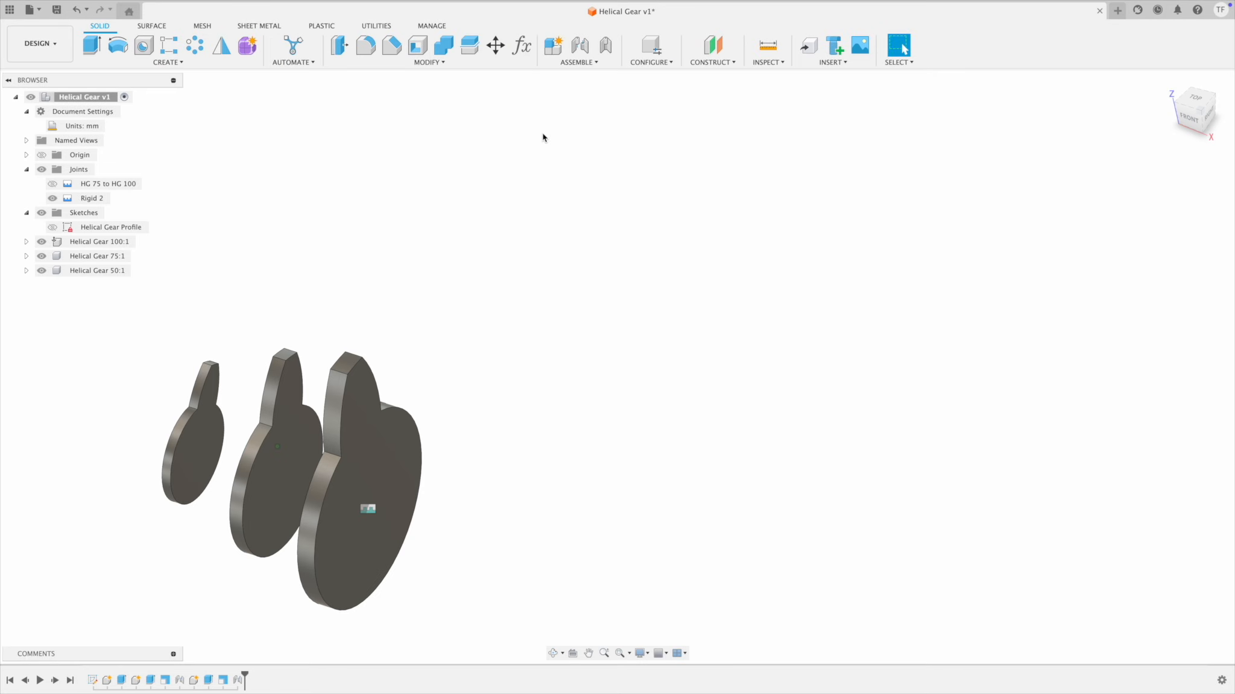
Step: Rename the rigid joint between Helical Gear 50 and Helical Gear 100 as HG 50 to HG 100 and hide it
key(F6)
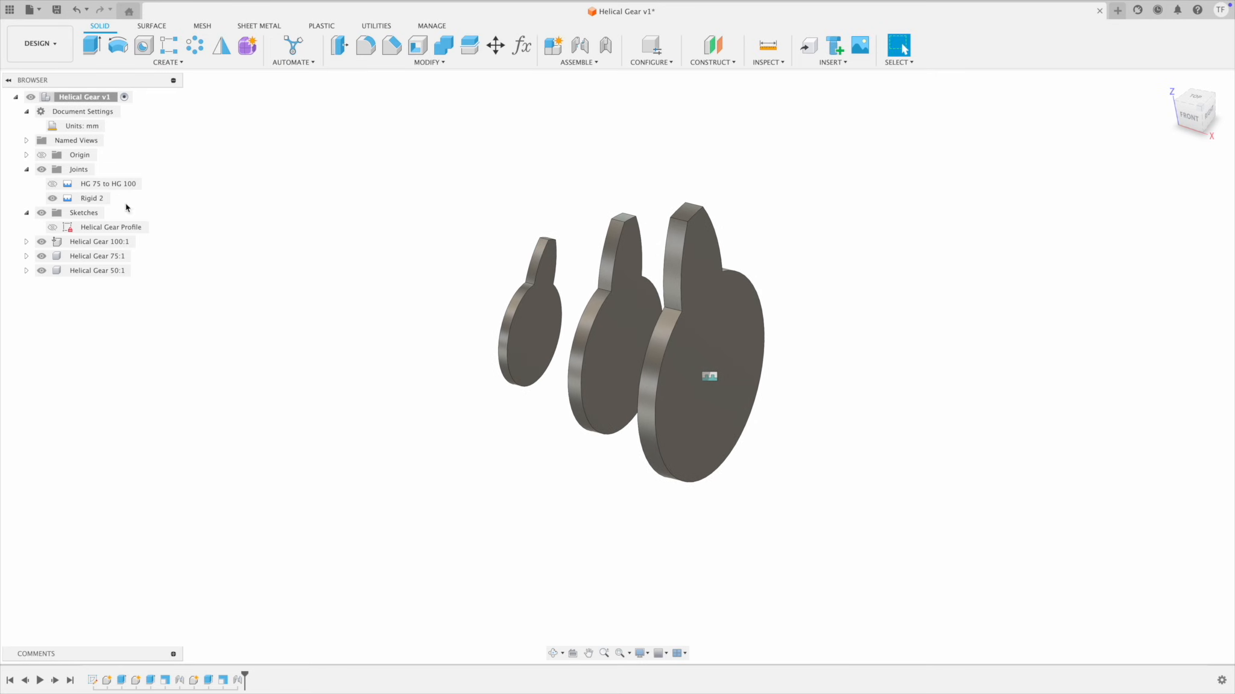
mouse_move(90, 199)
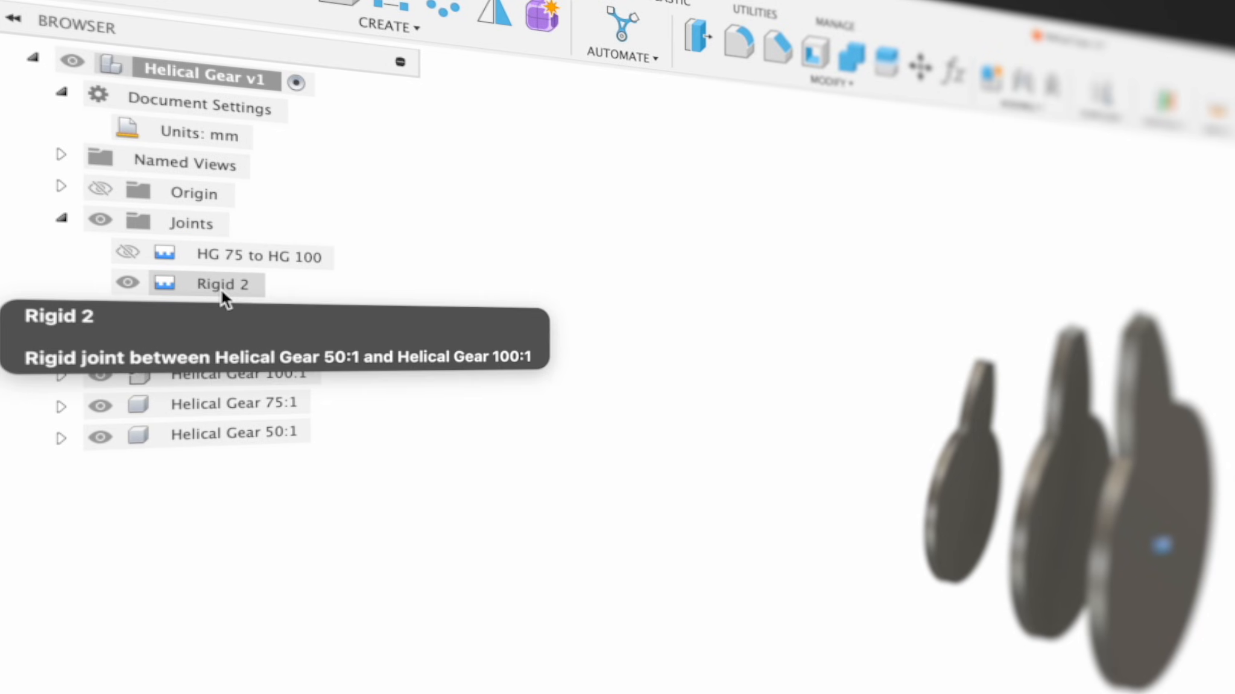
double_click(221, 284)
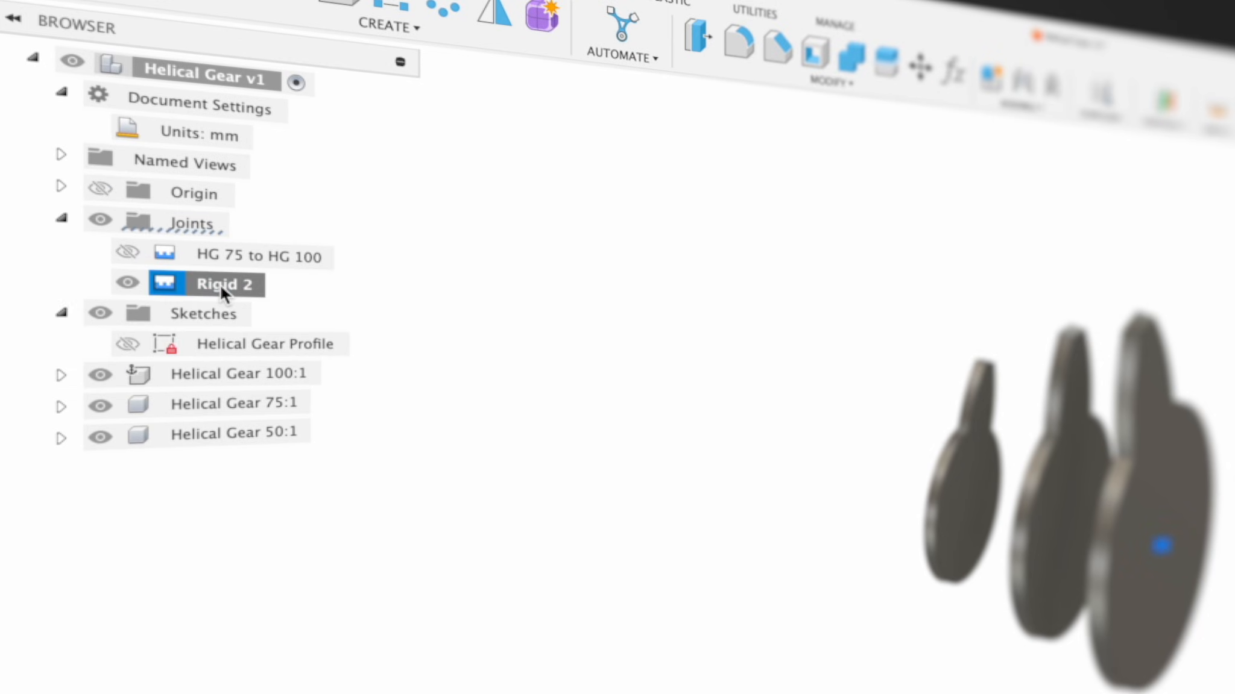
text(HG )
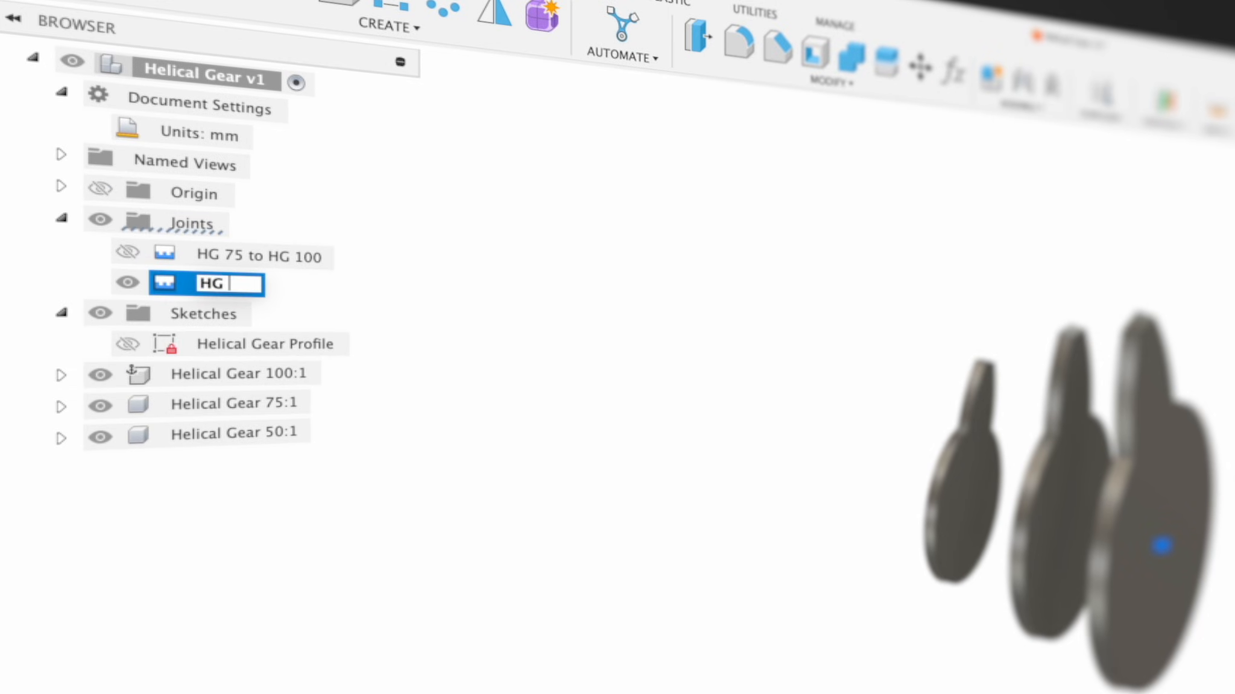
text(50 to HG 100)
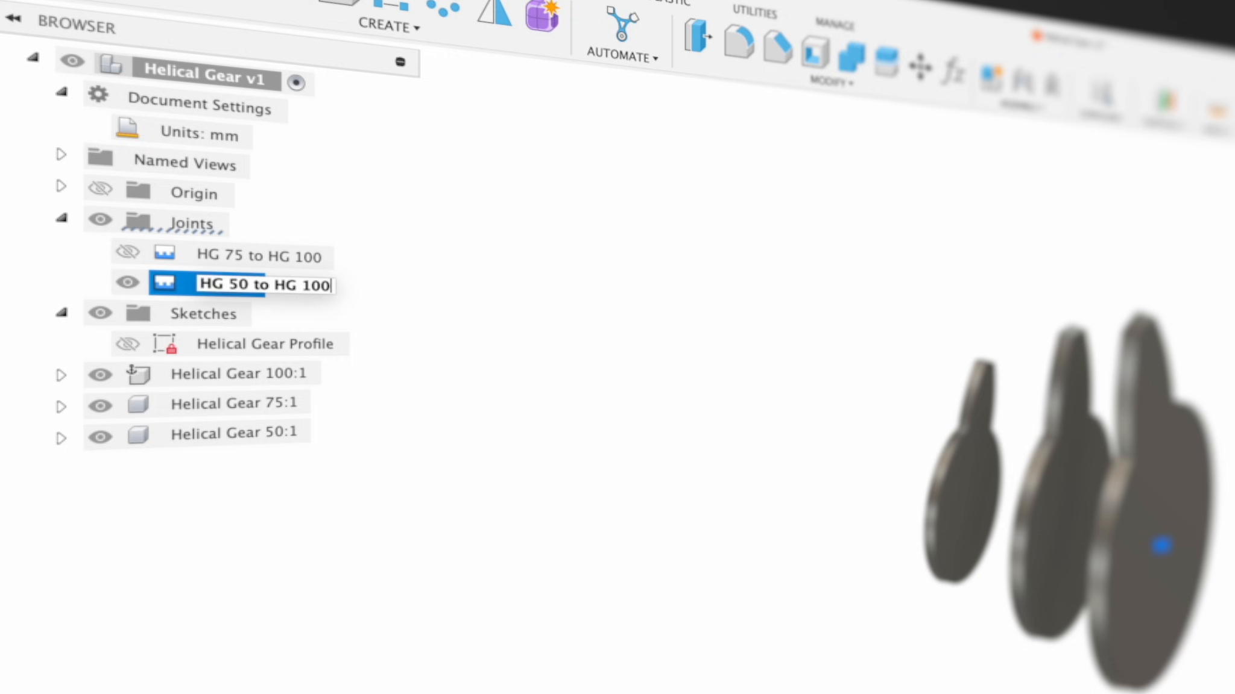
key(Return)
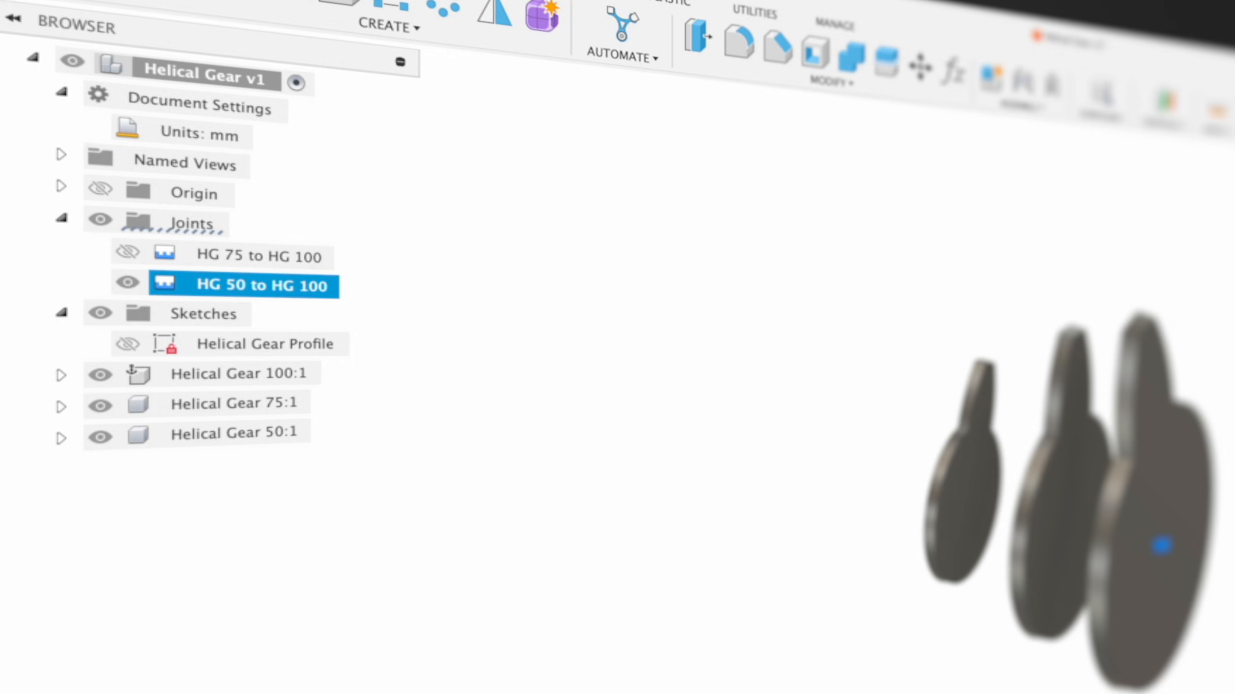
click(127, 282)
click(294, 319)
Step: Edit the HG 75 to HG 100 joint and set its alignment angle to -GearAngle
middle_drag(516, 383, 503, 387)
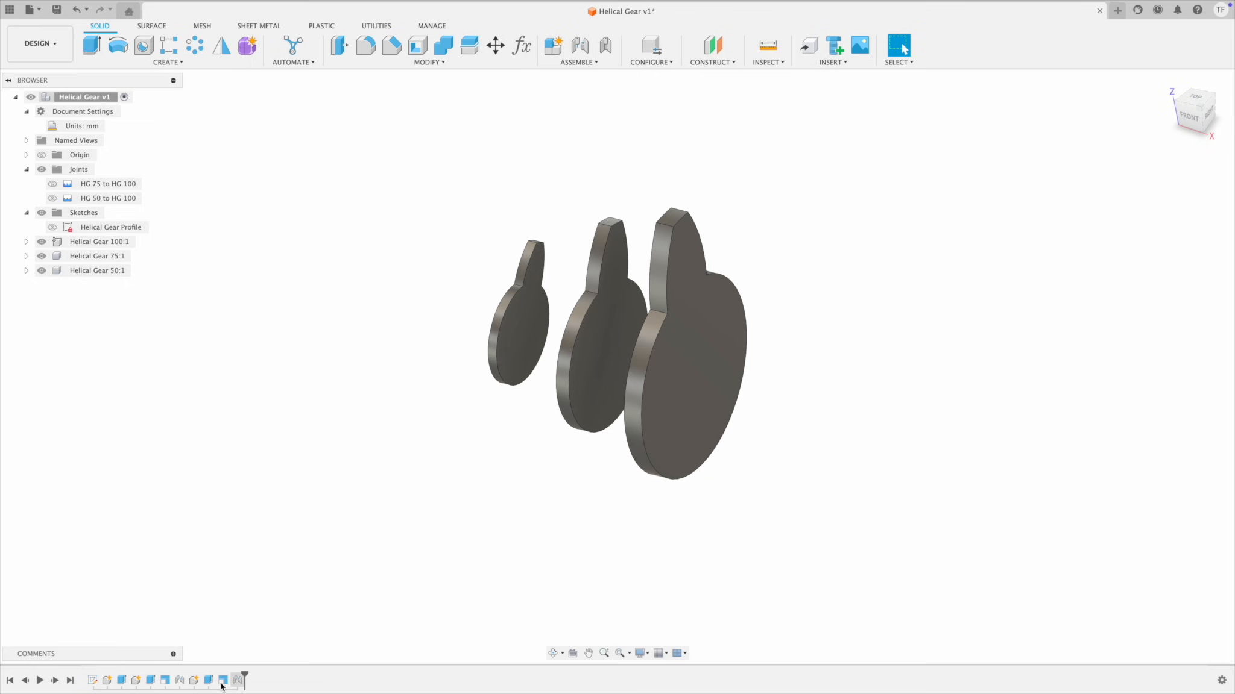
right_click(70, 188)
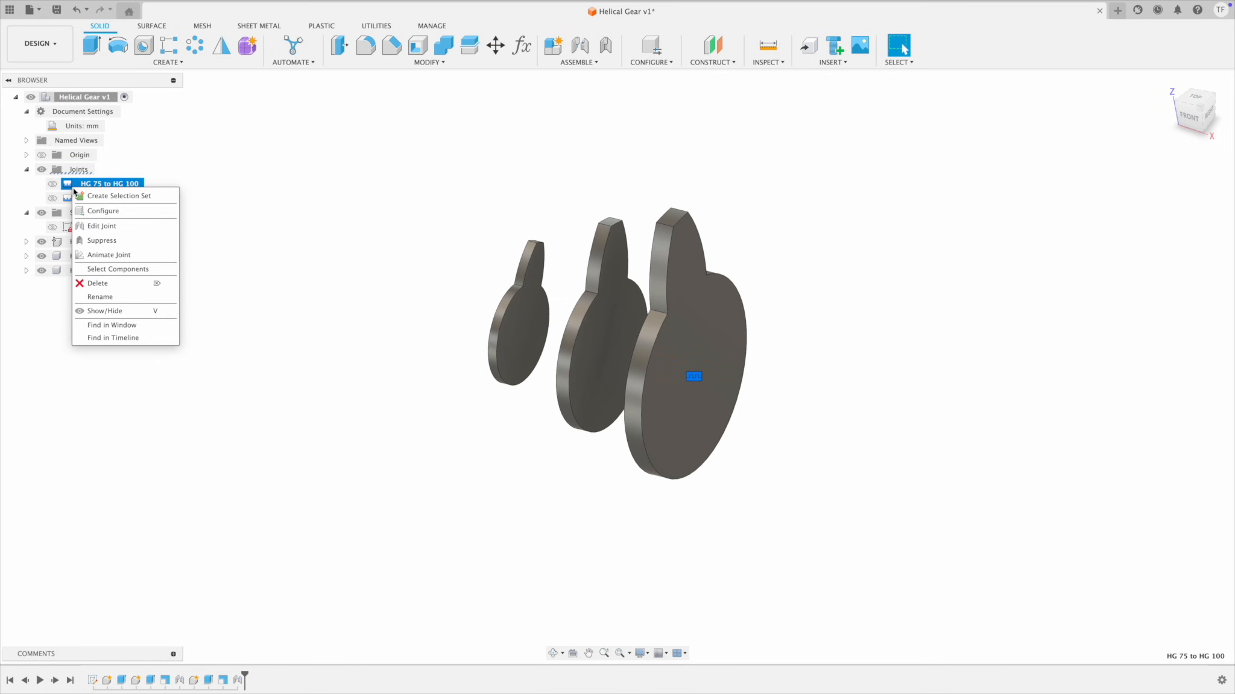
click(103, 226)
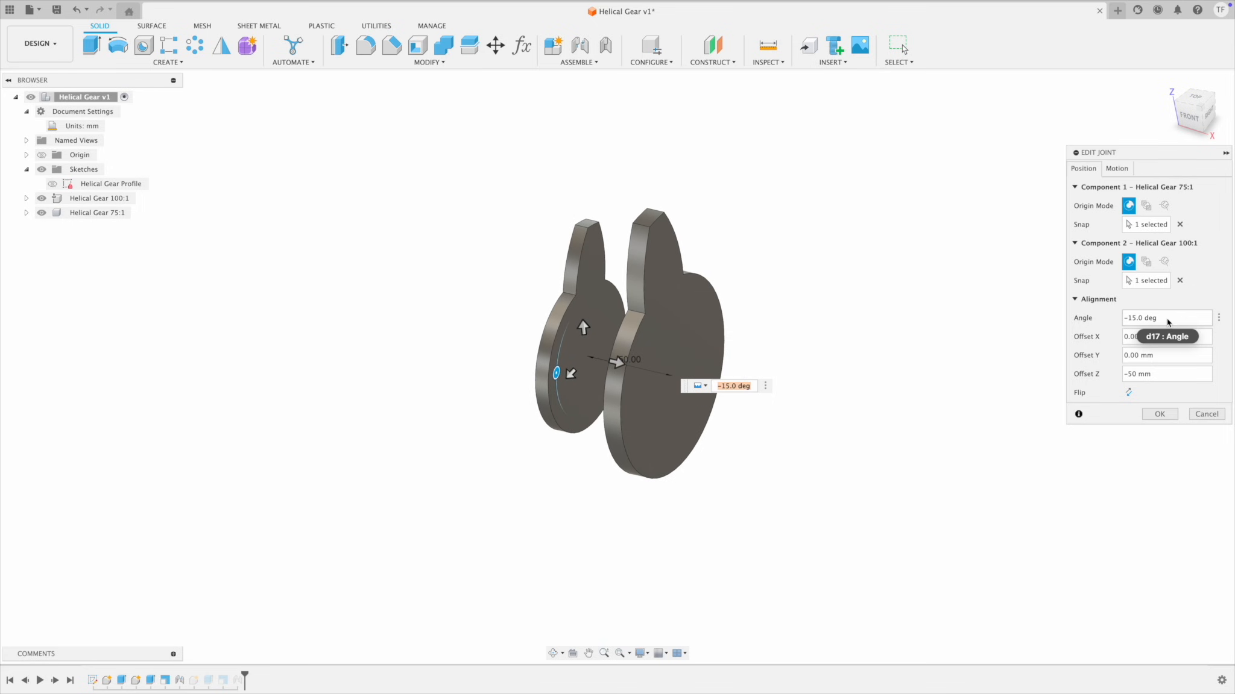
click(1168, 319)
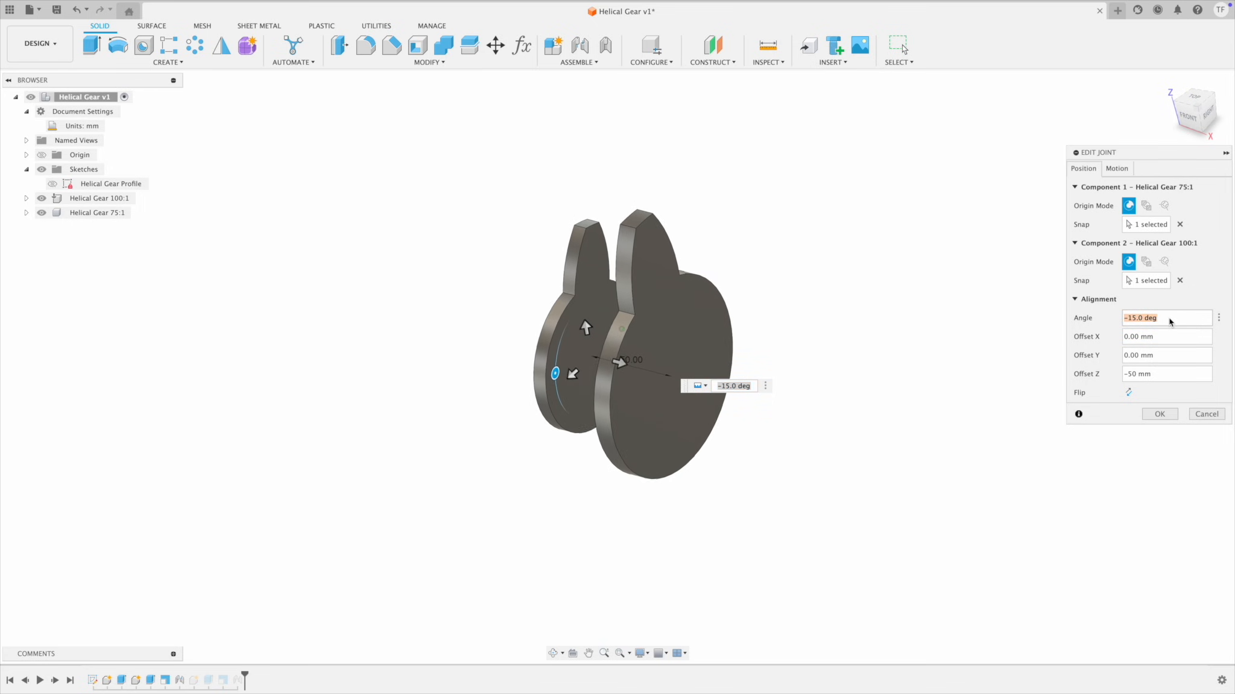
text(-ang)
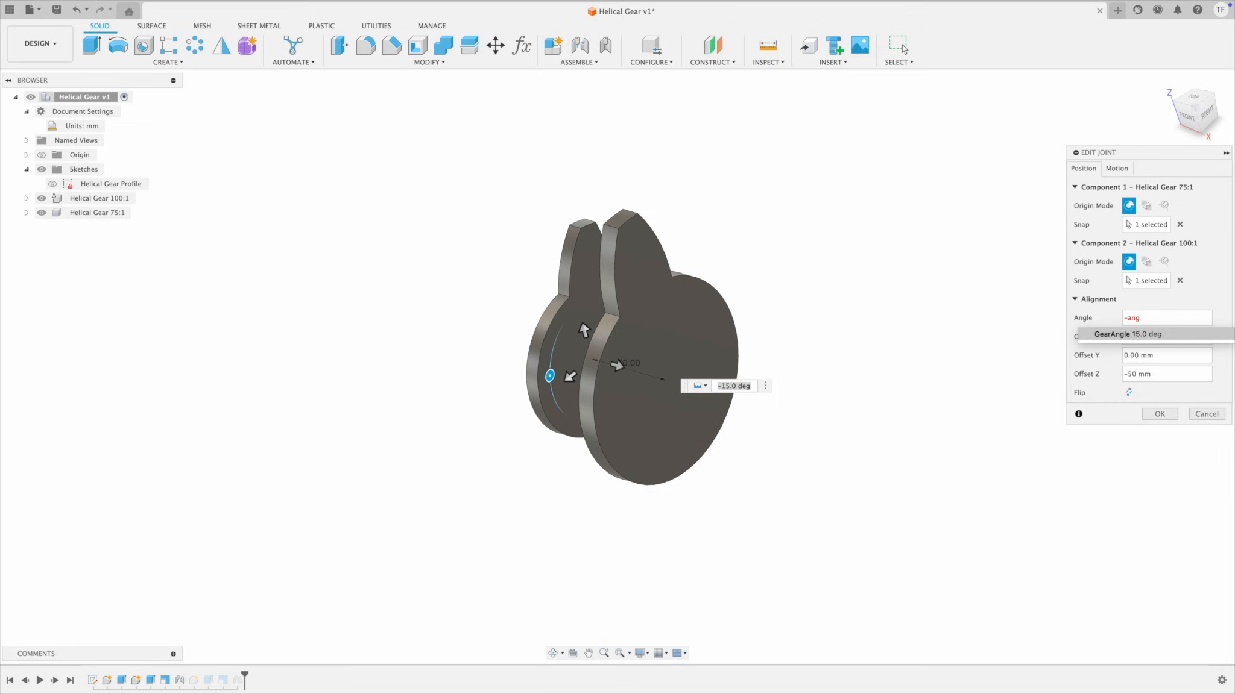
key(Return)
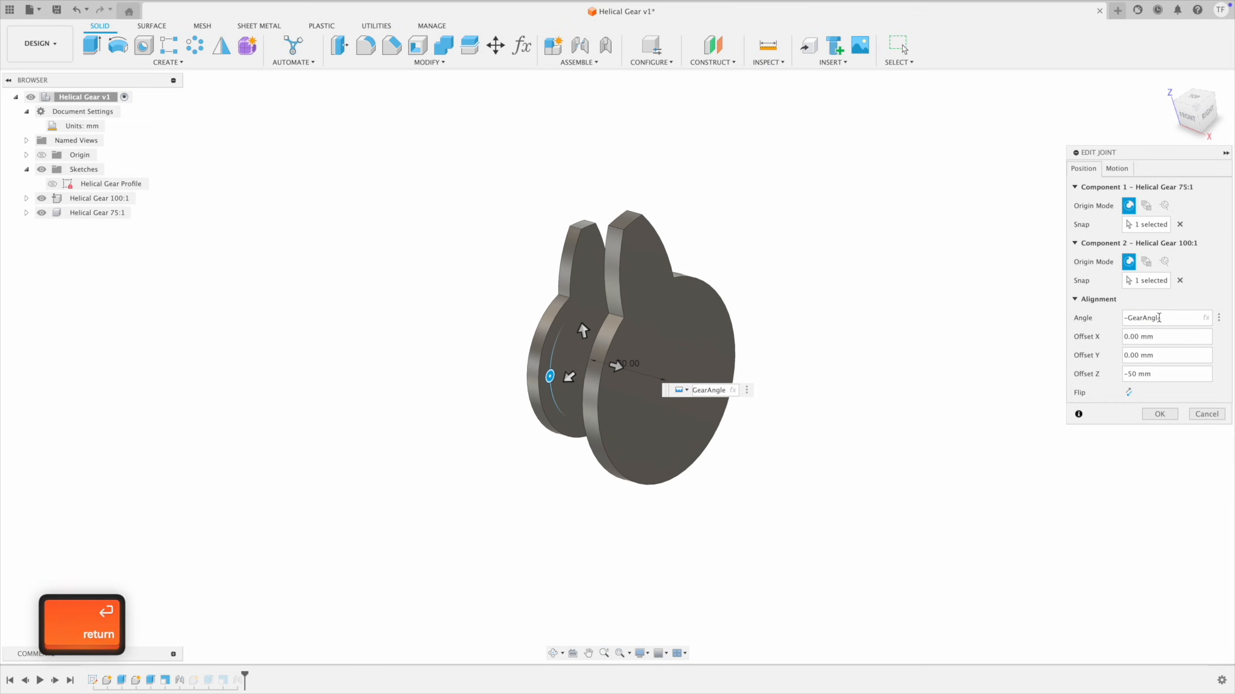
Step: Set the Z offset of the HG 75 to HG 100 joint to -GearSpacing and finish the joint edit
click(1166, 374)
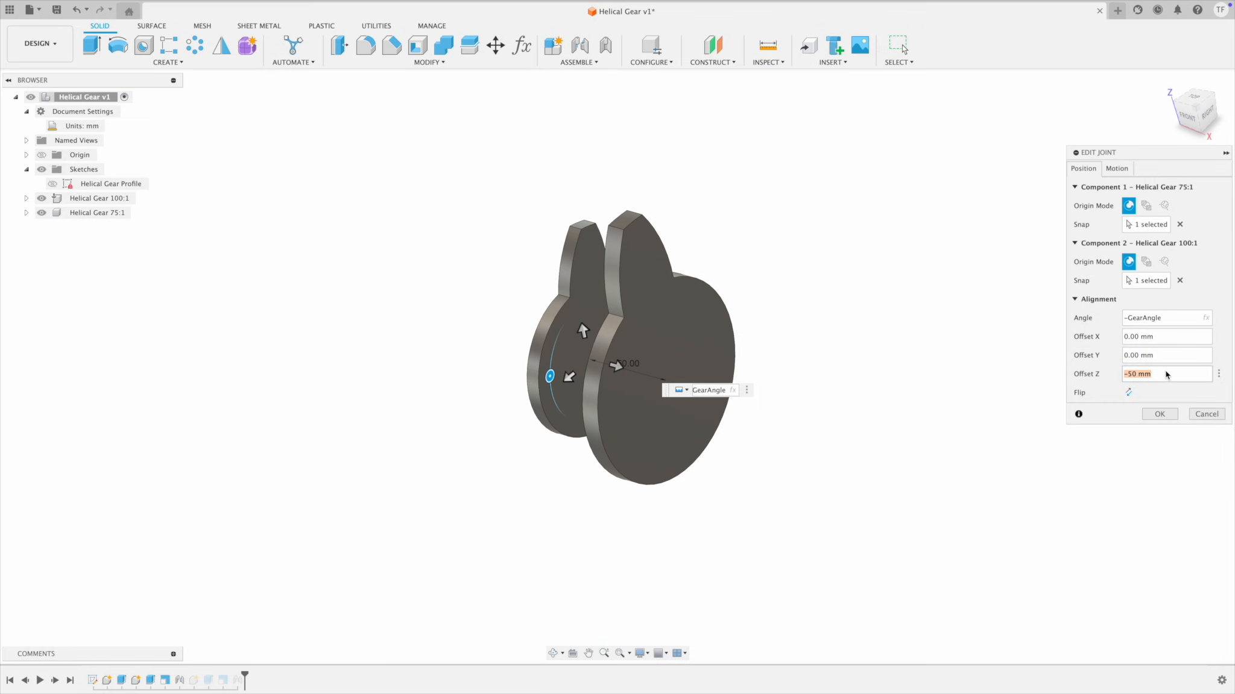
text(-1)
key(BackSpace)
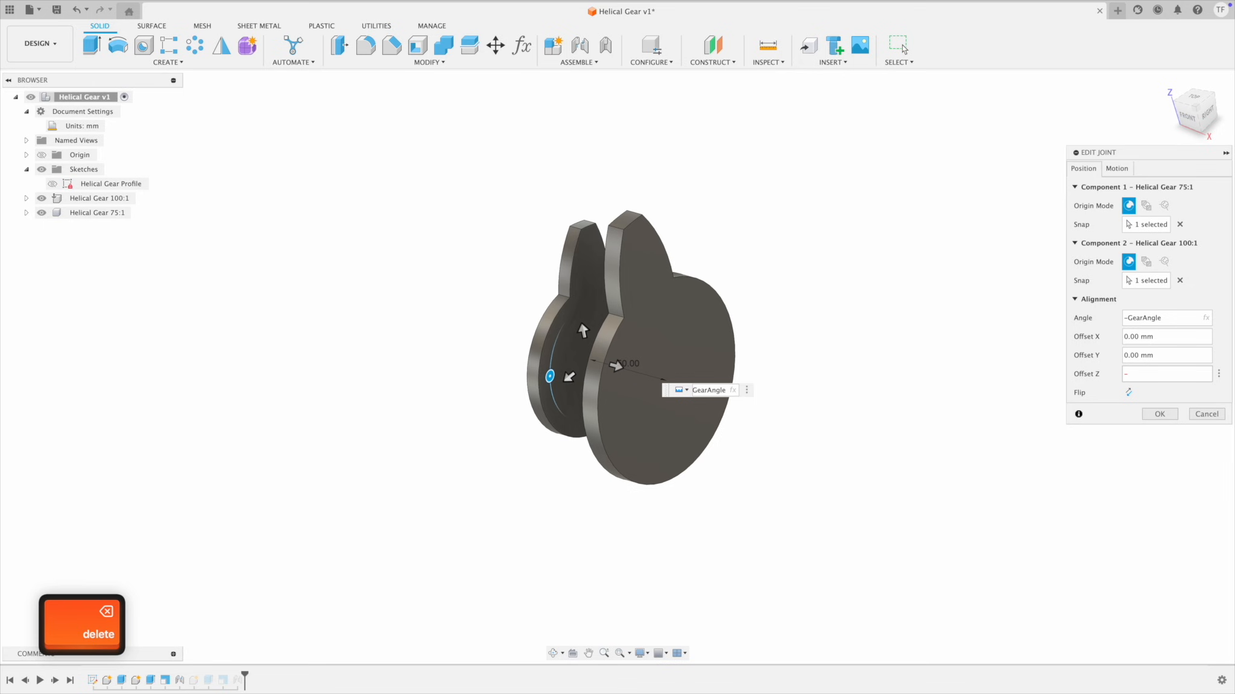
text(s)
key(Return)
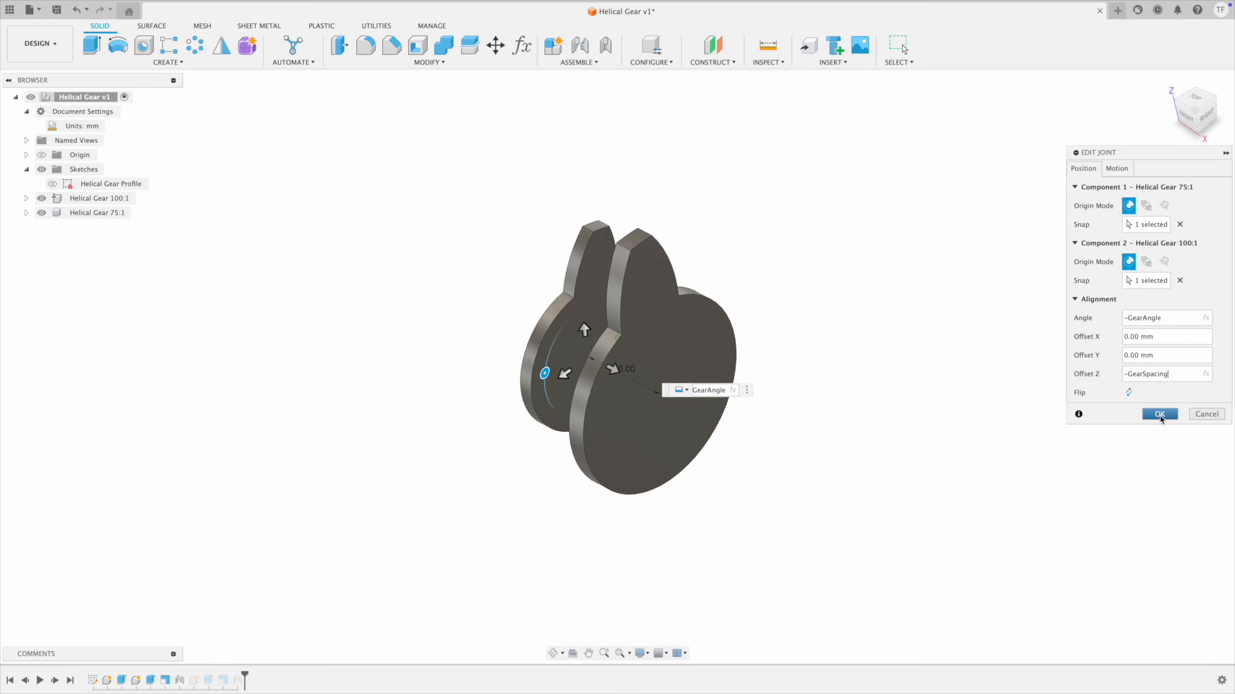
click(1159, 415)
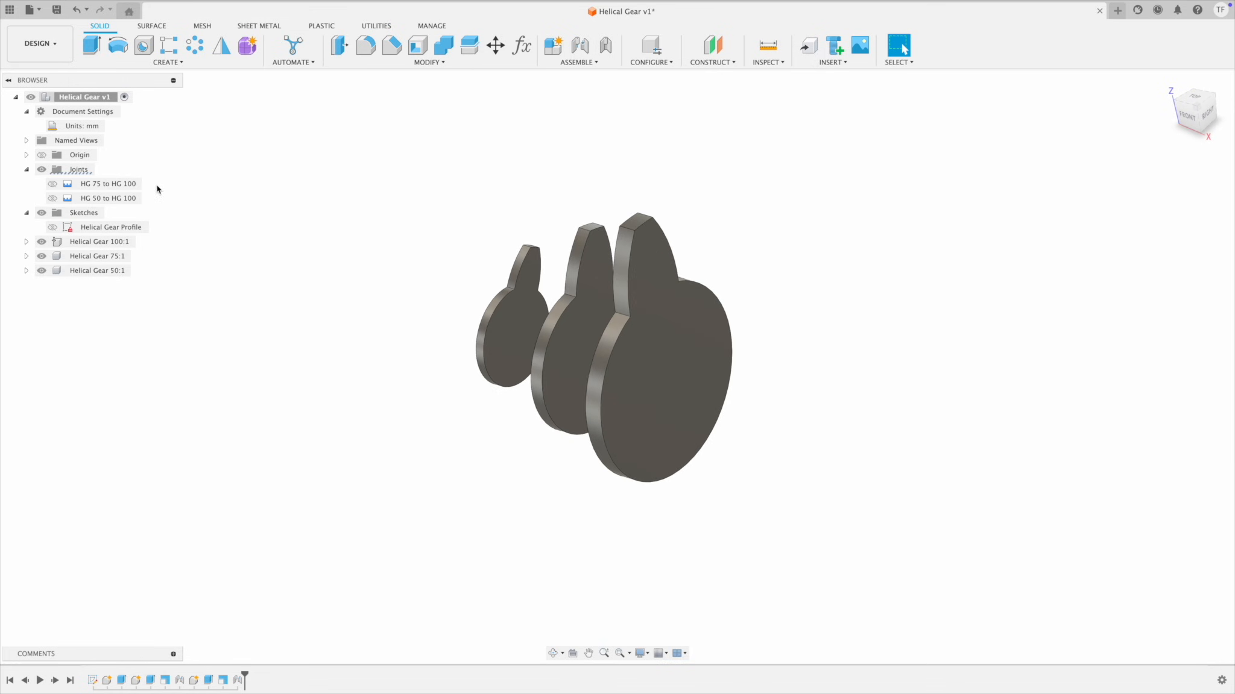
Step: Edit the HG 50 to HG 100 joint and set its alignment angle to -GearAngle*2
click(76, 198)
right_click(73, 200)
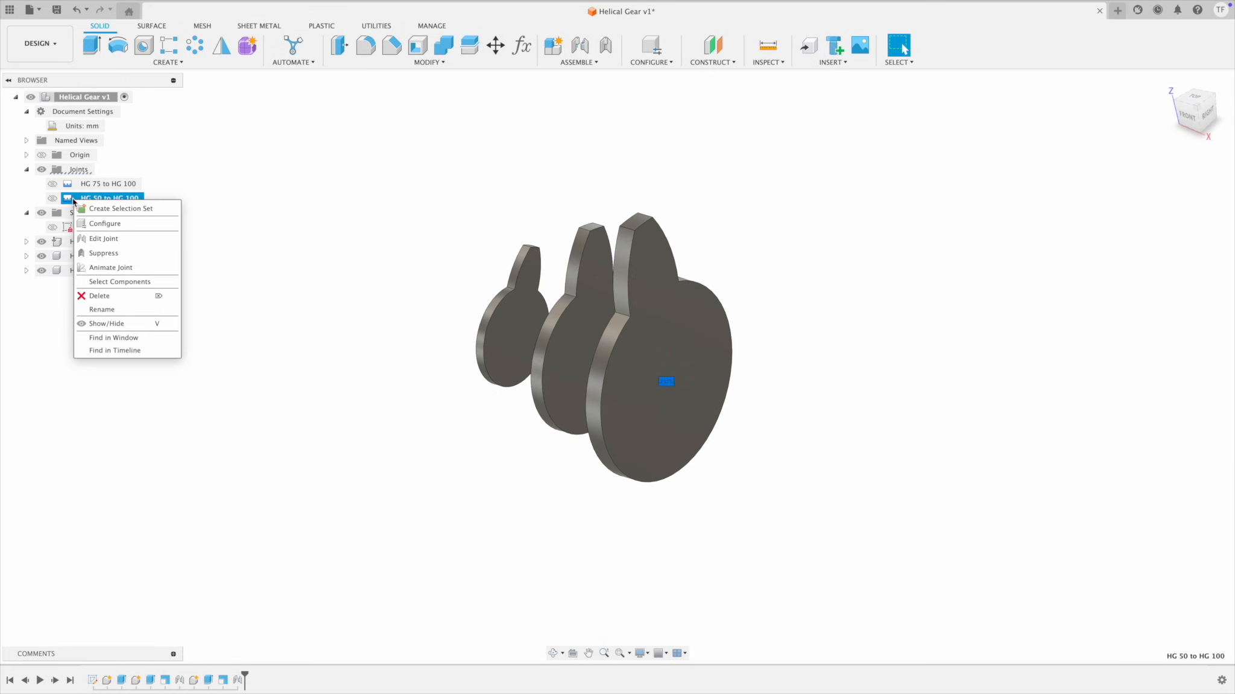
click(104, 239)
click(1178, 391)
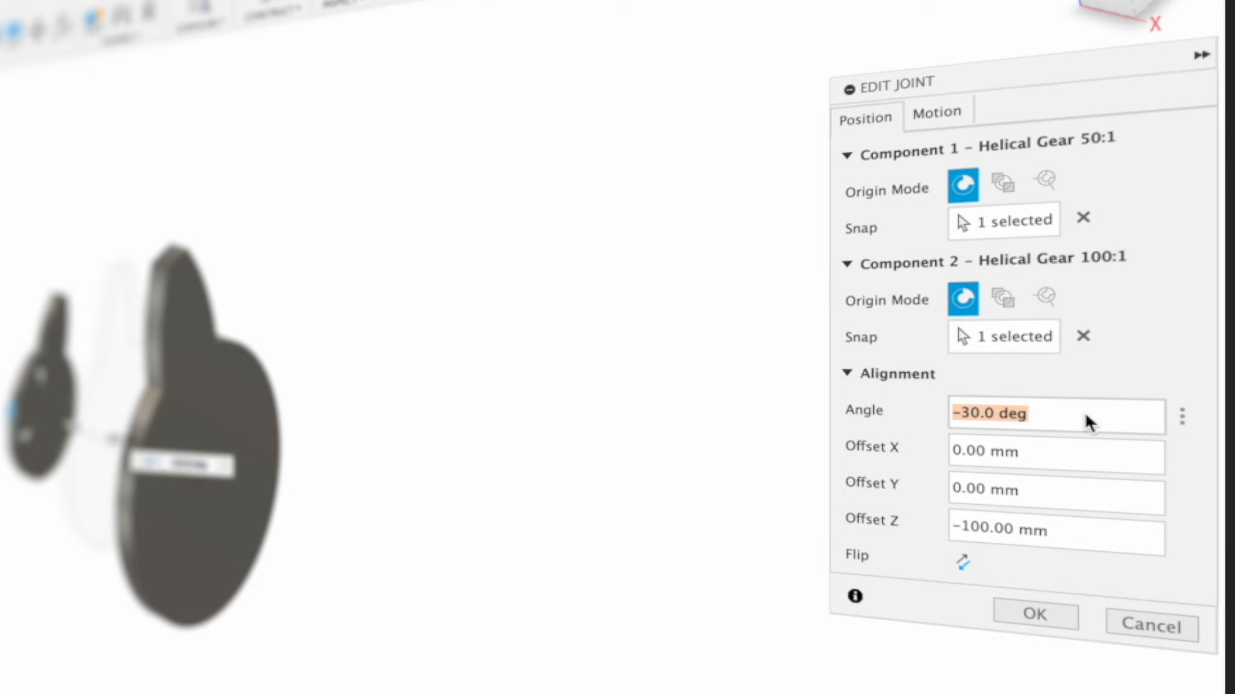
text(-GearAngle)
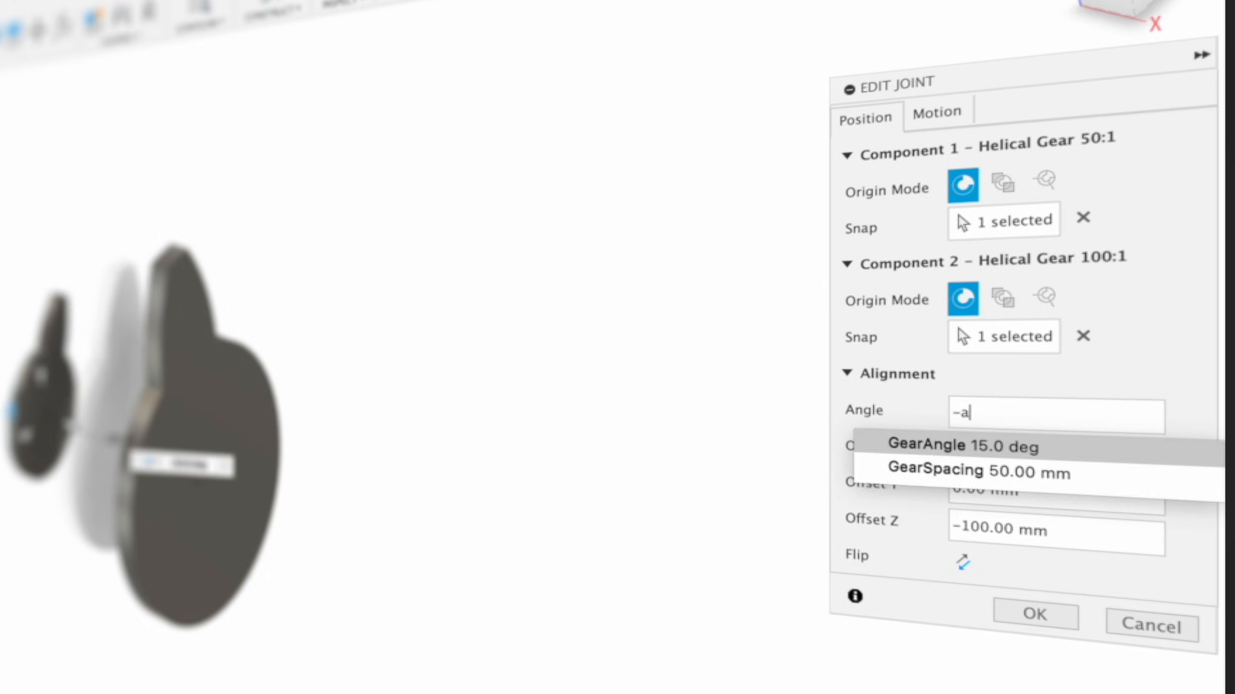
key(Return)
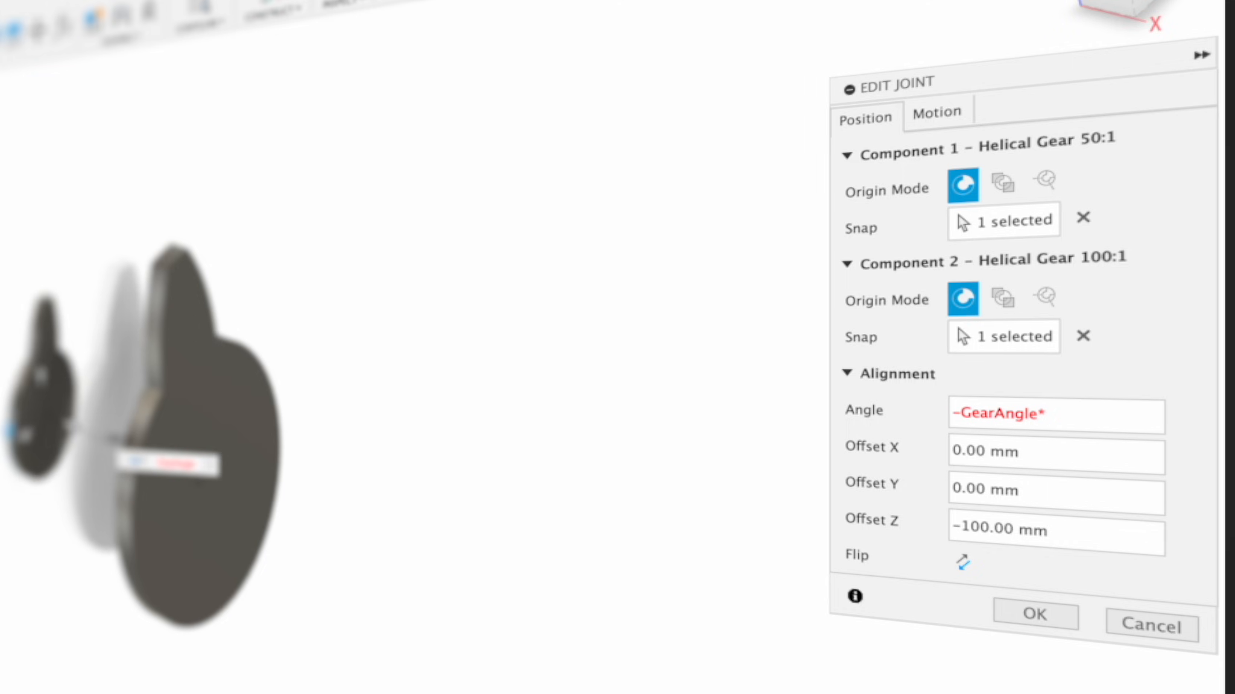
text(2)
key(Return)
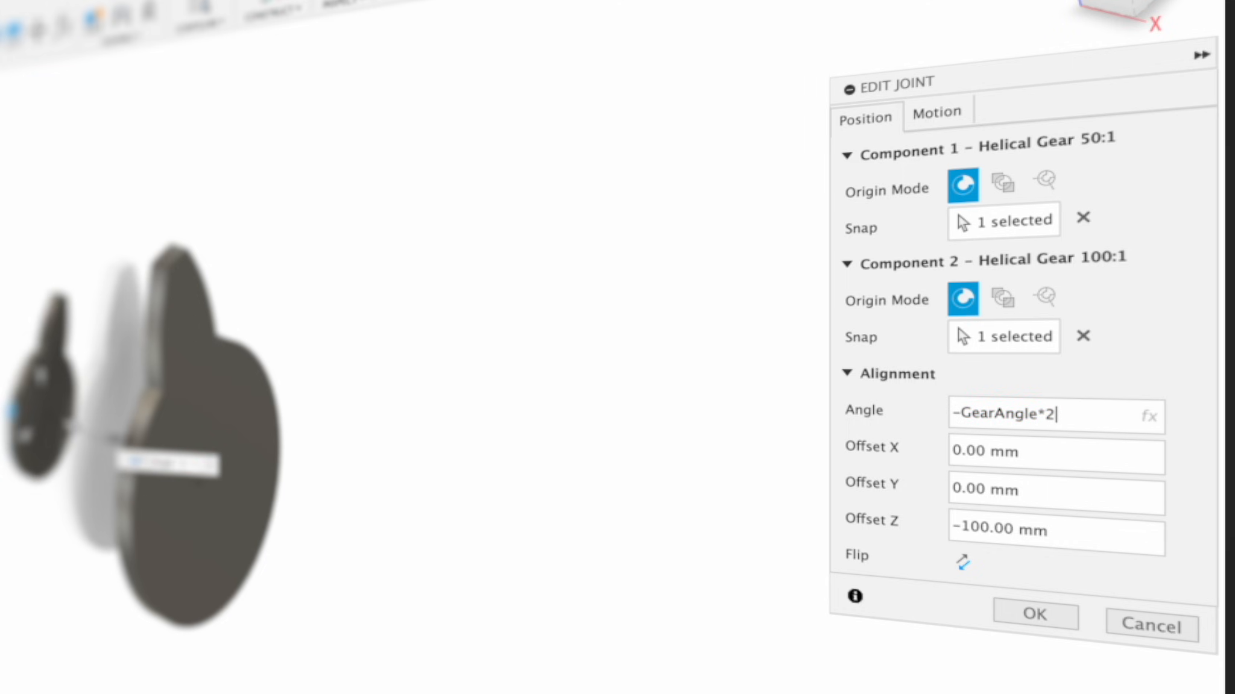
Step: Set the Z offset of the HG 50 to HG 100 joint to -GearSpacing*2 and finish the joint edit
key(Tab)
key(Tab)
key(Tab)
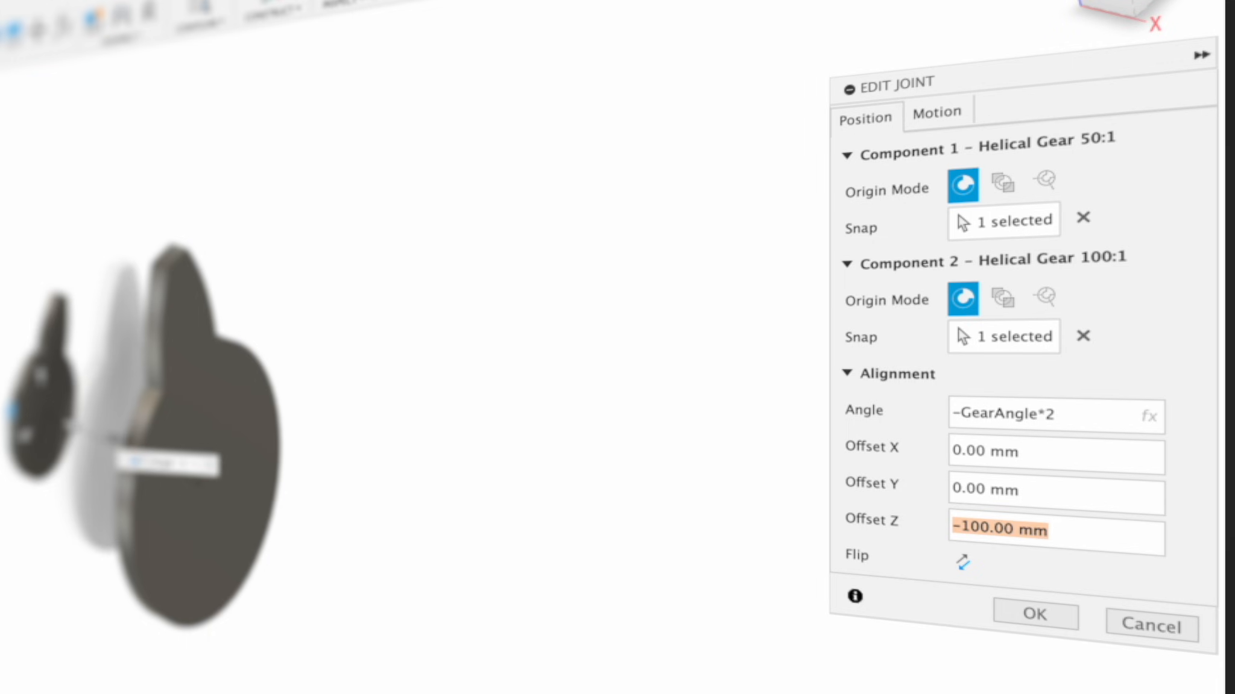
text(-asa)
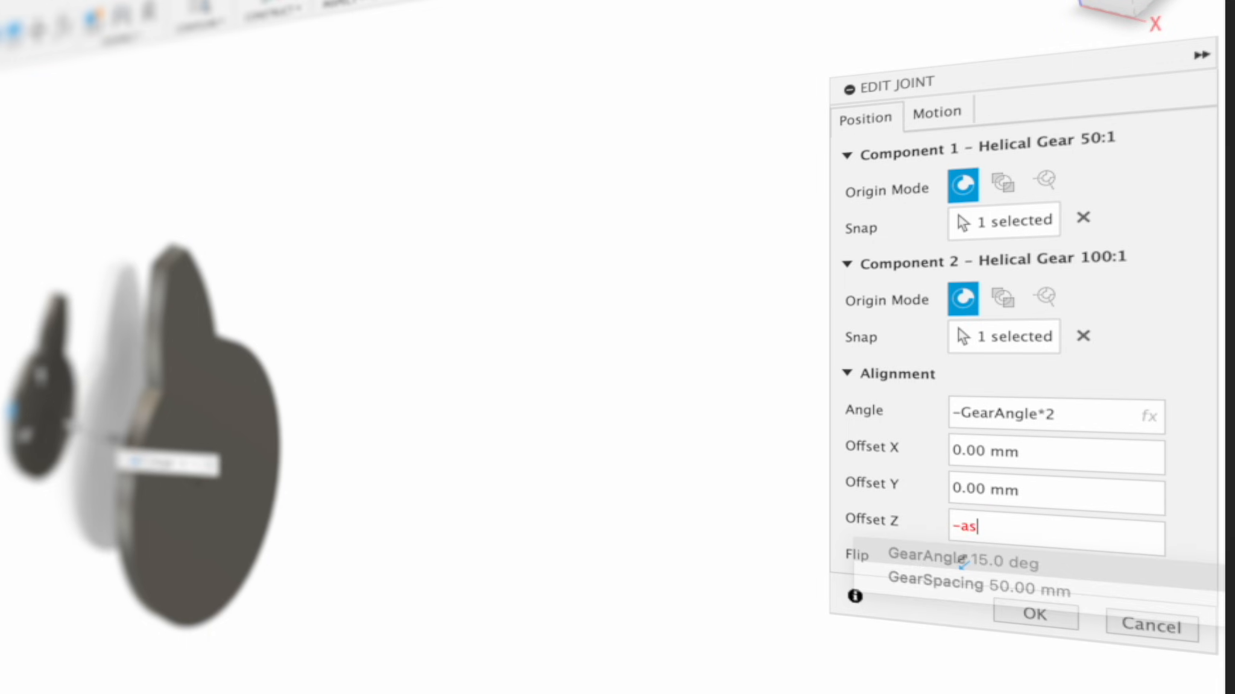
key(BackSpace)
key(BackSpace)
key(BackSpace)
text(GearSpacing)
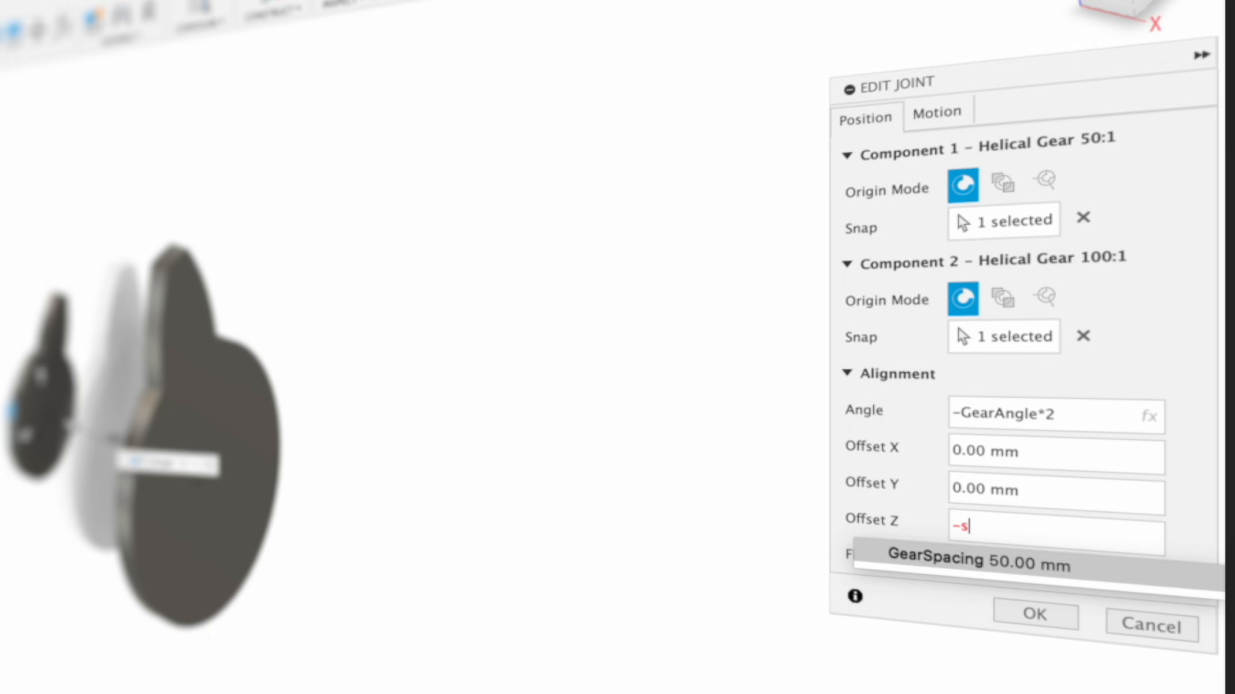
text(*2)
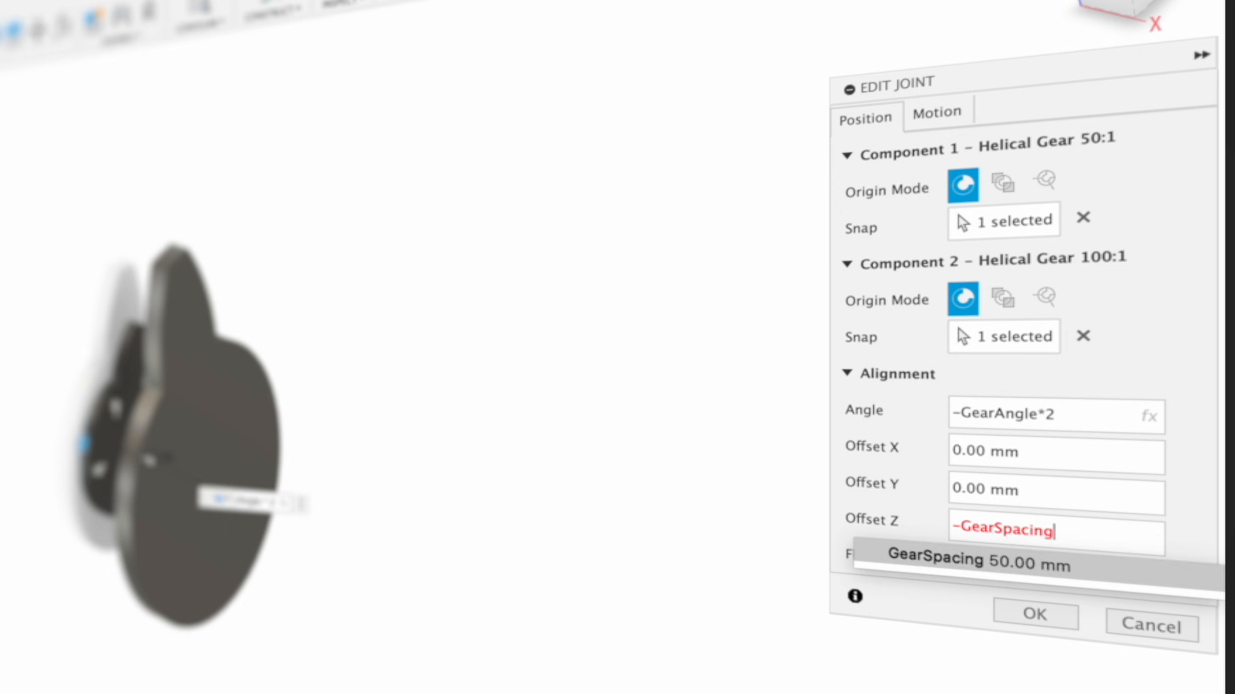
key(Return)
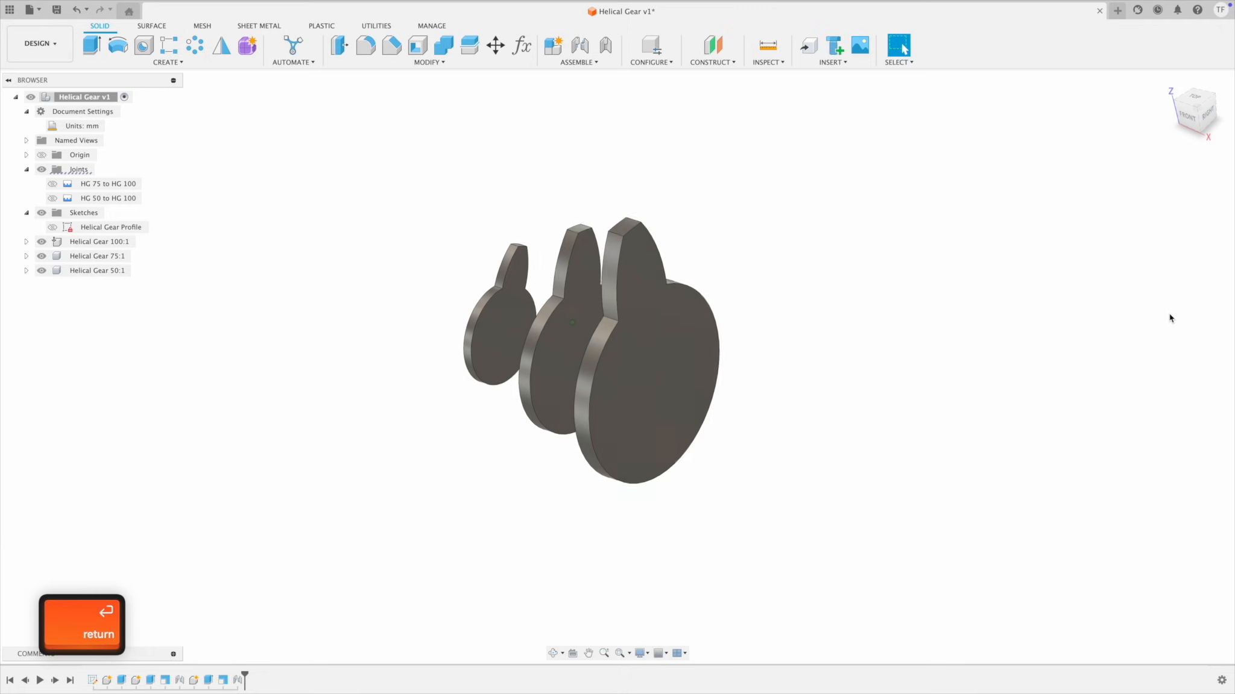
Step: Test the parametric joints by setting the user parameters GearSpacing to 75 mm and GearAngle to 20 deg
scroll(1086, 356, down, 1)
scroll(1049, 361, right, 4)
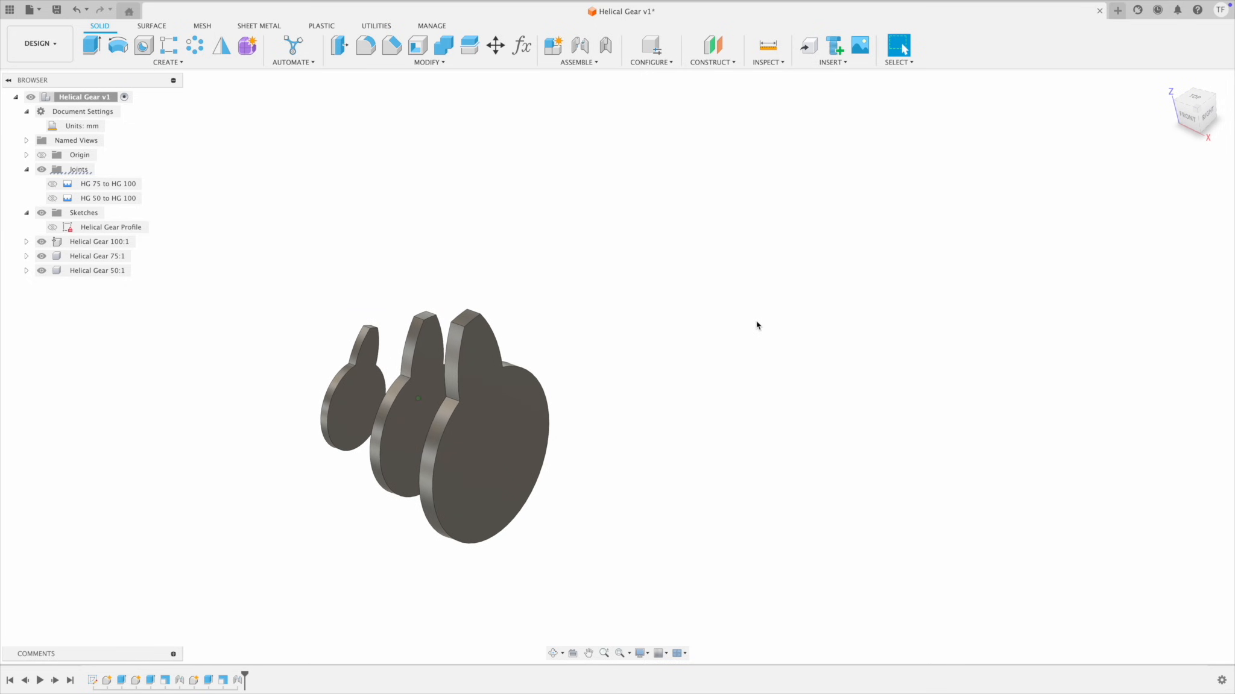
click(522, 47)
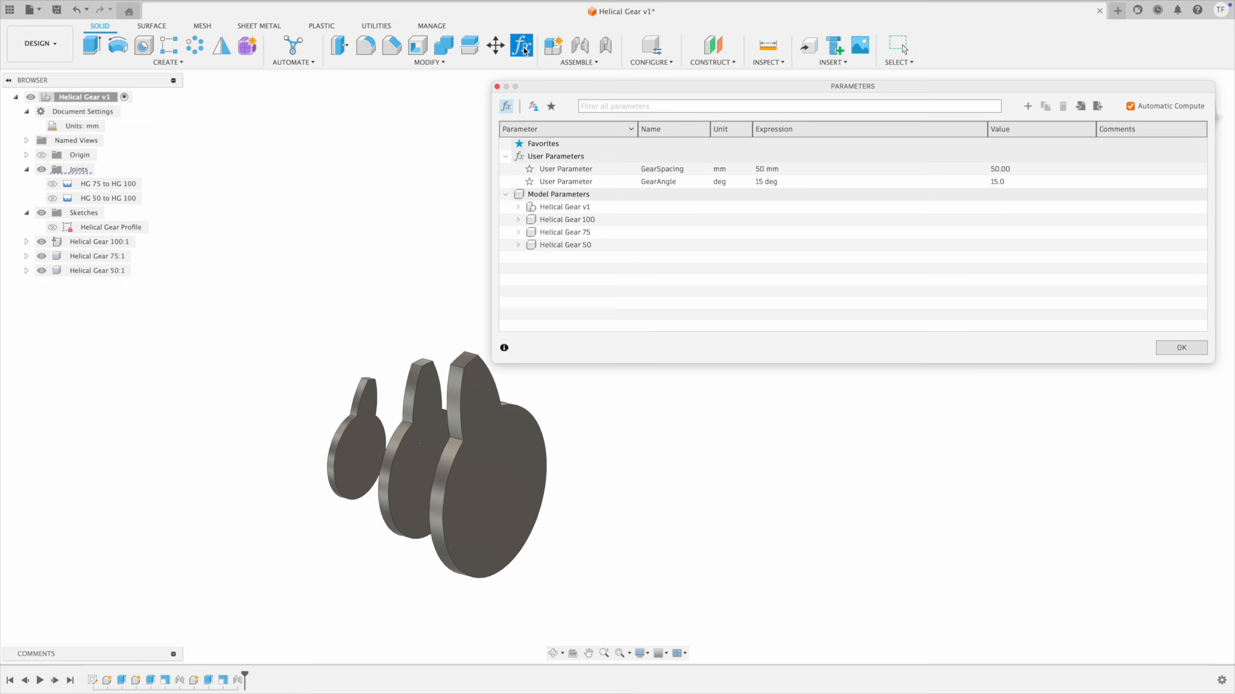
click(794, 169)
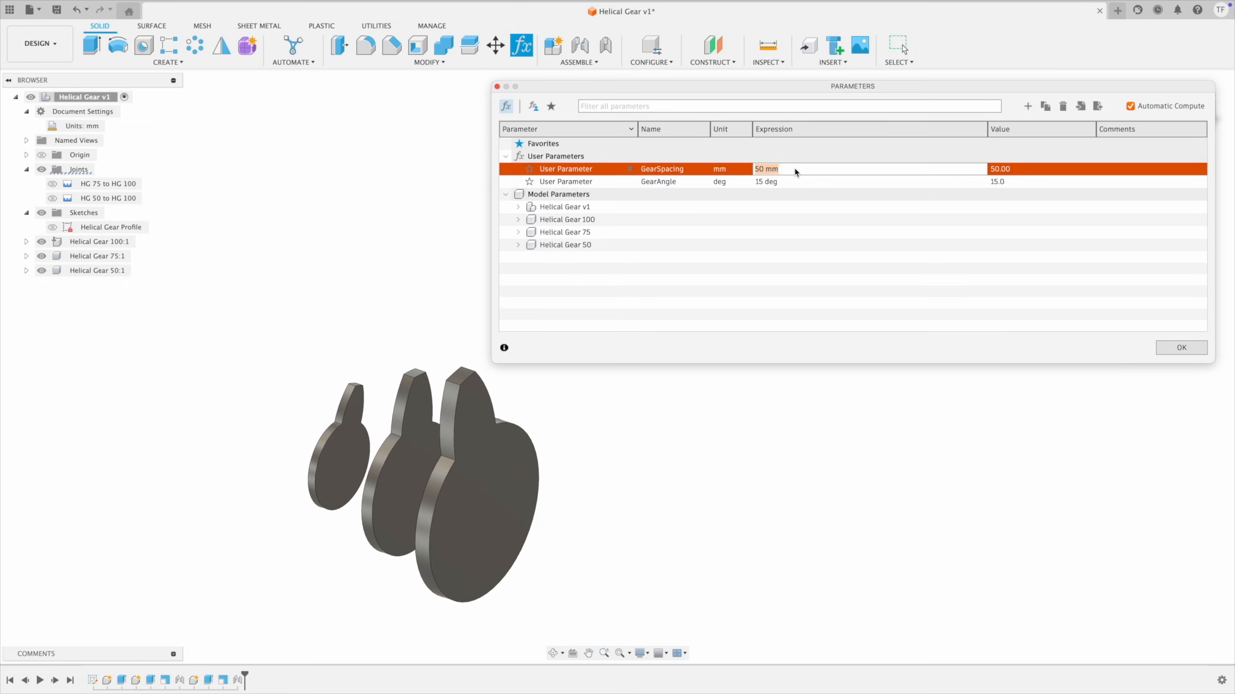
text(75)
key(Return)
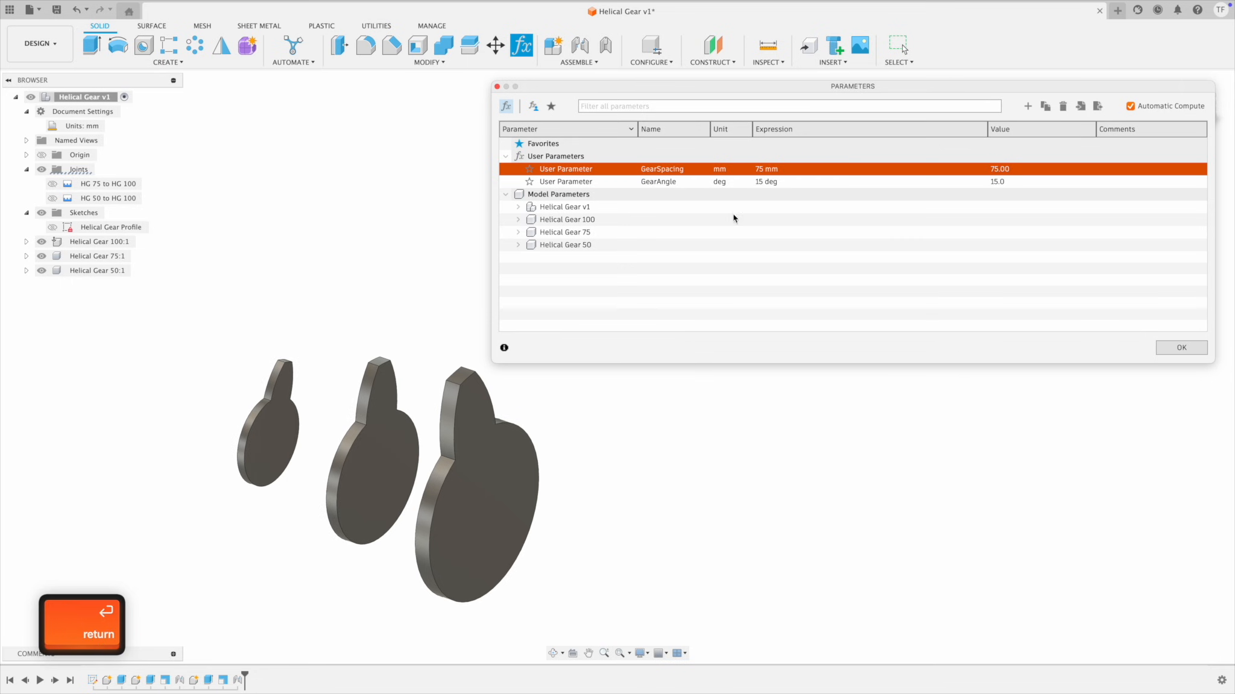
click(779, 184)
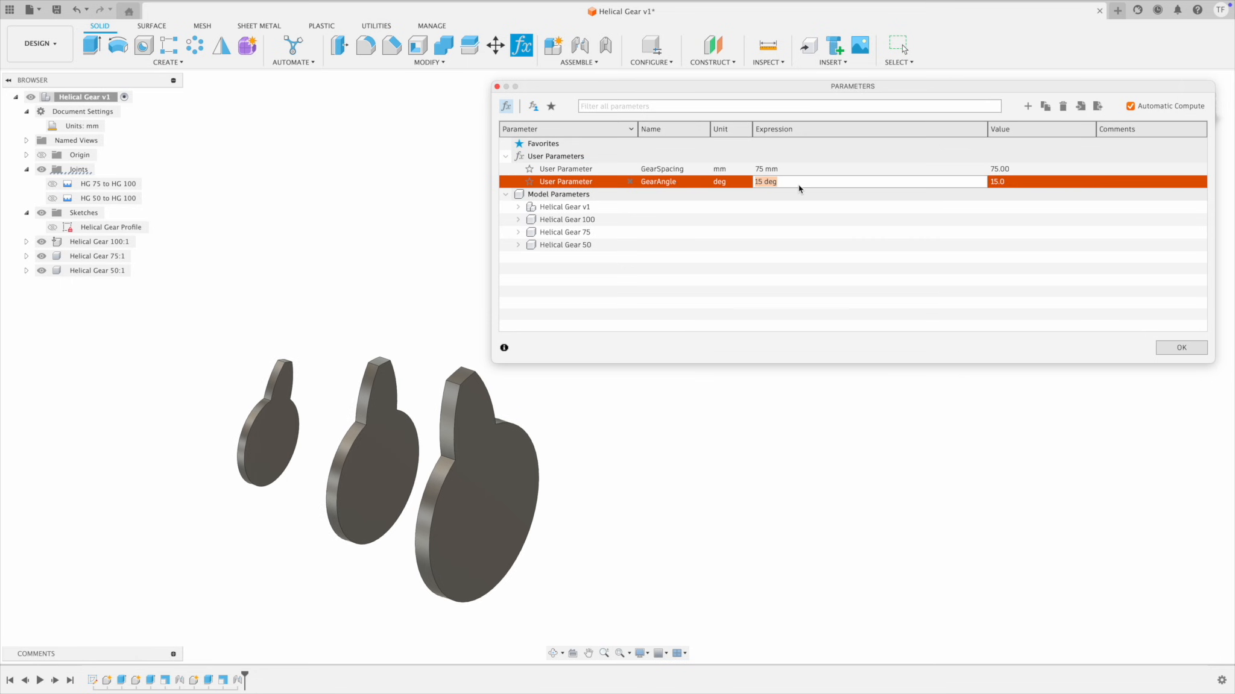
text(20)
key(Return)
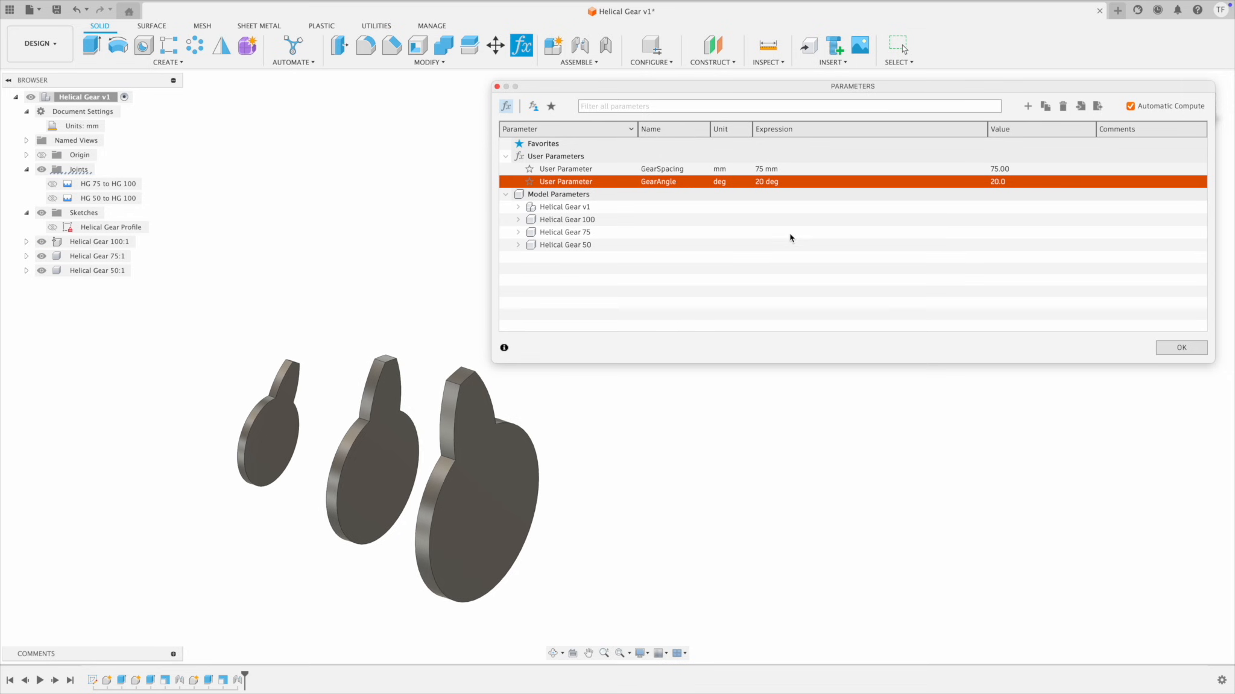
Step: Set GearSpacing back to 50 mm and GearAngle back to 15 deg, and accept the user parameters
click(799, 172)
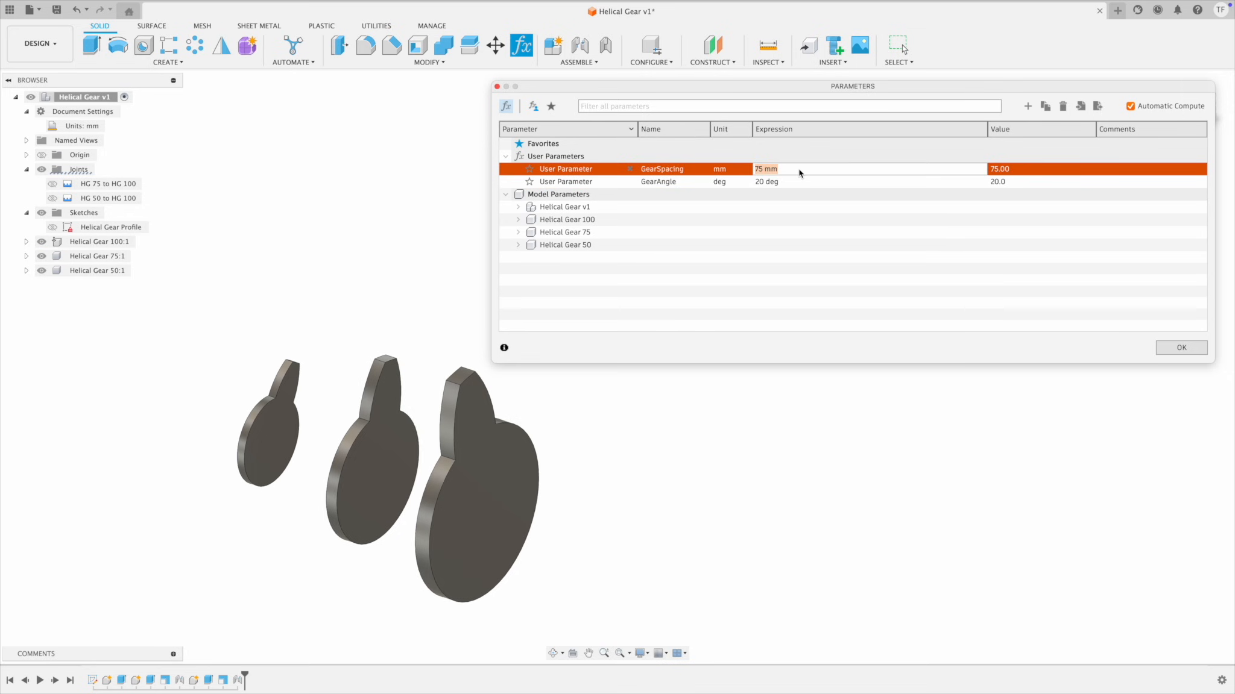
text(50)
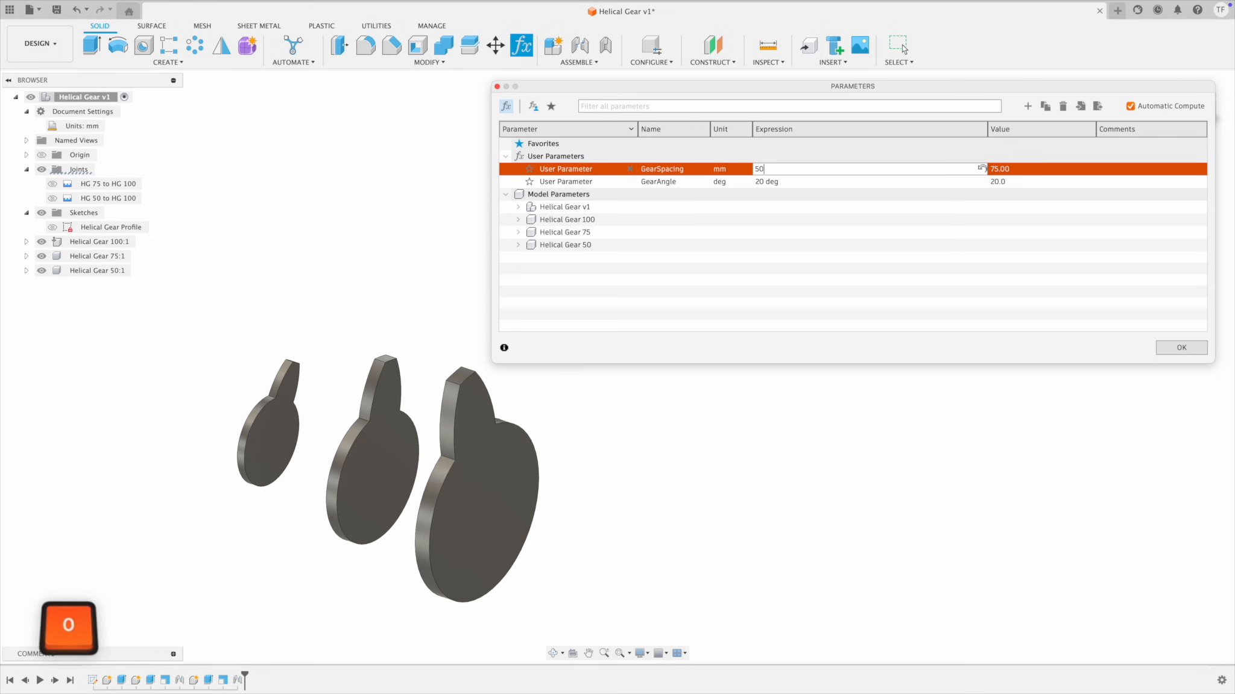
click(778, 183)
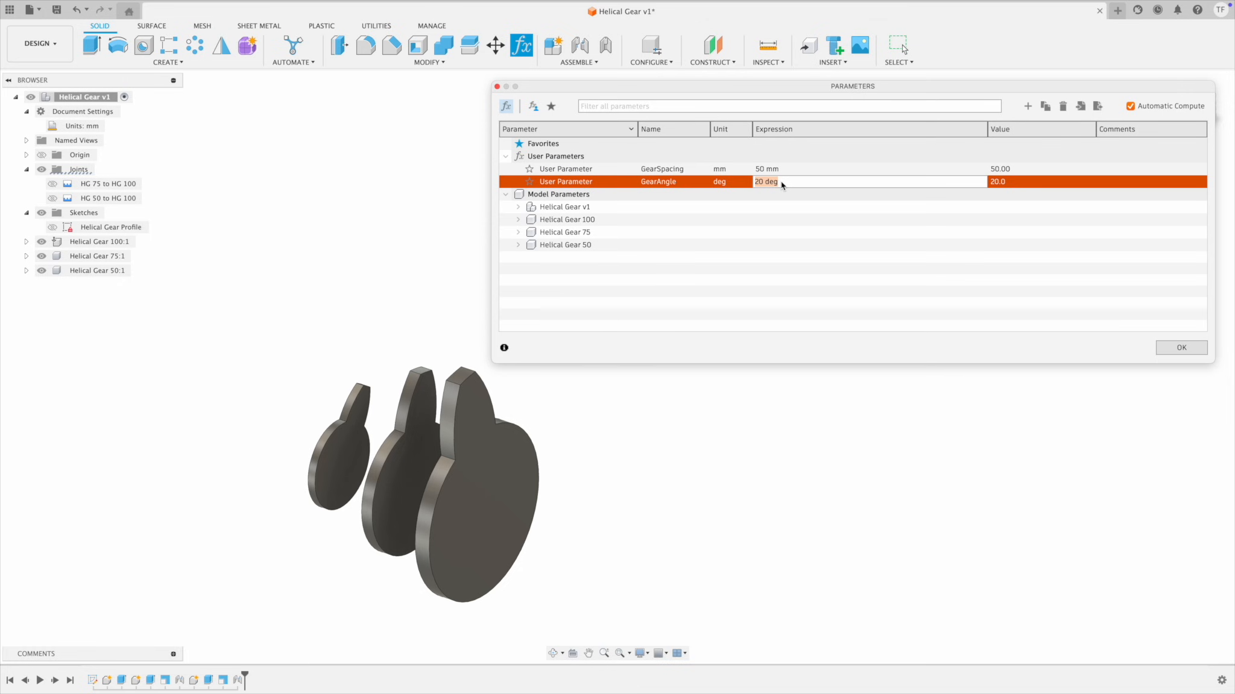
text(15)
key(Return)
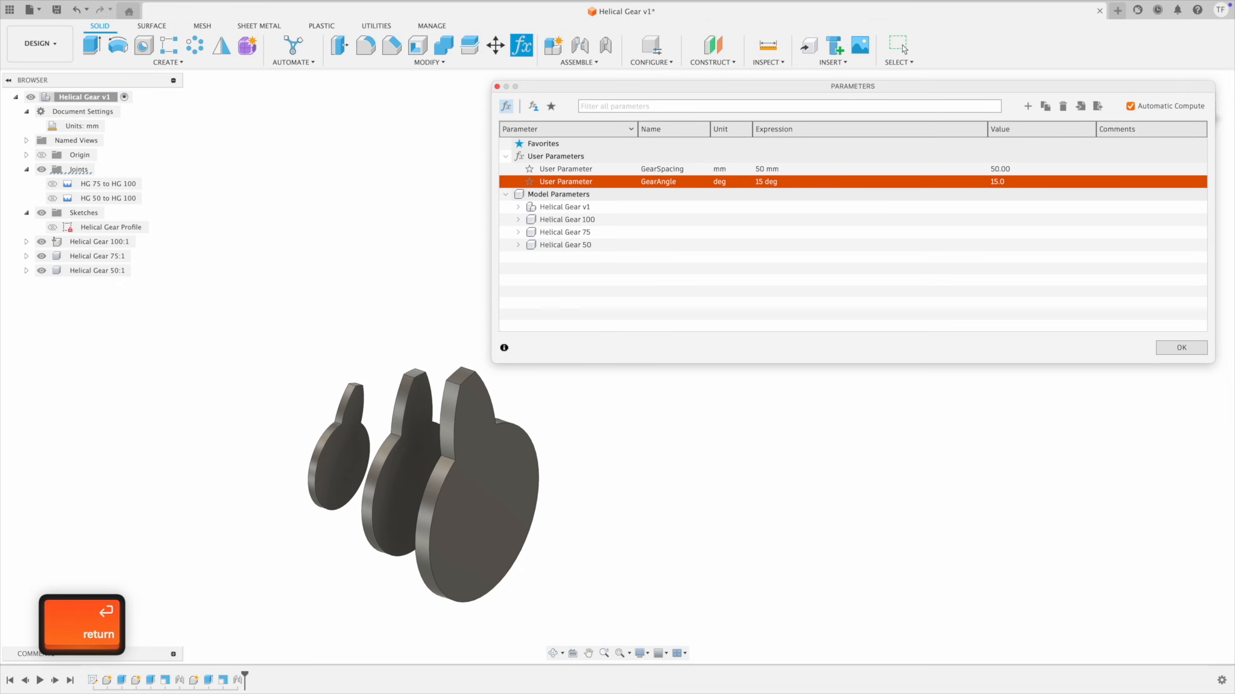
click(1181, 348)
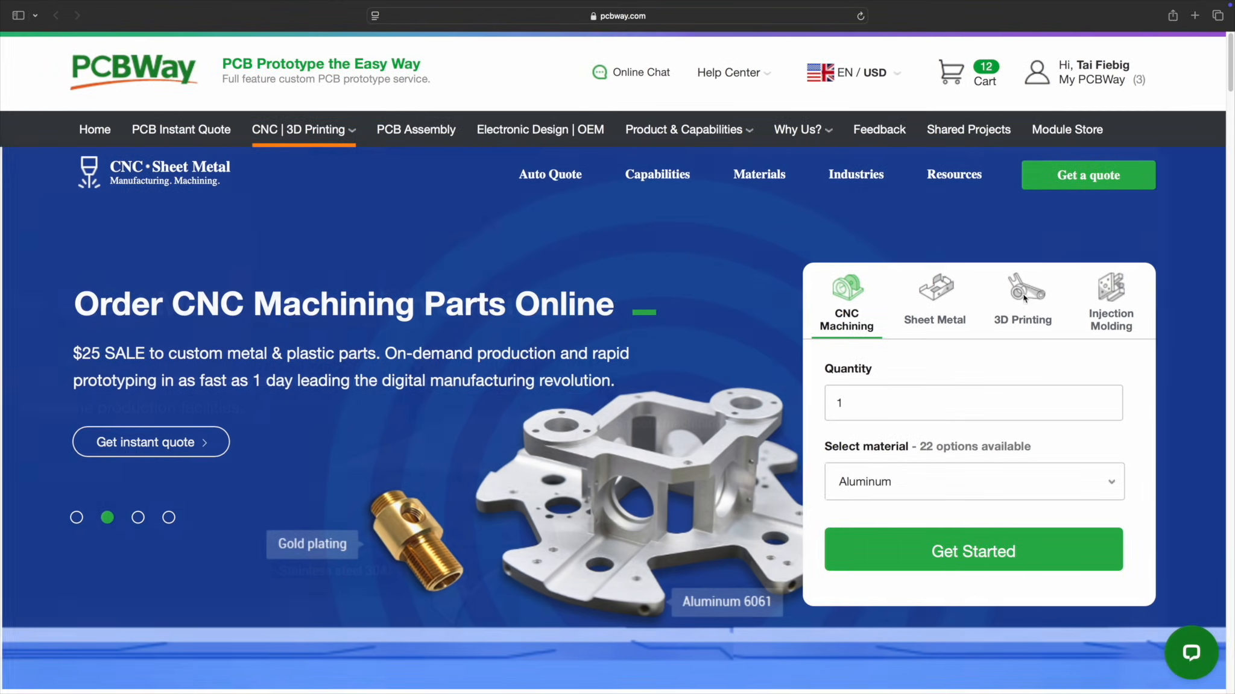
Step: Switch the quote form to 3D Printing, look through the available materials and choose Nylon
click(1030, 288)
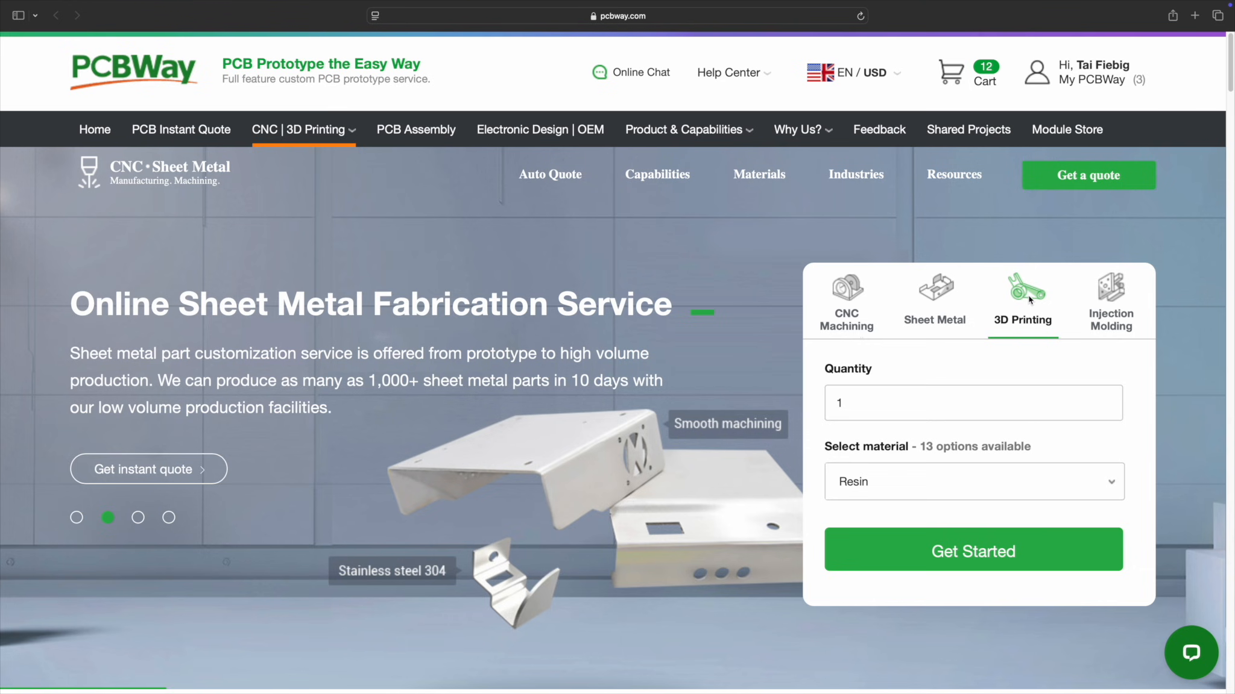
click(904, 491)
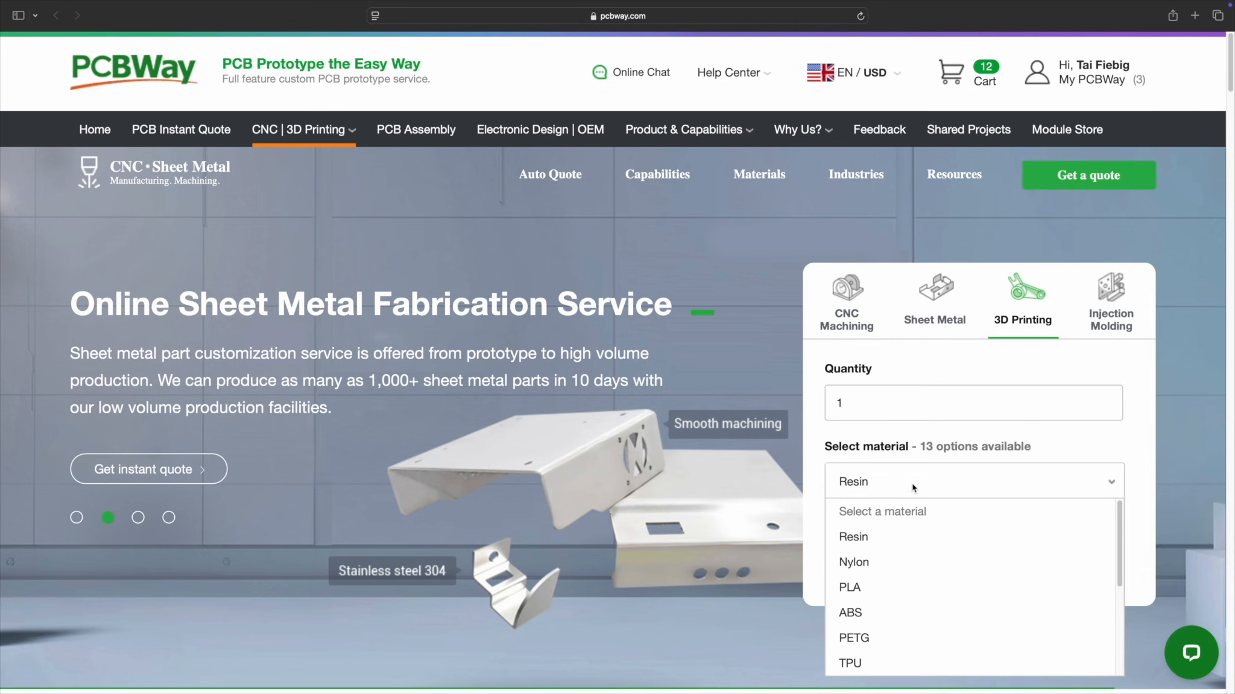
scroll(915, 564, down, 5)
scroll(916, 562, down, 3)
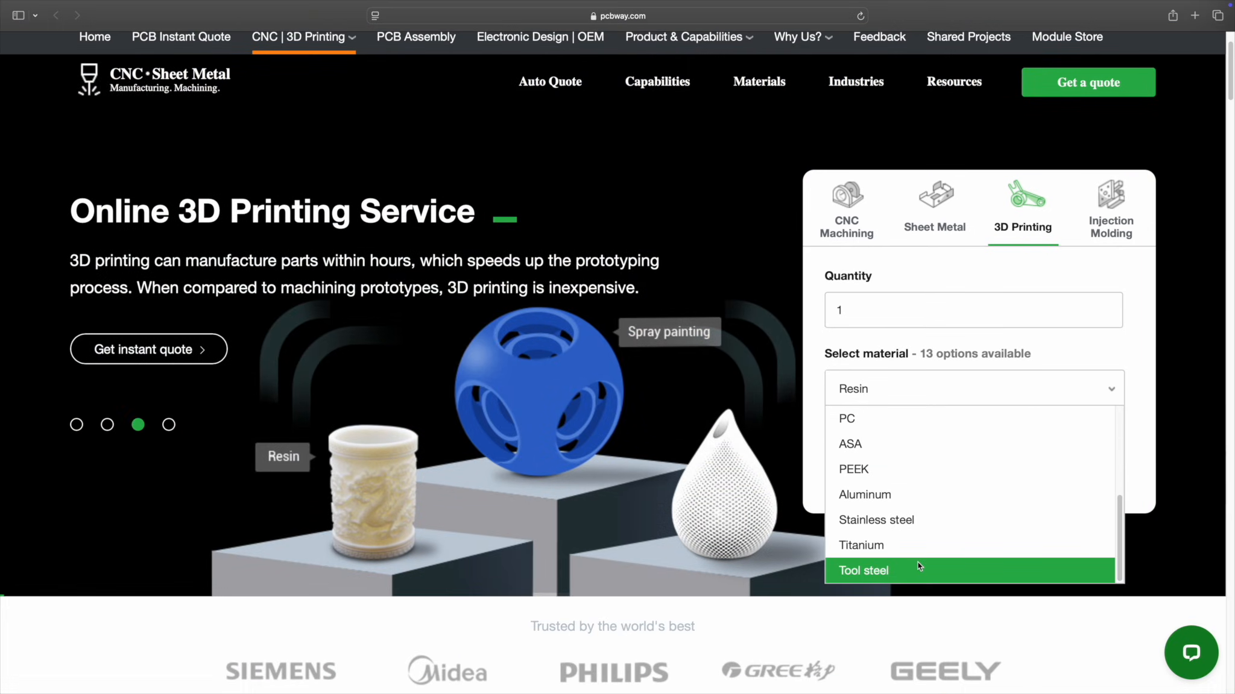
scroll(918, 561, up, 5)
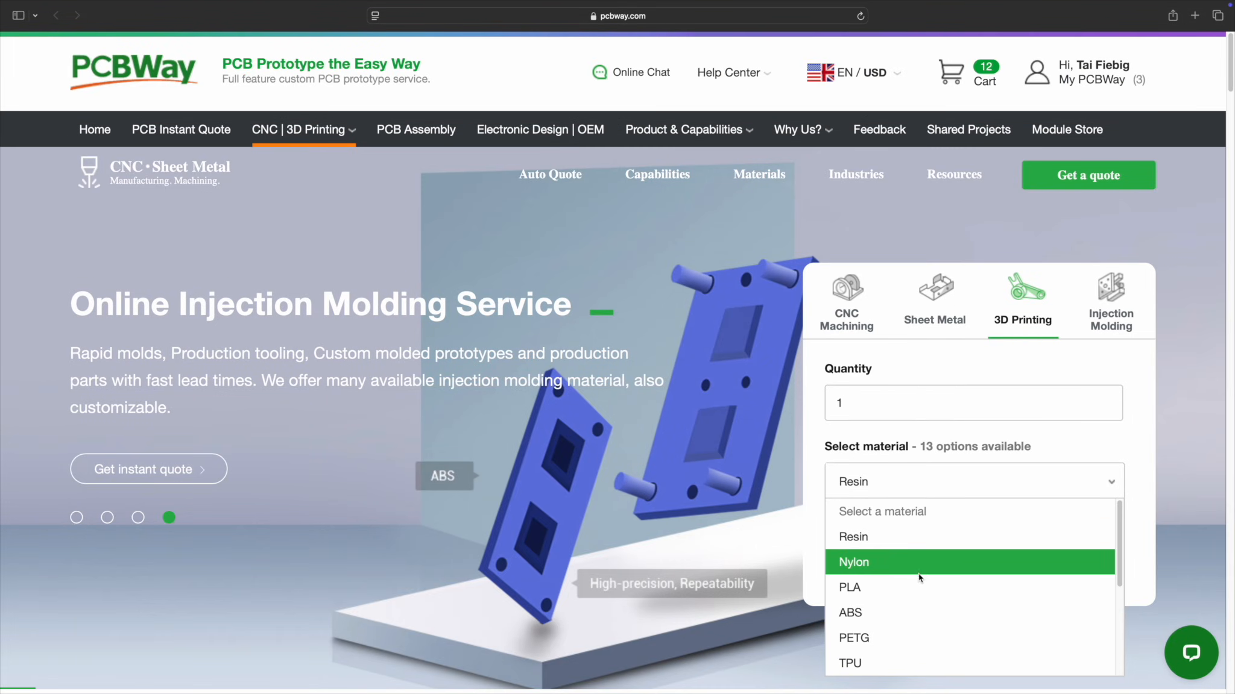
click(919, 562)
click(919, 563)
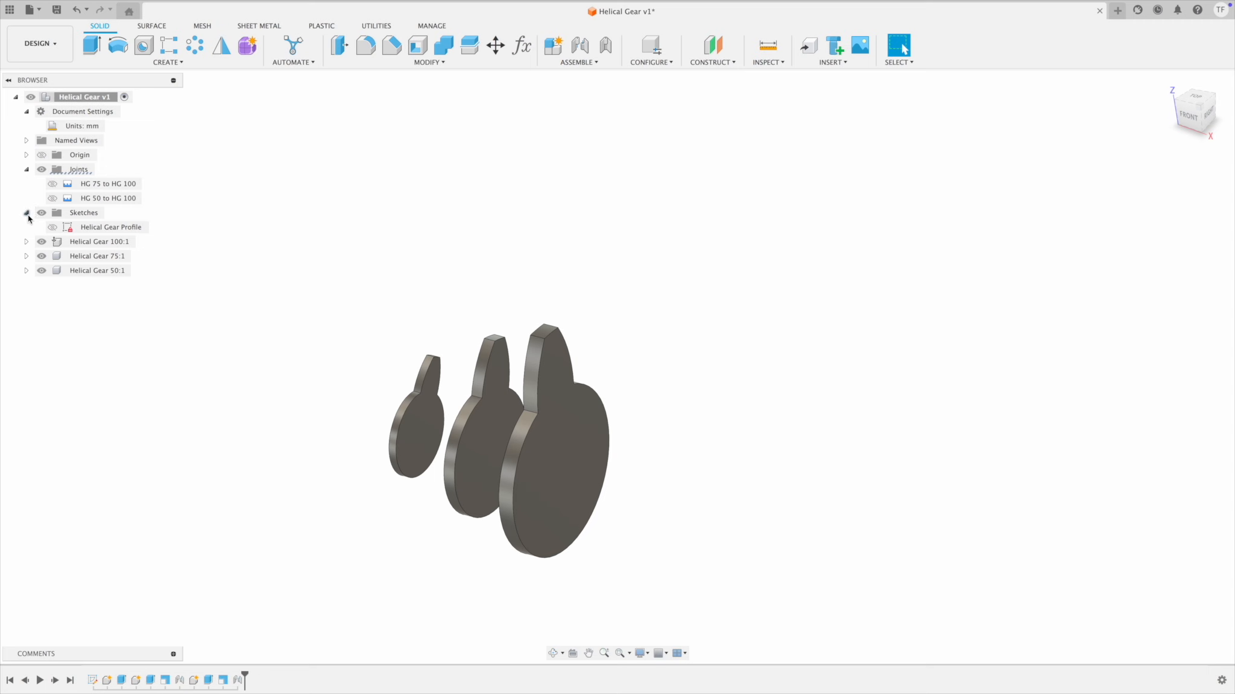
Step: In Fusion, collapse the Sketches and Joints folders and start a Loft through the front faces of the 100, 75 and 50 gears
click(26, 213)
click(27, 170)
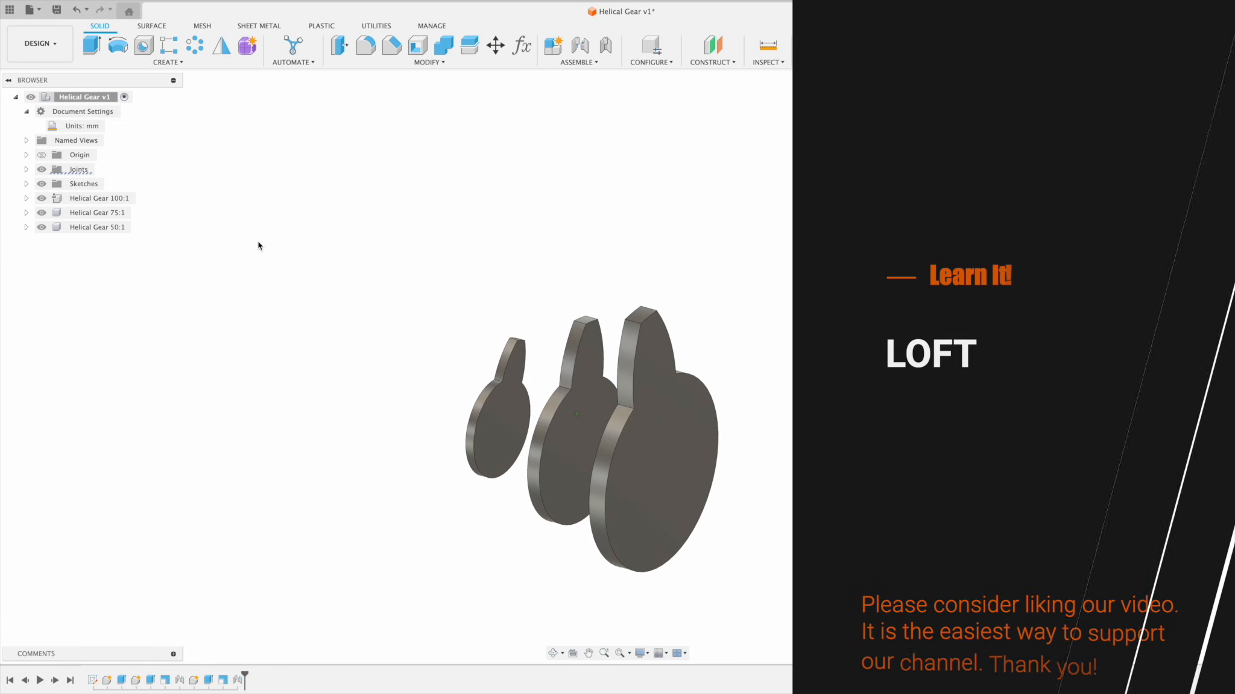
click(178, 64)
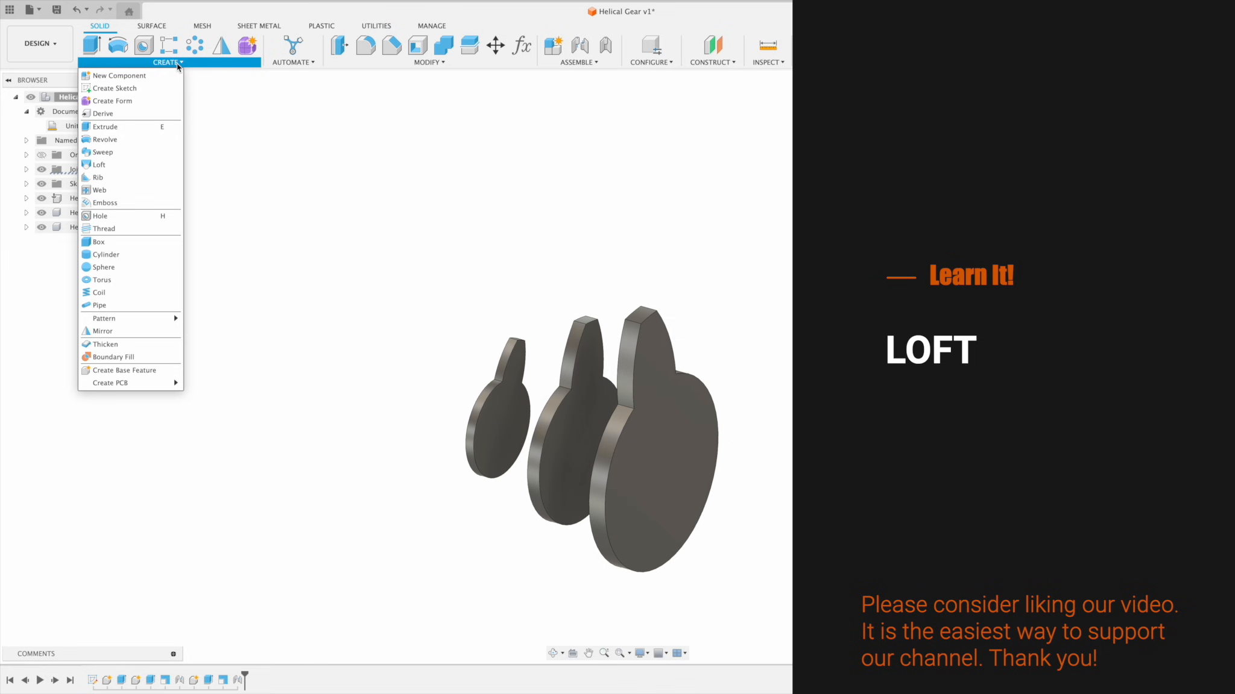
click(124, 163)
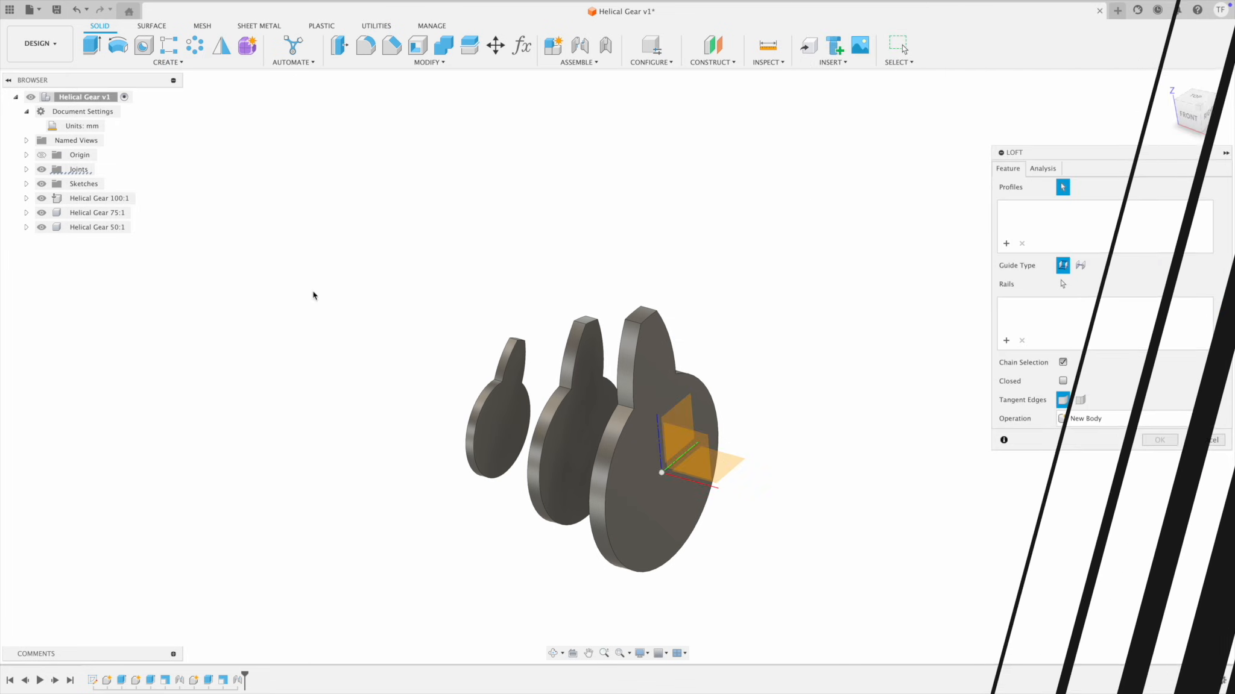
shift+middle_drag(639, 430, 644, 469)
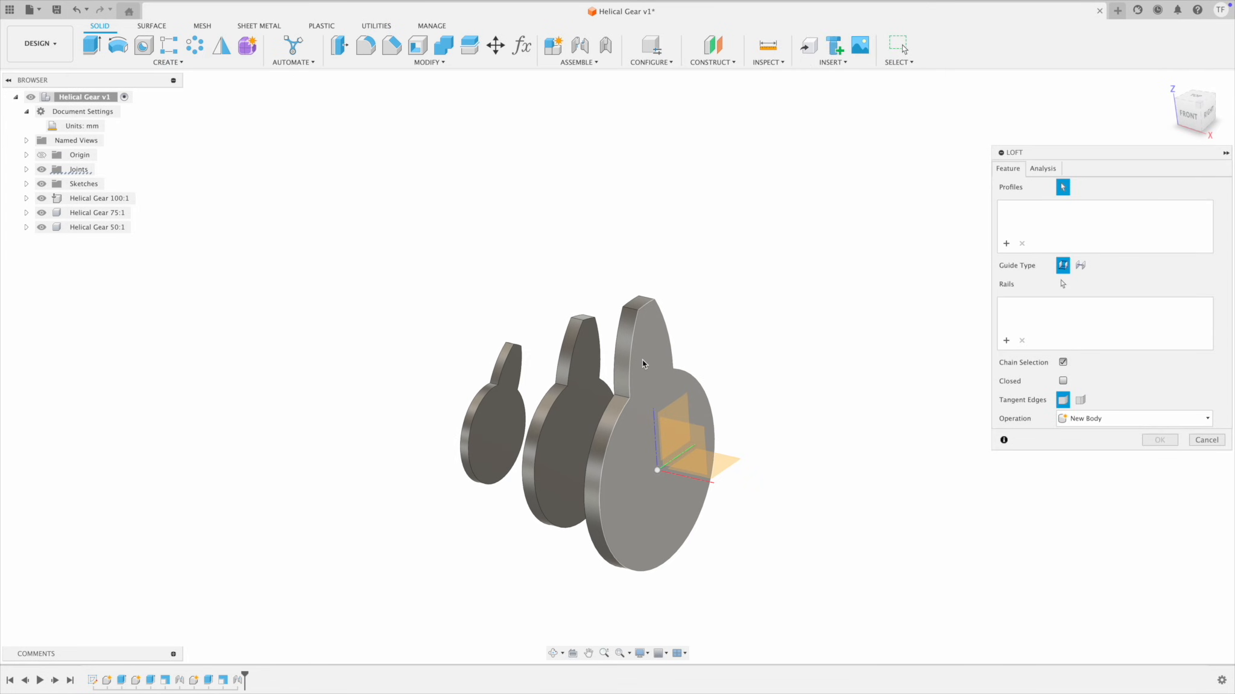
shift+middle_drag(658, 351, 633, 447)
click(633, 453)
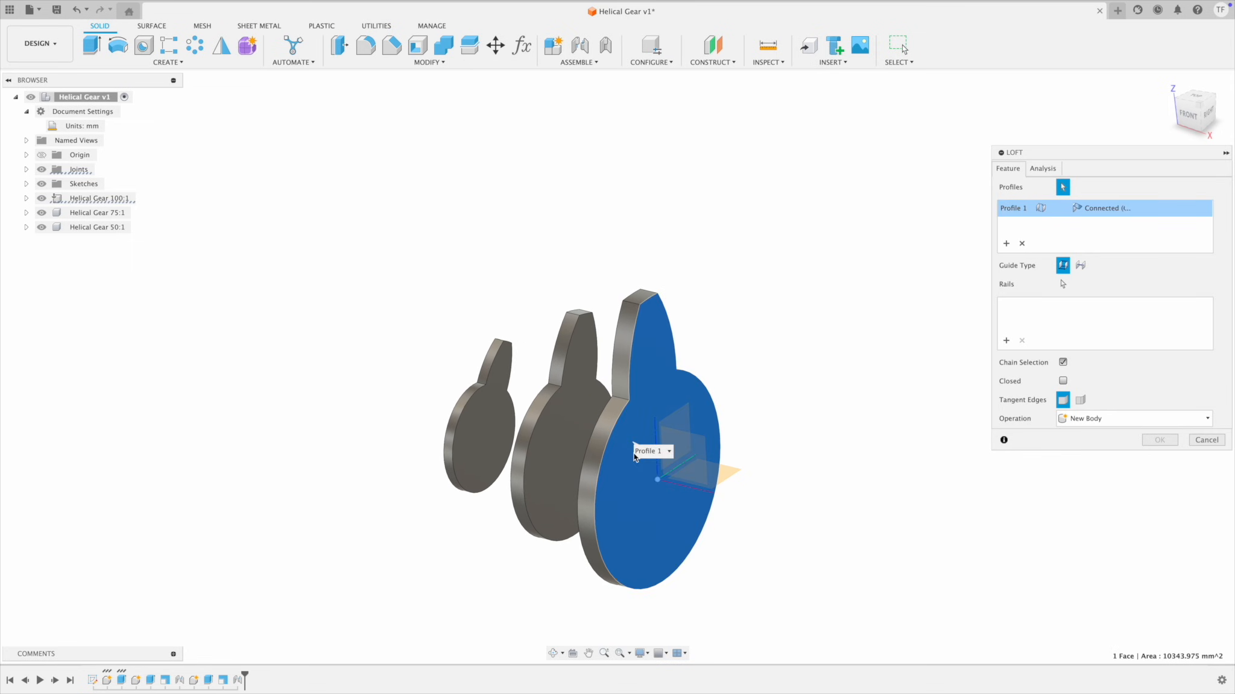
click(573, 447)
click(494, 440)
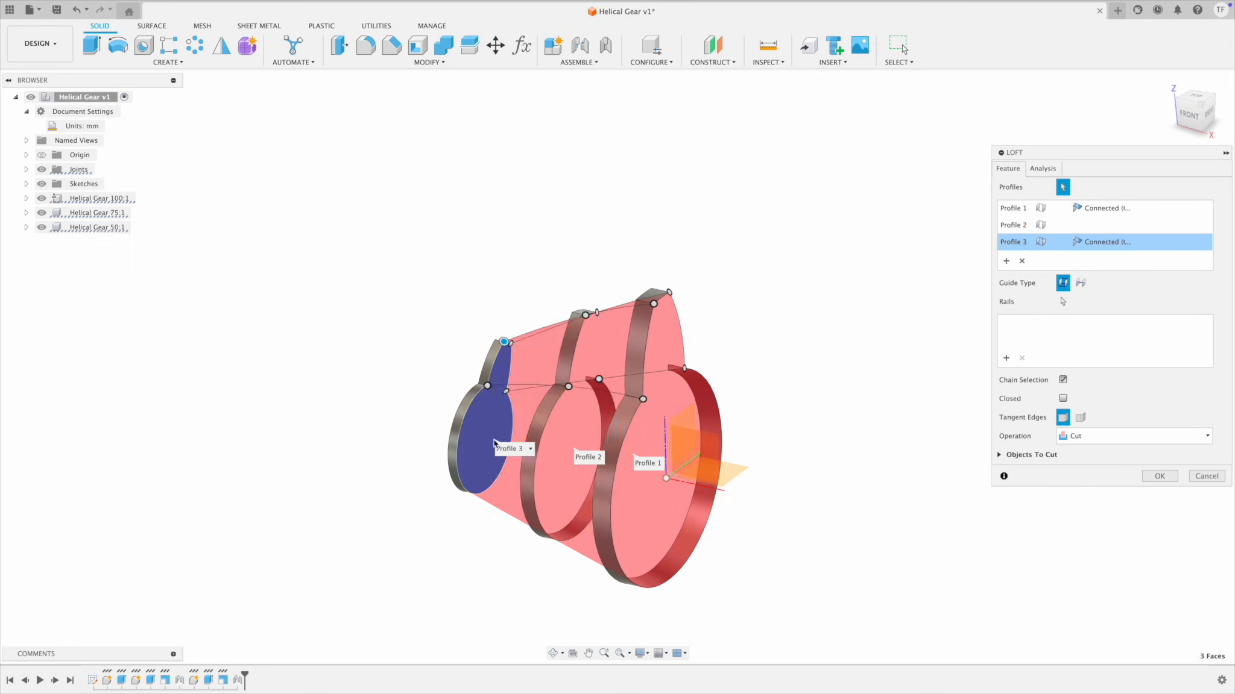
Step: Set the loft's operation to New Component and create it
shift+middle_drag(710, 408, 609, 358)
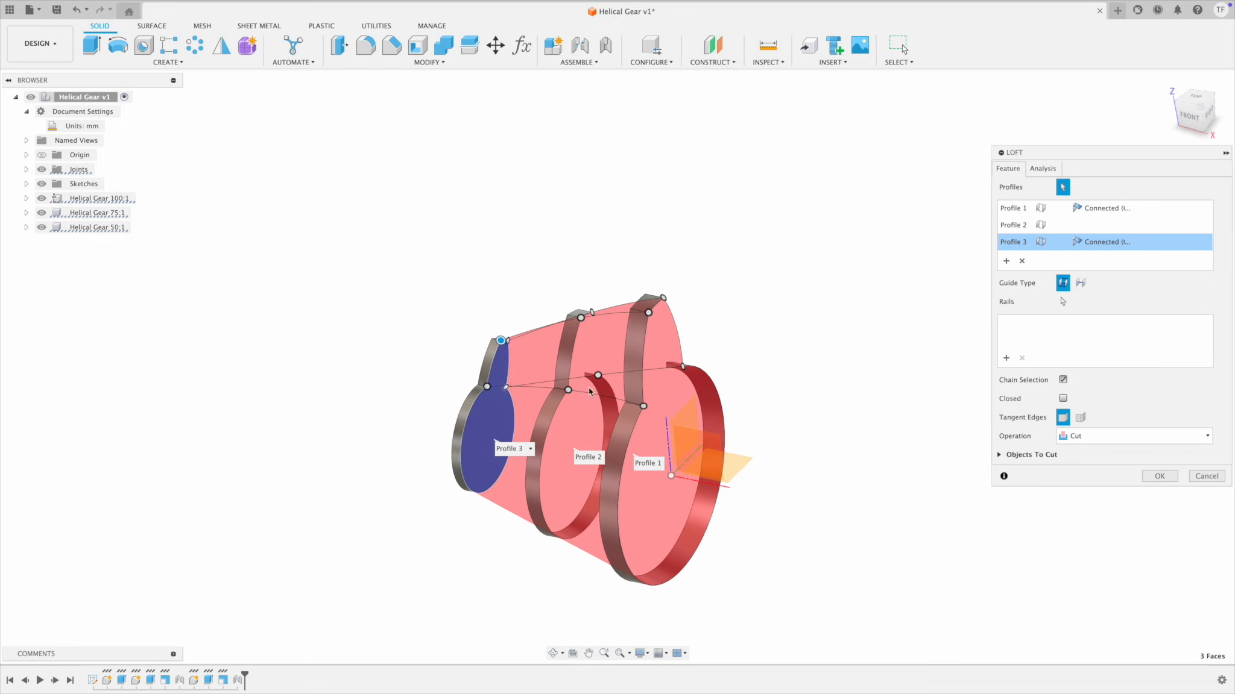
click(1090, 437)
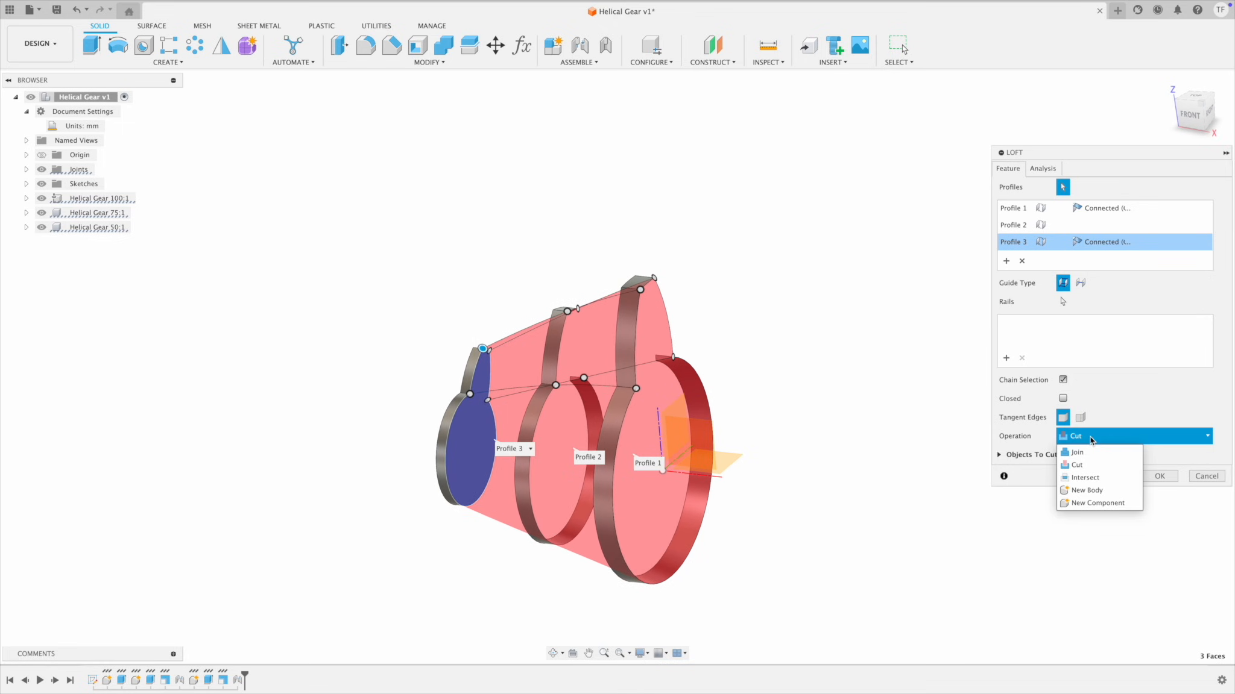
click(1087, 504)
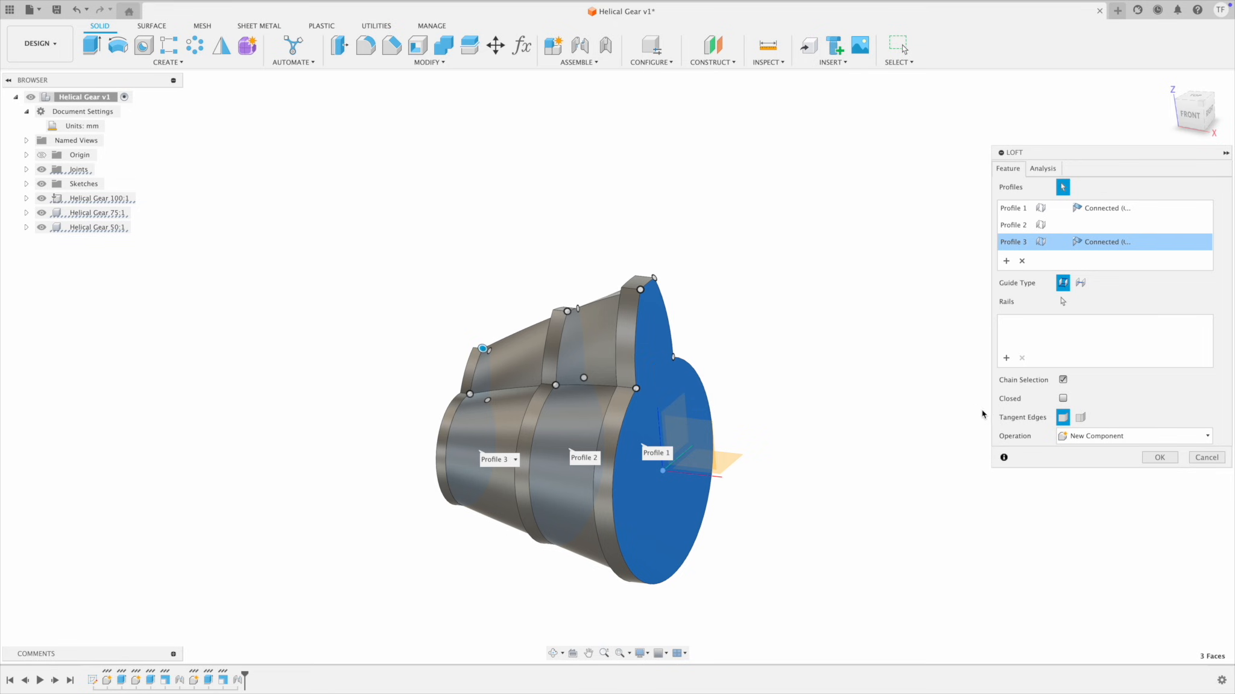
click(1159, 457)
Step: Hide the Helical Gear 50, Helical Gear 75 and Helical Gear 100 components
click(42, 227)
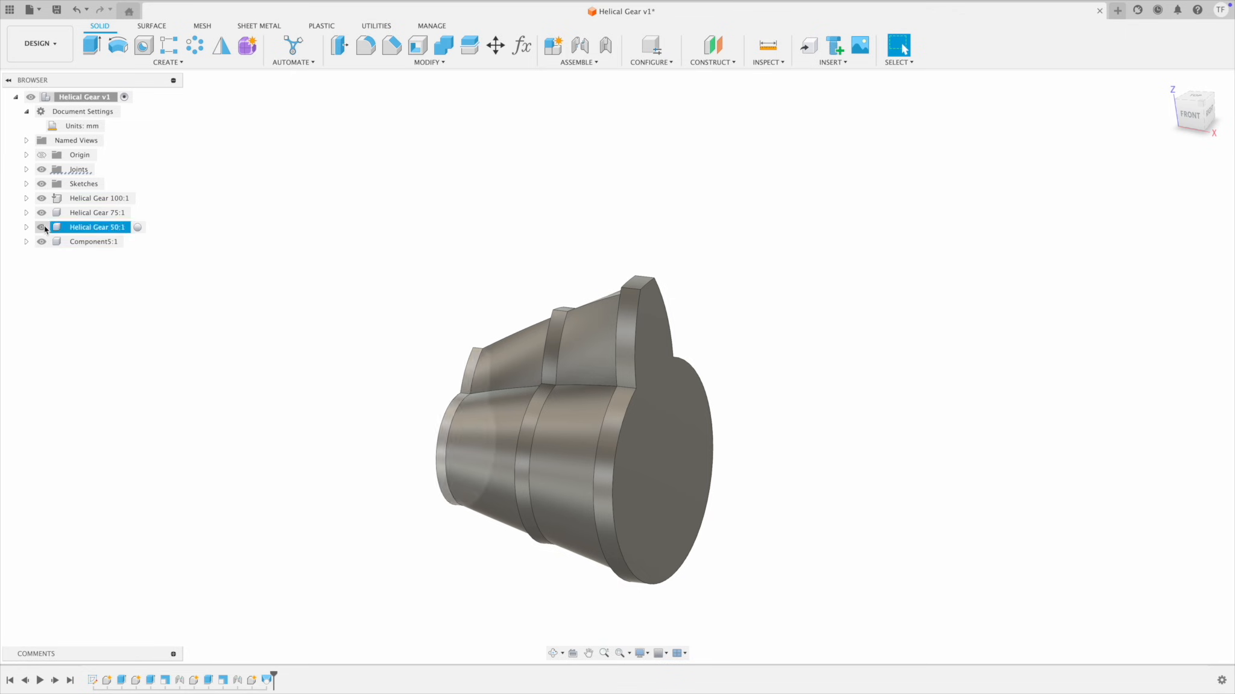
click(42, 212)
click(42, 198)
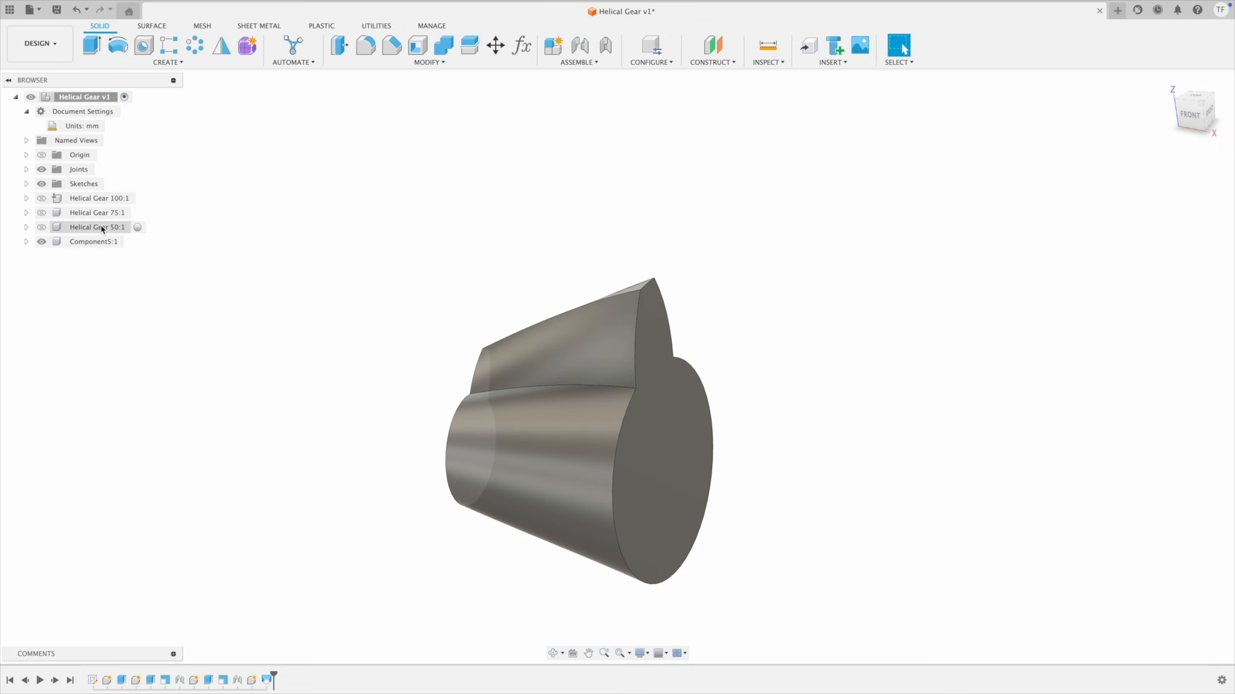
click(97, 200)
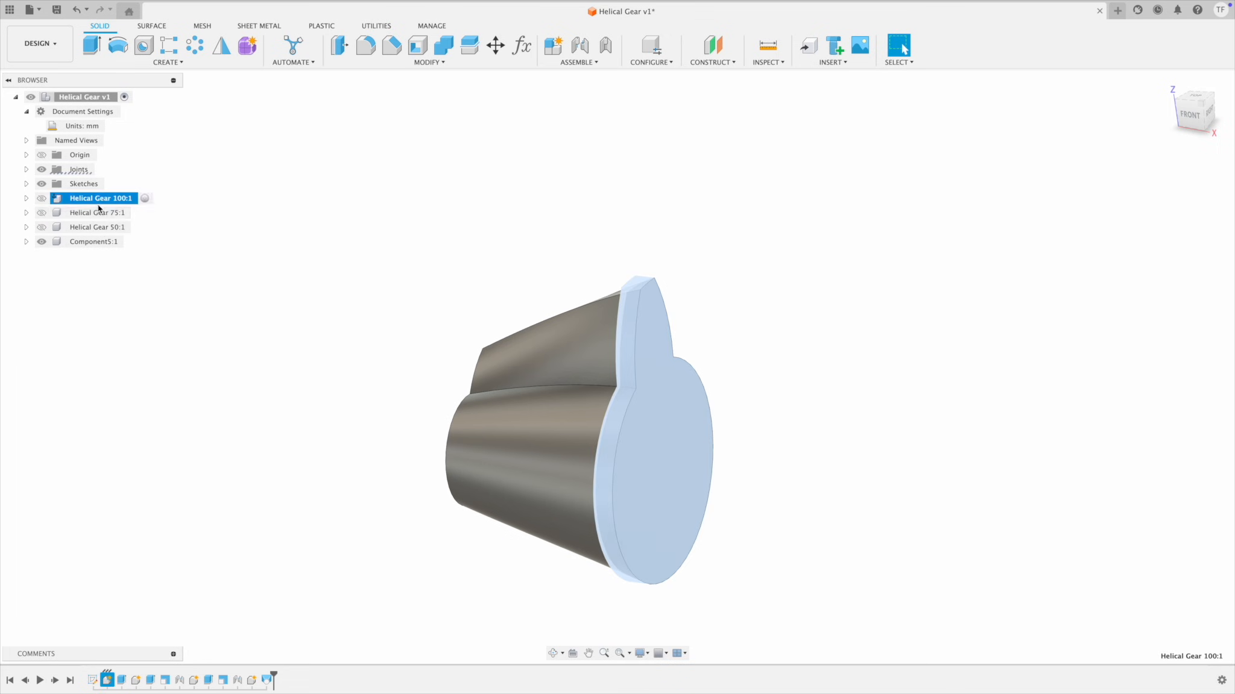
shift+click(99, 229)
key(Escape)
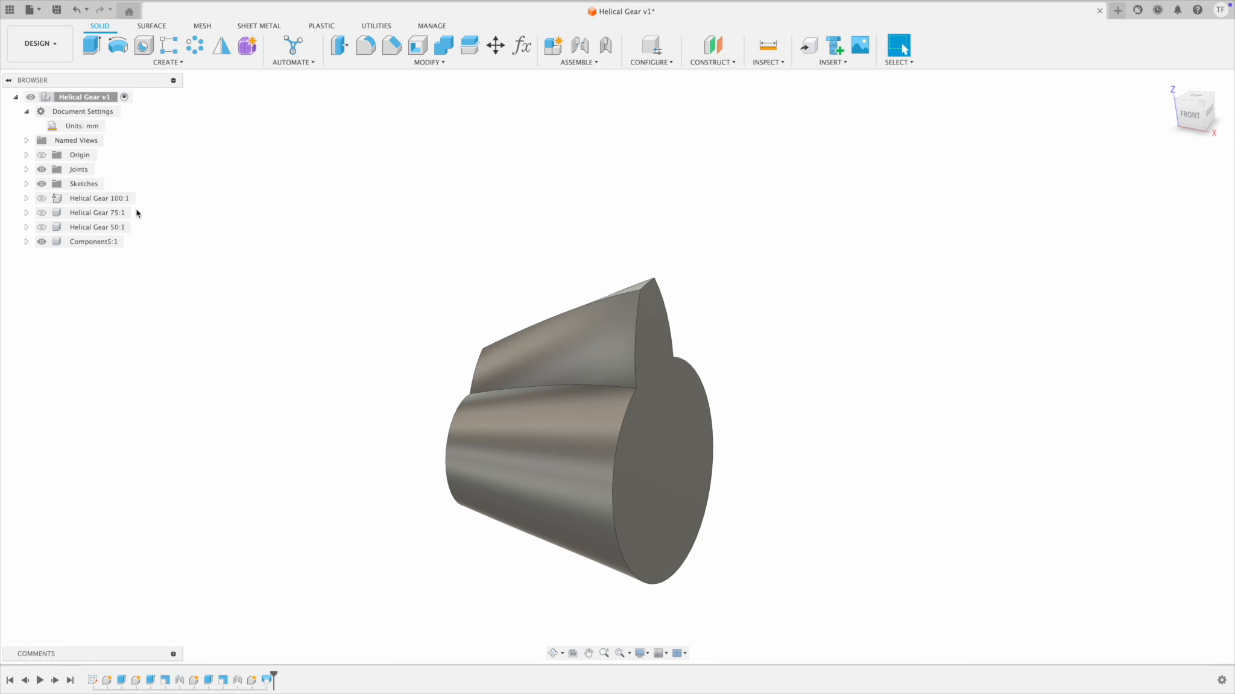
click(109, 200)
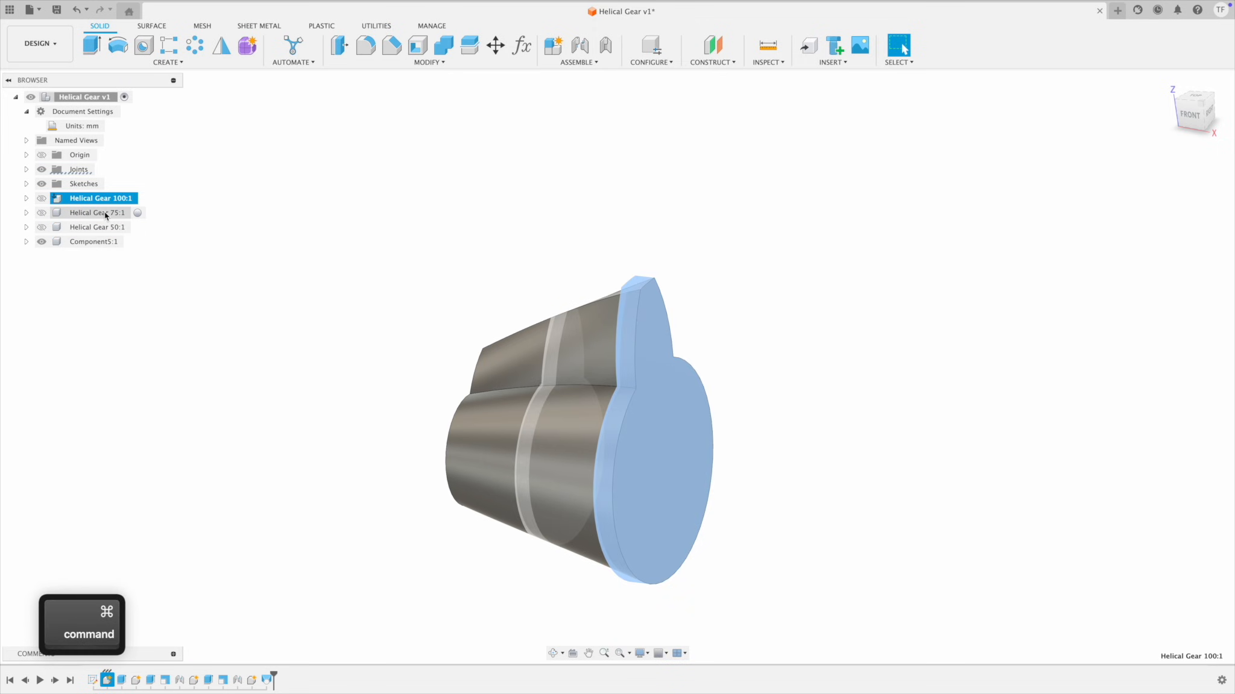
super+click(104, 211)
super+click(106, 228)
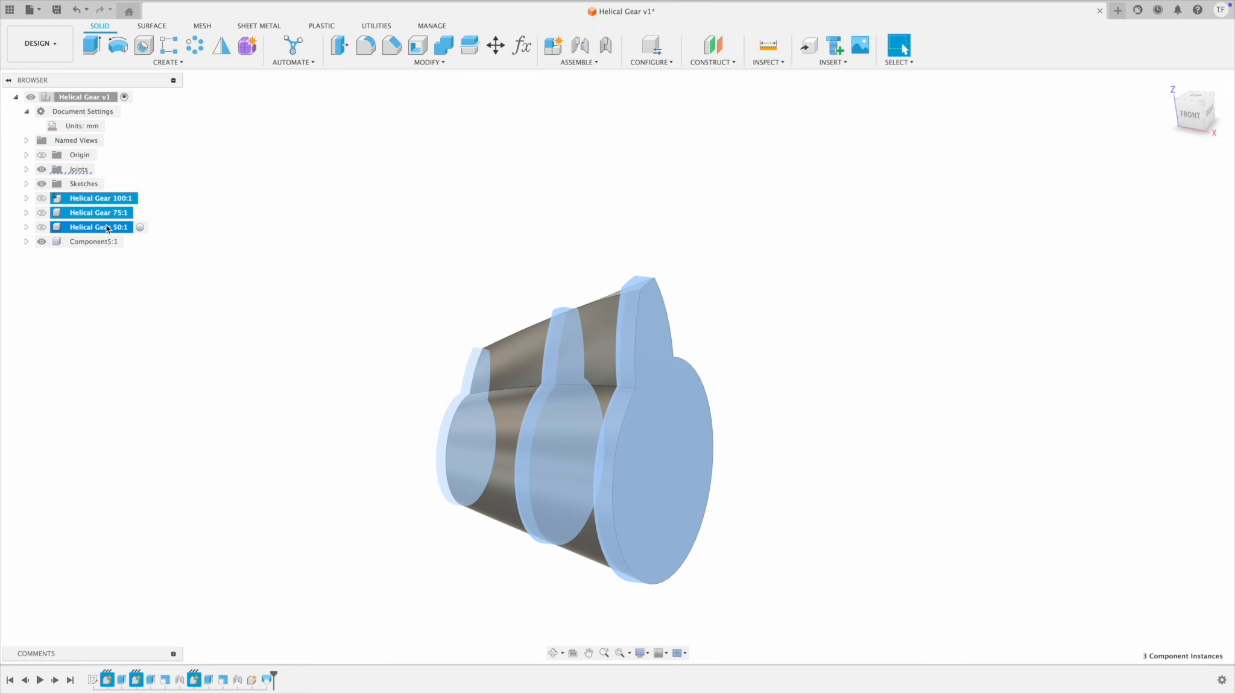
key(Escape)
Step: Try to delete the Helical Gear 100, 75 and 50 components together with their timeline features, and undo the deletion
click(94, 201)
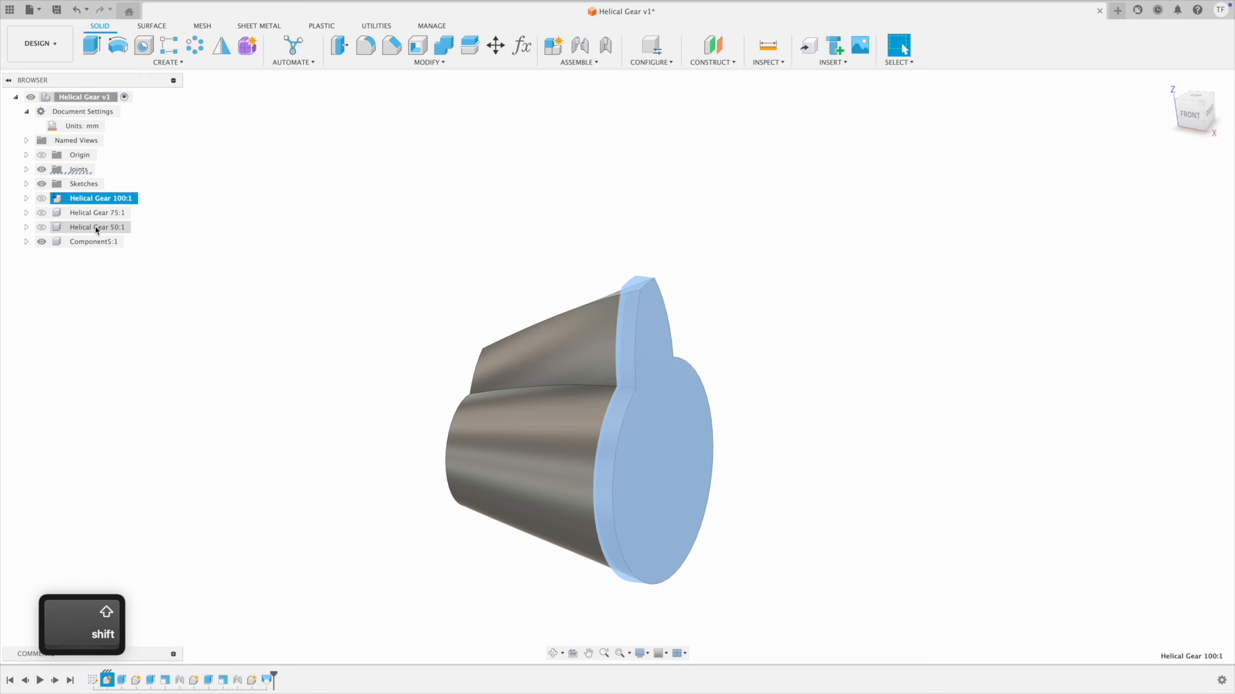
shift+click(95, 228)
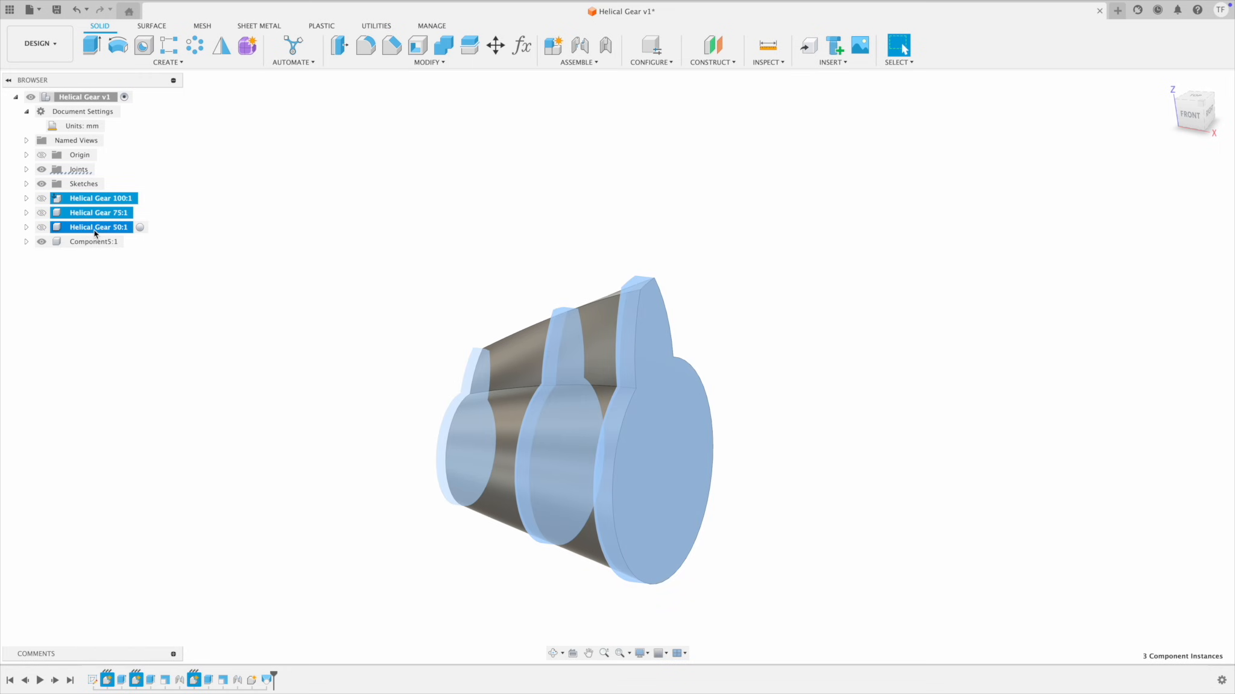
right_click(95, 233)
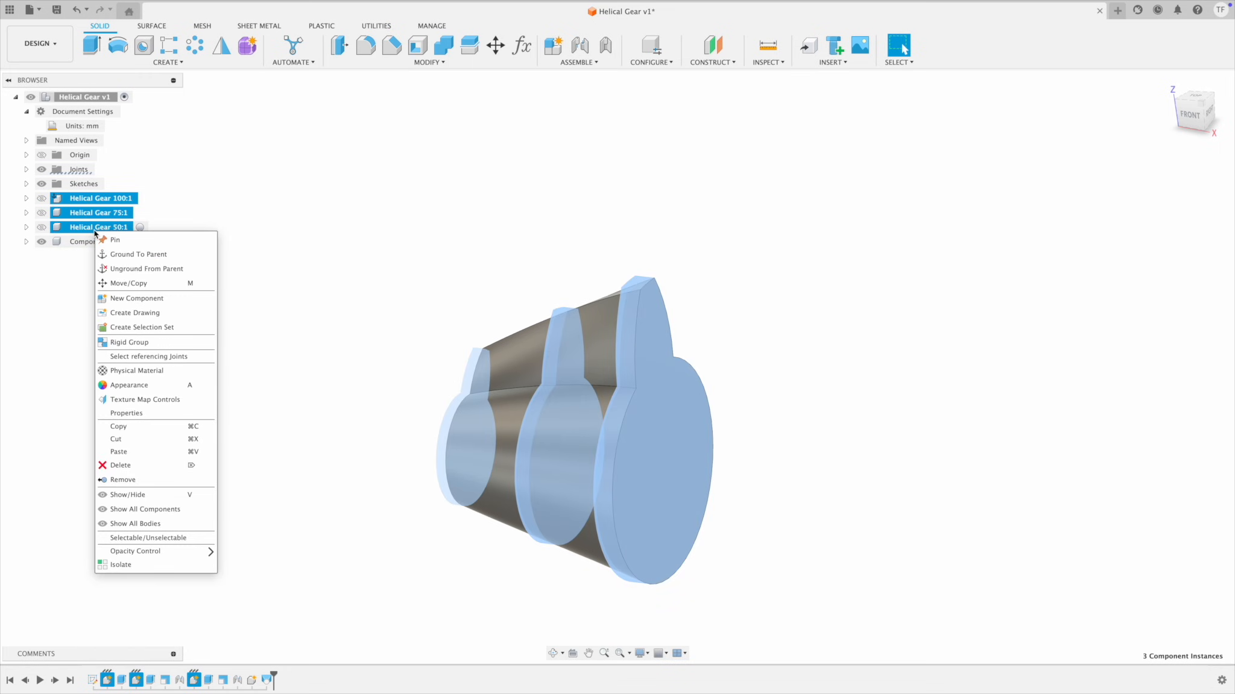
click(121, 465)
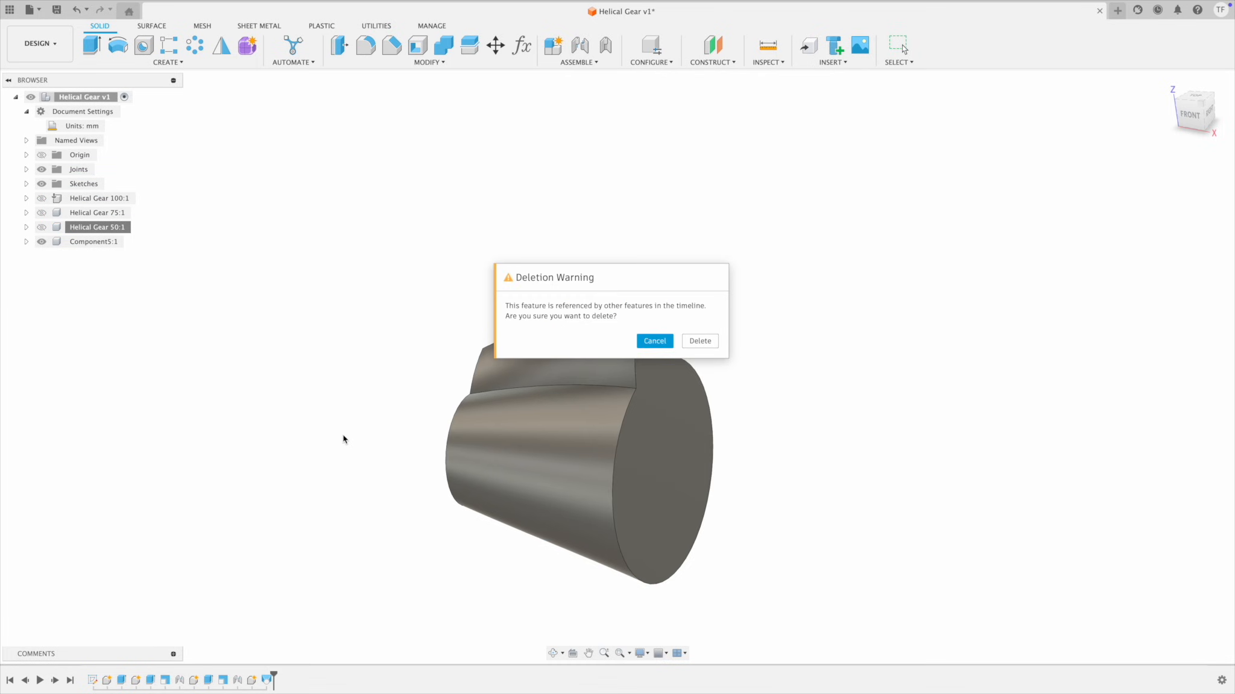
click(700, 341)
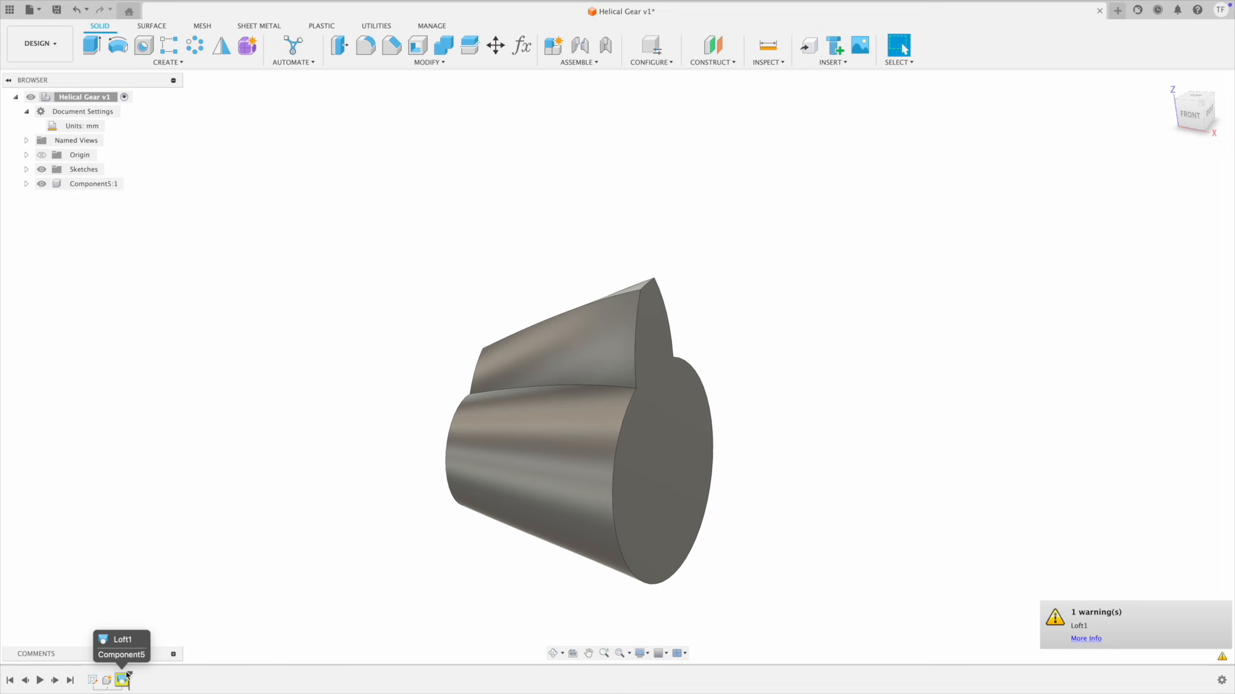
click(78, 12)
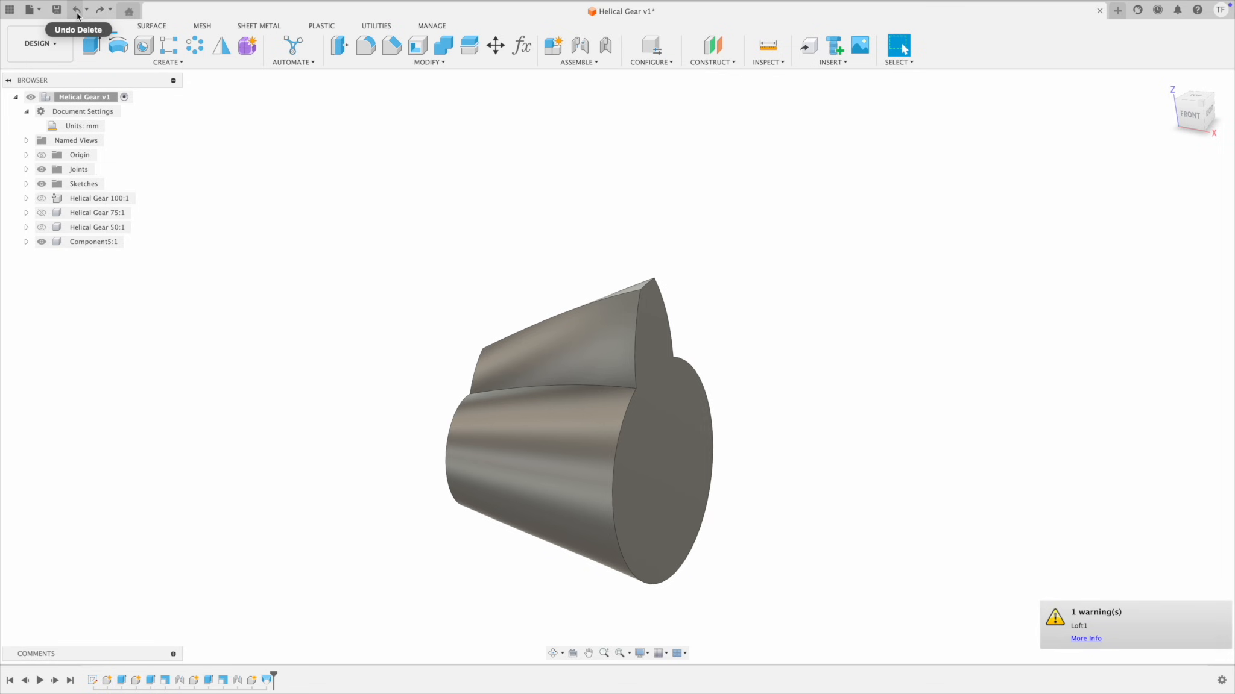
Step: Take the Helical Gear 100, 75 and 50 components out of the design with Remove, keeping their timeline features
click(96, 201)
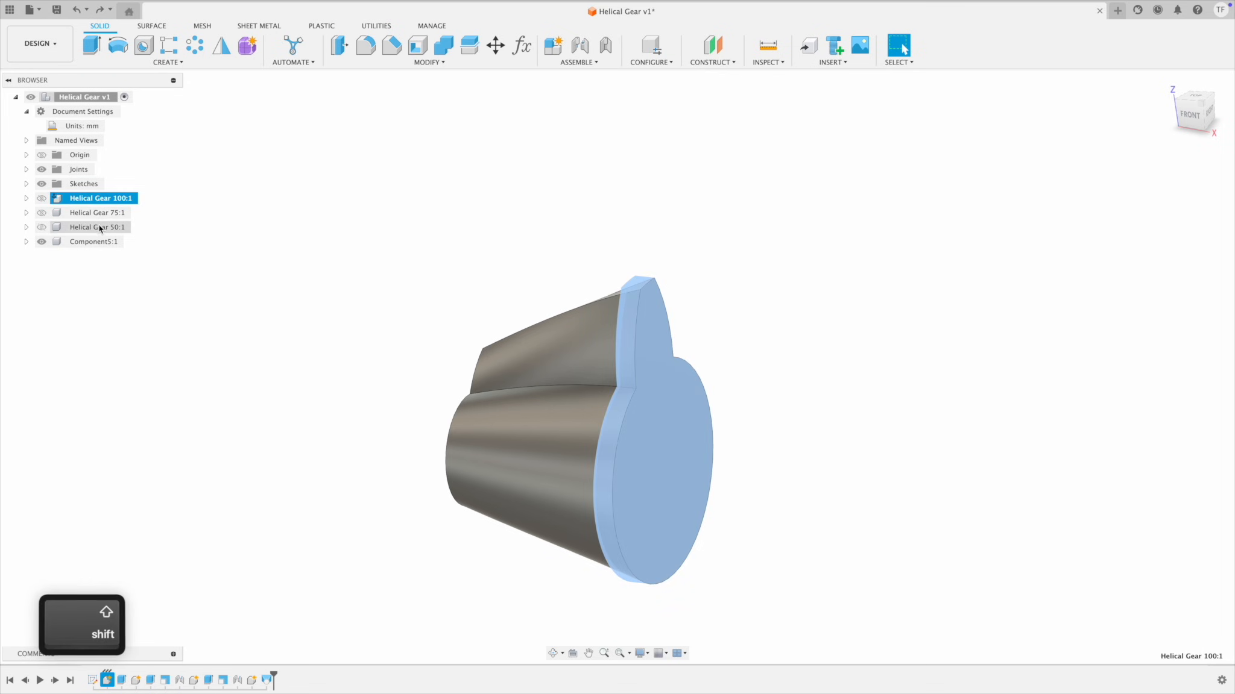
shift+click(100, 228)
right_click(97, 216)
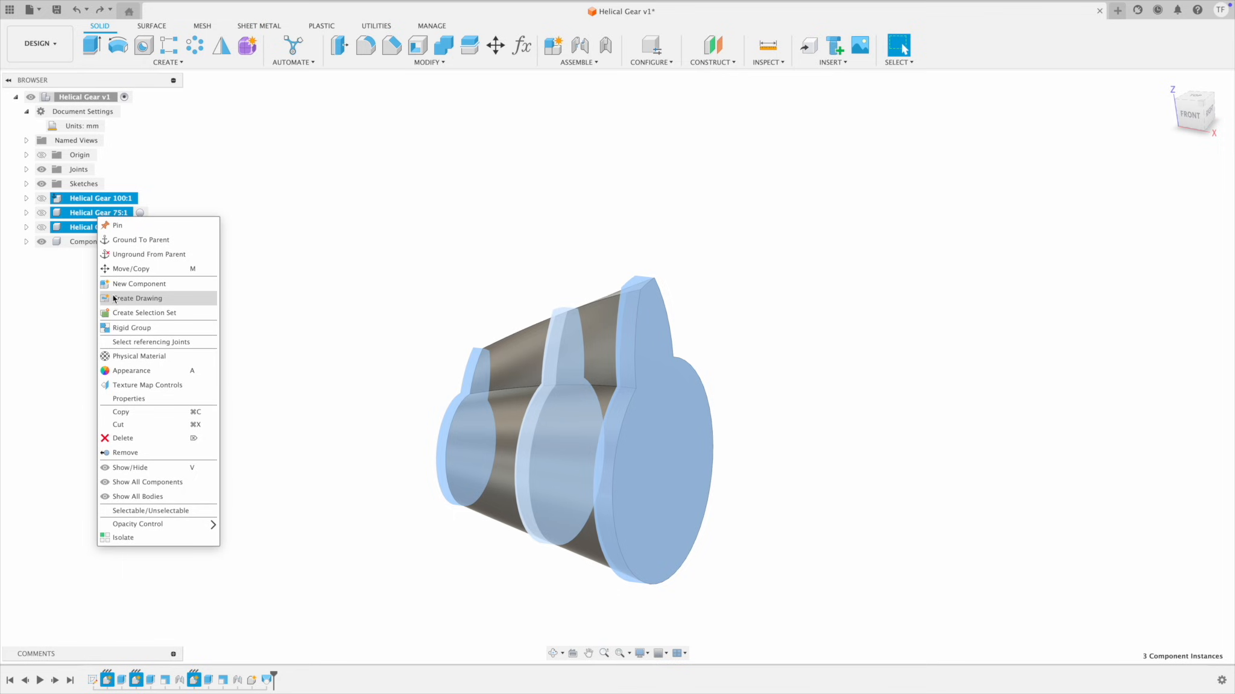
click(136, 452)
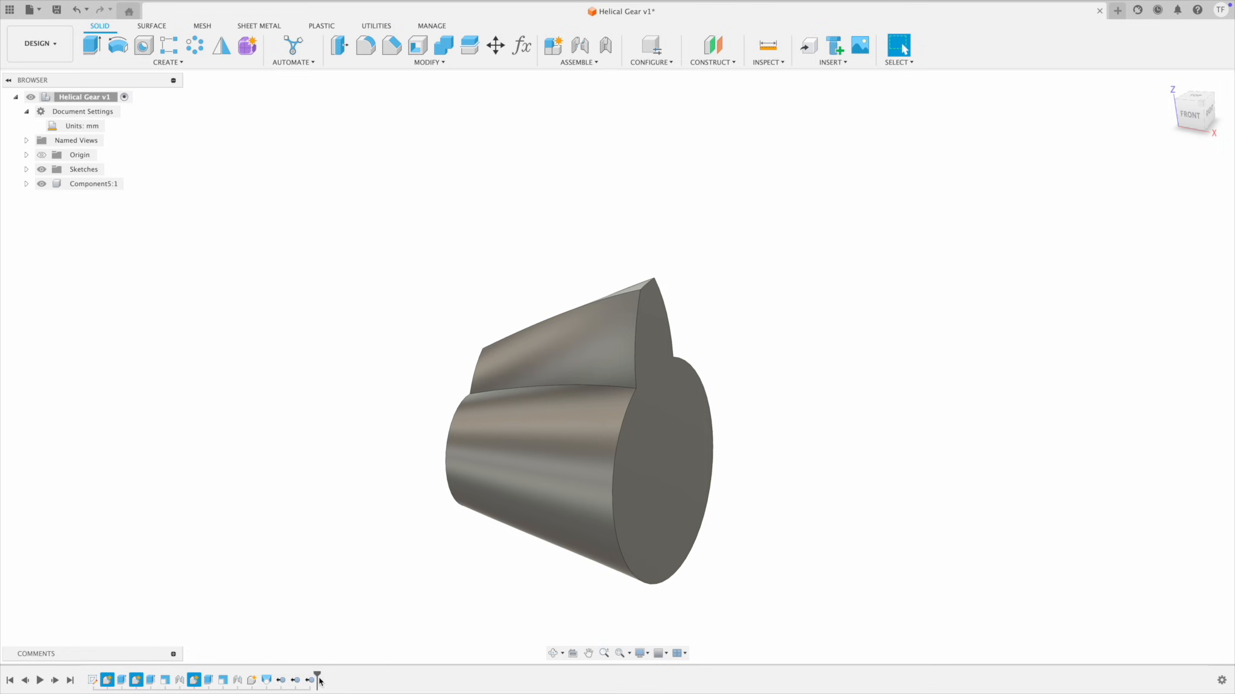
Step: Roll the timeline back to just before the three Remove features and forward to the end to compare both states
drag(317, 675, 273, 676)
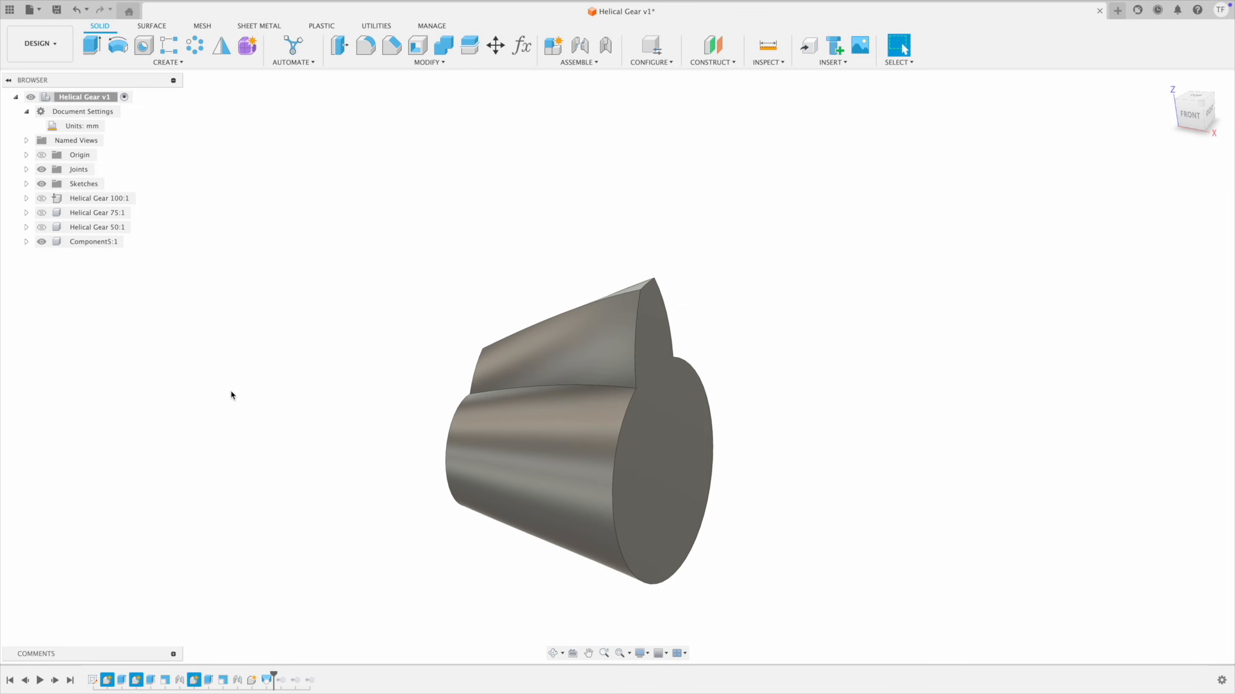
drag(274, 674, 317, 675)
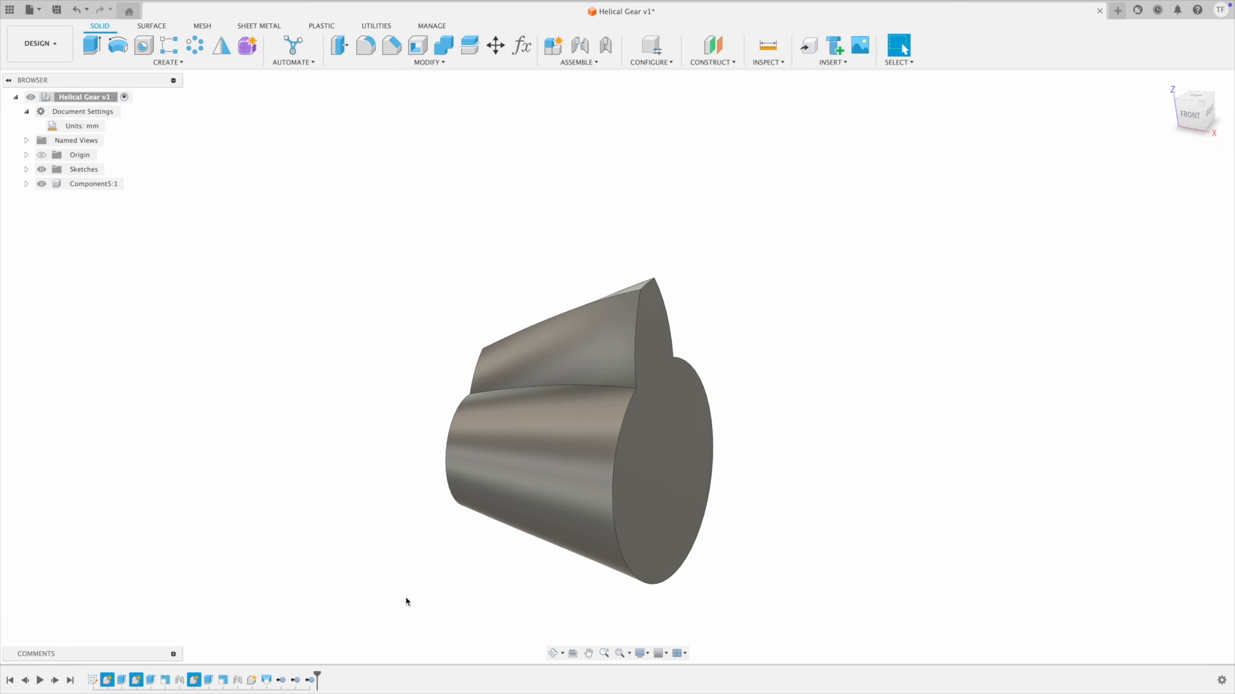
Step: Set the GearSpacing user parameter to 60 mm and the GearAngle user parameter to 20 deg
click(521, 45)
click(797, 169)
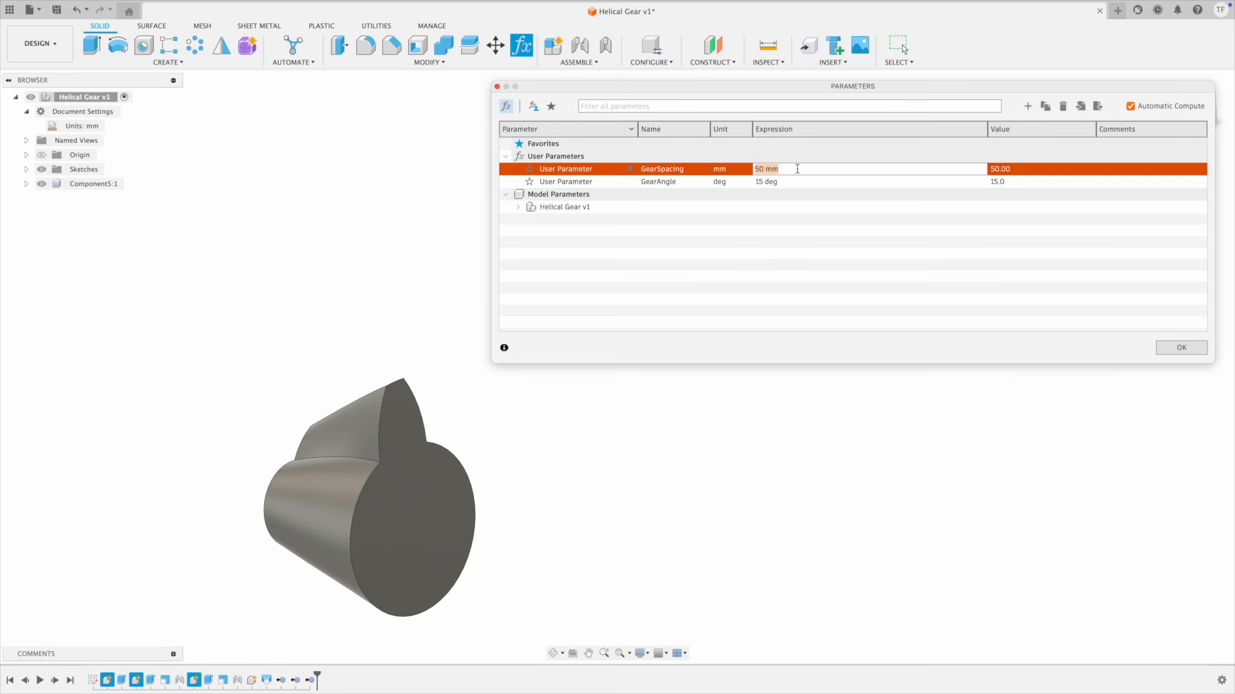
text(60)
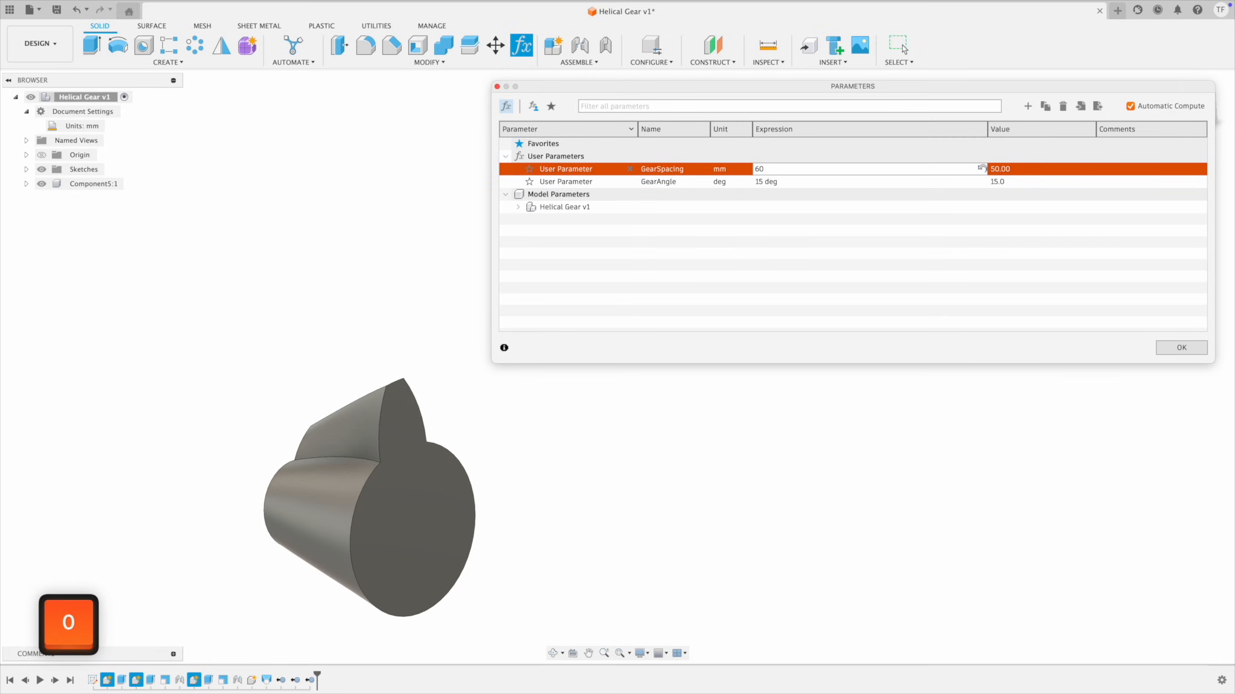
key(Return)
click(792, 181)
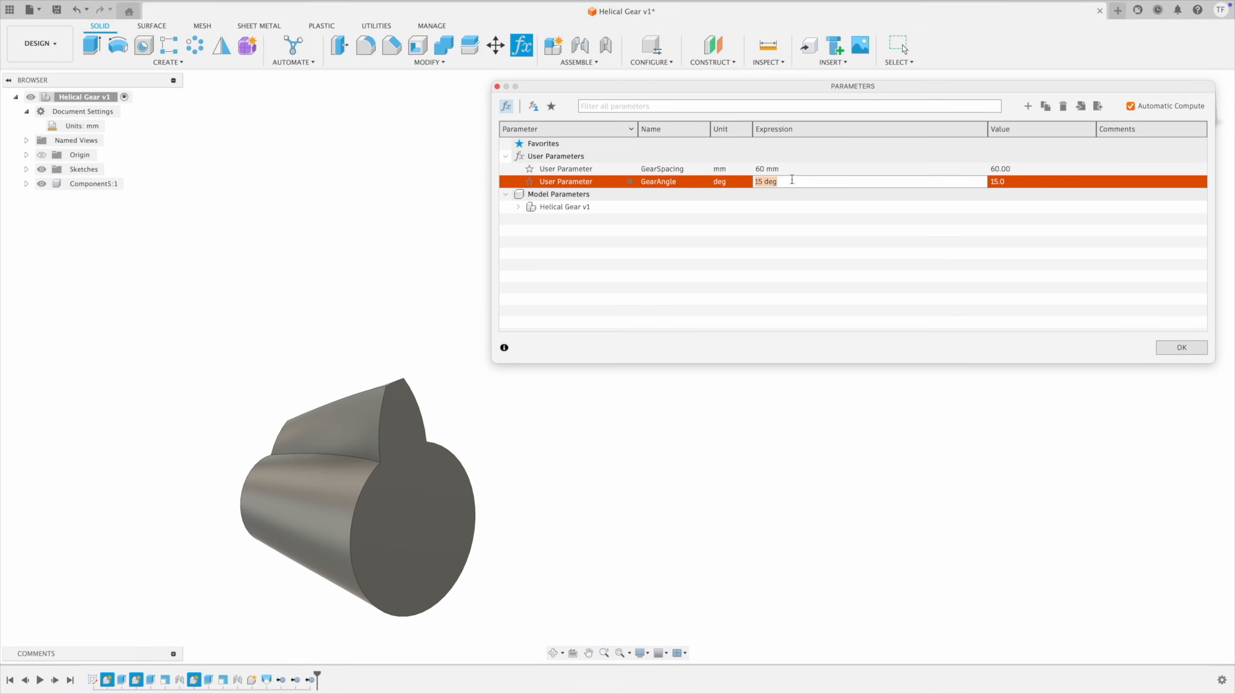
text(20)
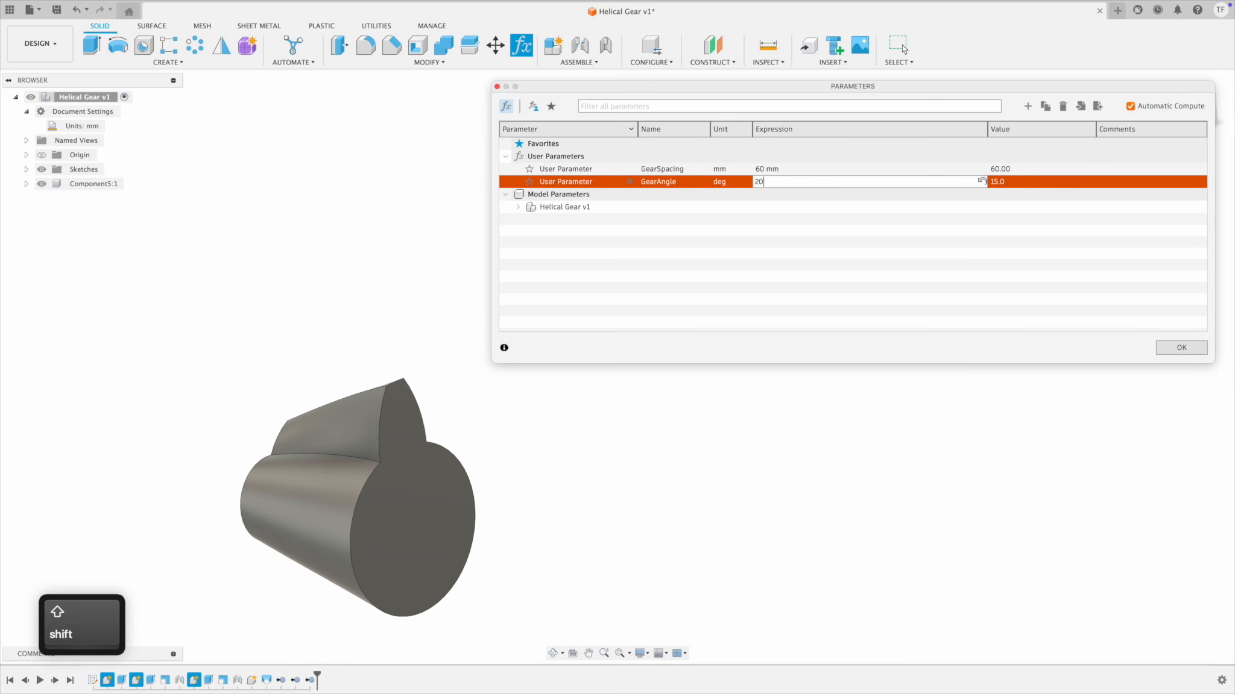
key(Return)
Step: Set GearSpacing back to 50 mm and GearAngle back to 15 deg, and close the parameters
click(786, 168)
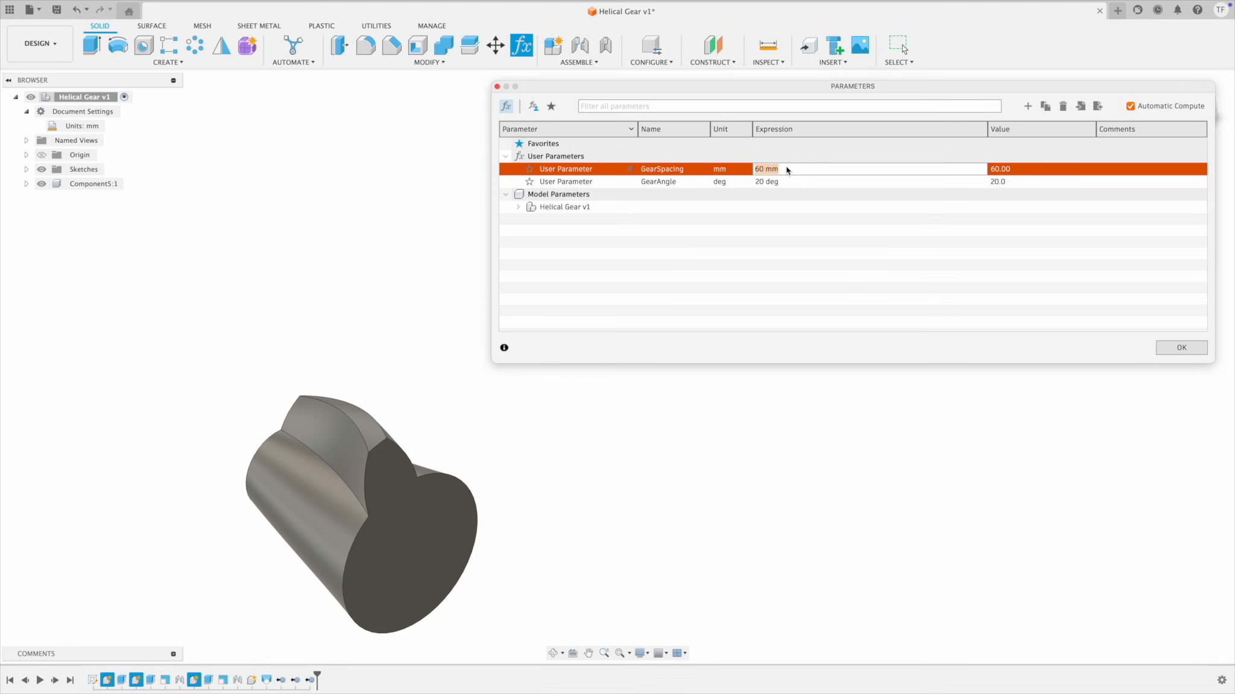
text(50)
key(Return)
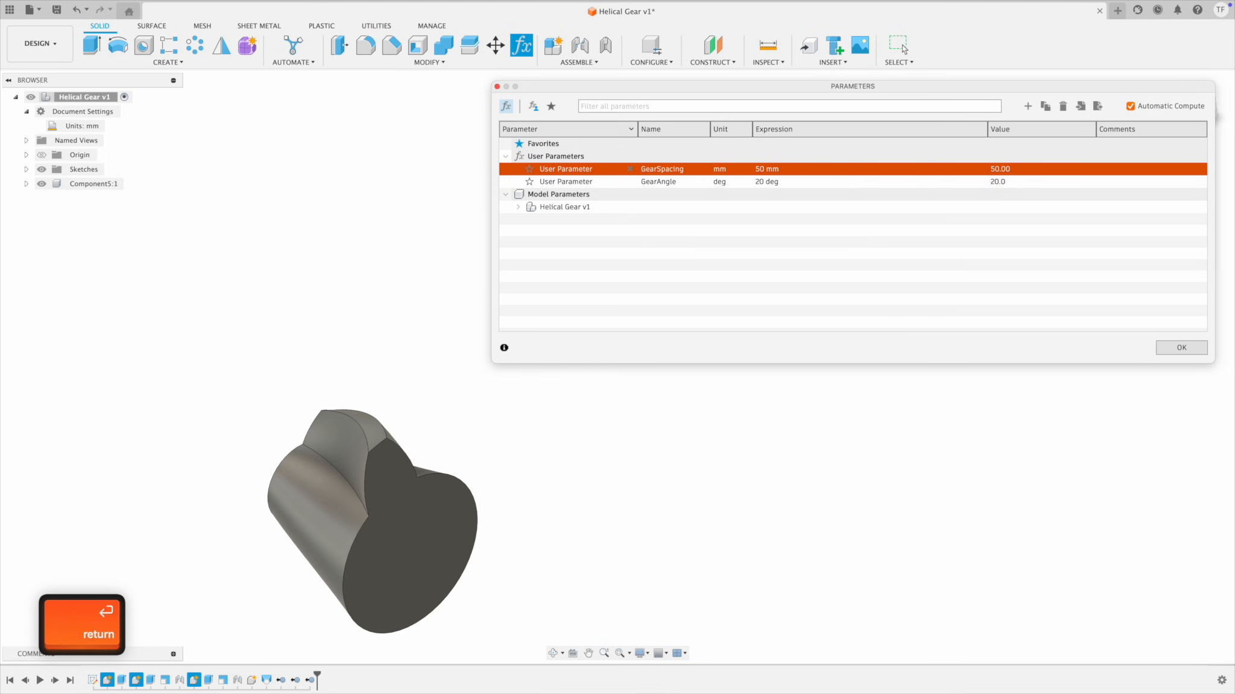
click(775, 182)
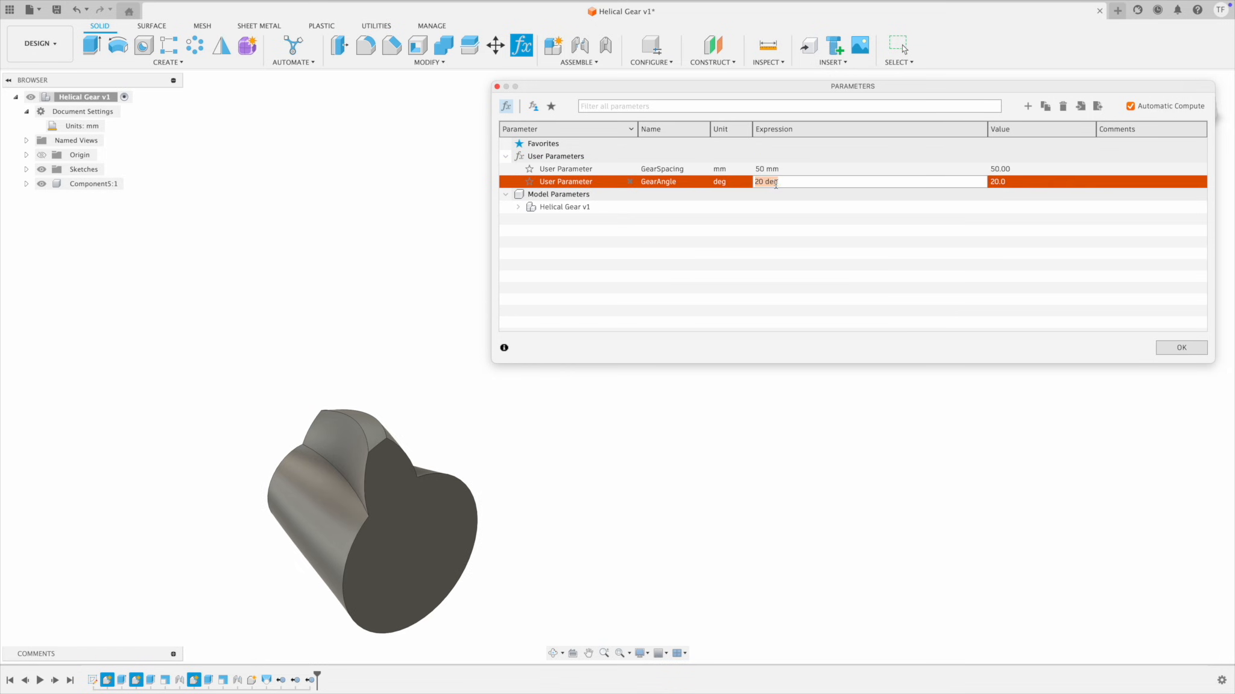
text(15)
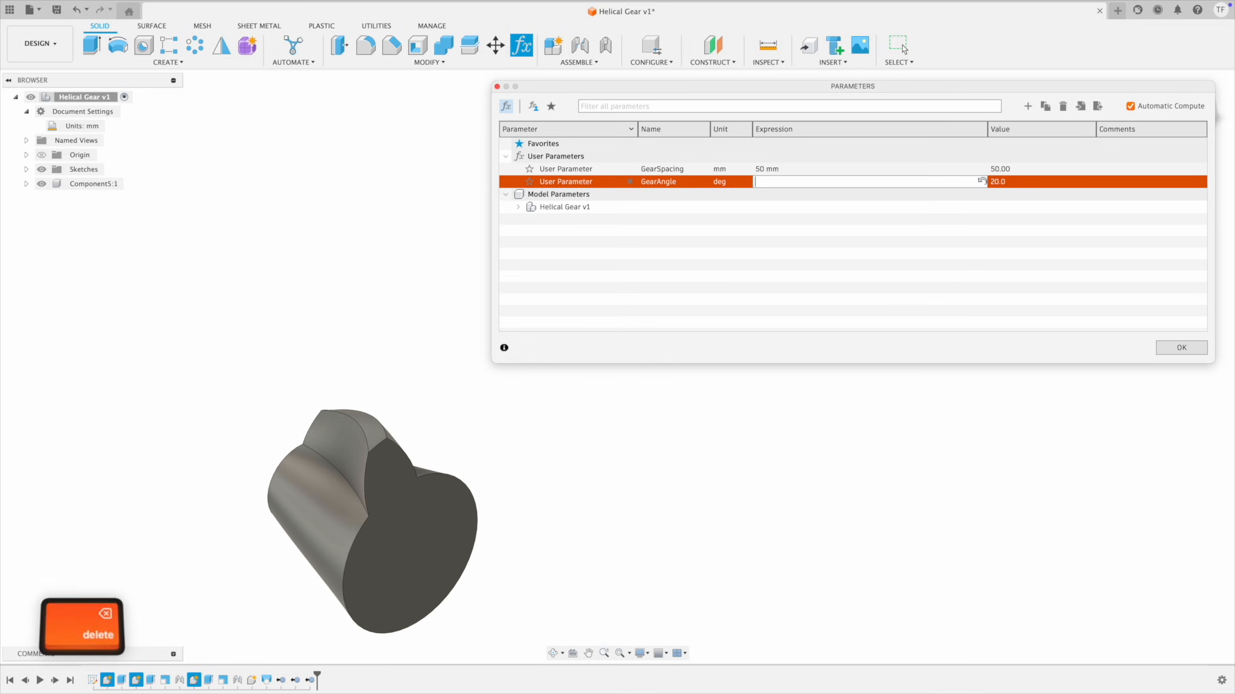
key(Return)
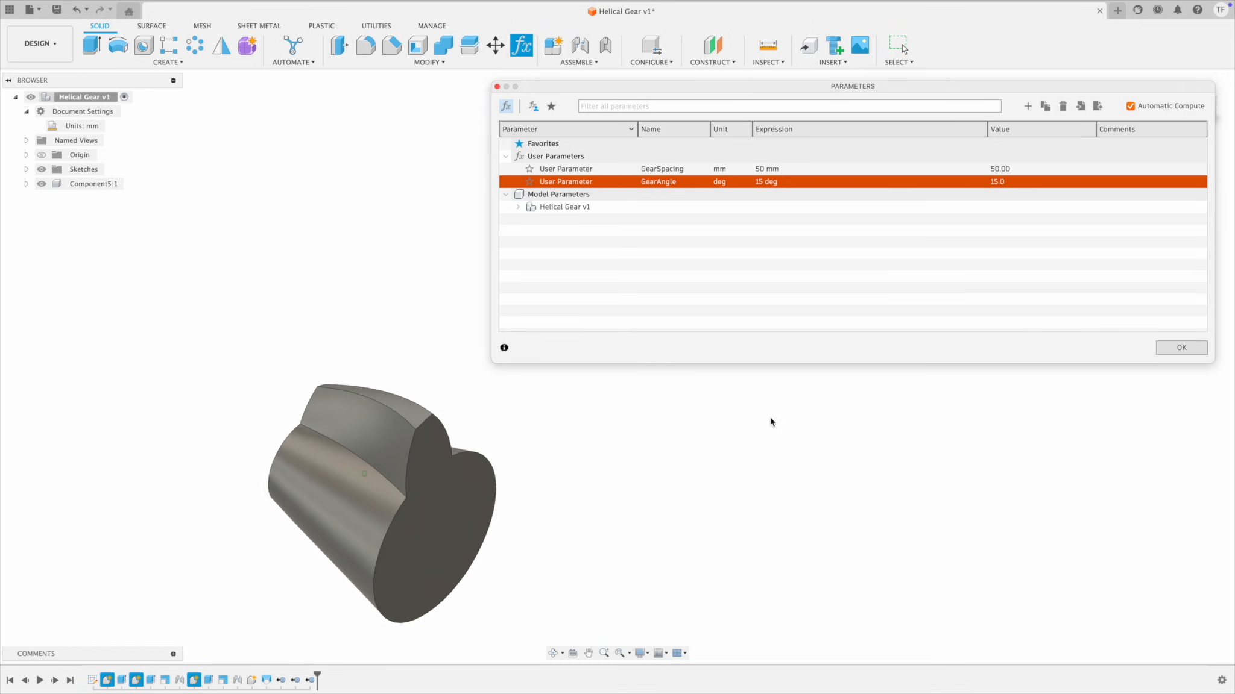
click(1179, 349)
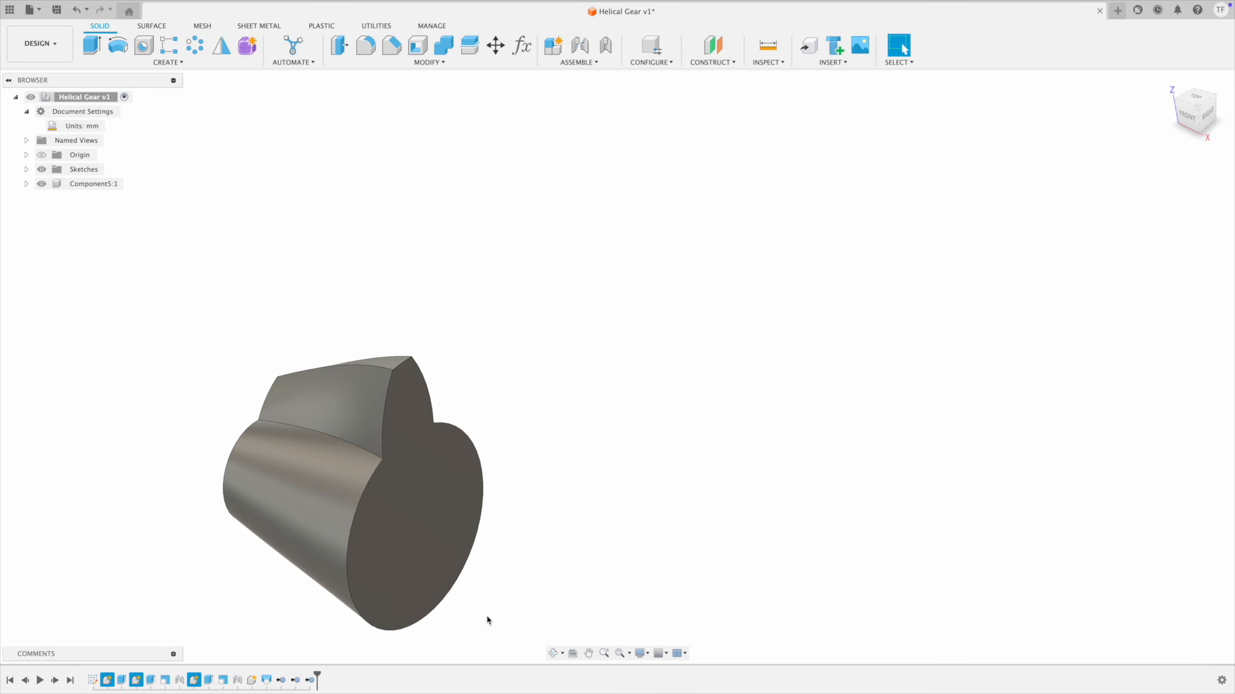
Step: Delete the three Remove features of the Helical Gear 100, 75 and 50 components from the end of the timeline
click(282, 681)
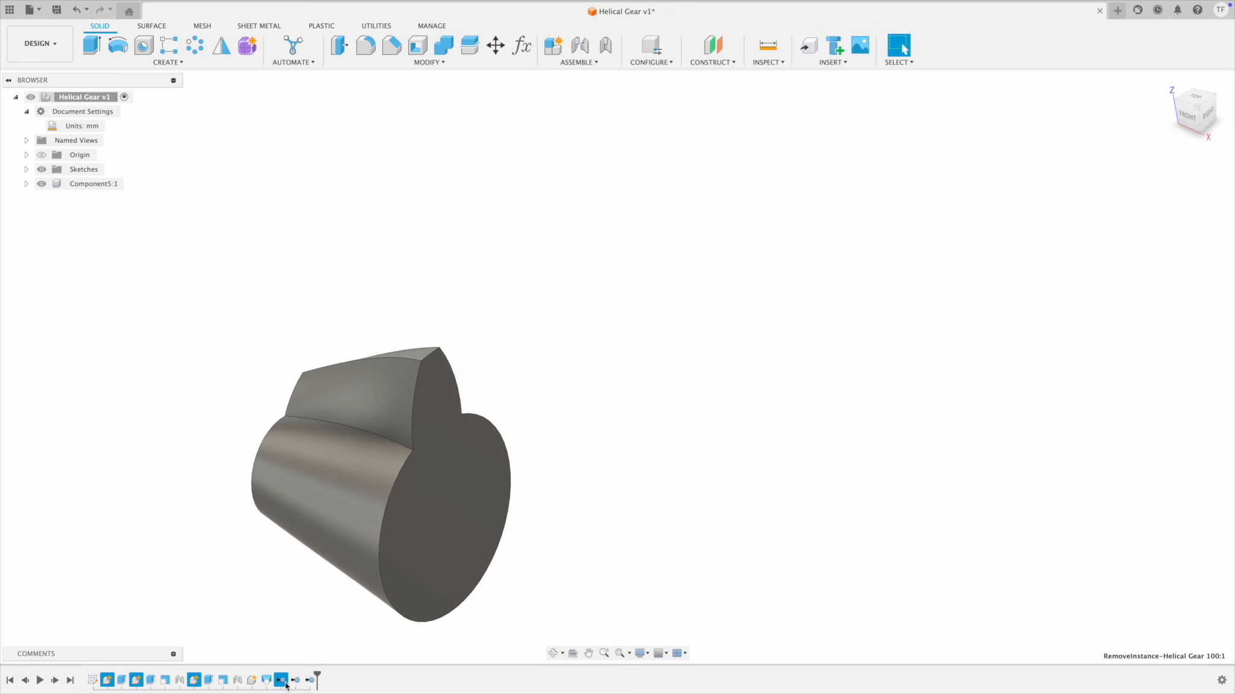
shift+click(309, 681)
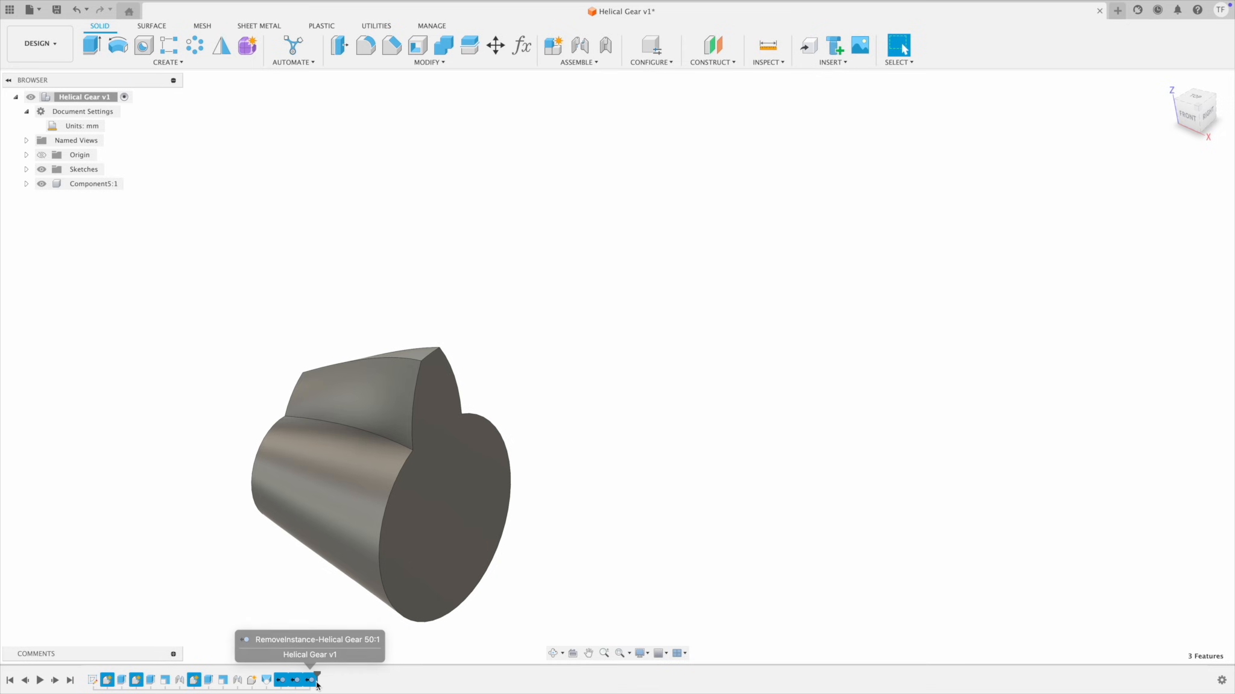
key(Delete)
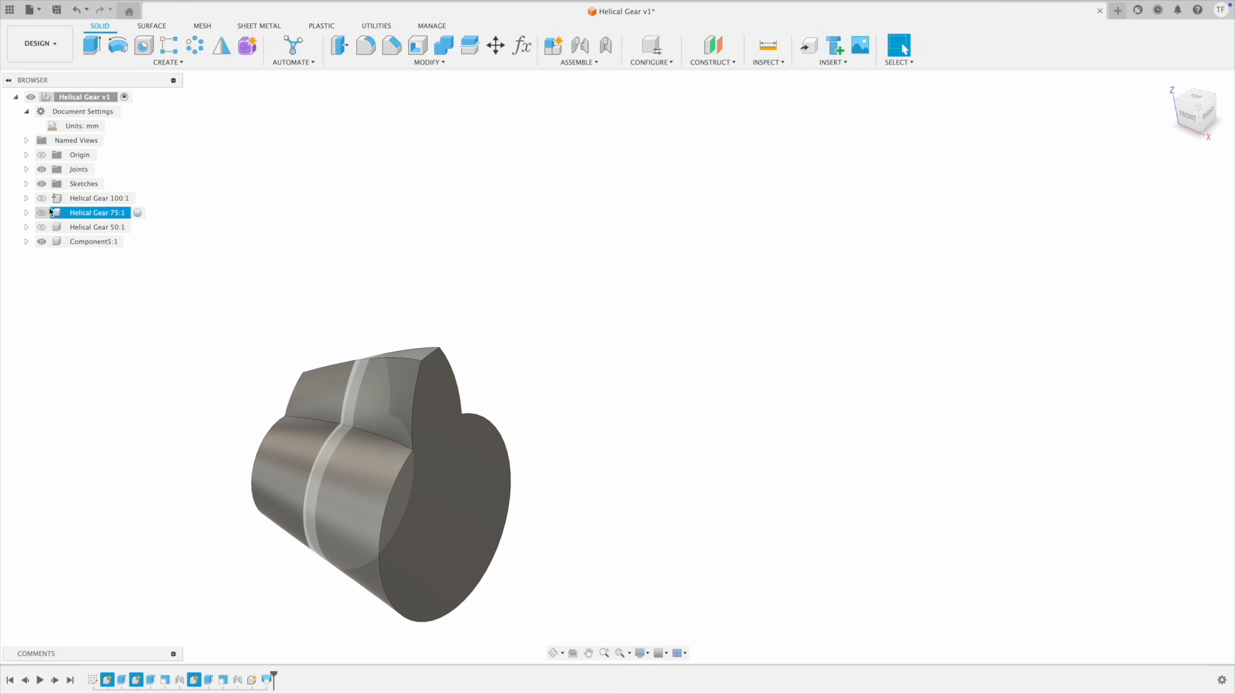
Step: Rename the lofted Component5 to Helical Gear and activate it
shift+scroll(323, 232, right, 5)
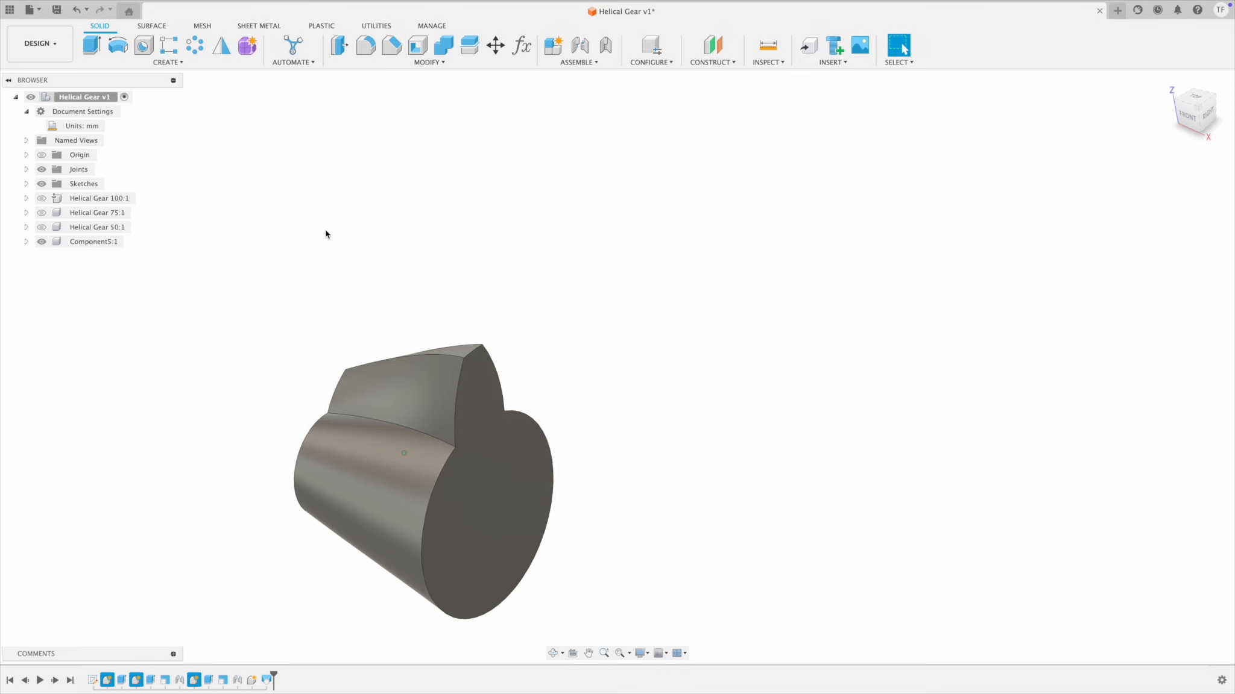
double_click(98, 242)
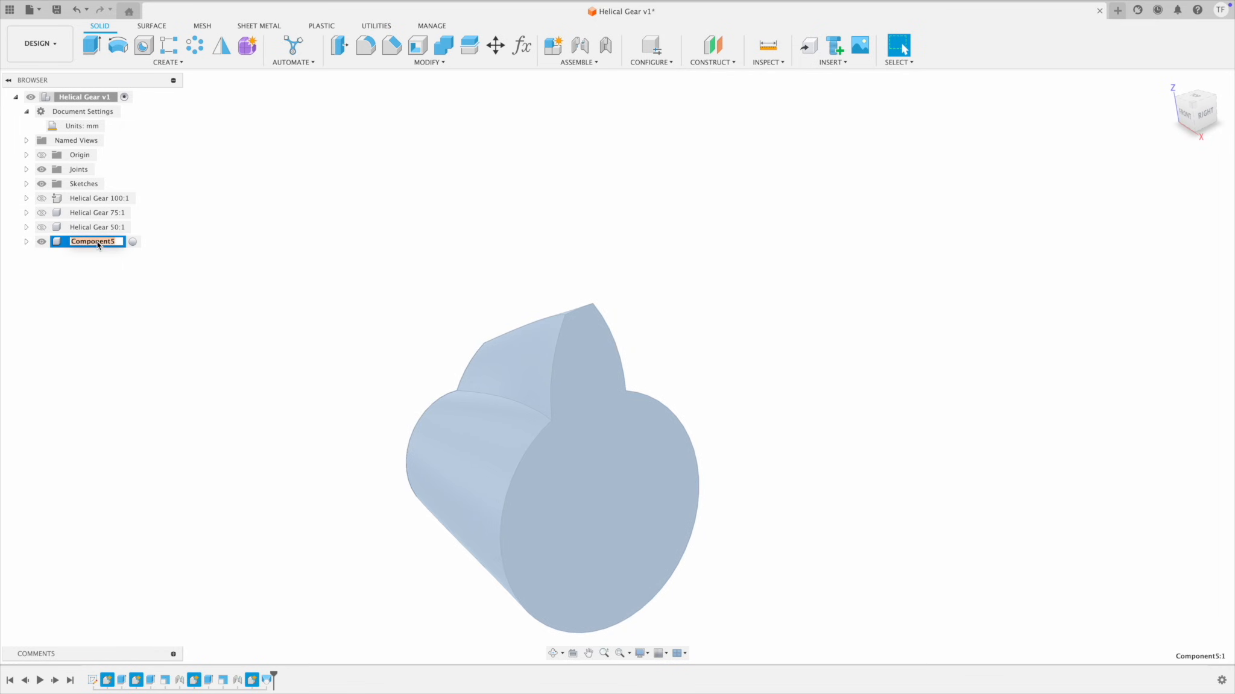
text(Helical )
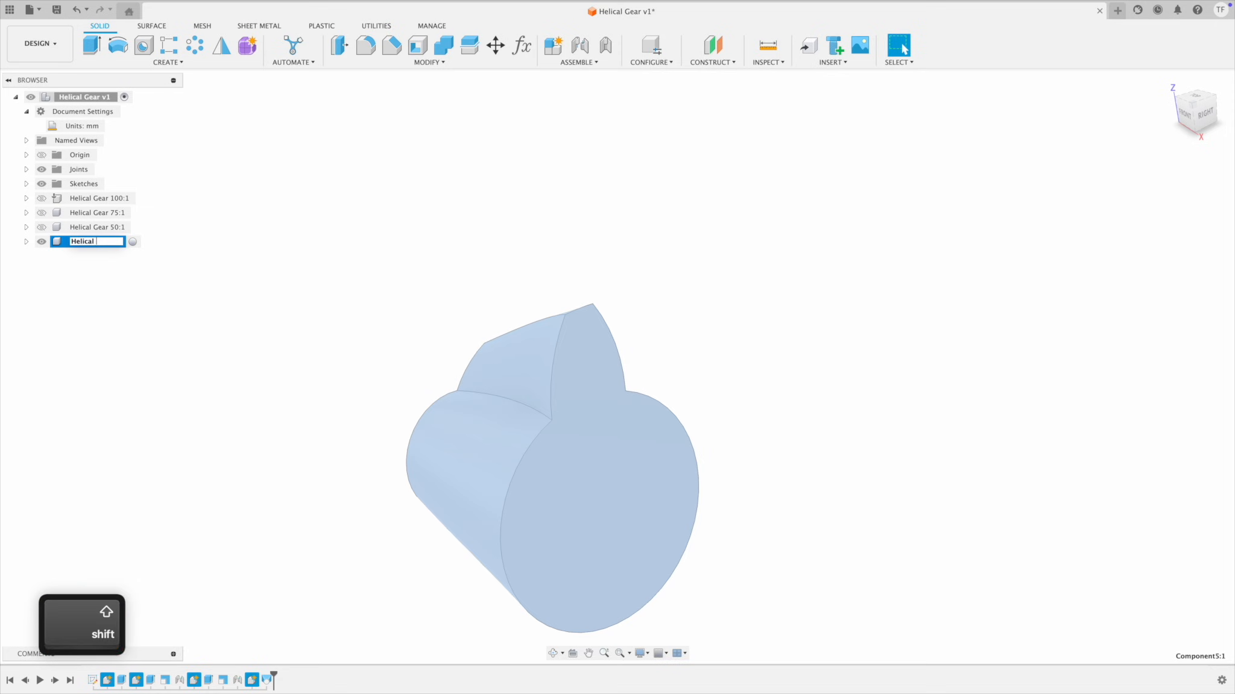
text(Gear)
key(Return)
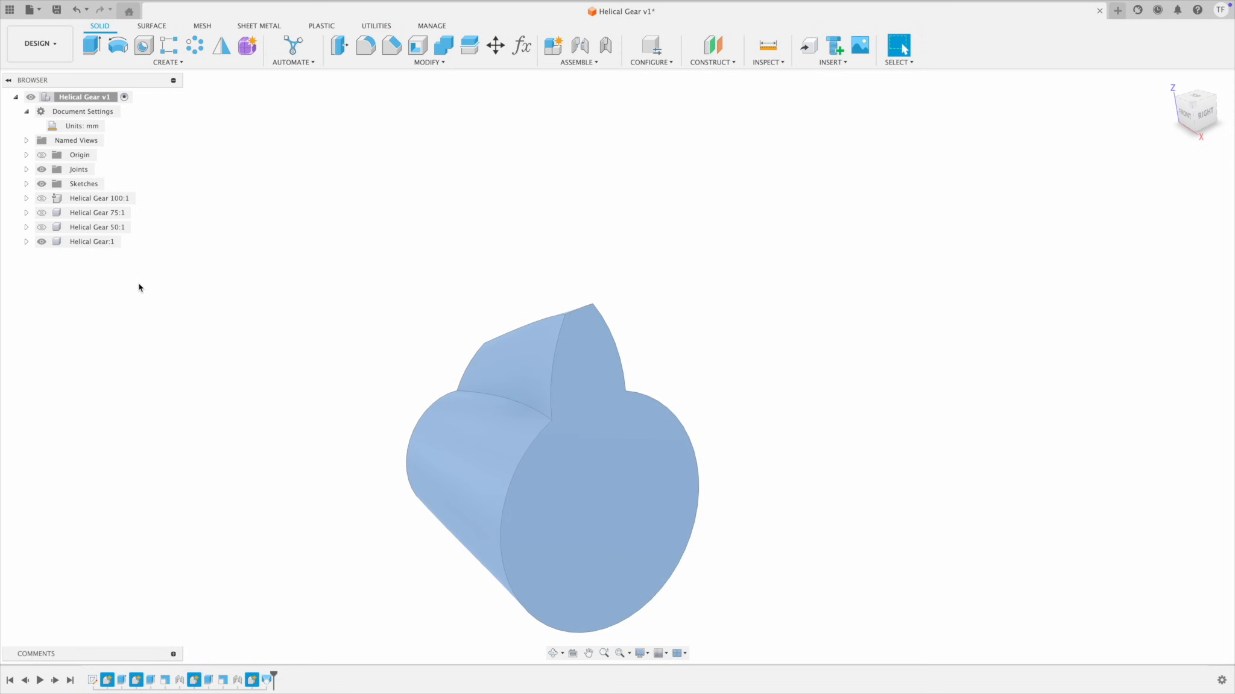
click(138, 288)
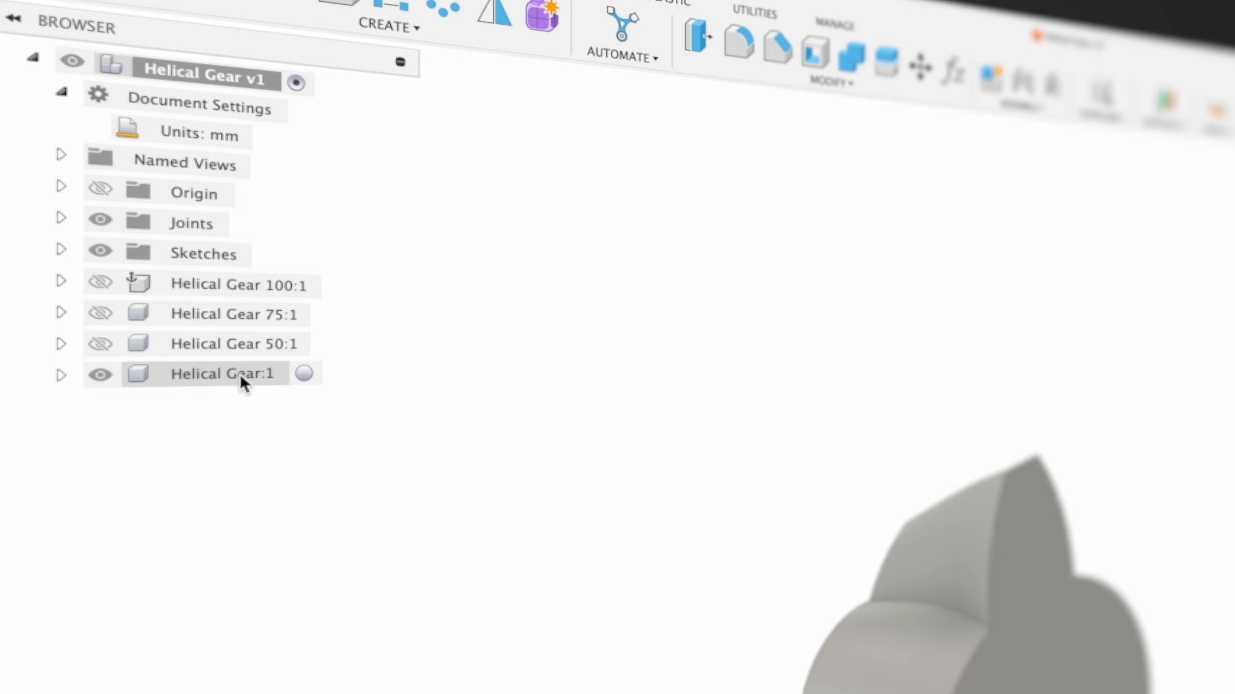
click(269, 383)
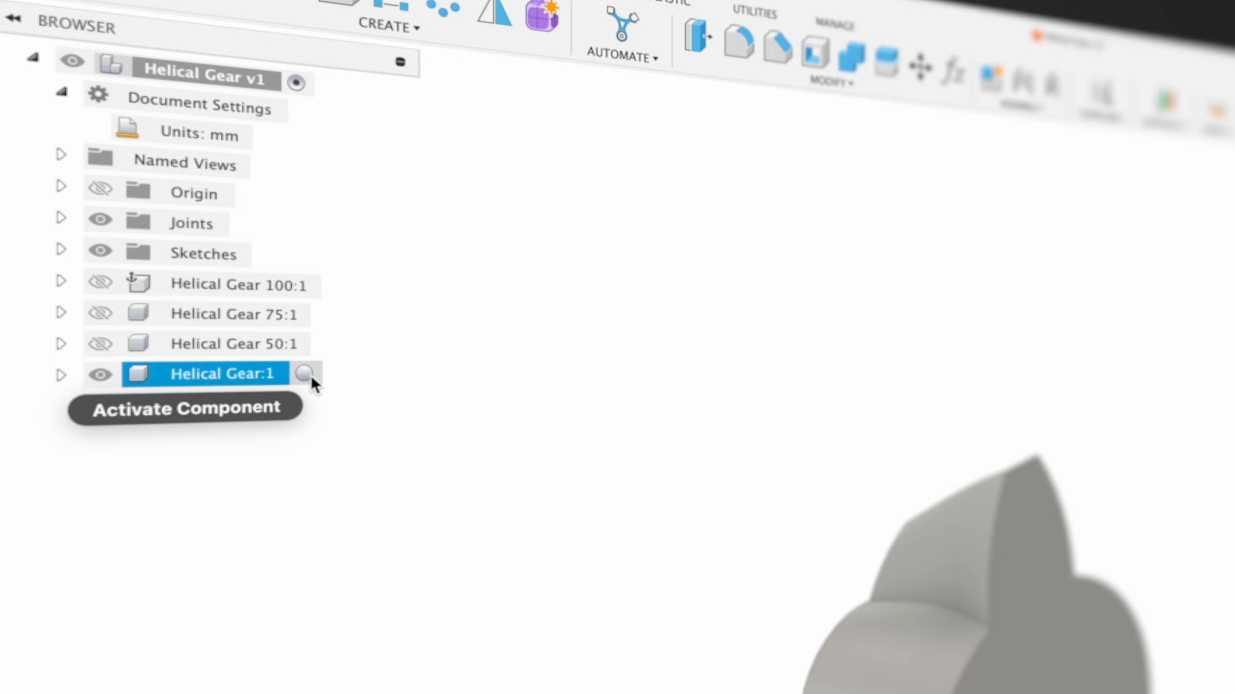
click(305, 375)
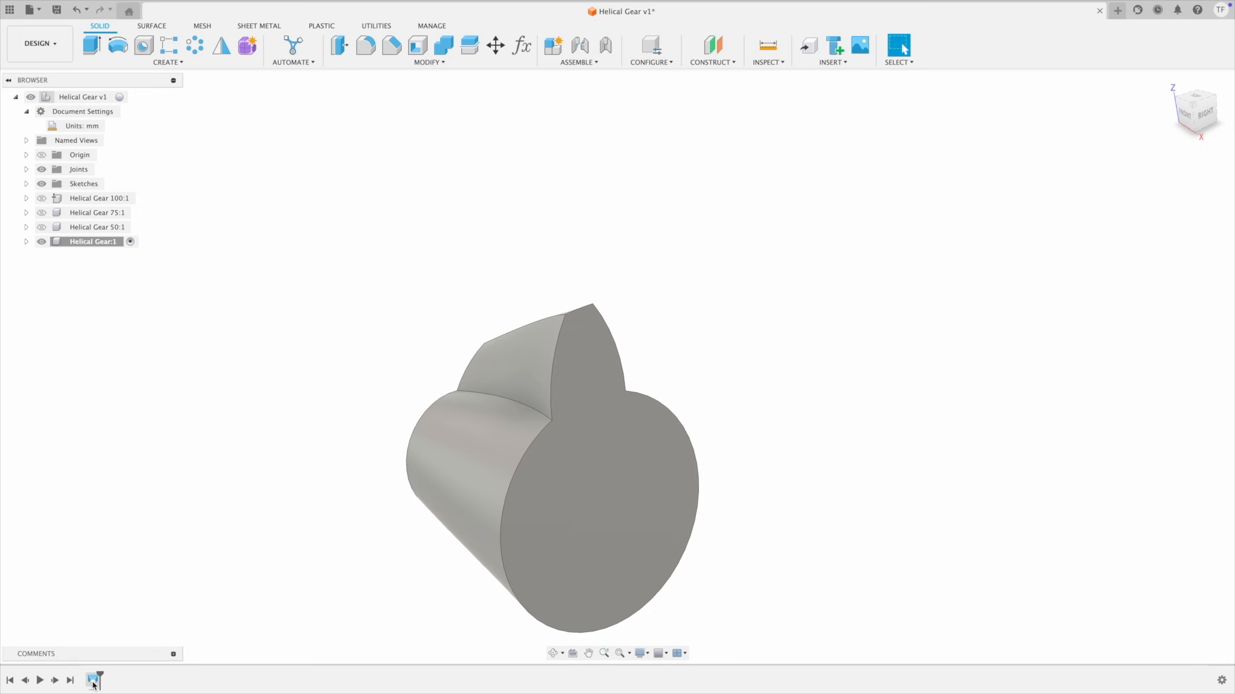
Step: Create a full circular pattern of the lofted gear body around its center axis with a quantity of 6
scroll(240, 396, down, 2)
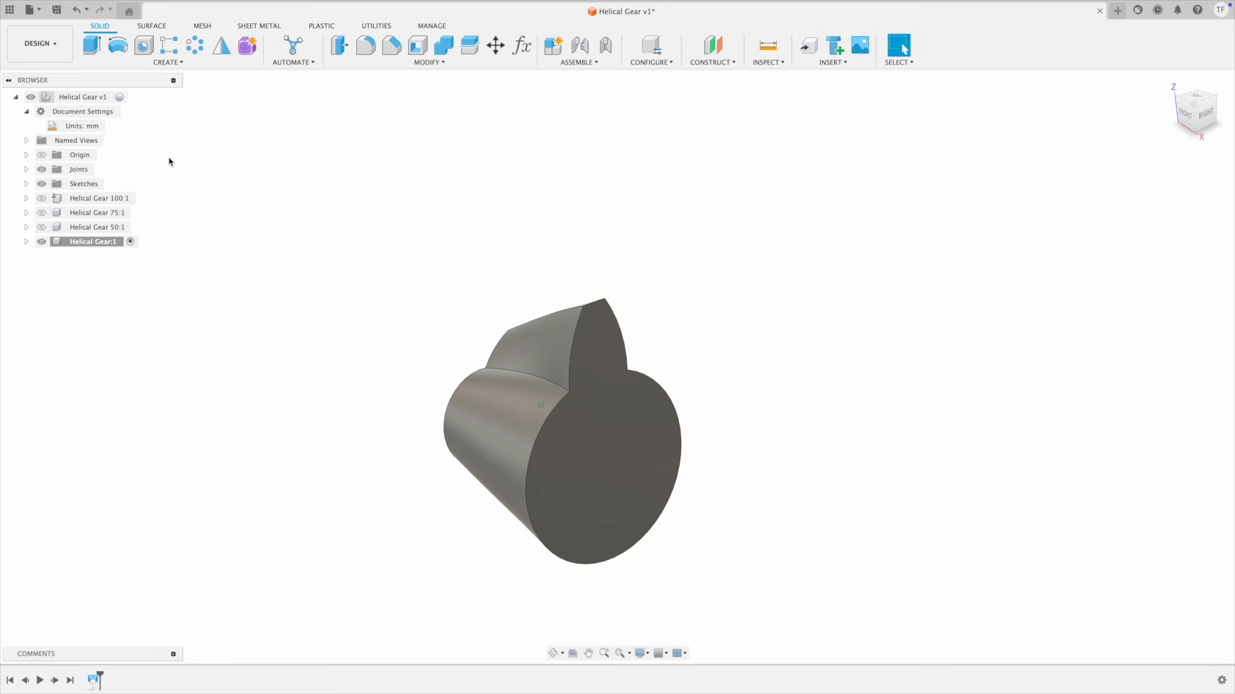
click(193, 47)
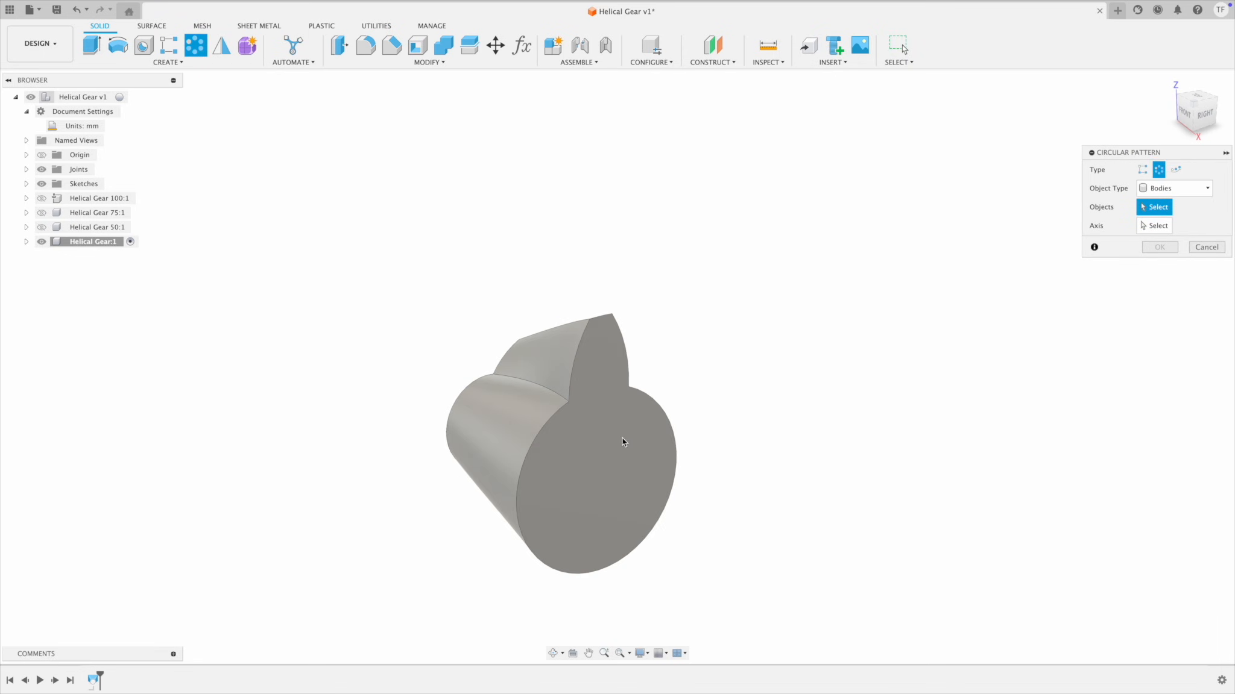
click(1197, 189)
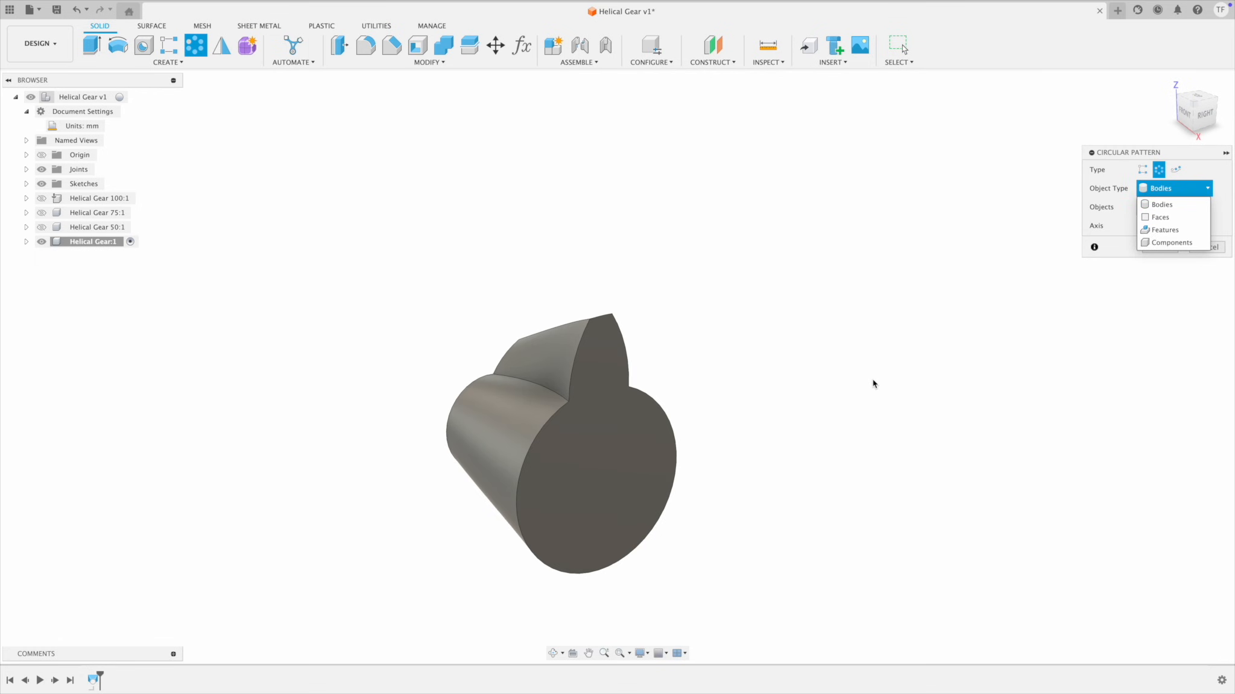
click(873, 380)
mouse_move(573, 391)
shift+middle_down()
mouse_move(583, 412)
mouse_move(580, 392)
shift+middle_up()
click(585, 404)
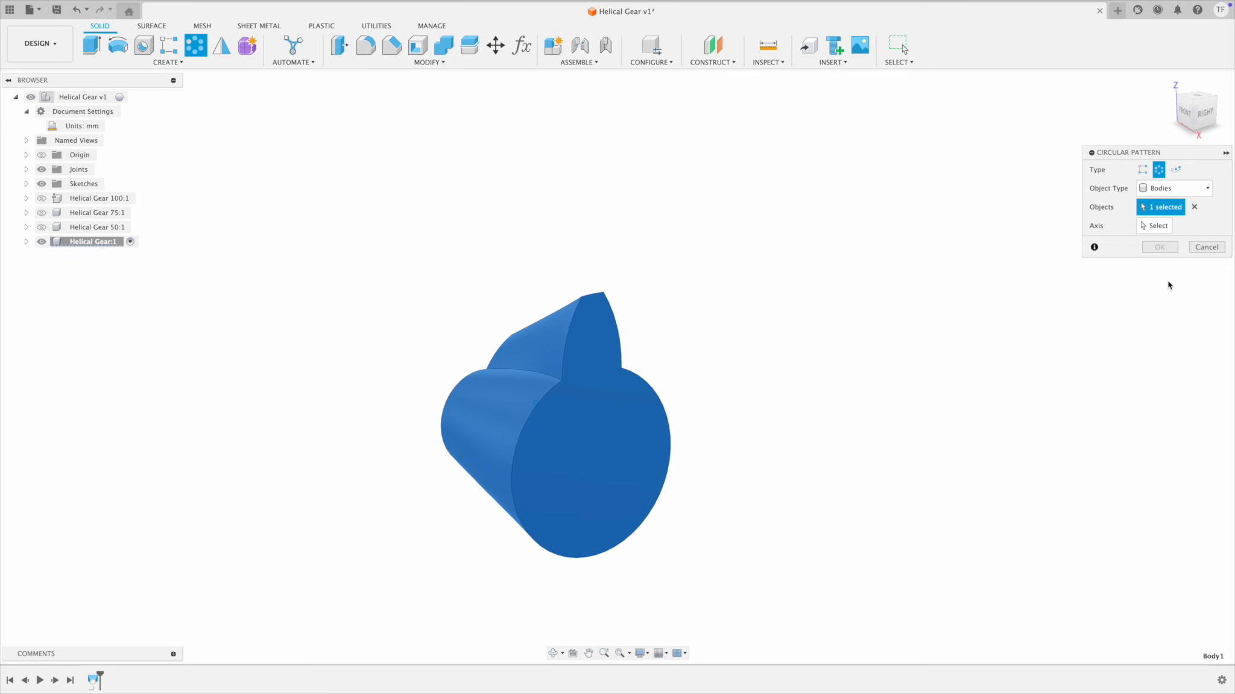
click(1159, 226)
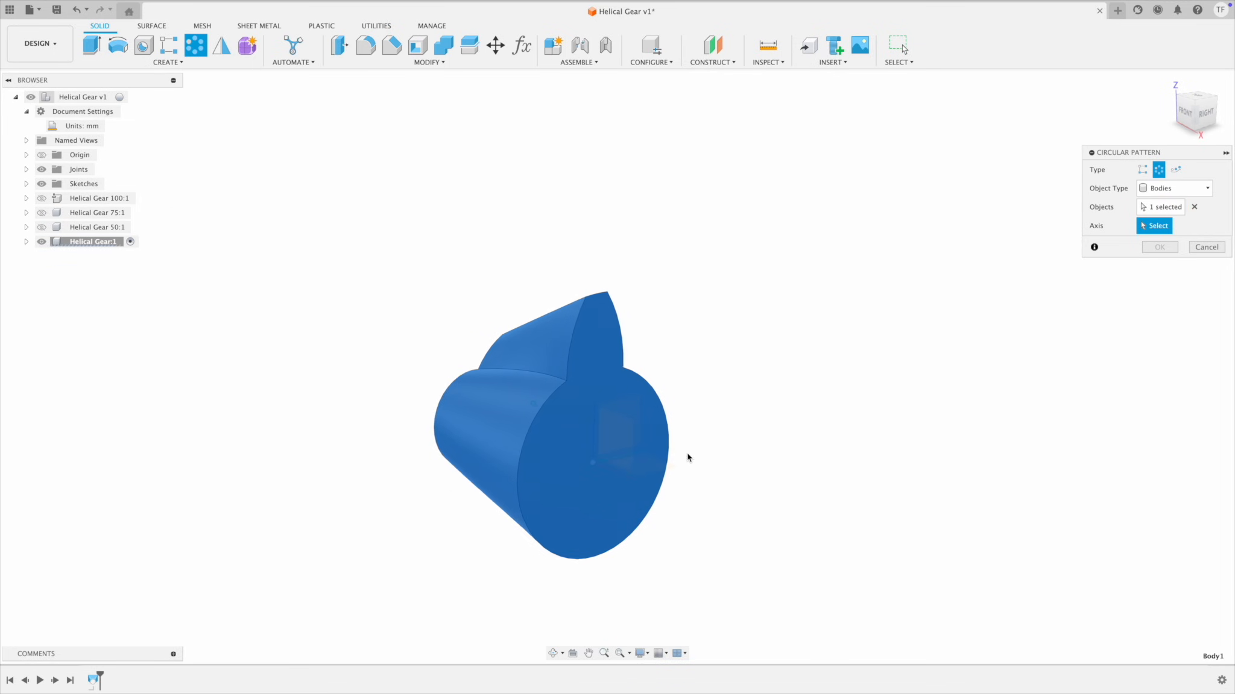
click(617, 476)
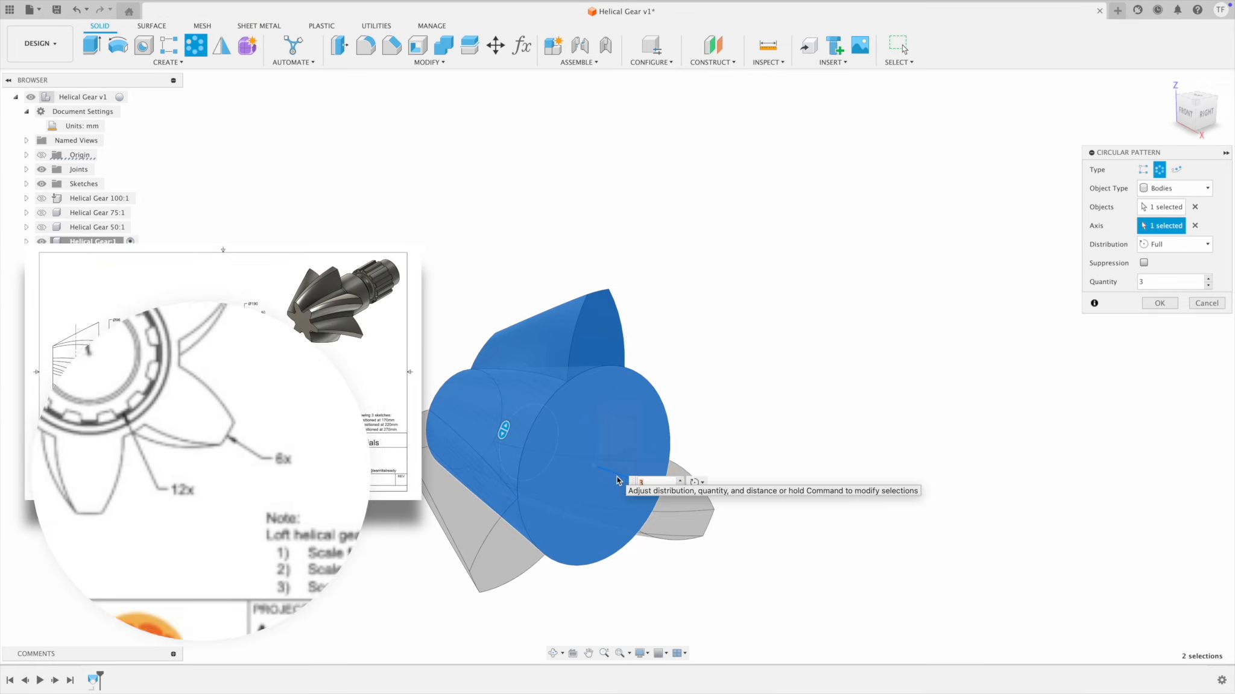
click(679, 480)
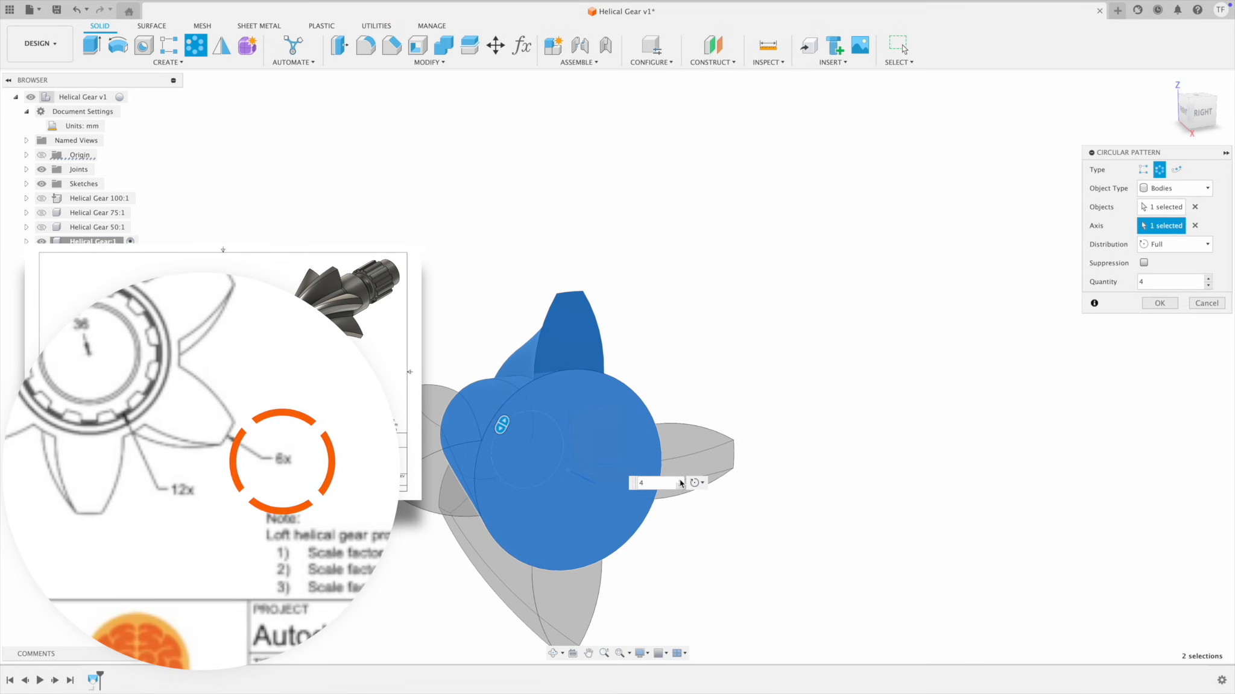
click(679, 480)
click(680, 480)
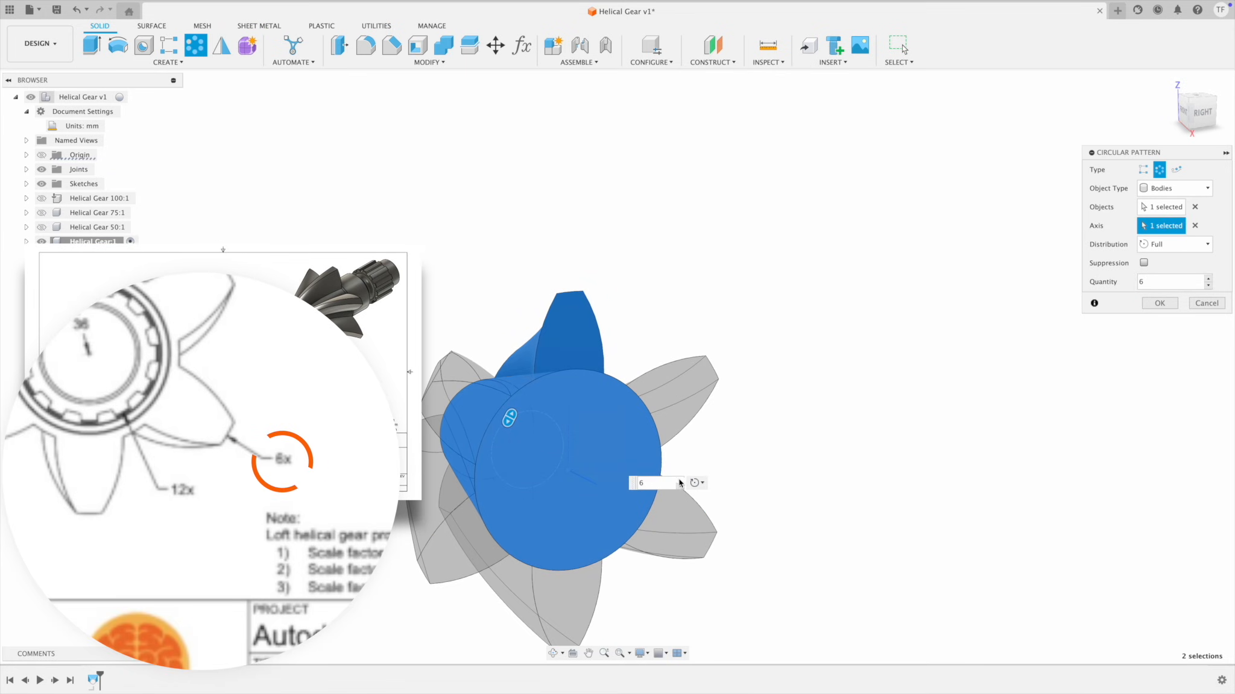
click(1165, 303)
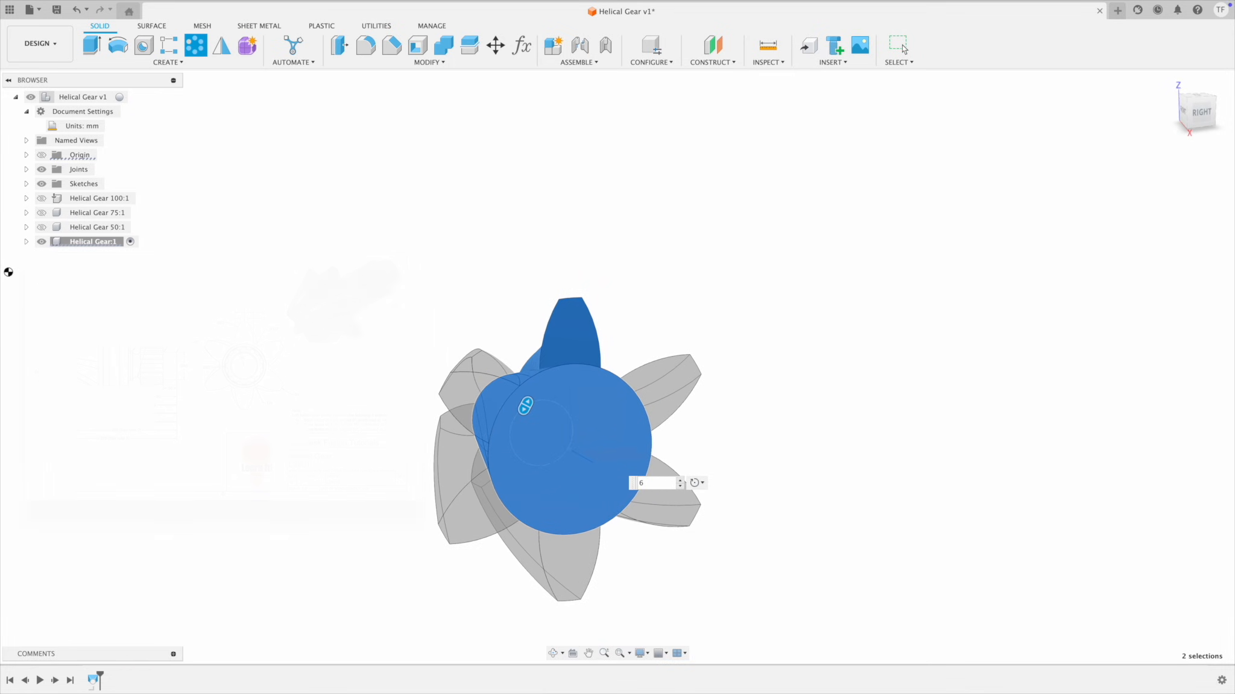
Step: Expand the Helical Gear component to list its bodies and save the design as a new version
click(26, 241)
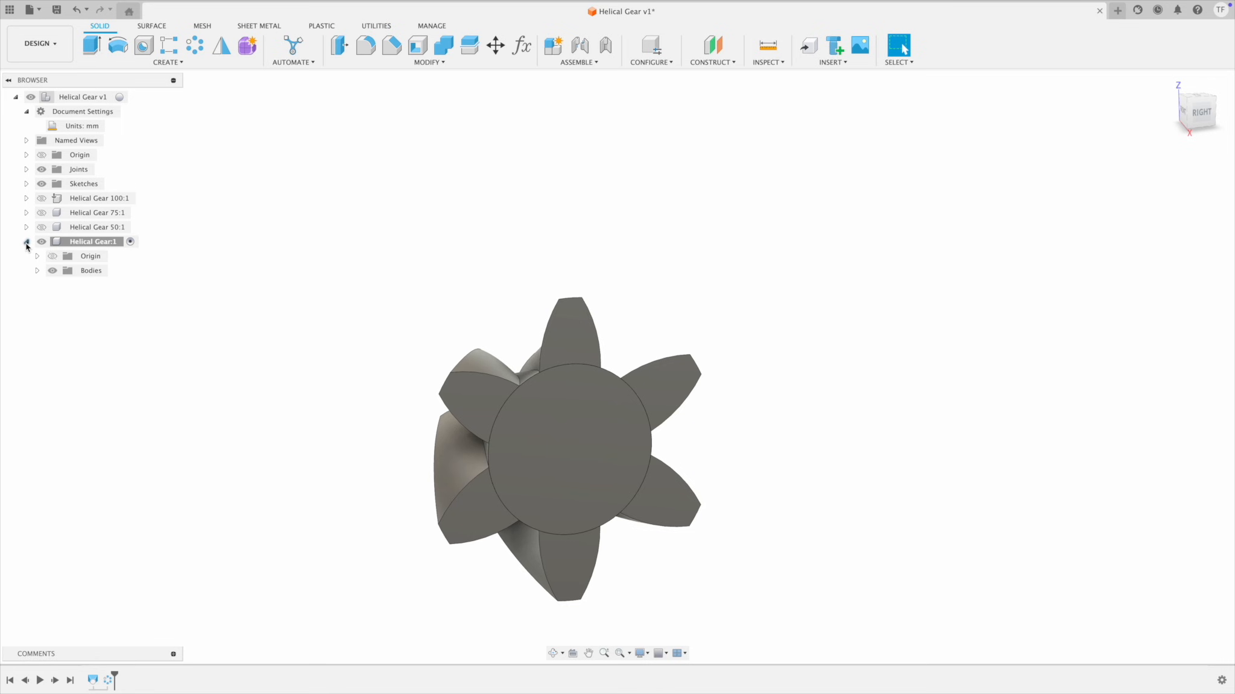
click(37, 271)
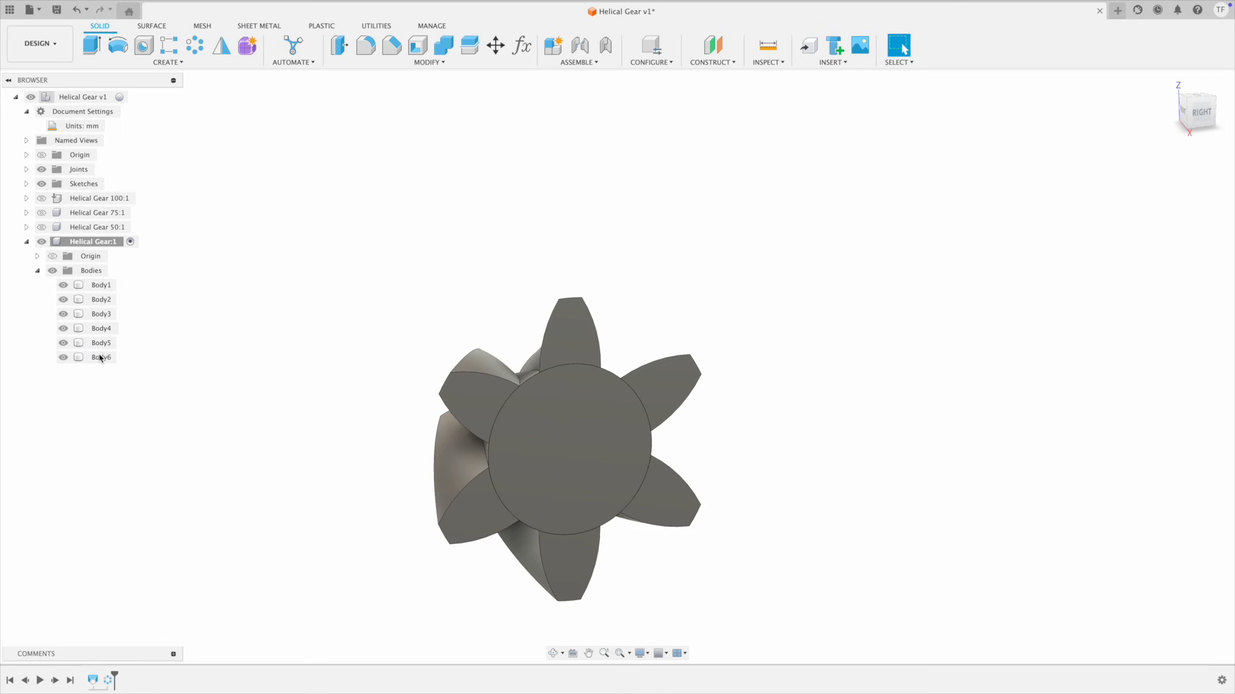
shift+middle_drag(282, 324, 317, 306)
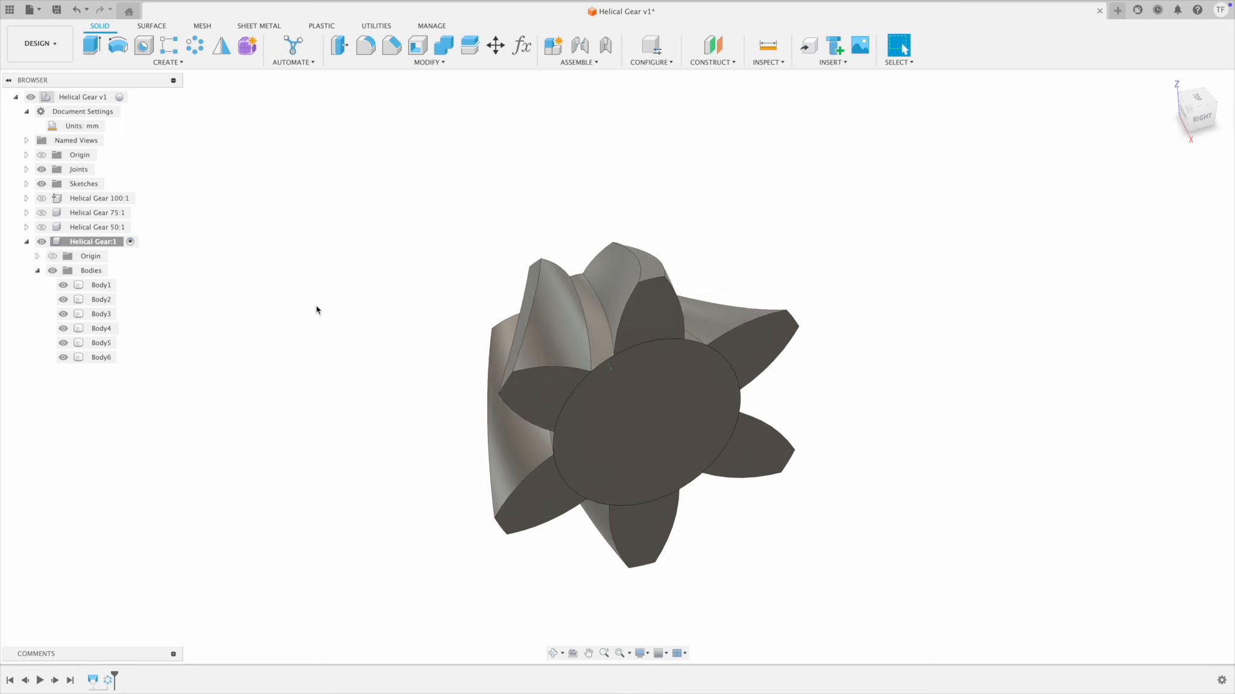
click(57, 10)
click(616, 350)
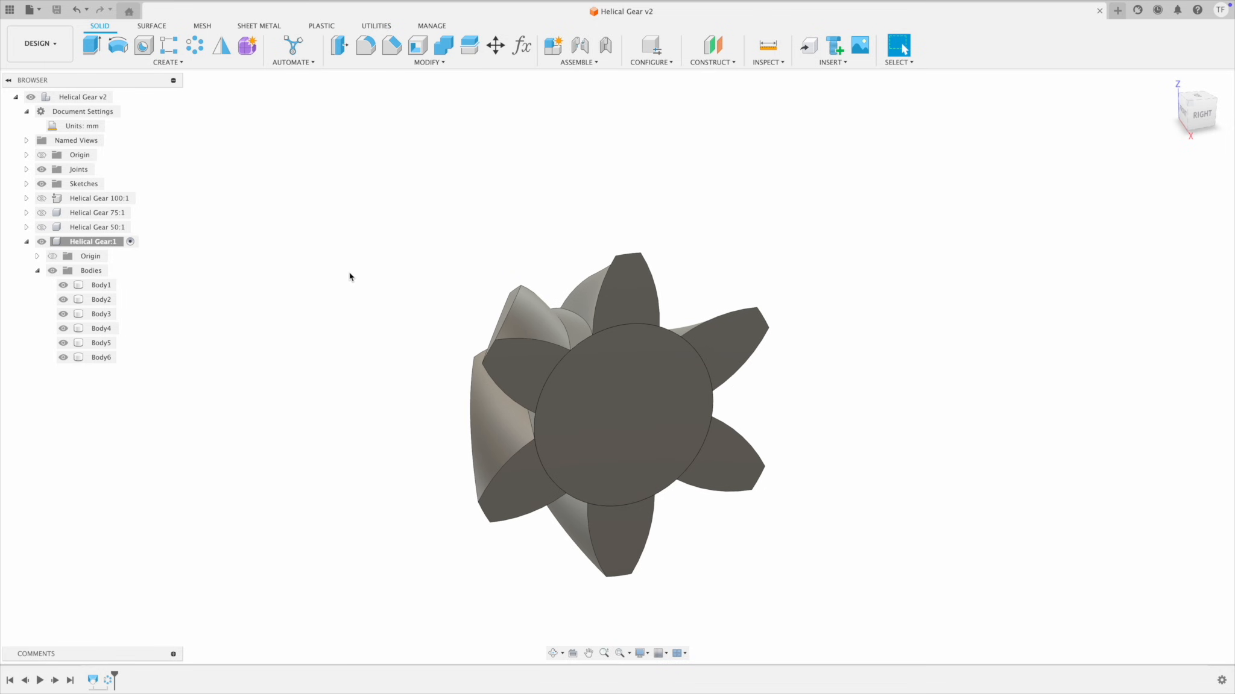
Step: Combine Body1 of the Helical Gear component with Body2 through Body6 using the Join operation
click(448, 47)
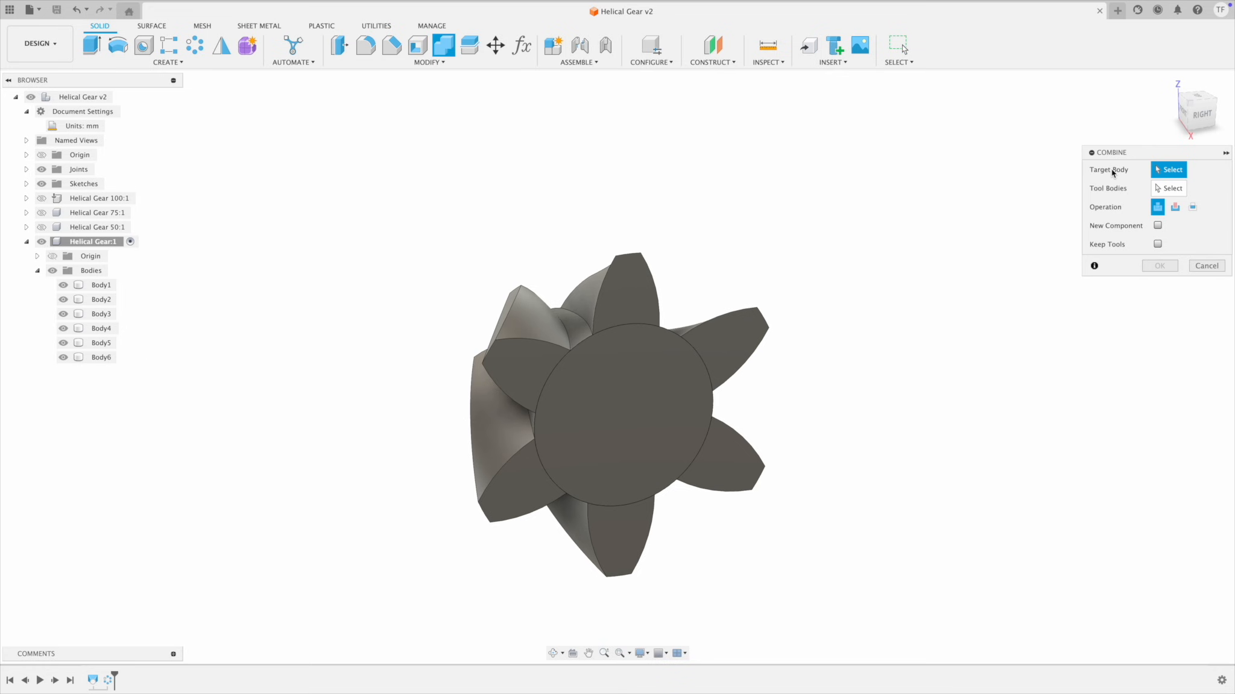
click(101, 286)
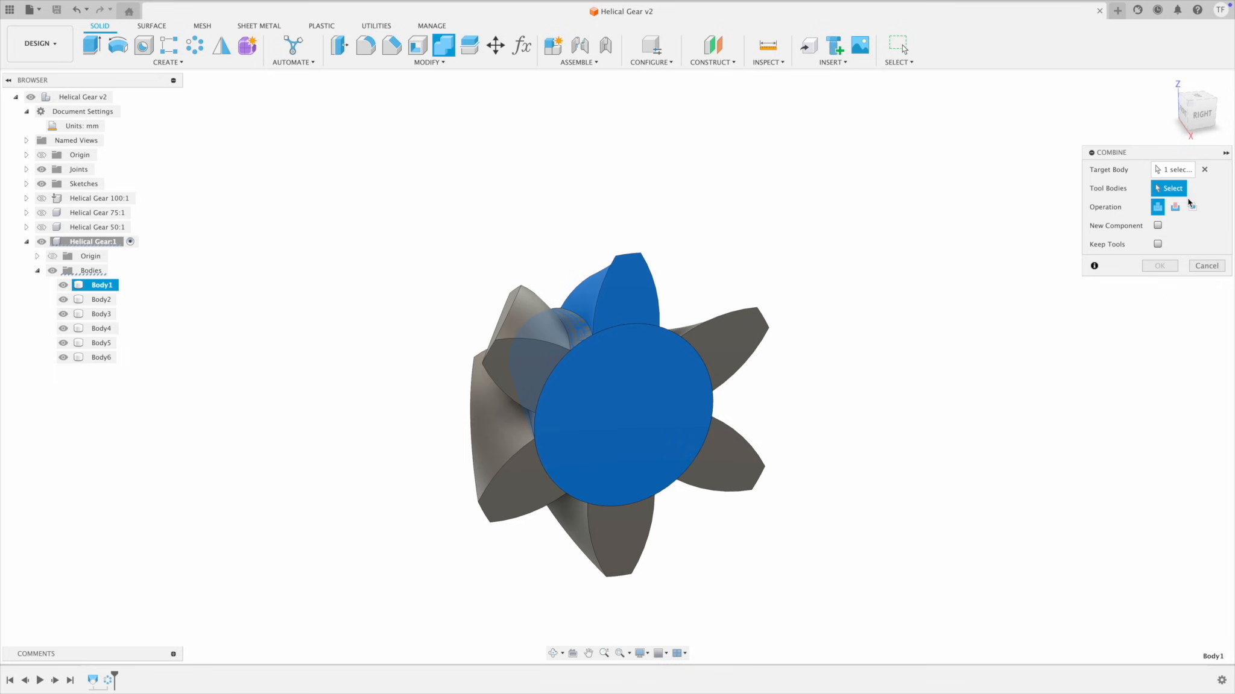
click(96, 300)
click(97, 315)
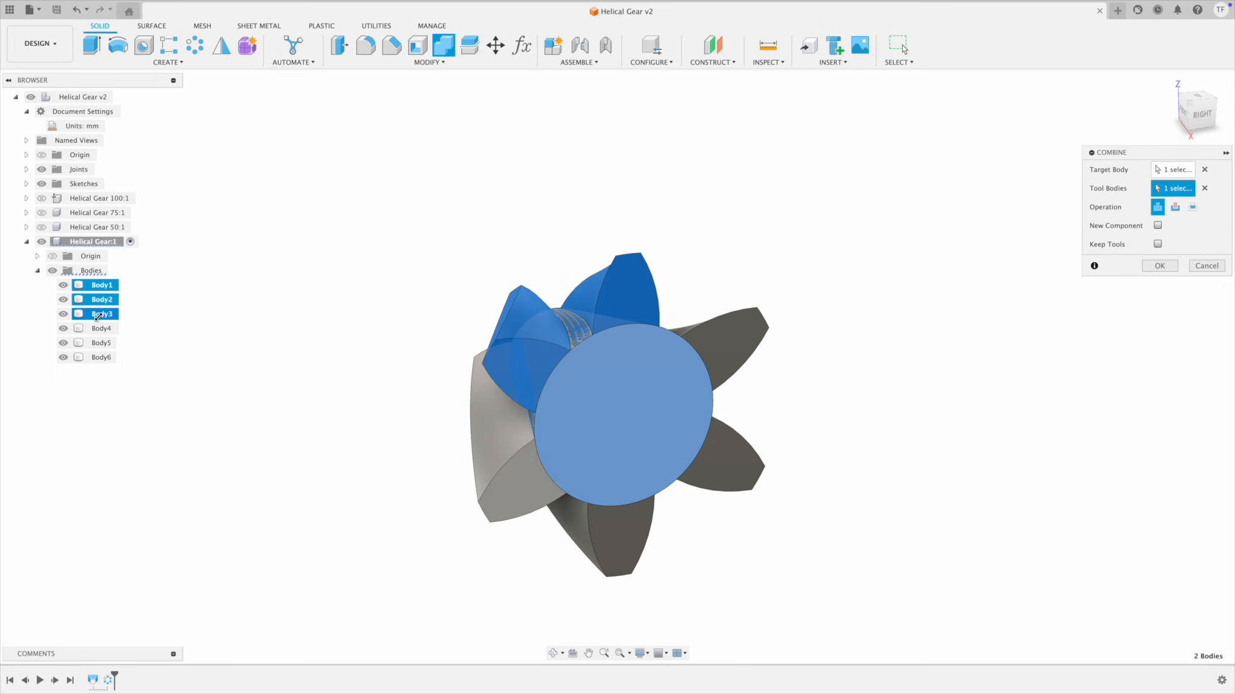
click(97, 329)
click(97, 343)
click(97, 357)
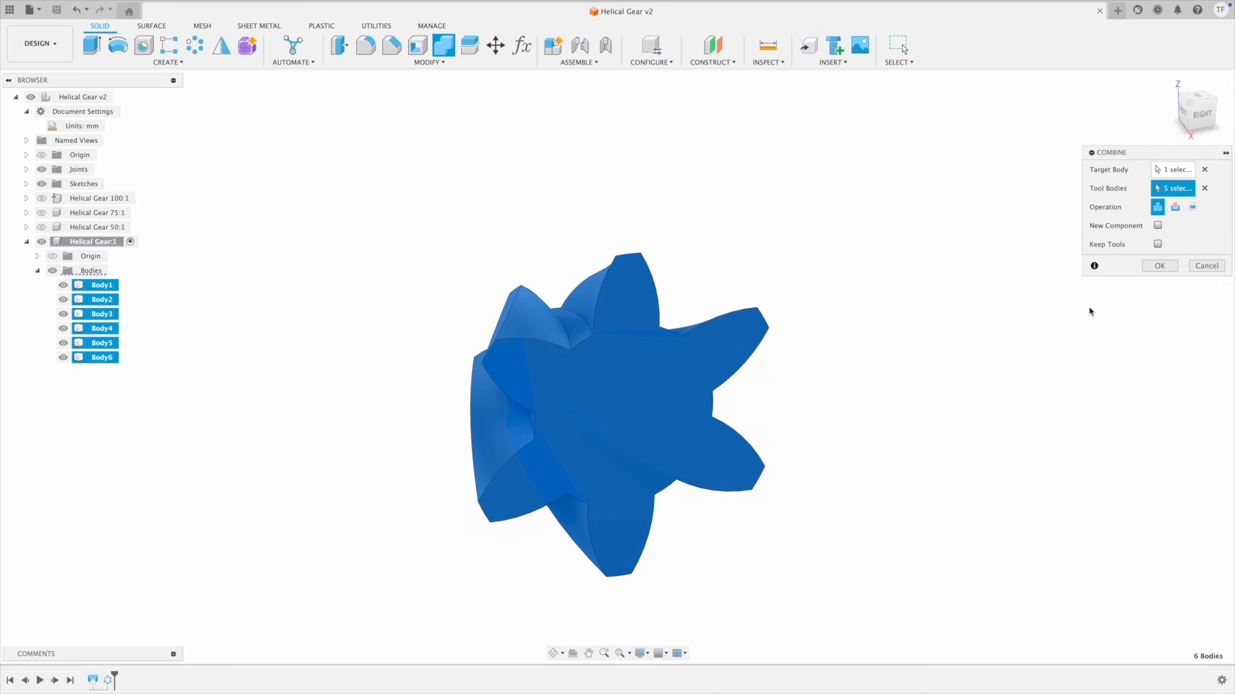
click(1160, 266)
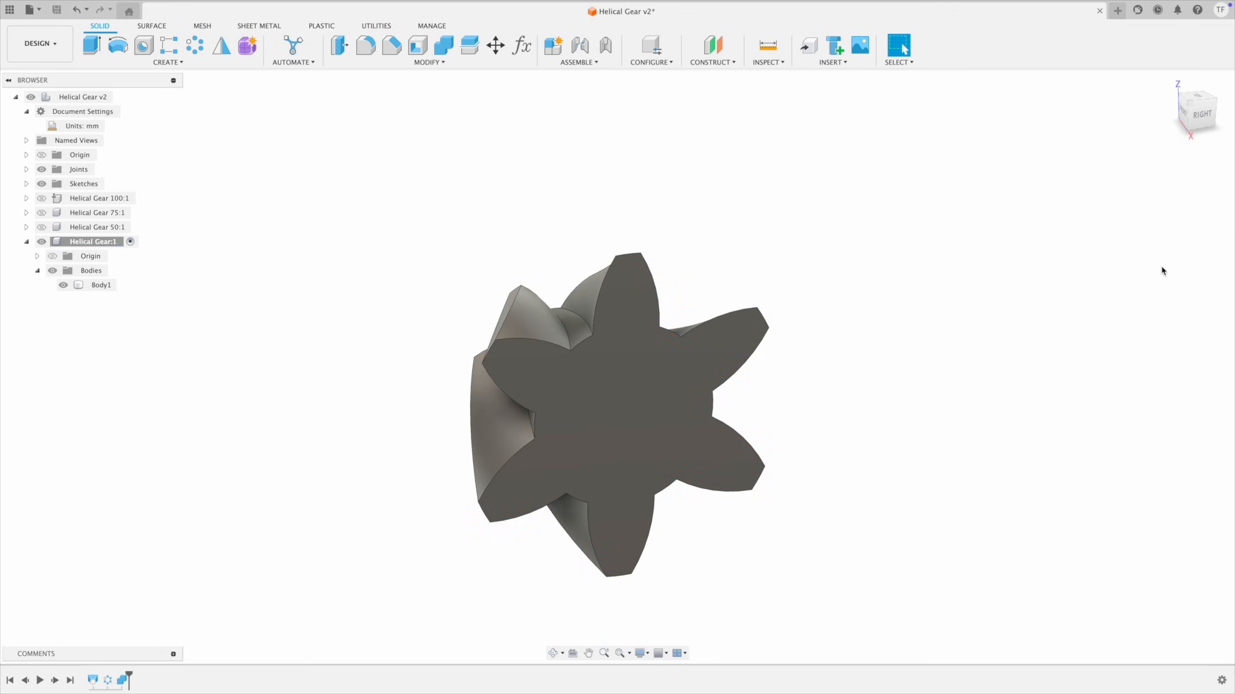
click(100, 285)
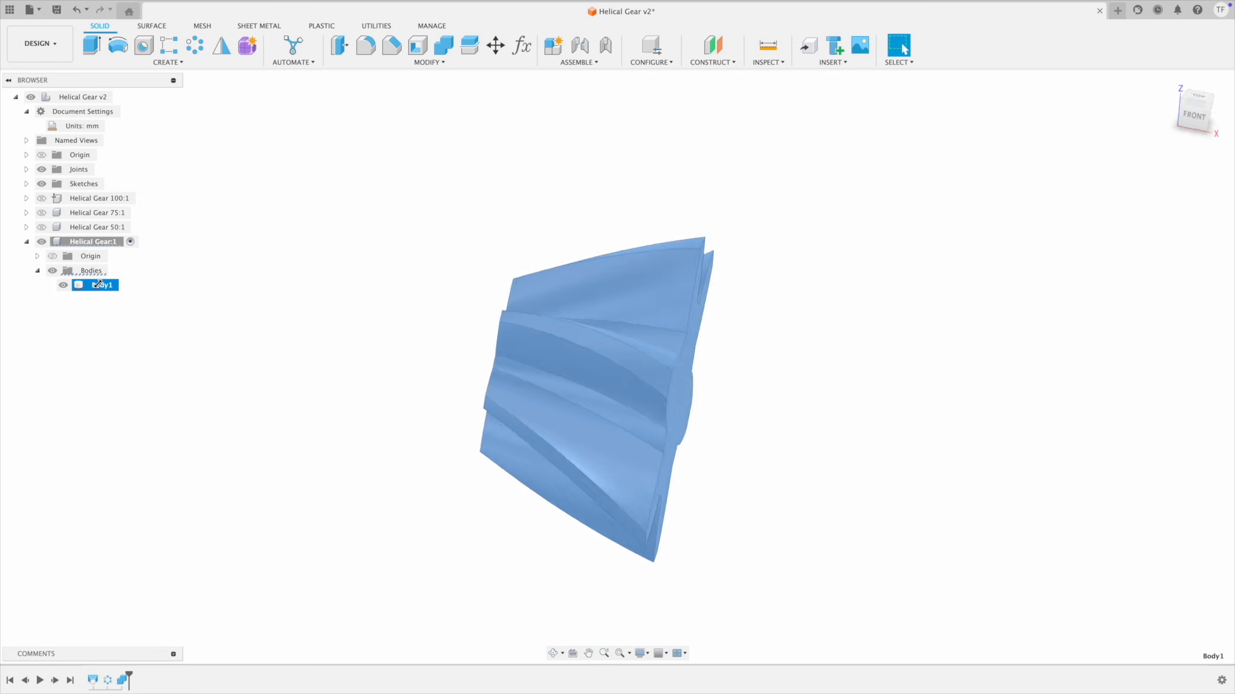
click(150, 321)
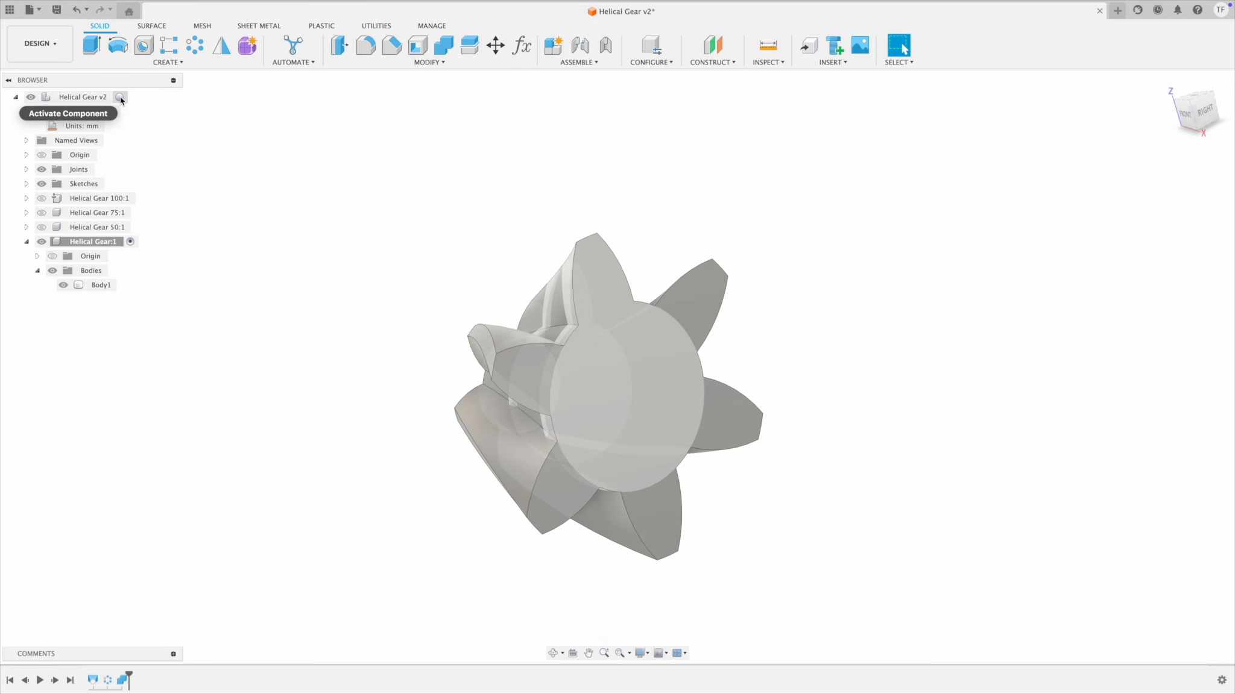
Step: Activate the top-level component and set the user parameters GearSpacing to 60 mm and GearAngle to 20 deg
click(120, 97)
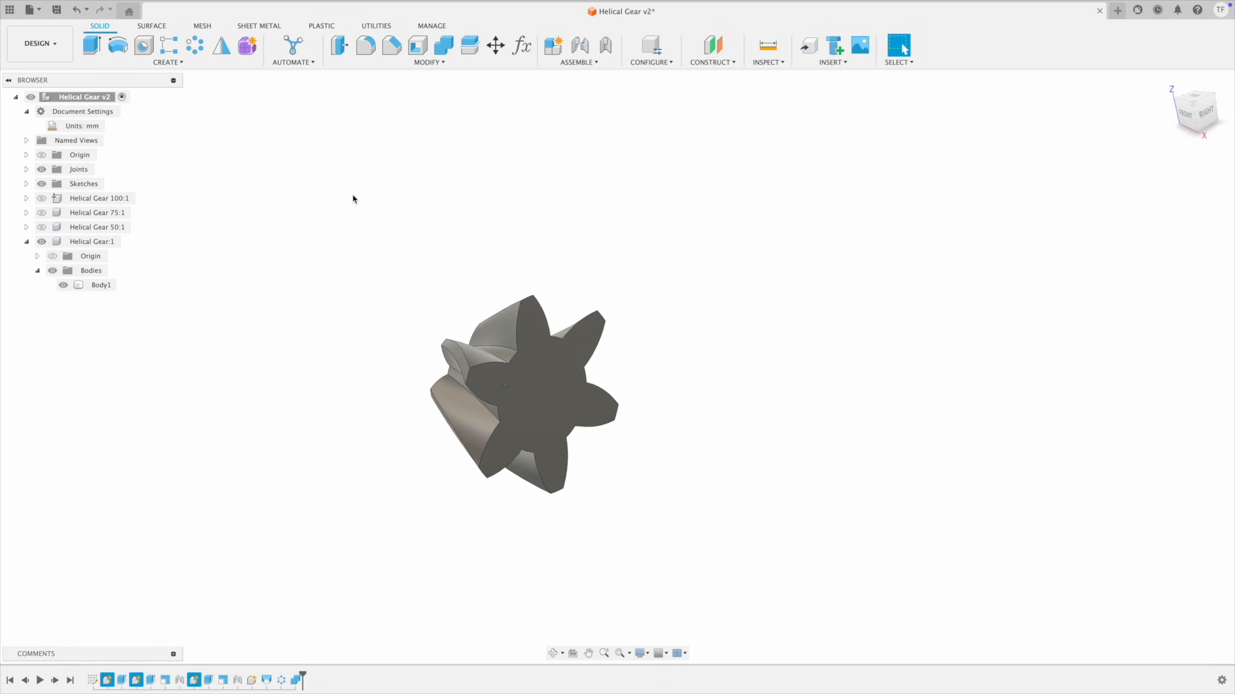
click(522, 46)
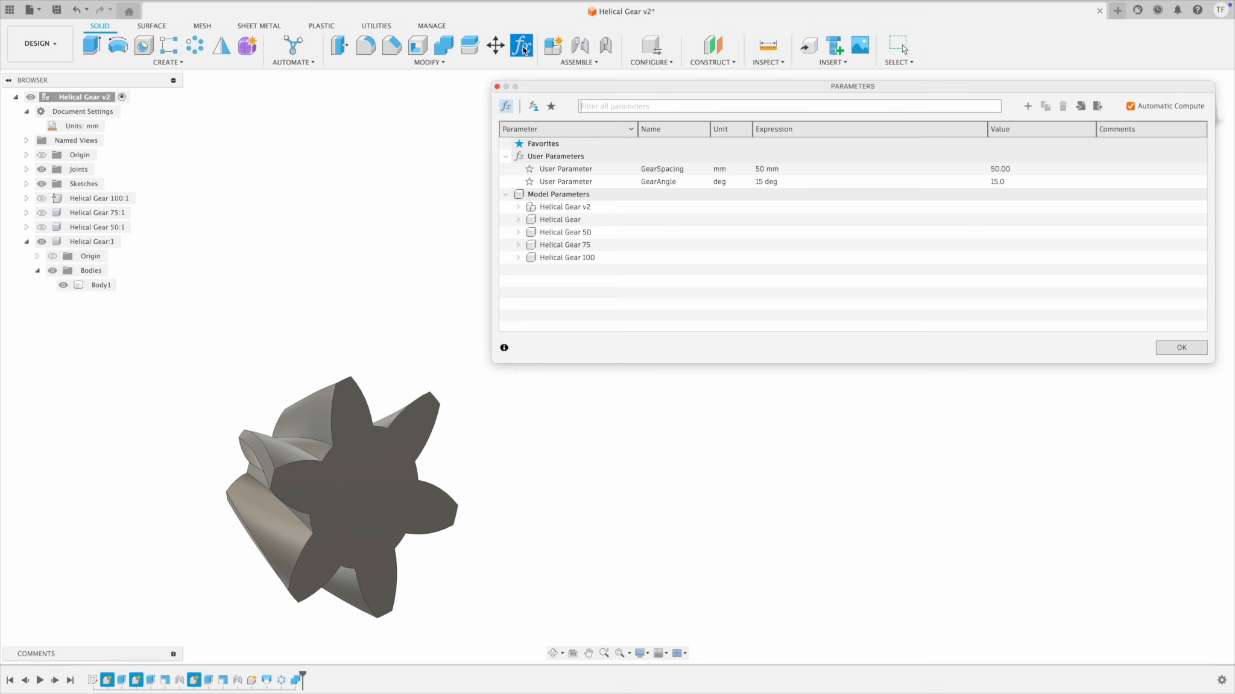
click(778, 169)
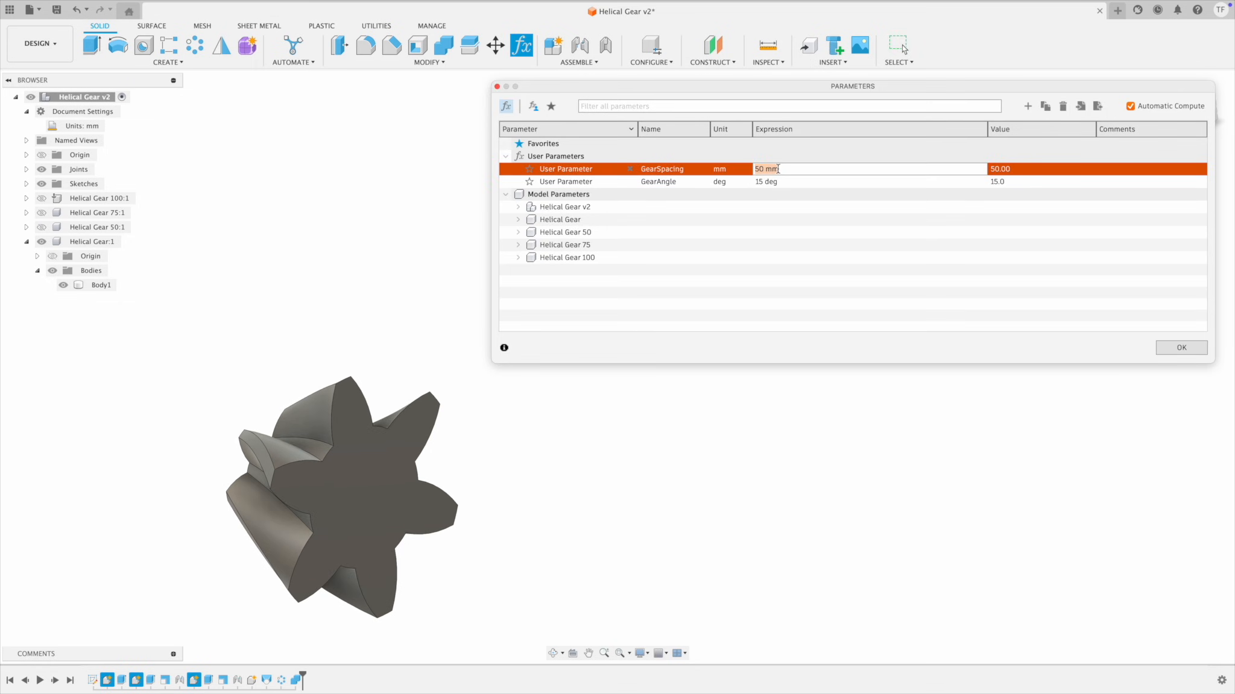
text(60)
key(Return)
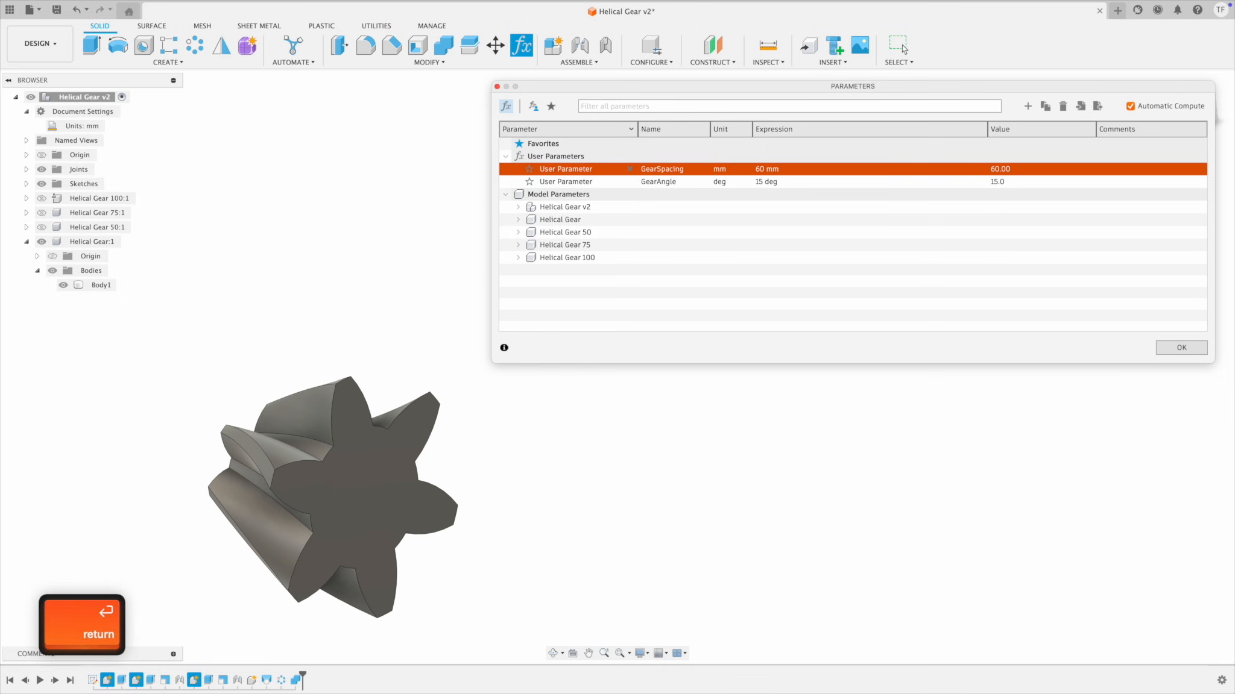
click(787, 181)
text(20)
key(Return)
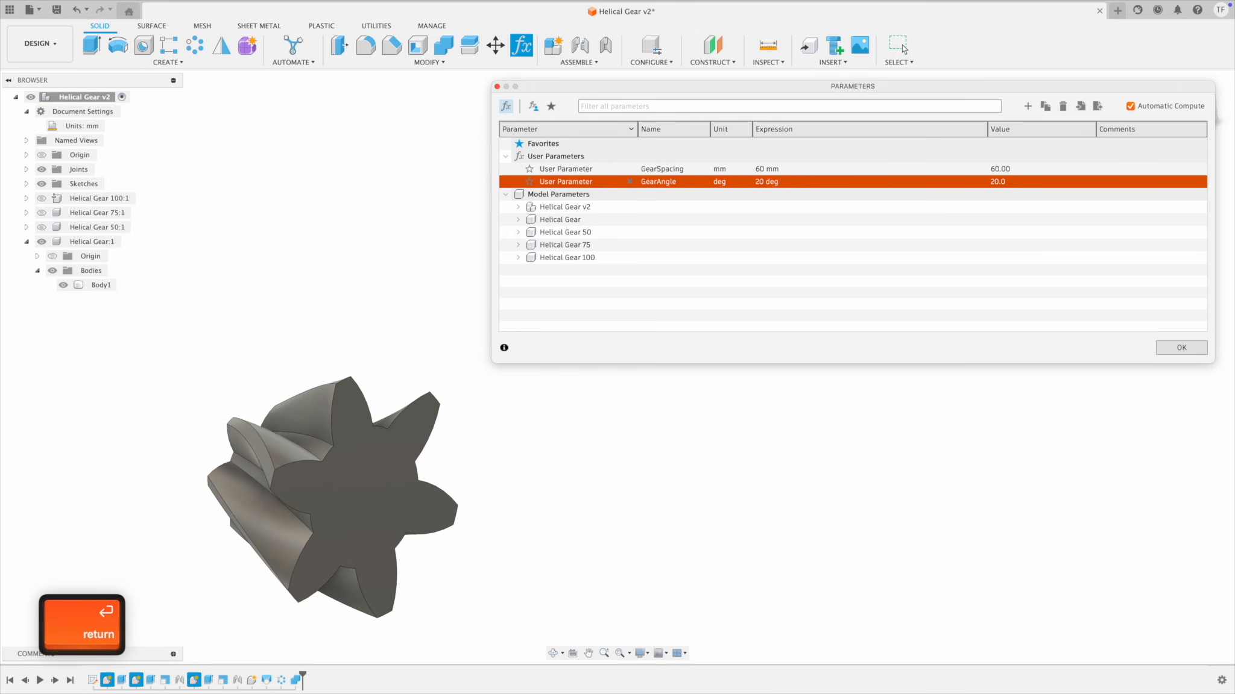
Step: Restore the user parameters GearSpacing to 50 mm and GearAngle to 15 deg
click(778, 169)
text(50)
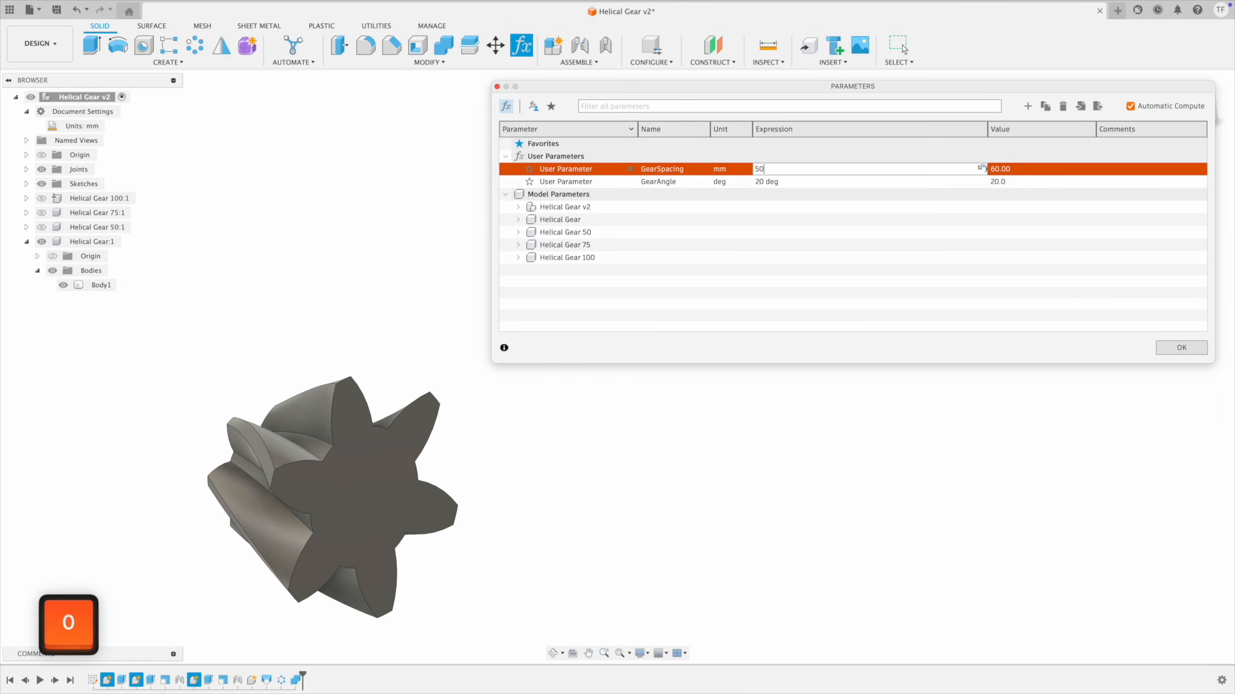
key(Return)
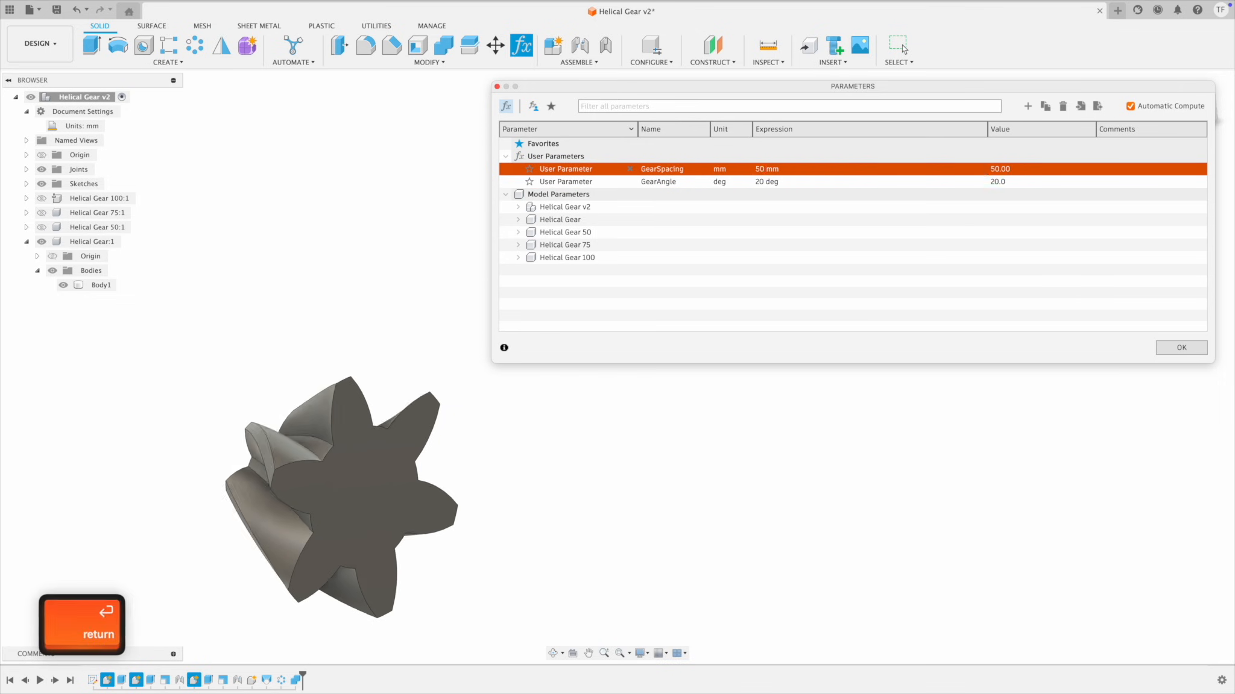
click(774, 182)
text(15)
key(Return)
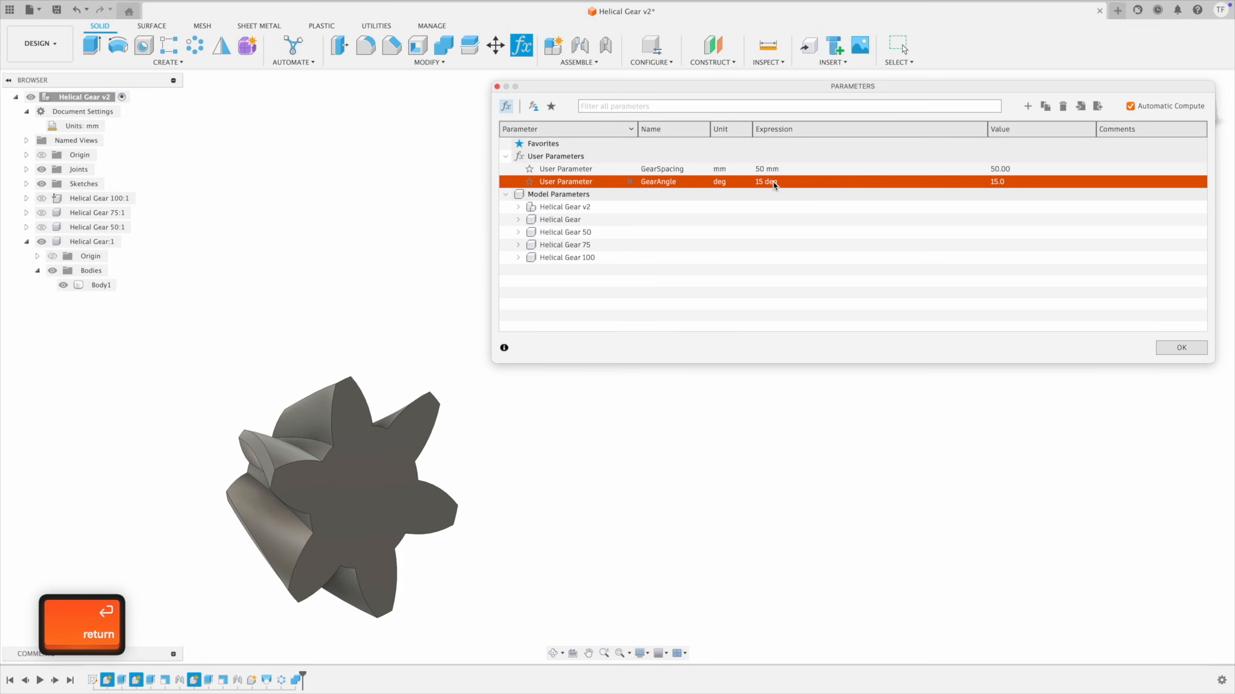
click(1180, 348)
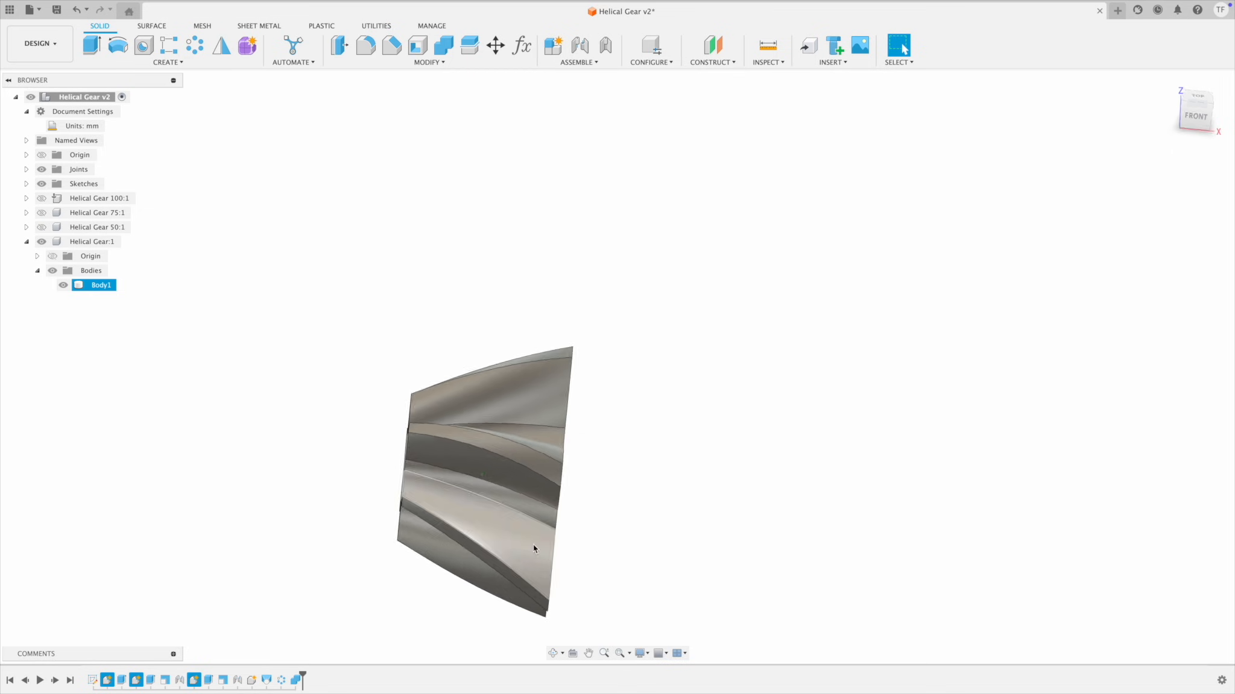
shift+middle_drag(532, 544, 994, 545)
click(413, 487)
shift+click(560, 477)
click(1056, 559)
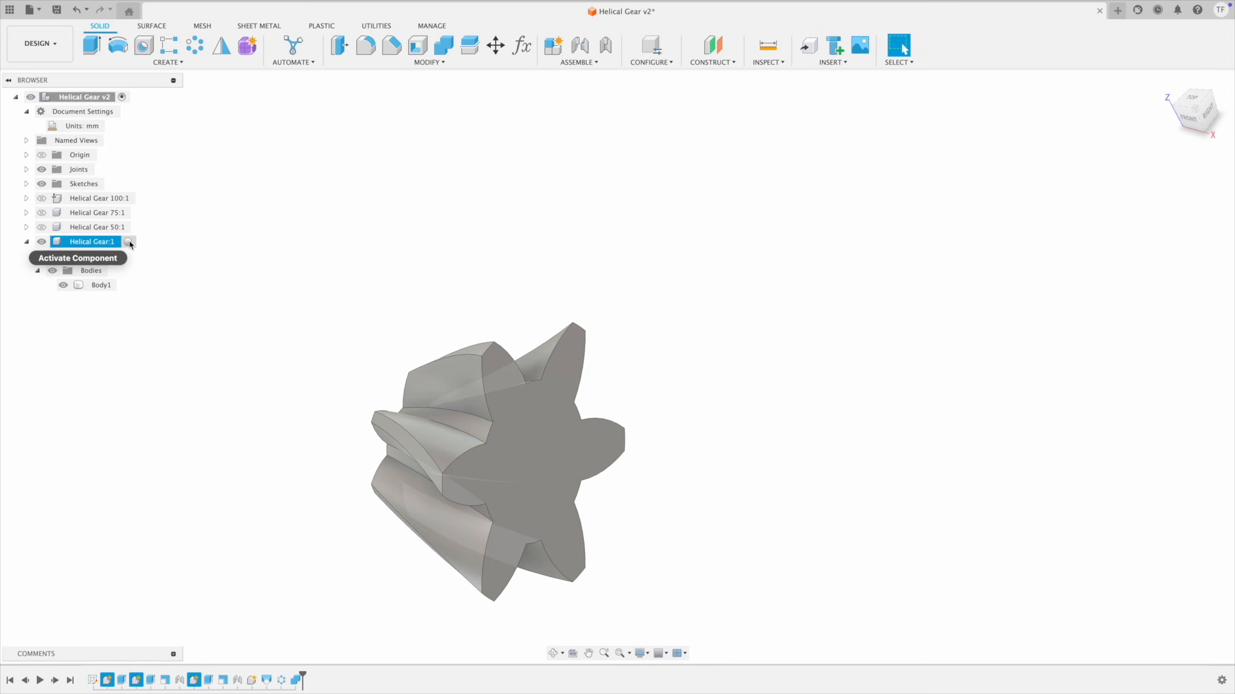
Step: Activate the Helical Gear component and start a sketch on the XZ origin plane running along the gear's axis
click(131, 242)
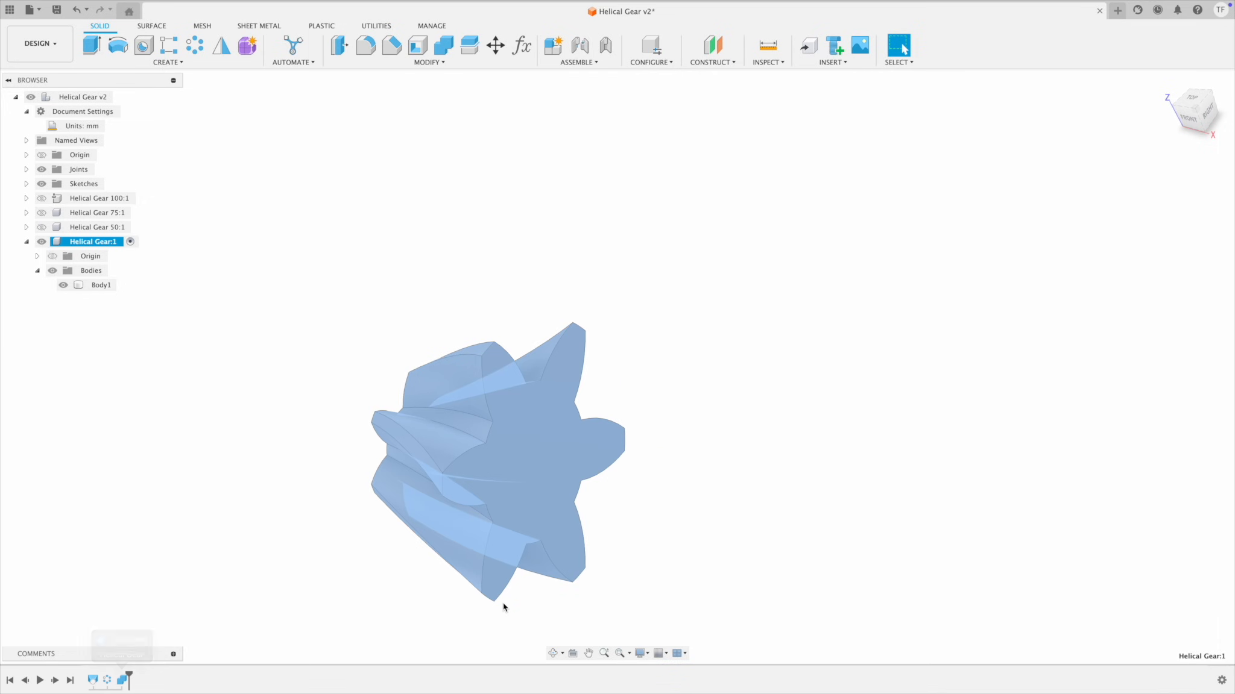
click(686, 472)
shift+middle_drag(709, 457, 711, 455)
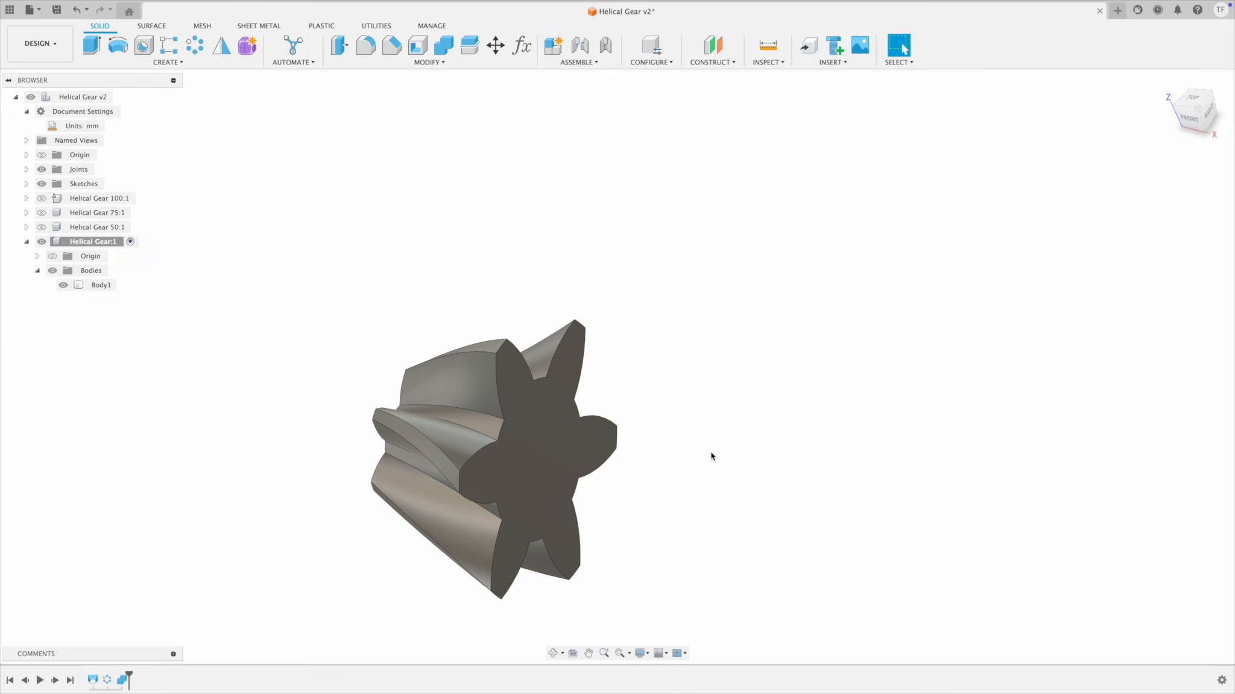
scroll(764, 466, up, 2)
scroll(763, 465, up, 1)
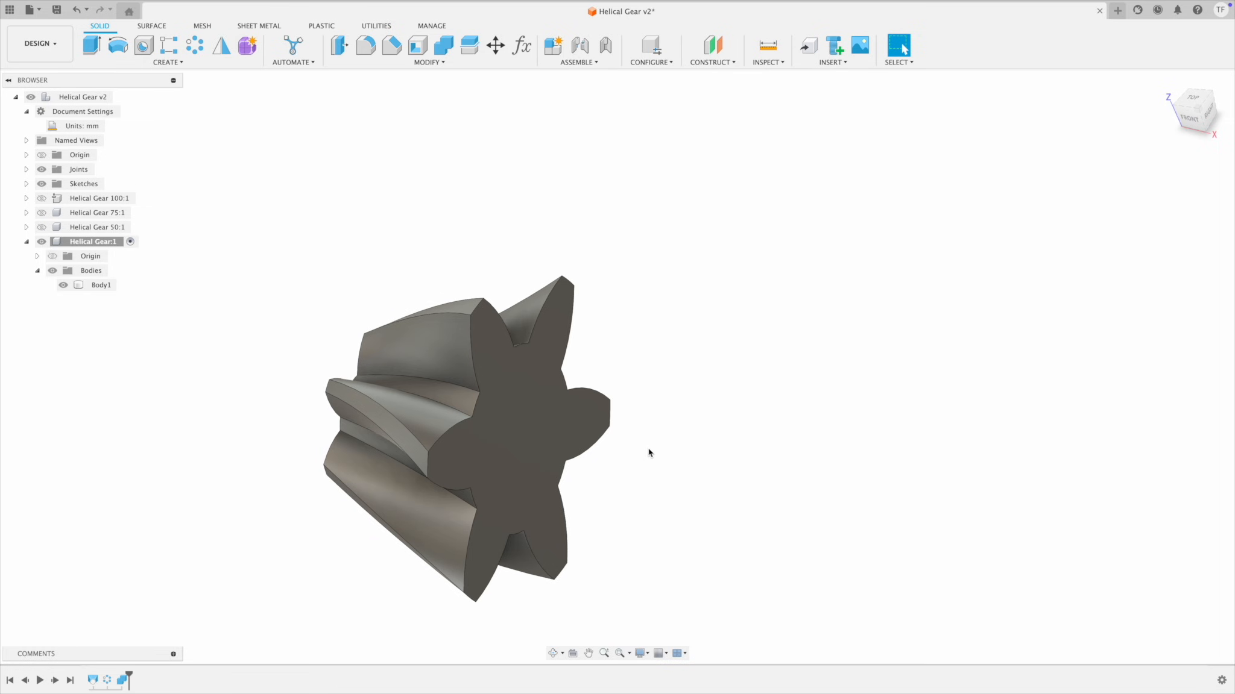
click(169, 63)
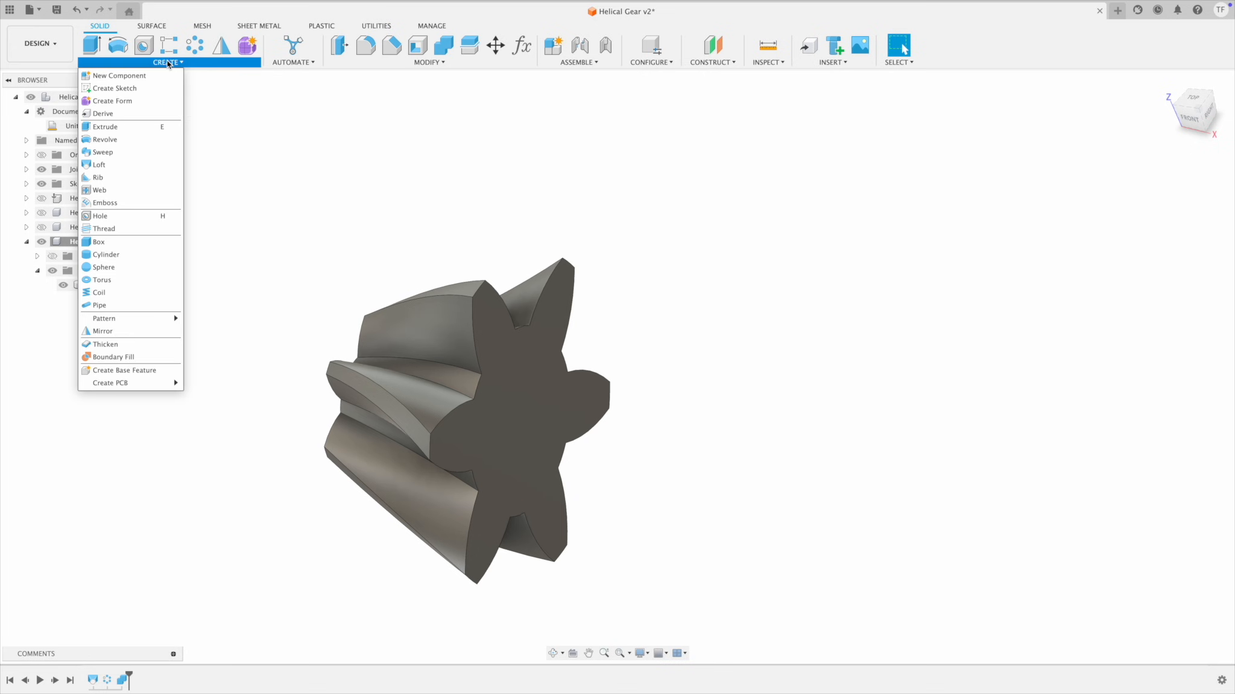
click(132, 88)
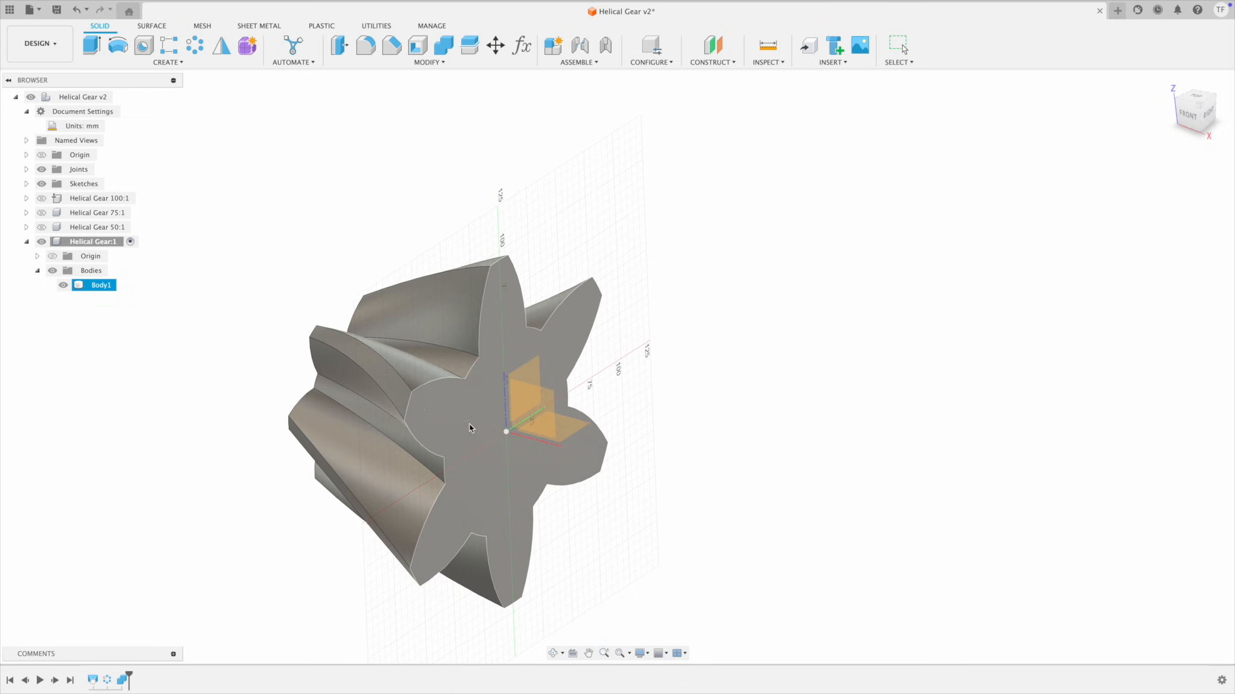
shift+middle_drag(469, 423, 471, 394)
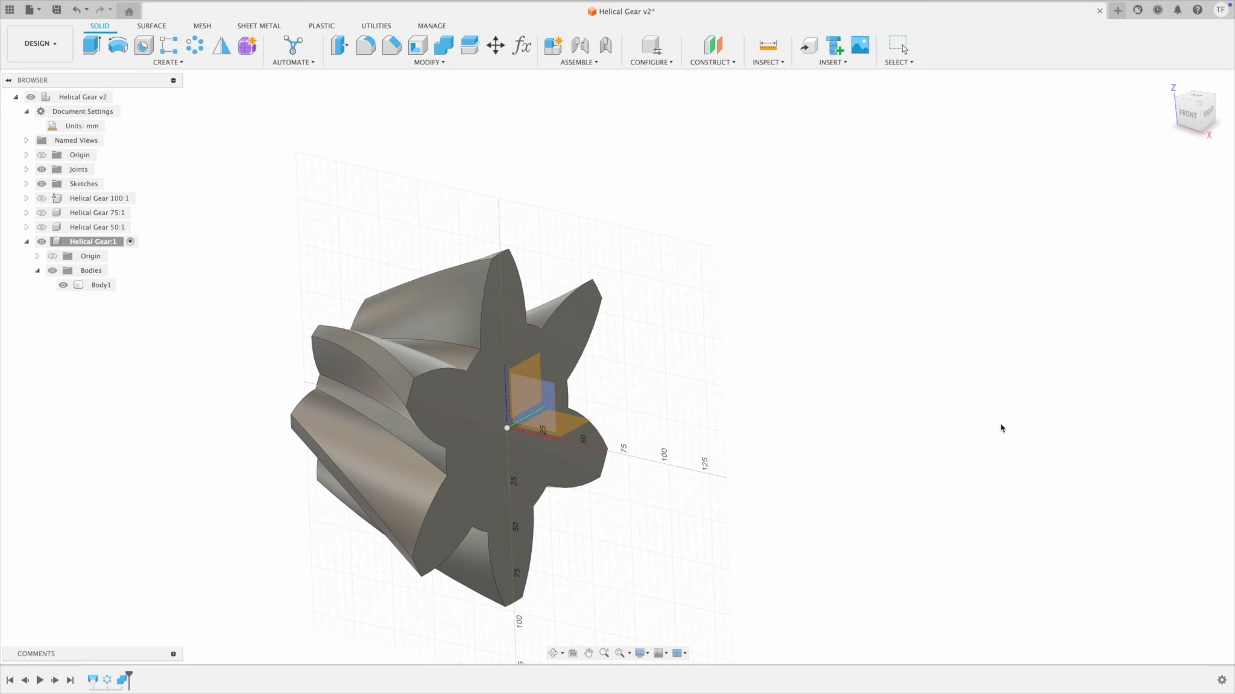
shift+middle_drag(1001, 424, 995, 410)
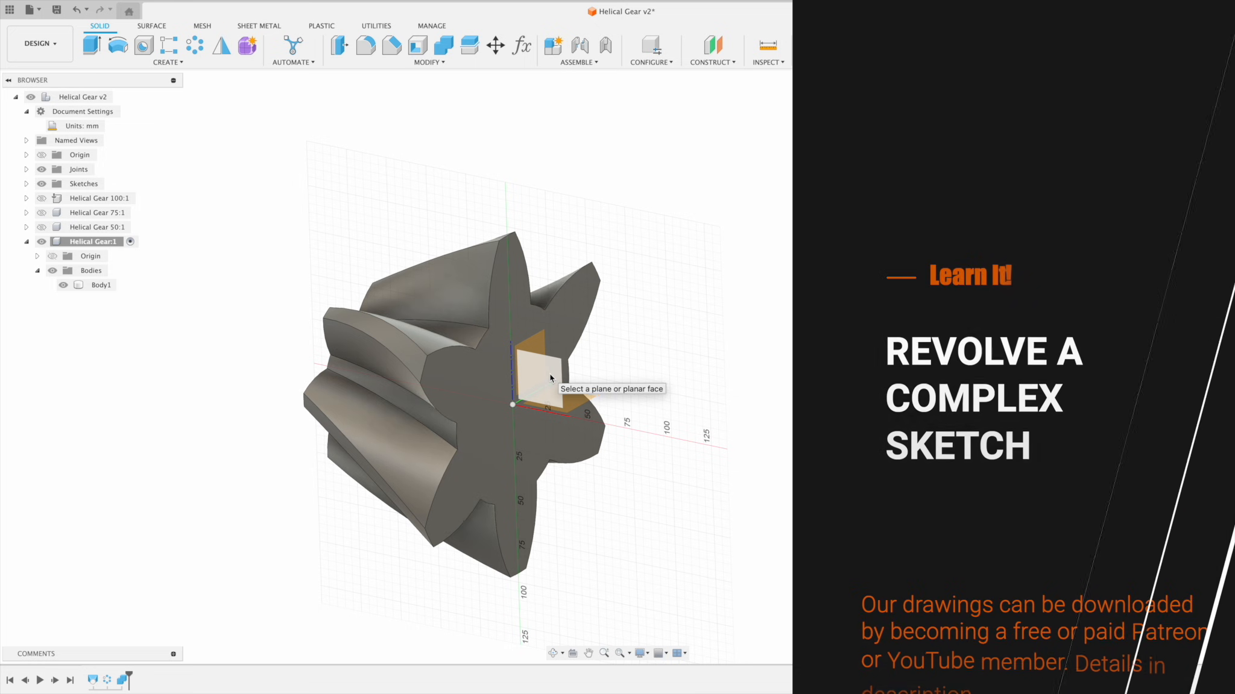
click(551, 378)
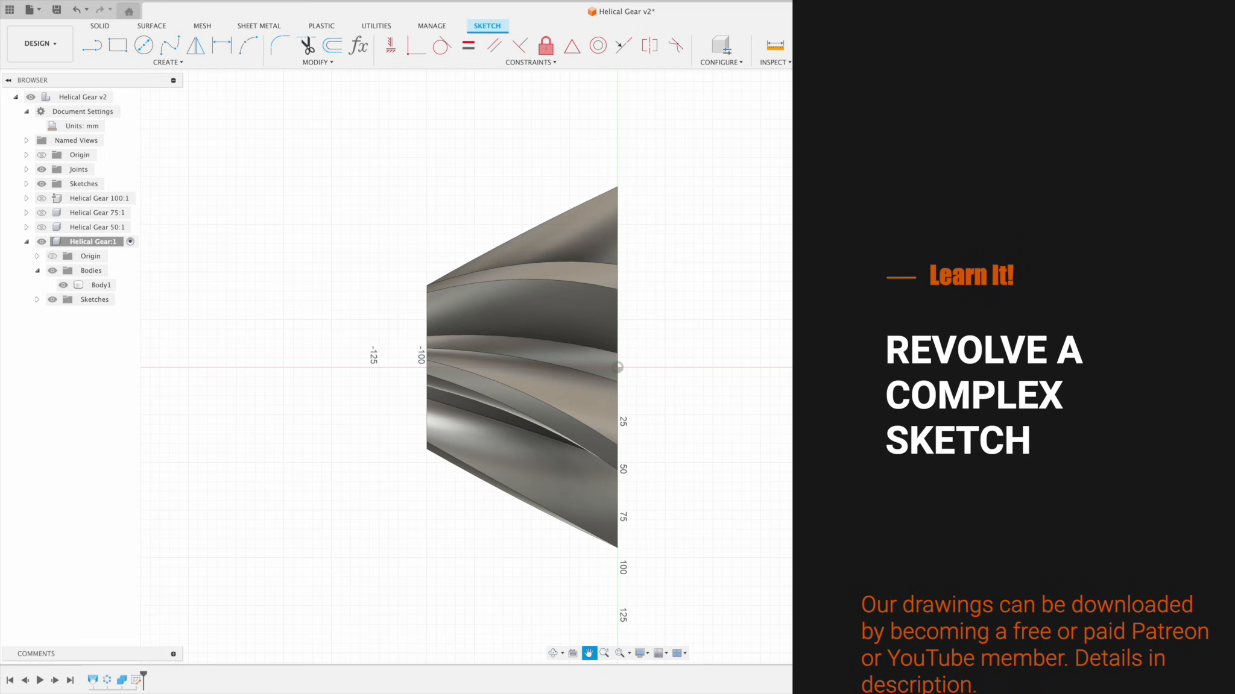
Step: Draw a 170 mm horizontal line from the origin, extending away from the gear's large end along its axis
click(94, 51)
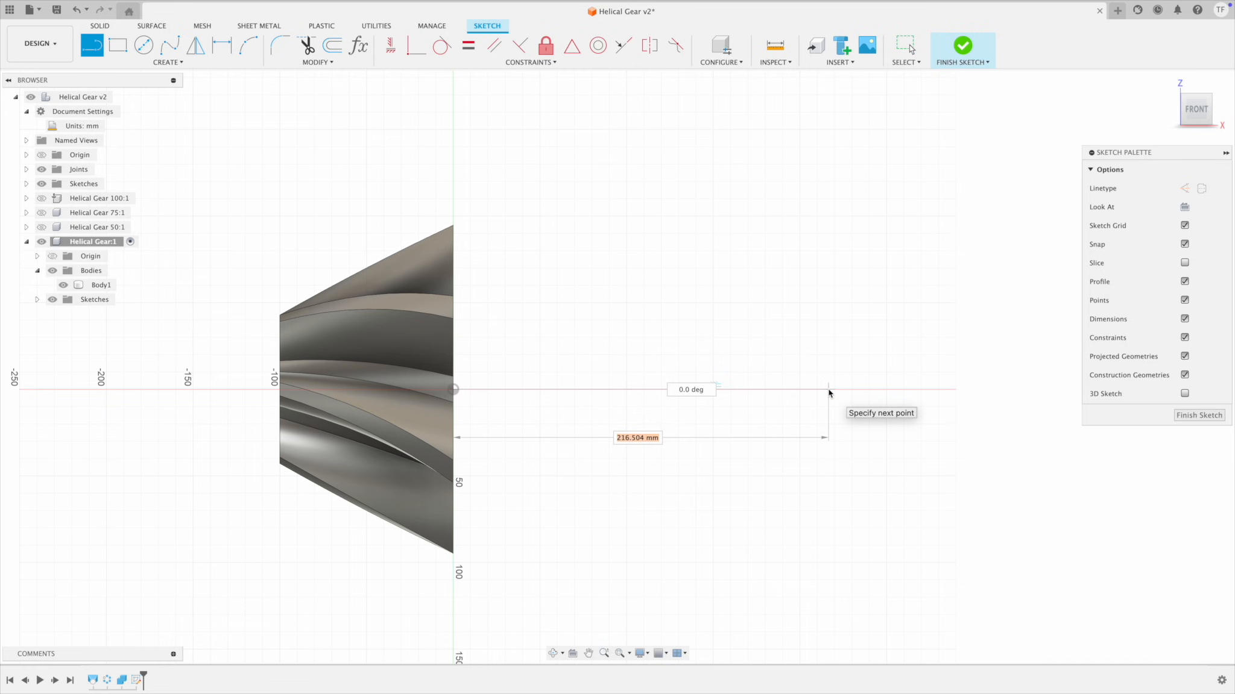
text(170)
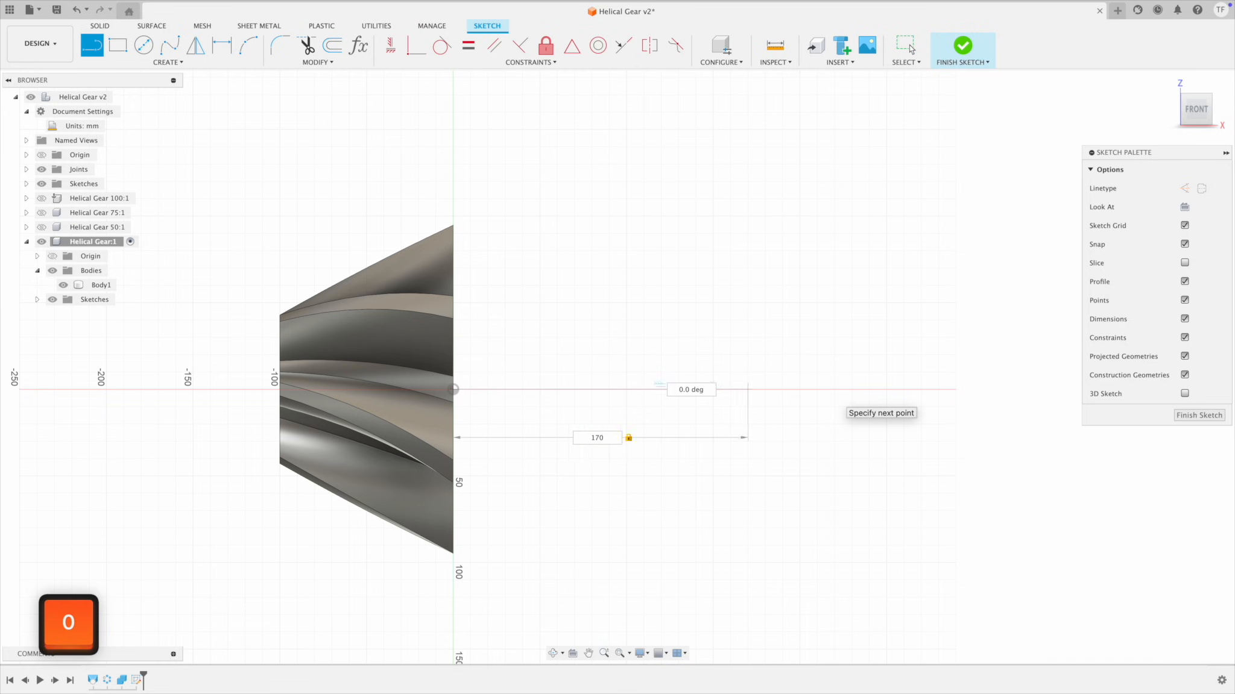
key(Return)
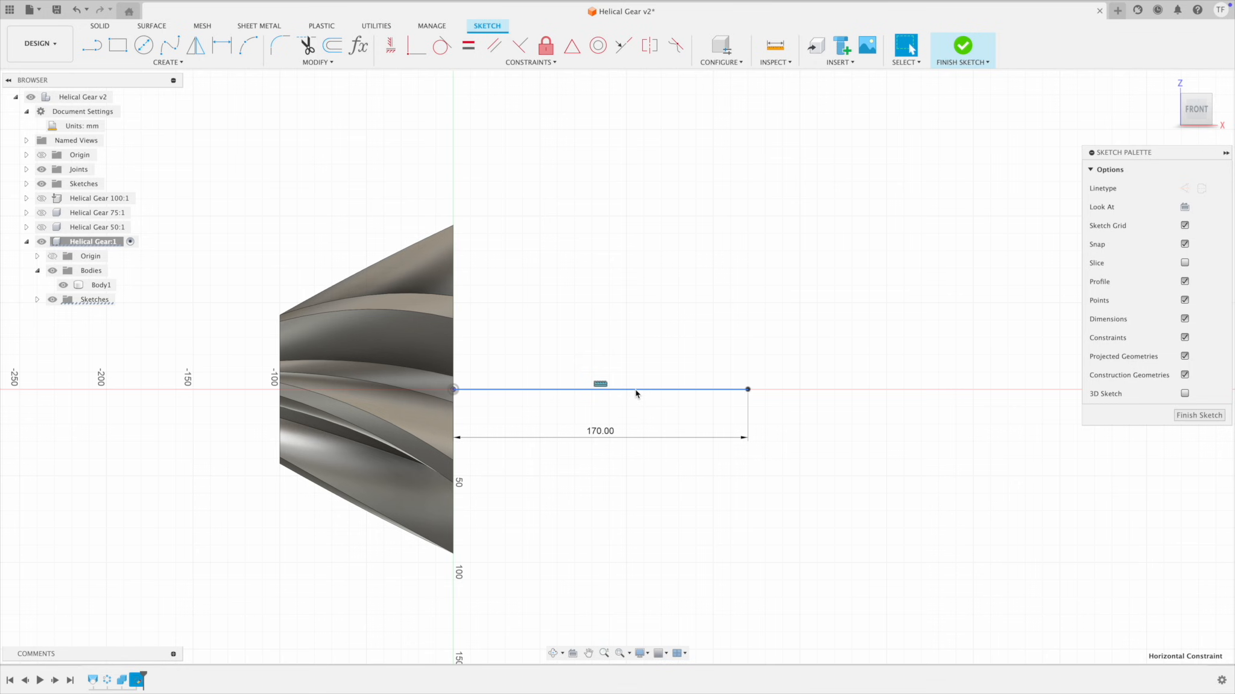
Step: Delete the horizontal constraint of the 170 mm line and pull its free end below the gear axis
key(BackSpace)
drag(748, 390, 748, 439)
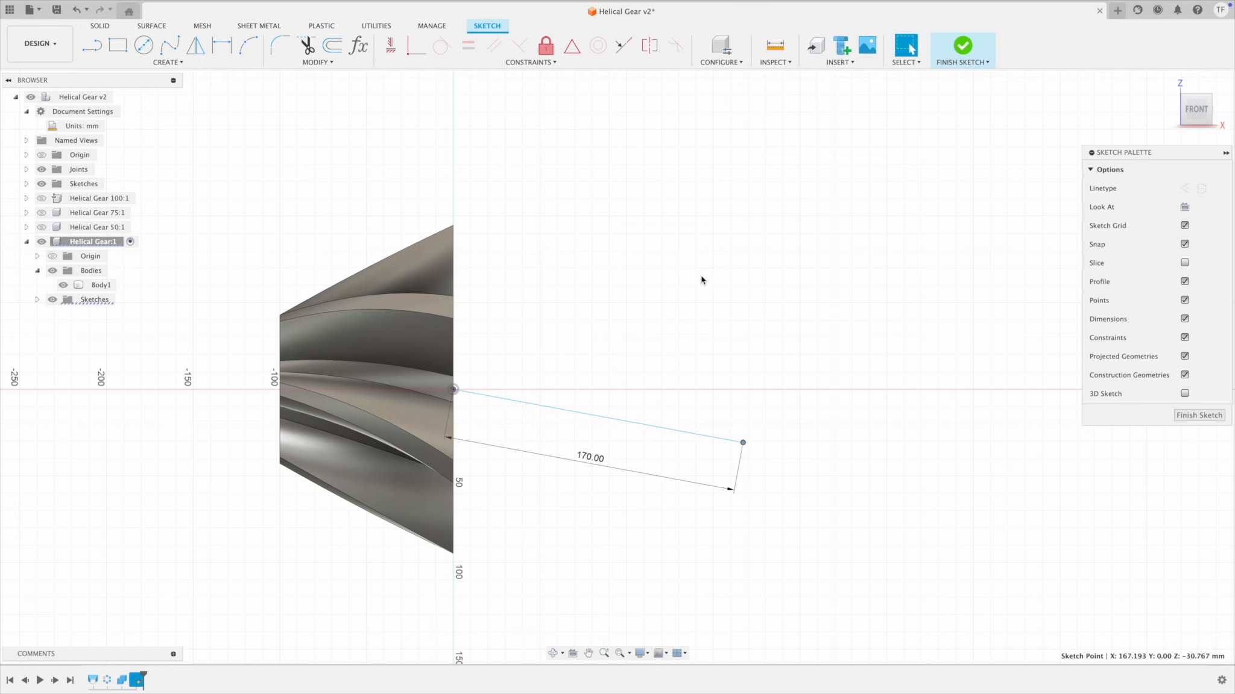
key(Escape)
Step: Apply a Horizontal/Vertical constraint to the tilted 170 mm line
click(389, 47)
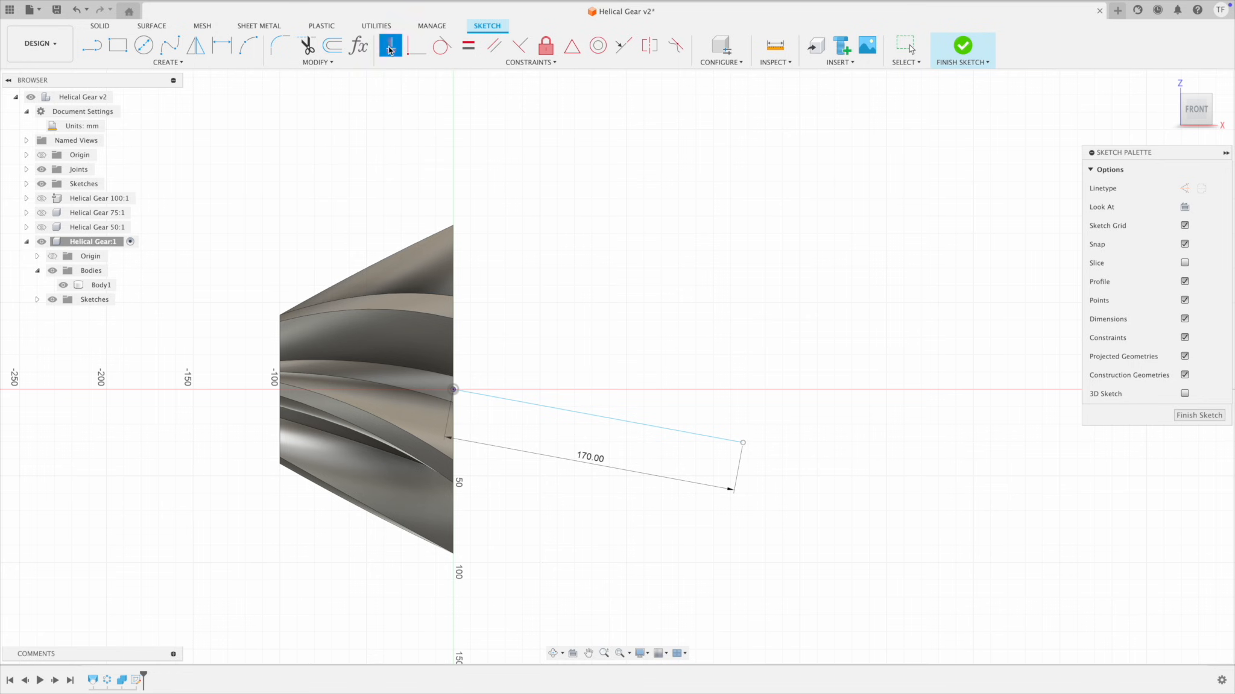
click(588, 419)
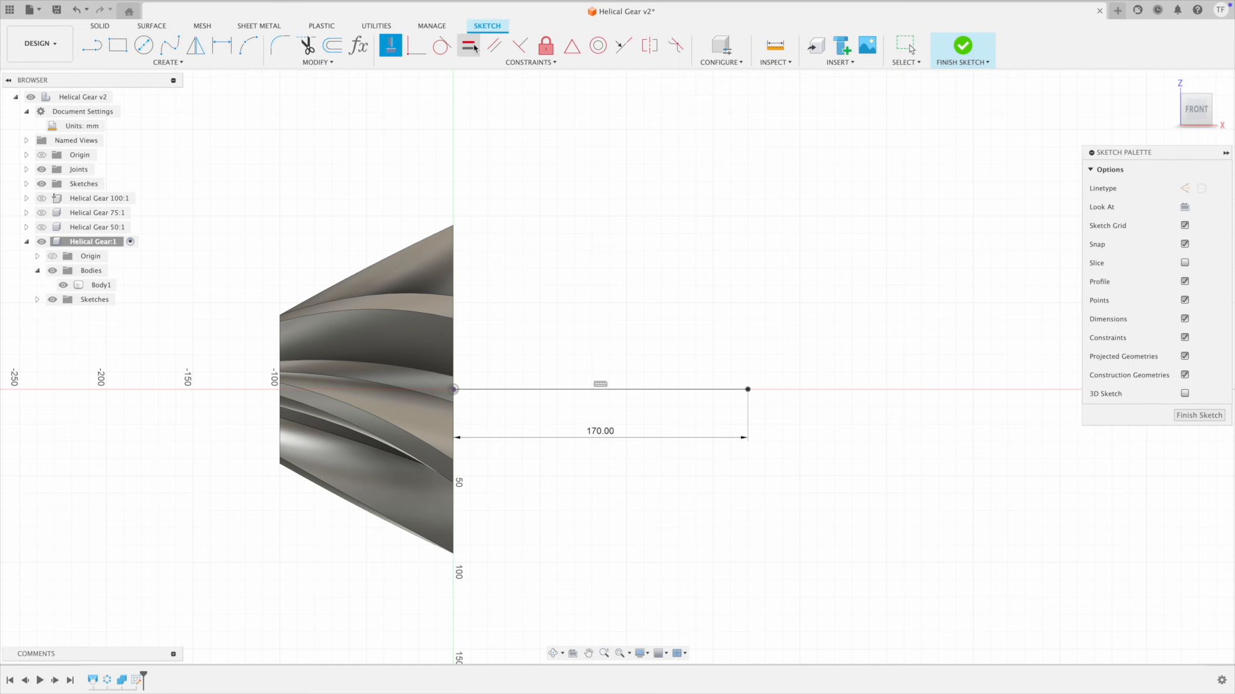
key(Escape)
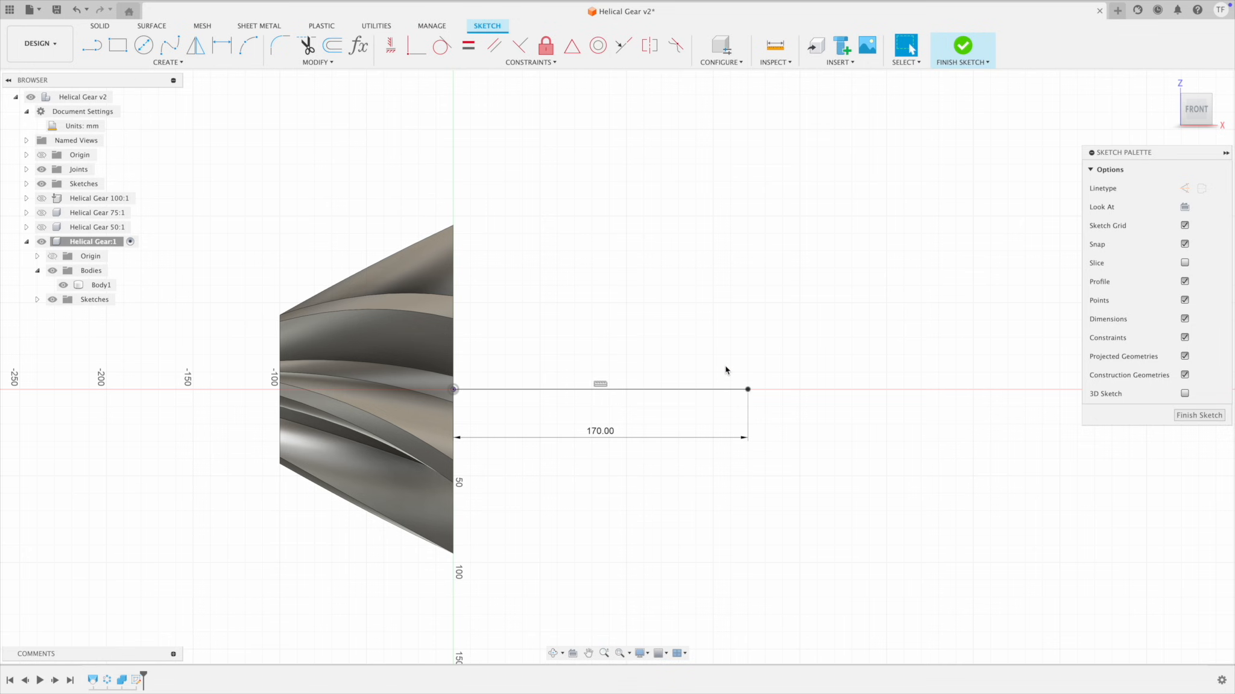
key(Escape)
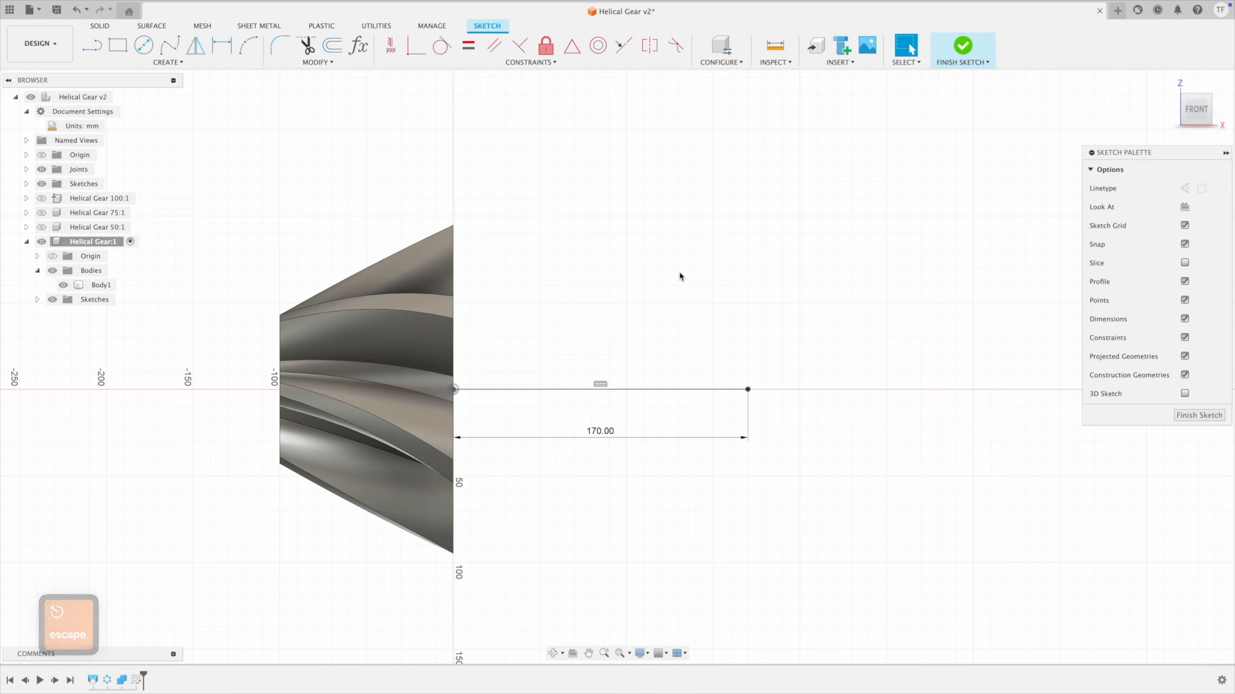
Step: Draw a vertical line 40 mm up from the axis line's far end, plus a connected horizontal line about 35 mm back toward the gear
click(97, 50)
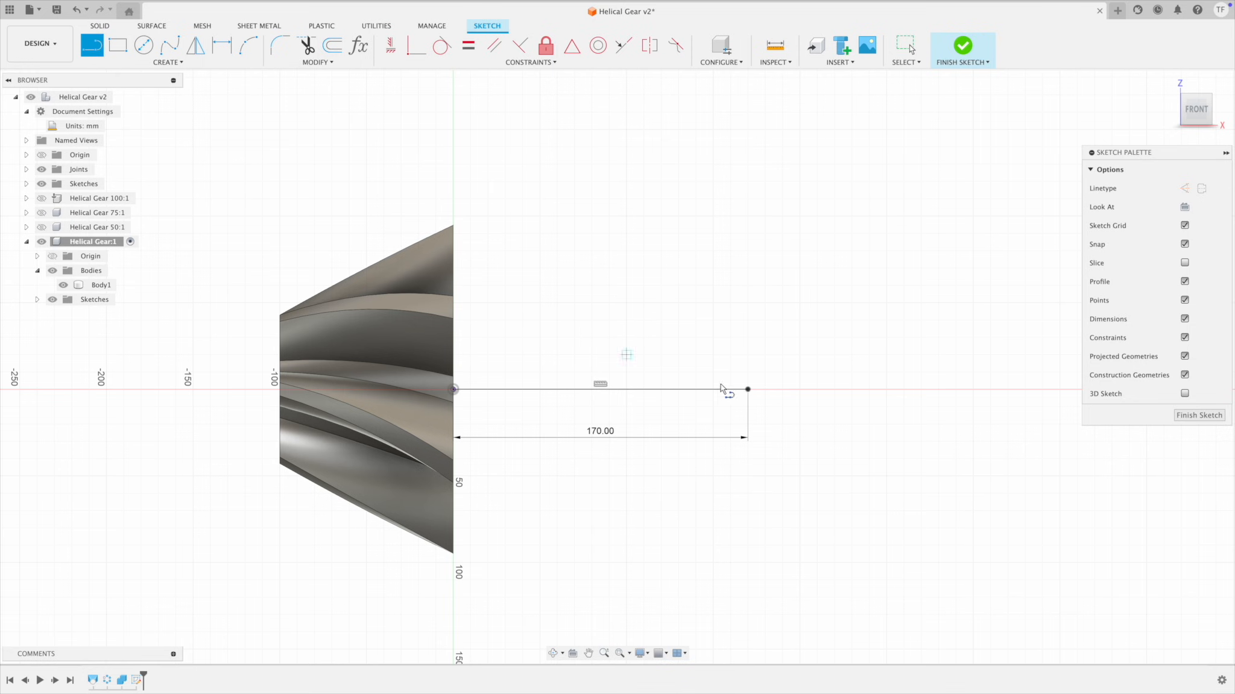
click(748, 390)
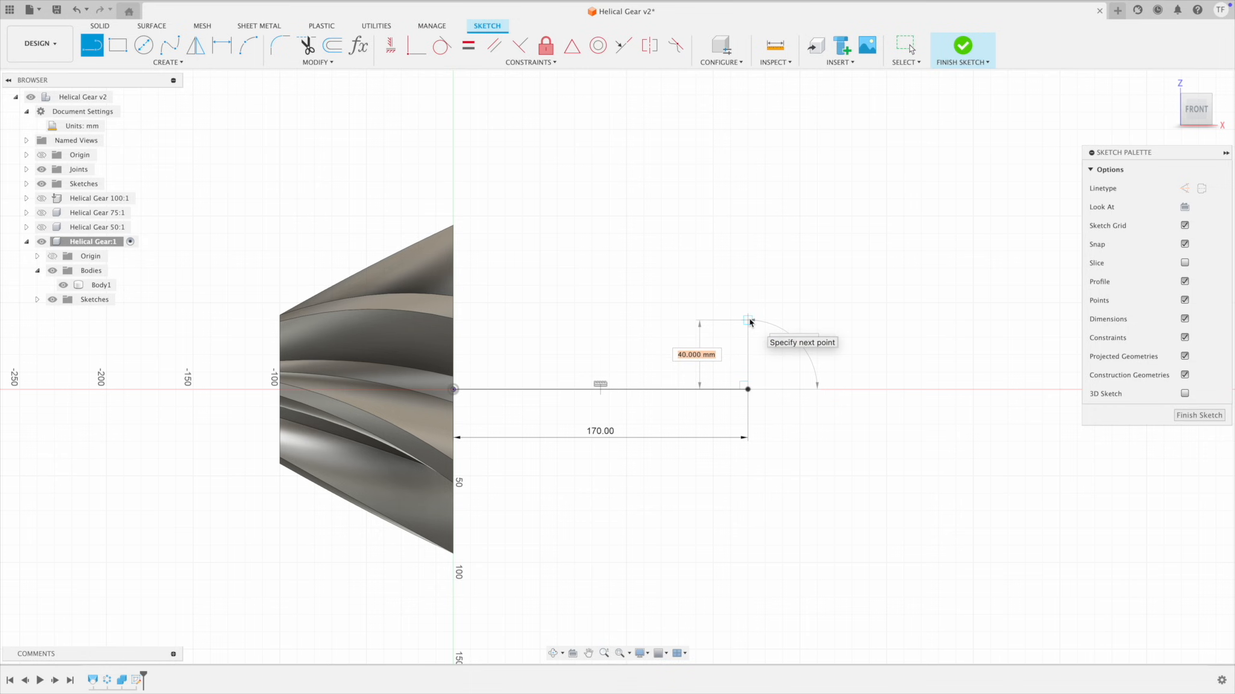
click(748, 320)
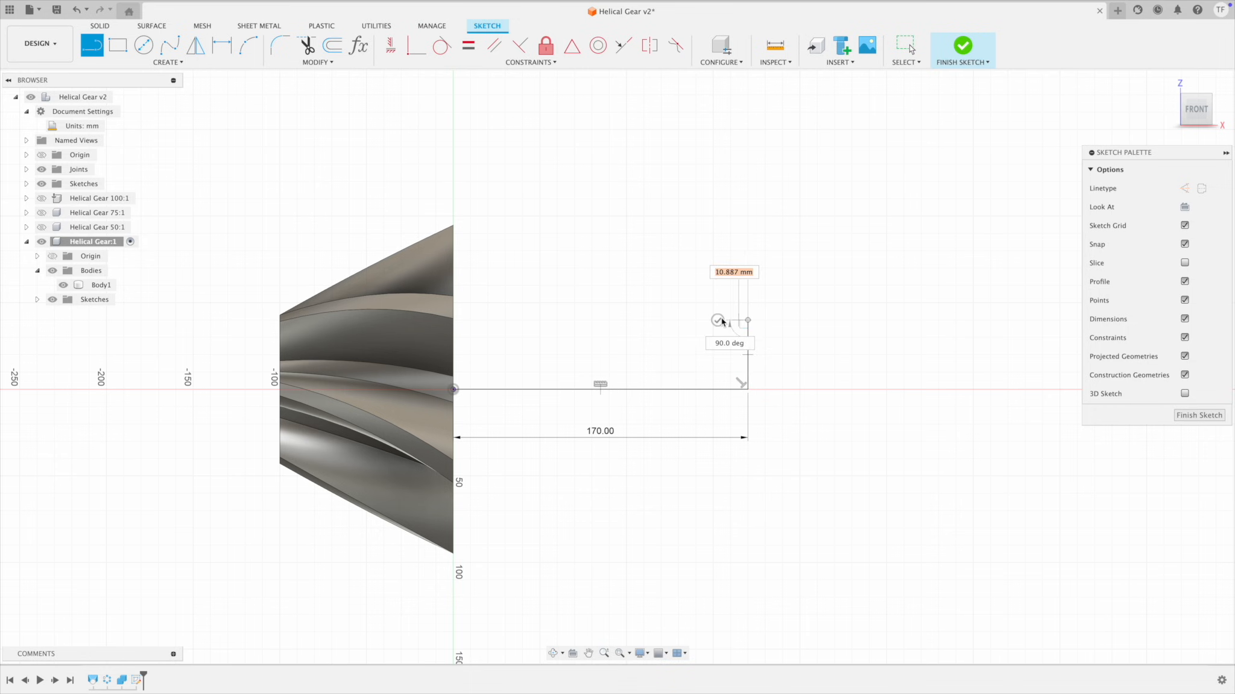
click(688, 320)
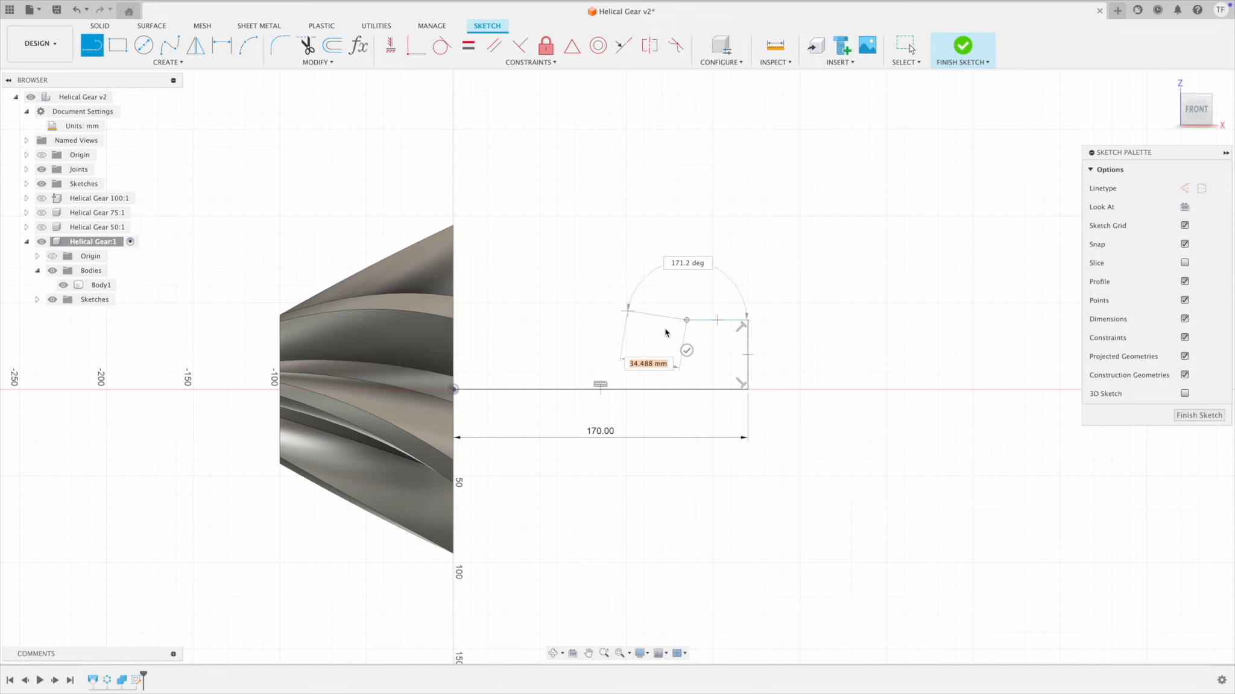
key(Escape)
mouse_move(833, 436)
middle_down()
mouse_move(775, 444)
mouse_move(812, 475)
middle_up()
scroll(775, 451, up, 3)
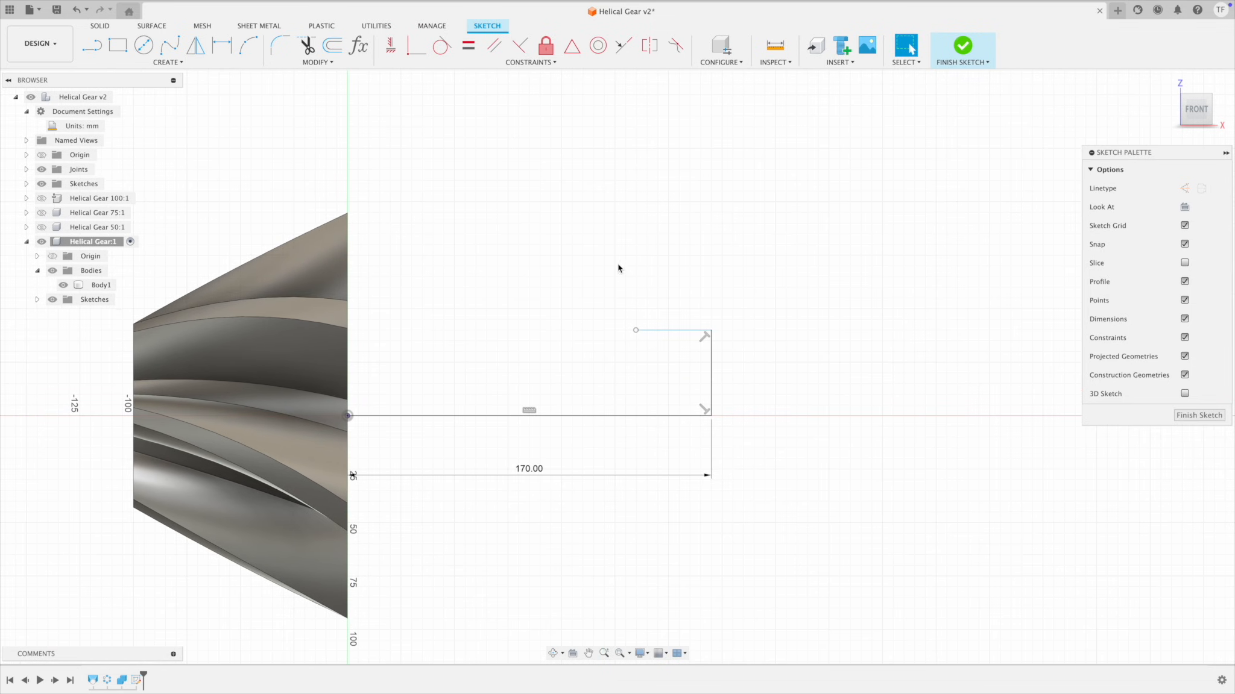
key(Escape)
Step: Dimension the upper horizontal line from the axis as a 60 mm diameter and move the 170 mm dimension farther below the profile
key(d)
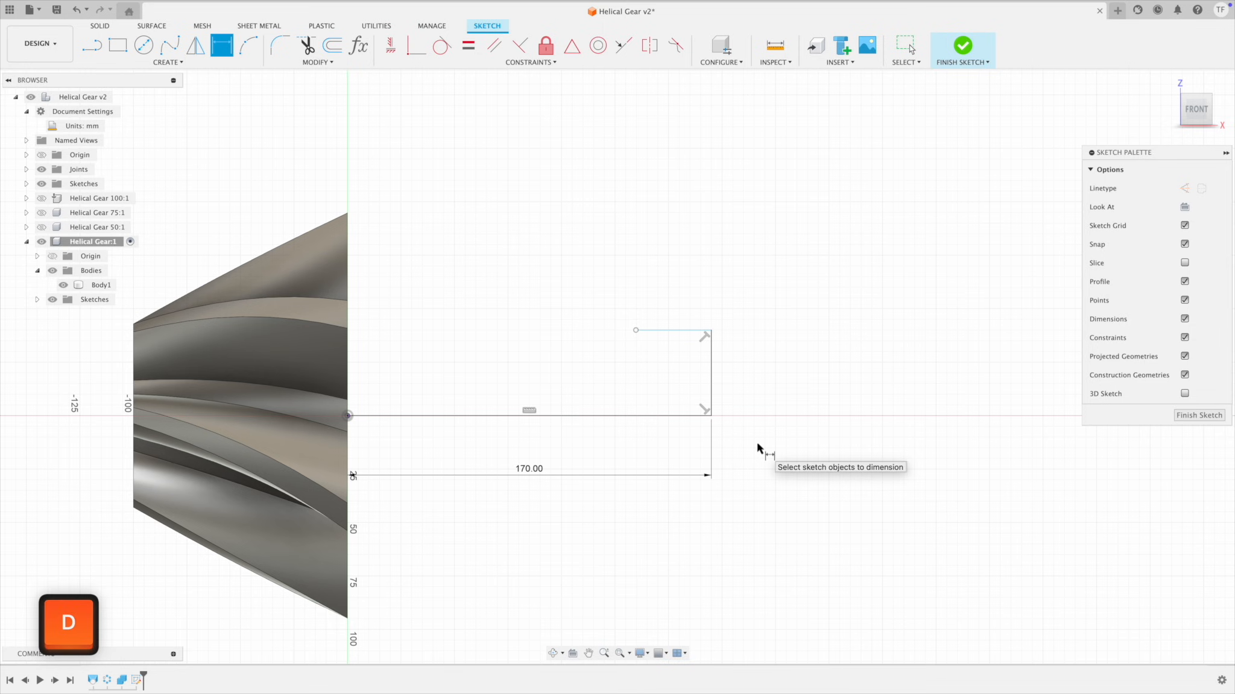
click(689, 417)
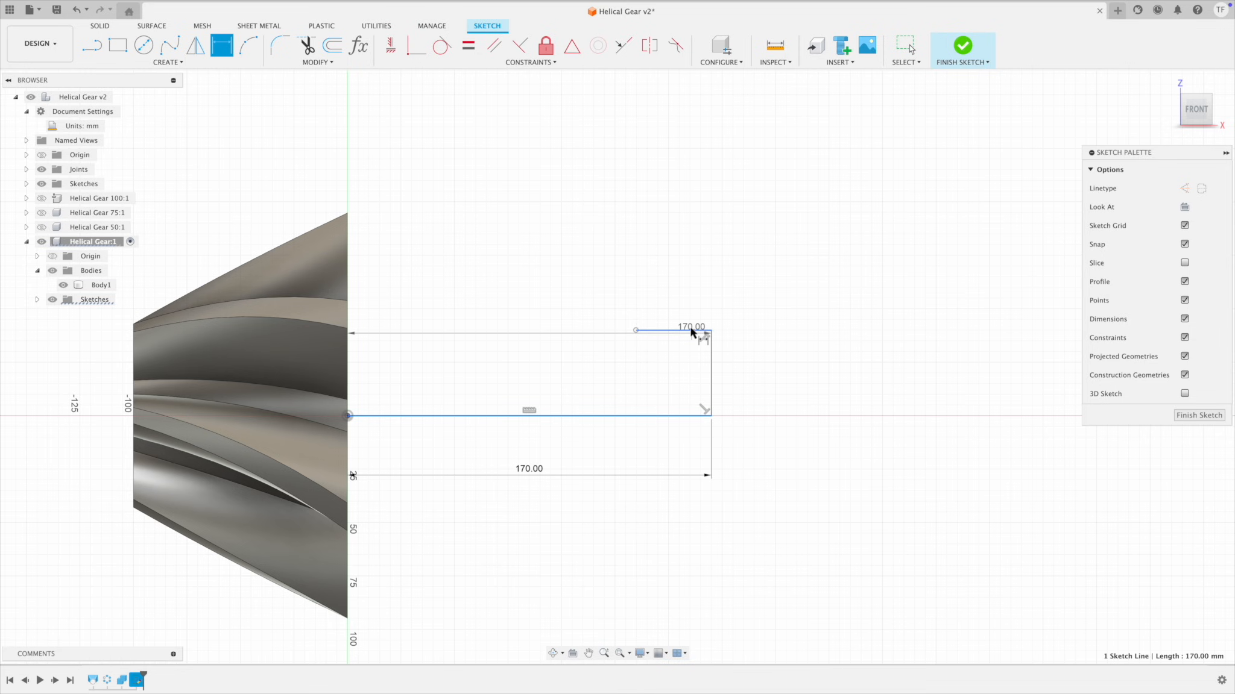
click(694, 331)
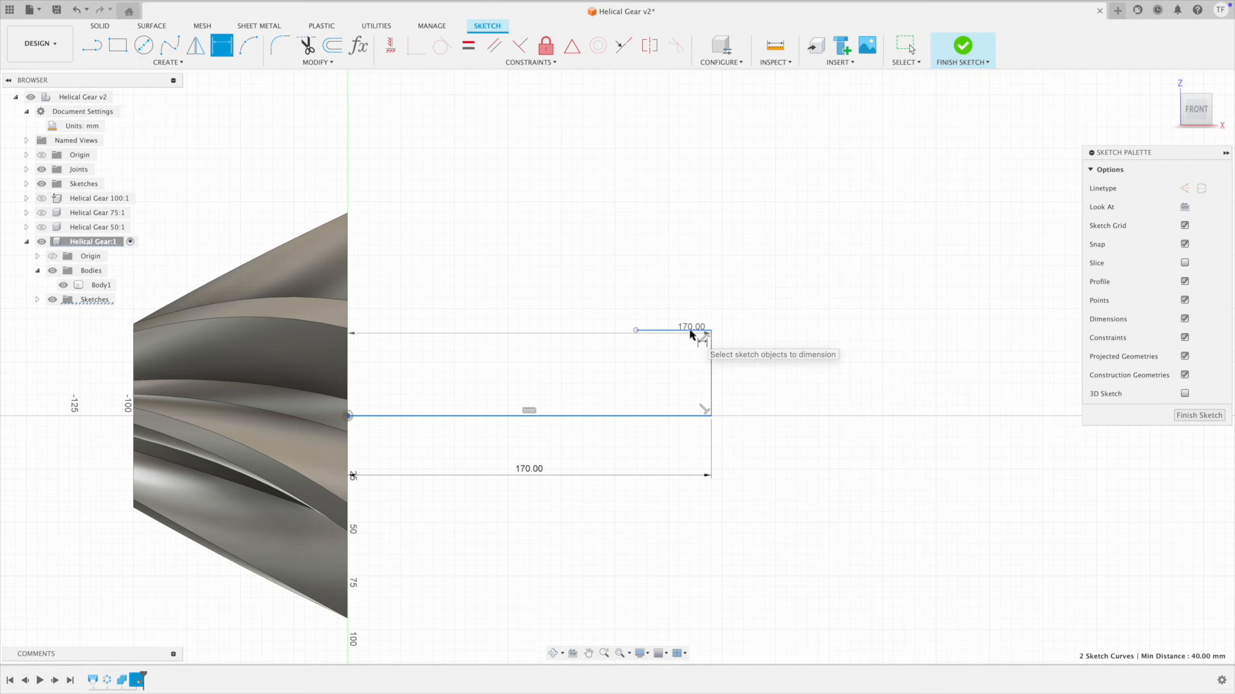
right_click(769, 370)
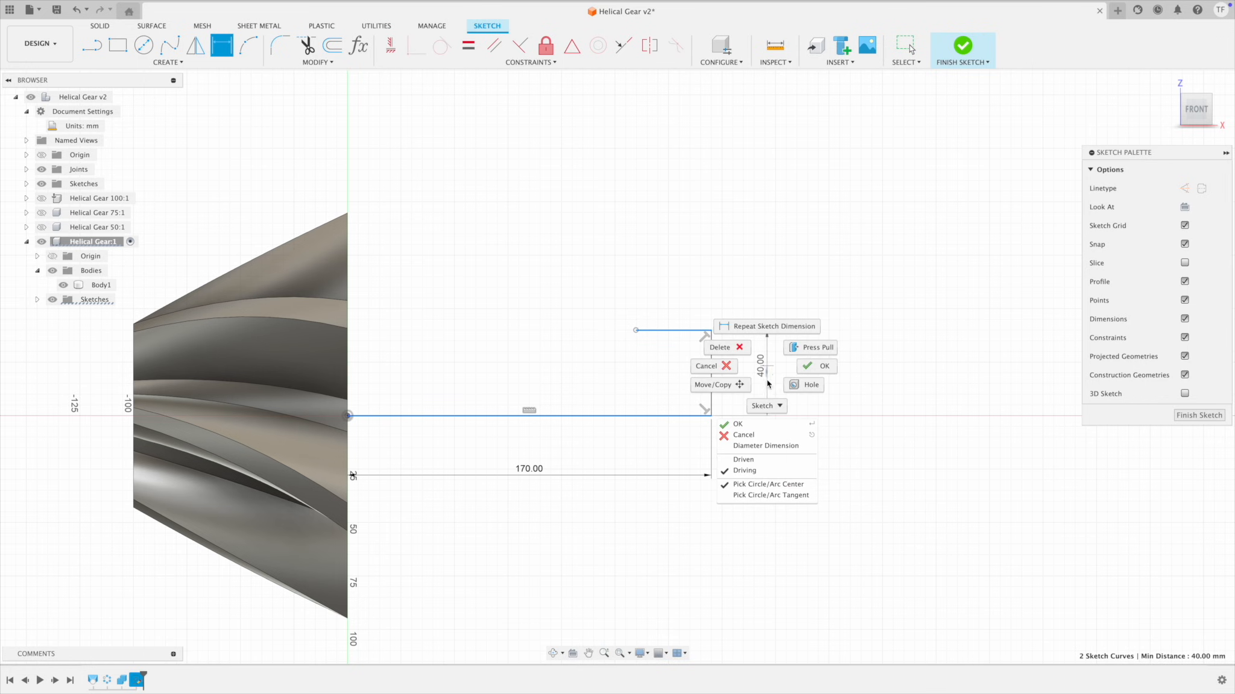
click(777, 446)
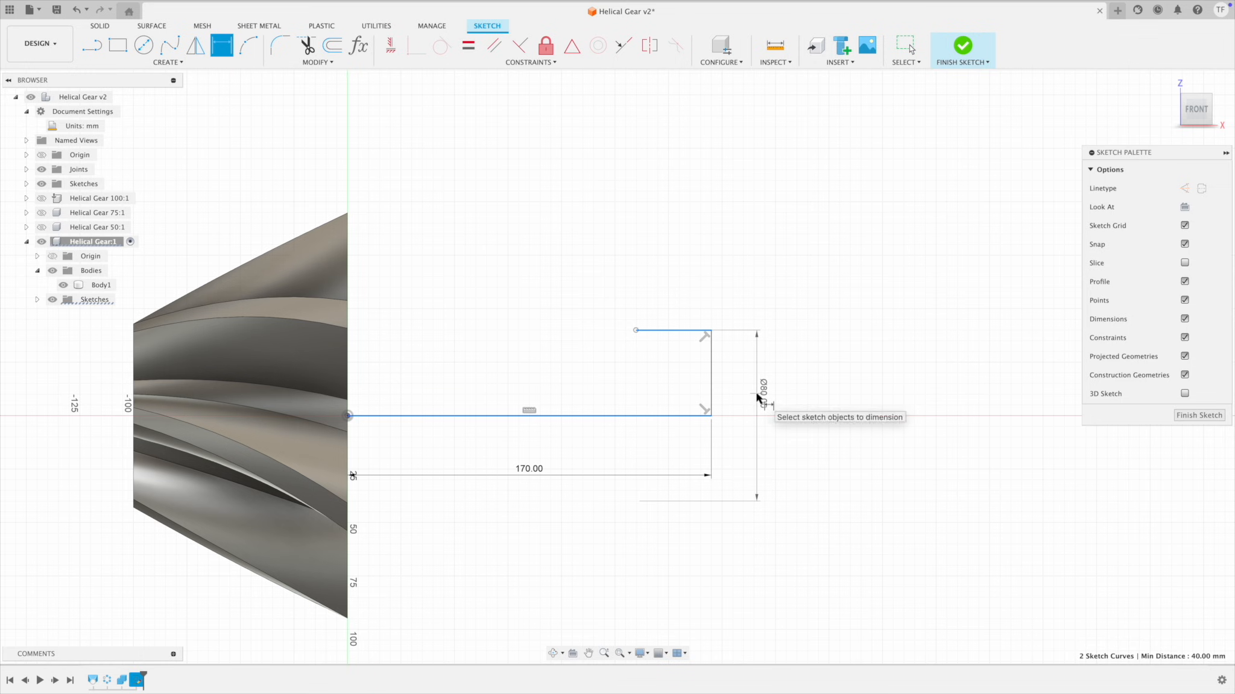
click(757, 394)
text(60)
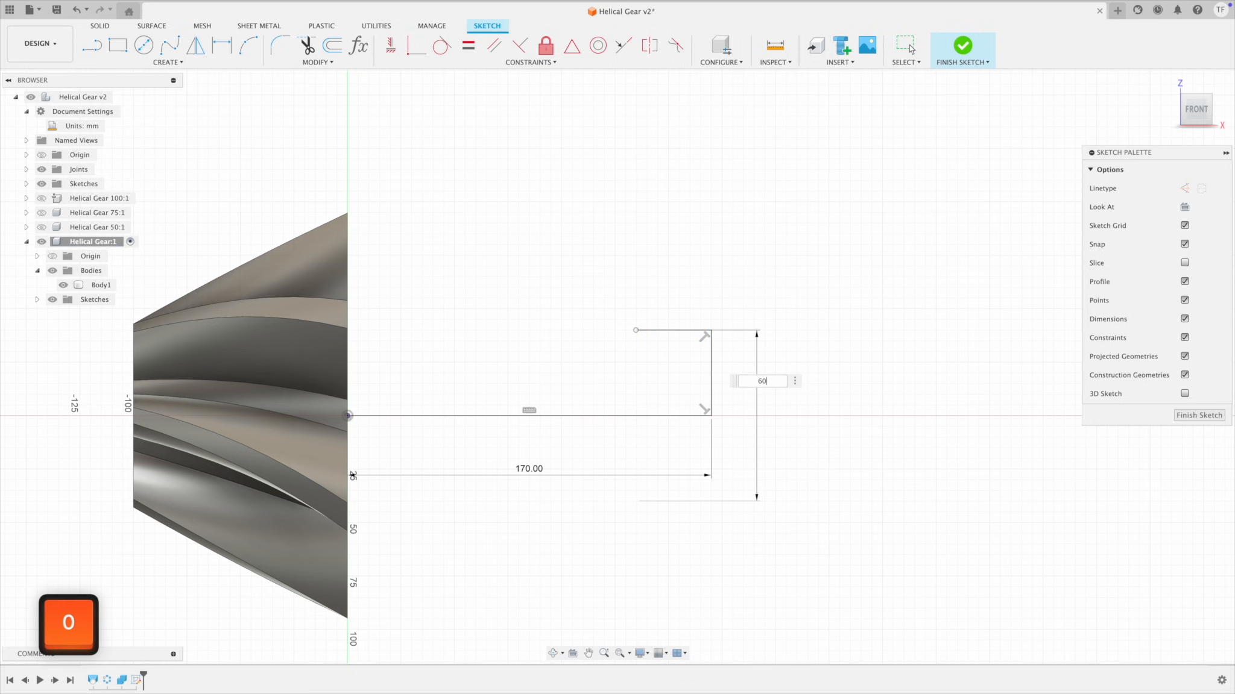
key(Return)
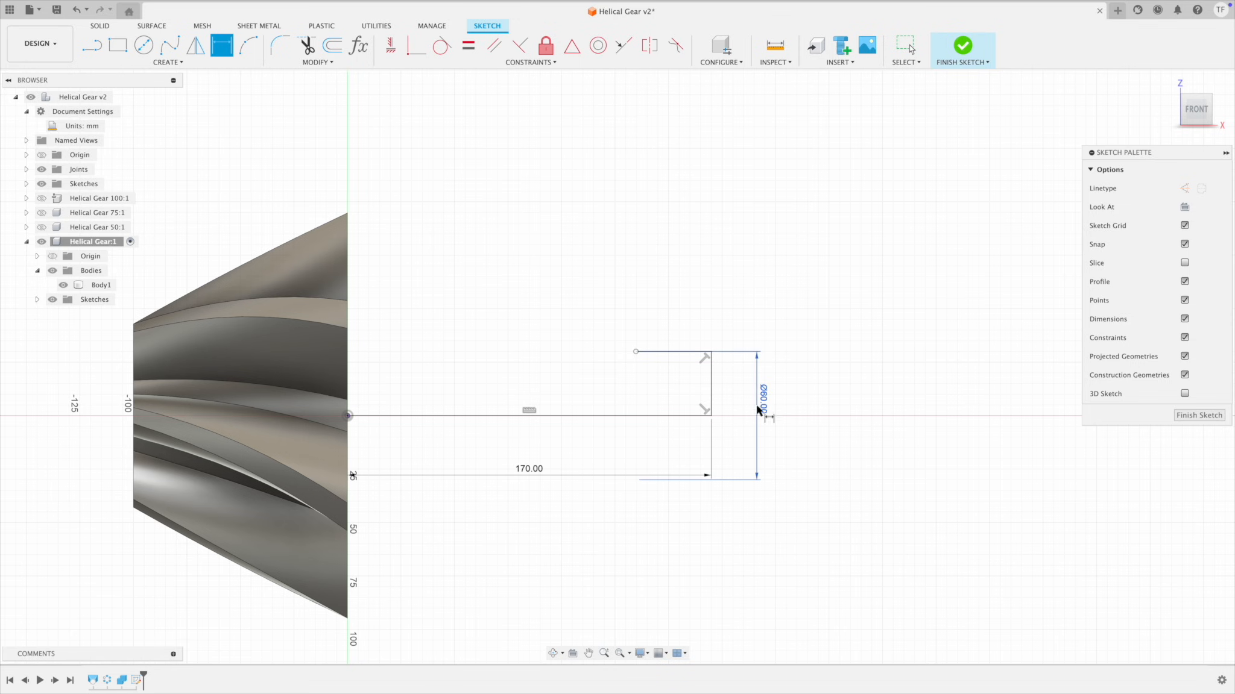
key(Escape)
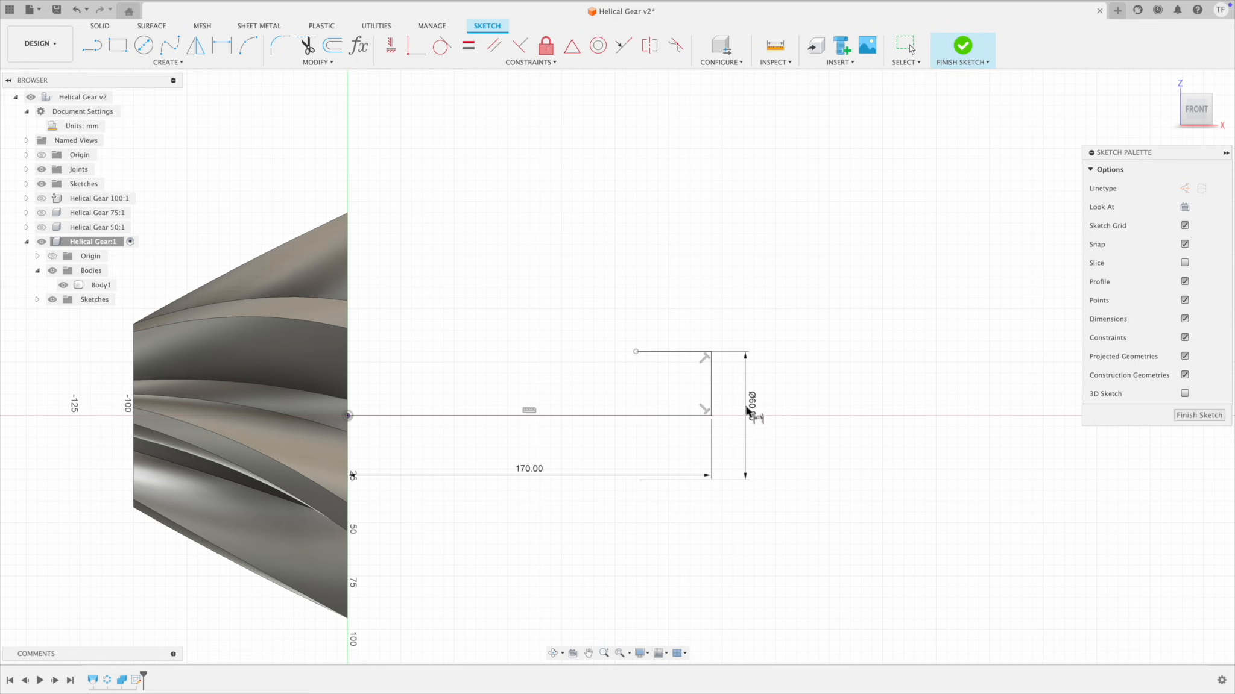
click(538, 586)
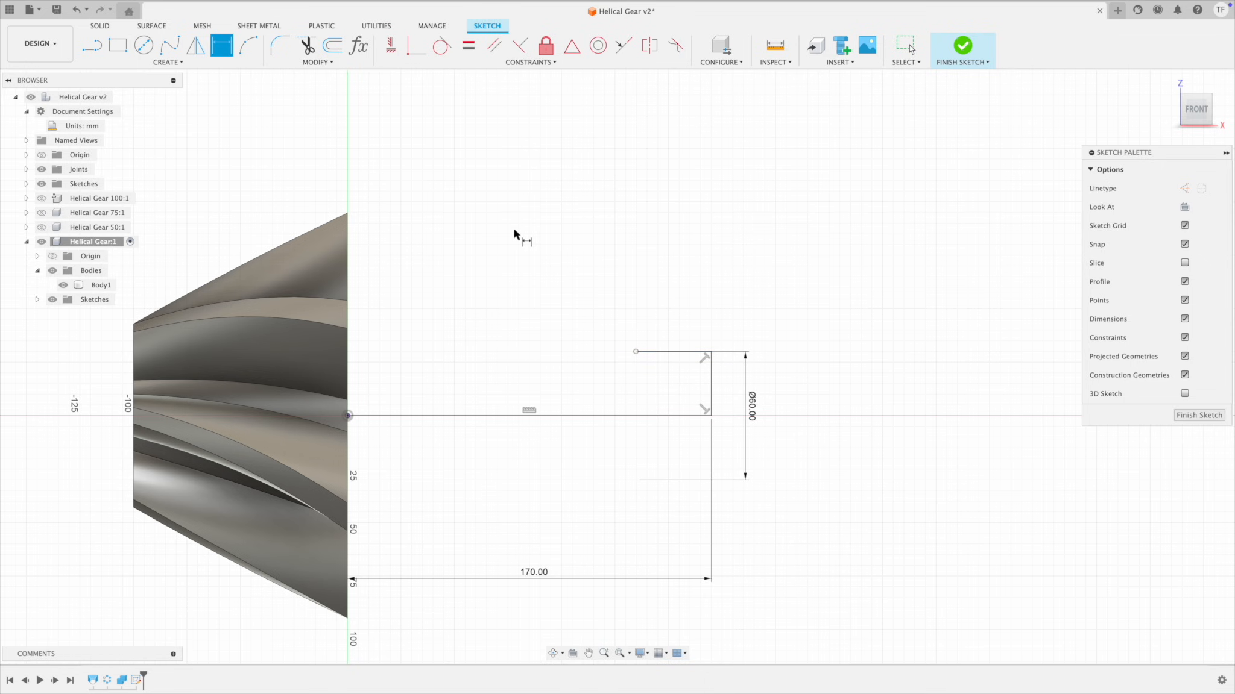
Step: Dimension the length of the upper horizontal line at the profile's far end to 30 mm
key(Escape)
key(d)
click(694, 351)
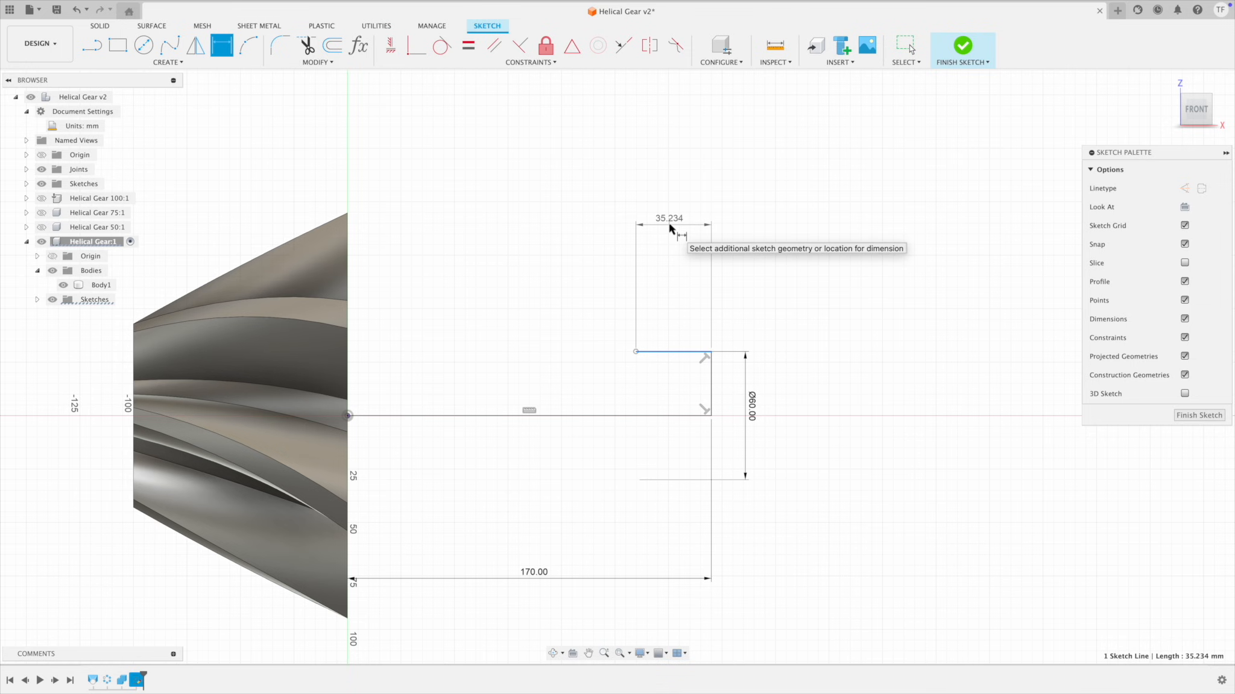
click(669, 227)
text(30)
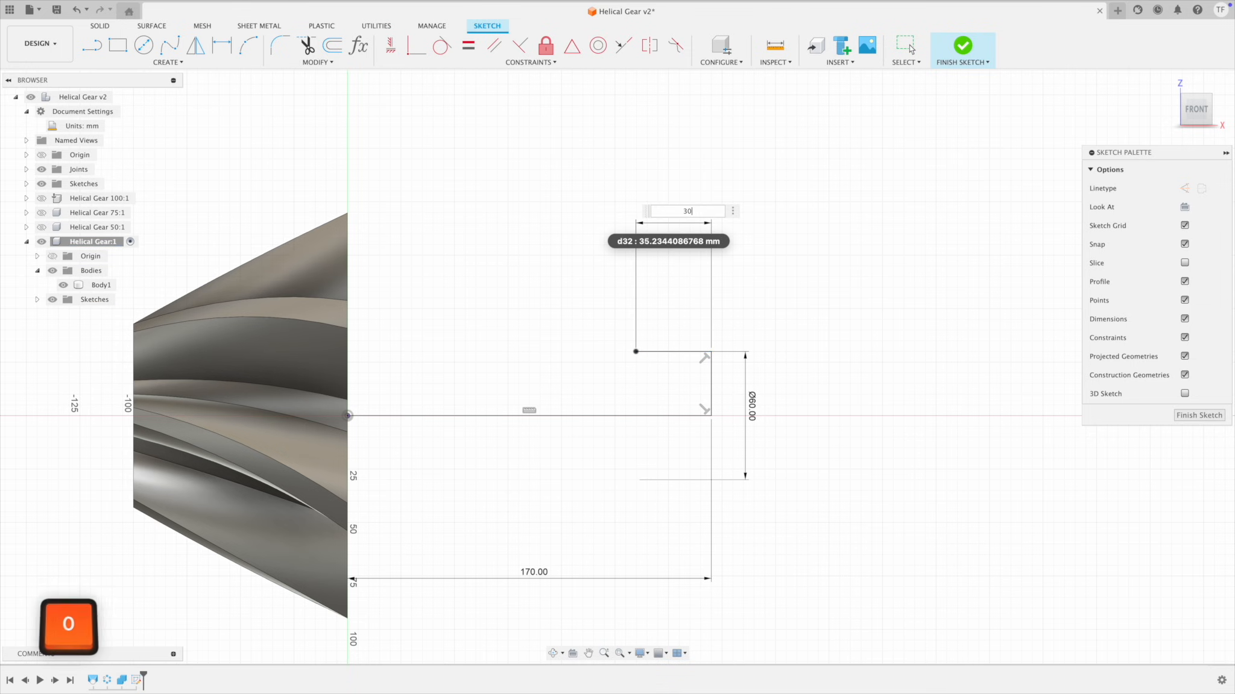
key(Return)
key(Escape)
Step: From the 30 mm line's free end, draw a vertical step up to about 42 mm above the axis and a horizontal line toward the gear
click(91, 45)
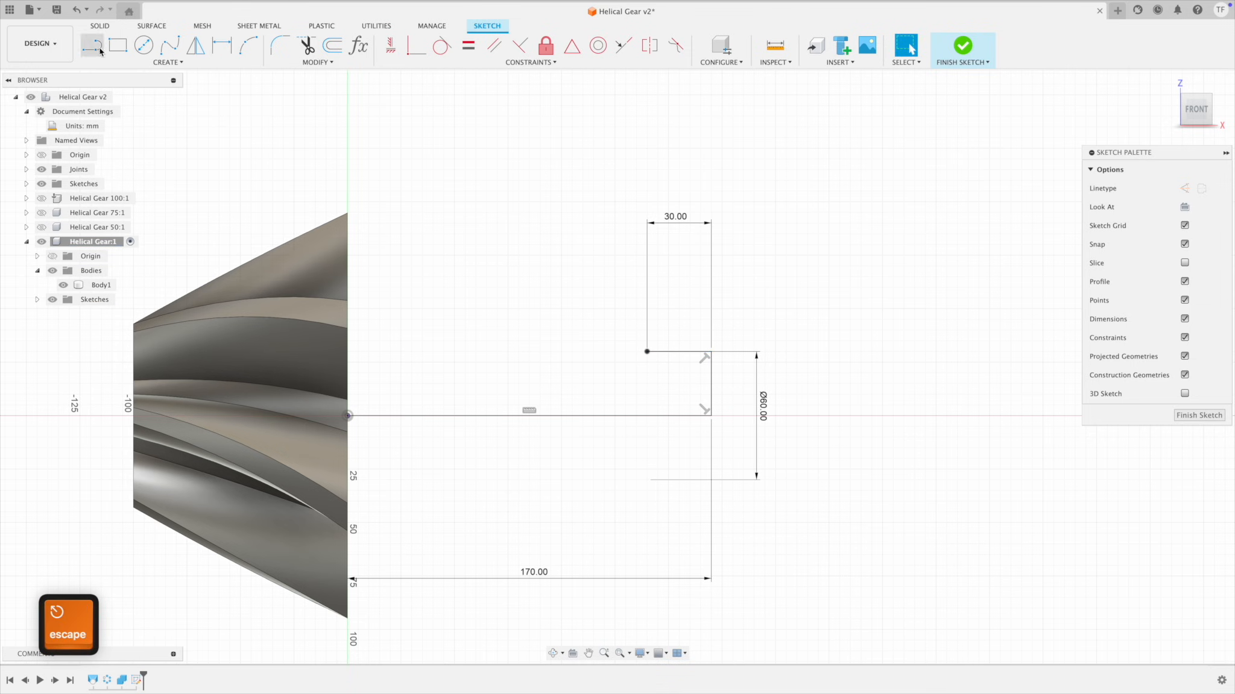
click(646, 326)
click(566, 328)
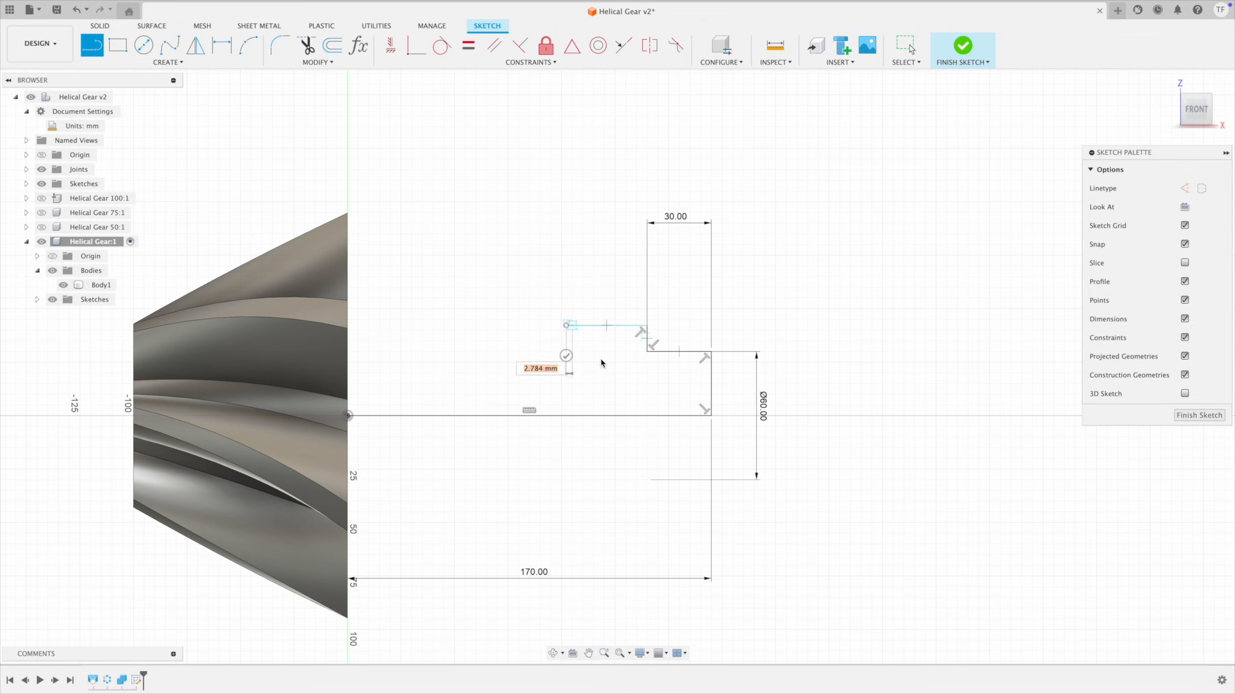
key(Escape)
Step: Dimension the raised horizontal line from the axis as an 82 mm diameter
key(d)
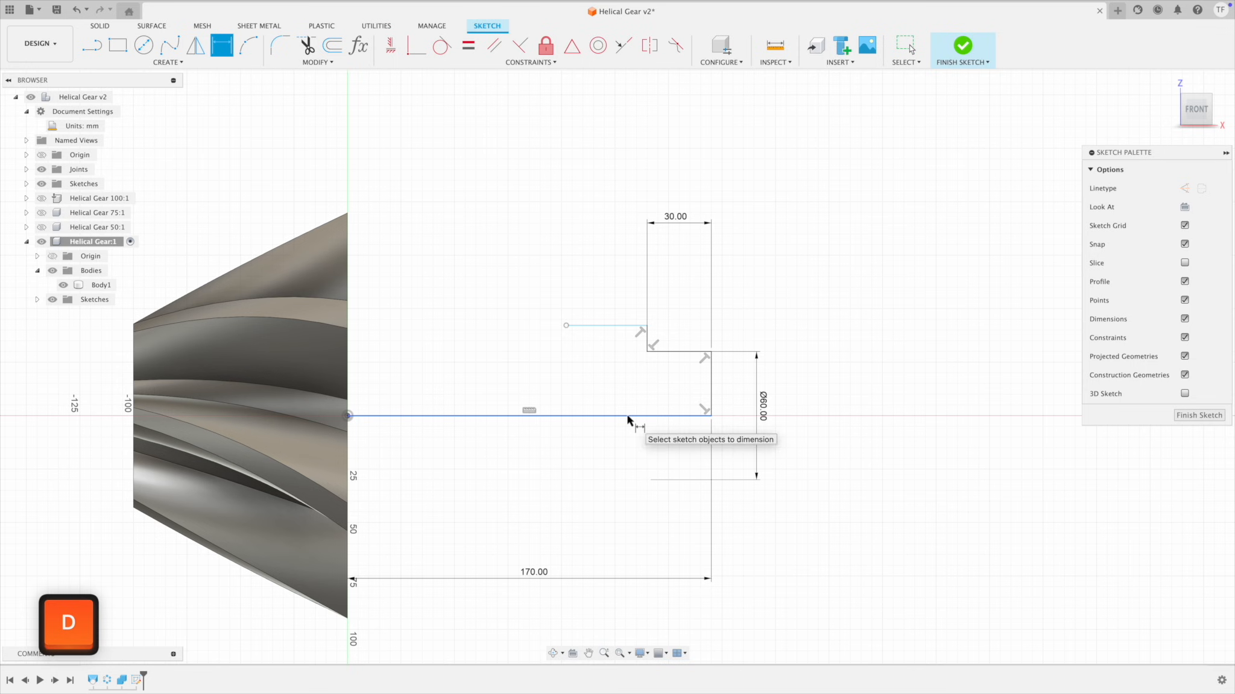
click(634, 416)
click(621, 326)
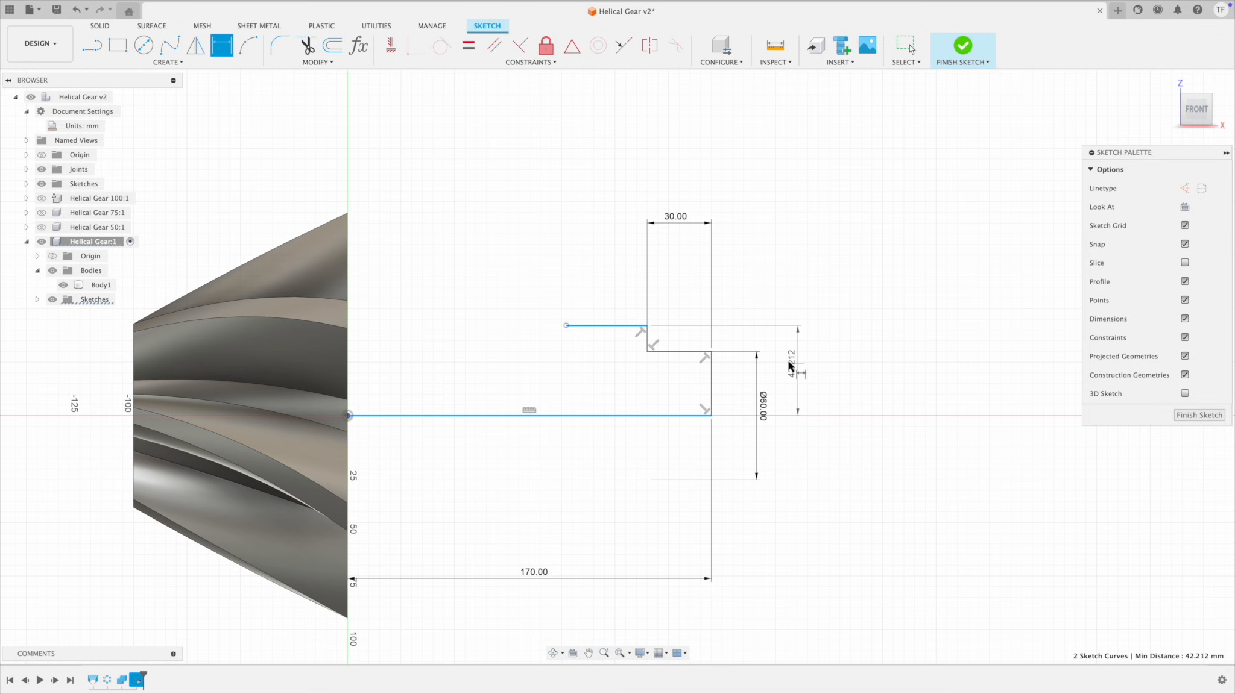
right_click(790, 366)
click(784, 402)
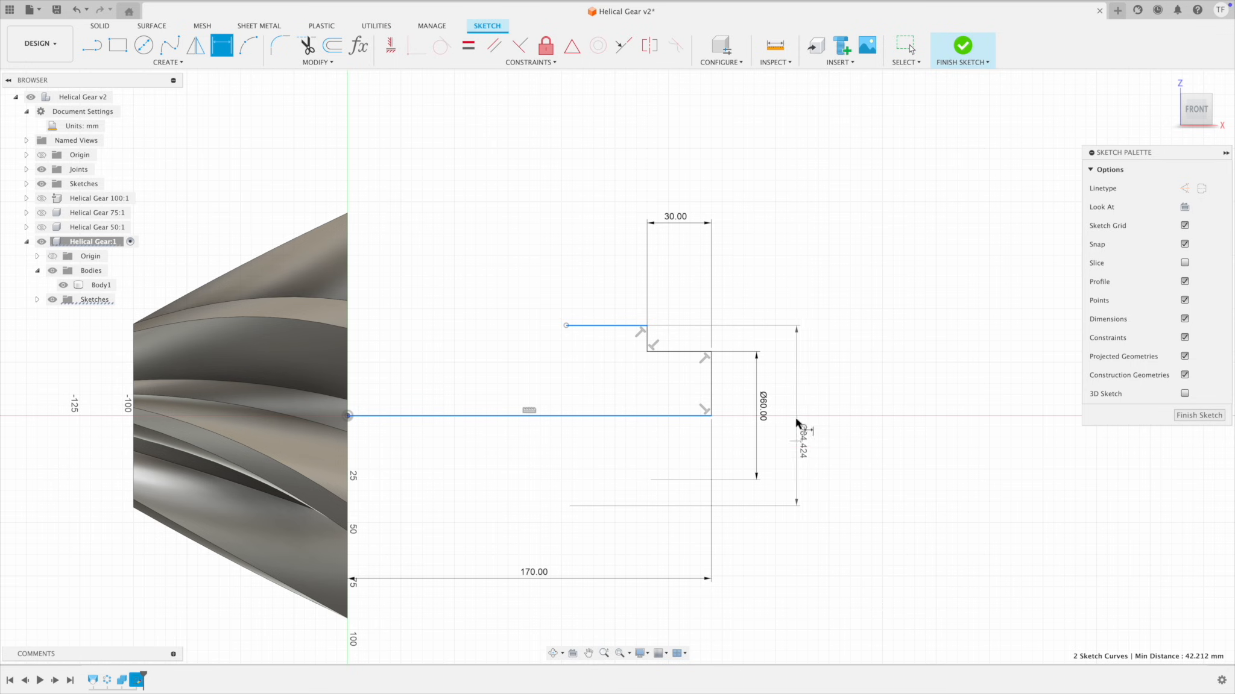
click(794, 374)
text(82)
key(Return)
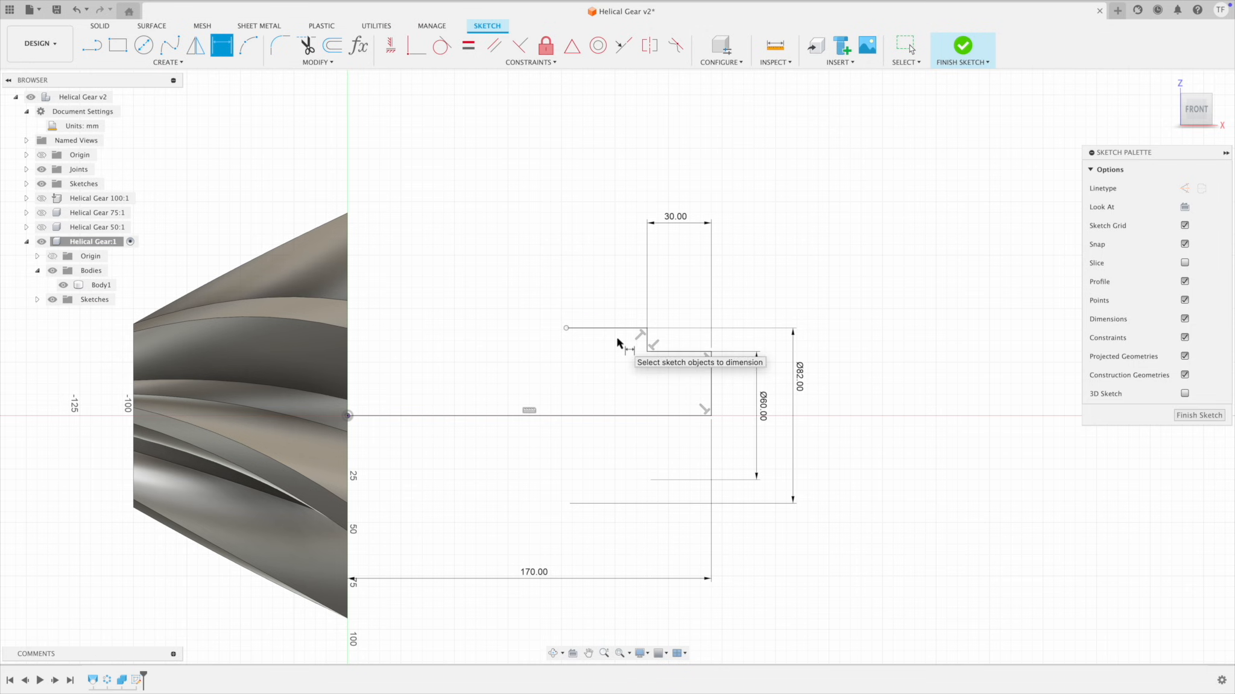
key(l)
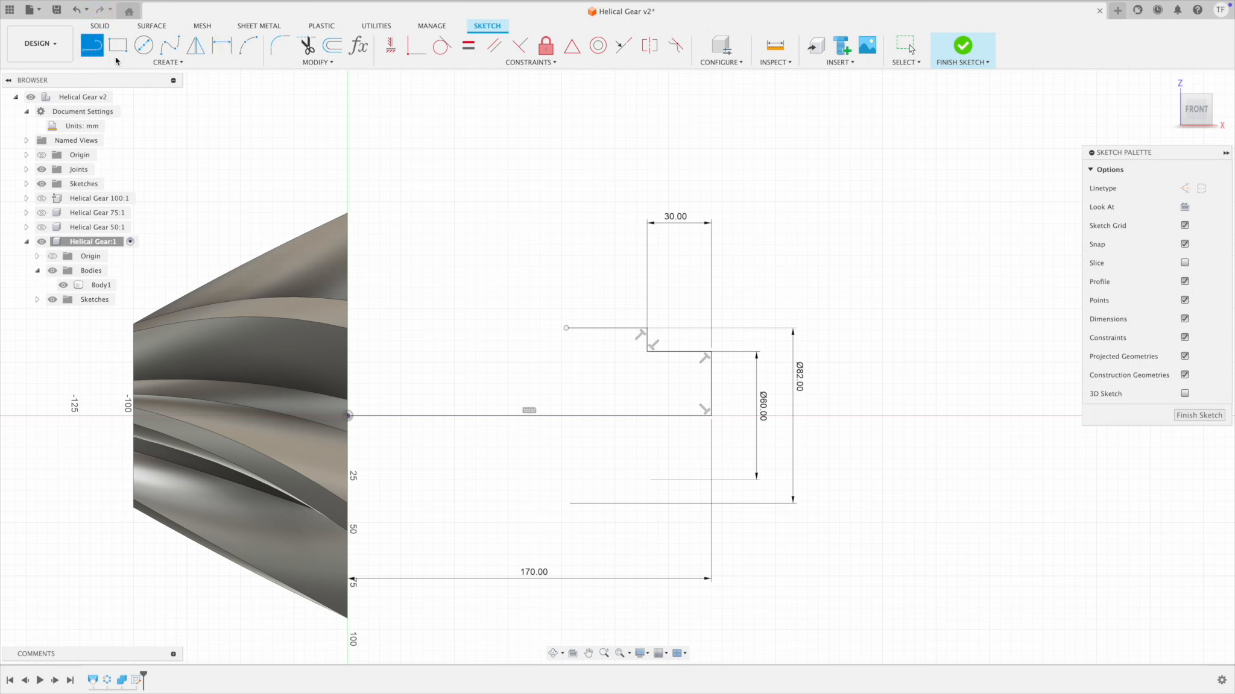
click(567, 329)
key(Escape)
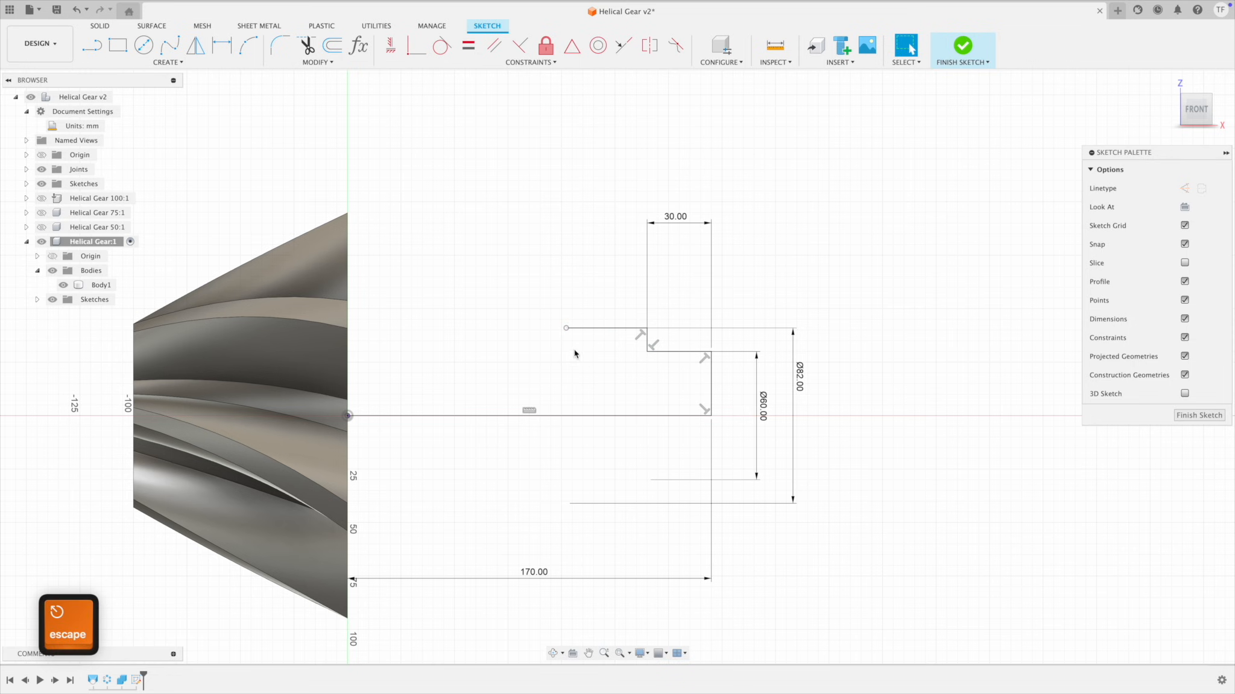
Step: Continue the profile from the raised line's free end with a step down to the 60 mm diameter level and two steps up, ending at the gear's large face
scroll(557, 345, up, 3)
key(l)
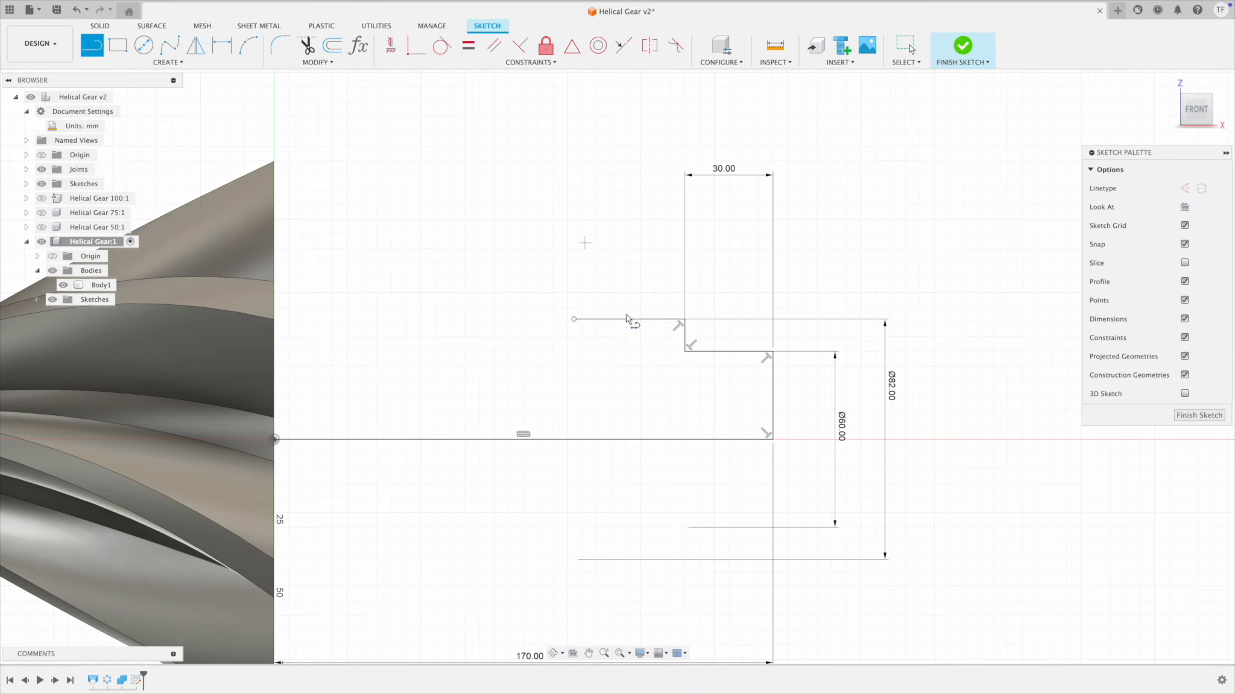
click(574, 320)
click(574, 351)
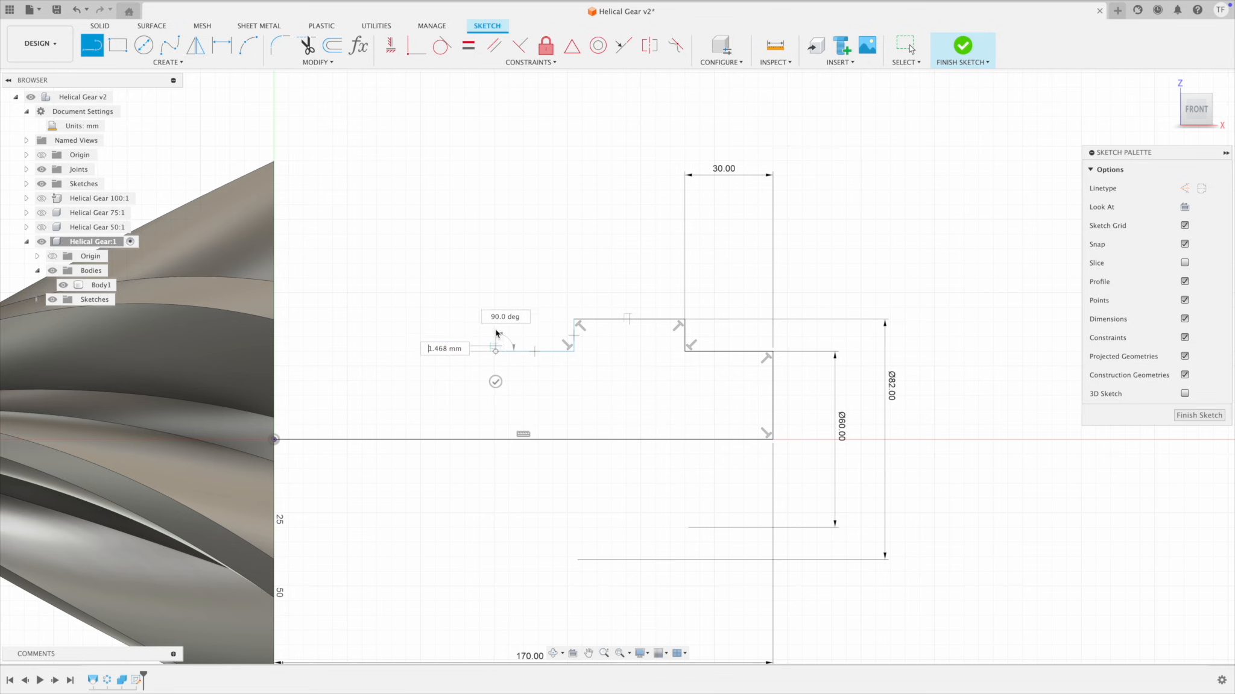
click(496, 352)
click(495, 292)
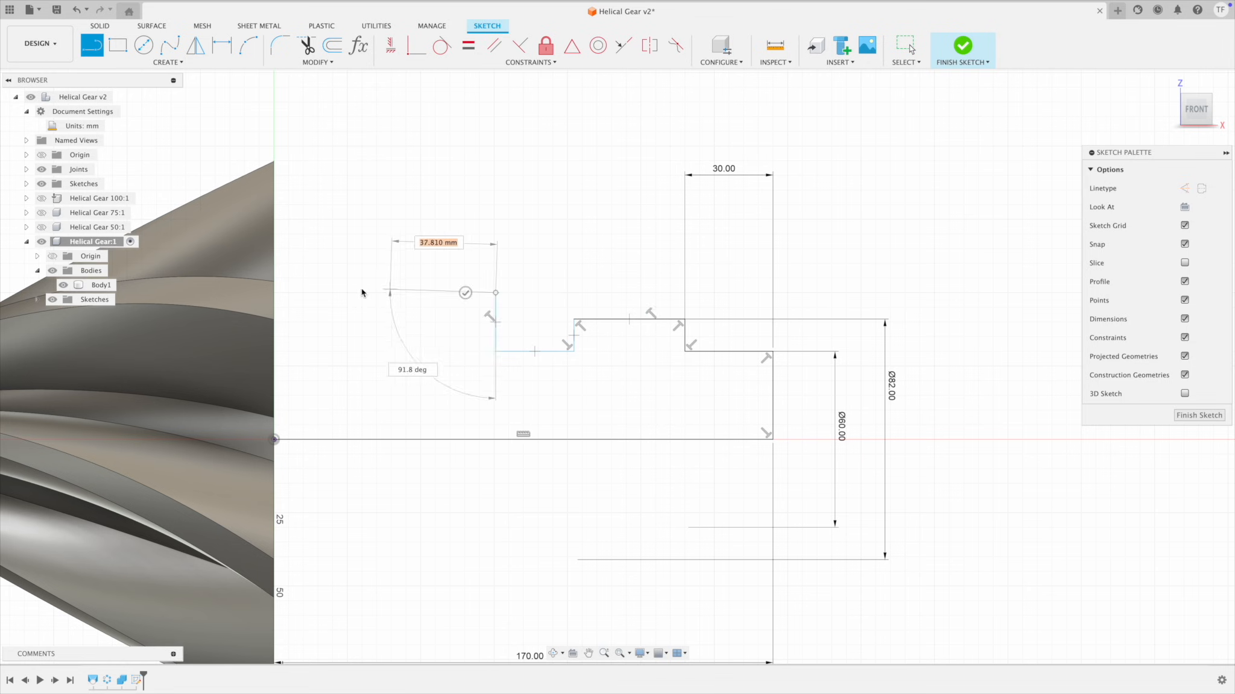
click(317, 292)
click(318, 271)
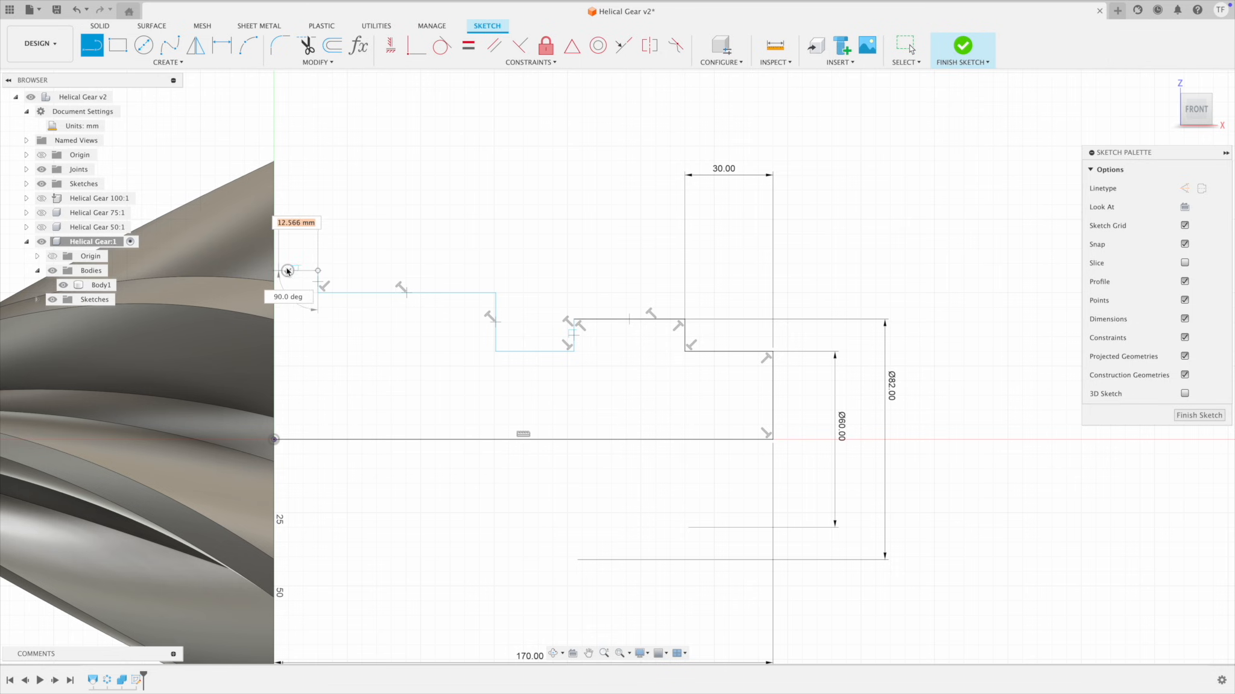
click(273, 271)
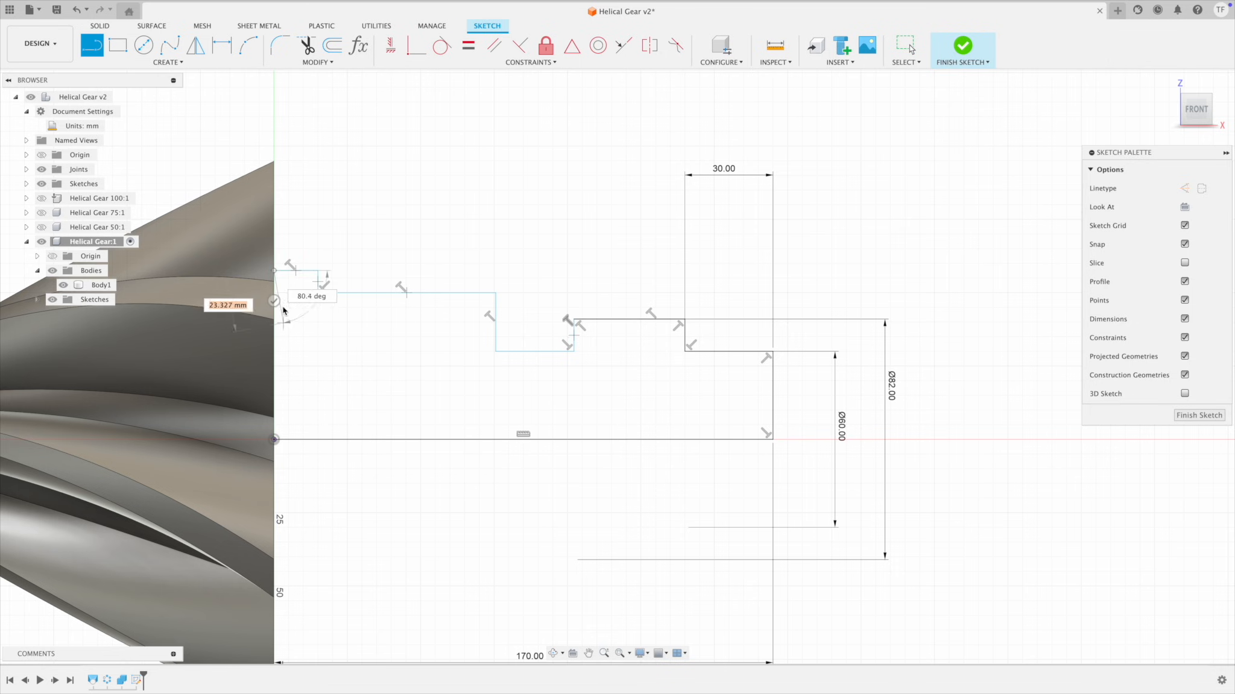
key(Escape)
Step: Pull the profile's open end about 2.4 mm away from the gear's large face
drag(275, 272, 281, 271)
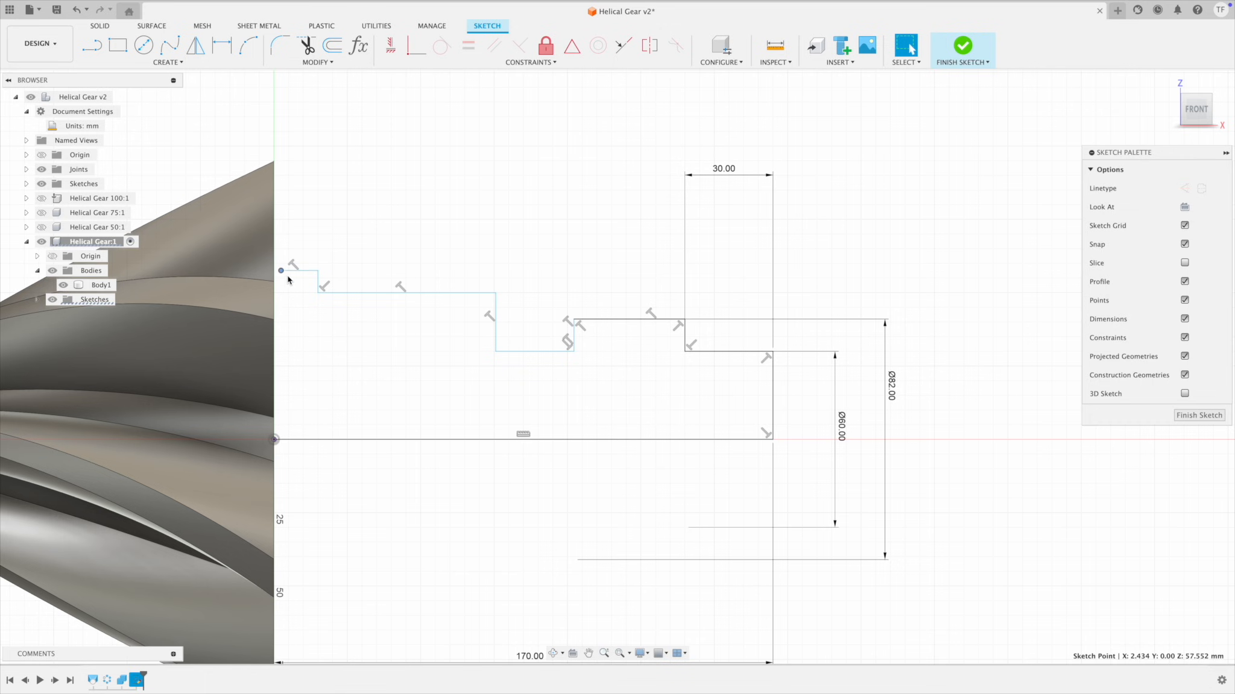
key(Escape)
click(282, 272)
click(353, 200)
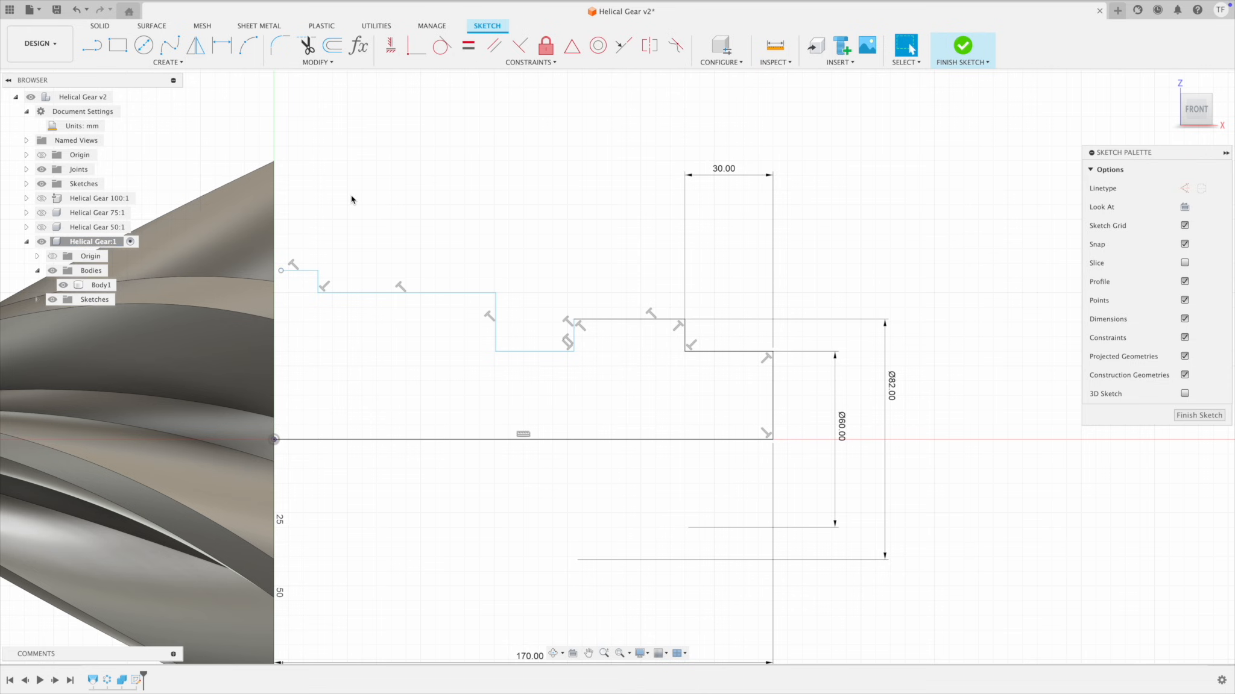
key(Escape)
Step: Align the profile's open end vertically above the origin with a Horizontal/Vertical constraint
click(390, 47)
click(281, 272)
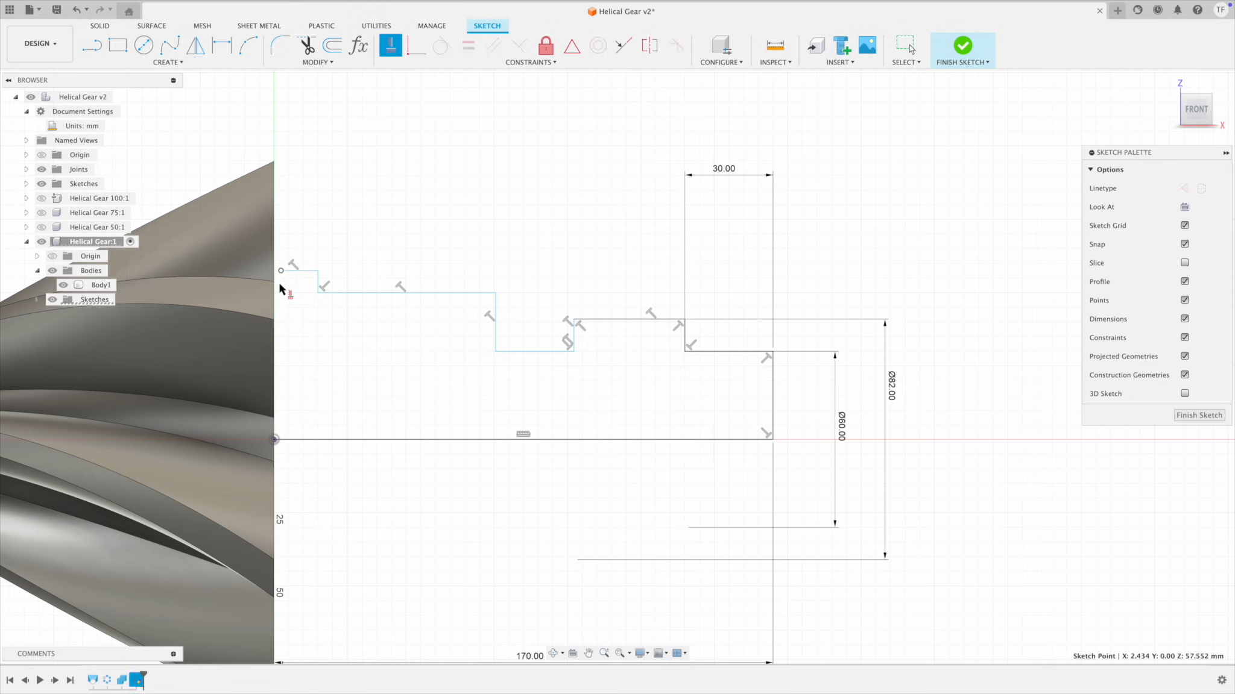
click(274, 440)
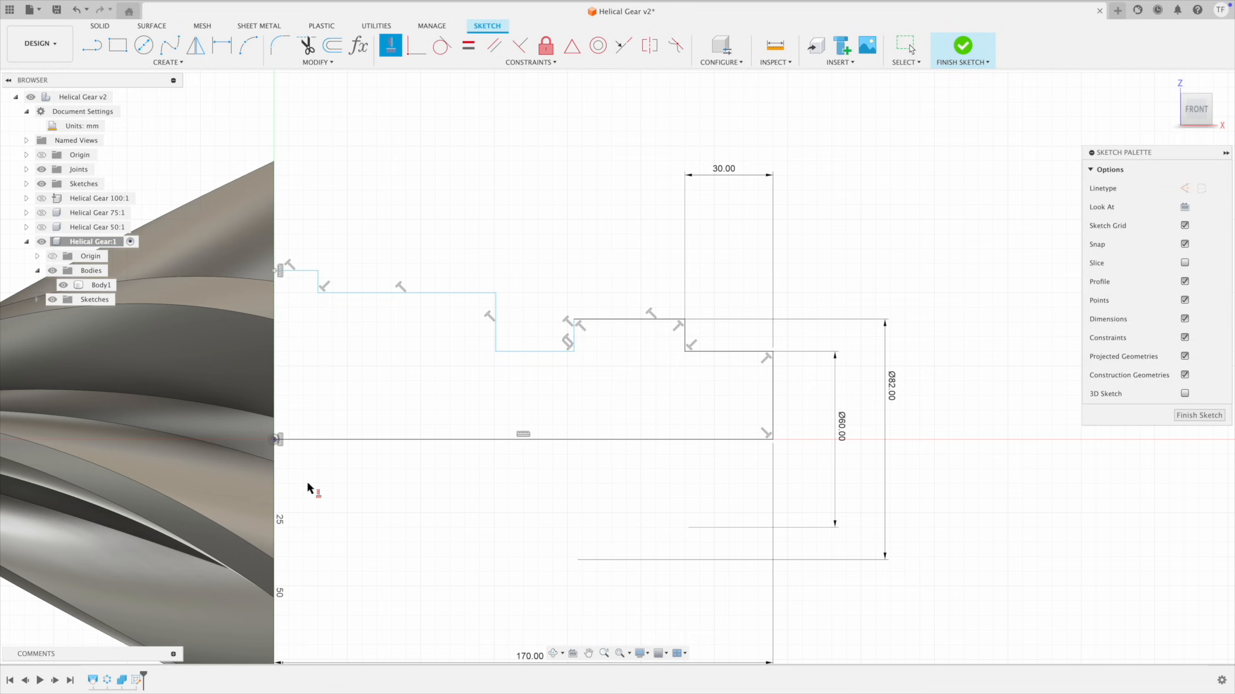
Step: Close the profile with a vertical line from its open end down to the origin
key(l)
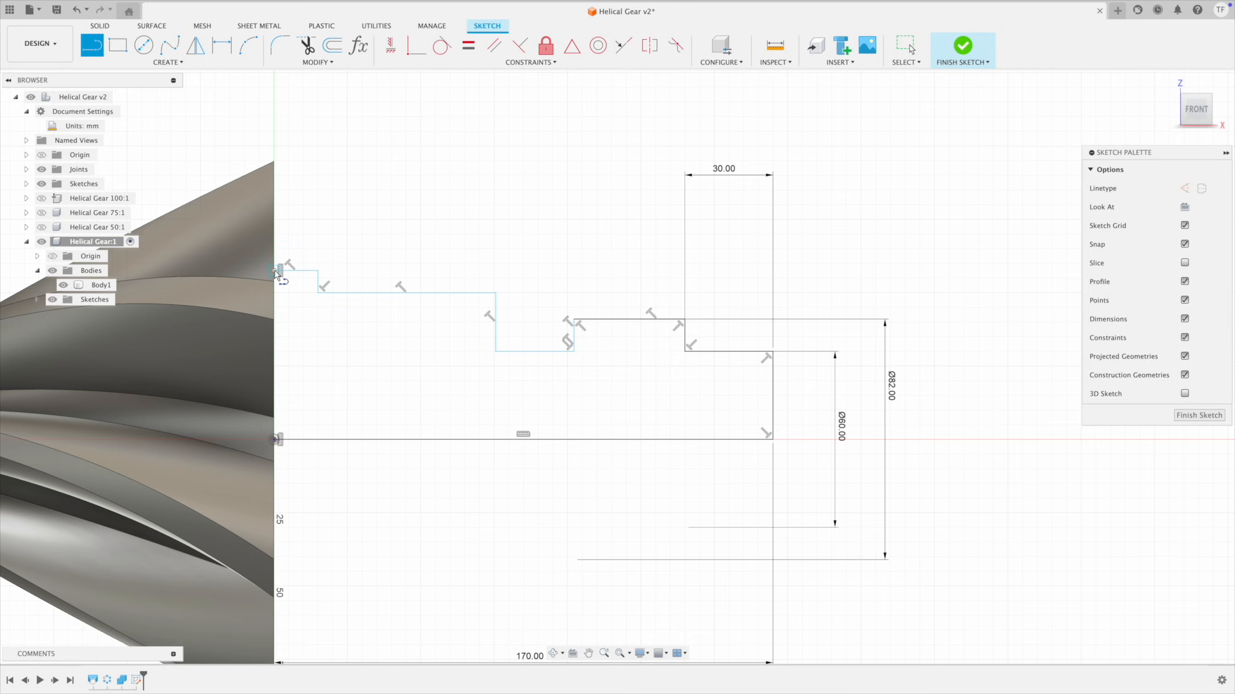
click(280, 272)
click(276, 440)
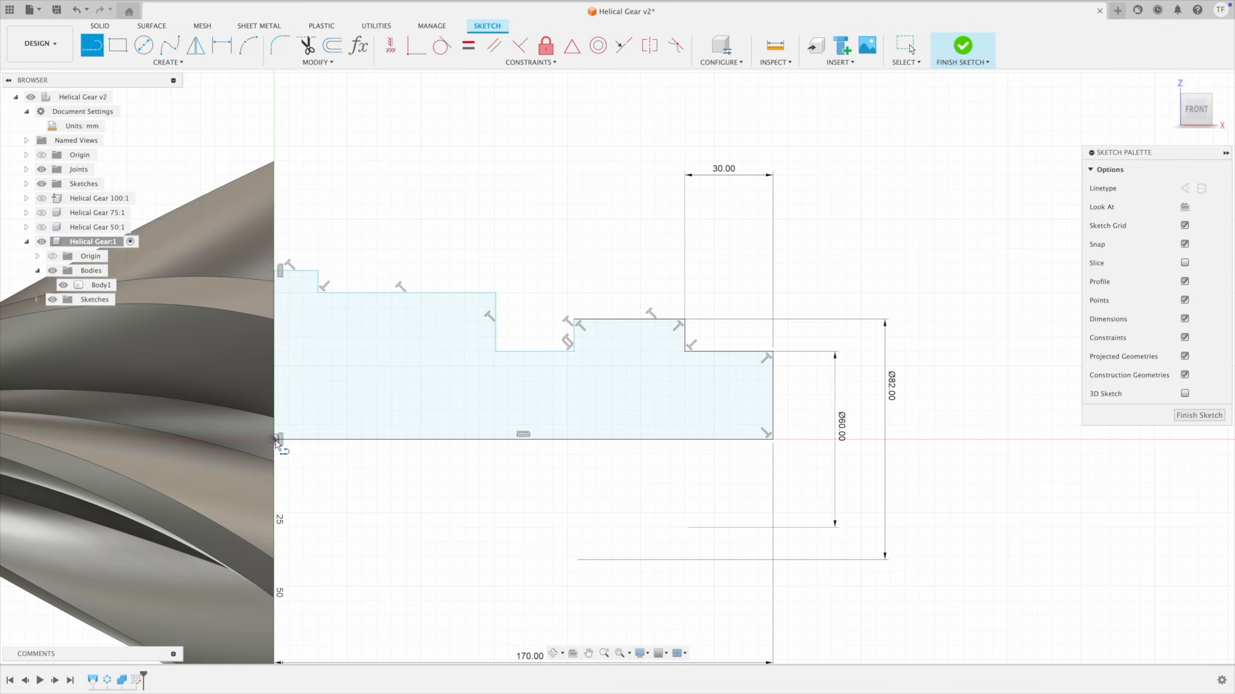
Step: Dimension the groove floor about the axis as a 65 mm diameter and tidy the placement of the diameter dimensions
scroll(483, 453, down, 2)
key(Escape)
scroll(862, 436, down, 1)
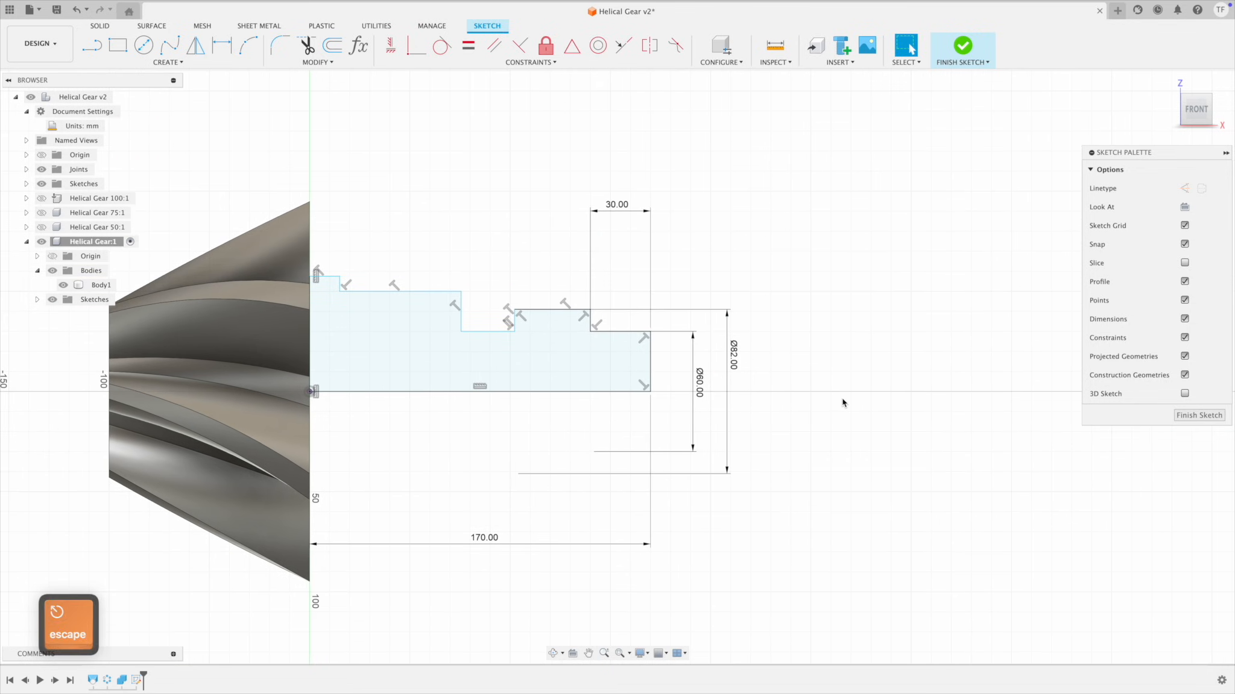
key(d)
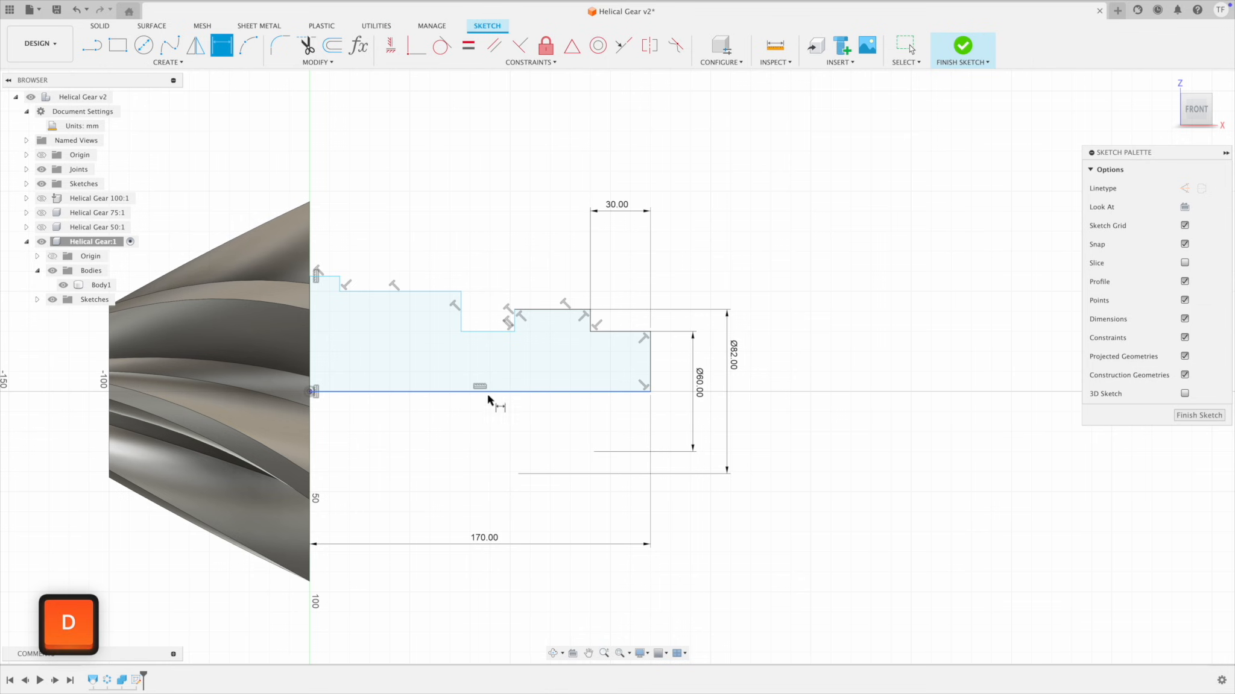
click(487, 391)
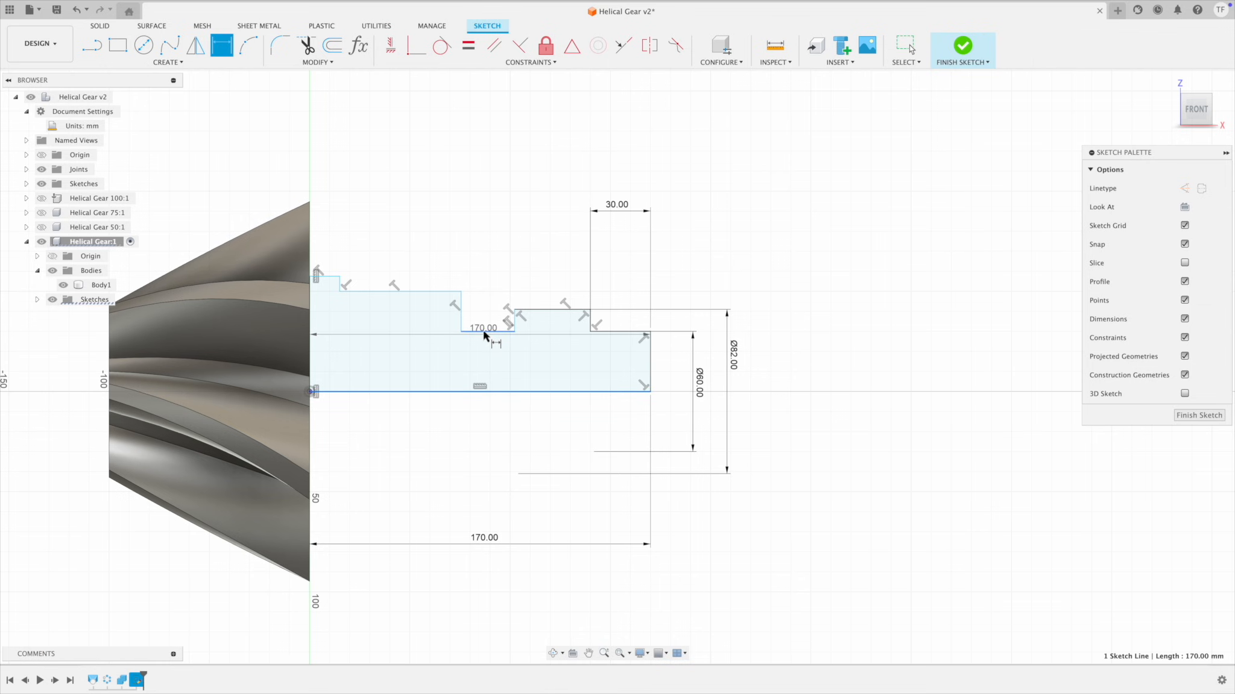
click(485, 332)
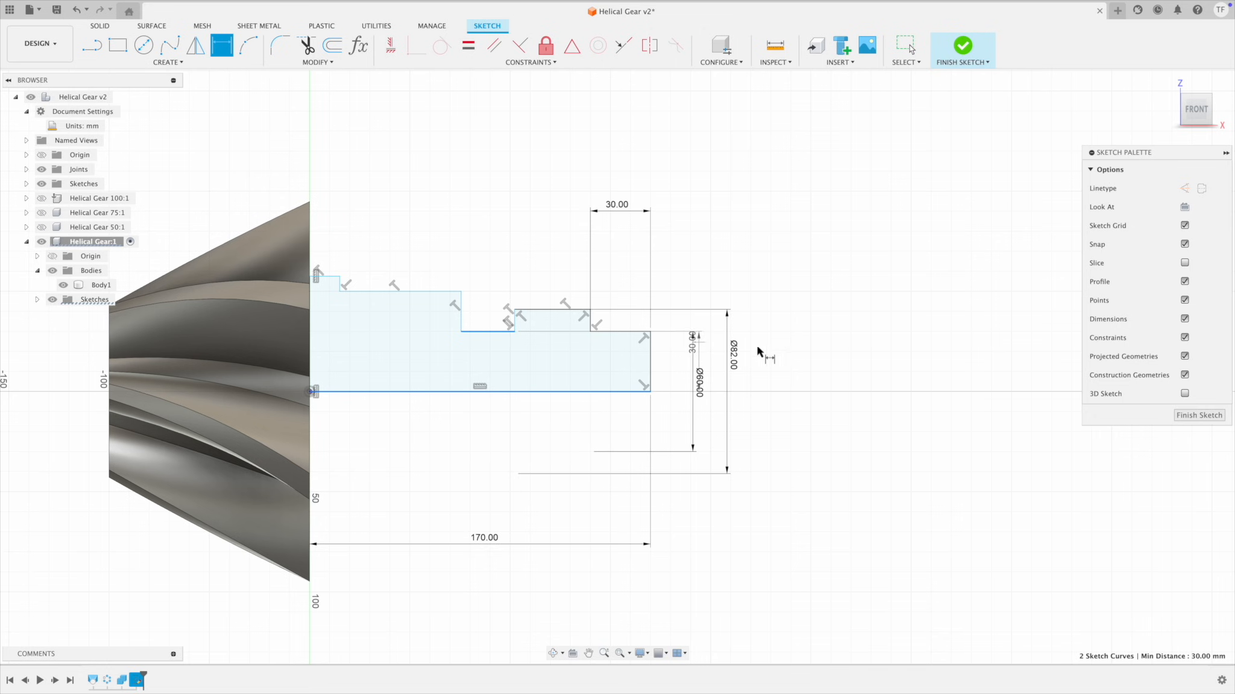
right_click(783, 355)
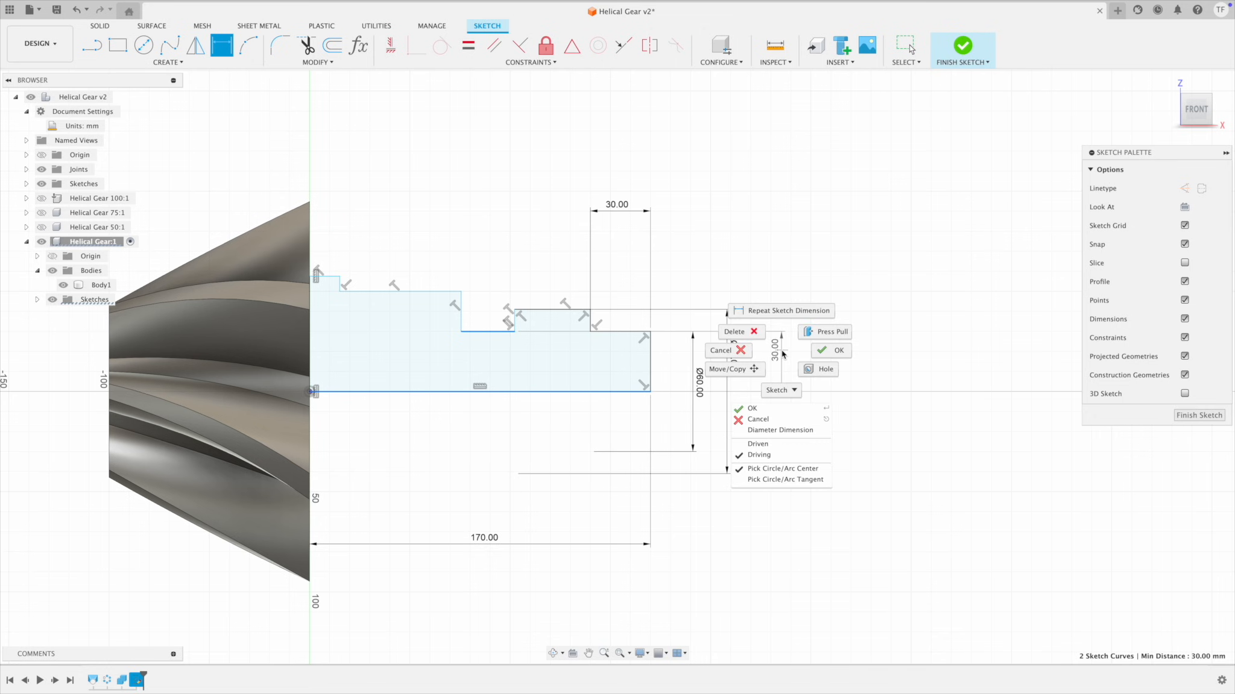
click(786, 431)
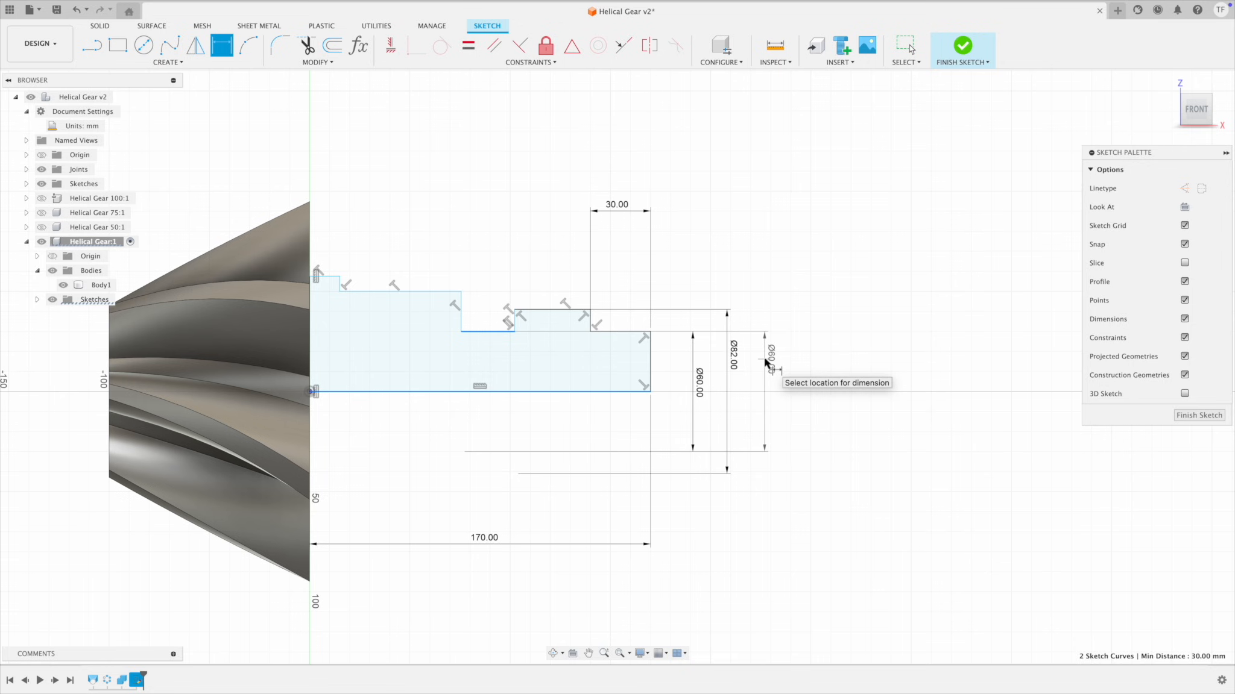
click(766, 362)
text(65)
key(Return)
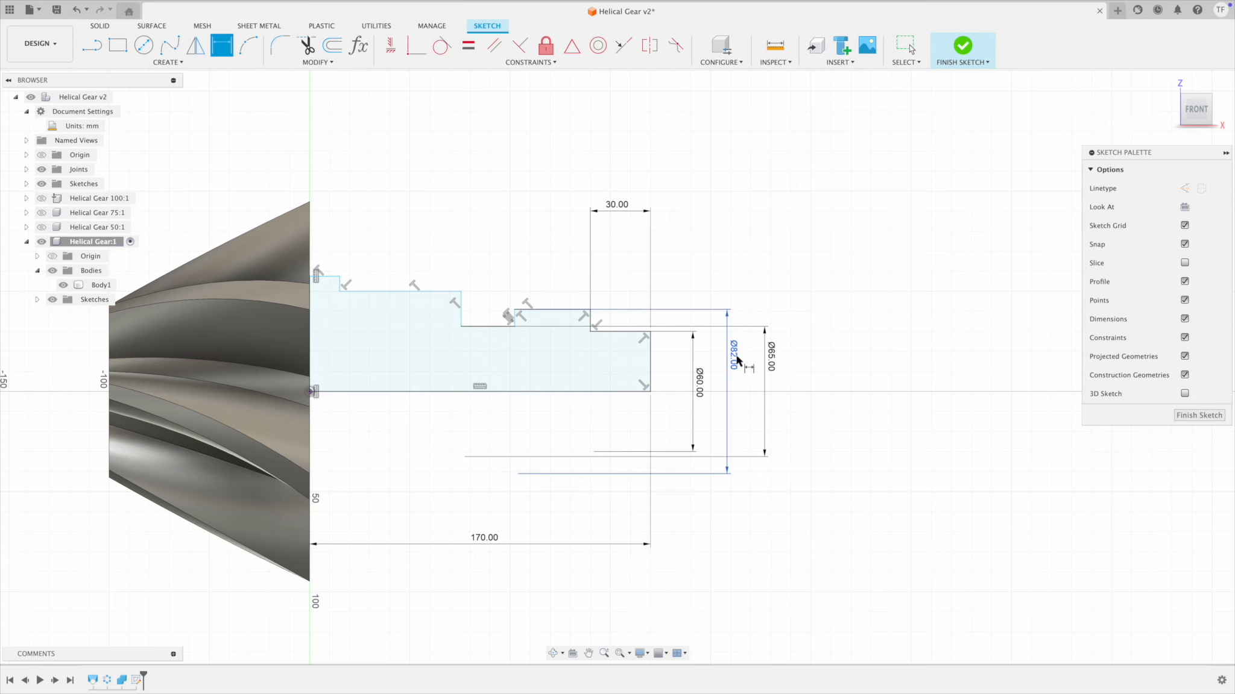
mouse_move(734, 357)
mouse_down()
mouse_move(797, 355)
mouse_move(725, 361)
mouse_move(804, 358)
mouse_move(749, 357)
mouse_up()
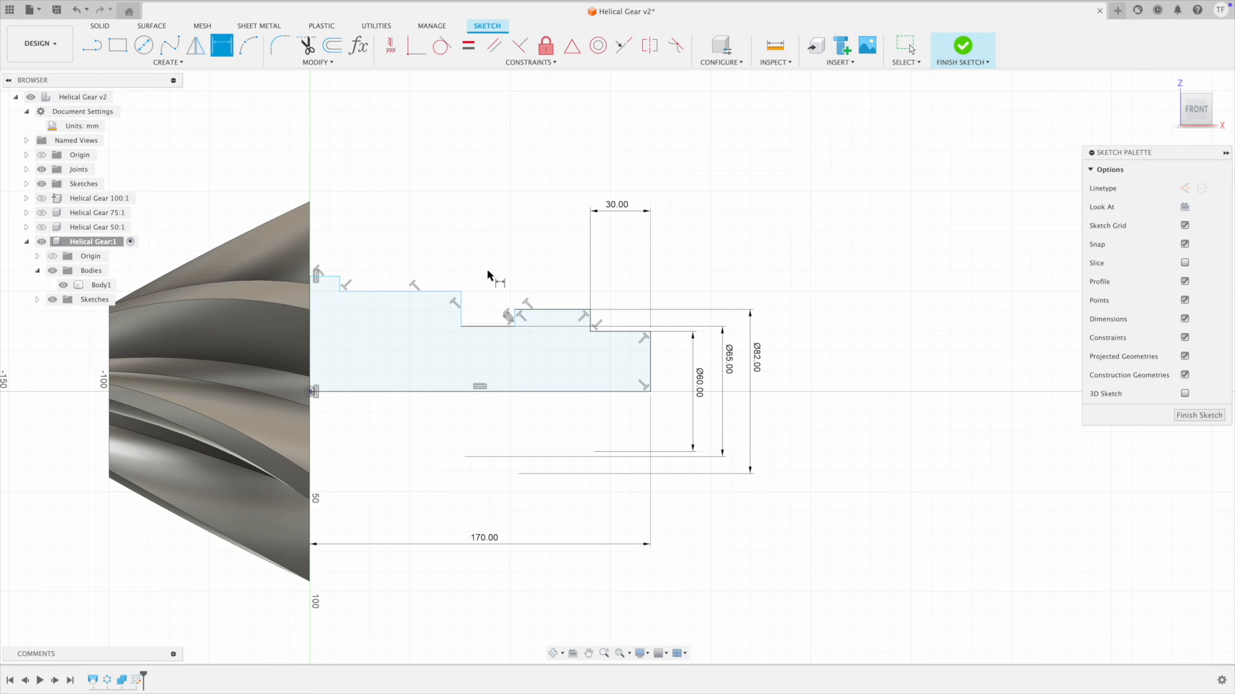
Step: Add an 86 mm diameter dimension from the axis line to the profile section between the groove and the collar at the gear
click(440, 392)
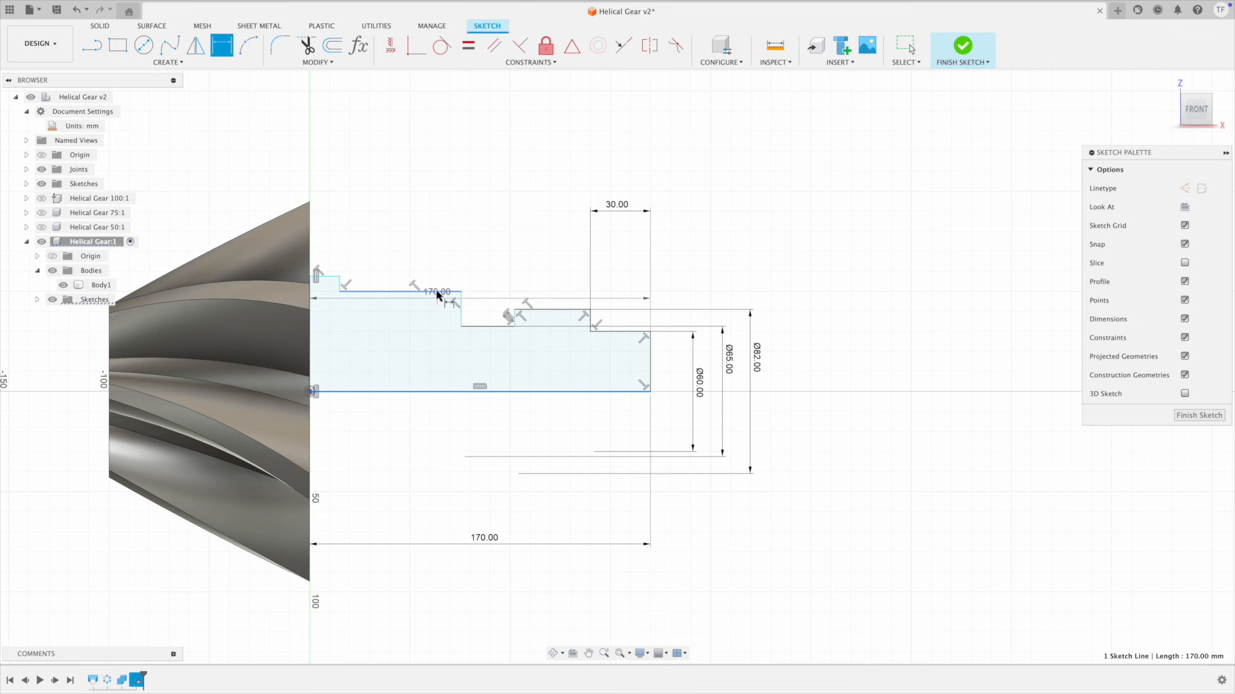
click(440, 292)
right_click(784, 322)
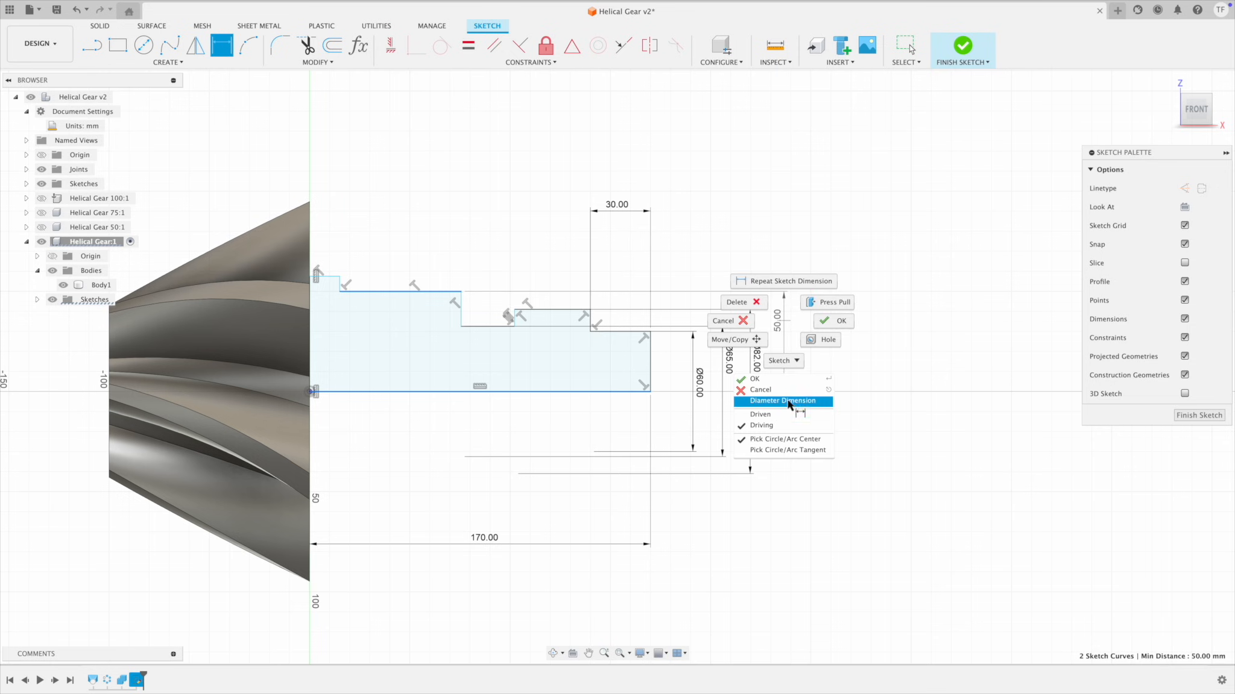
click(783, 400)
click(784, 330)
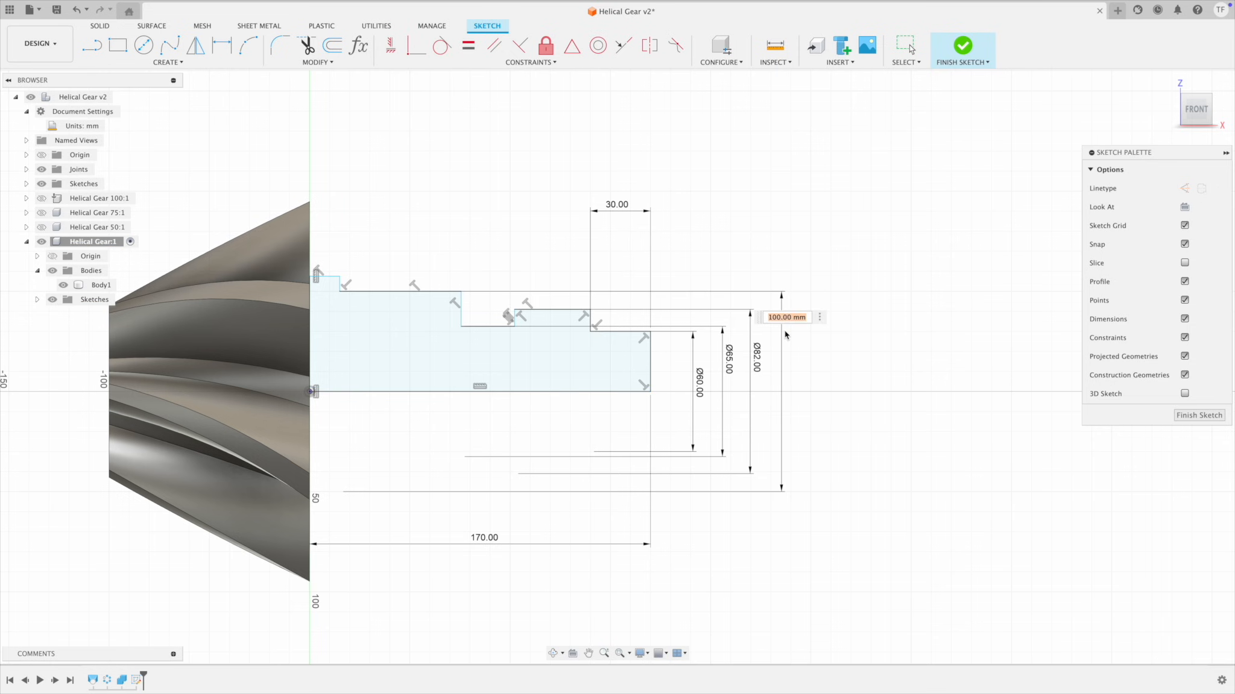
text(86)
key(Return)
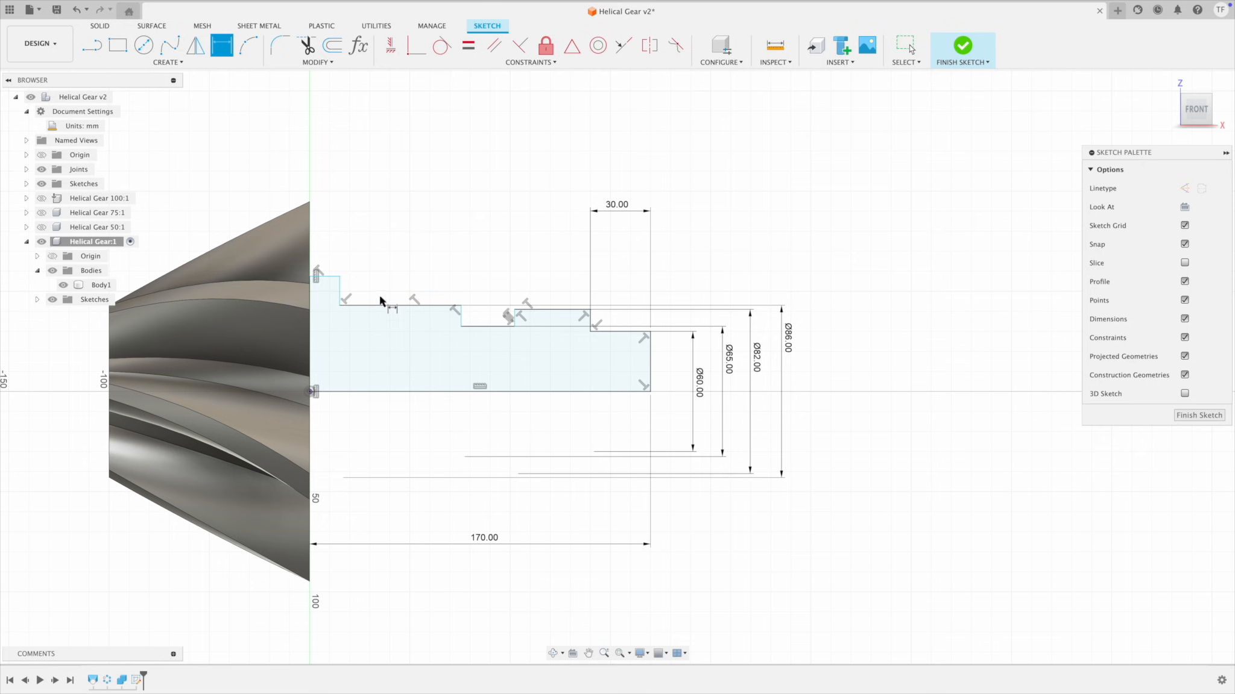
Step: Add a 96 mm diameter dimension from the axis line to the short collar section next to the gear
click(323, 276)
right_click(839, 330)
click(839, 408)
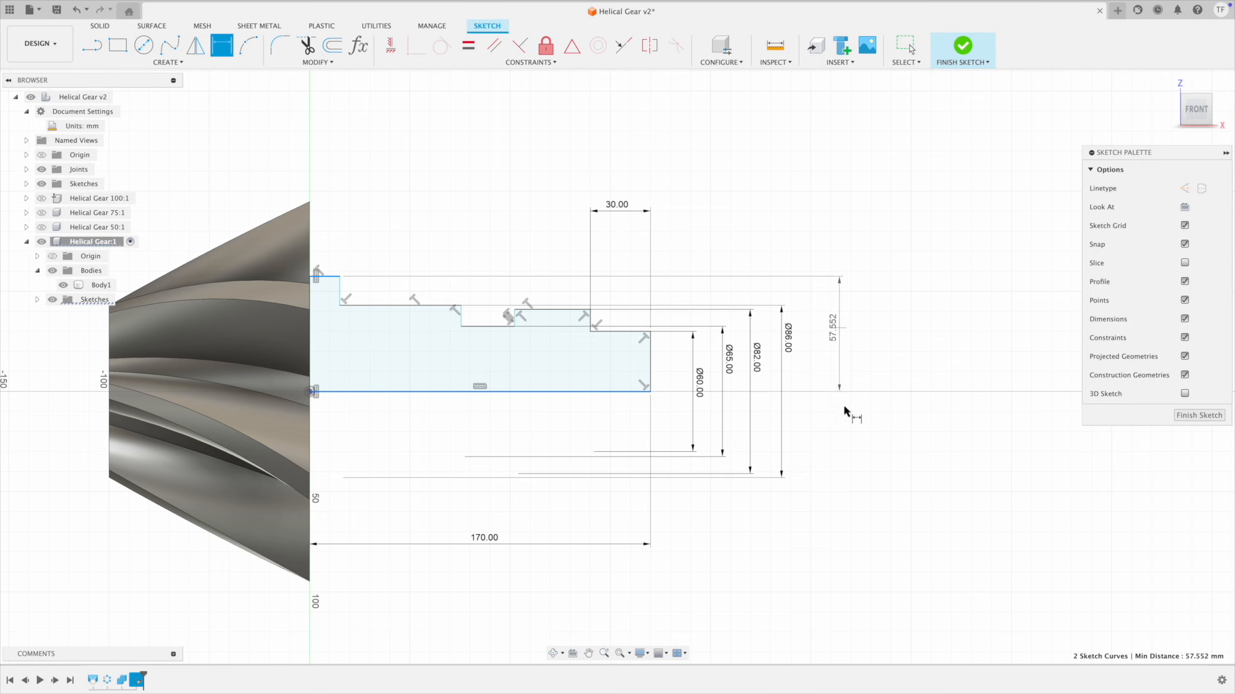
click(818, 347)
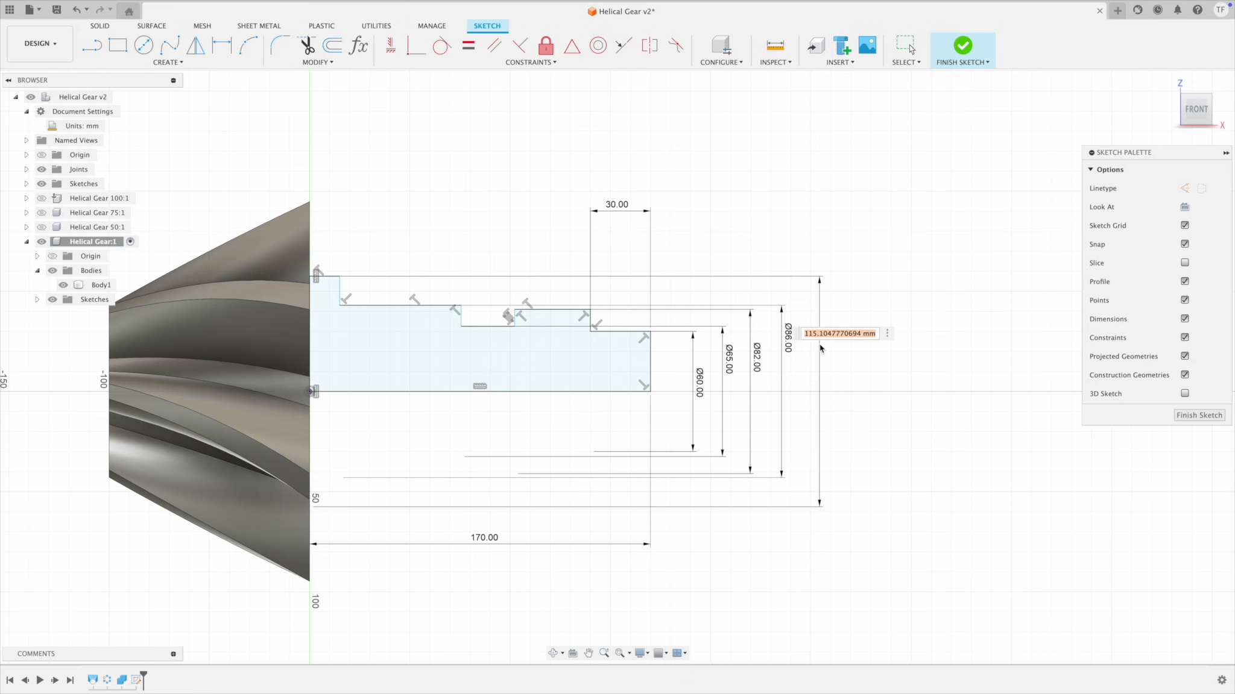
text(96)
key(Return)
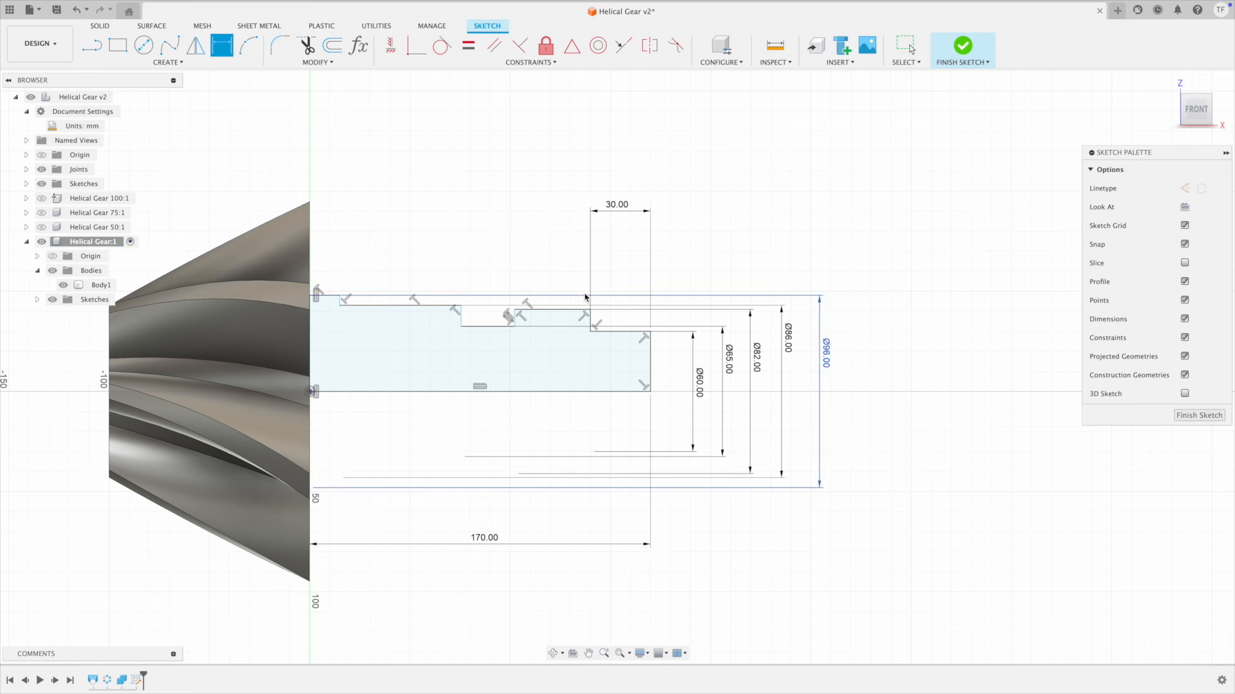
key(Escape)
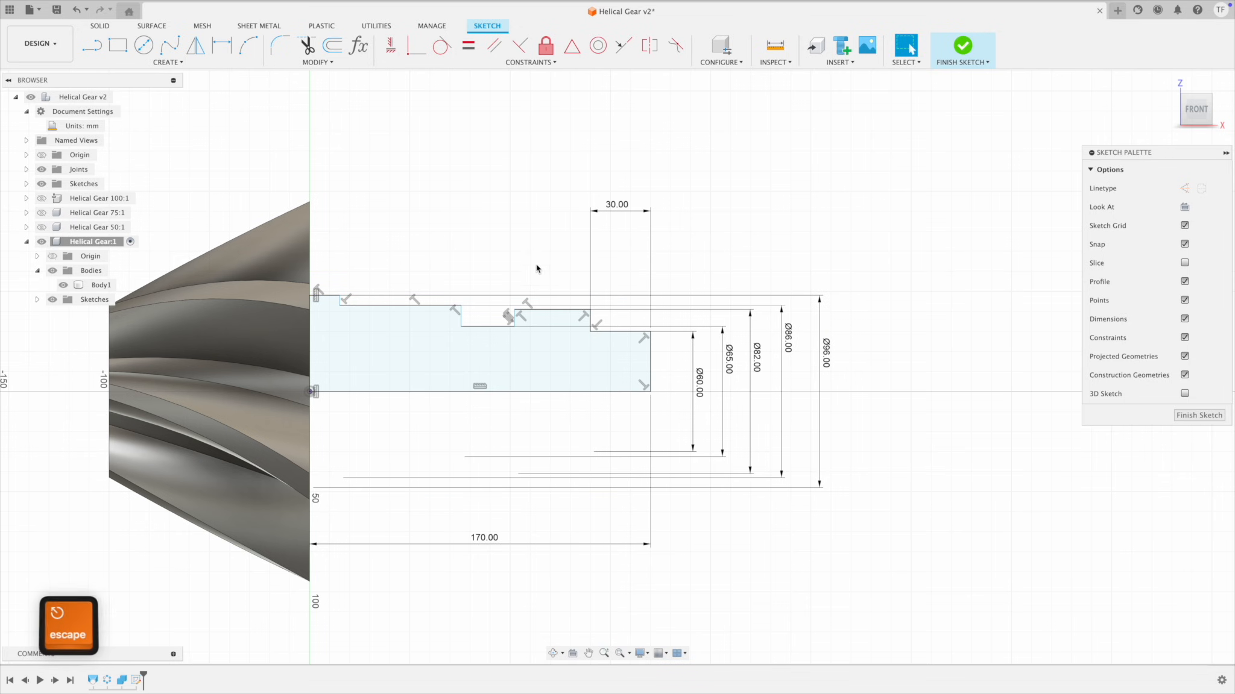
Step: Set the distance from the shaft's free end to the near groove wall to 80 mm and move the length dimensions closer to the profile
key(d)
click(514, 317)
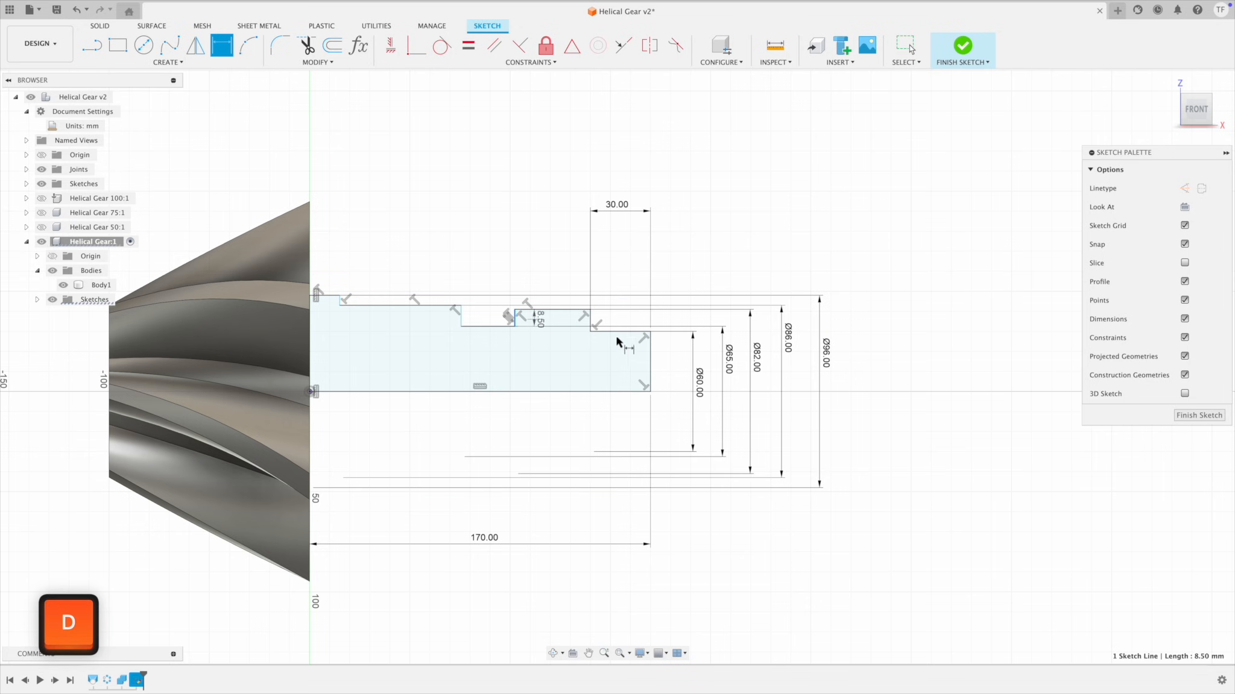
click(651, 357)
click(585, 182)
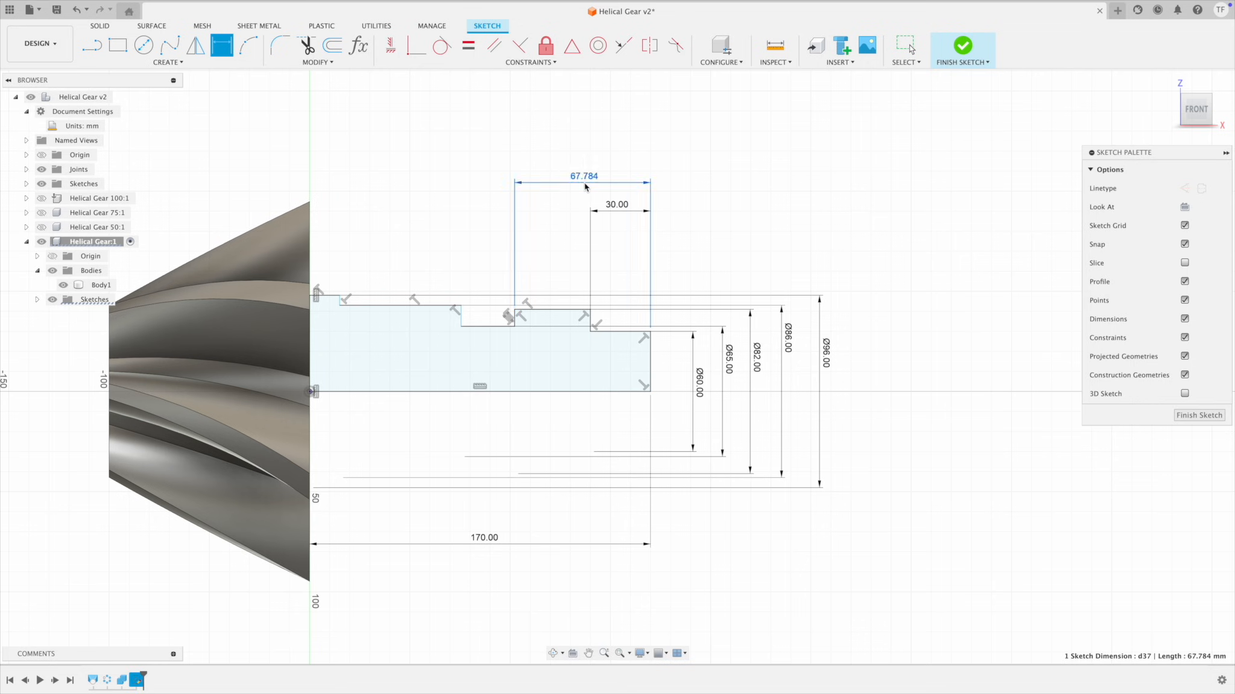
text(80)
key(Return)
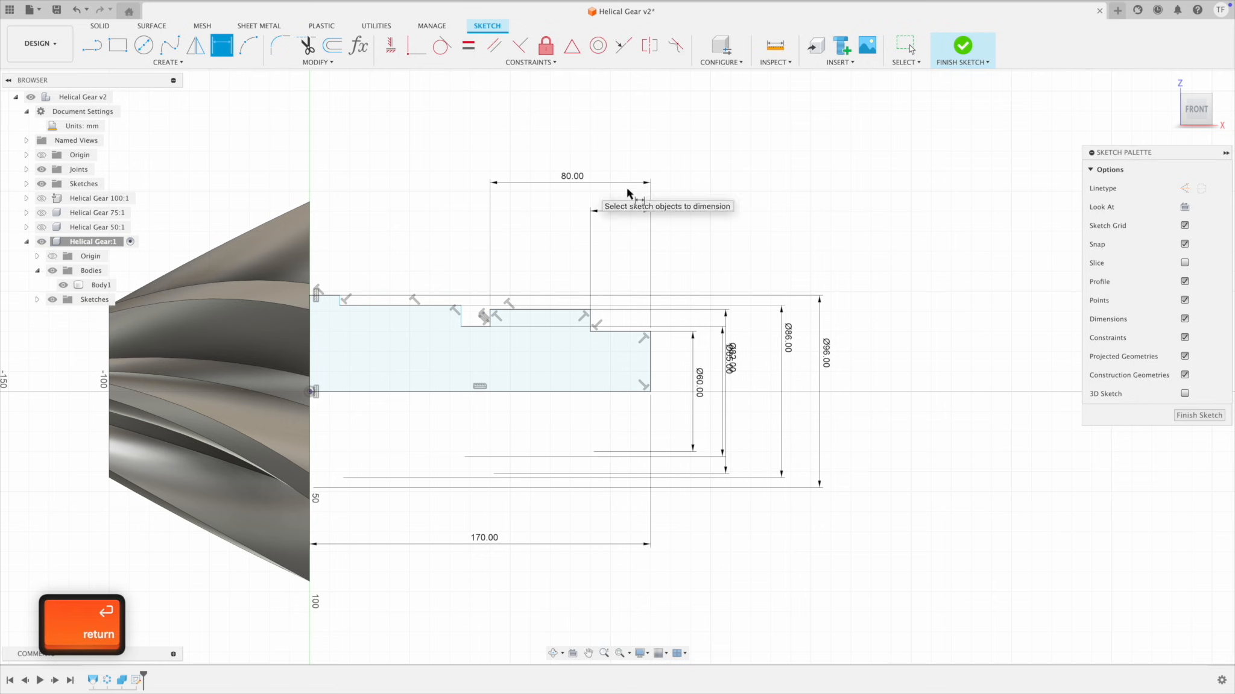
key(Escape)
drag(619, 234, 619, 278)
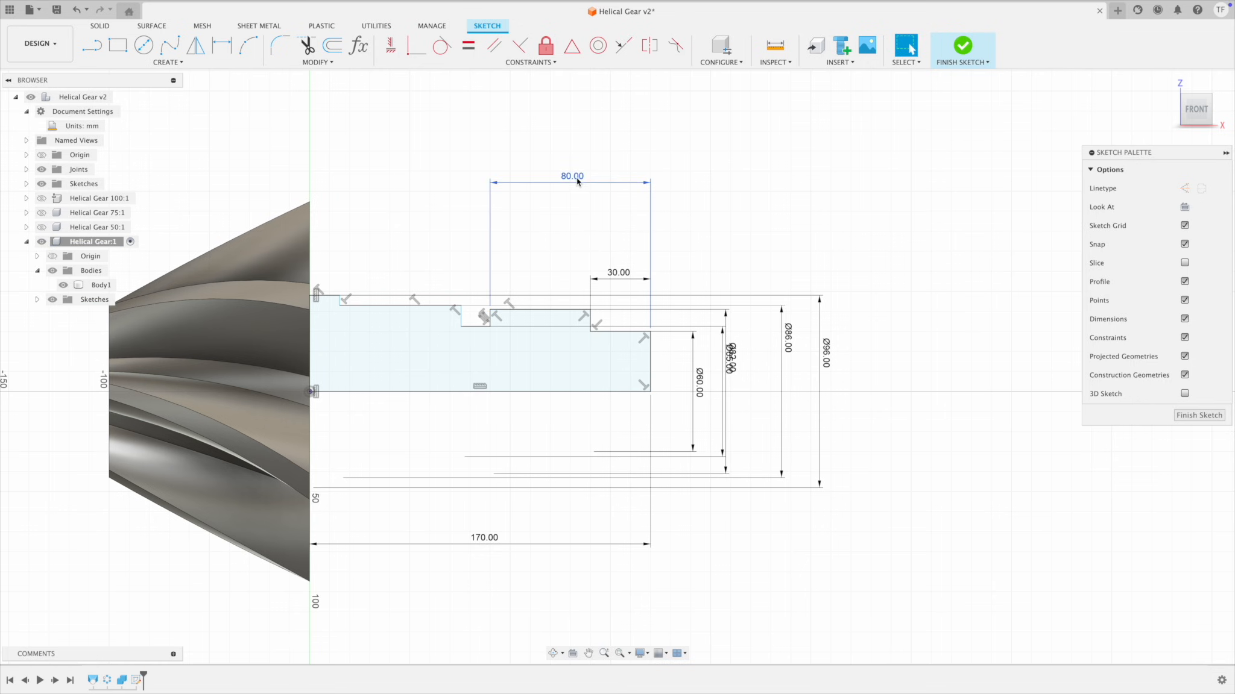
drag(577, 179, 582, 232)
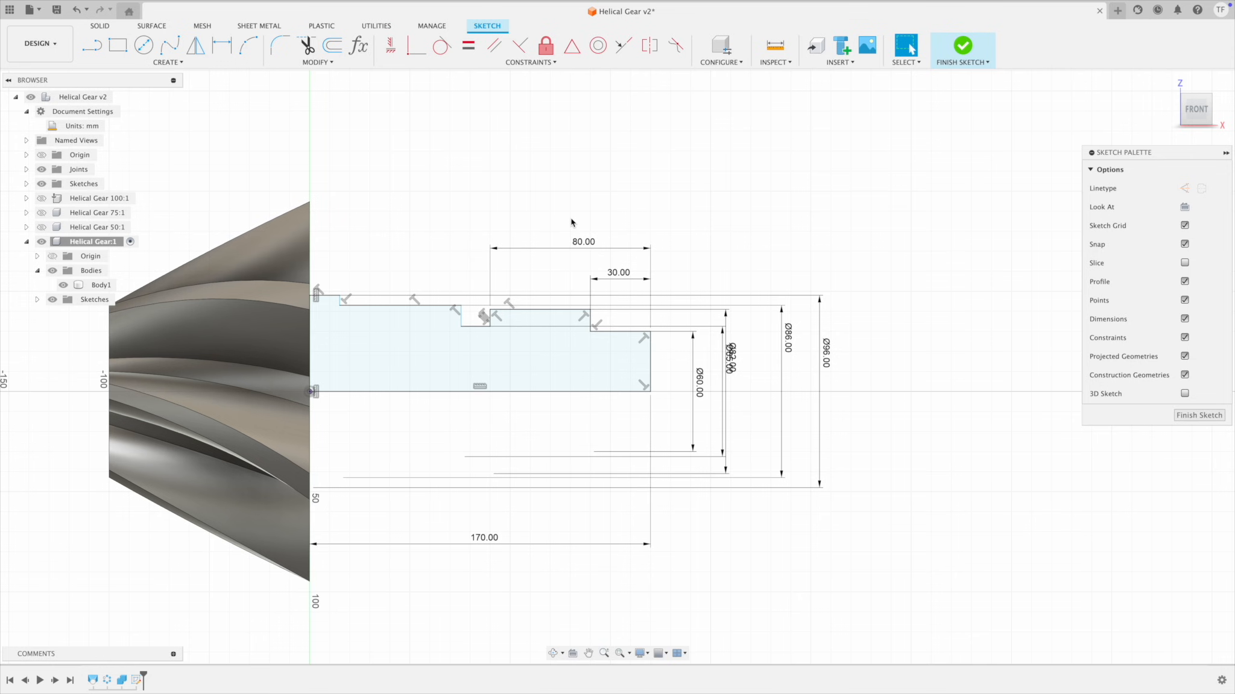
Step: Set the distance from the shaft's free end to the groove wall nearer the gear to 105 mm
key(d)
click(460, 316)
click(650, 350)
click(556, 218)
text(105)
key(Return)
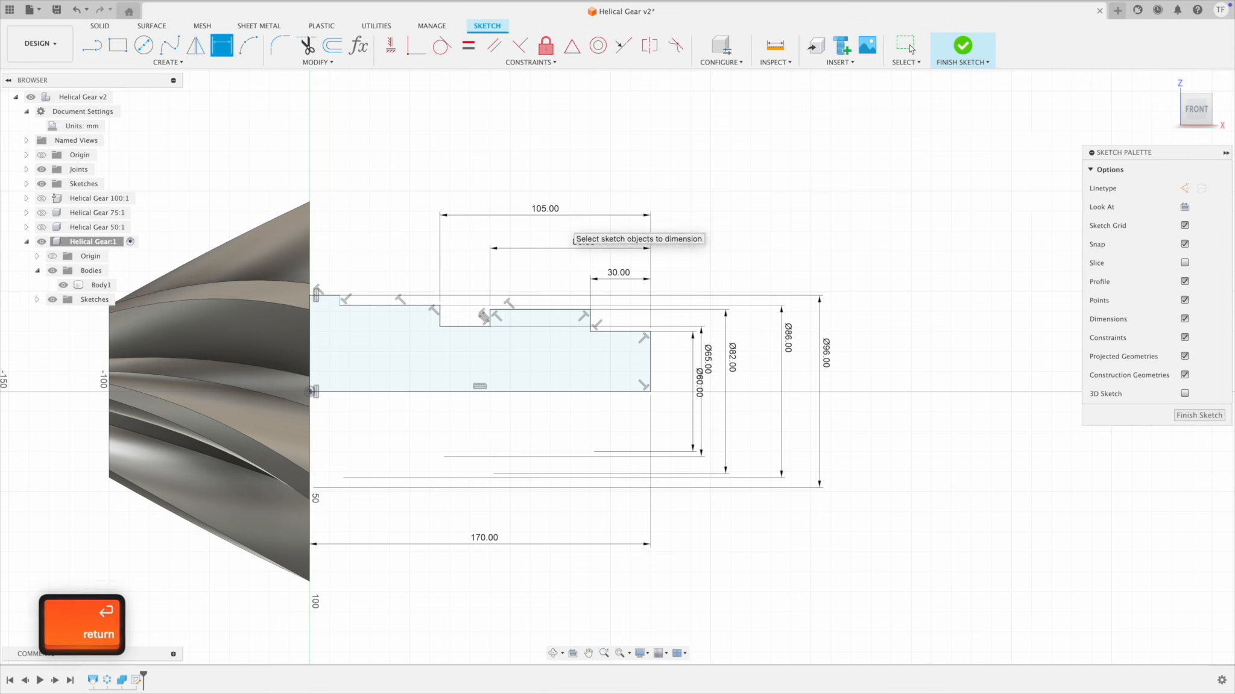
scroll(343, 302, up, 3)
click(338, 299)
click(920, 410)
scroll(586, 362, down, 2)
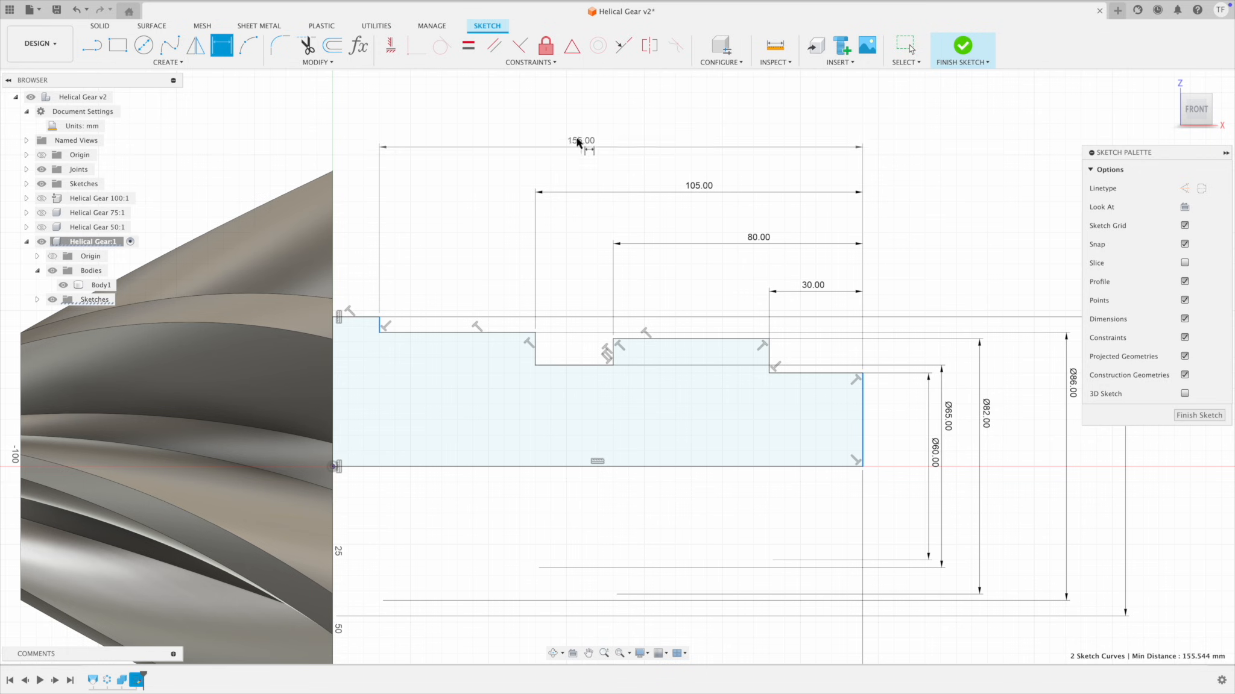
key(Escape)
key(Escape)
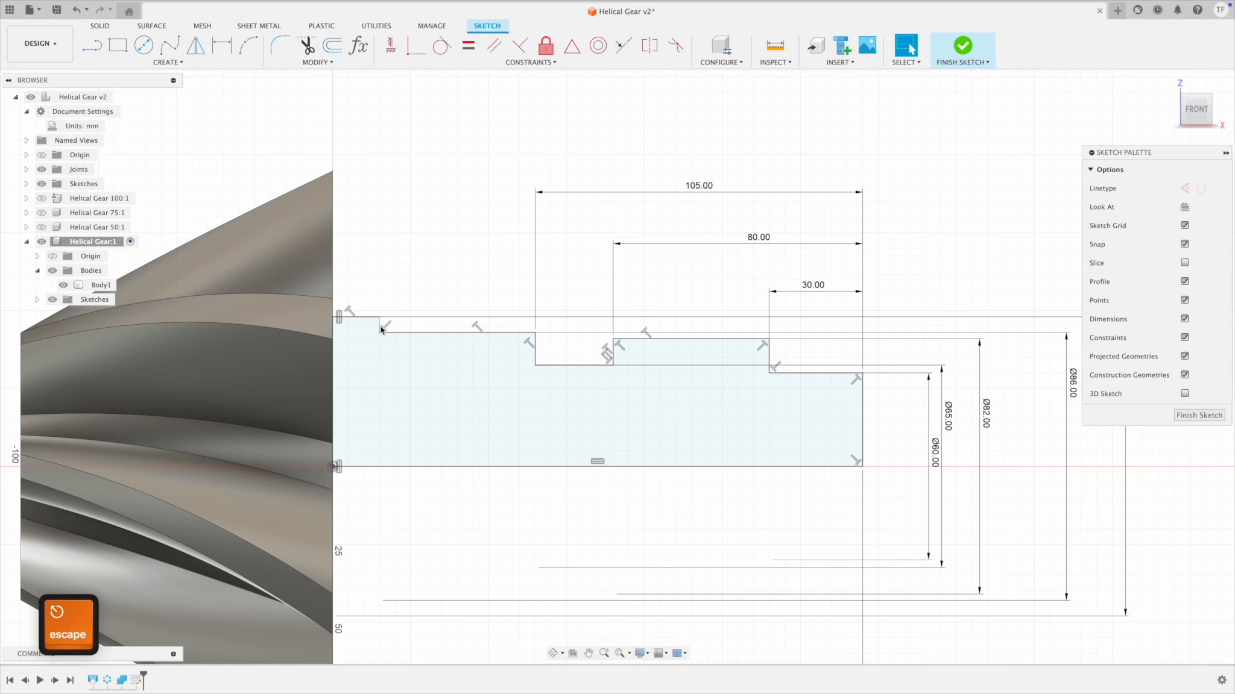
key(Escape)
key(d)
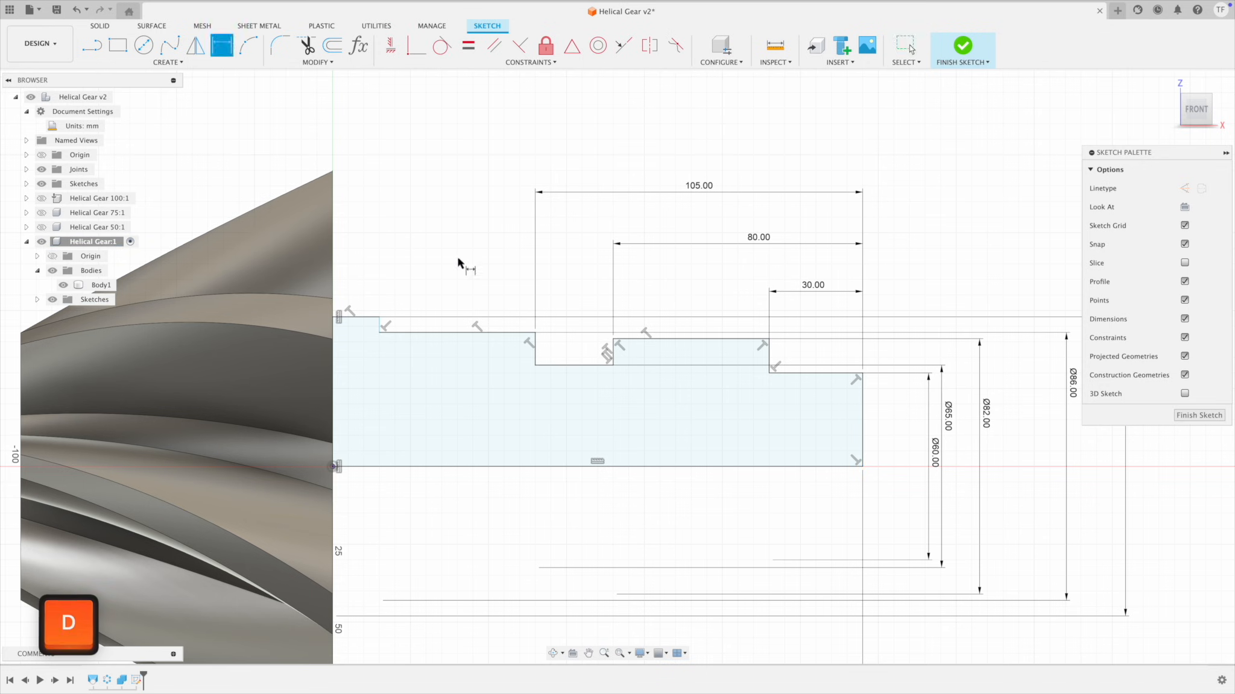
click(380, 333)
click(862, 467)
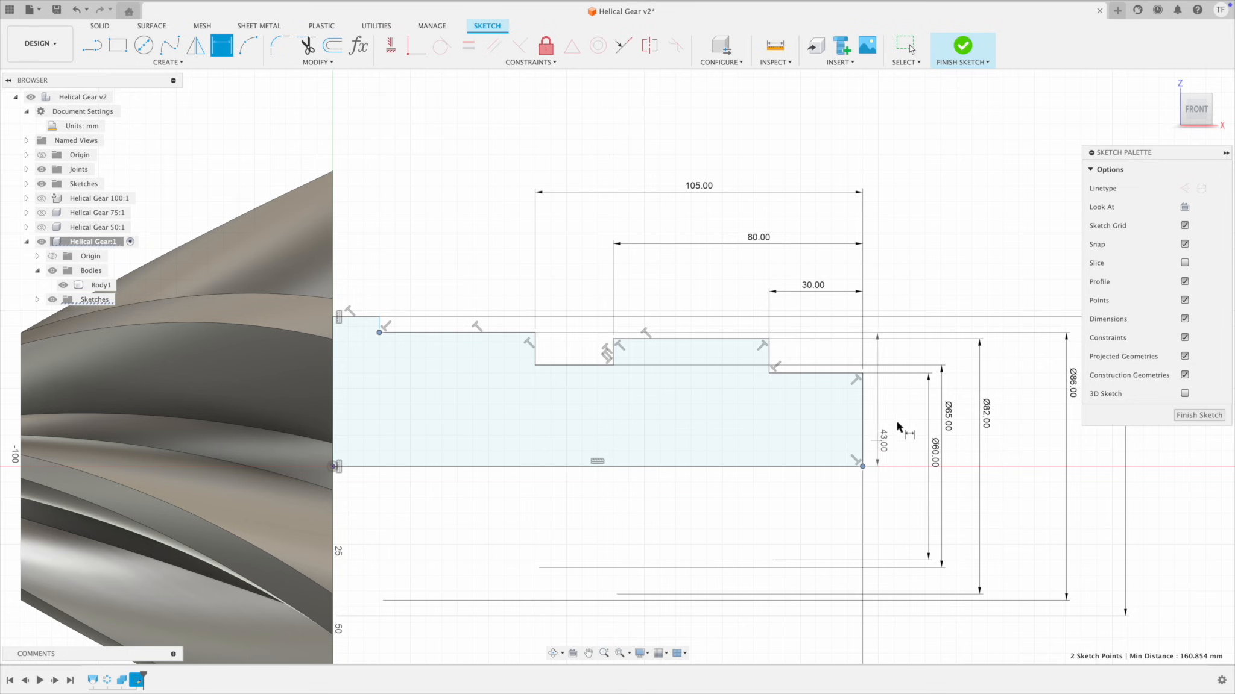
scroll(917, 114, down, 5)
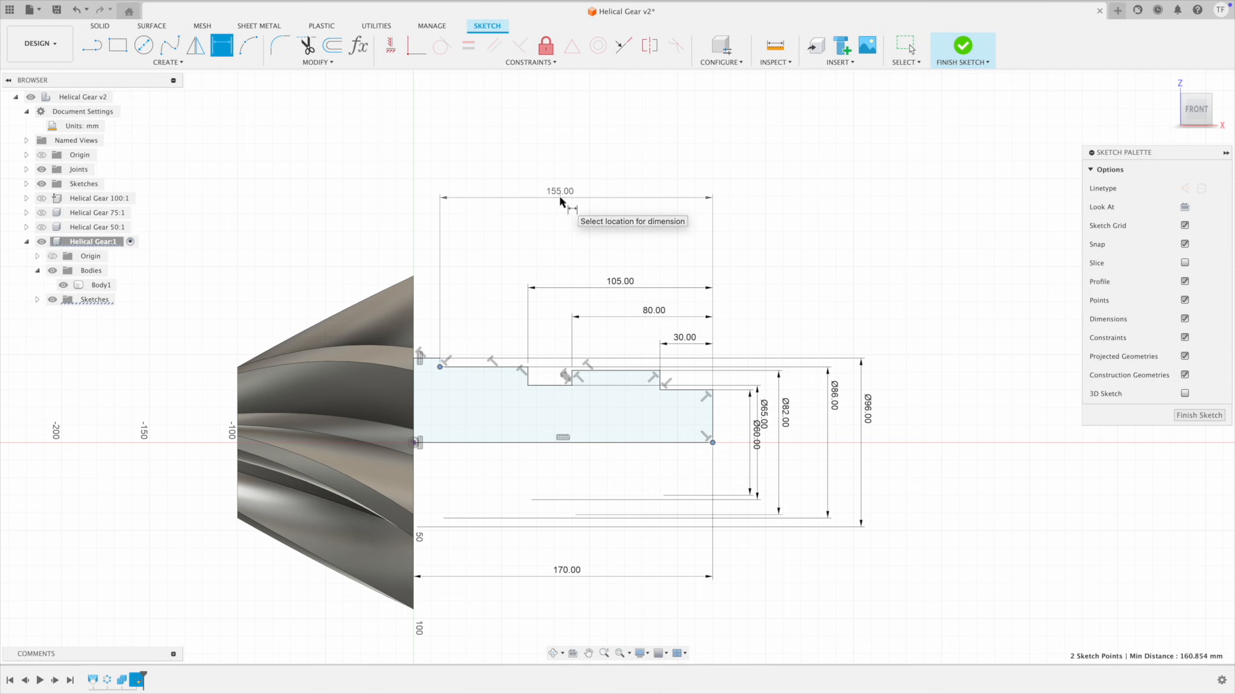
key(Escape)
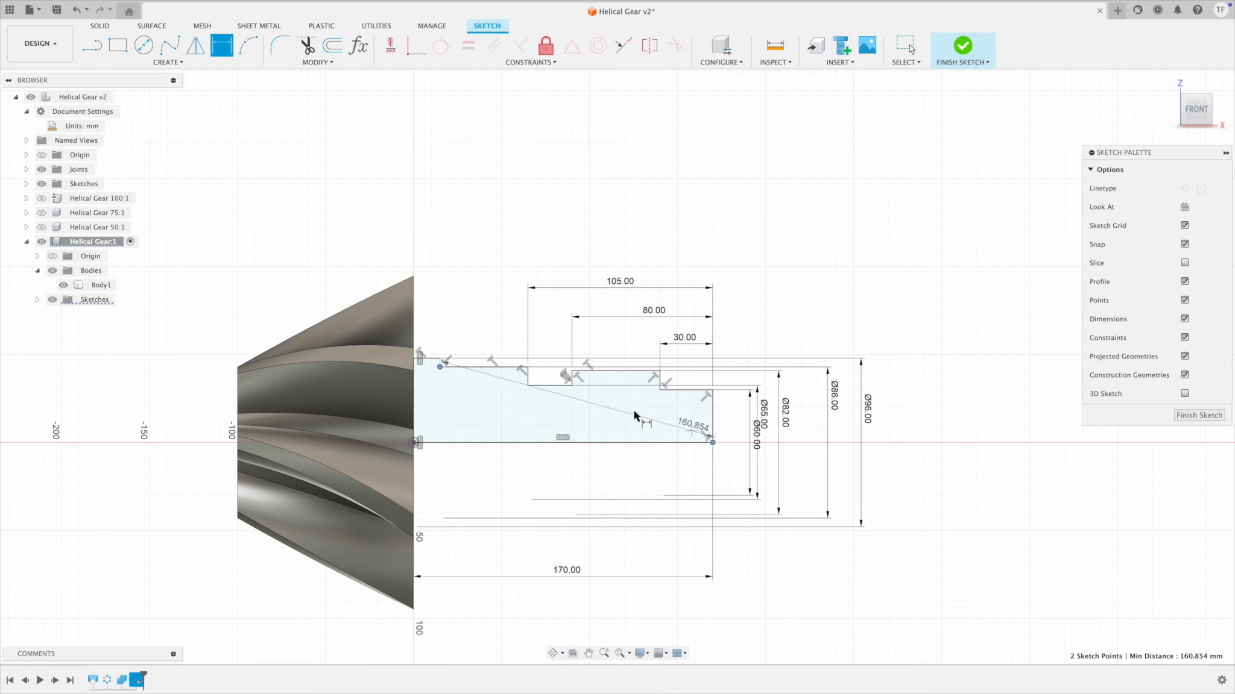
key(Escape)
Step: Dimension the collar's shoulder next to the gear at 160 mm from the shaft's free end
scroll(455, 385, up, 3)
scroll(458, 332, up, 2)
key(d)
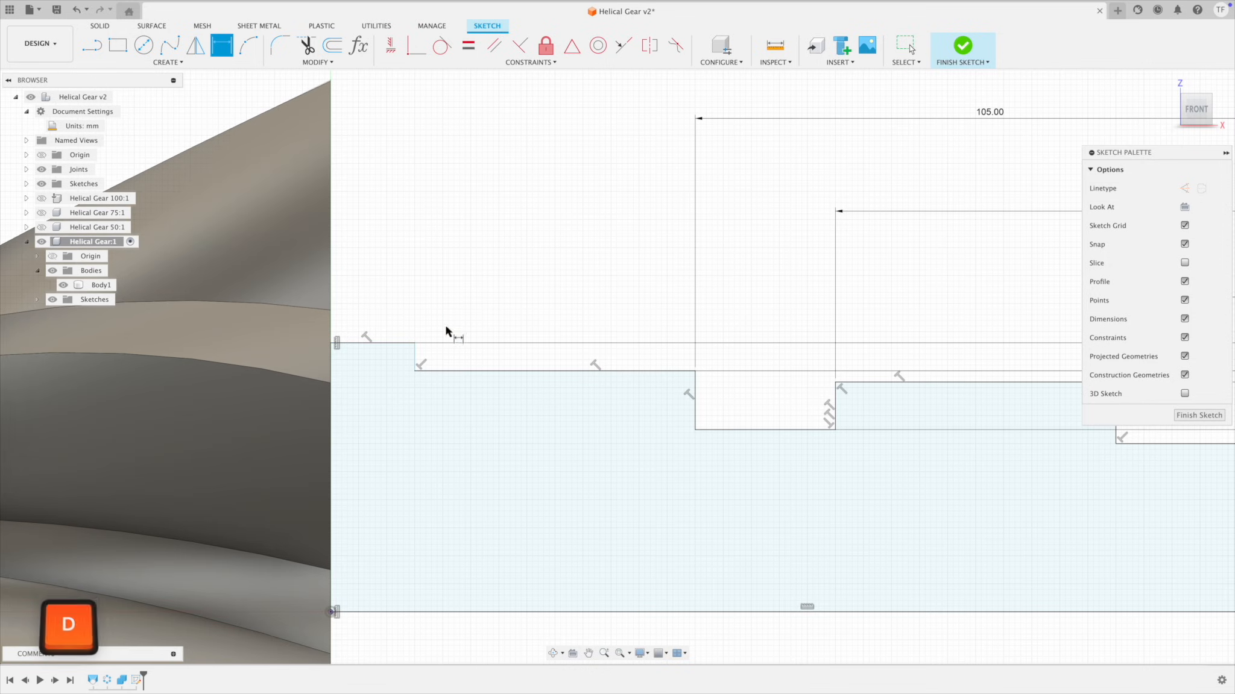
click(430, 349)
scroll(378, 364, down, 3)
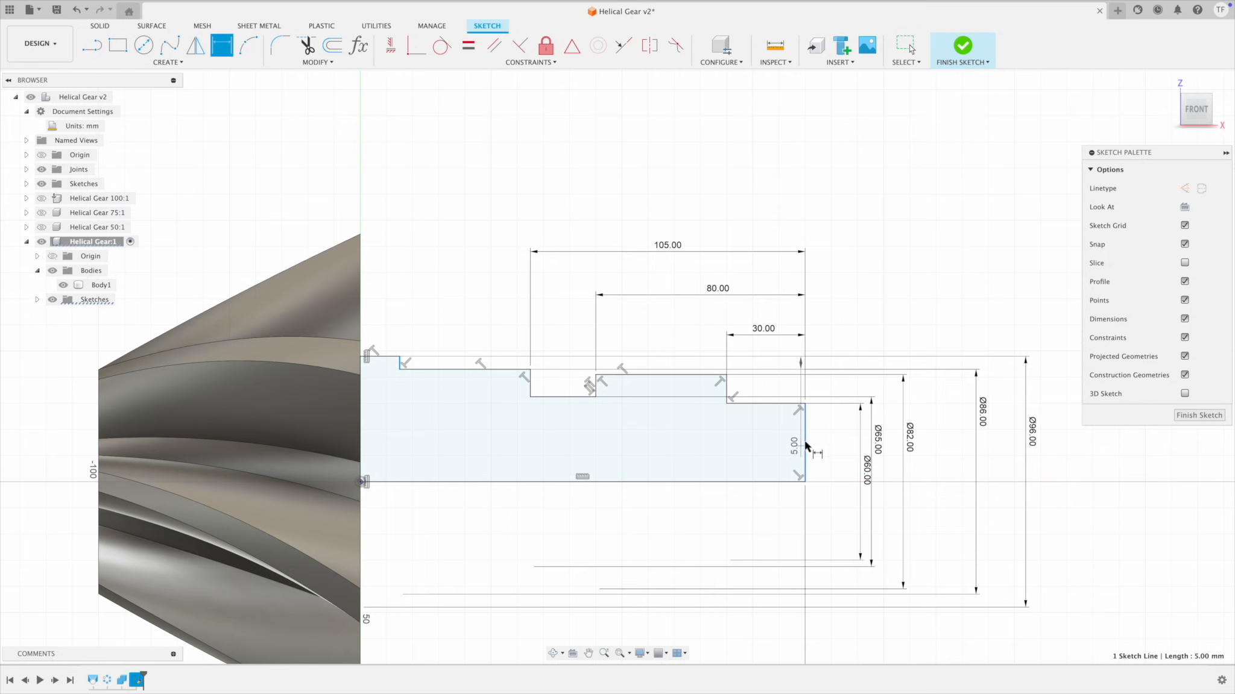
click(805, 446)
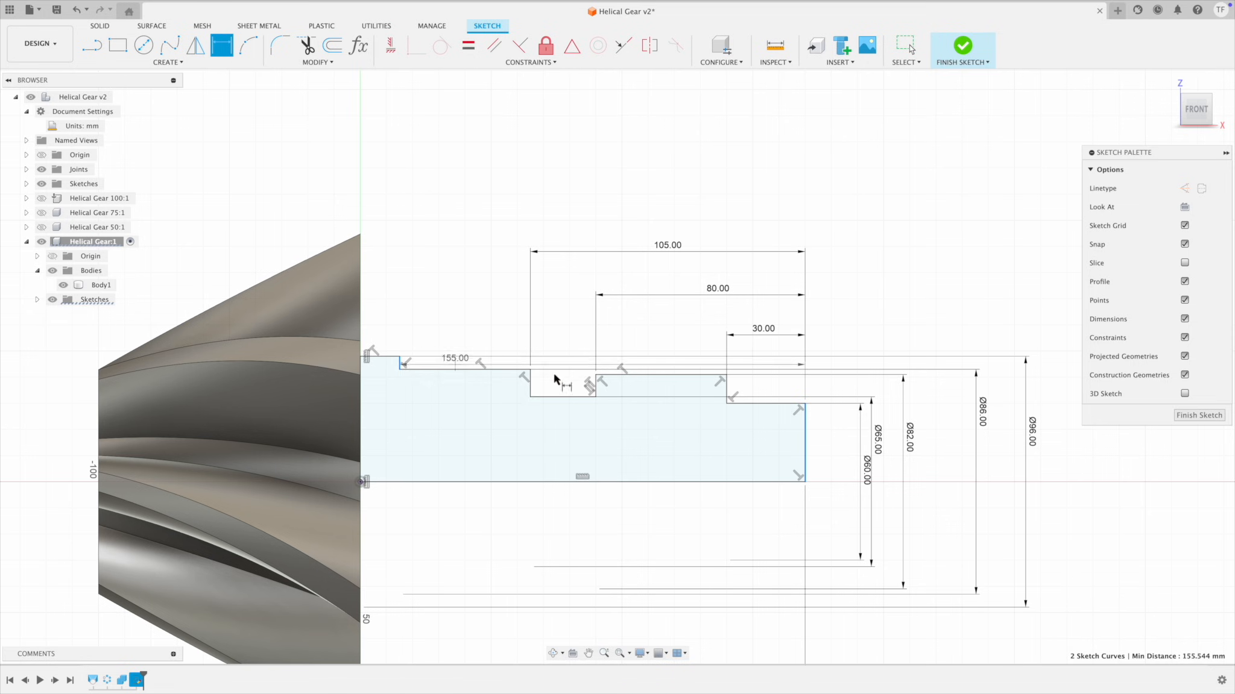
click(803, 440)
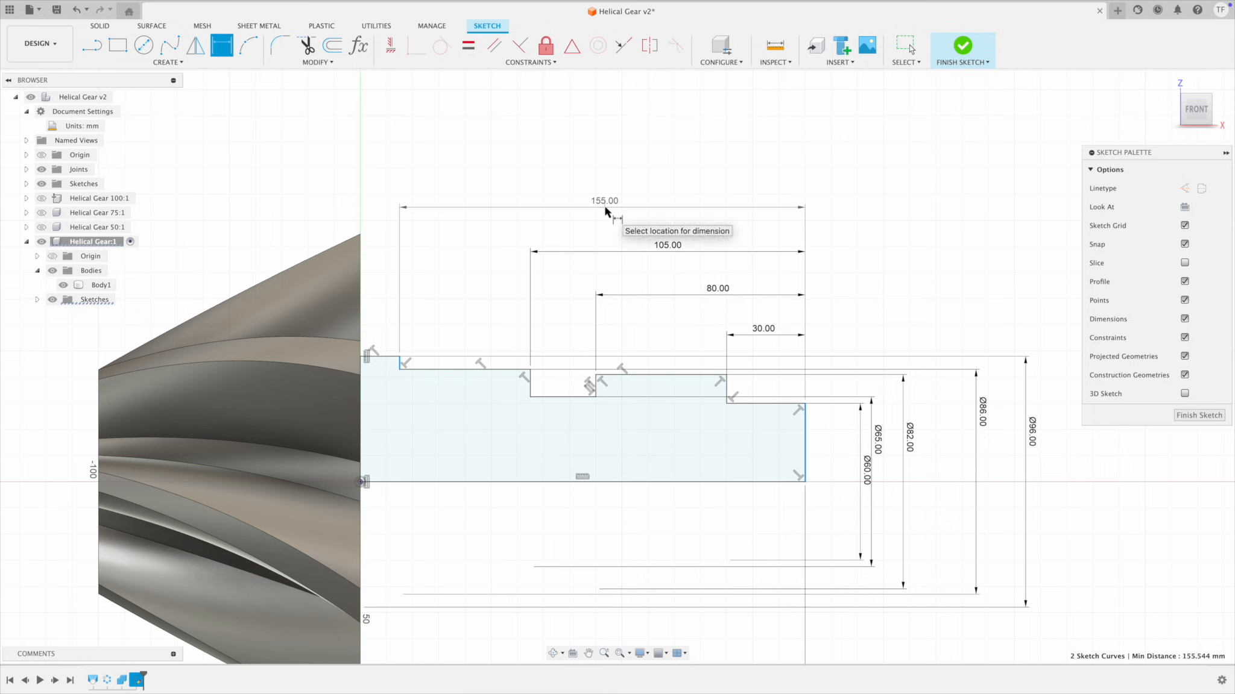
scroll(606, 209, down, 1)
middle_drag(612, 210, 583, 246)
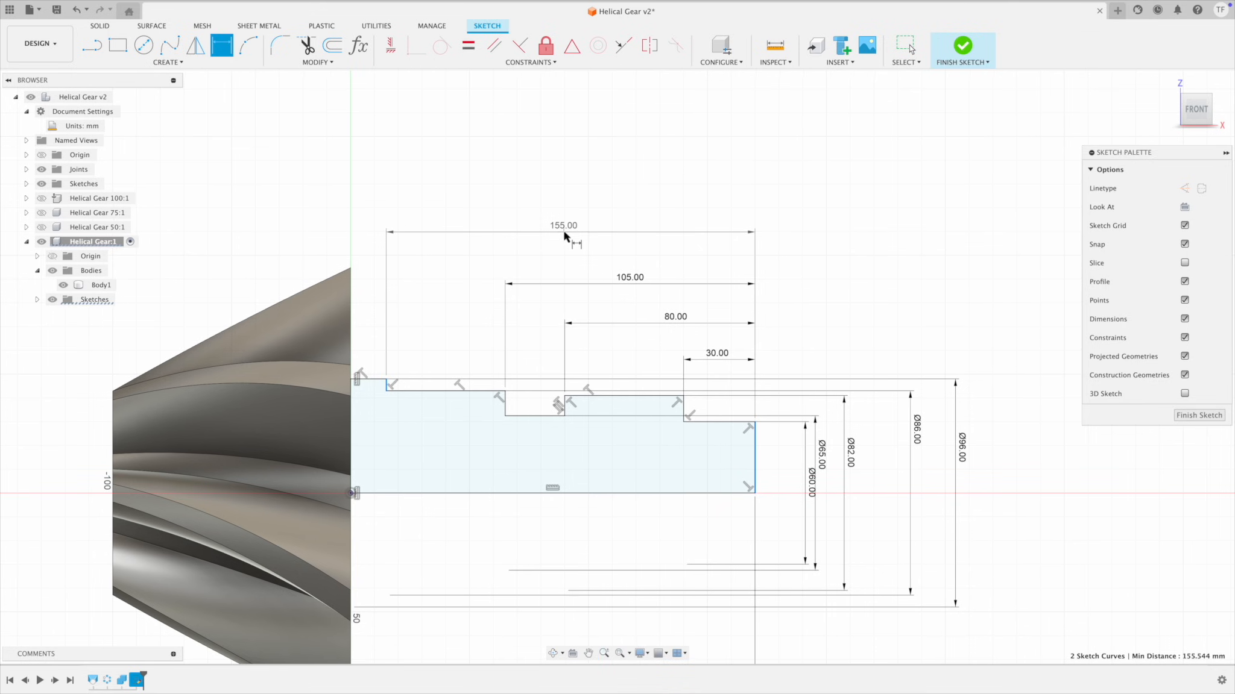
click(564, 235)
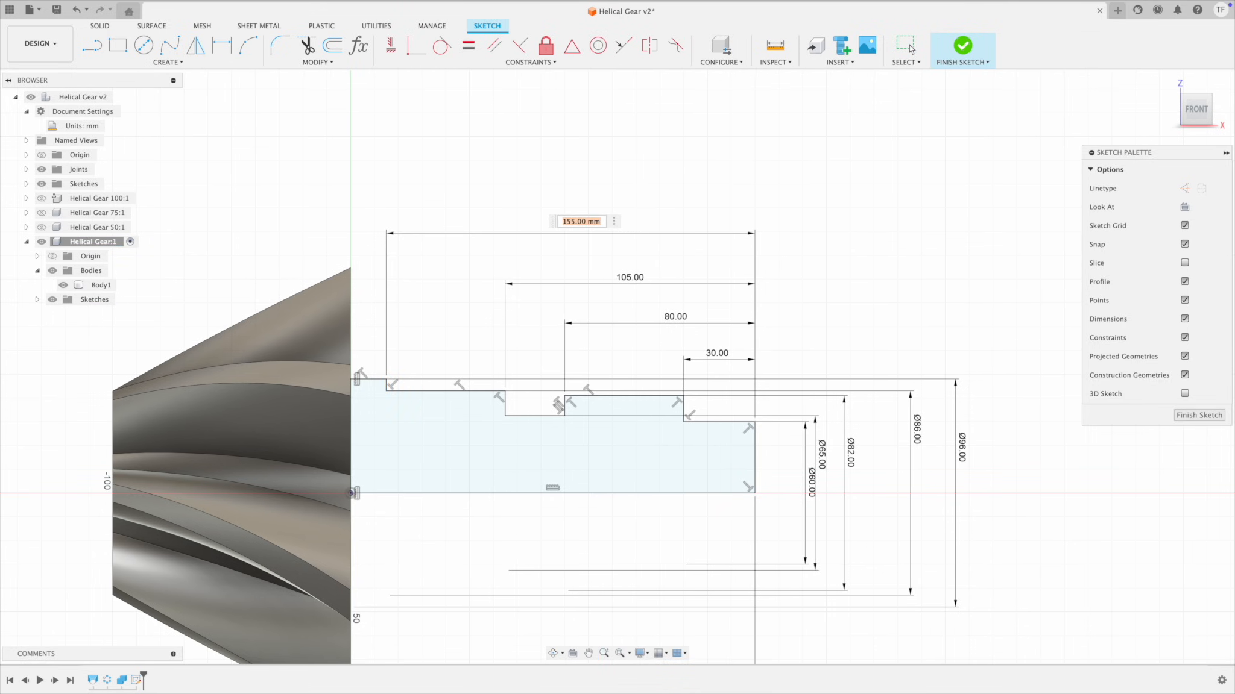
text(160)
key(Return)
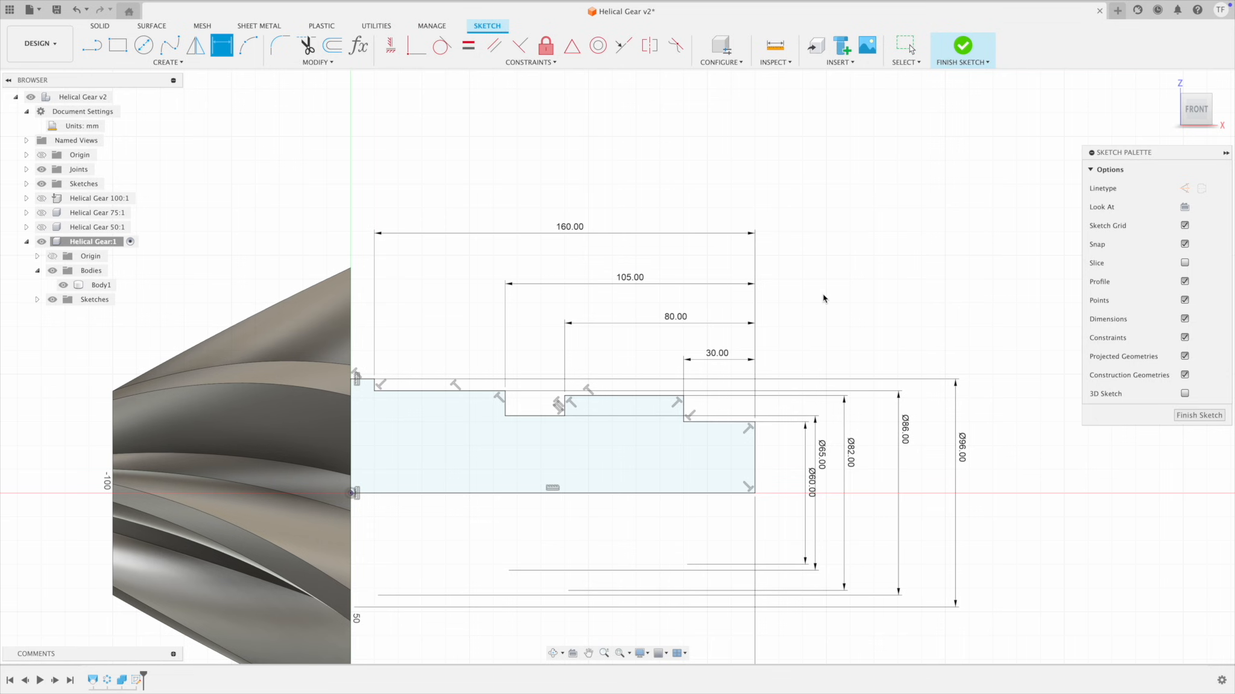
Step: Sketch a circle about 11.6 mm in diameter centred on the groove floor line, between the two groove walls
middle_drag(915, 342, 894, 306)
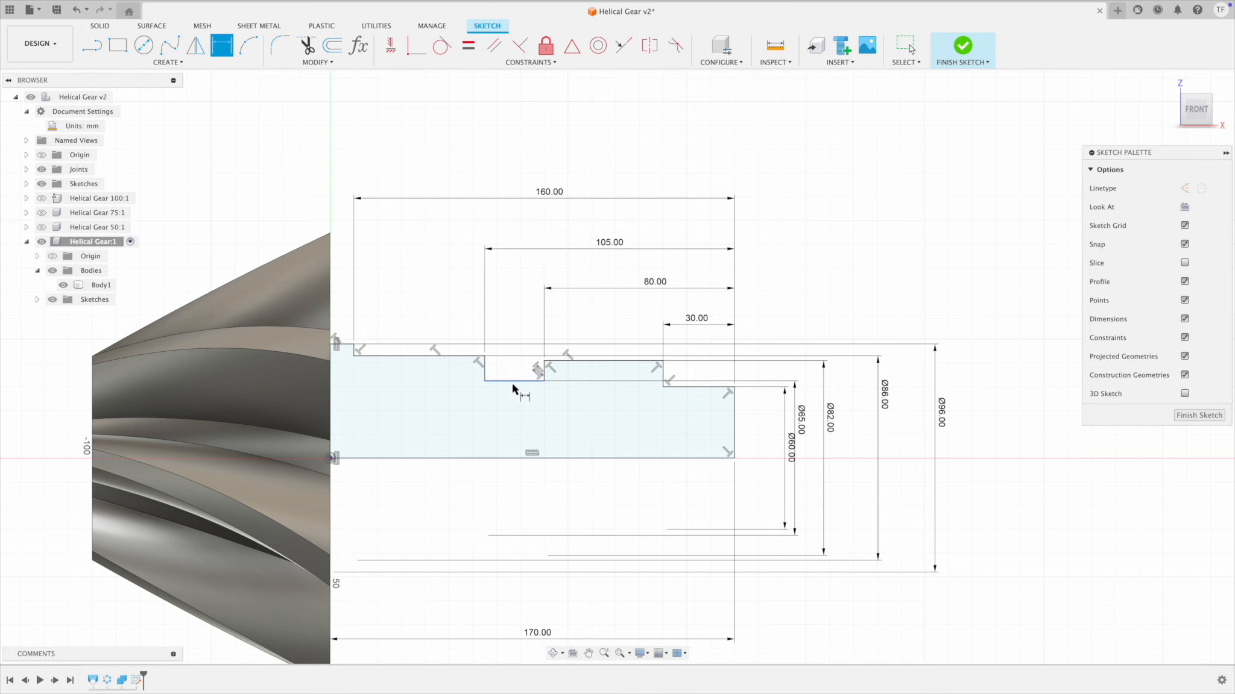
click(144, 44)
scroll(519, 386, up, 5)
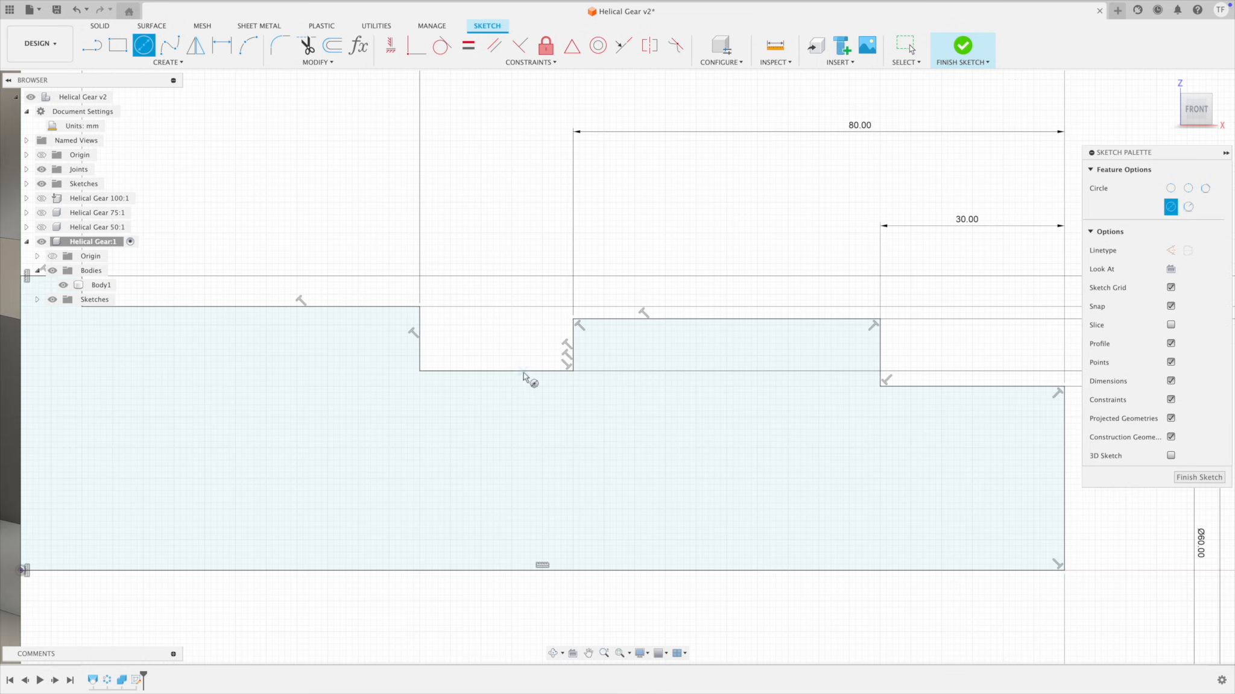
click(520, 372)
key(Escape)
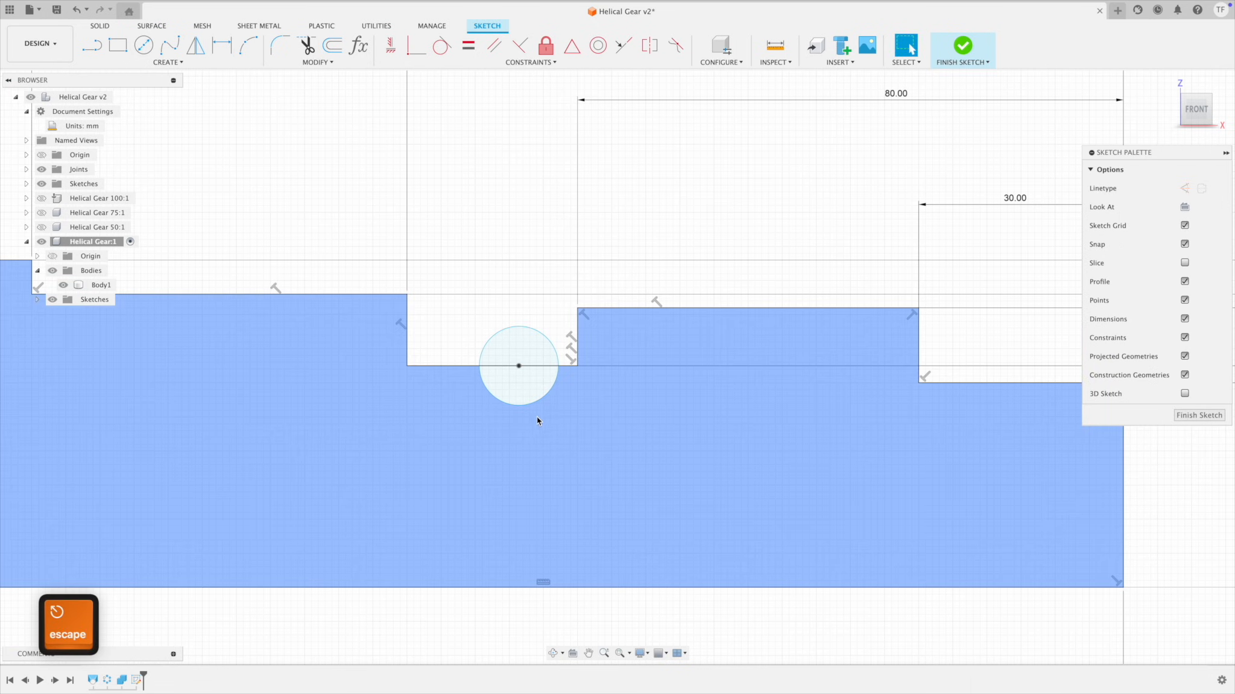
scroll(571, 416, up, 3)
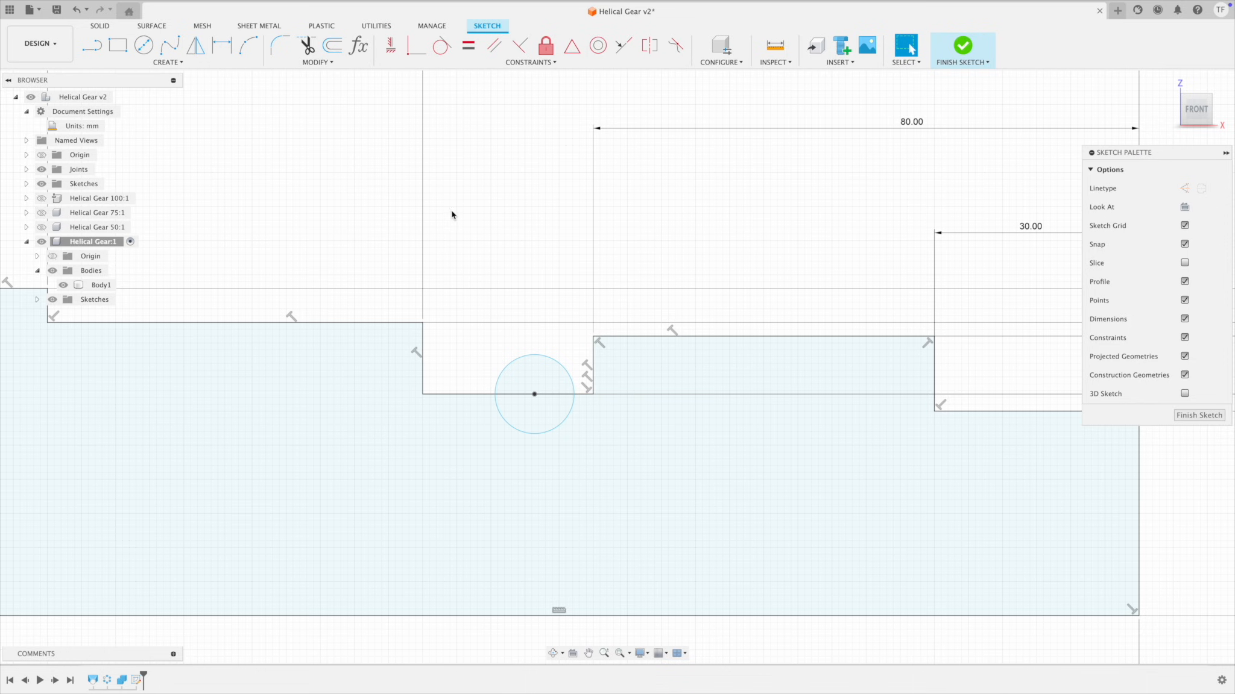
key(Escape)
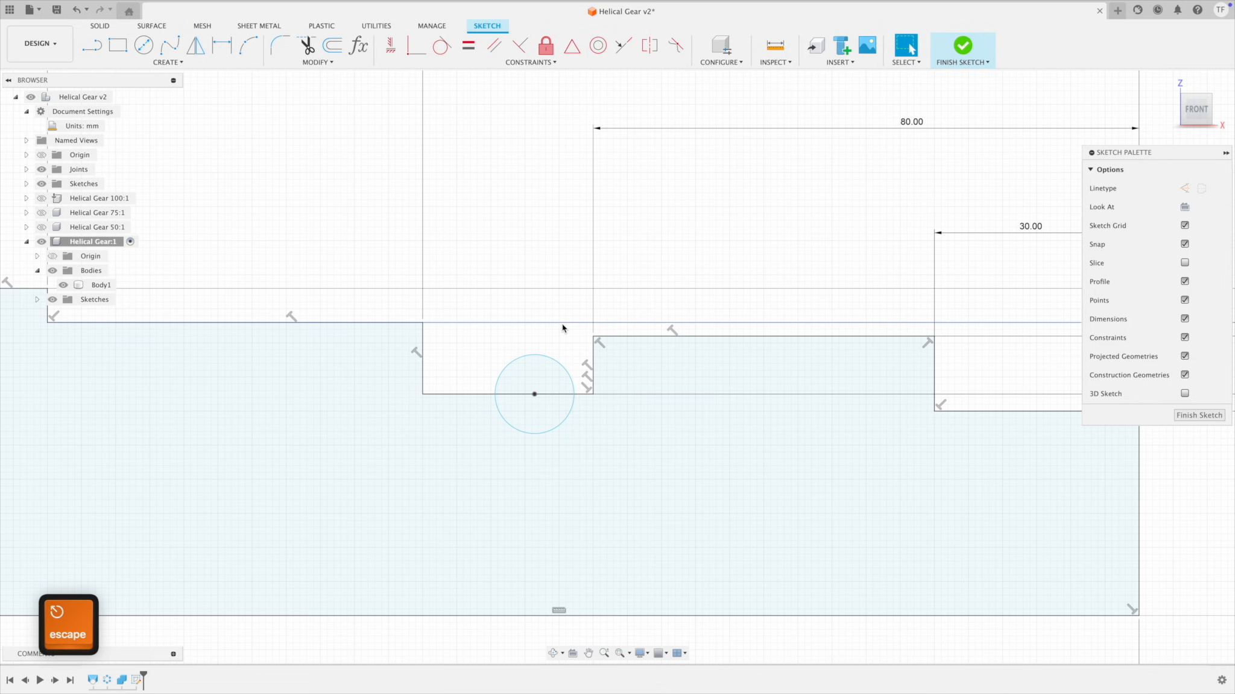
Step: Make the circle tangent to the groove wall nearer the shaft's free end and shift its centre slightly along the groove floor
click(444, 50)
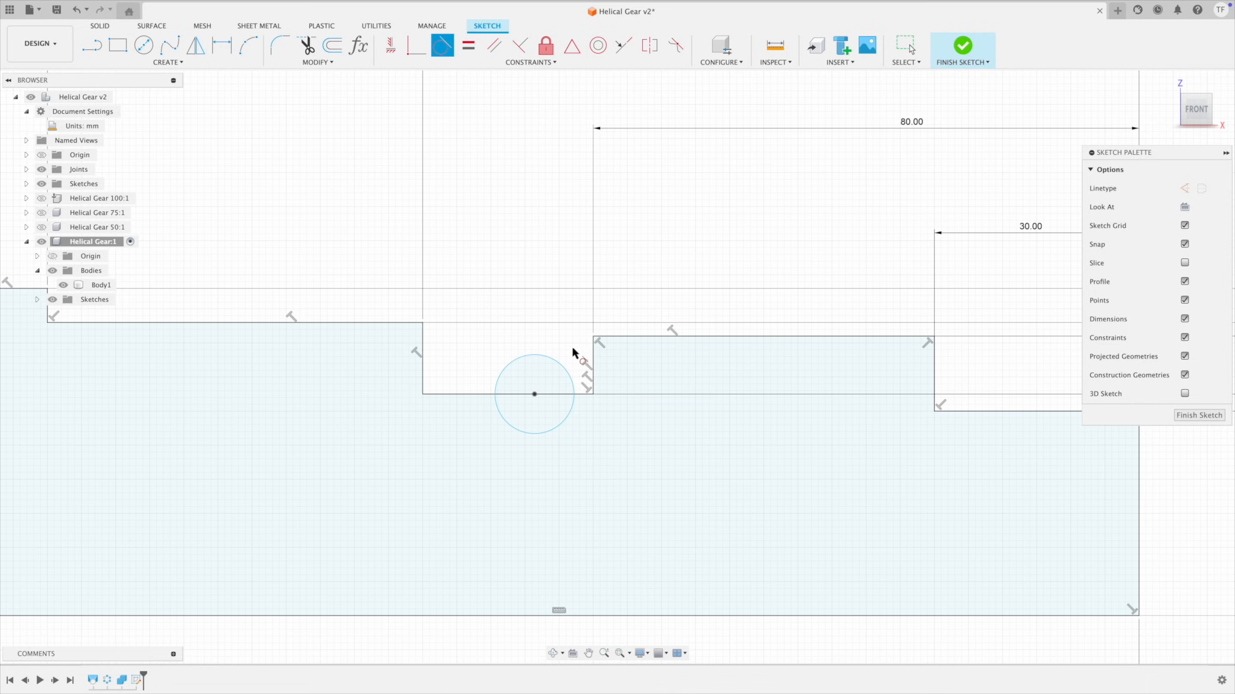
click(574, 387)
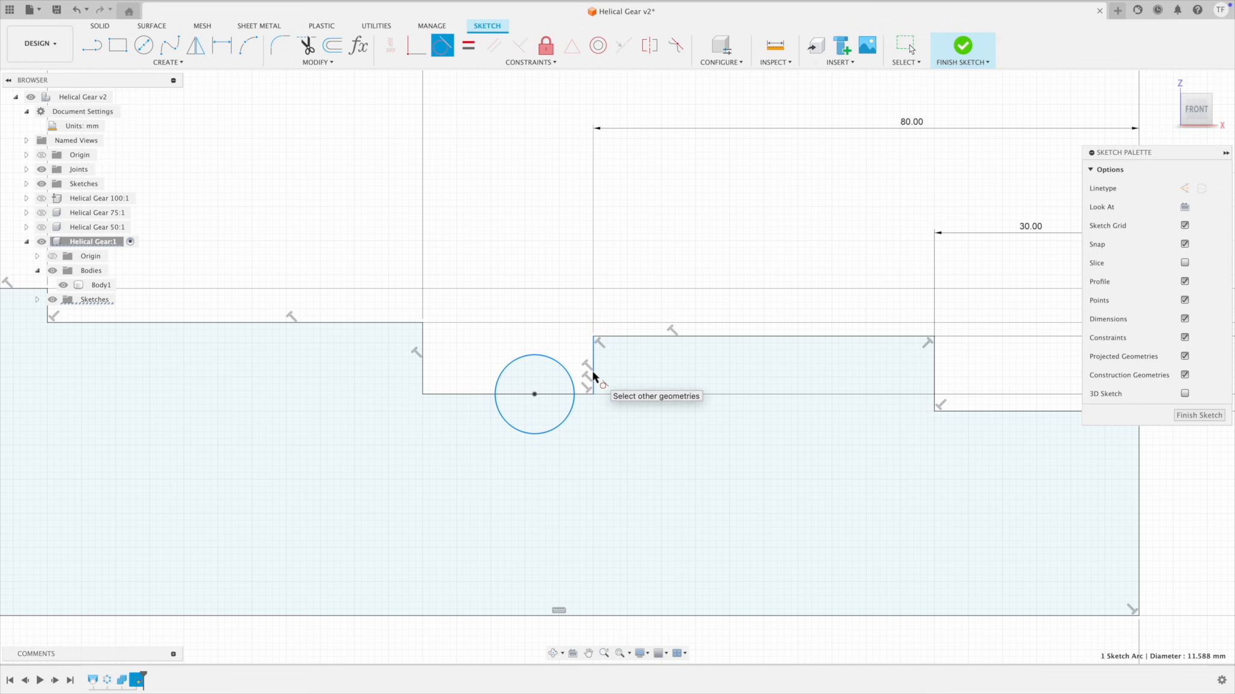
click(593, 377)
key(Escape)
mouse_move(548, 399)
mouse_down()
mouse_move(525, 398)
mouse_move(553, 395)
mouse_up()
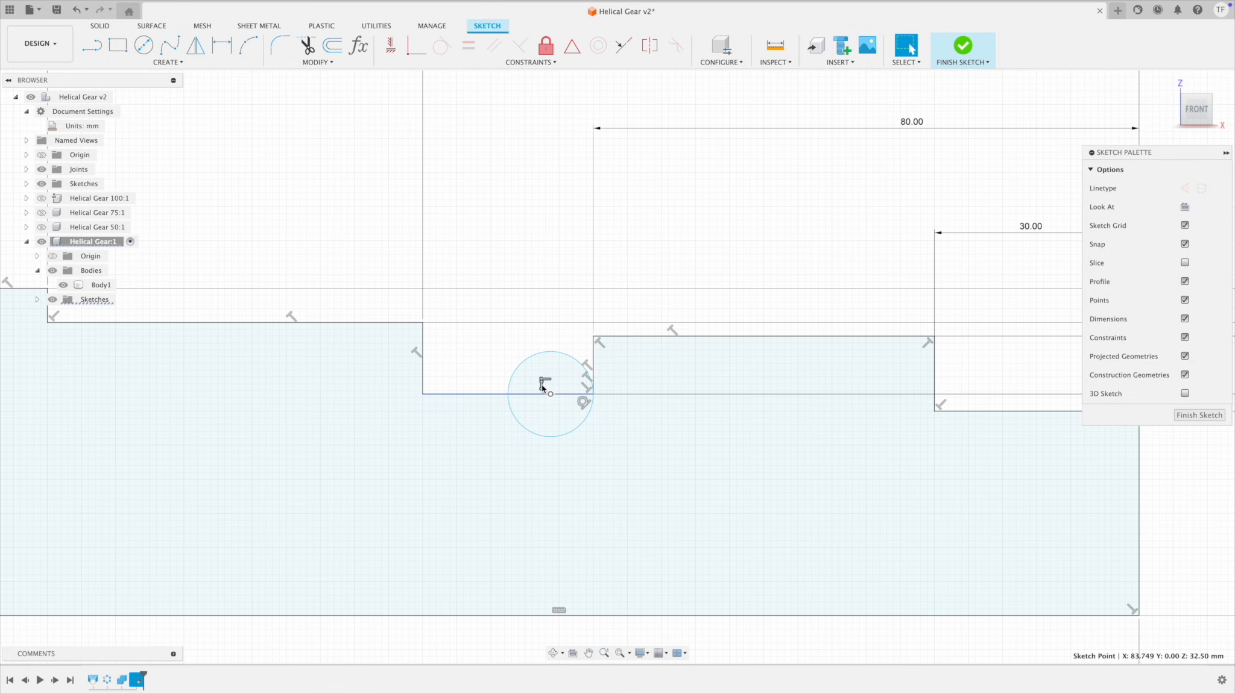
Step: Delete the coincident constraint between the circle's centre and the groove floor, and move the centre below the floor line
click(541, 386)
key(Delete)
mouse_move(551, 394)
mouse_down()
mouse_move(555, 385)
mouse_move(558, 414)
mouse_move(556, 391)
mouse_move(538, 422)
mouse_move(566, 407)
mouse_up()
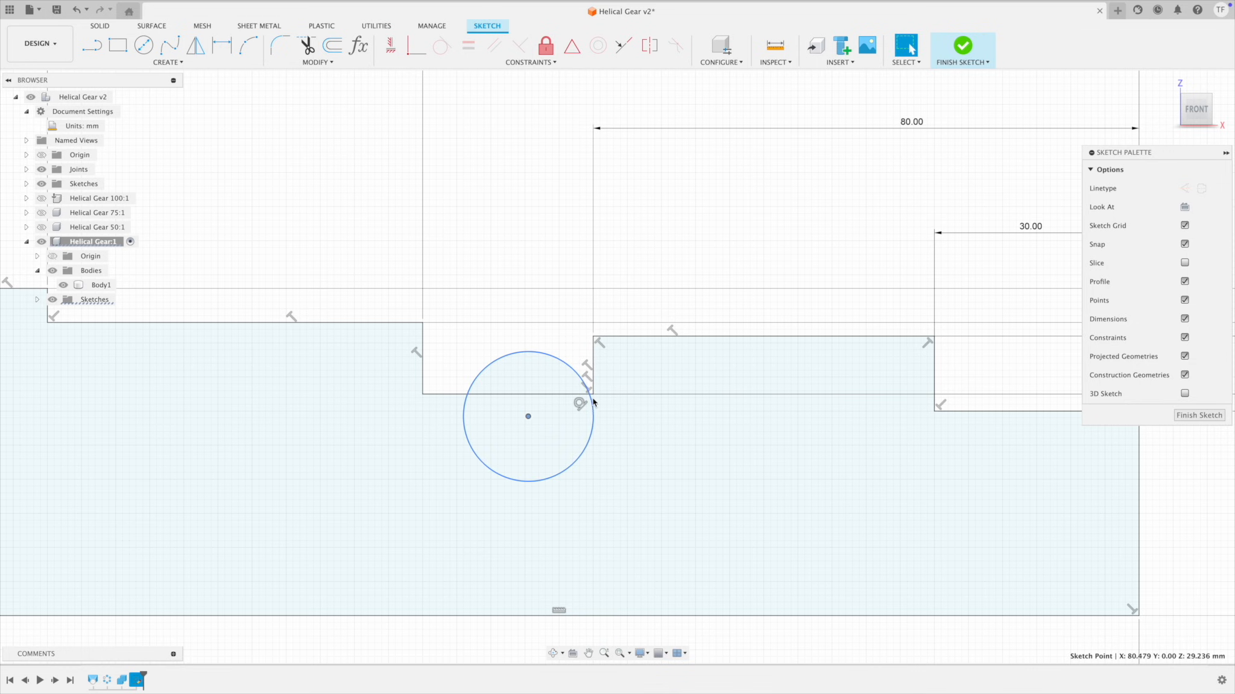
key(Escape)
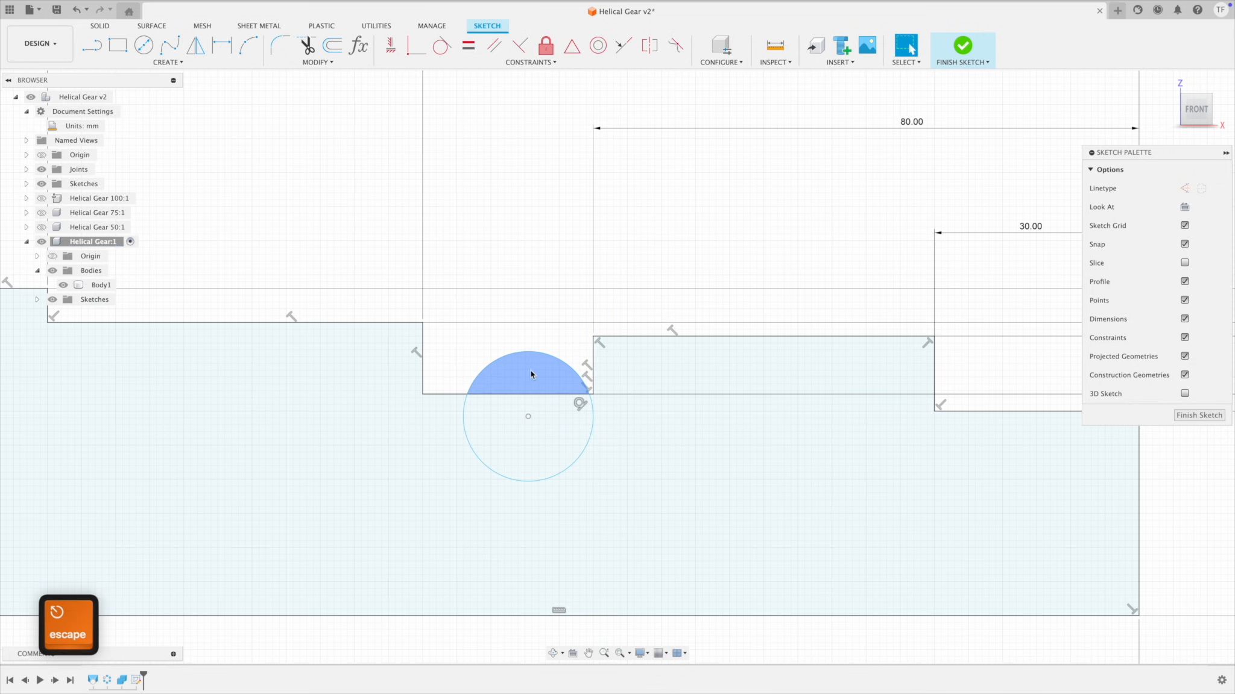
Step: Constrain the circle's lowered centre coincident with the groove floor line
click(529, 417)
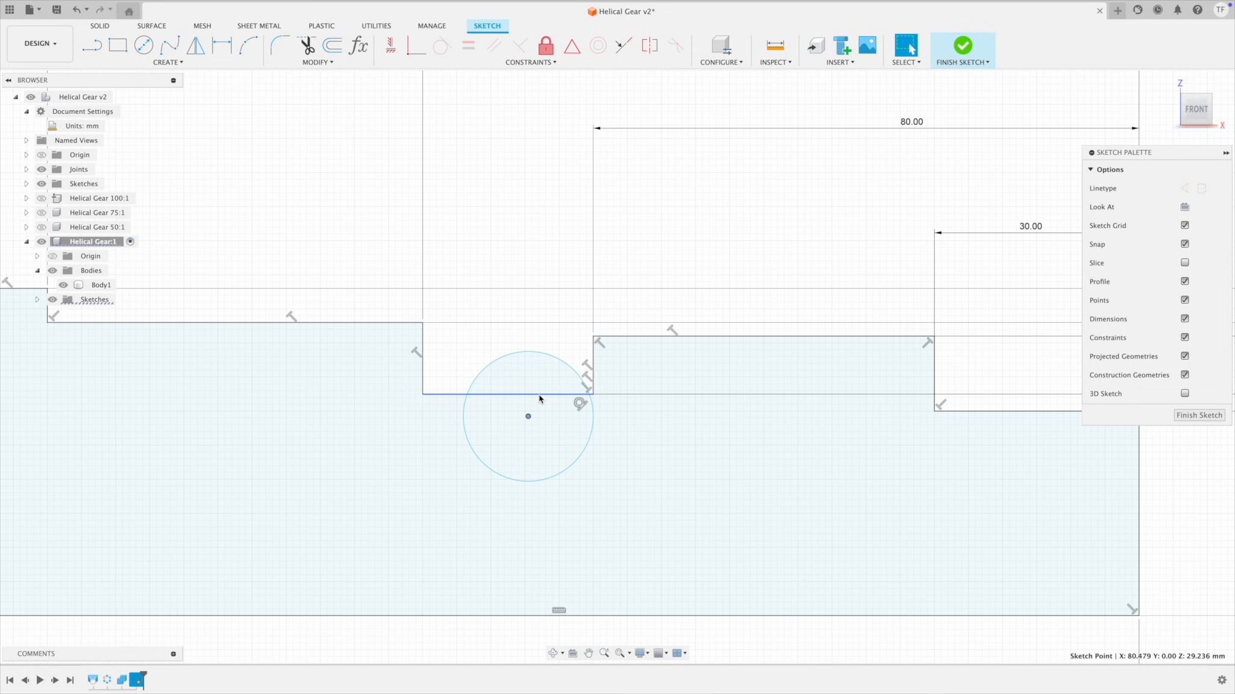
key(Escape)
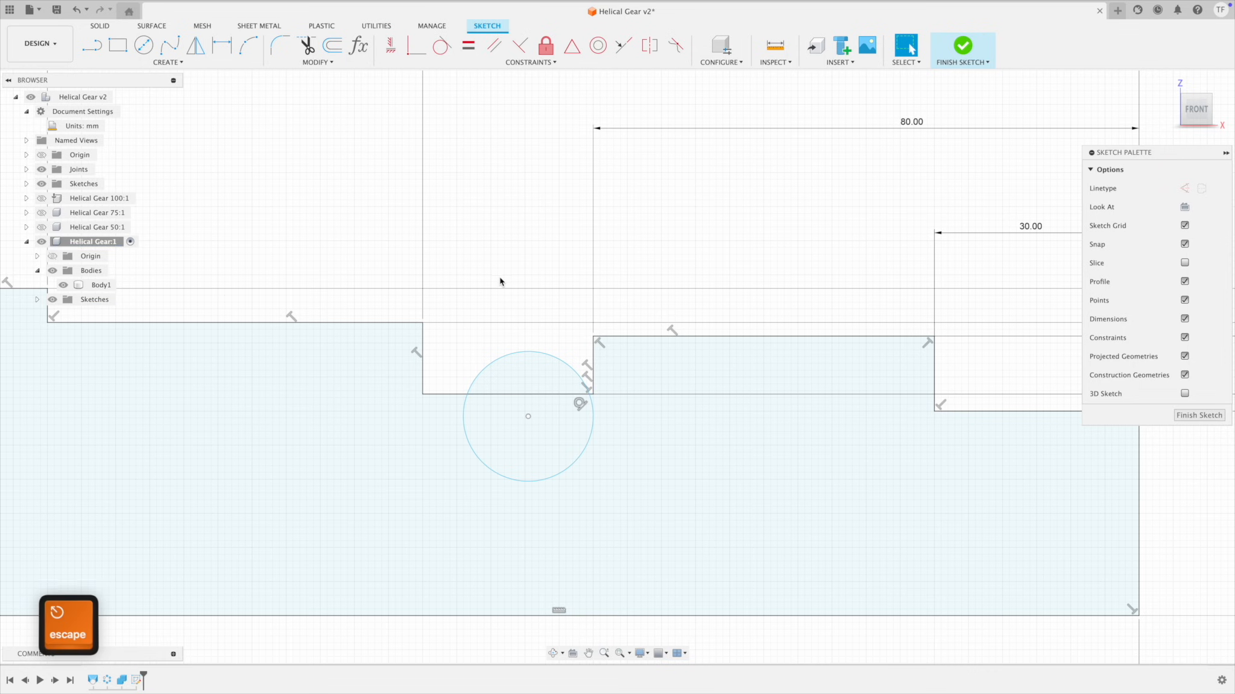
click(415, 48)
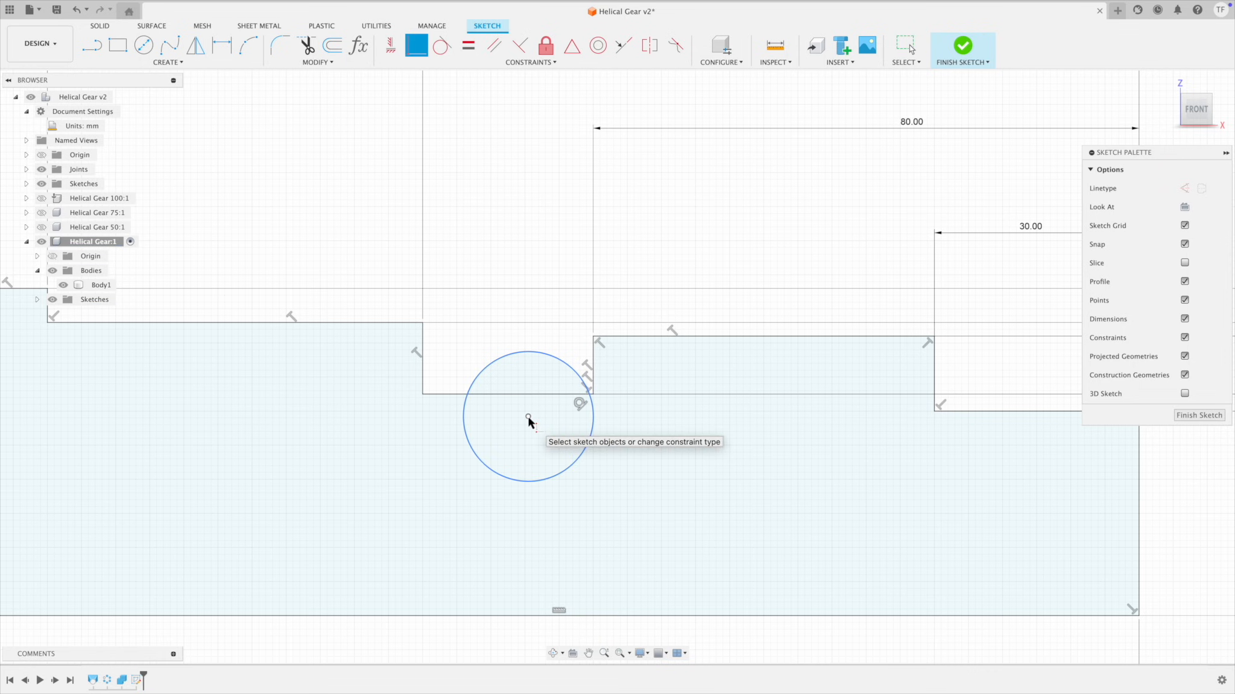
click(535, 395)
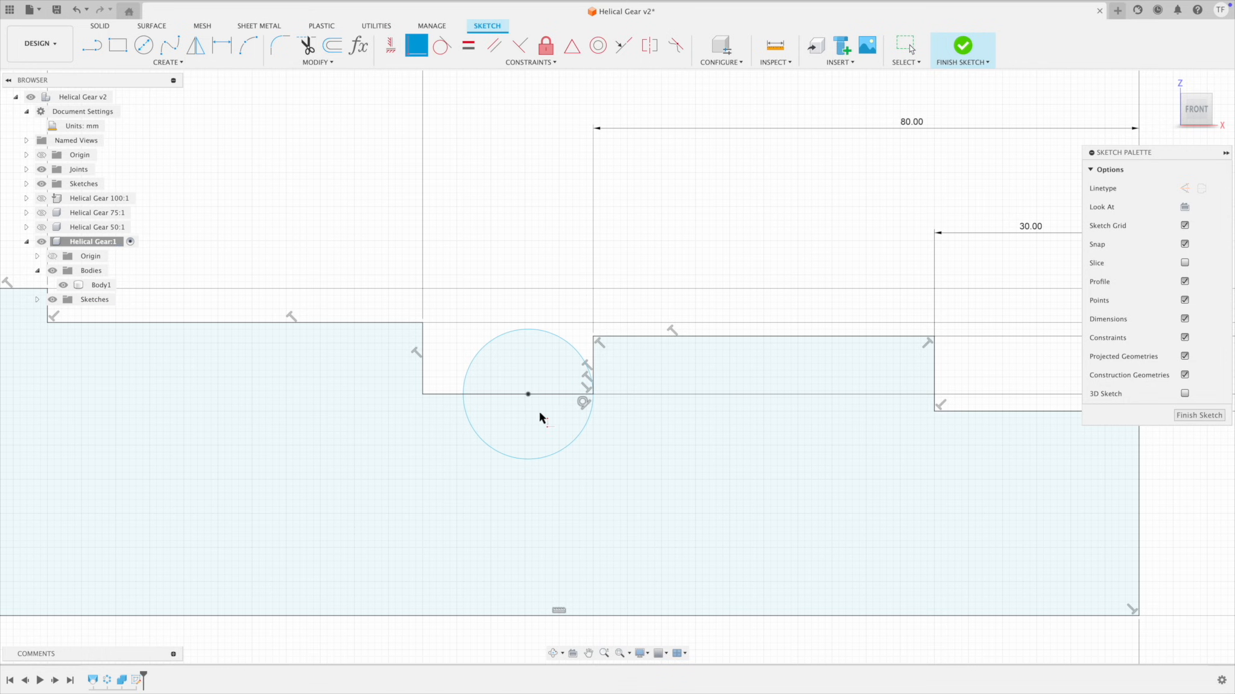
key(Escape)
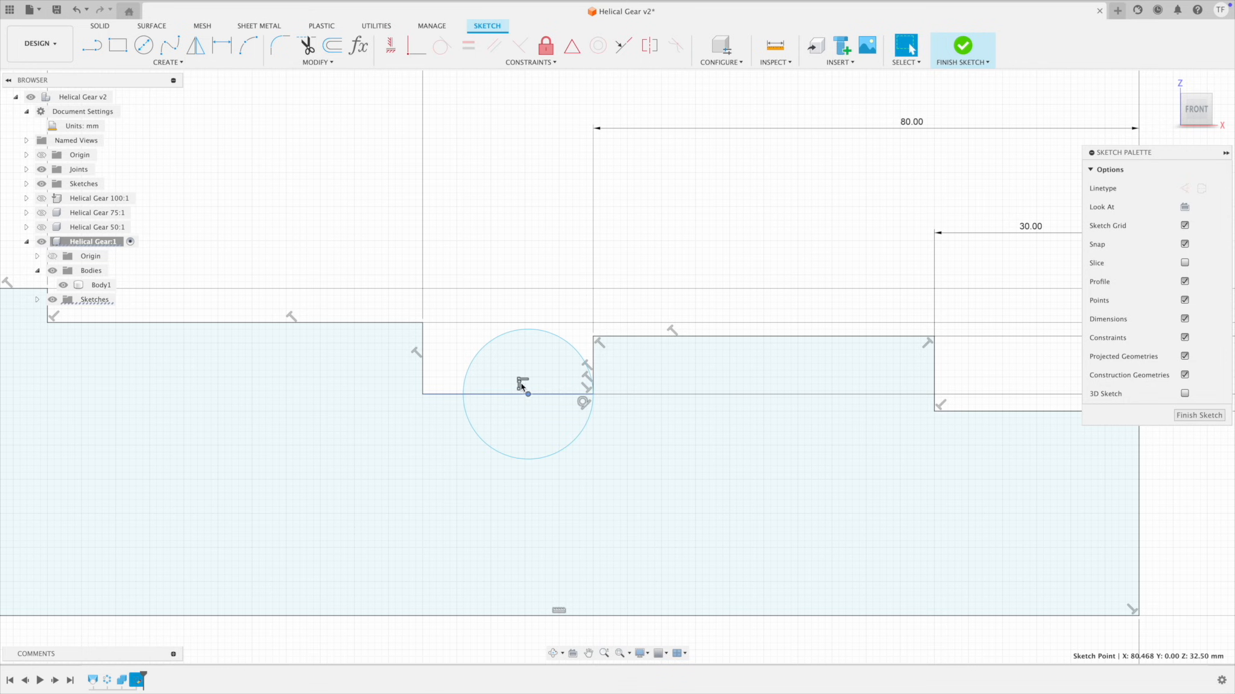
Step: Remove the centre's coincident constraint again and move the circle's centre down off the groove floor
click(519, 382)
key(Delete)
drag(527, 395, 535, 423)
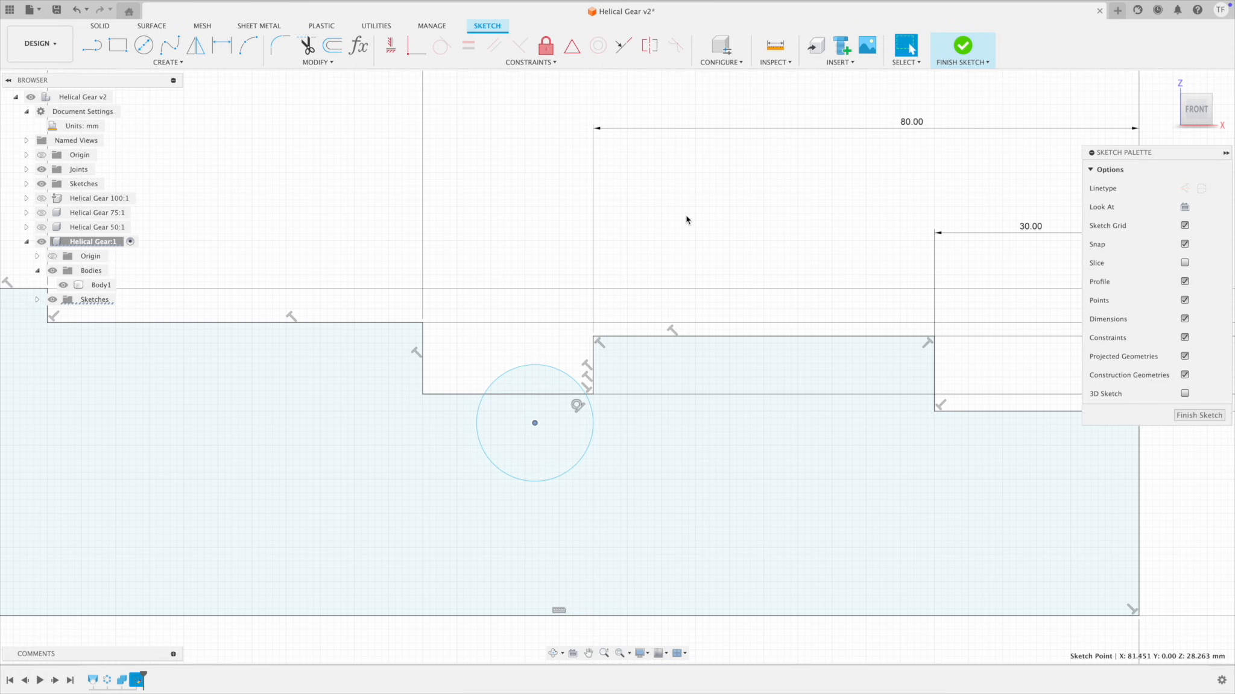
key(Escape)
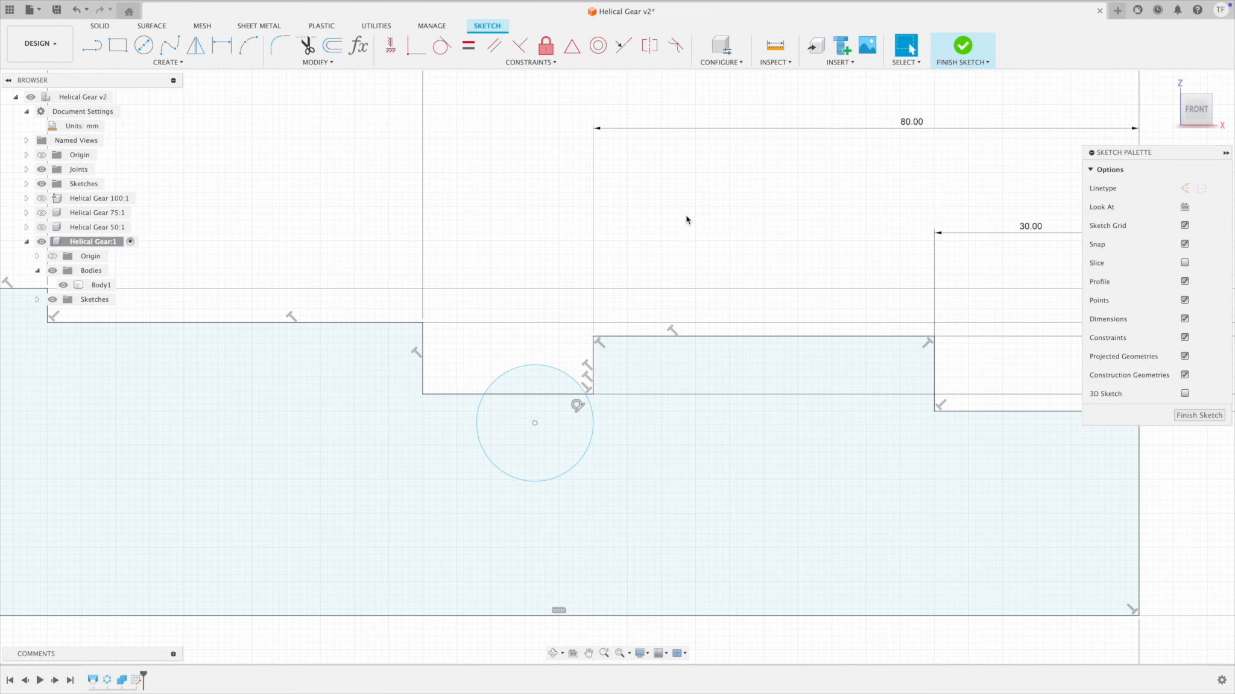
Step: Reapply a coincident constraint that places the circle's centre on the groove floor line
click(534, 424)
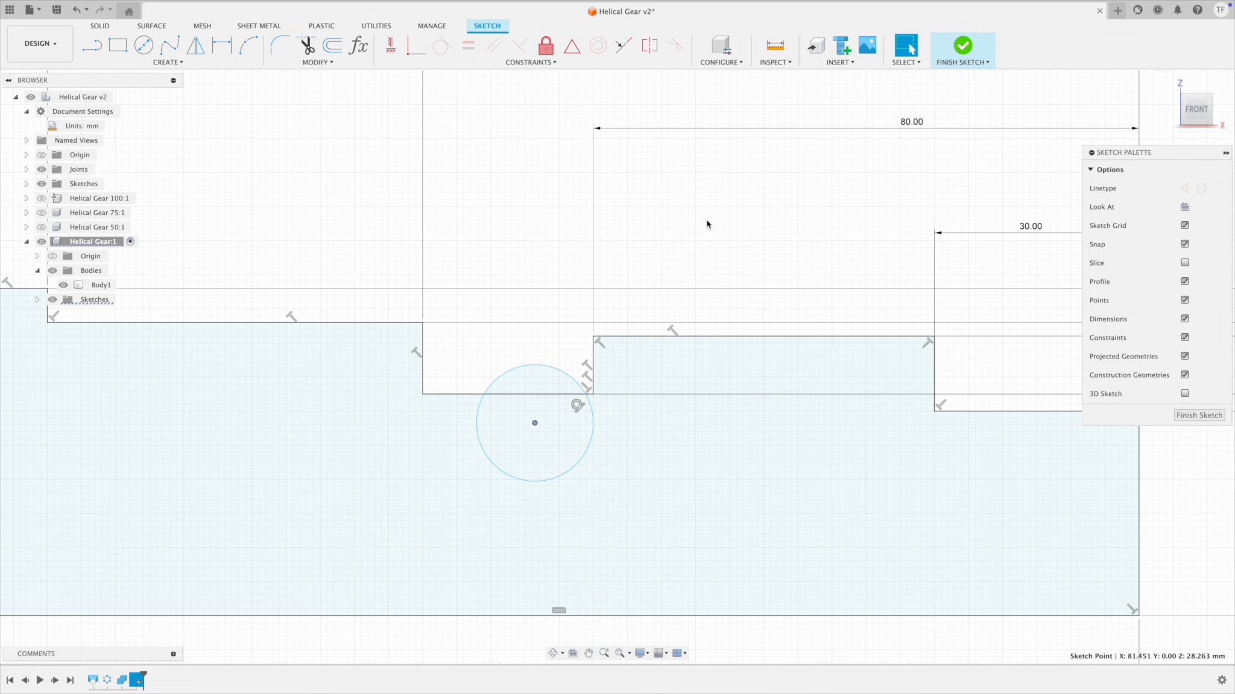
click(416, 47)
click(534, 396)
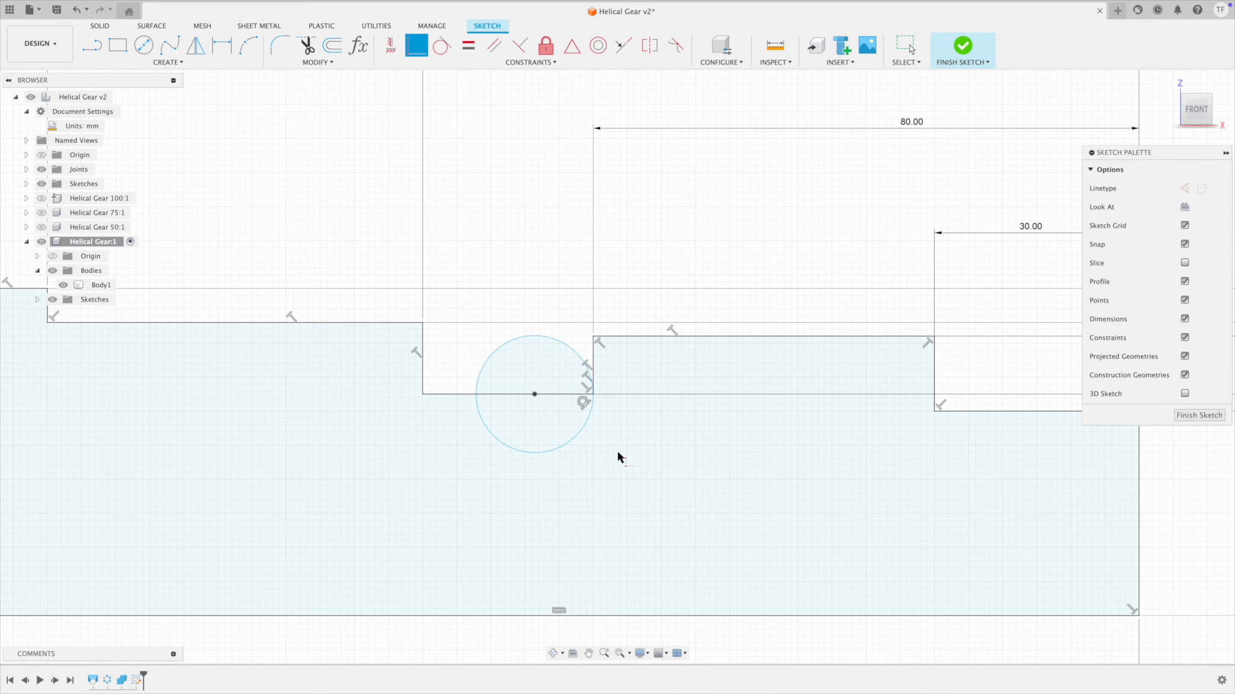
key(Escape)
Step: Dimension the groove circle by its radius and set it to 8 mm
key(d)
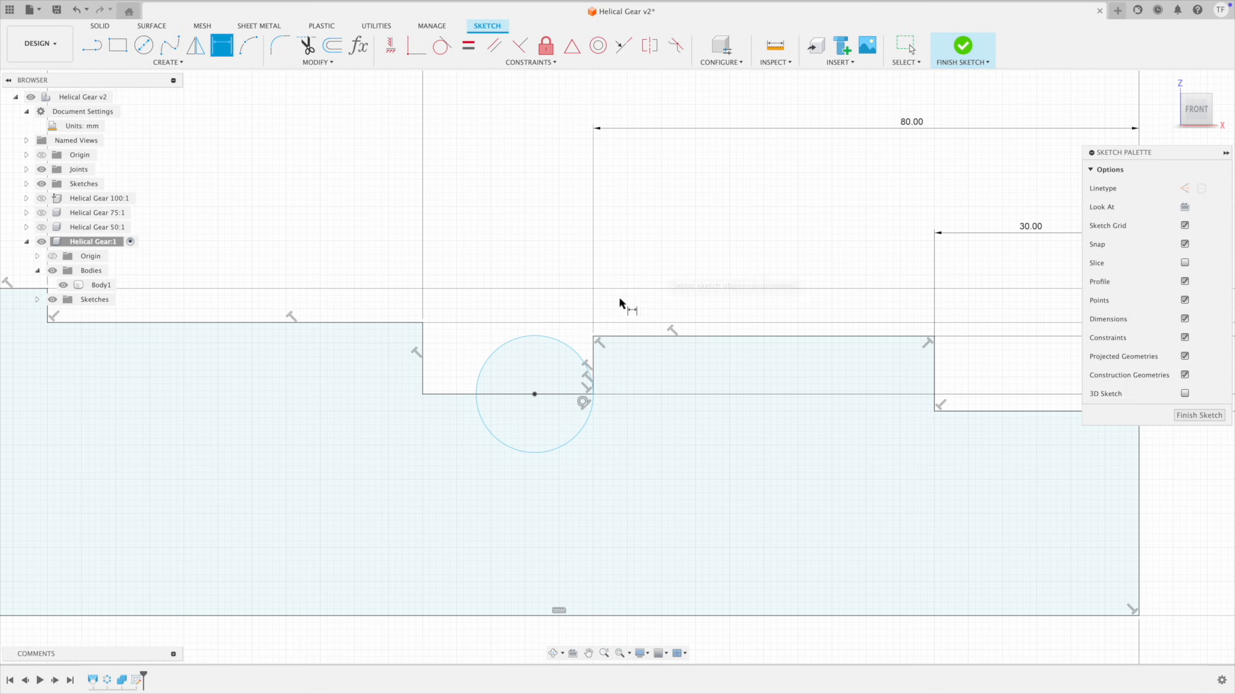
click(565, 344)
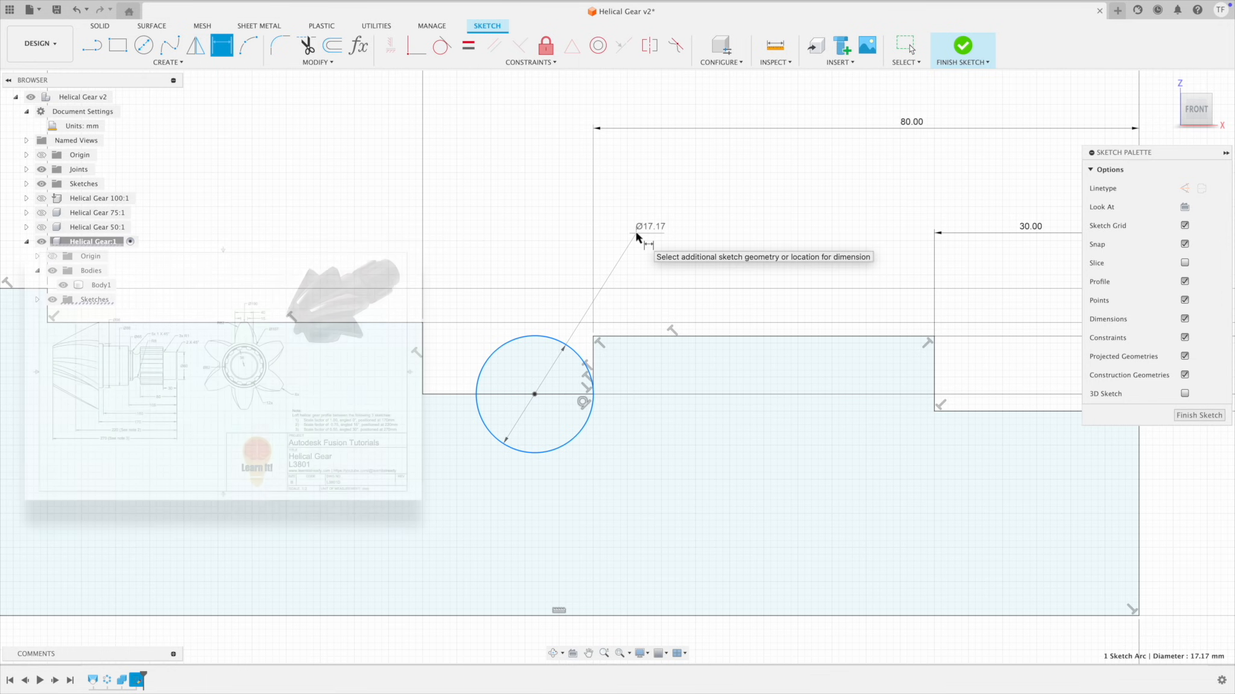
right_click(634, 230)
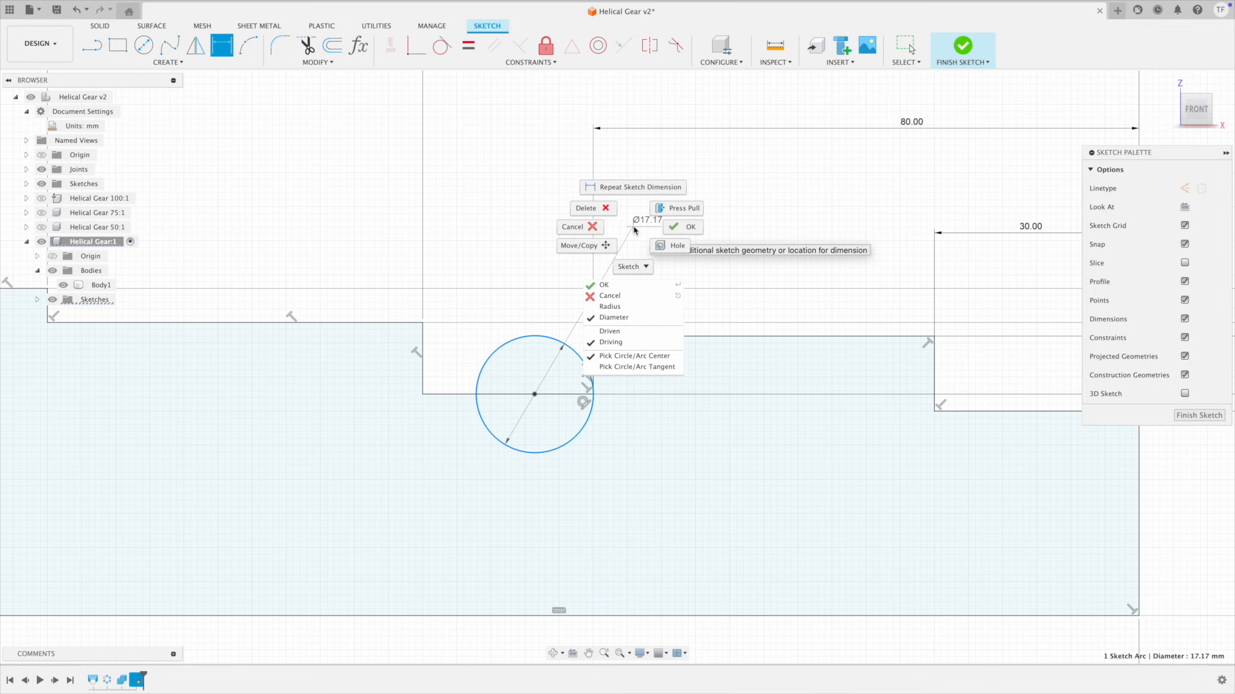
click(615, 307)
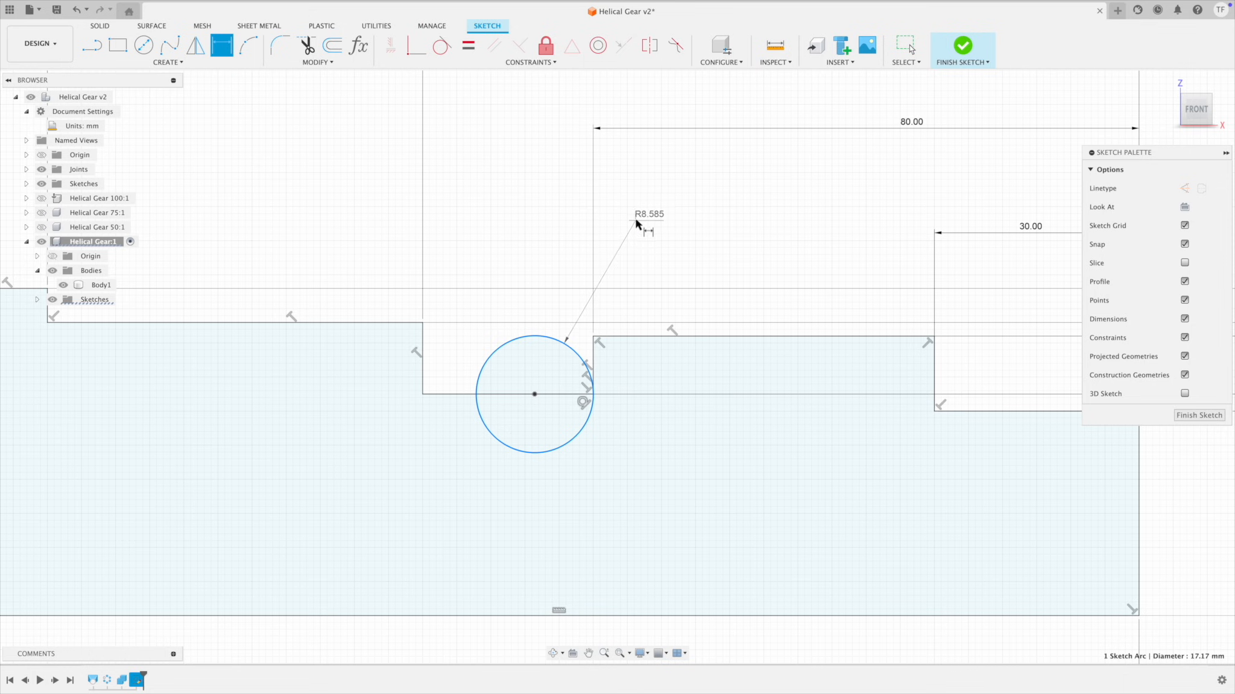
click(657, 223)
text(8)
key(Return)
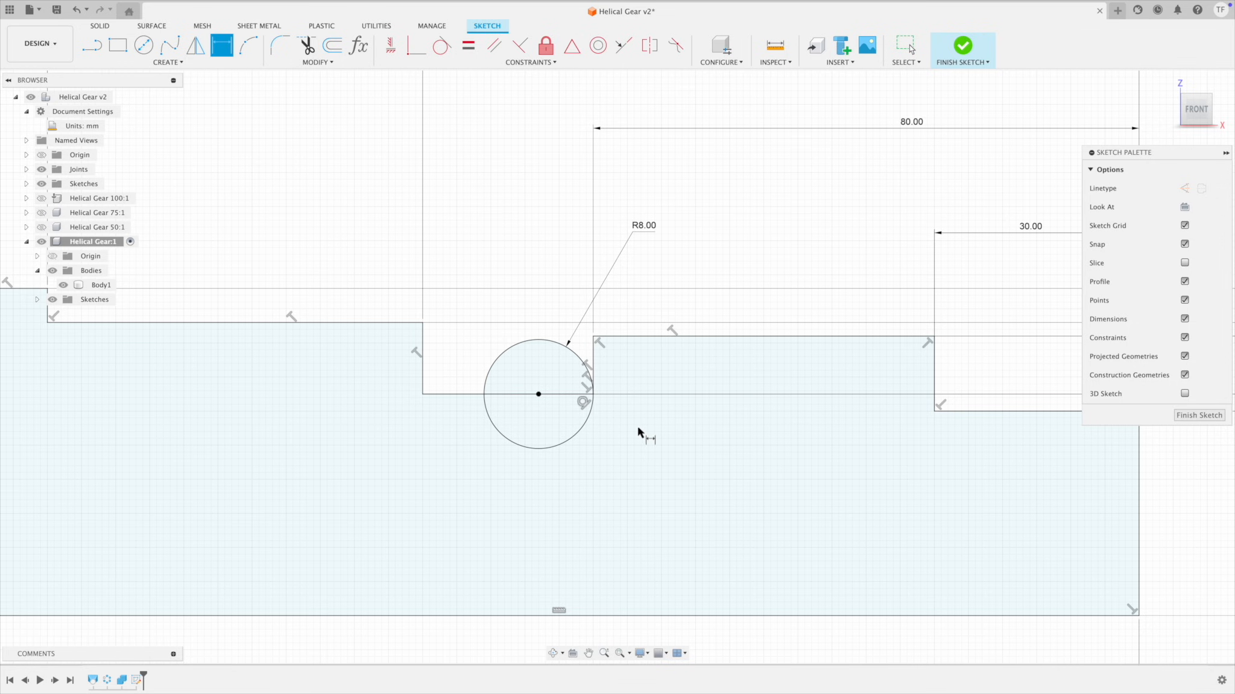
key(Escape)
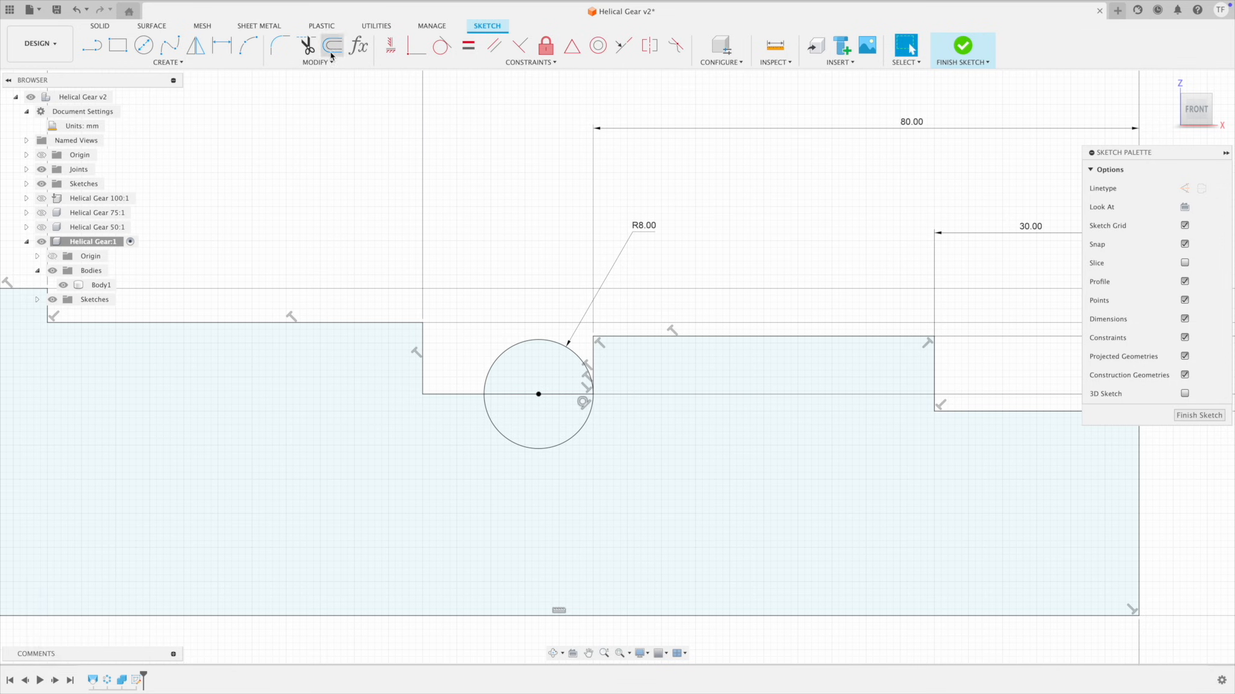
Step: Try to trim the floor line inside the circle and the circle's upper half to leave a semicircular groove
click(308, 47)
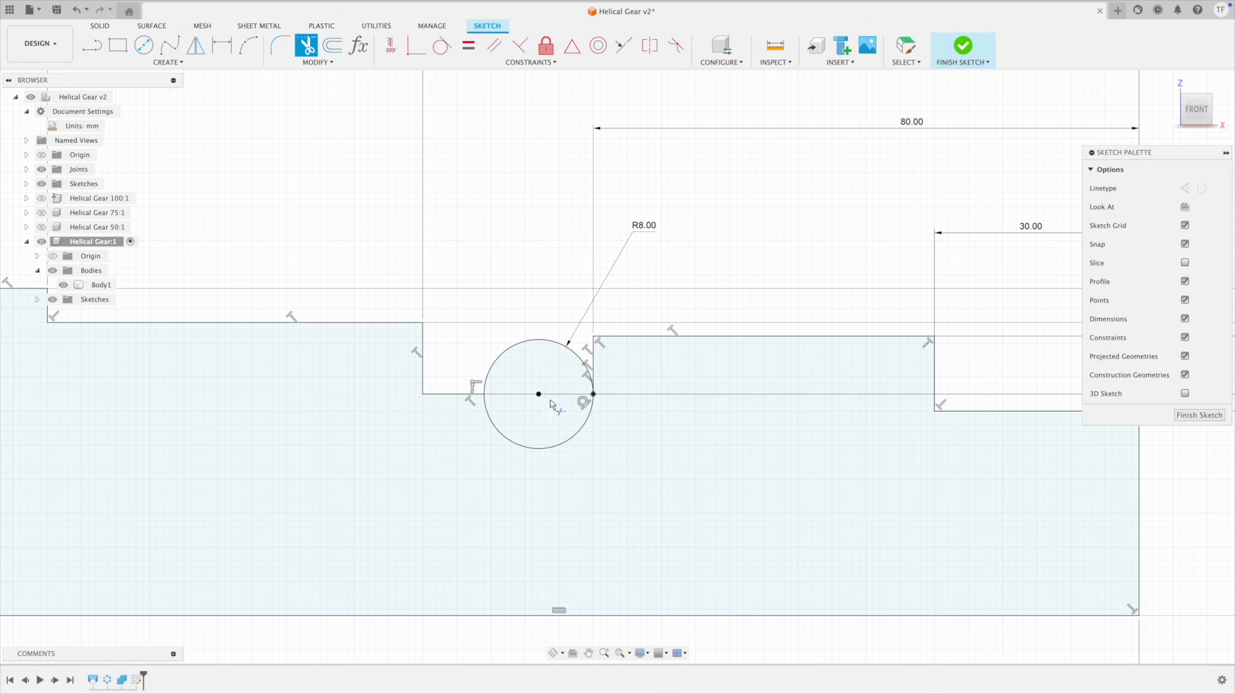
click(513, 347)
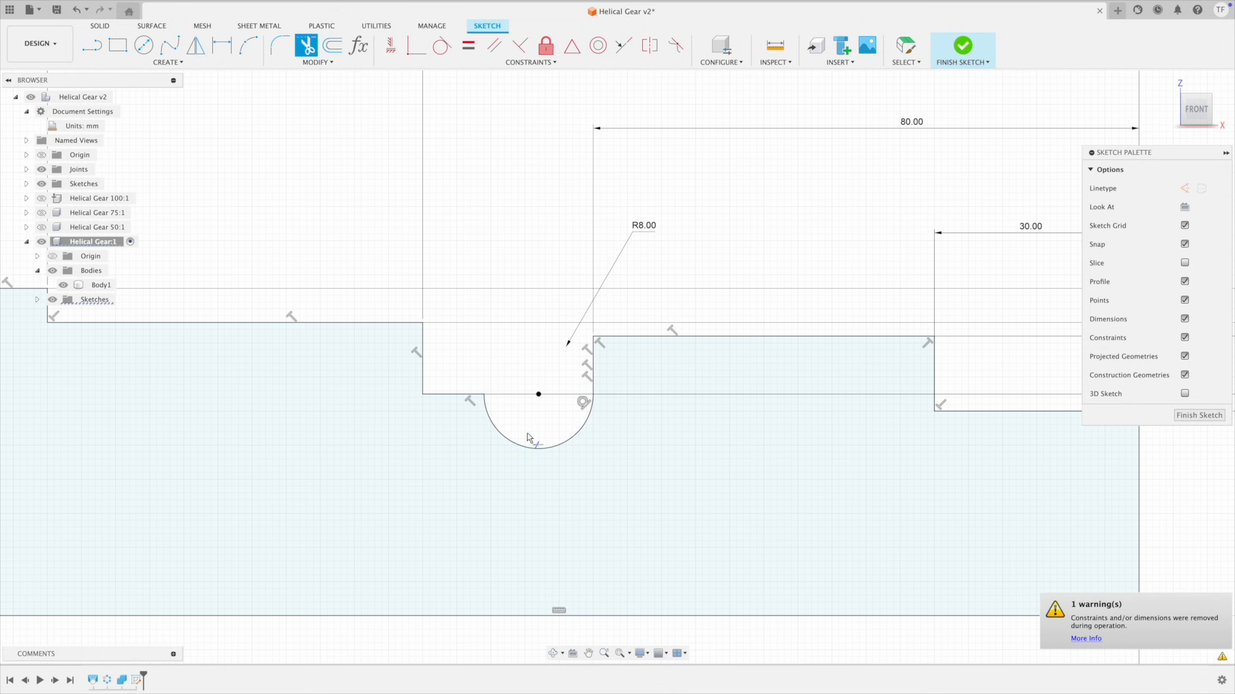
scroll(558, 445, up, 2)
key(Escape)
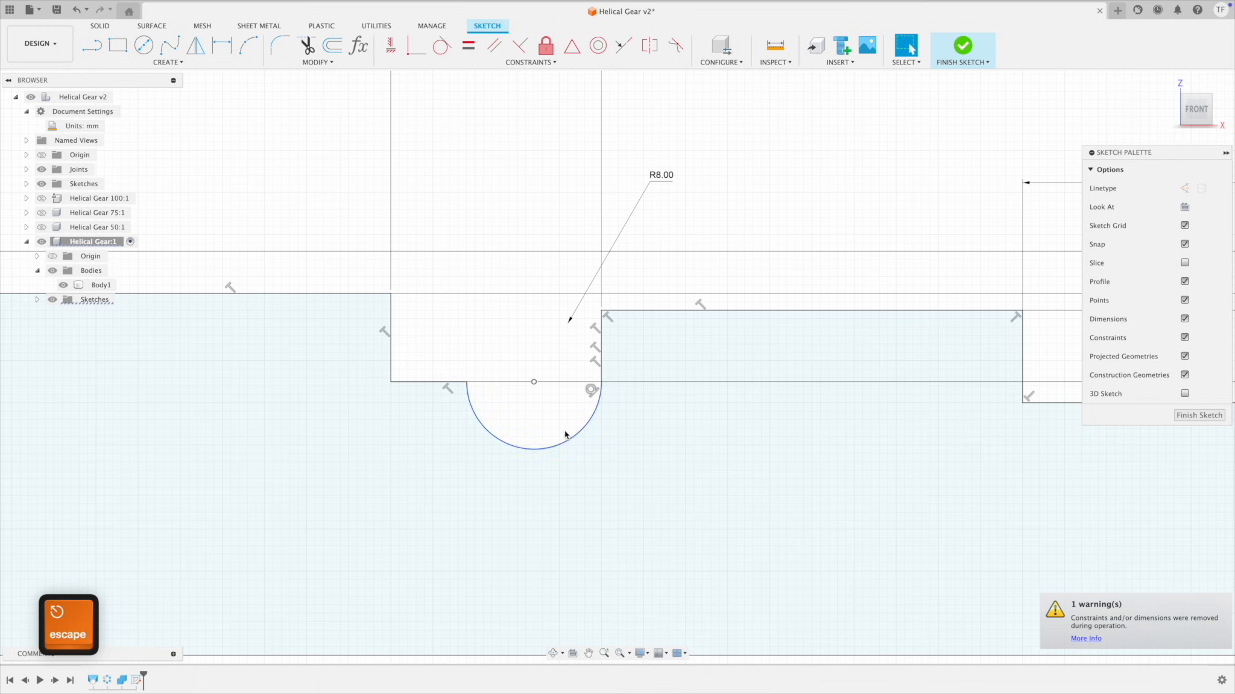
key(super+z)
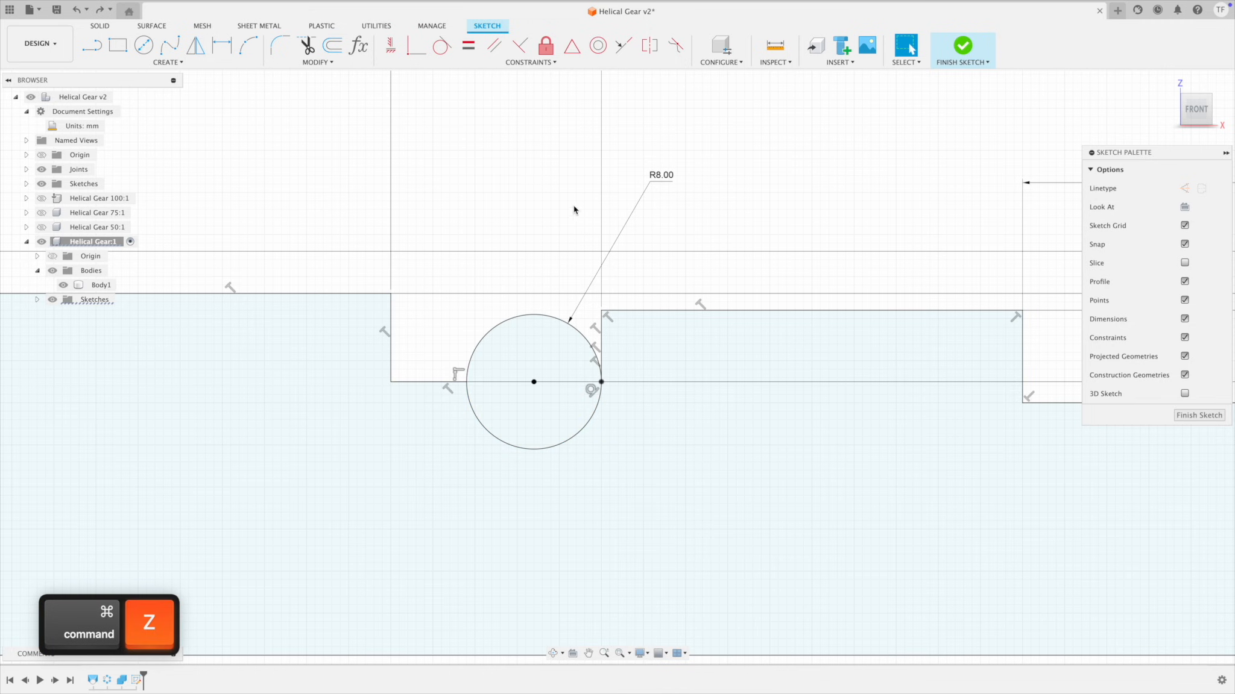
key(super+z)
Step: Try trimming the circle's upper arc before the floor segment inside it, and undo the trimming to restore the full circle
key(t)
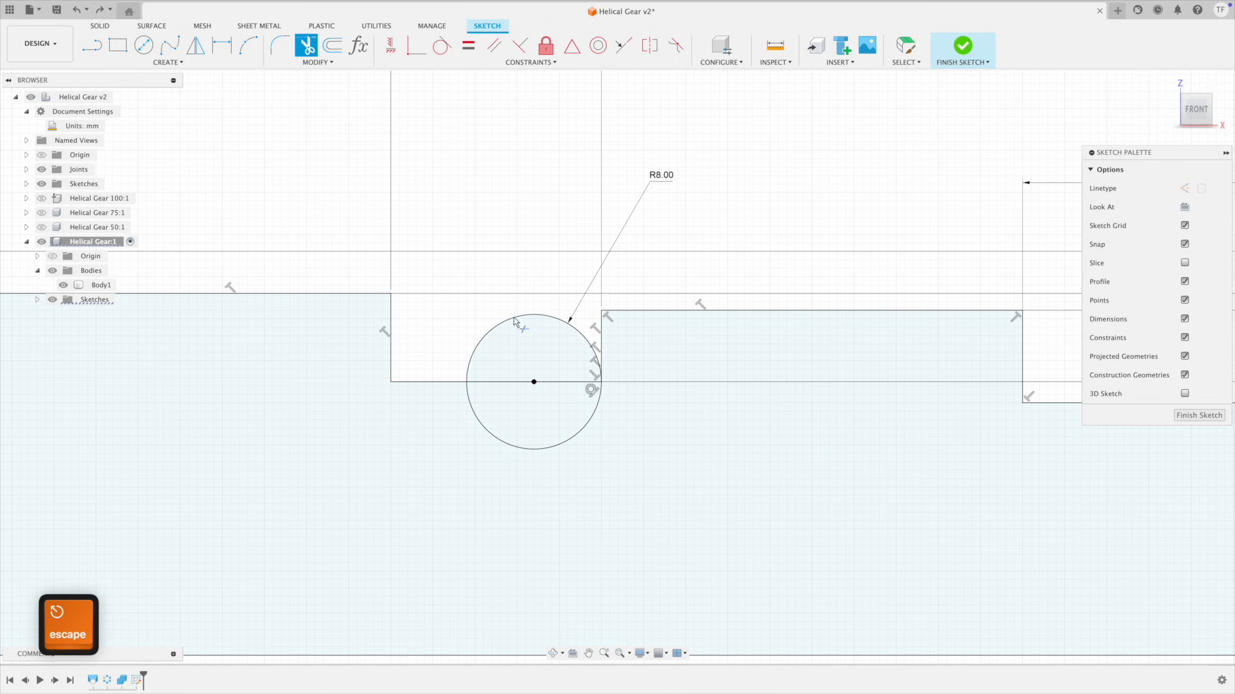
click(506, 320)
click(504, 382)
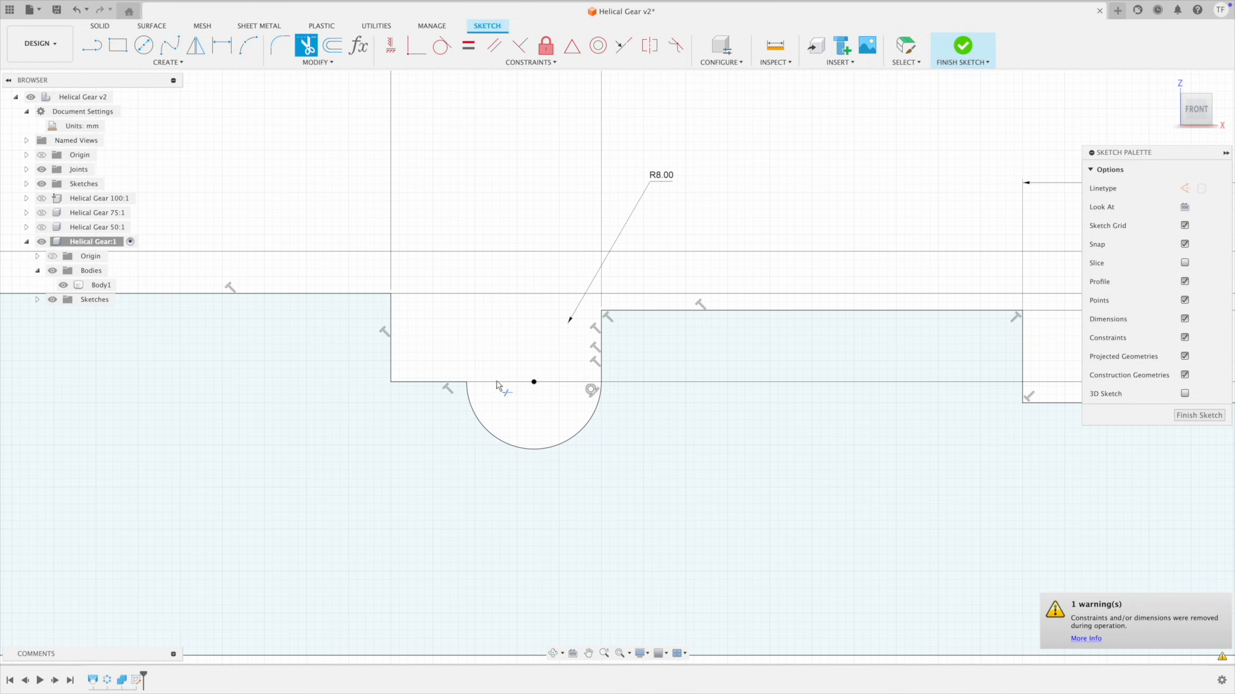
key(Escape)
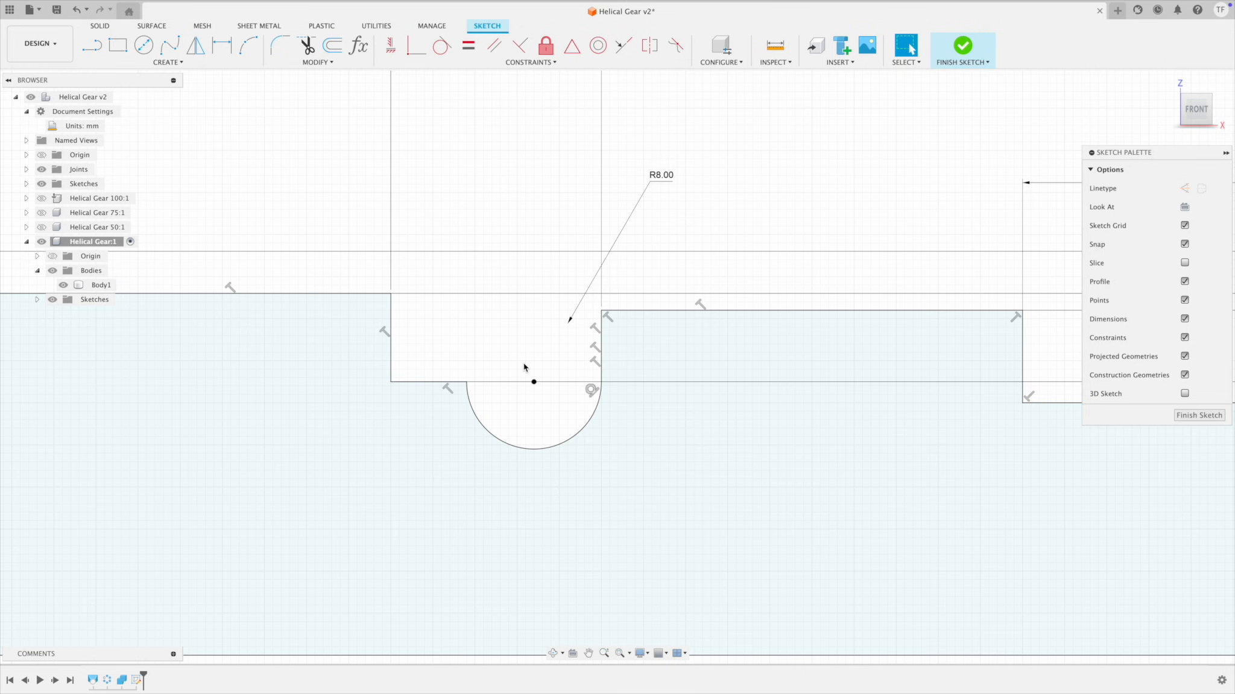
key(super+z)
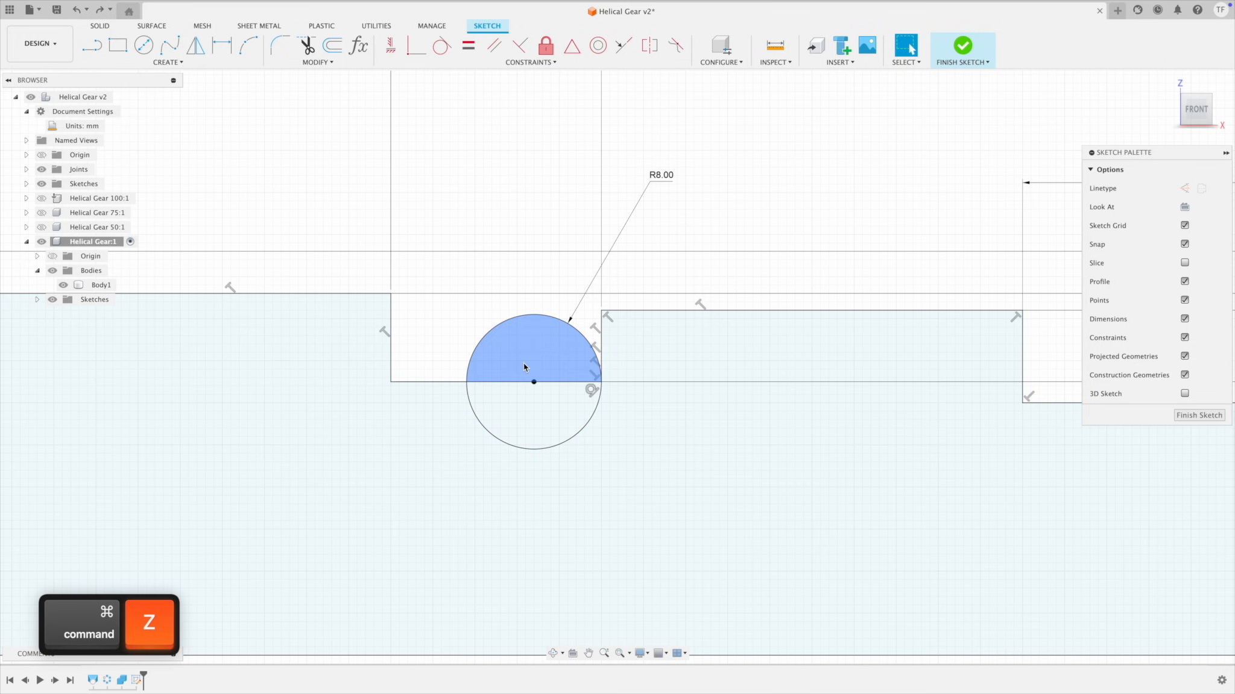
scroll(681, 280, down, 5)
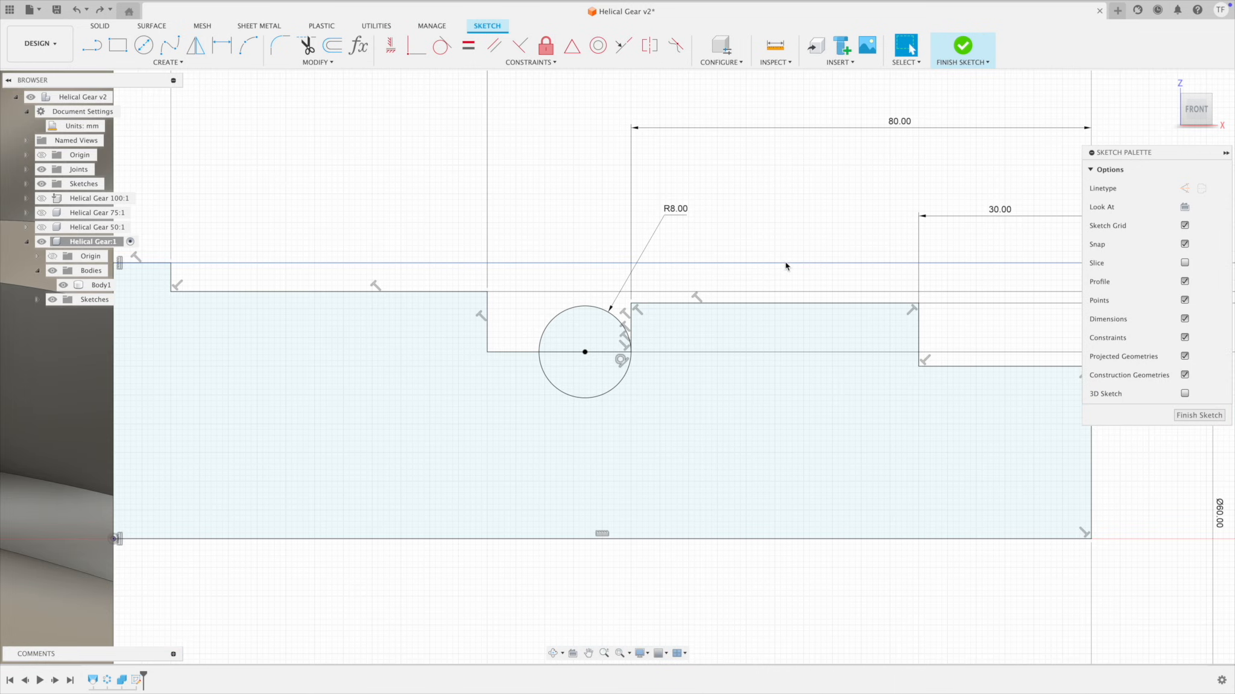
scroll(722, 281, up, 3)
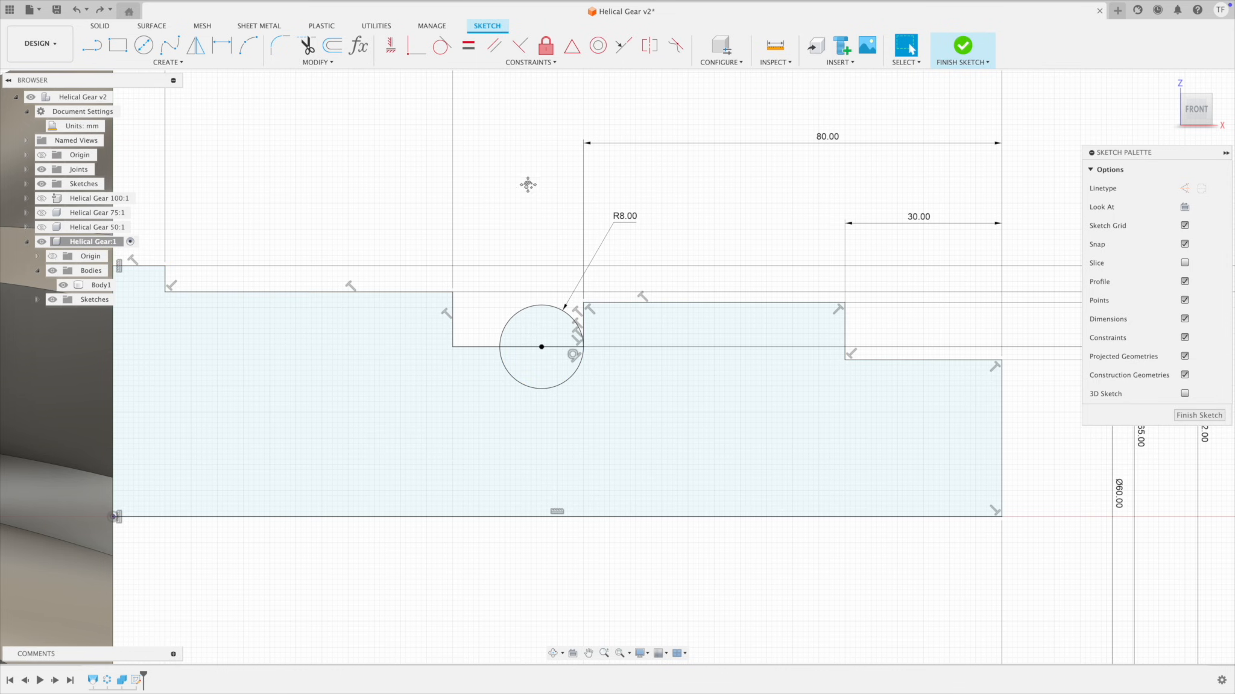
Step: Move the 170 mm length dimension and the Ø60, Ø86 and Ø96 diameter dimensions closer to the shaft profile
middle_drag(526, 185, 546, 220)
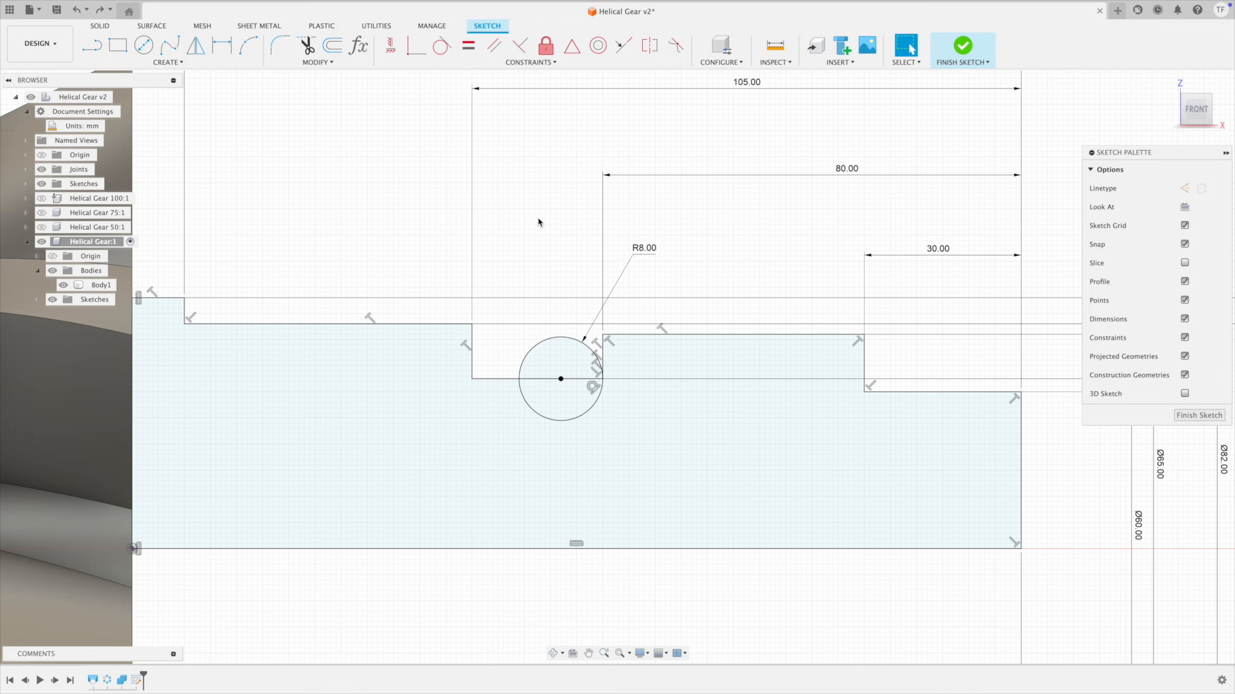
scroll(542, 217, down, 5)
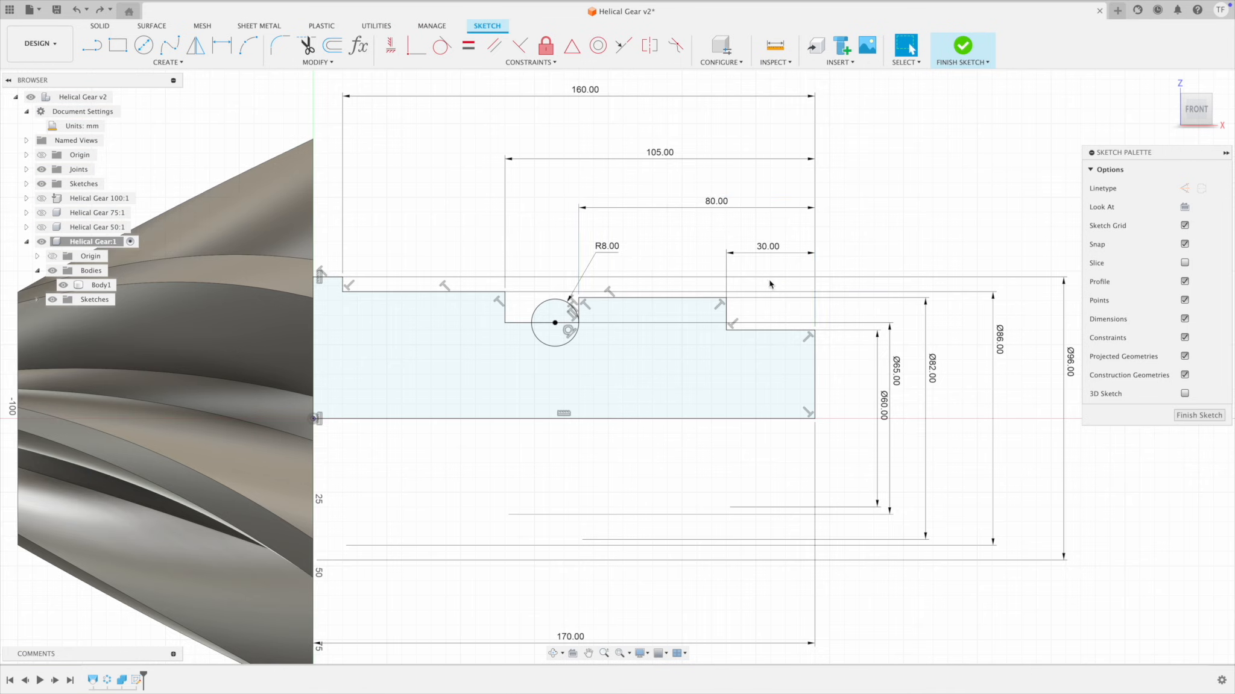
scroll(791, 287, down, 2)
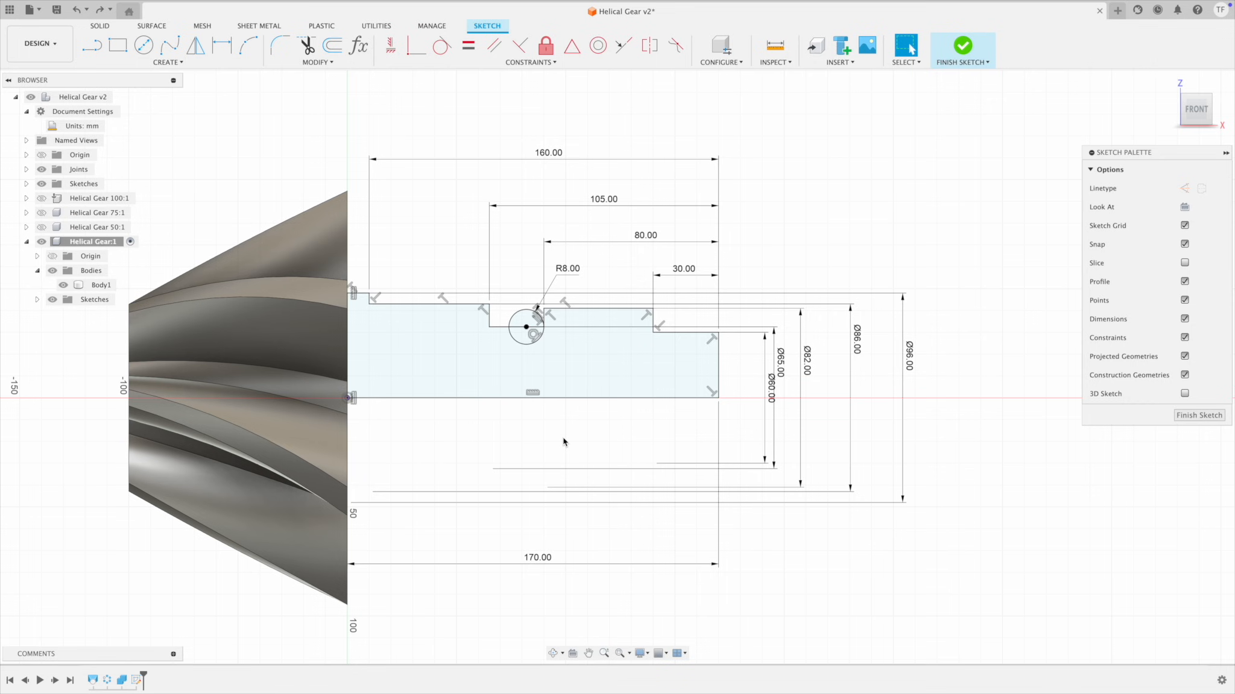
drag(542, 557, 544, 429)
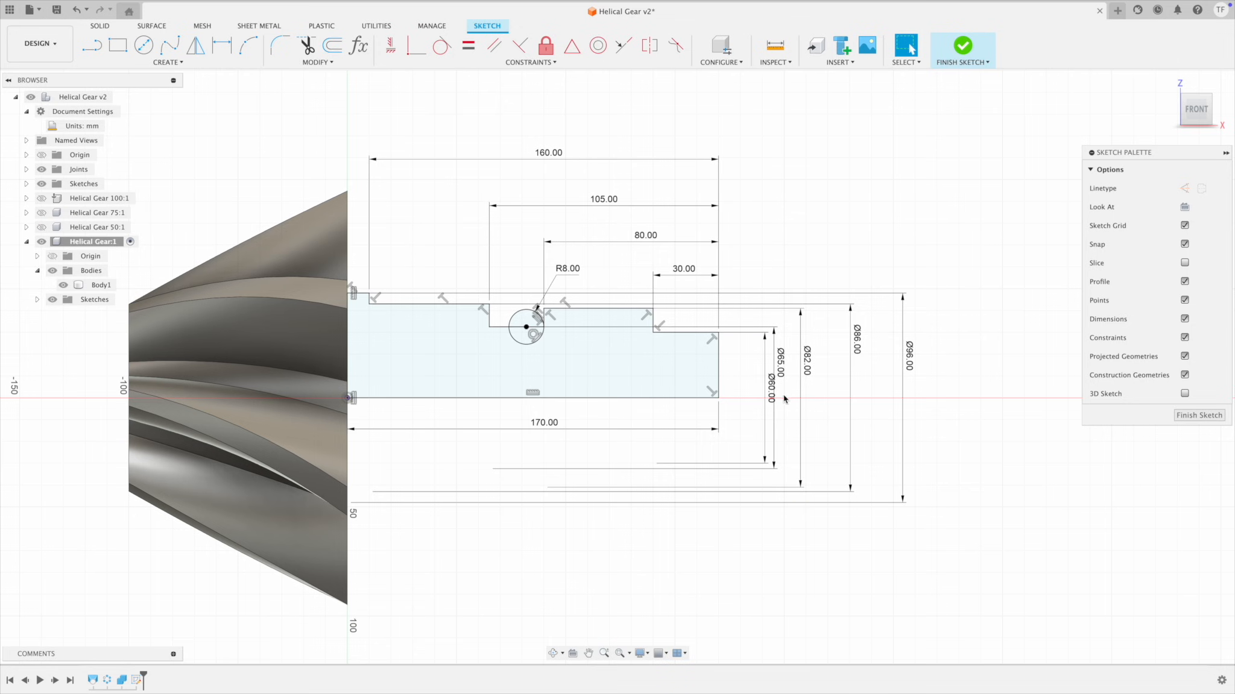
drag(771, 392, 747, 392)
drag(859, 362, 831, 353)
drag(911, 355, 865, 359)
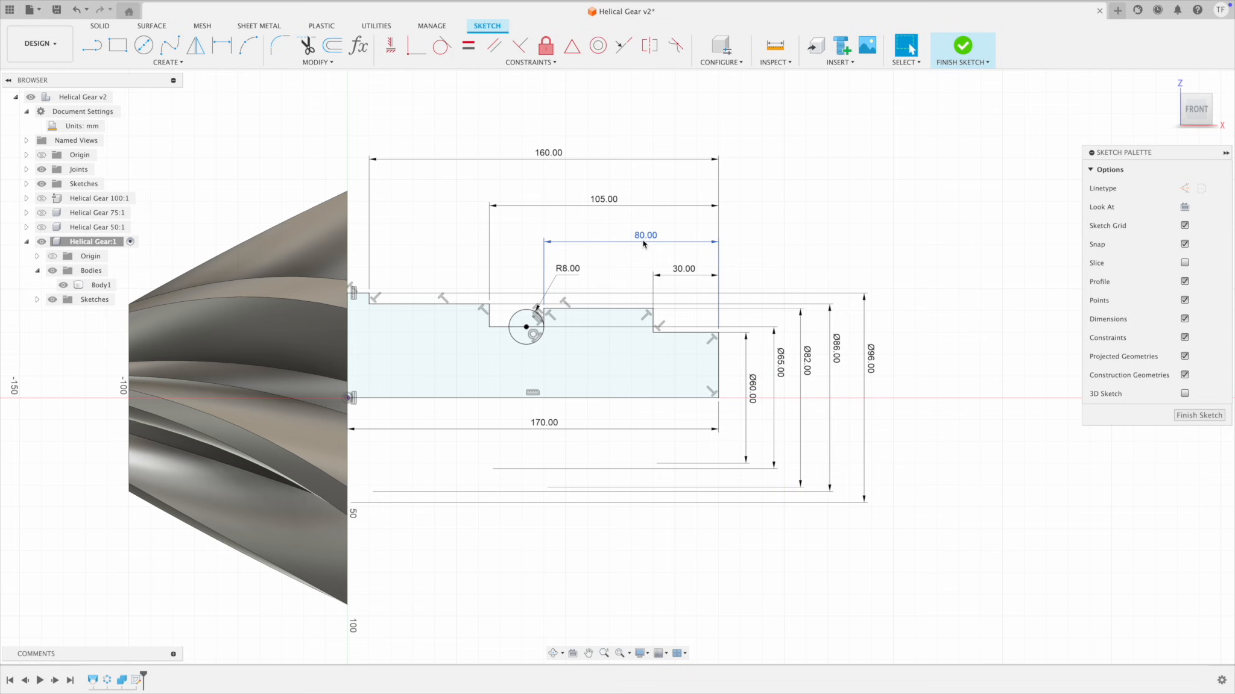
Step: Space the stacked 80, 105 and 160 mm length dimensions more tightly above the shaft profile
drag(644, 240, 648, 248)
drag(609, 207, 611, 235)
drag(549, 158, 558, 203)
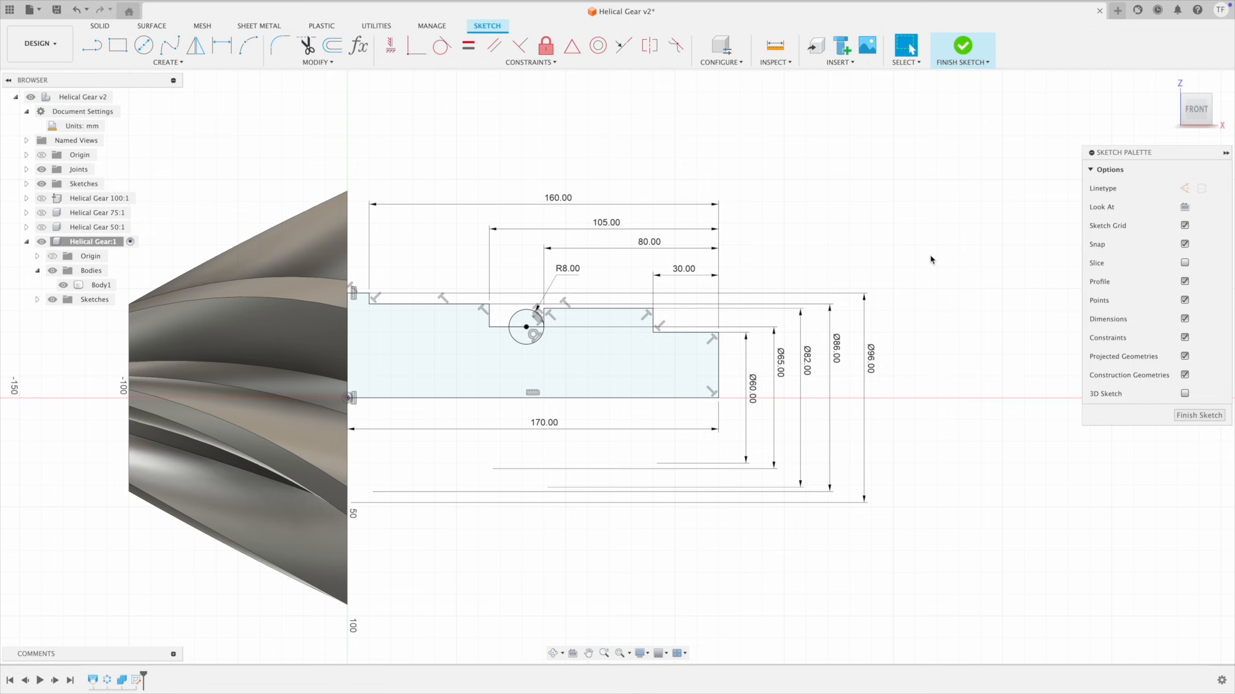
Step: Finish the sketch and revolve the shaft profile 360 degrees about its long base line, joined to the gear body
click(1190, 418)
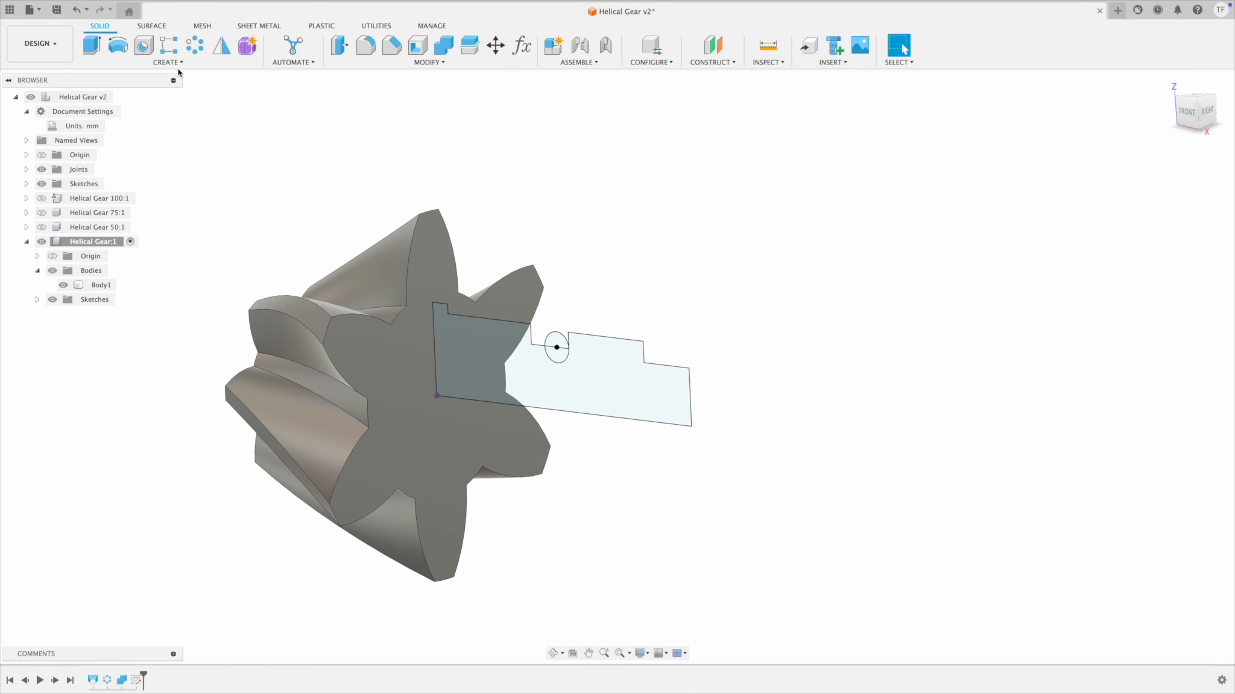
click(177, 62)
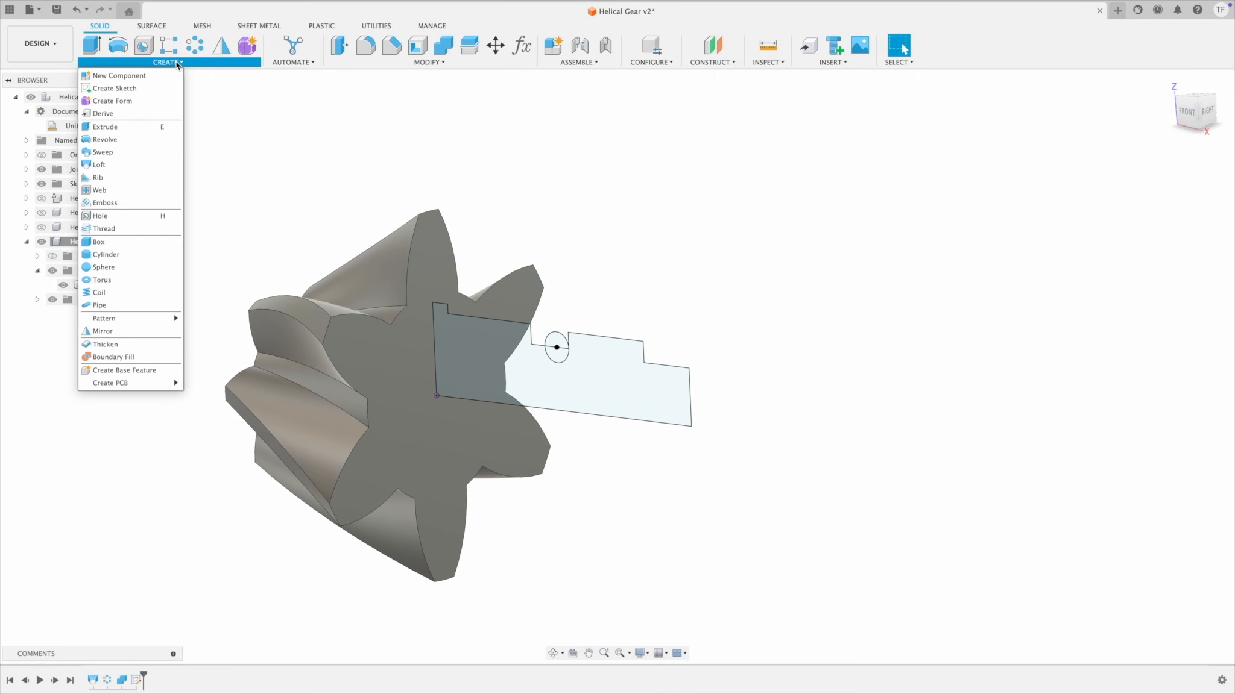
click(142, 140)
click(609, 384)
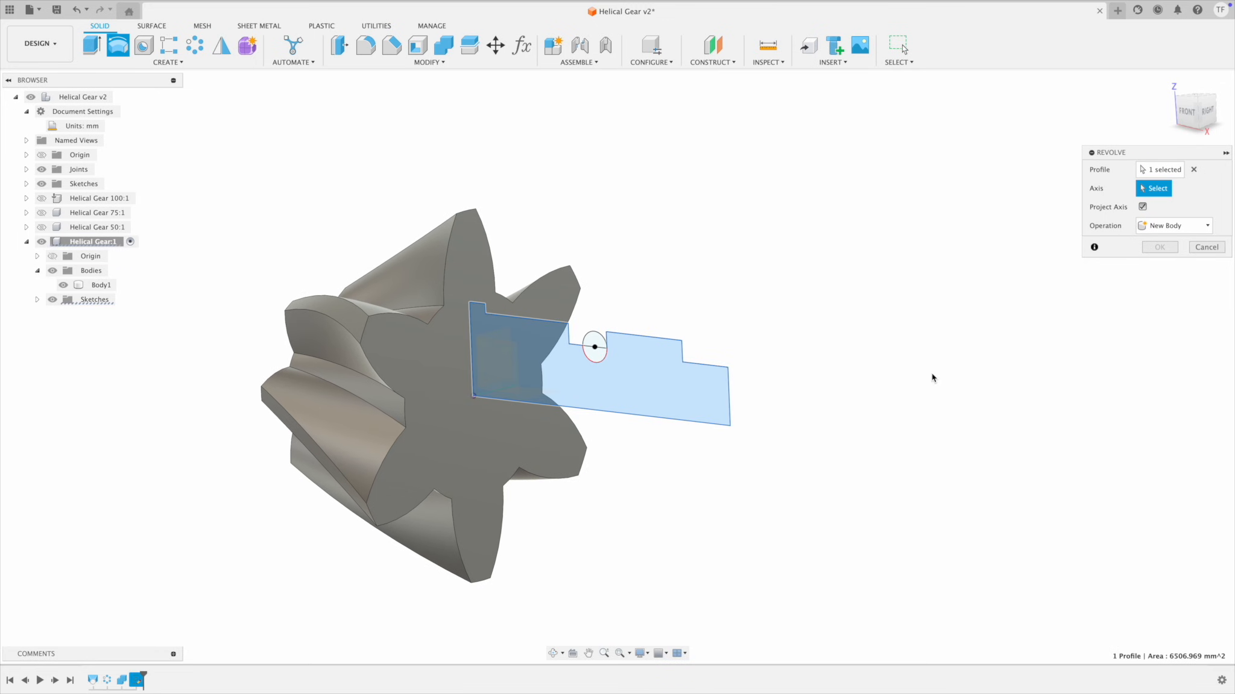
click(662, 422)
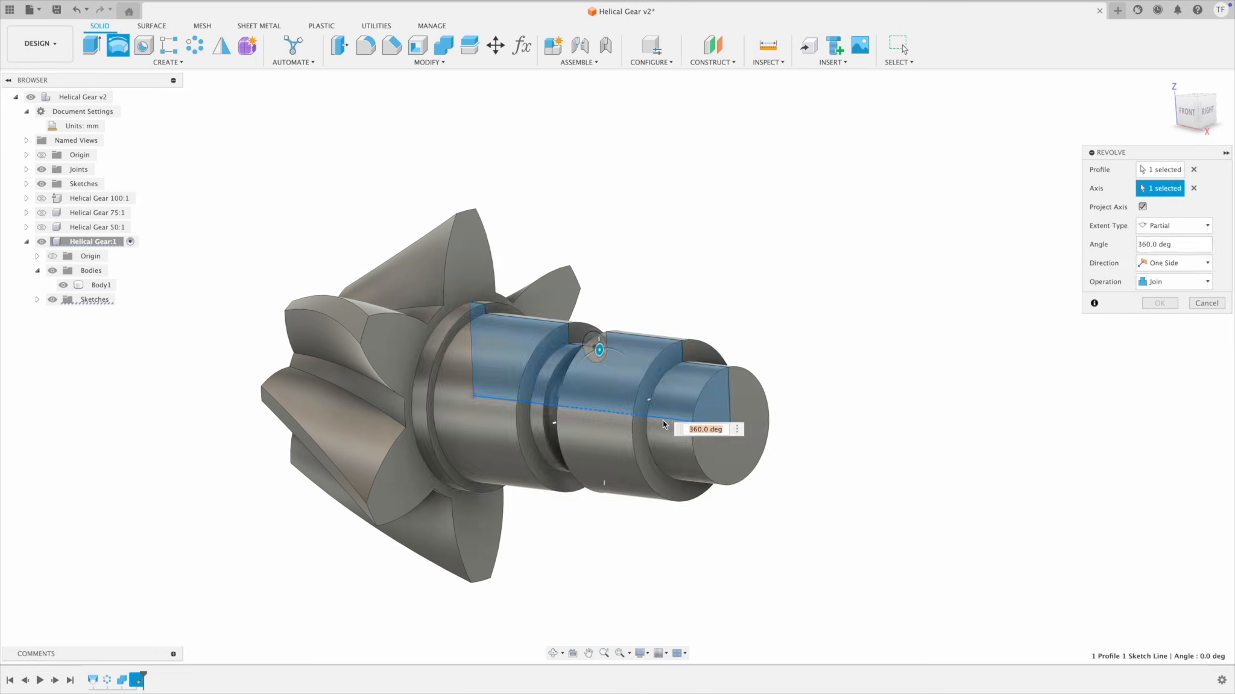
shift+middle_drag(663, 421, 793, 487)
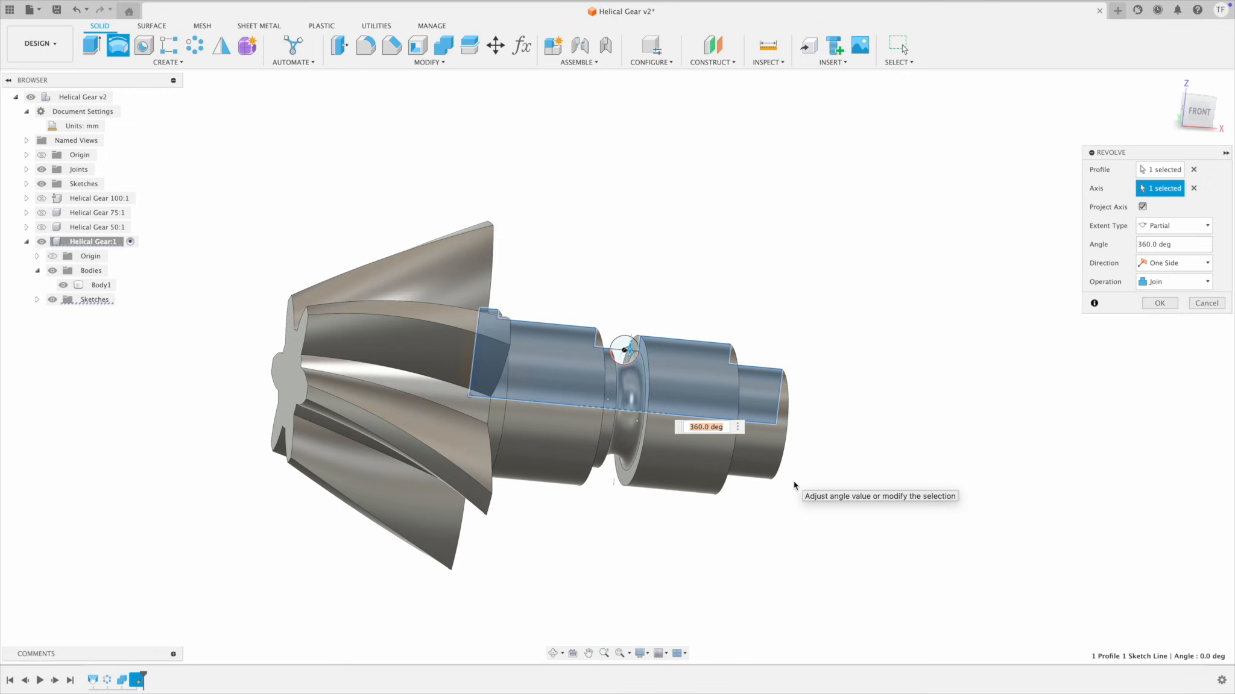
click(1159, 303)
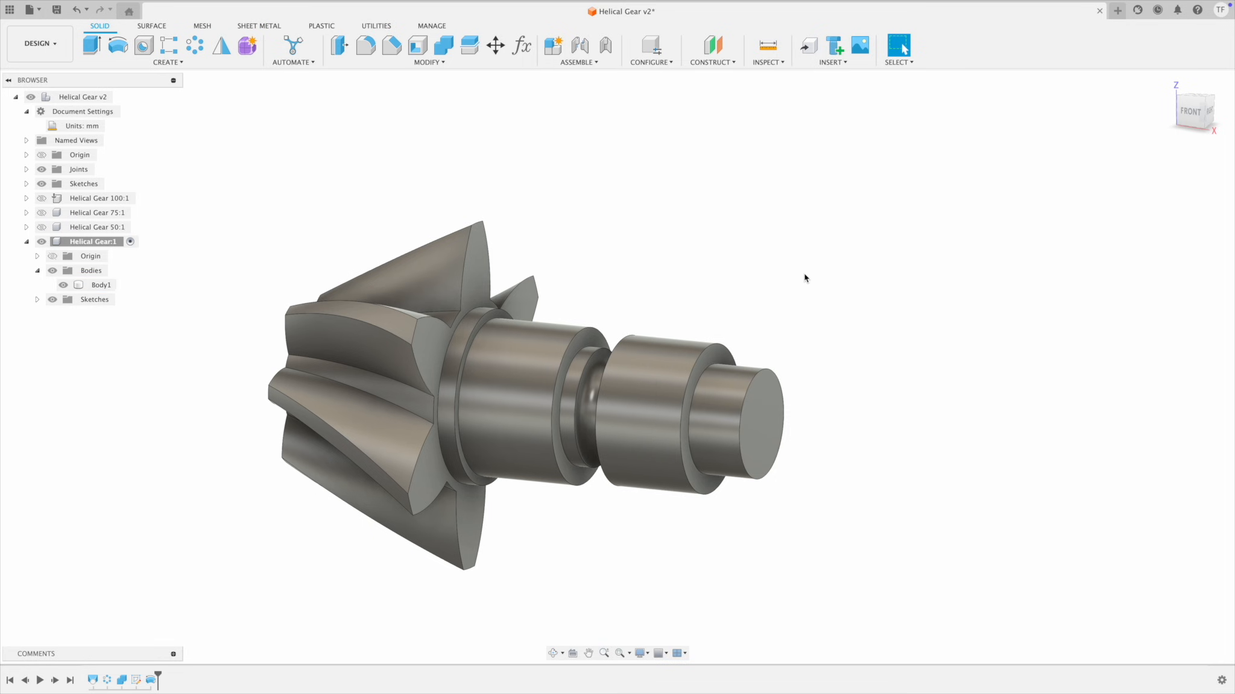
Step: Review the revolve feature's settings and inspect the combined gear and shaft body from several angles
double_click(151, 680)
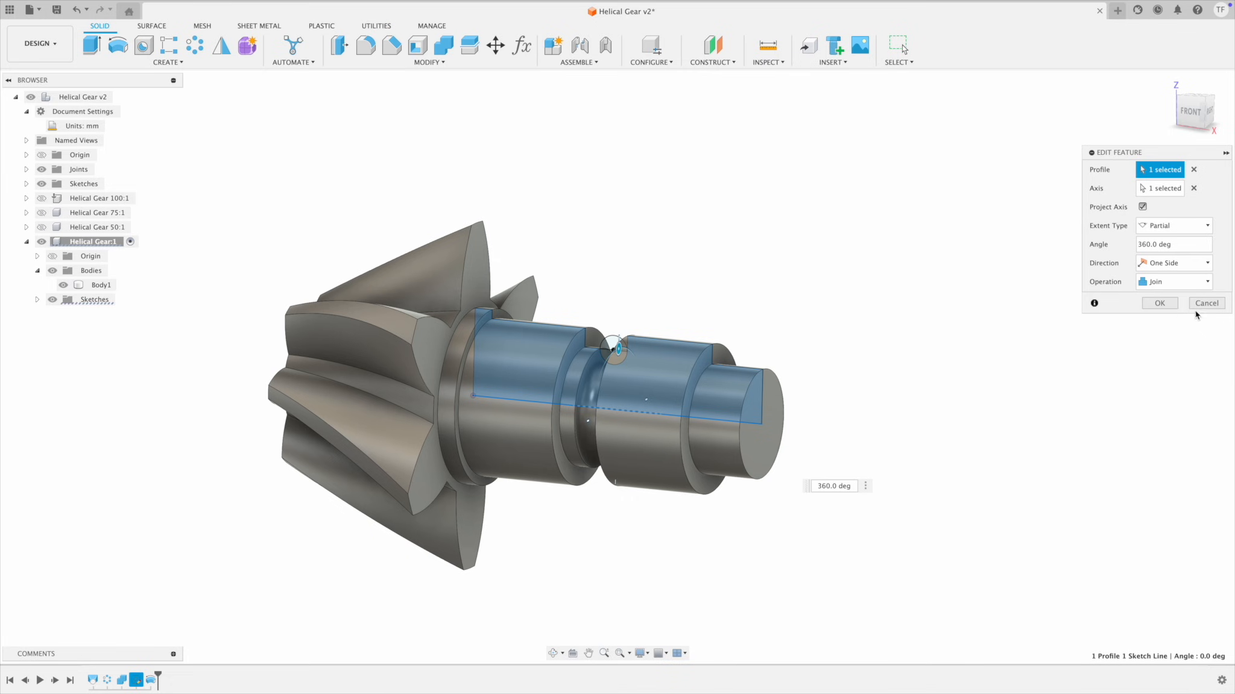
key(Return)
click(97, 286)
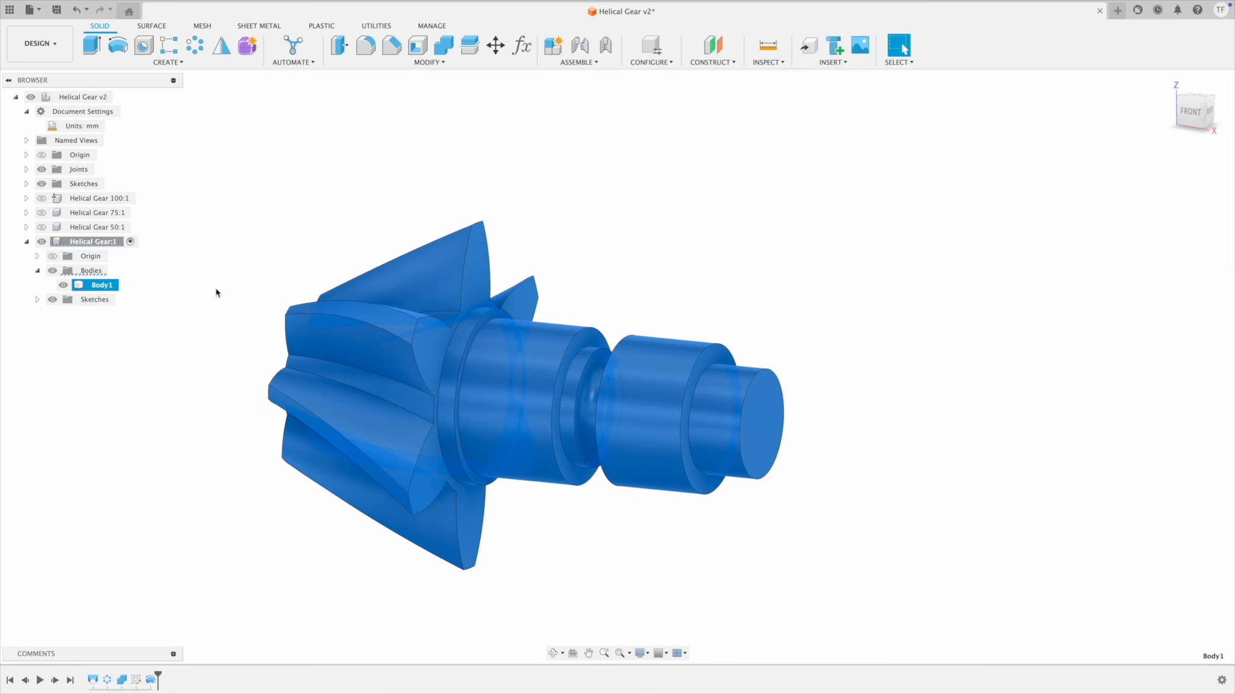
key(Escape)
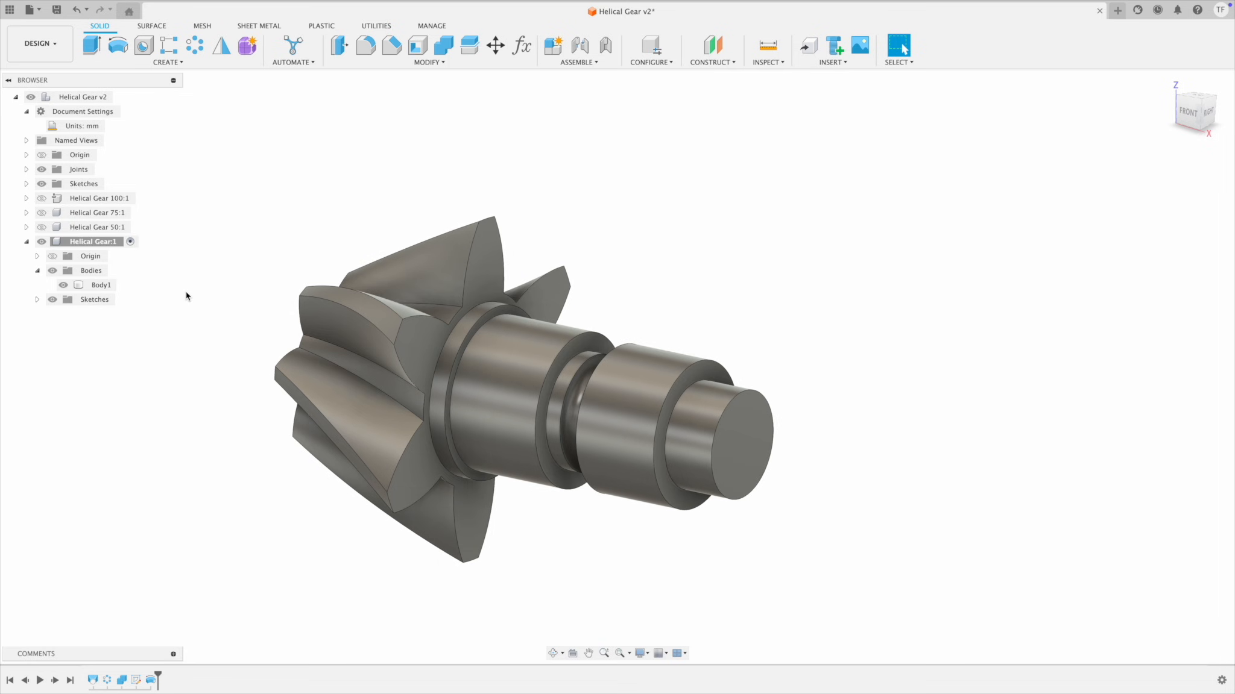
shift+middle_drag(186, 293, 732, 352)
scroll(732, 353, up, 2)
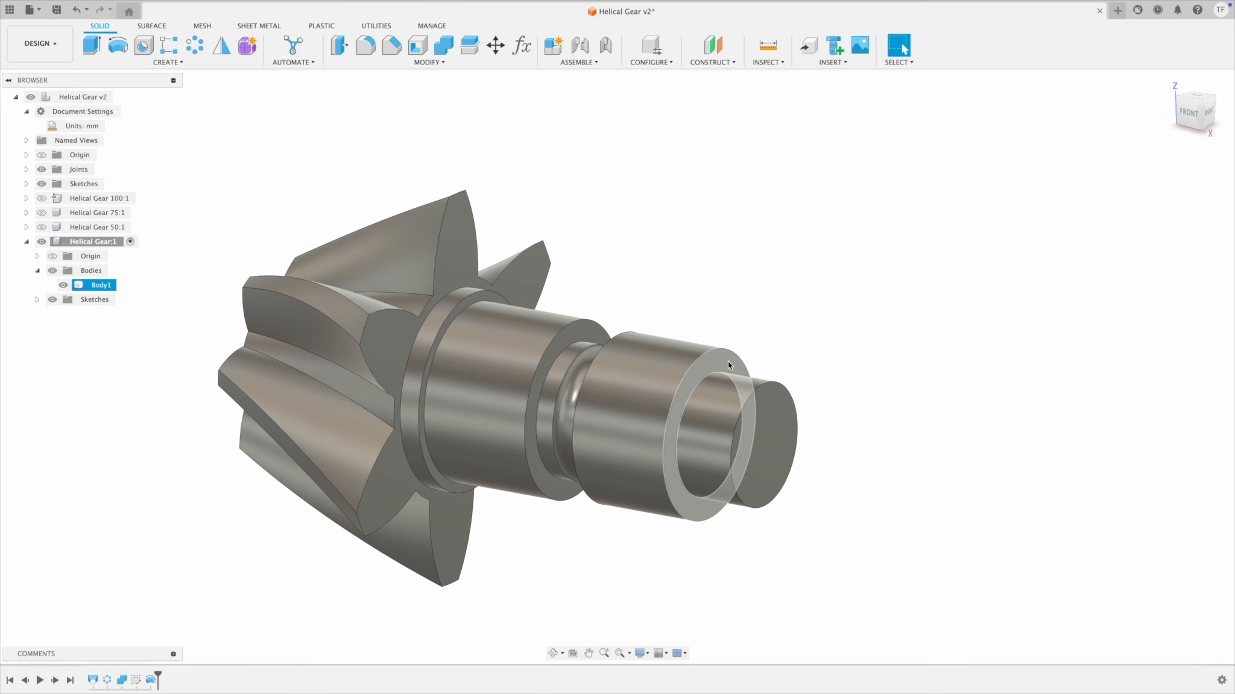
scroll(805, 344, down, 1)
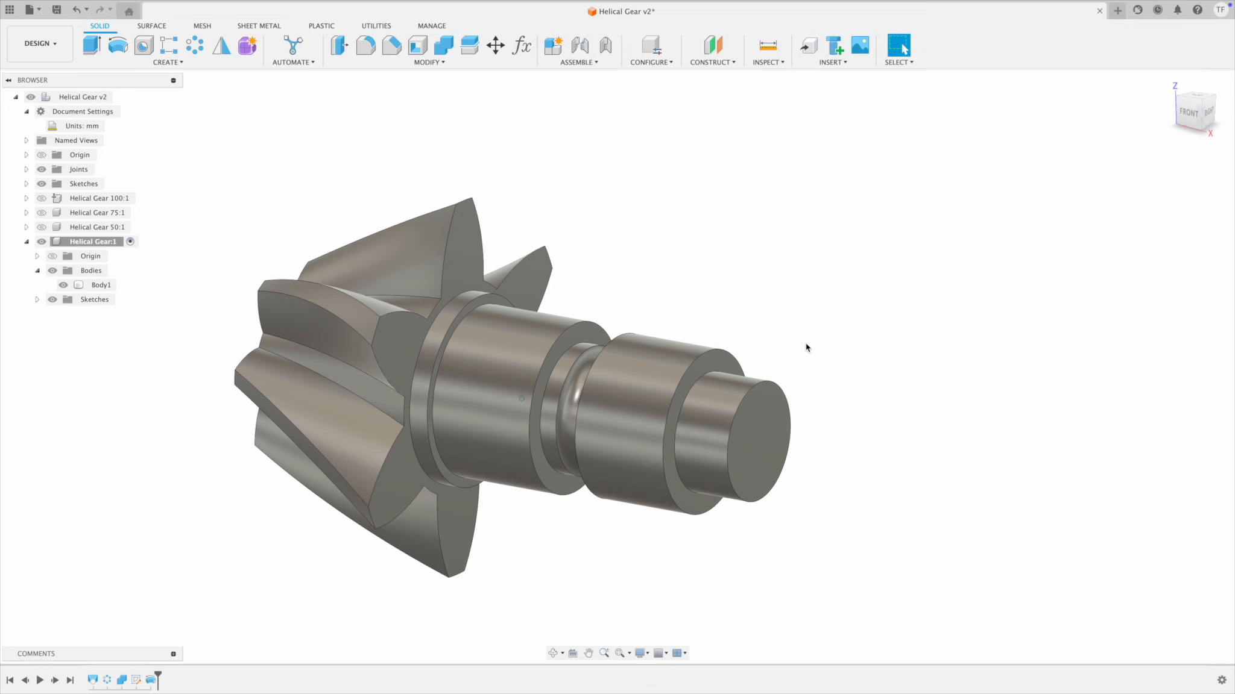
shift+middle_drag(805, 344, 810, 343)
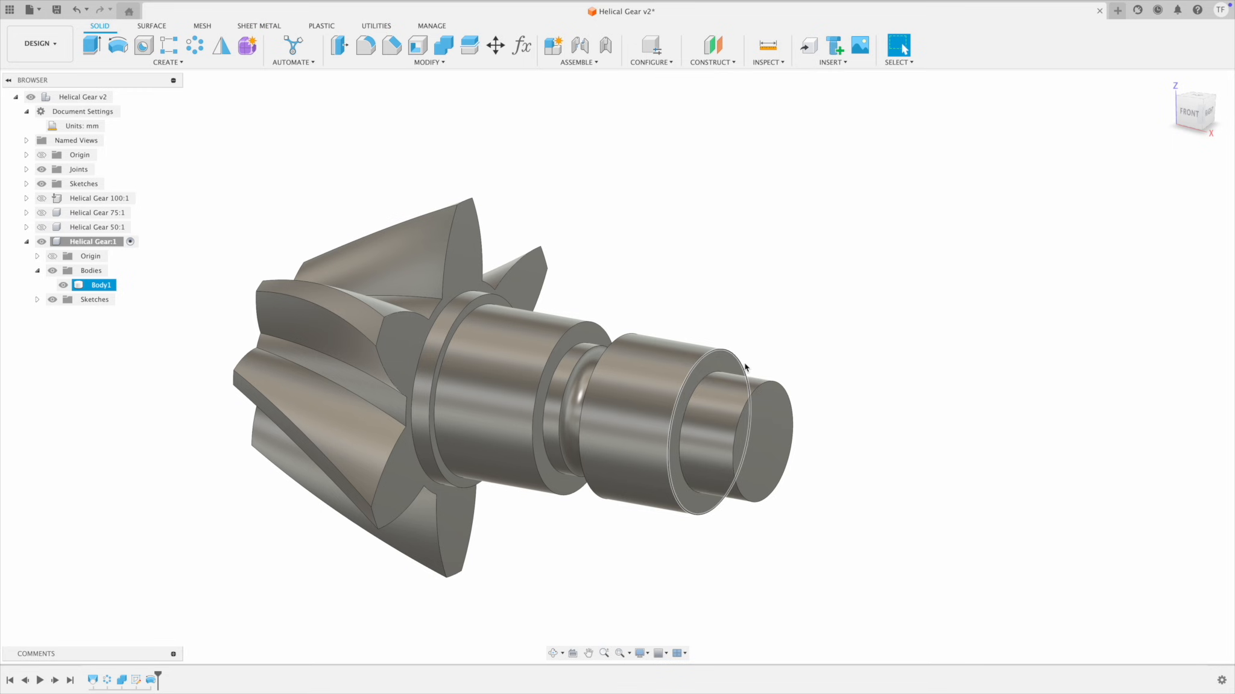
shift+middle_drag(840, 378, 843, 360)
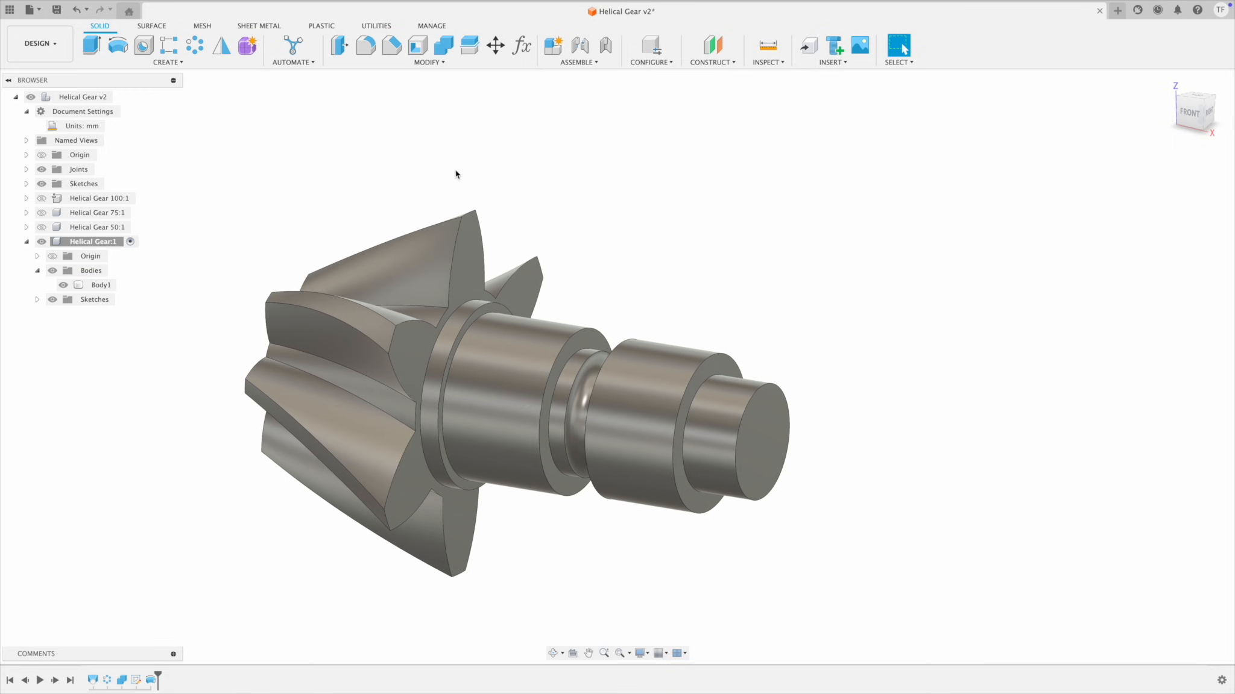
Step: Chamfer five circular shaft edges by an equal distance of 1 mm: the collar, bearing step, groove neck and both edges of the Ø82 section
click(396, 48)
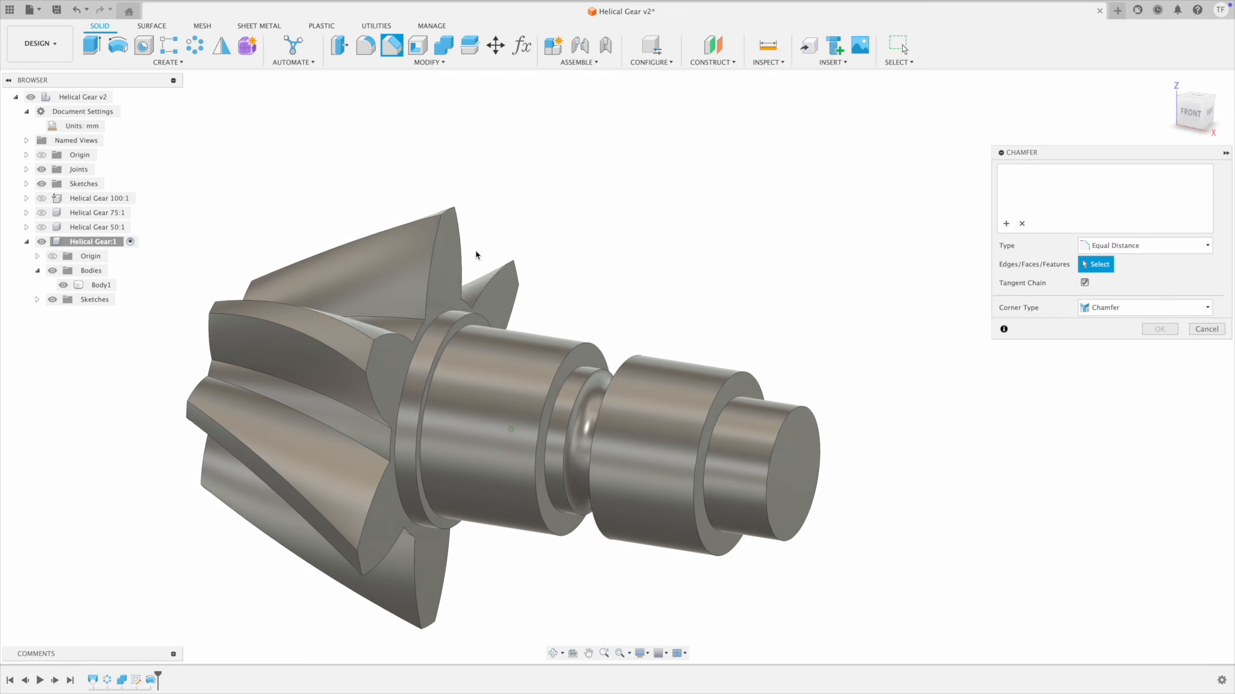
click(467, 321)
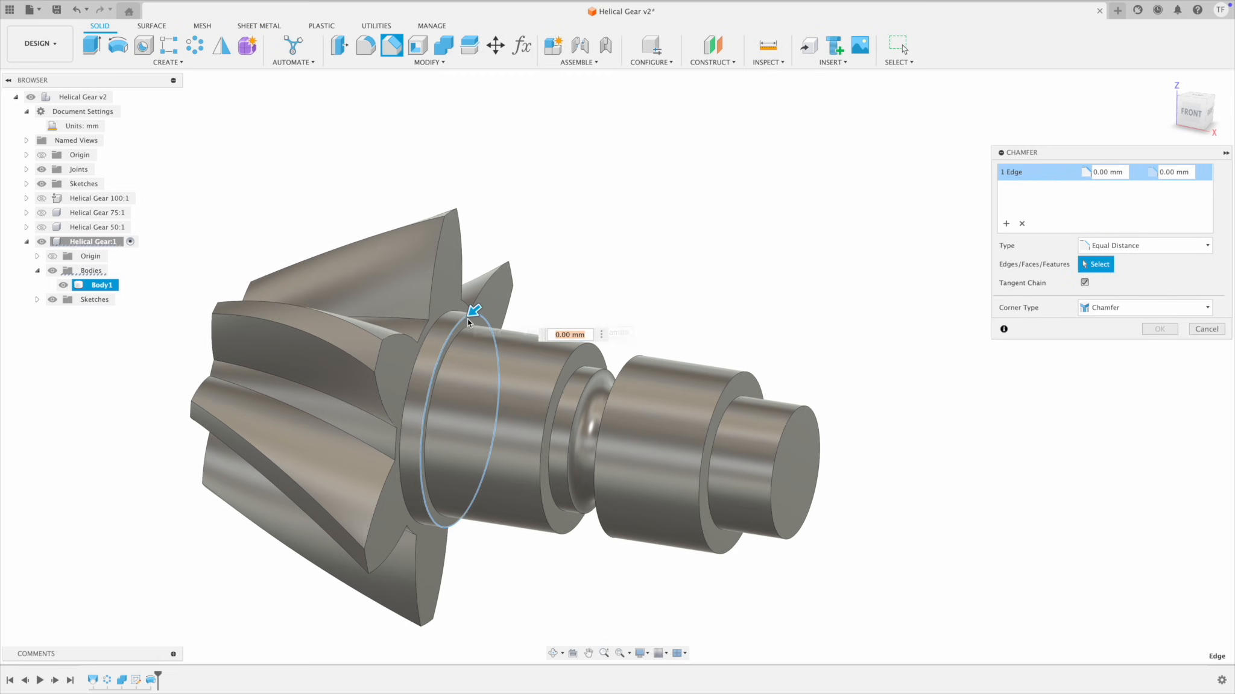
click(581, 352)
click(619, 358)
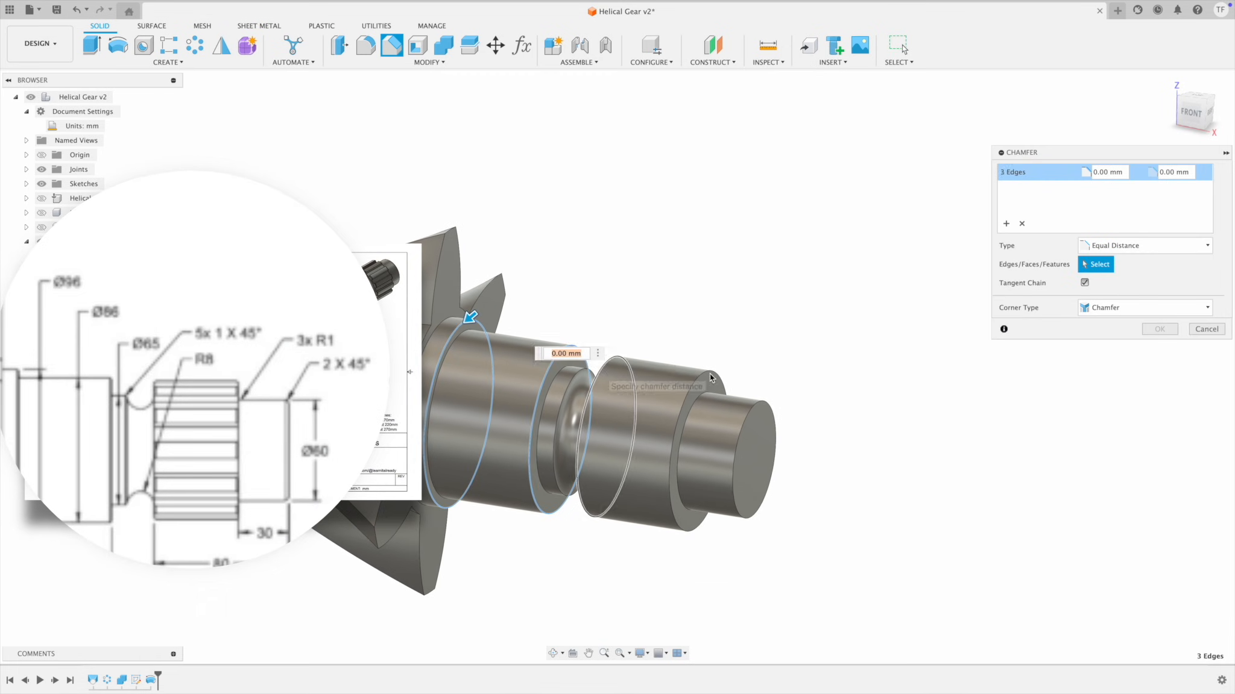
click(754, 408)
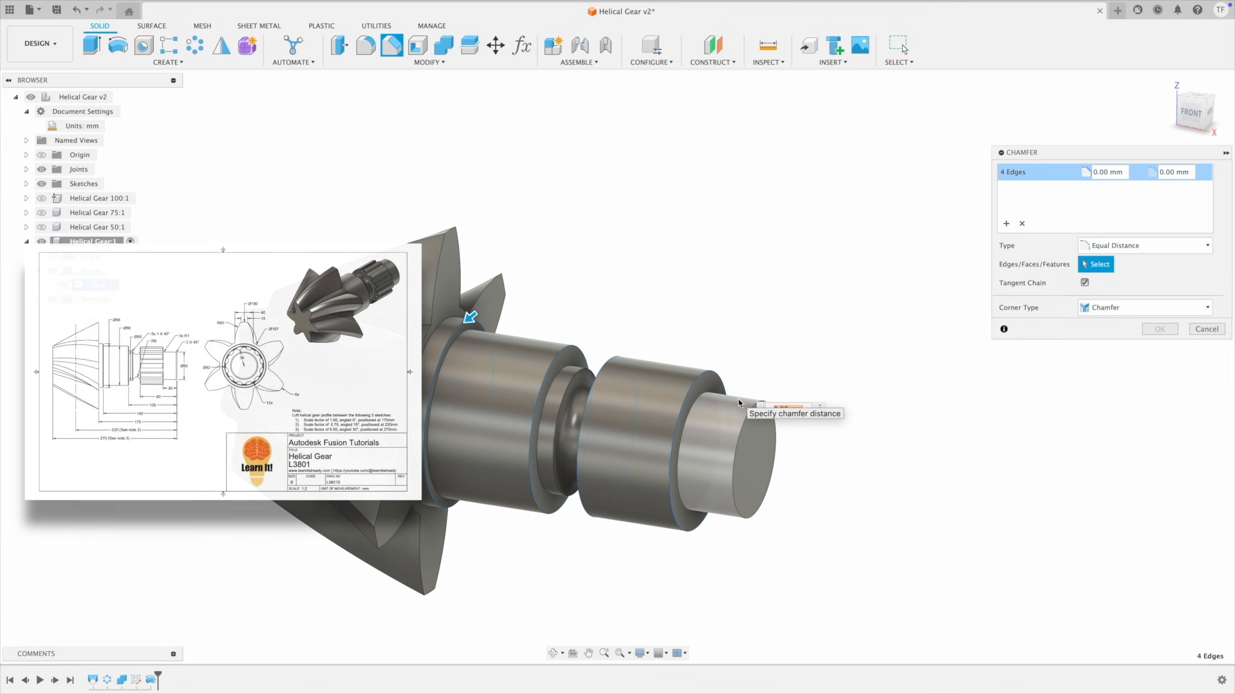
click(574, 371)
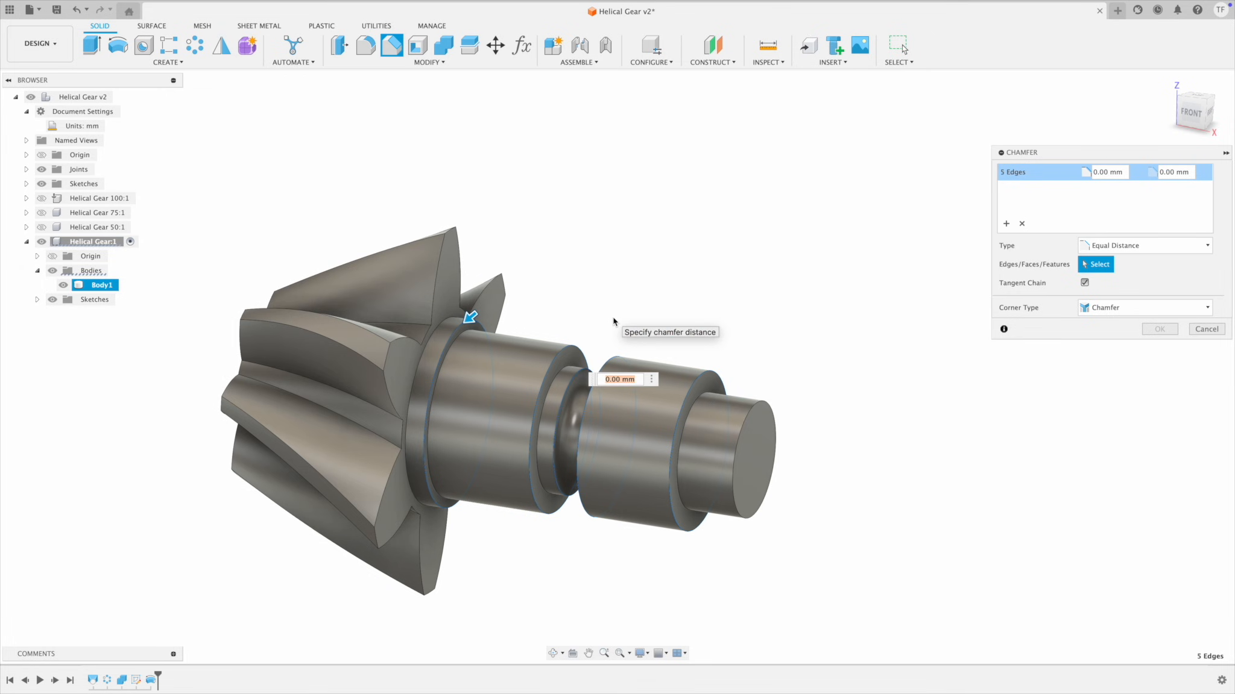
text(1)
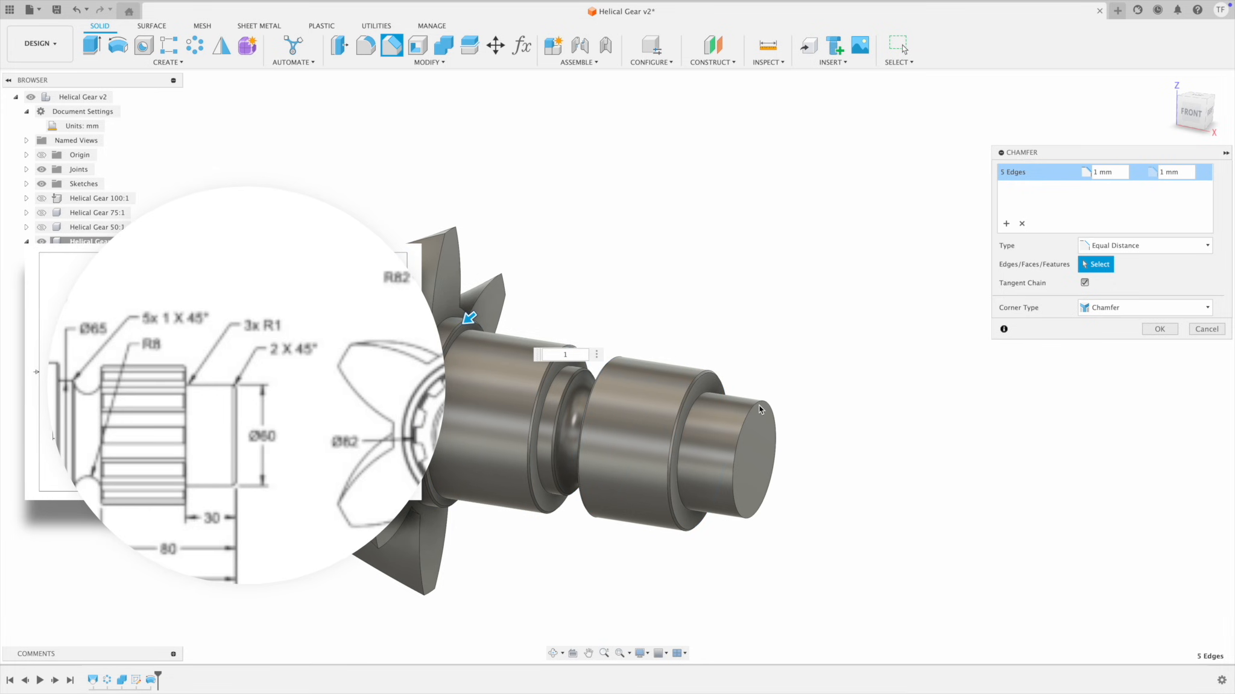
click(1159, 329)
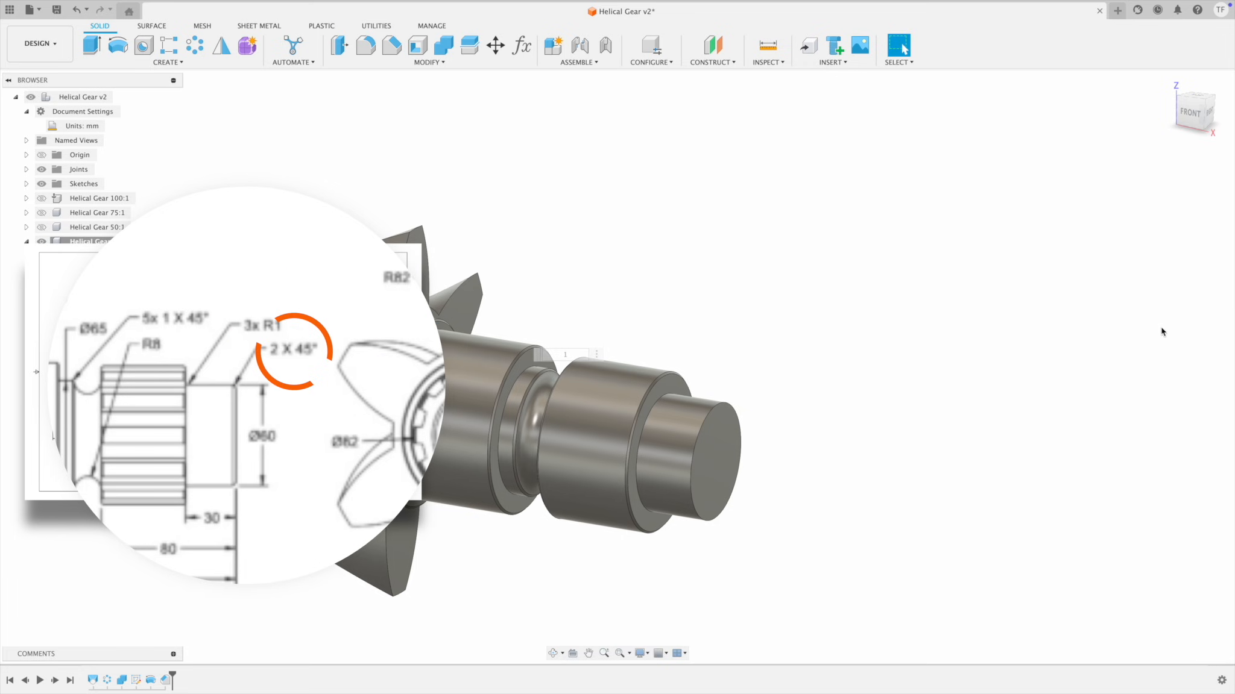
Step: Try a separate 2 mm chamfer on the shaft's outer end edge, and delete that feature
click(391, 44)
click(705, 403)
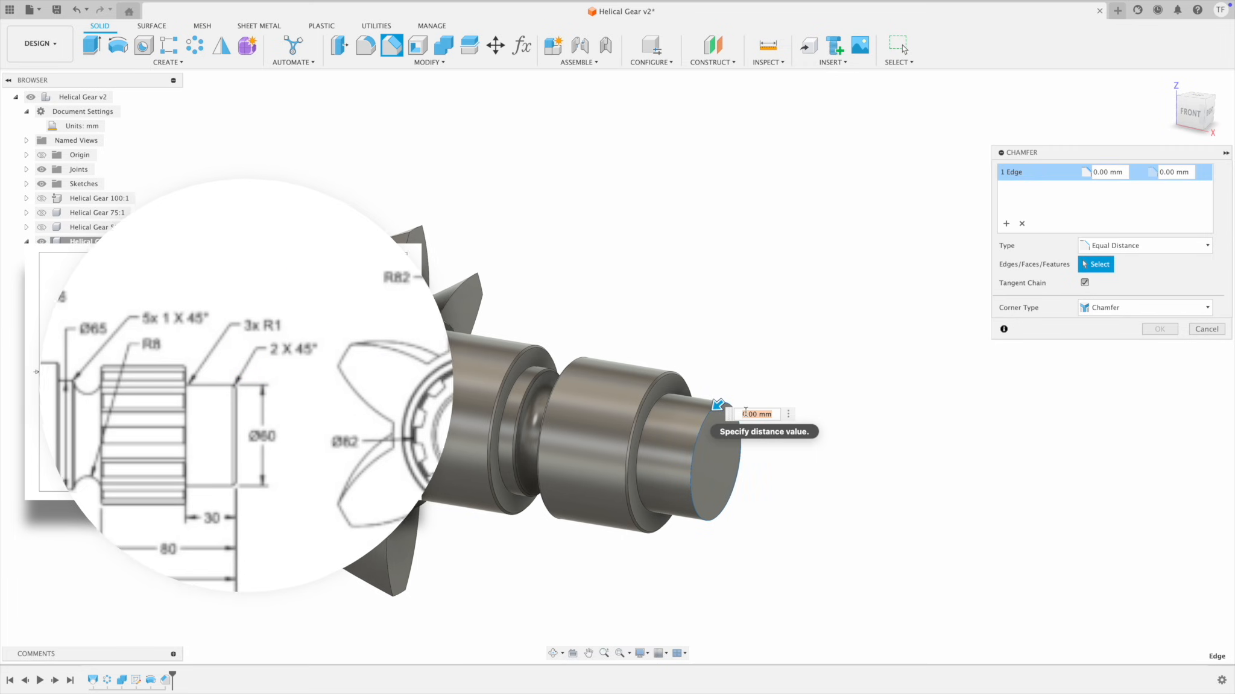
text(2)
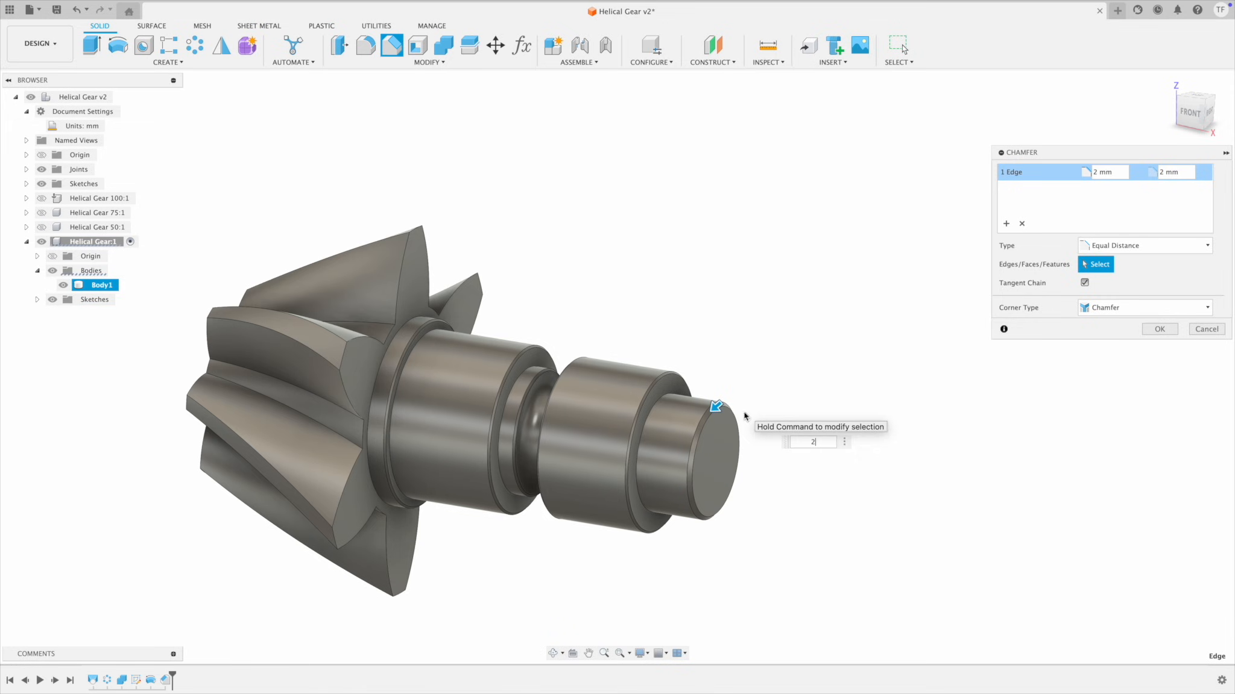
key(Return)
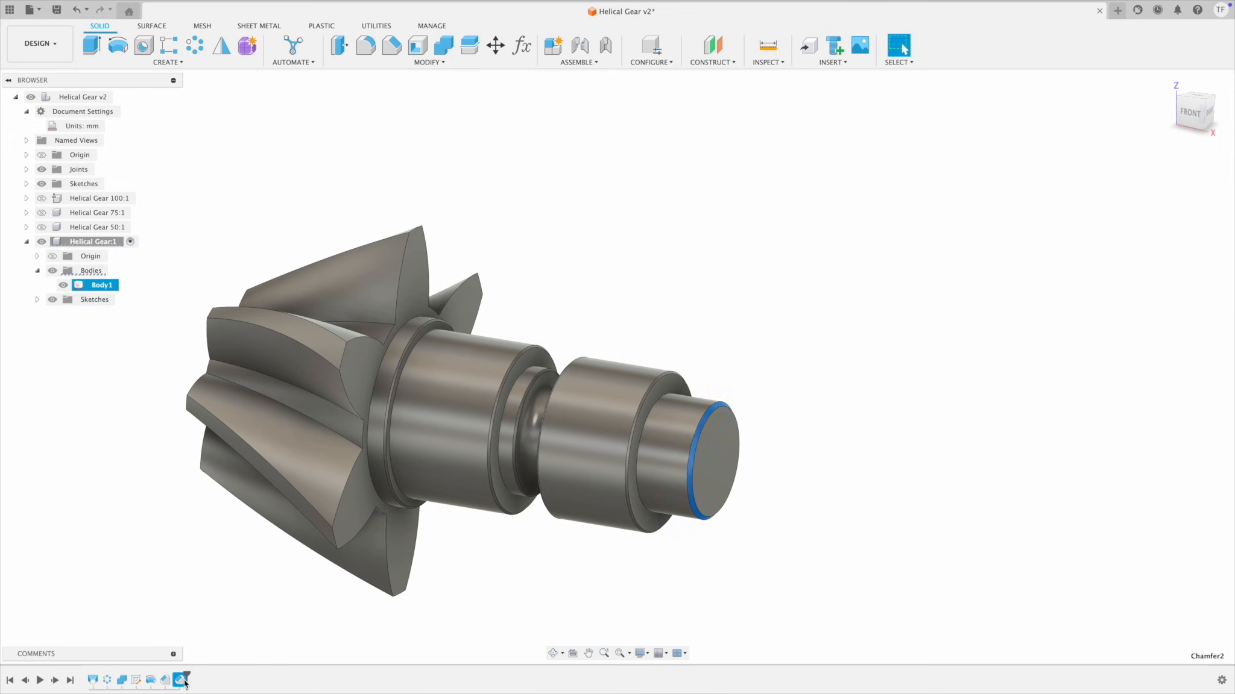
key(Delete)
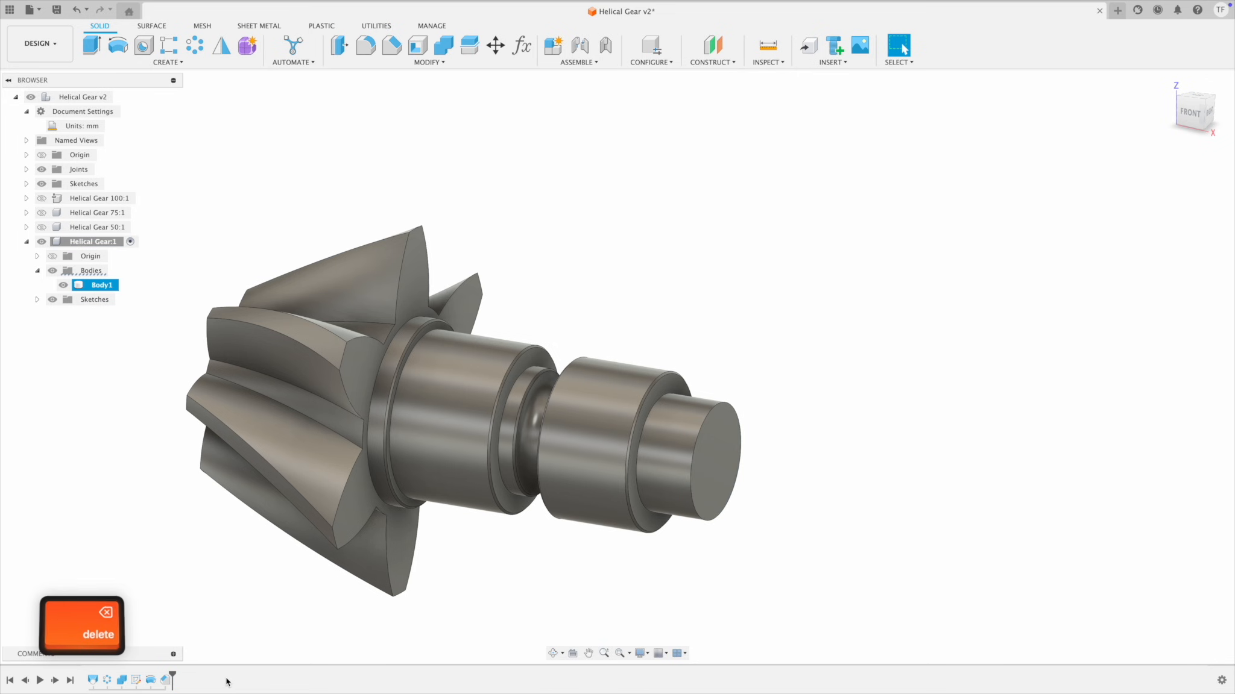
Step: Edit the shaft's existing chamfer feature, adding a second selection set with the outer end edge at an equal distance of 2 mm
double_click(165, 680)
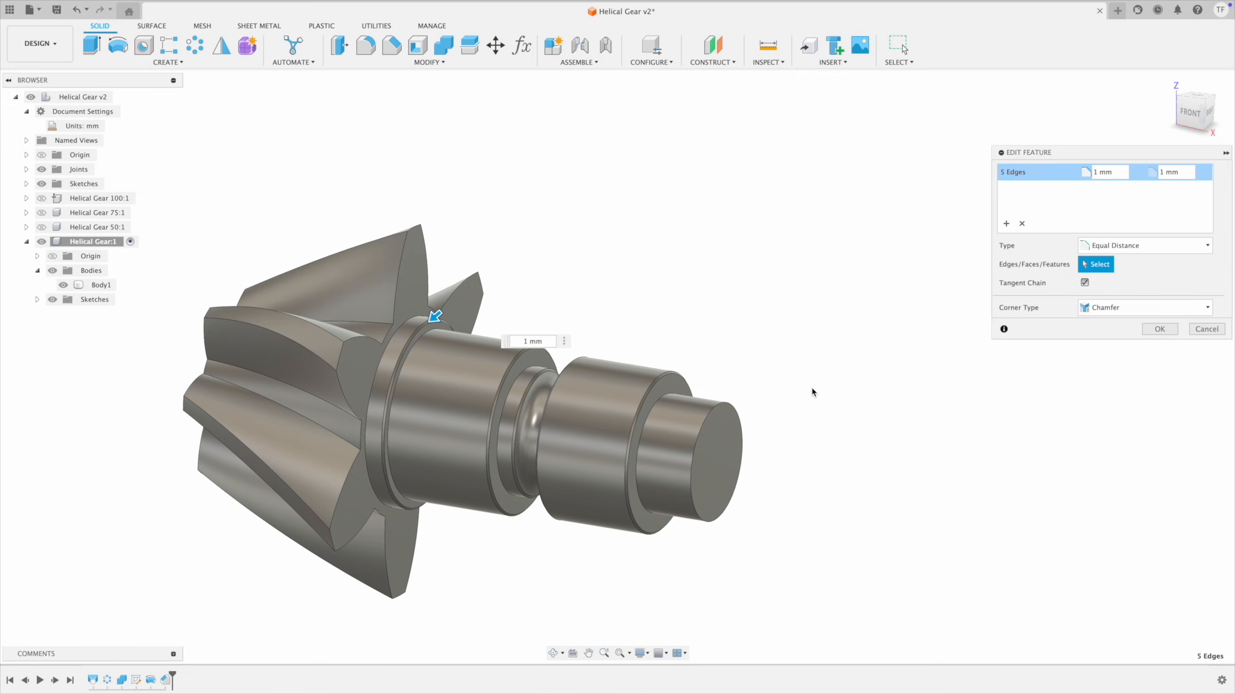
click(1008, 226)
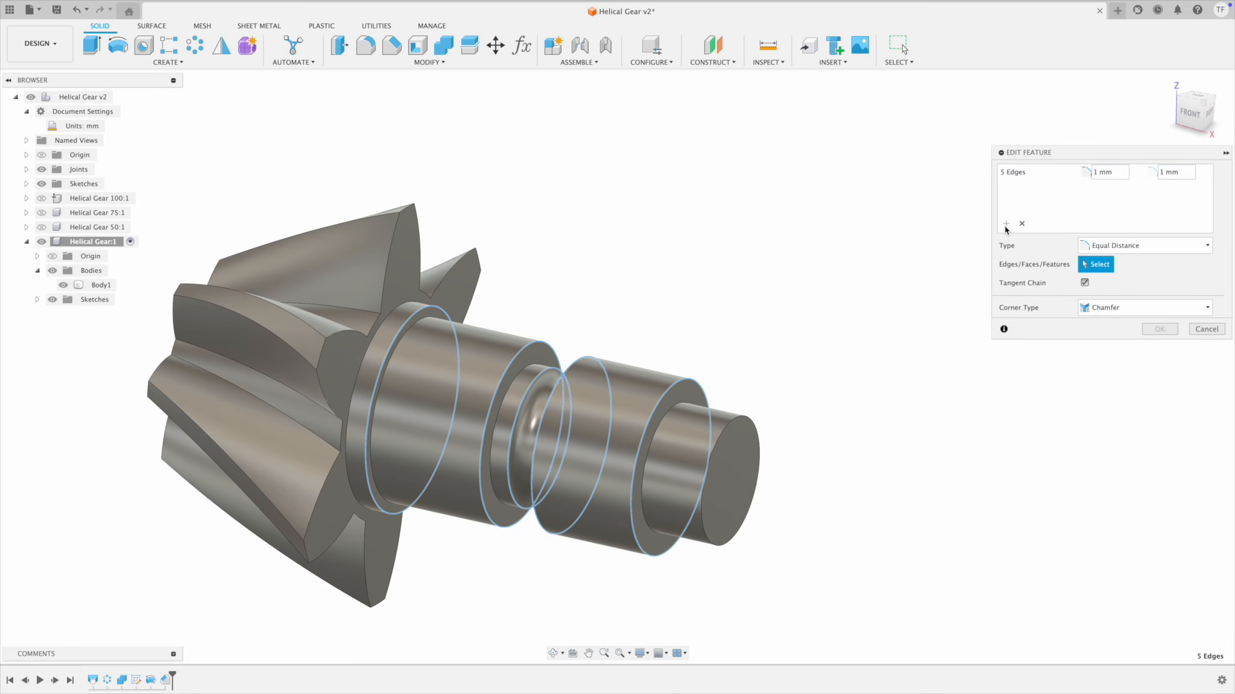
click(738, 418)
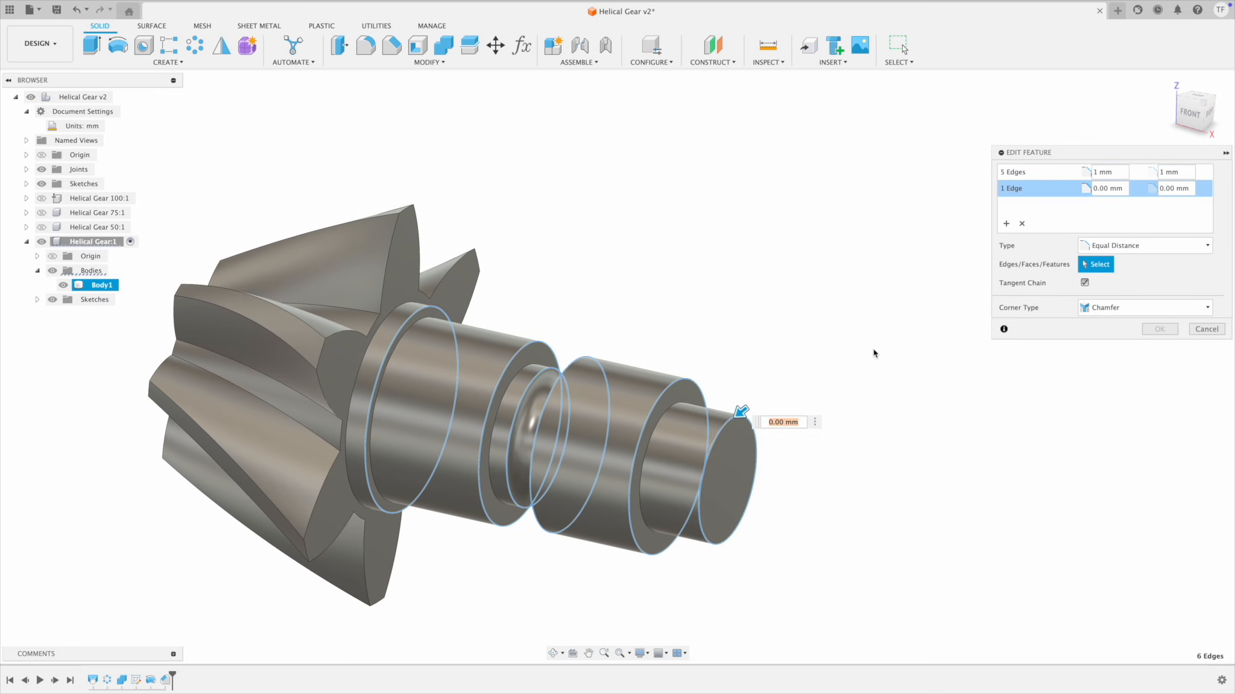
text(2)
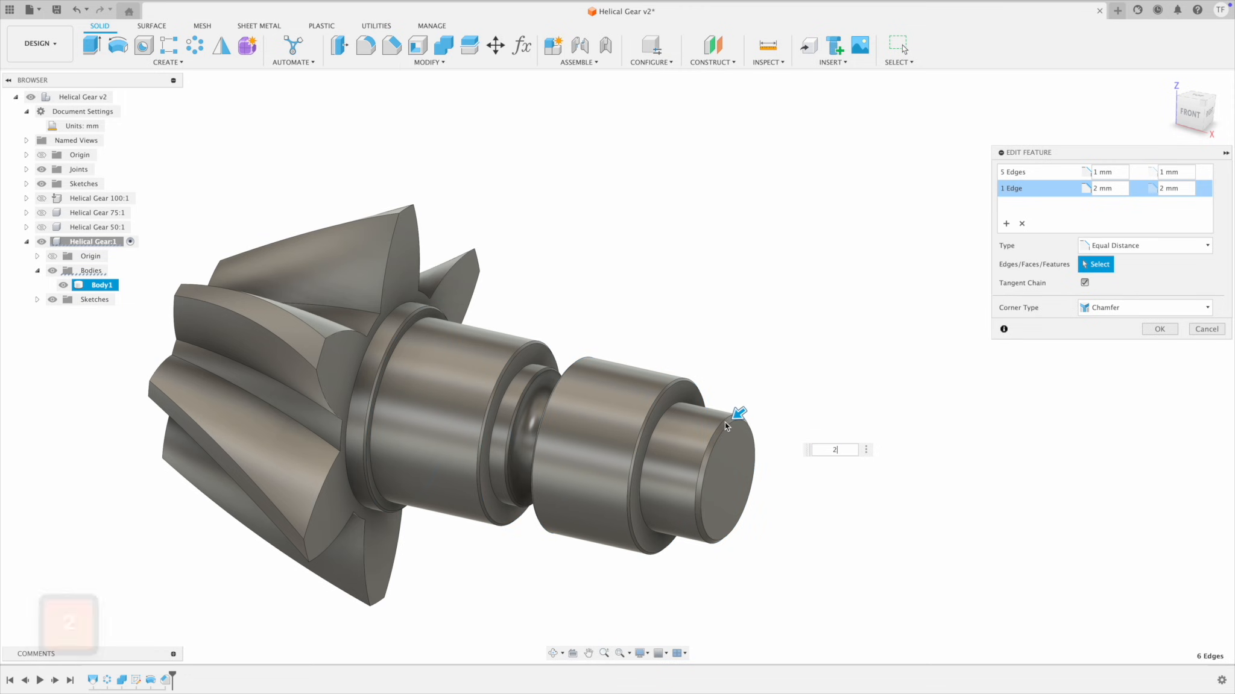
click(1020, 176)
click(1019, 189)
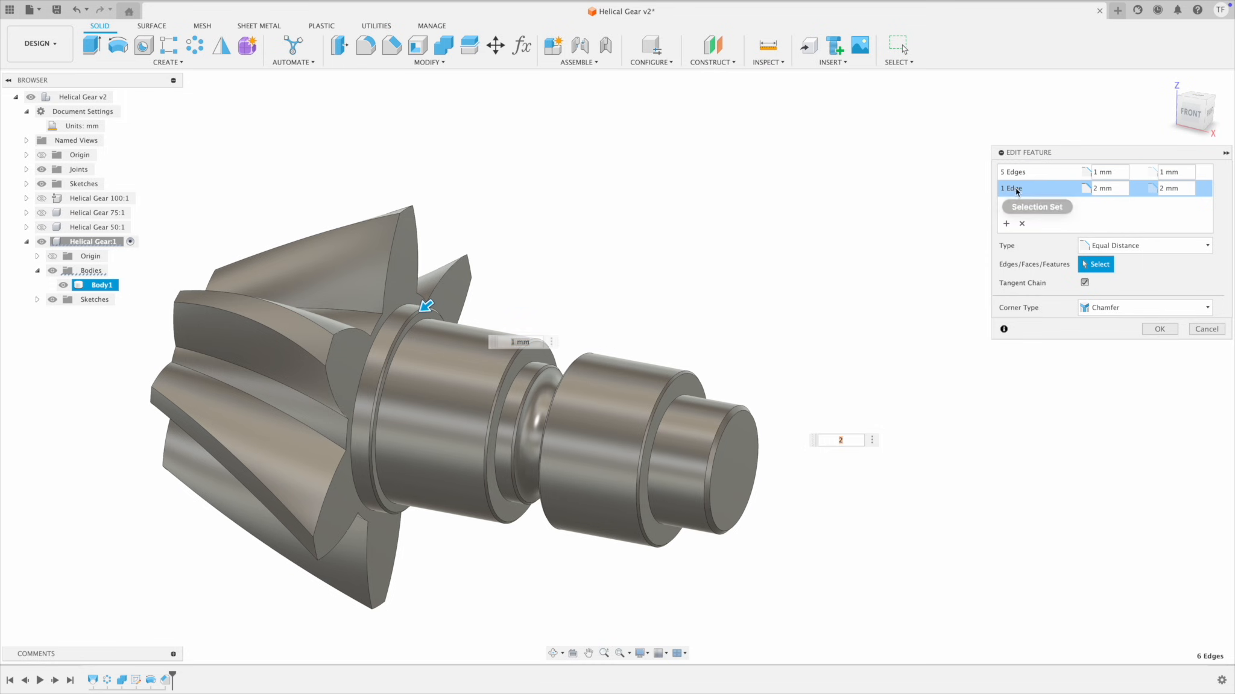
click(1016, 175)
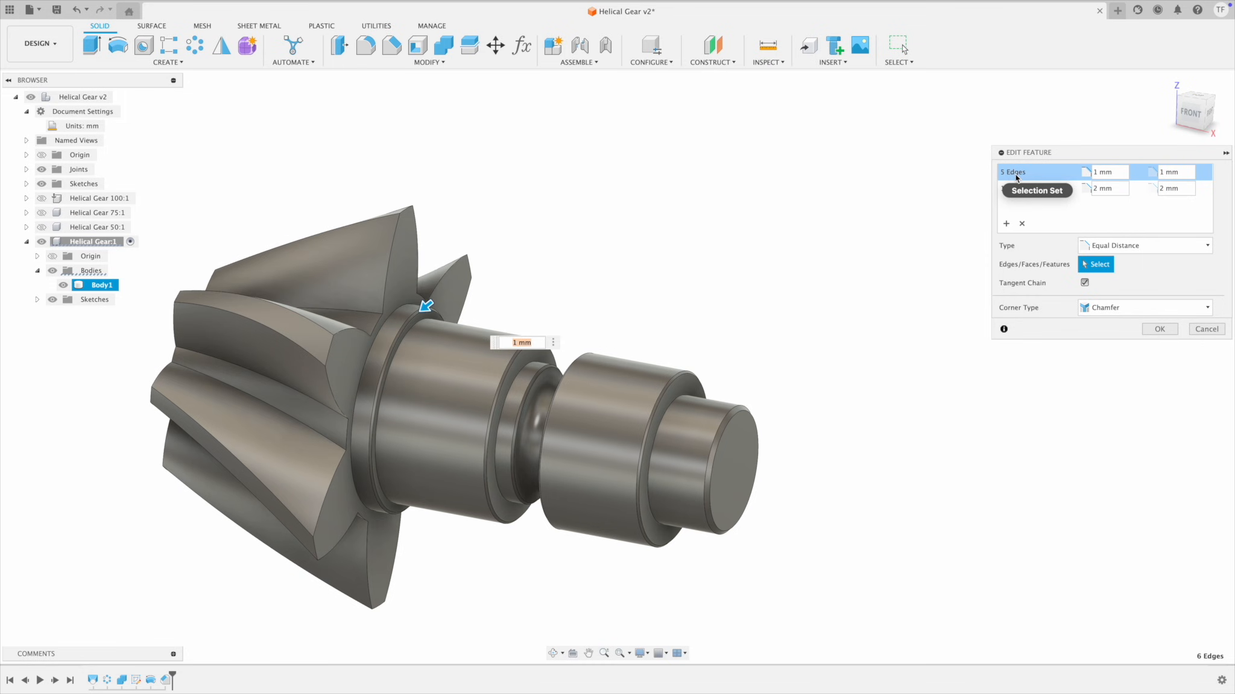
key(super)
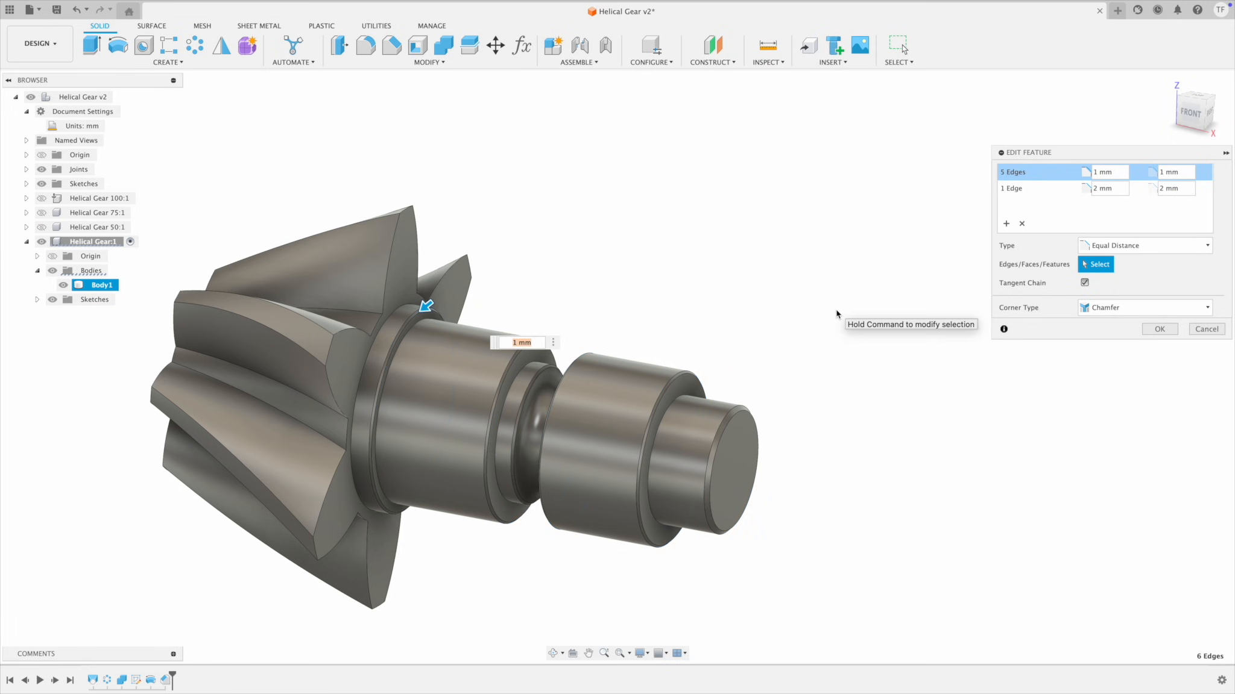
key(super)
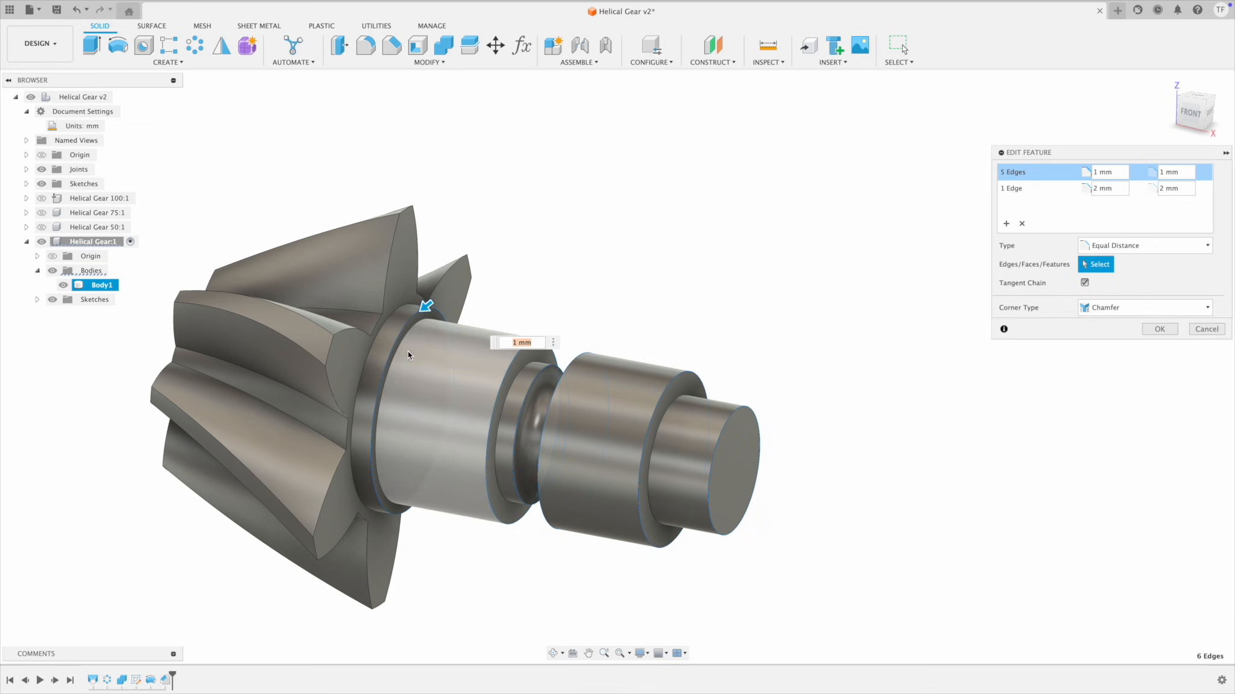
click(1159, 329)
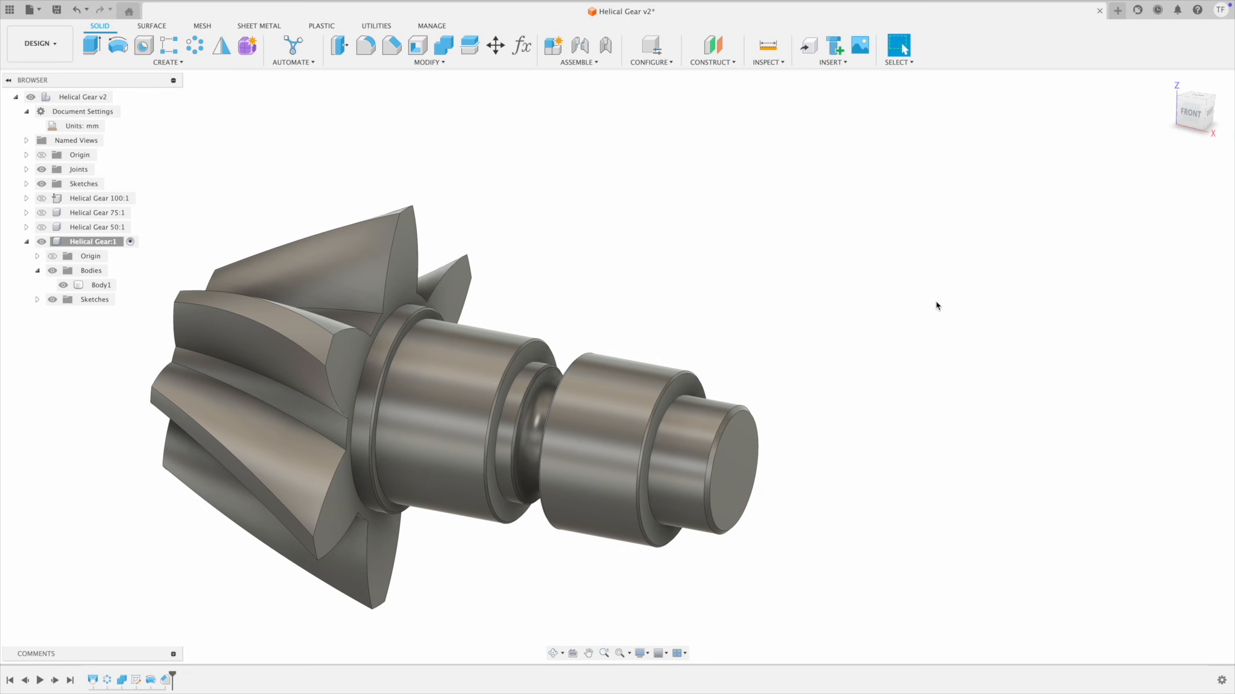
Step: Fillet three inner shoulder edges with a 1 mm radius: at the collar, the groove neck and the outer end section
click(421, 62)
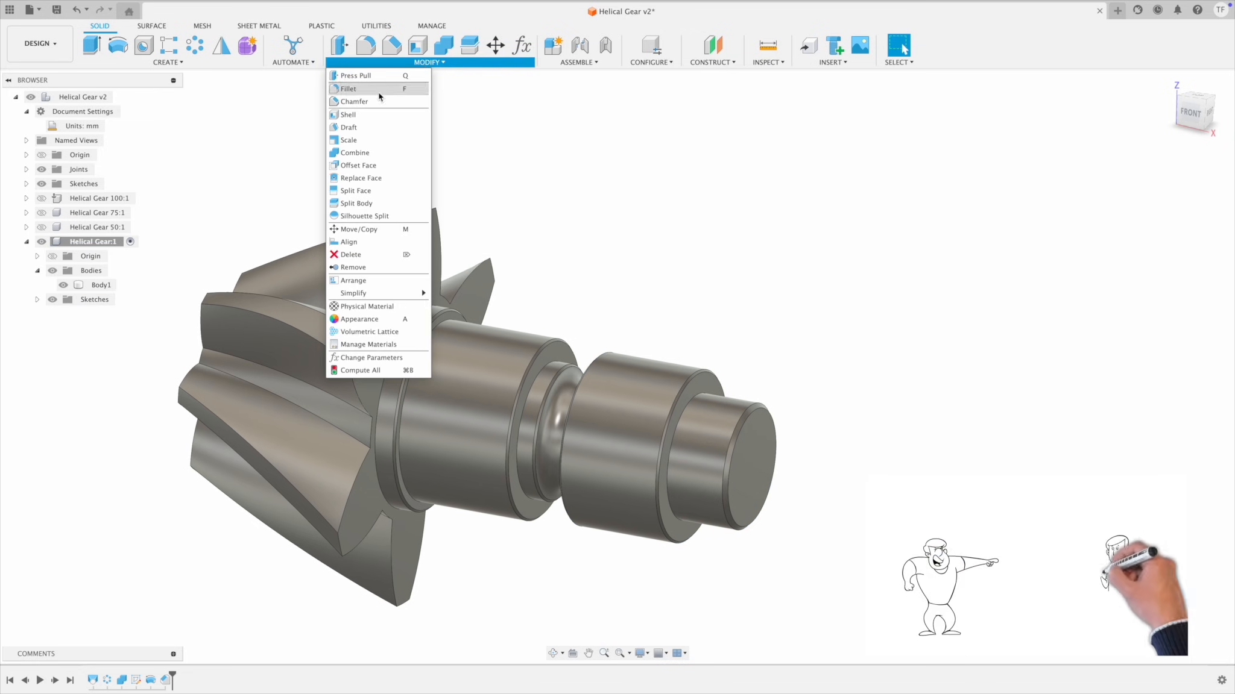
click(361, 88)
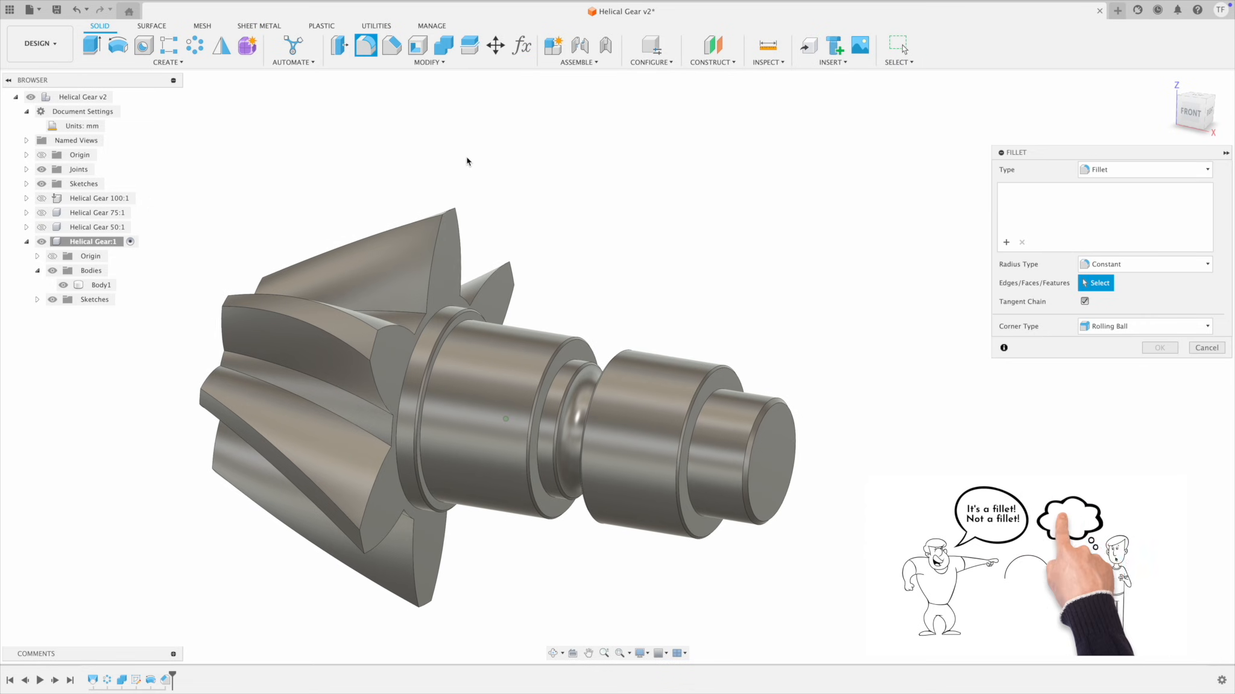
click(460, 325)
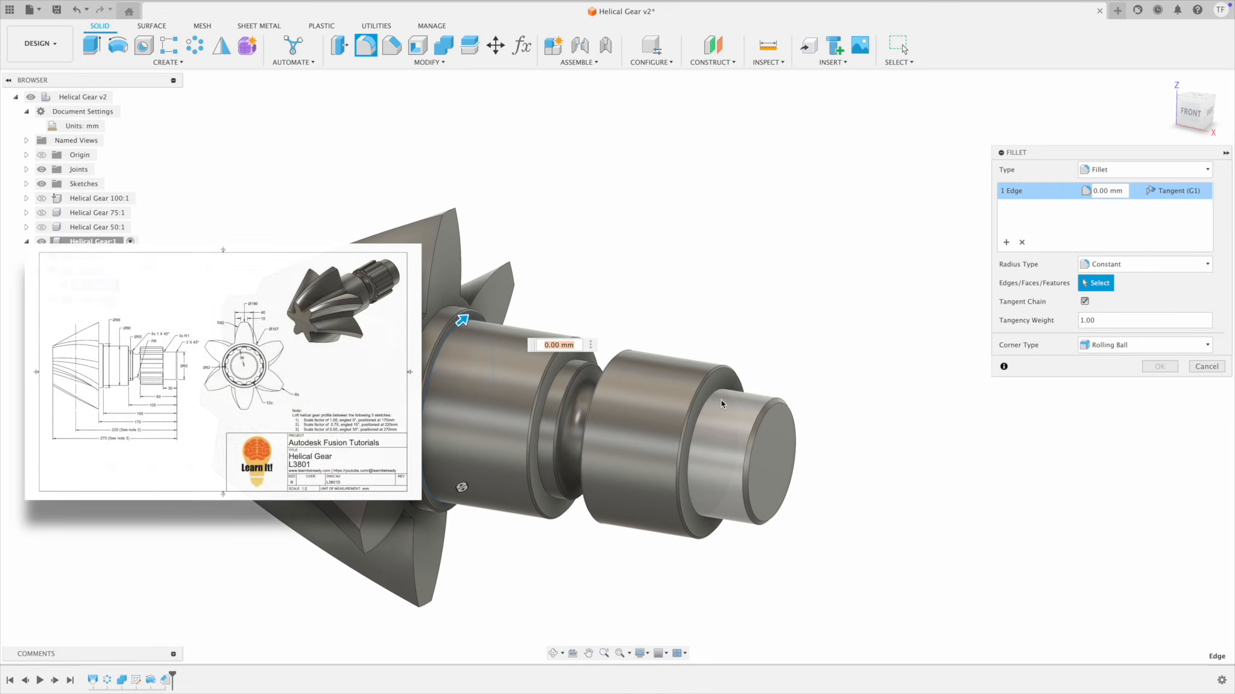
click(688, 422)
click(576, 410)
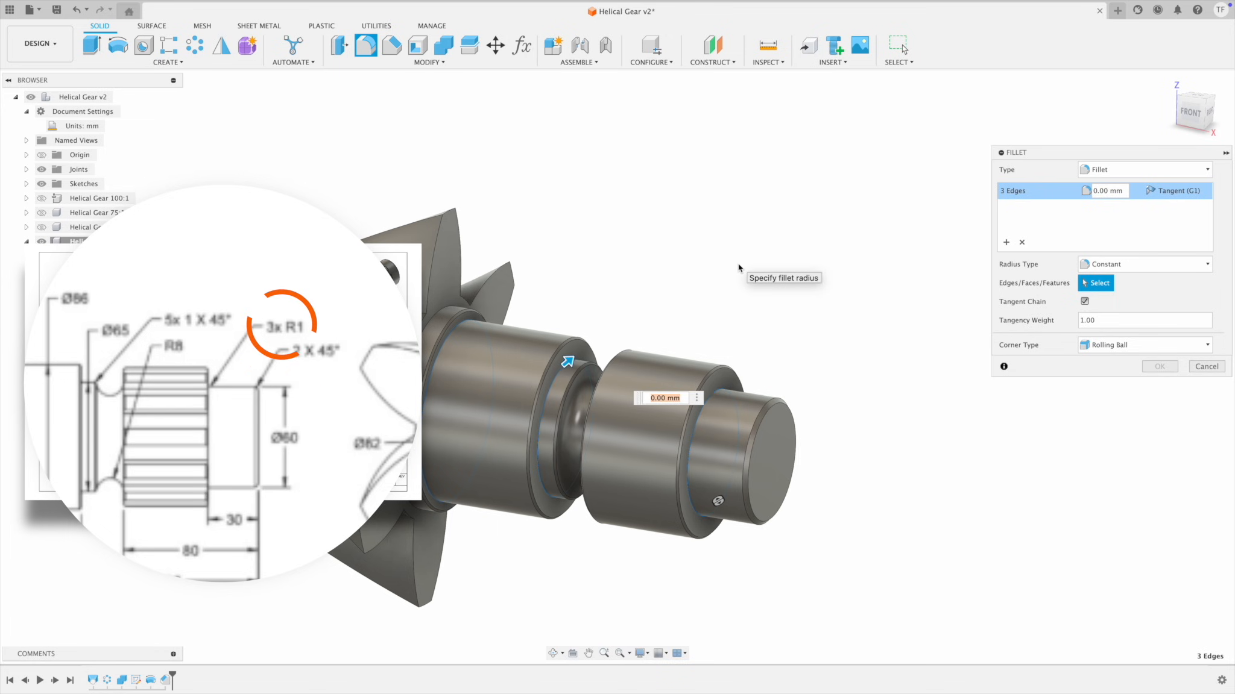
text(1)
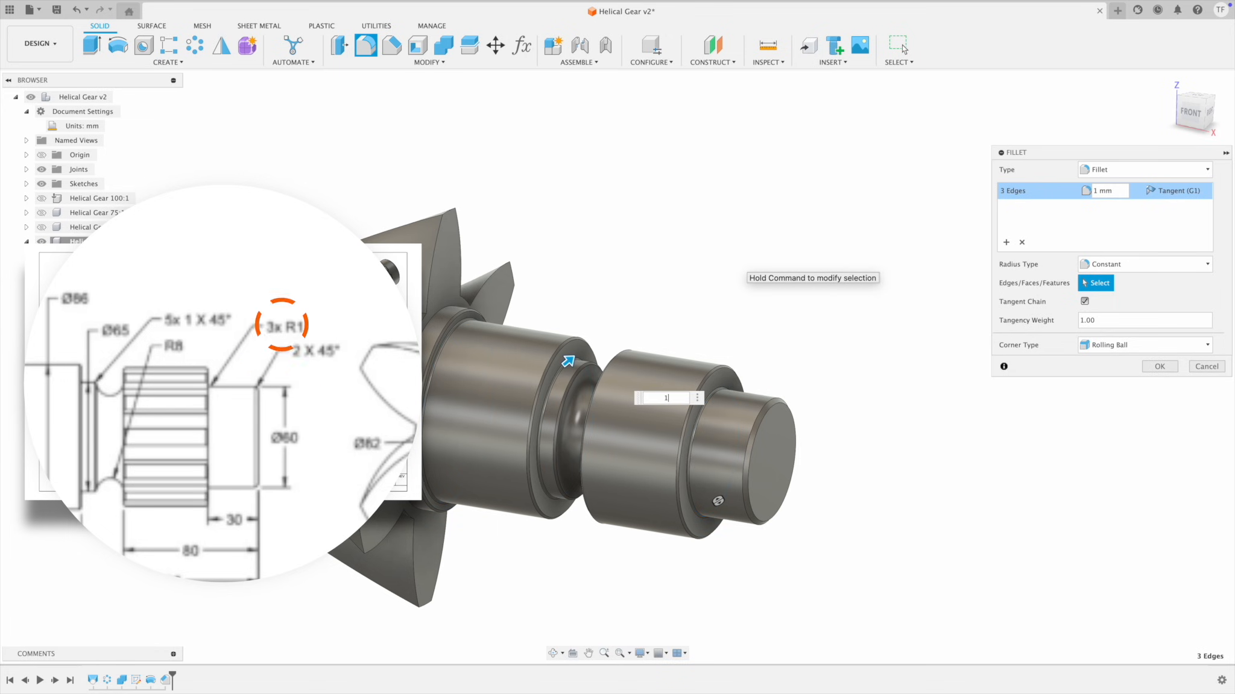
key(Return)
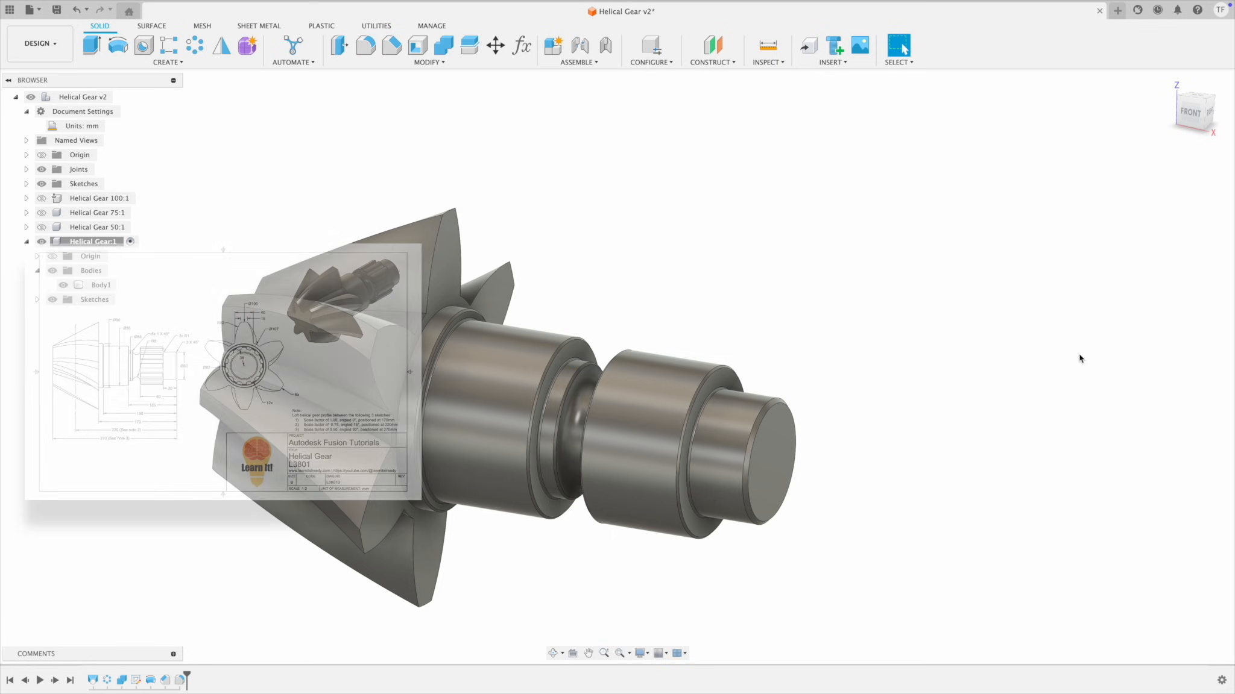
Step: Create a sketch on the ring-shaped end face of the Ø82 section, view it from the right, and hide Body1
shift+middle_drag(1074, 355, 910, 310)
click(170, 64)
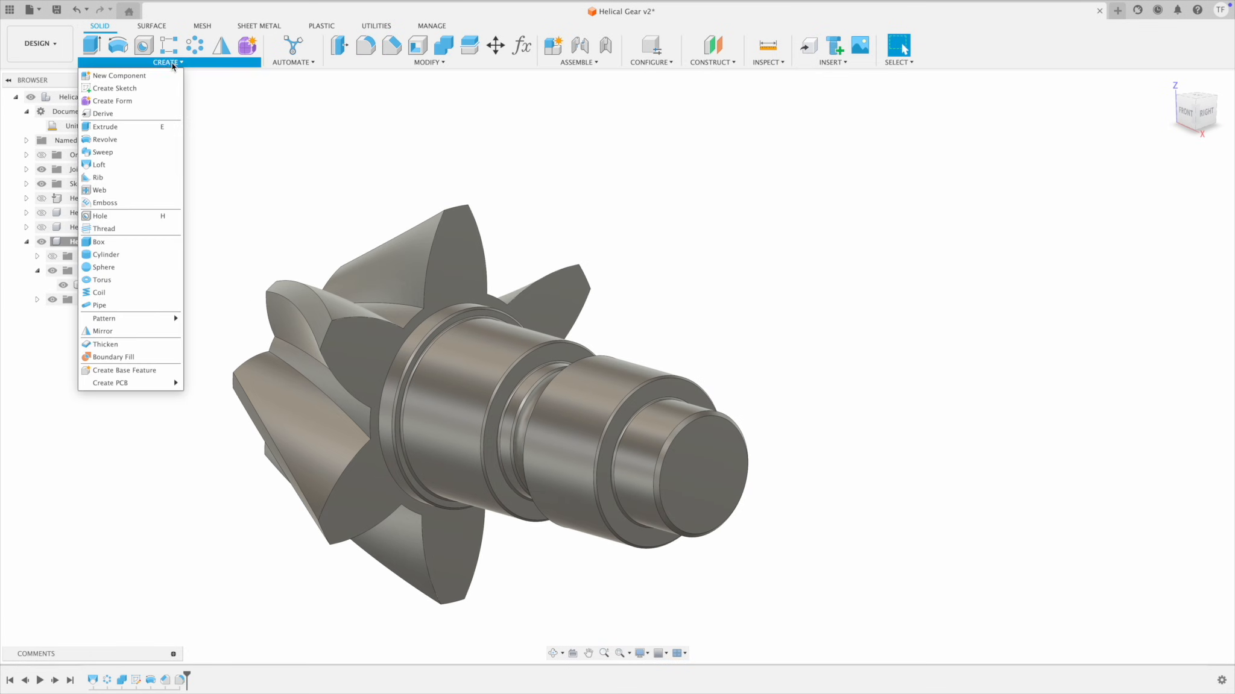
click(115, 88)
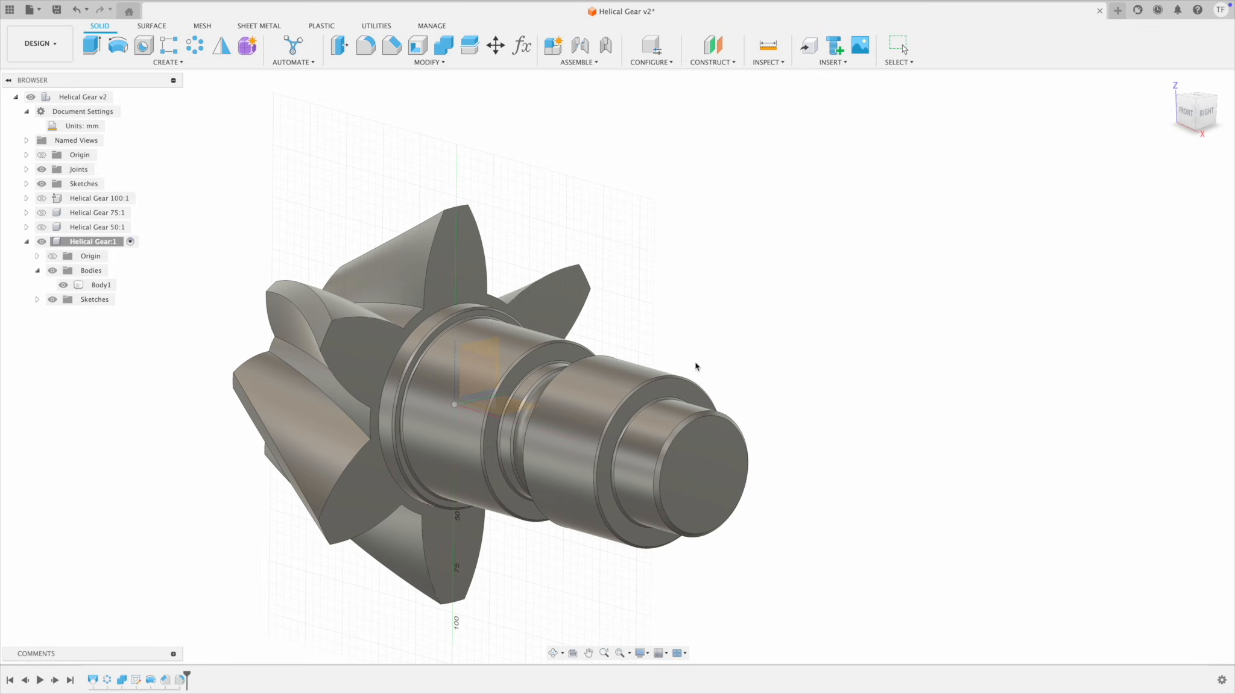
click(677, 399)
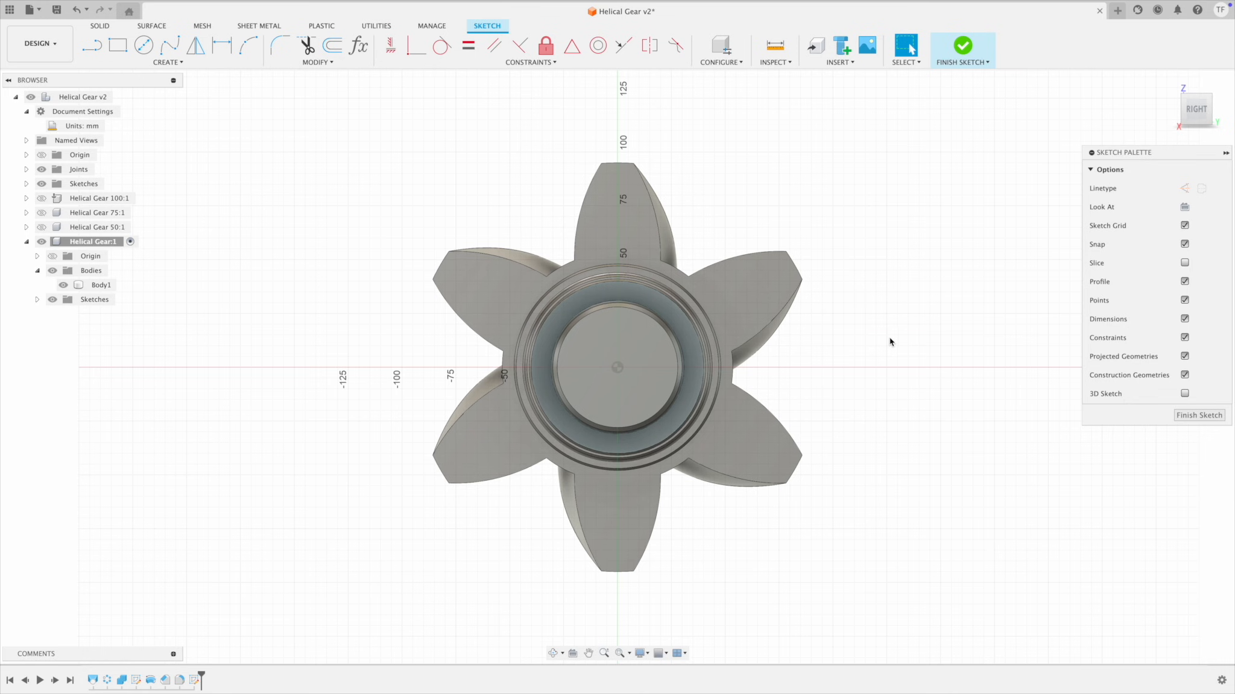
shift+scroll(890, 337, left, 3)
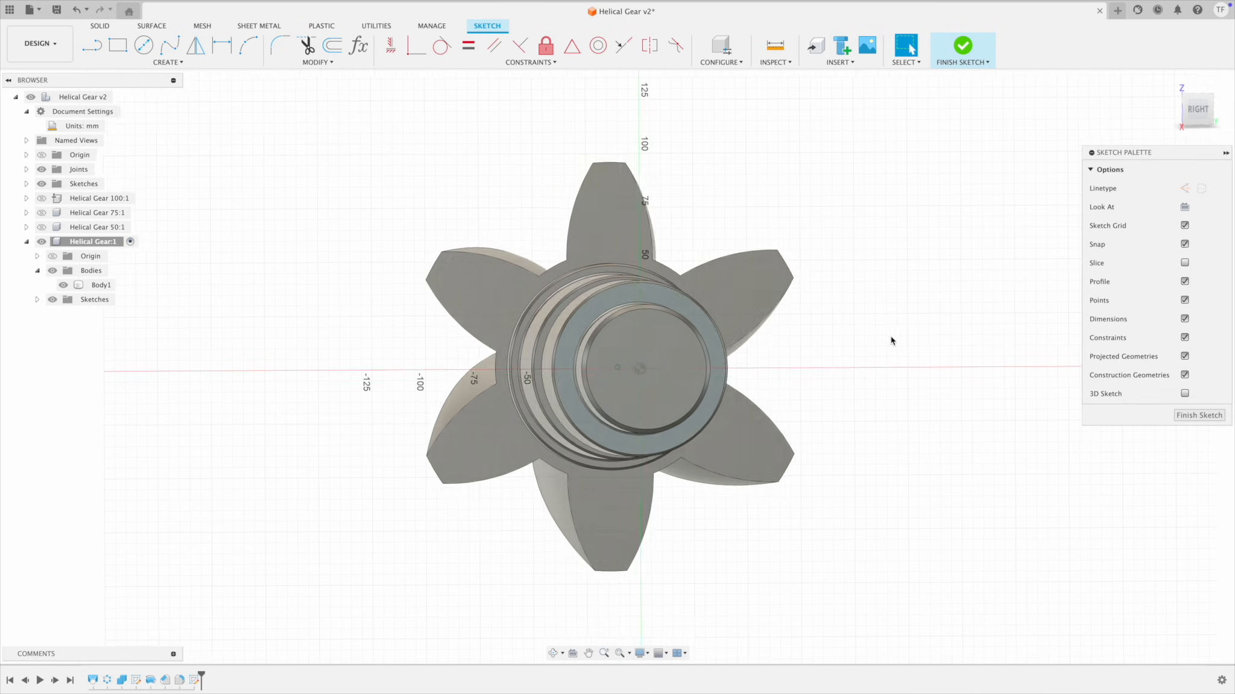
shift+scroll(891, 339, left, 3)
click(1196, 112)
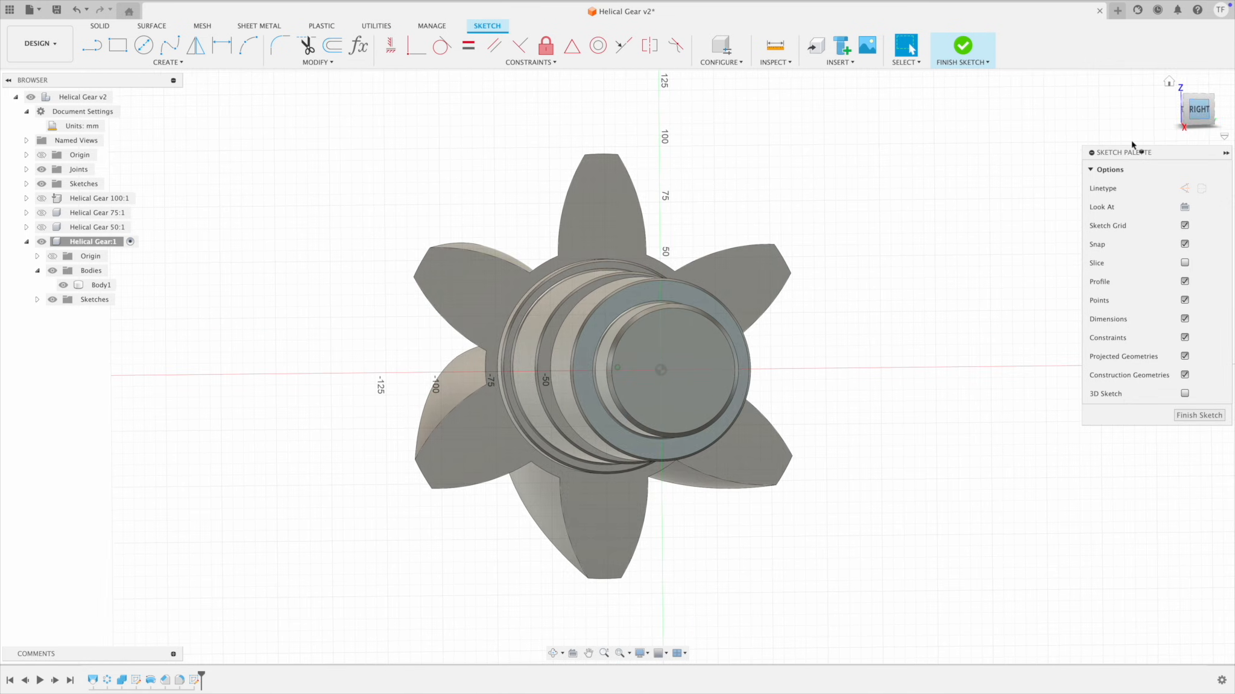
key(Escape)
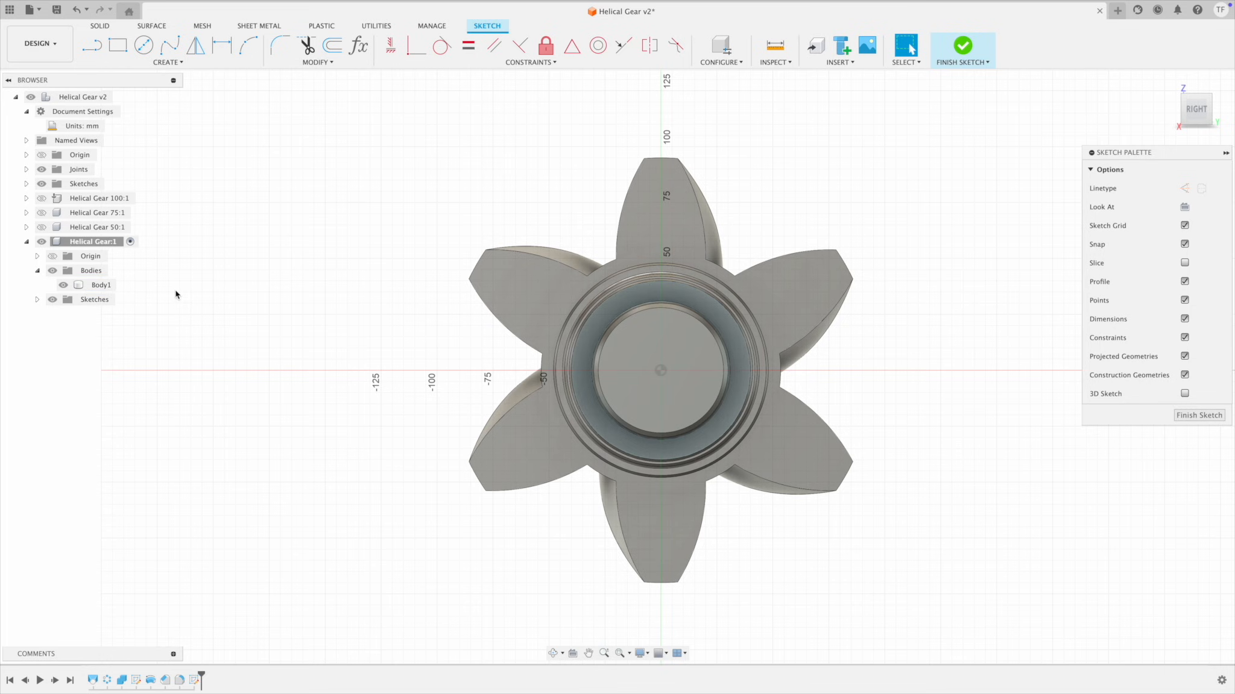
click(63, 285)
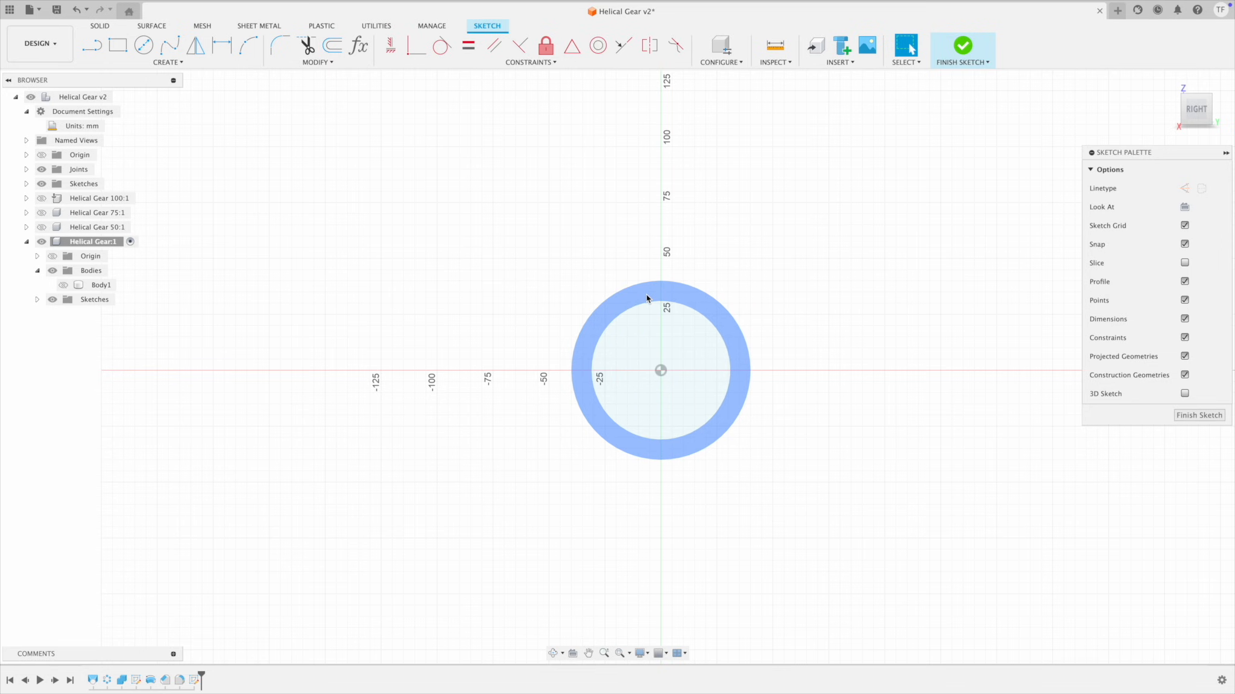
scroll(663, 300, up, 2)
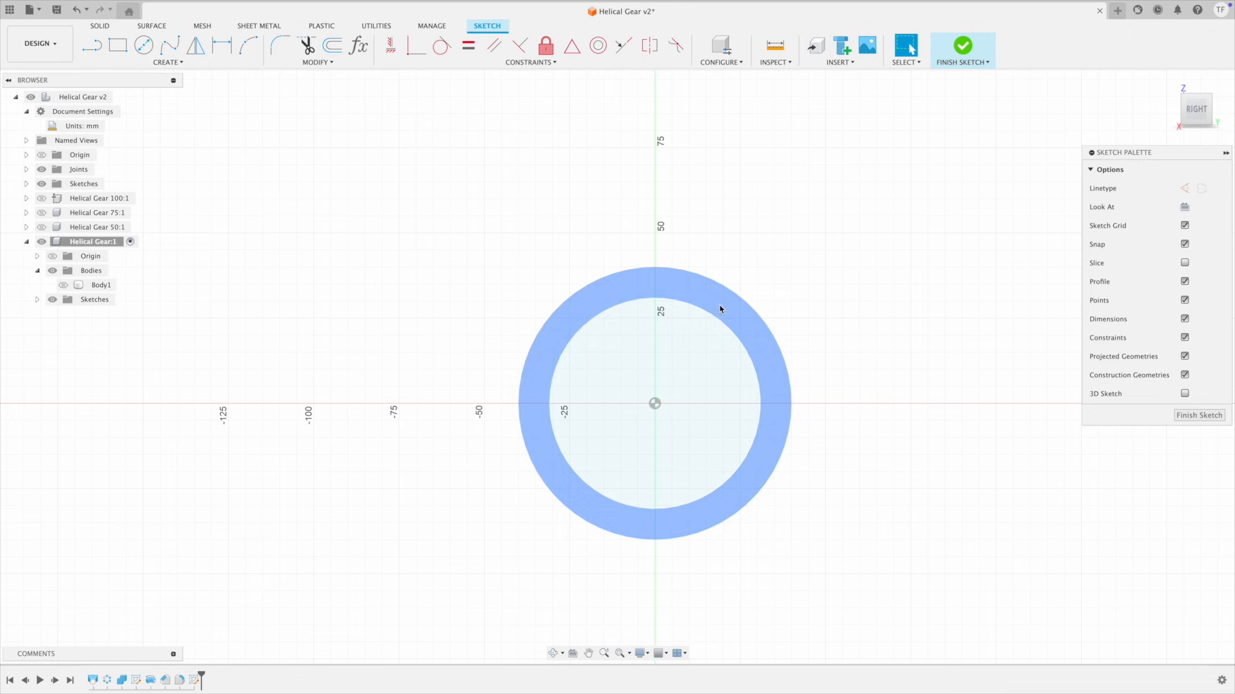
click(95, 55)
scroll(606, 304, up, 2)
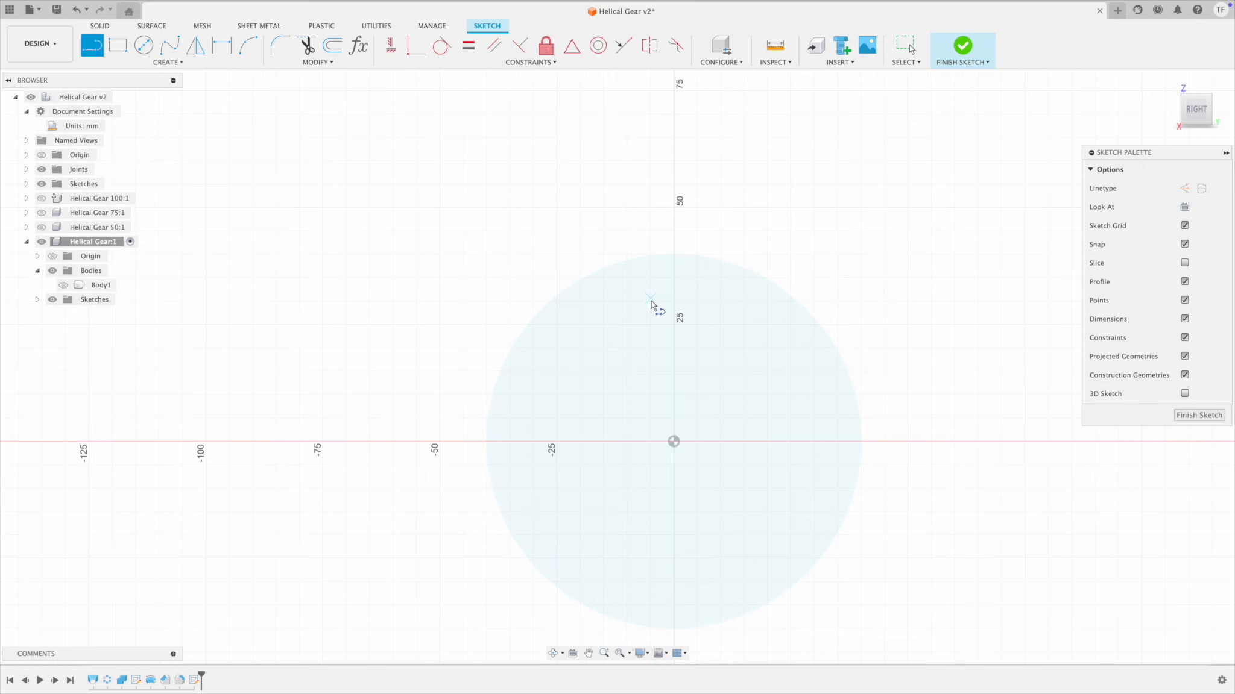
key(Escape)
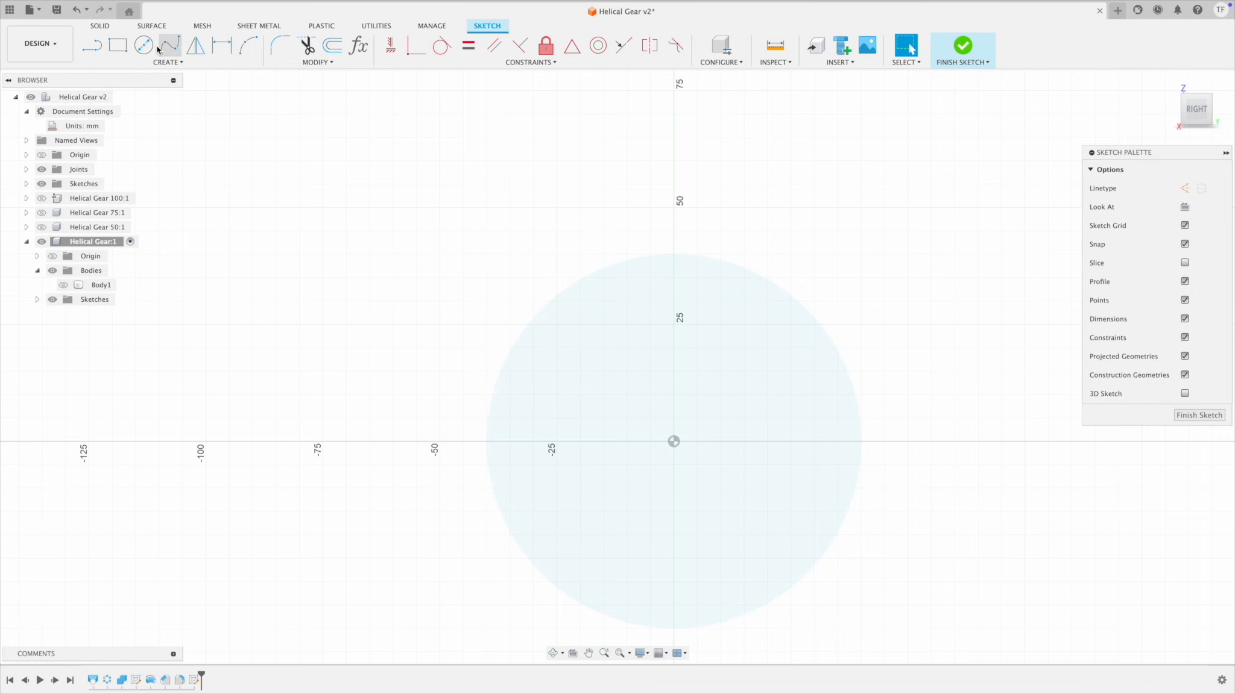
Step: Sketch a vertical line from the origin to the outer circle, flanked by two parallel lines about 9 mm long between the circles
click(100, 53)
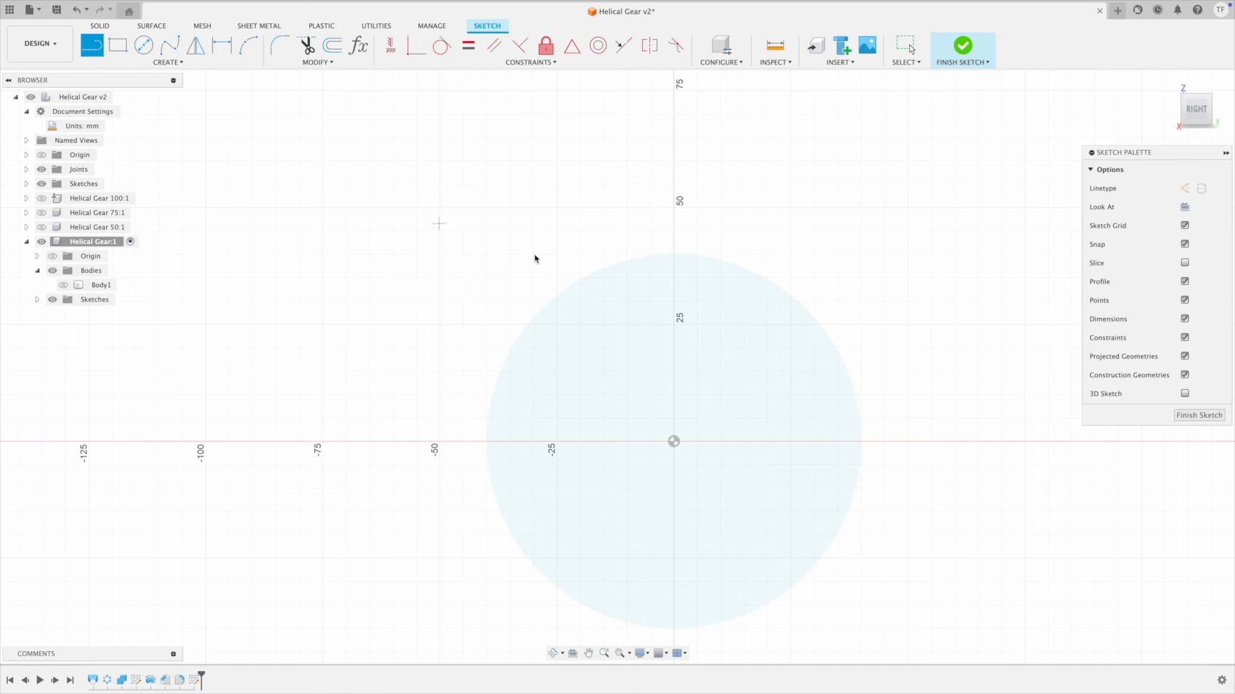
click(646, 301)
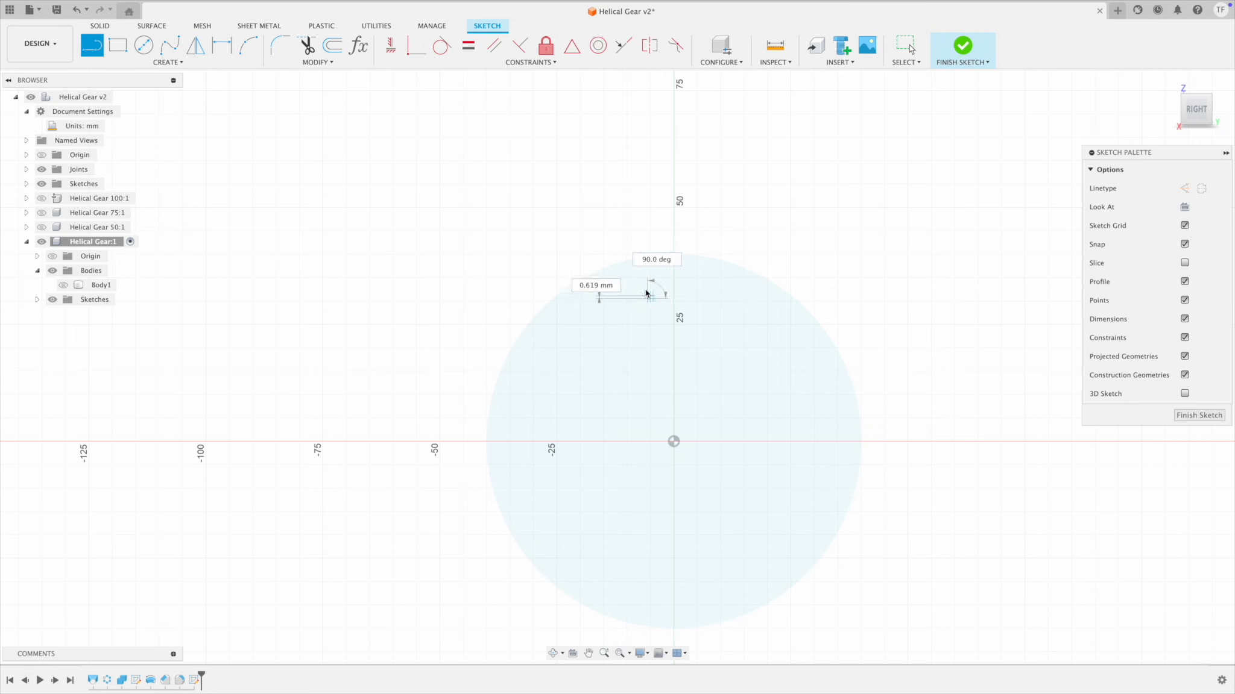
double_click(648, 256)
click(674, 442)
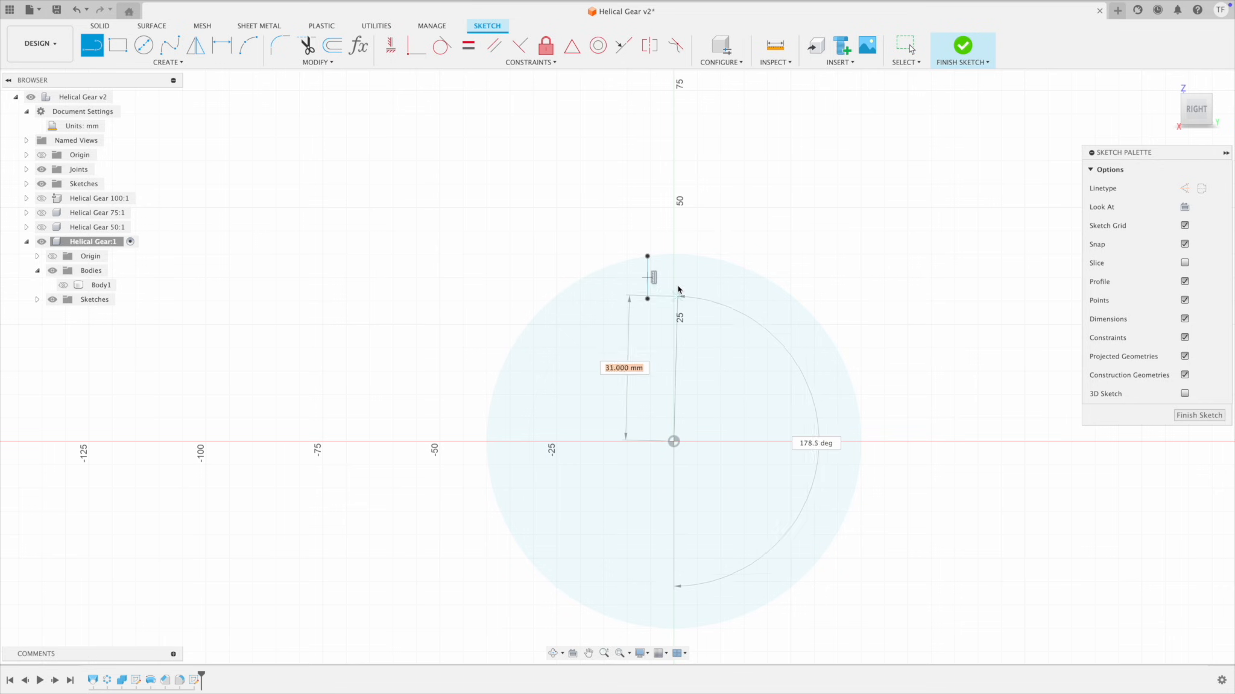
double_click(674, 255)
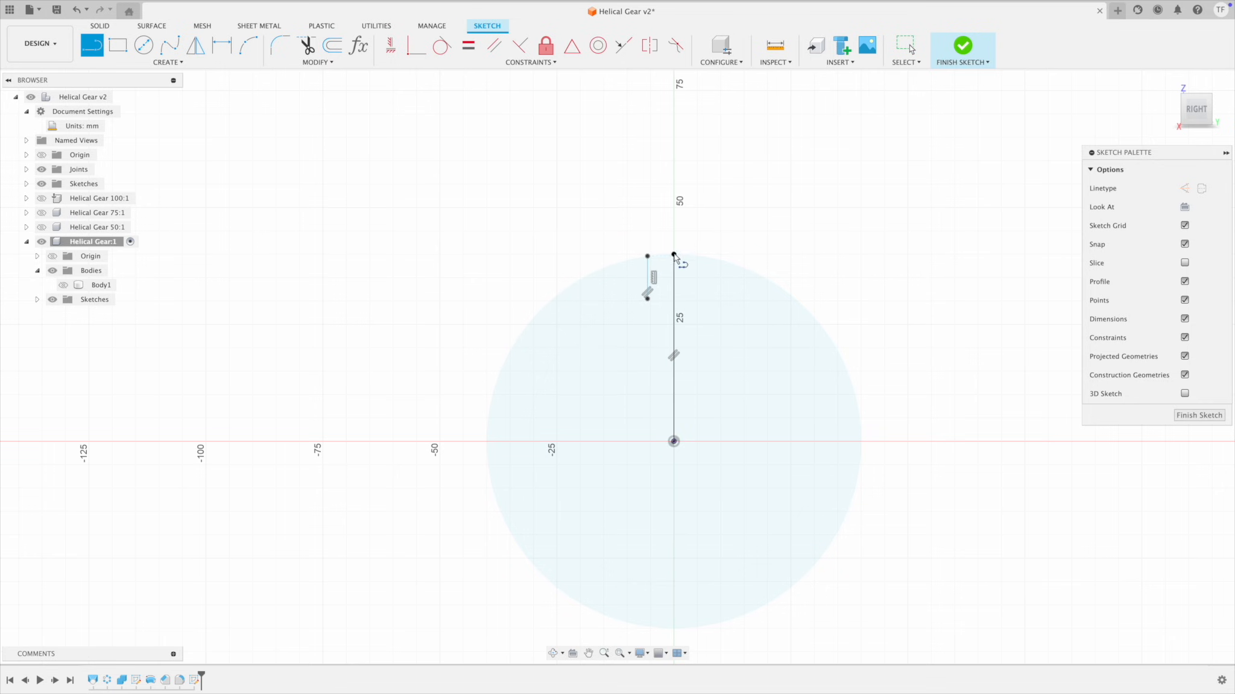
click(701, 300)
double_click(700, 257)
key(Escape)
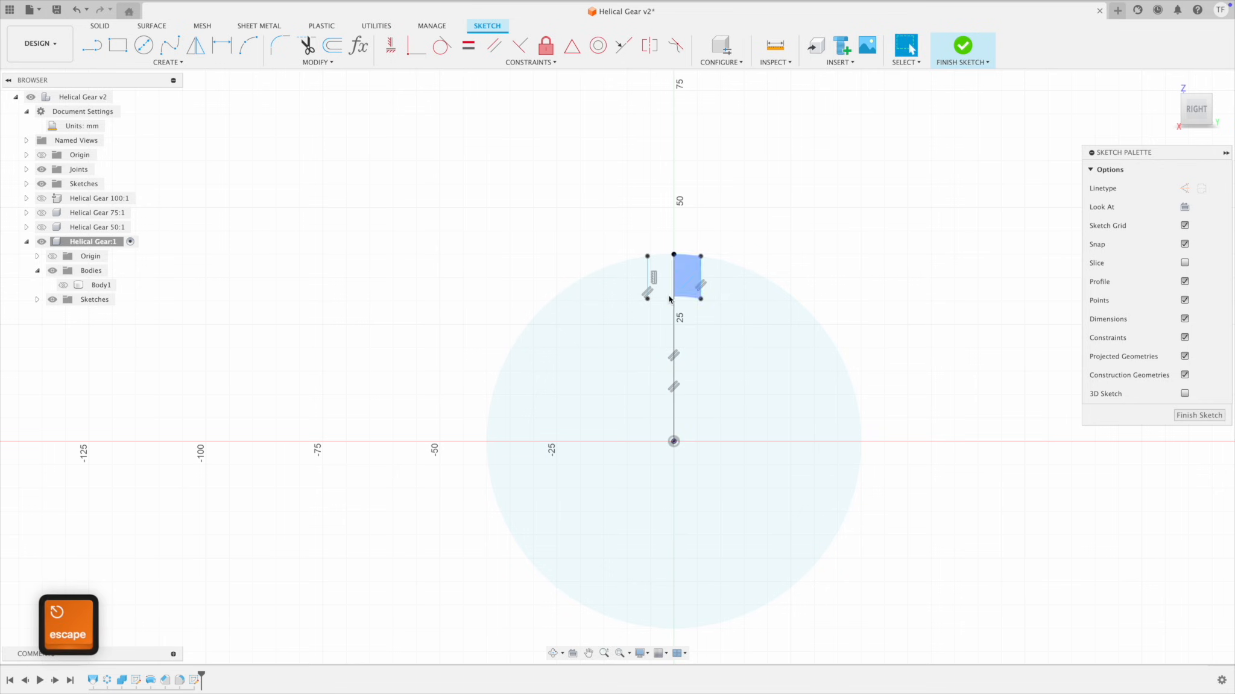
Step: Examine the constraints at the lower and upper endpoints of the short line on the positive Y side of the centre line
scroll(714, 310, up, 2)
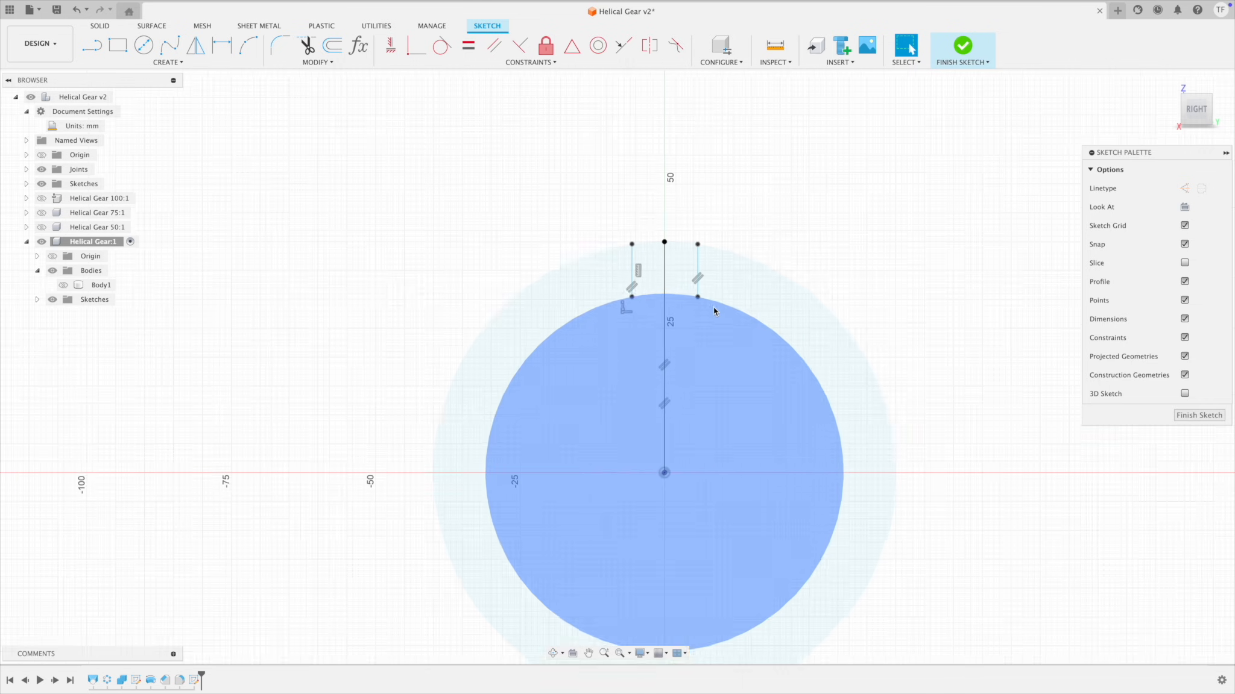
scroll(706, 303, up, 2)
click(696, 298)
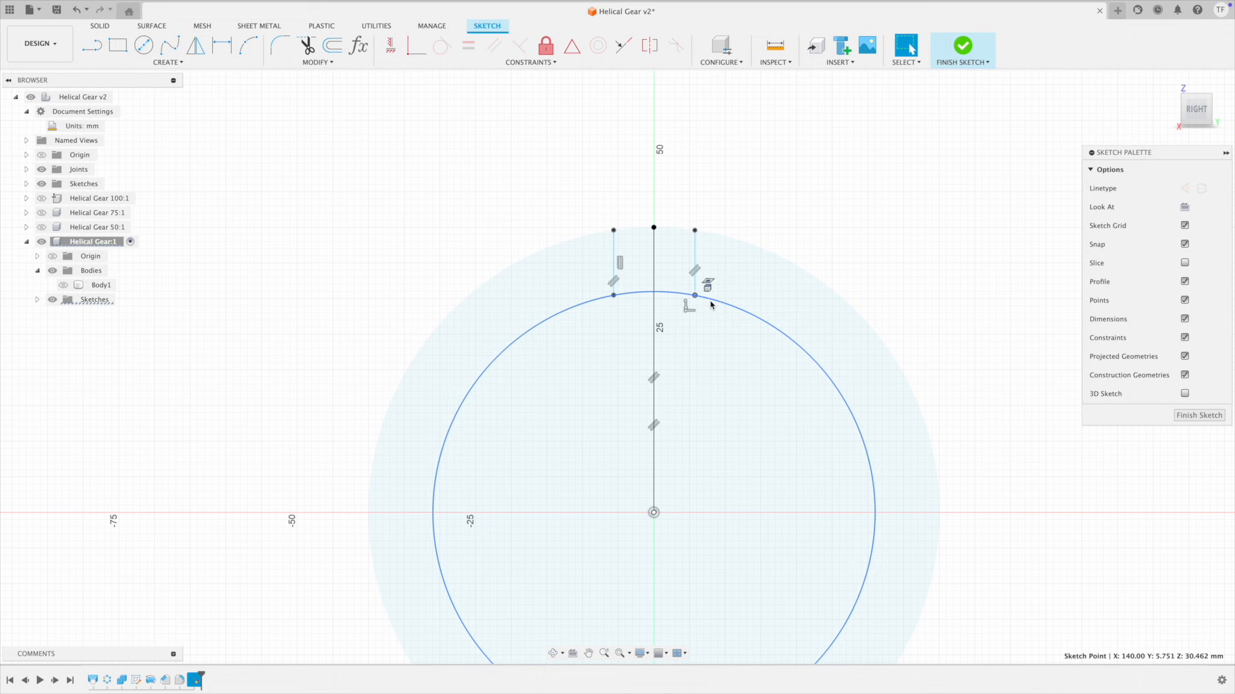
key(Delete)
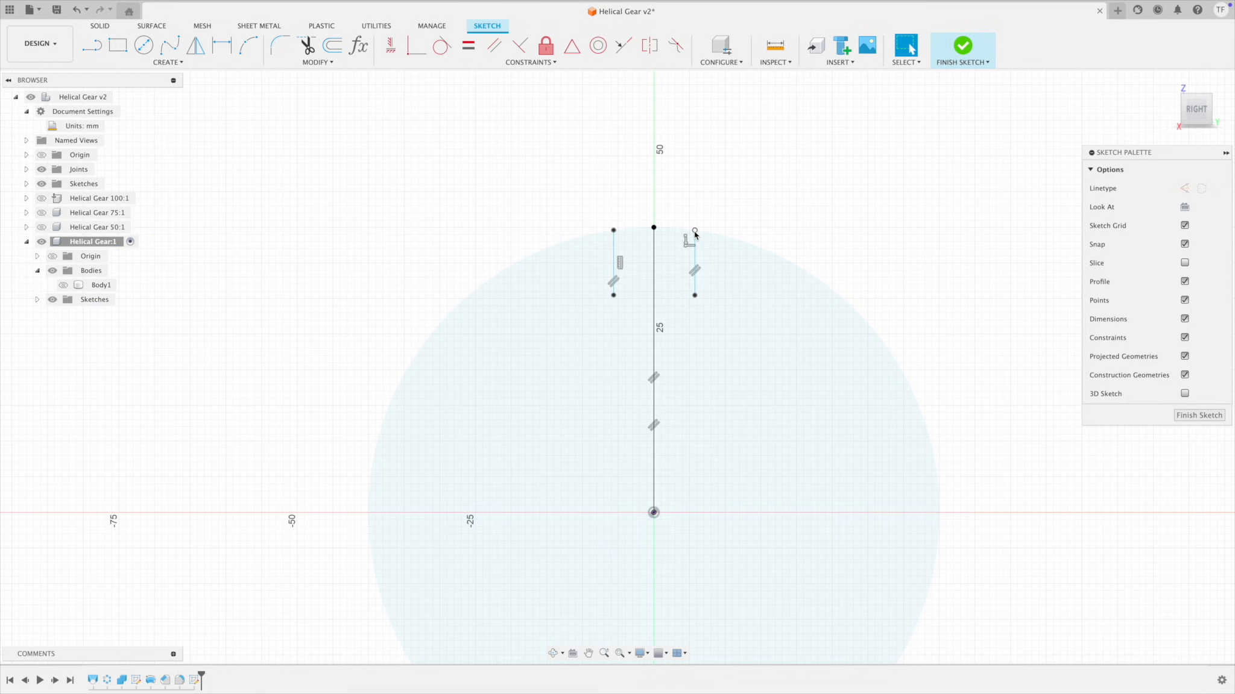
click(695, 233)
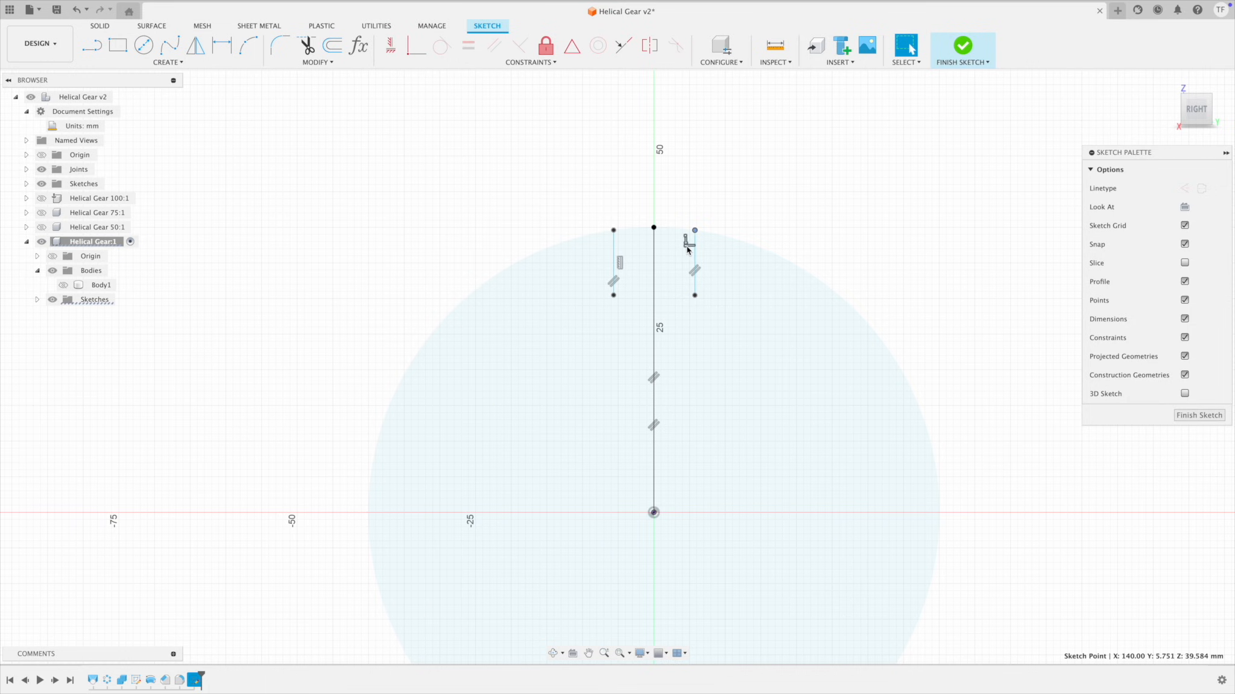
click(548, 145)
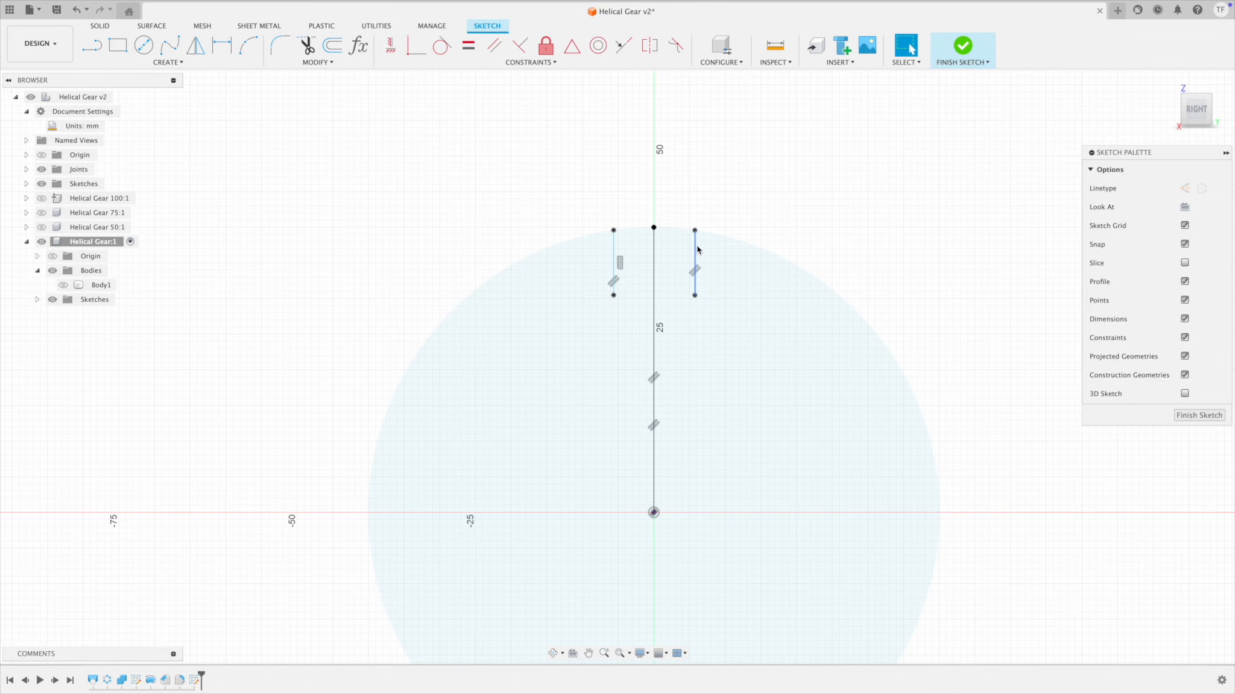
Step: Constrain the two short lines symmetric about the centre line, and convert the centre line to construction geometry
mouse_move(697, 249)
mouse_down()
mouse_move(708, 249)
mouse_move(693, 250)
mouse_up()
mouse_move(653, 228)
mouse_down()
mouse_move(612, 289)
mouse_move(609, 254)
mouse_move(585, 255)
mouse_move(621, 255)
mouse_move(579, 263)
mouse_up()
key(Escape)
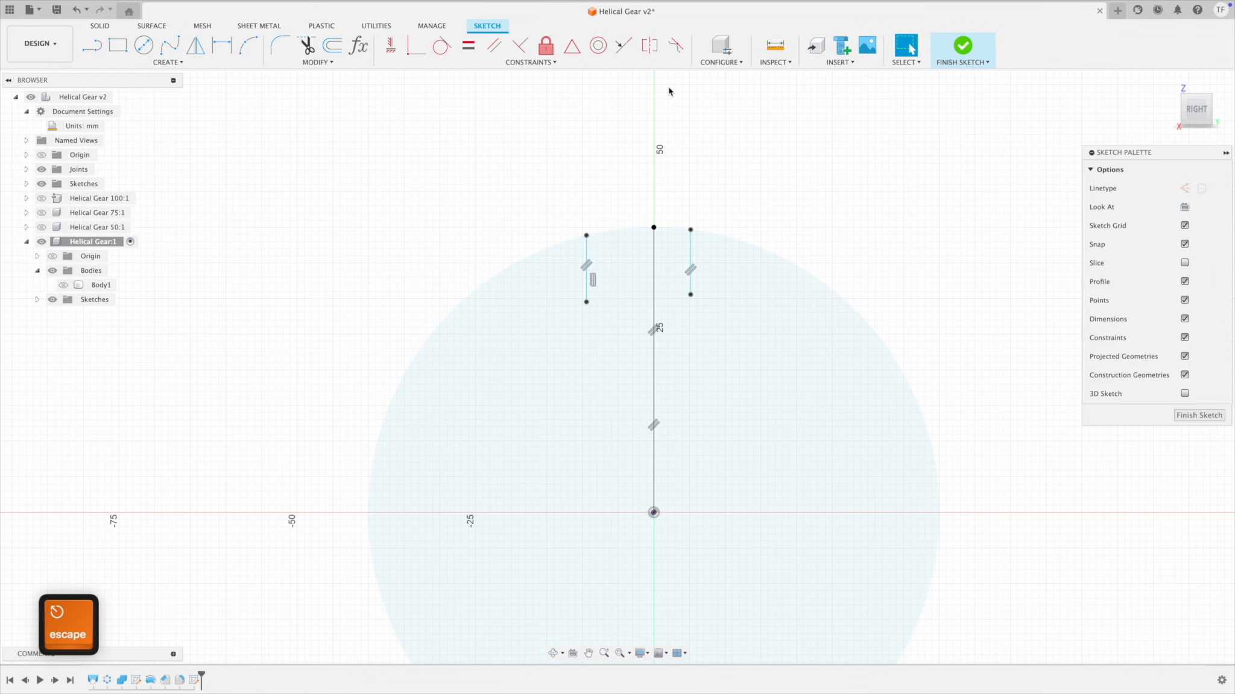
click(649, 44)
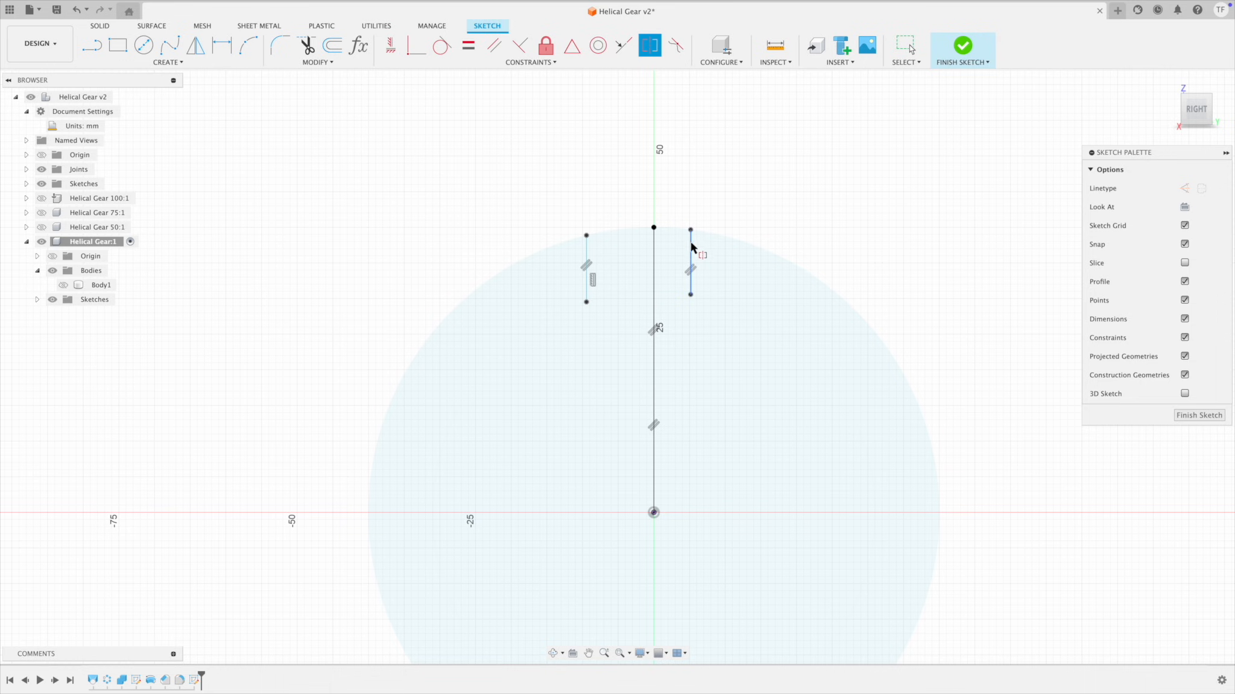
click(691, 249)
click(586, 253)
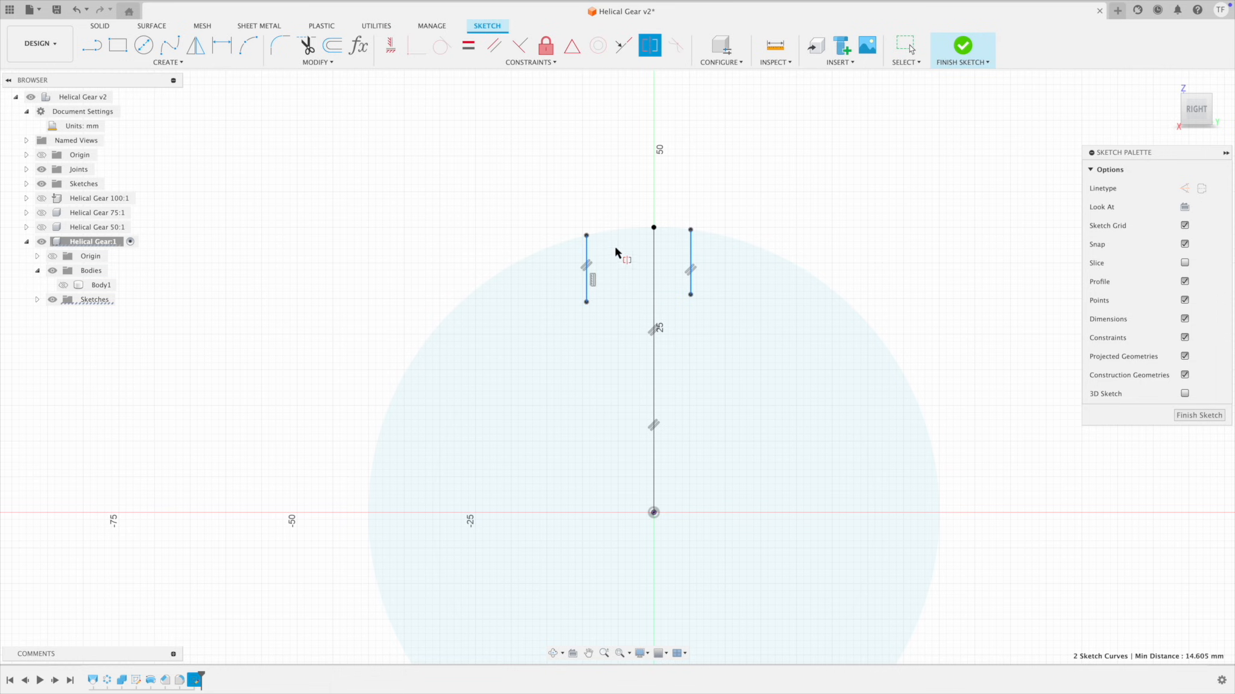
click(654, 253)
key(Escape)
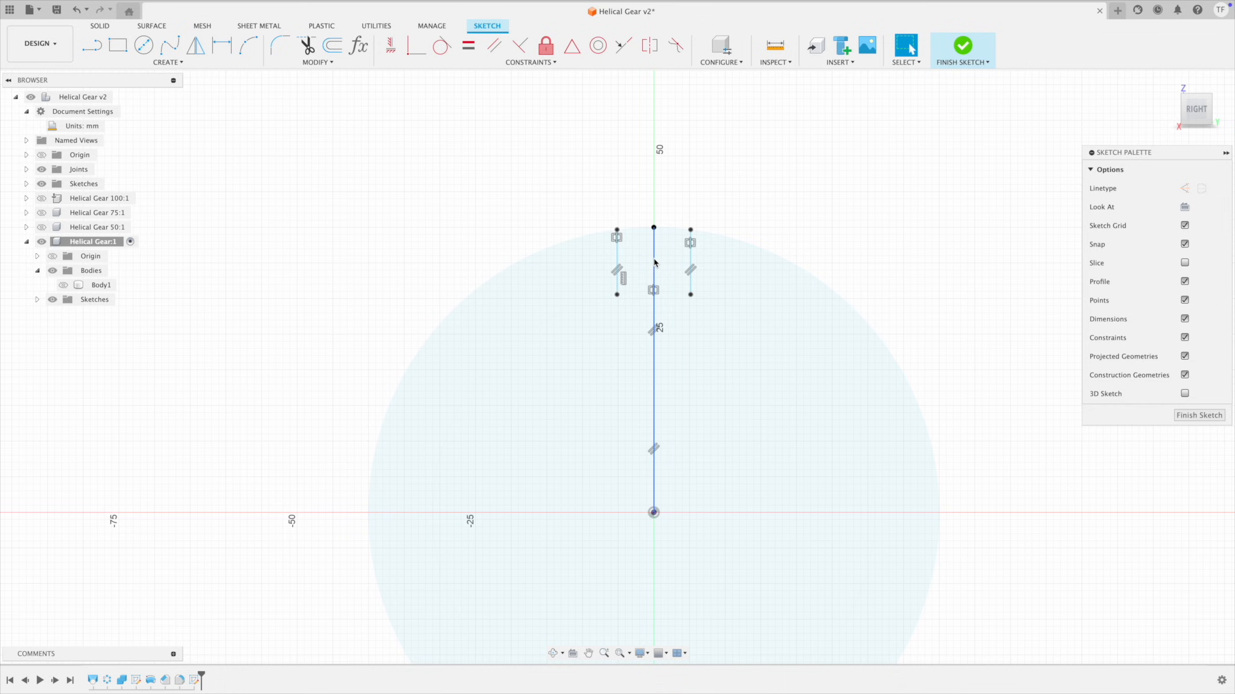
key(x)
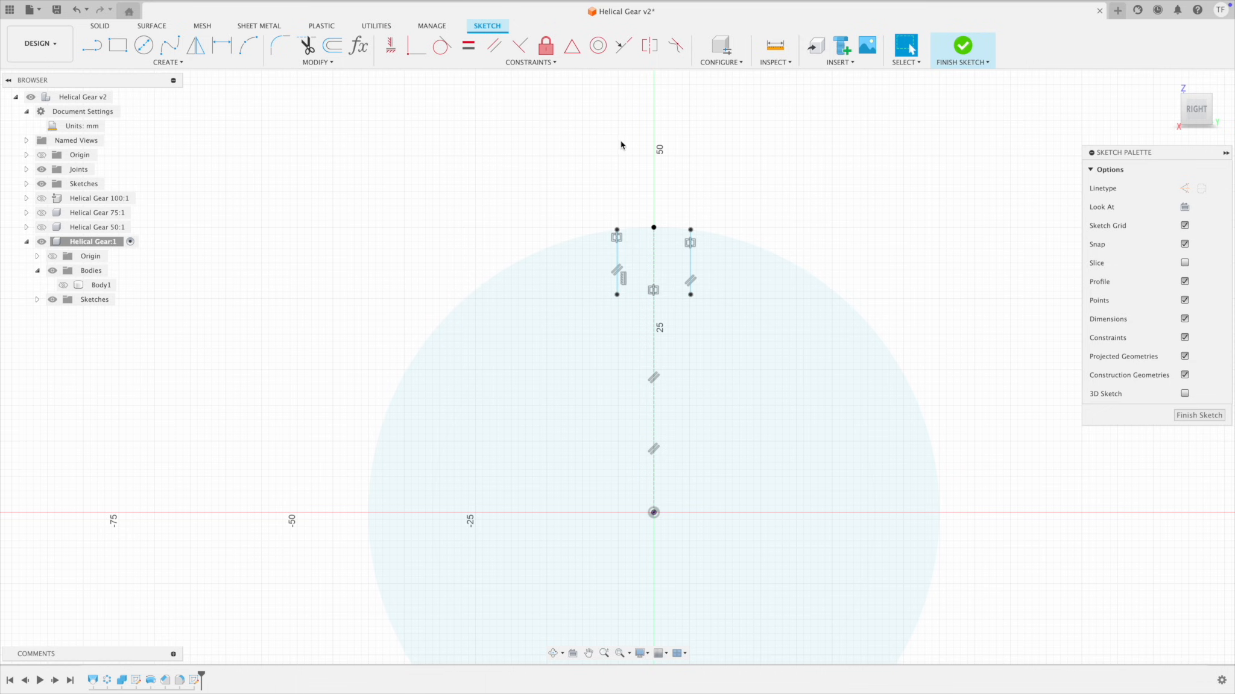
Step: Dimension the distance between the two short parallel lines as 10 mm
key(d)
click(626, 266)
click(691, 260)
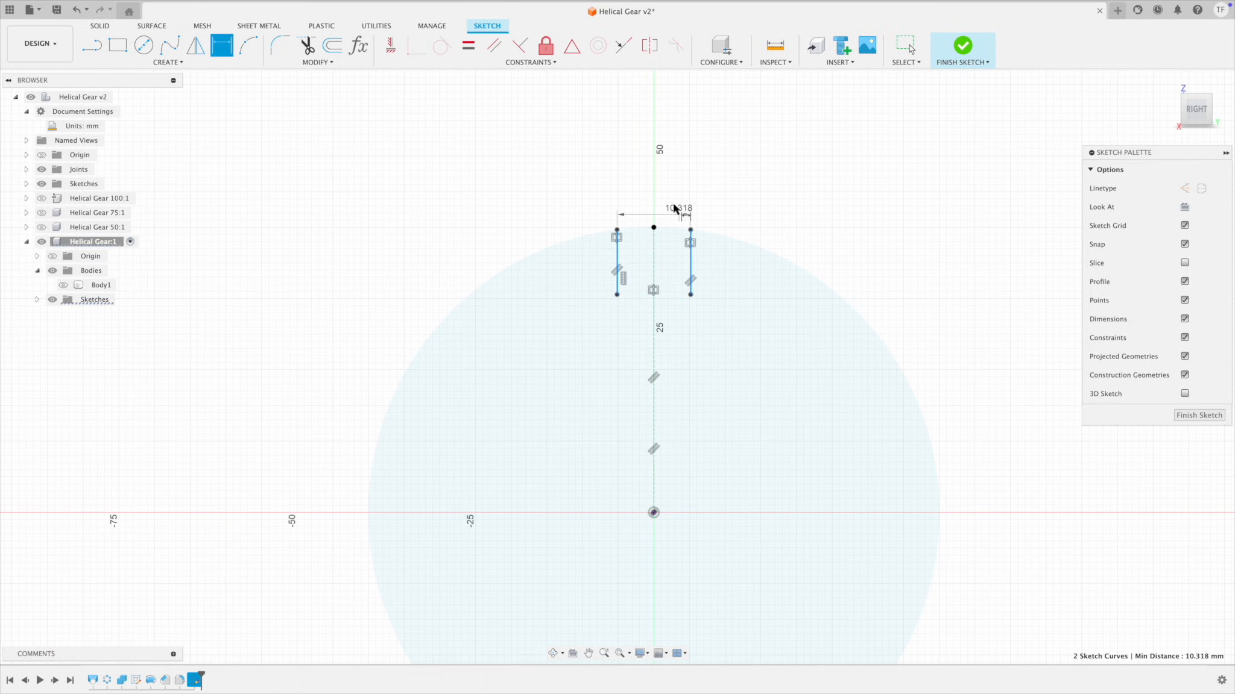
click(692, 185)
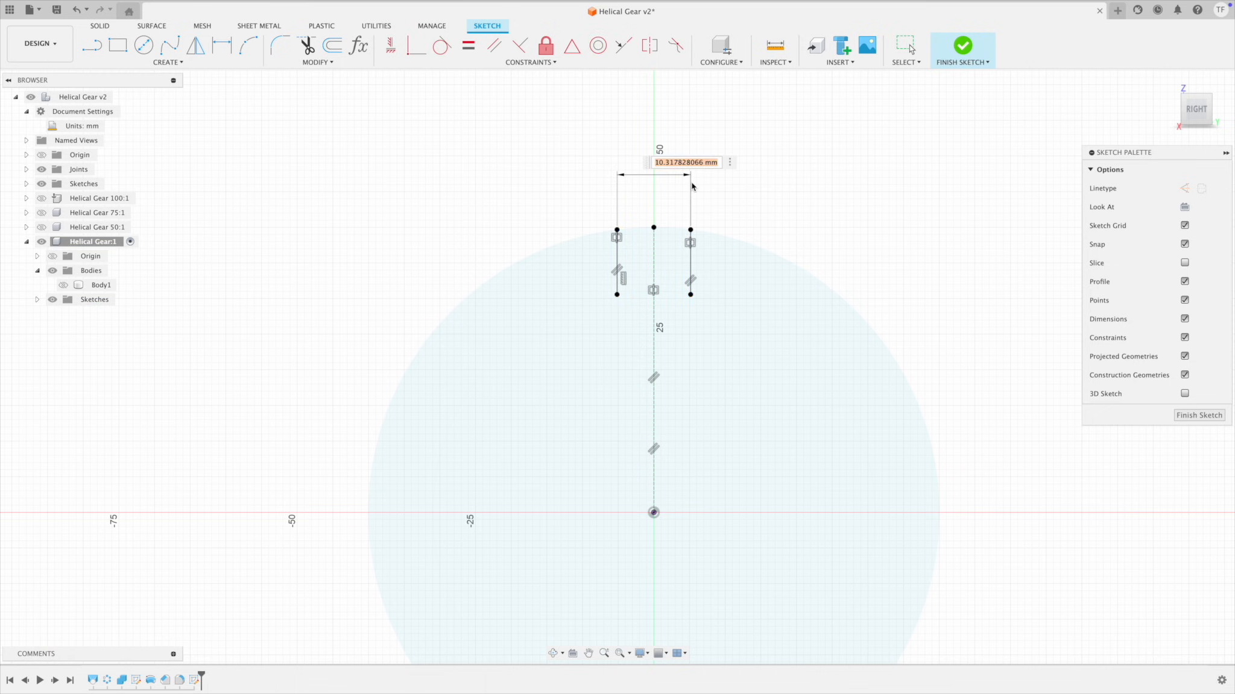
text(10)
key(Return)
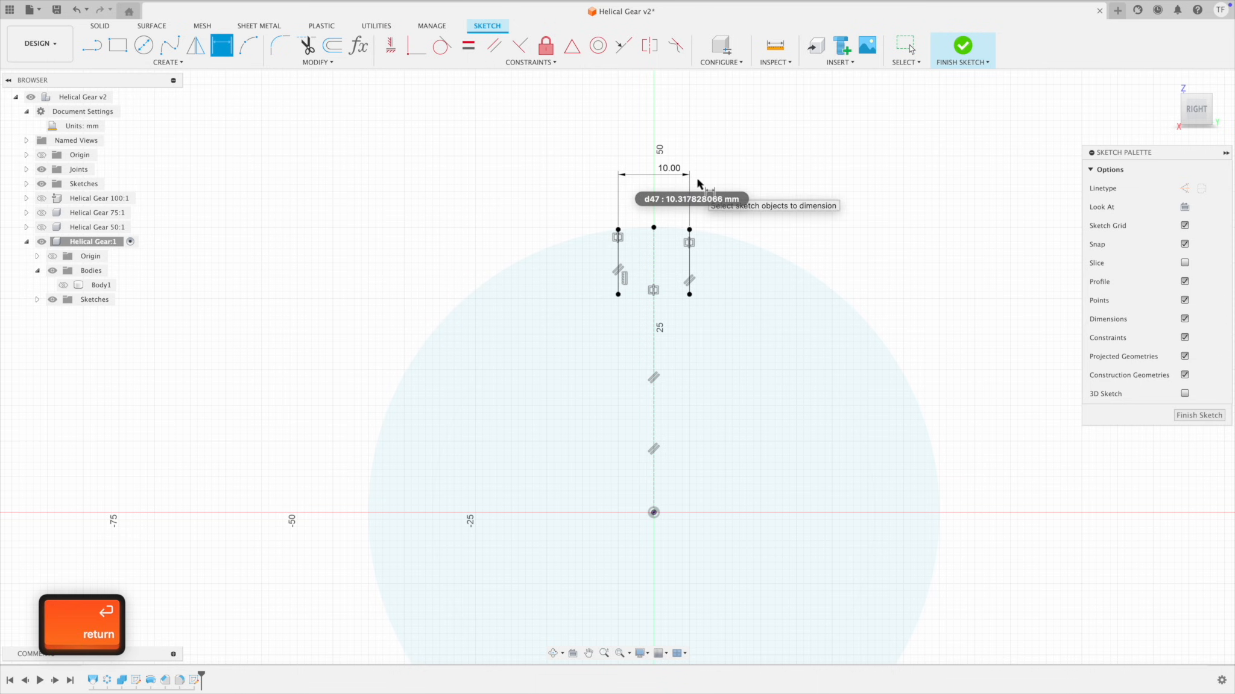
key(Escape)
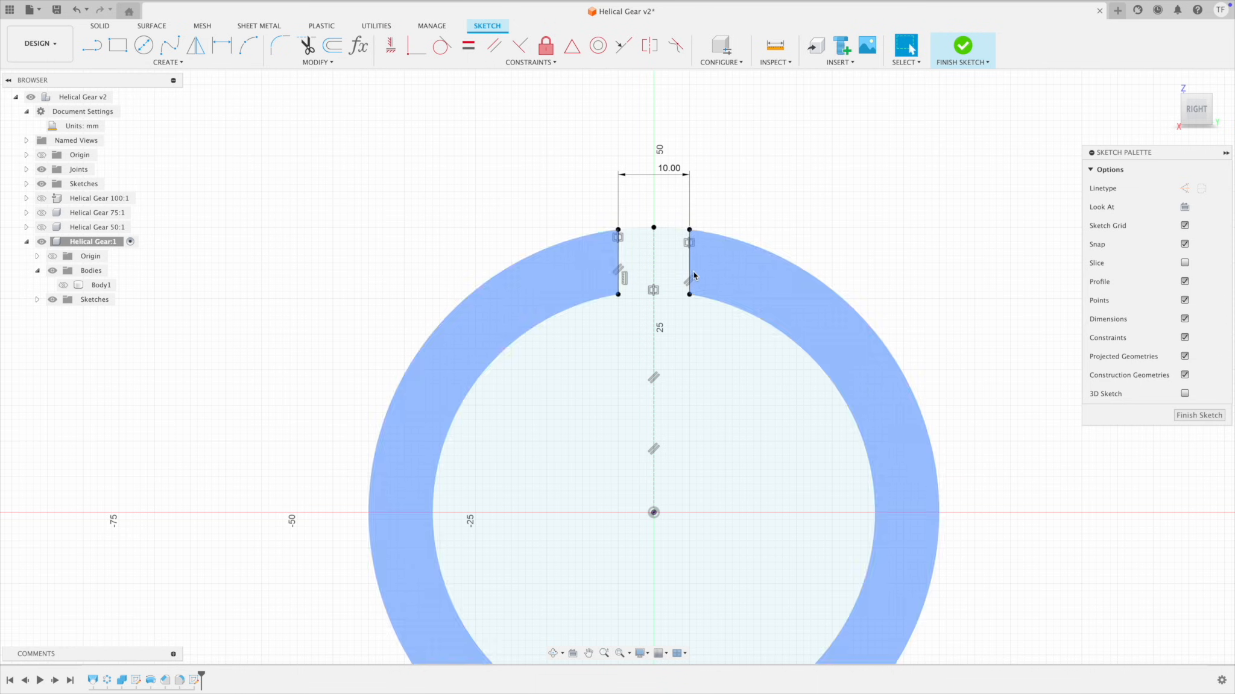
Step: Create a full circular pattern of the two short lines around the origin with a quantity of 12
shift+middle_drag(684, 254, 651, 259)
scroll(651, 259, down, 3)
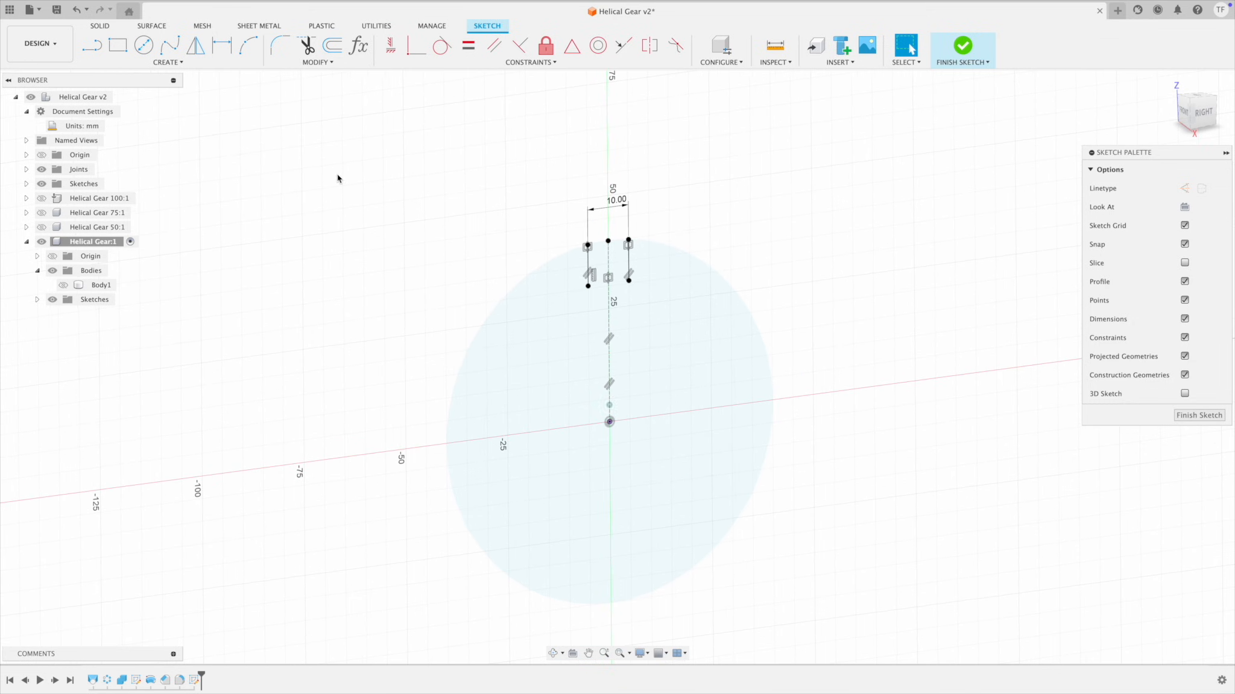
click(180, 62)
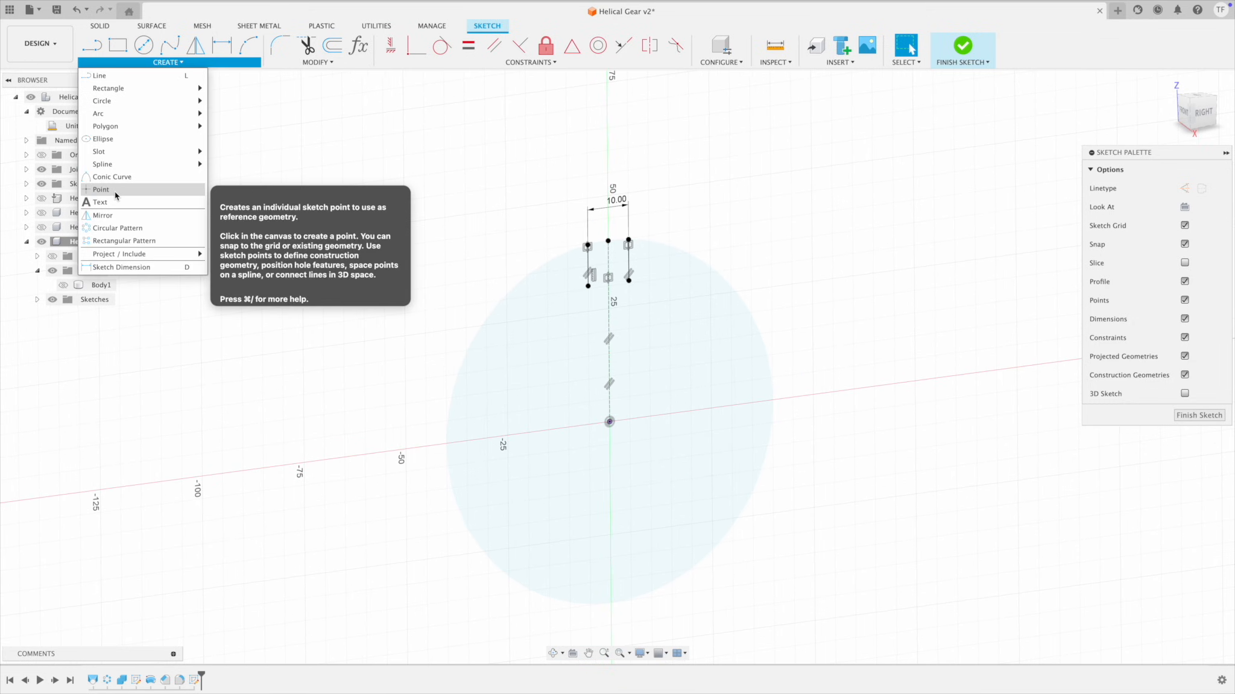
click(124, 228)
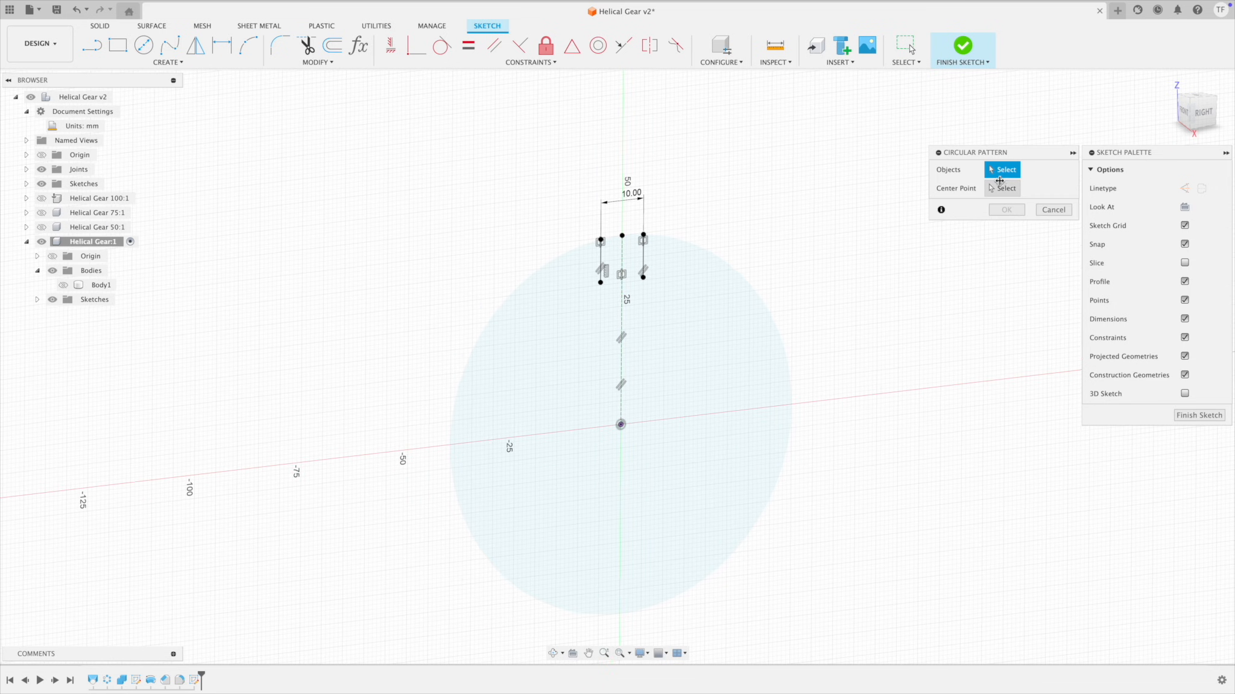
click(643, 256)
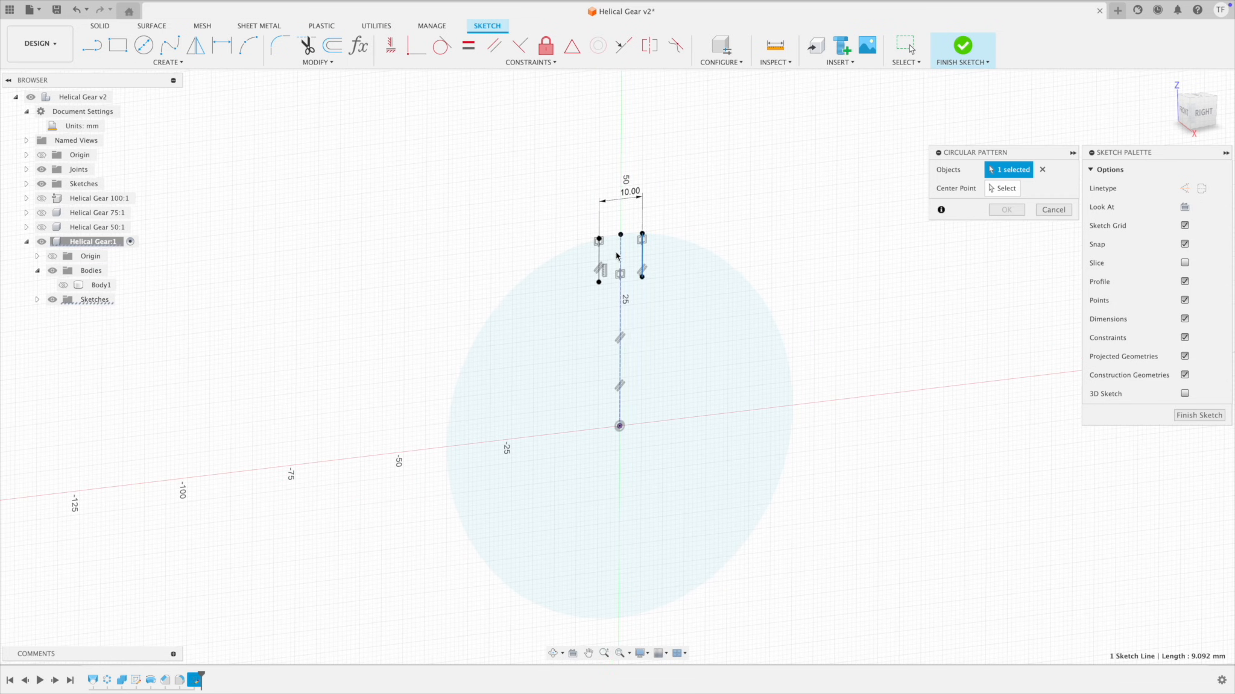
click(599, 260)
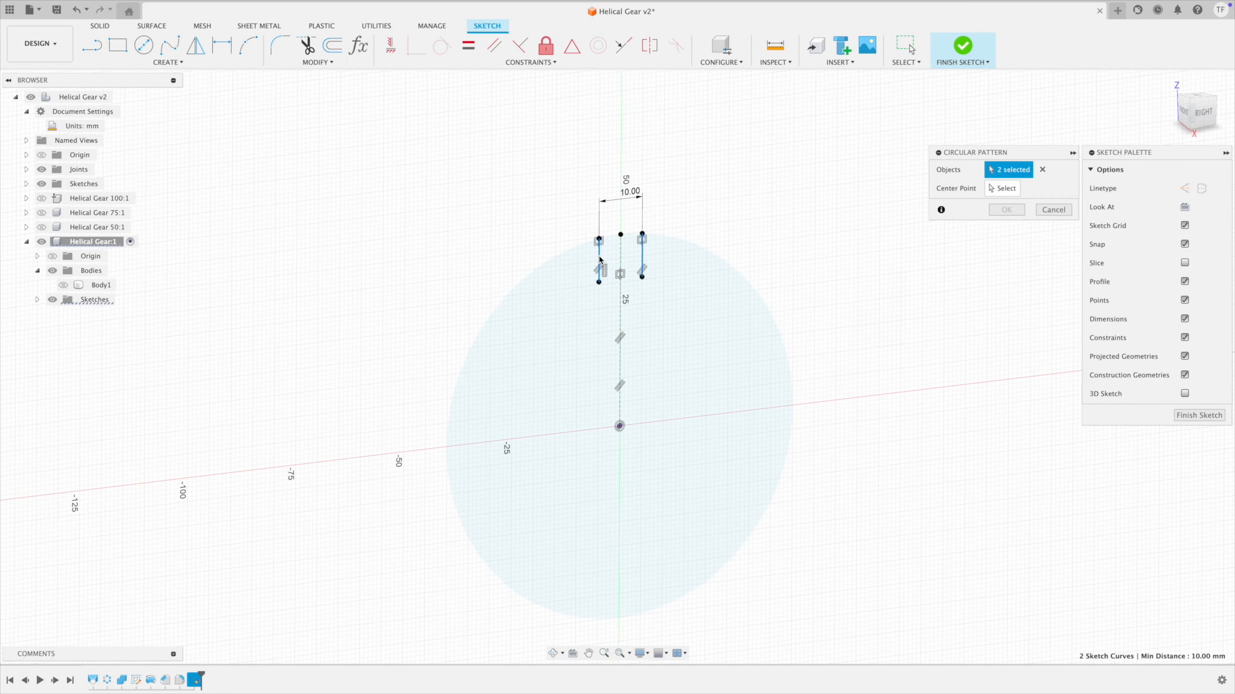
click(998, 189)
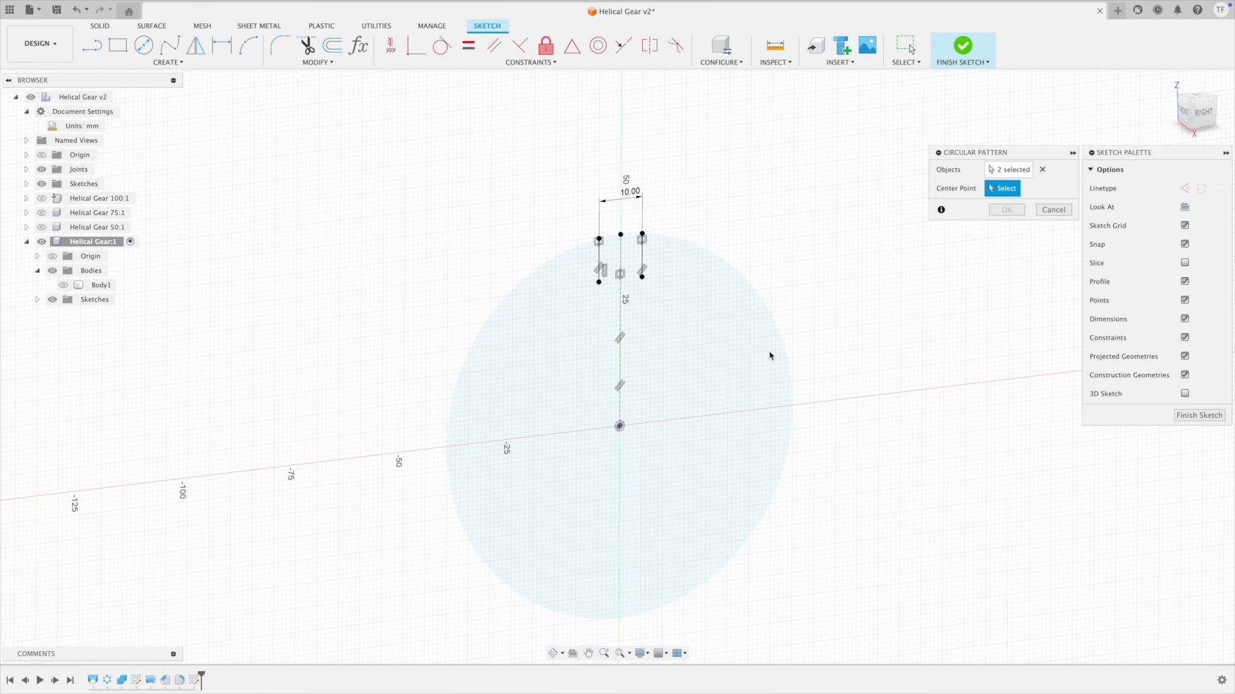
click(620, 427)
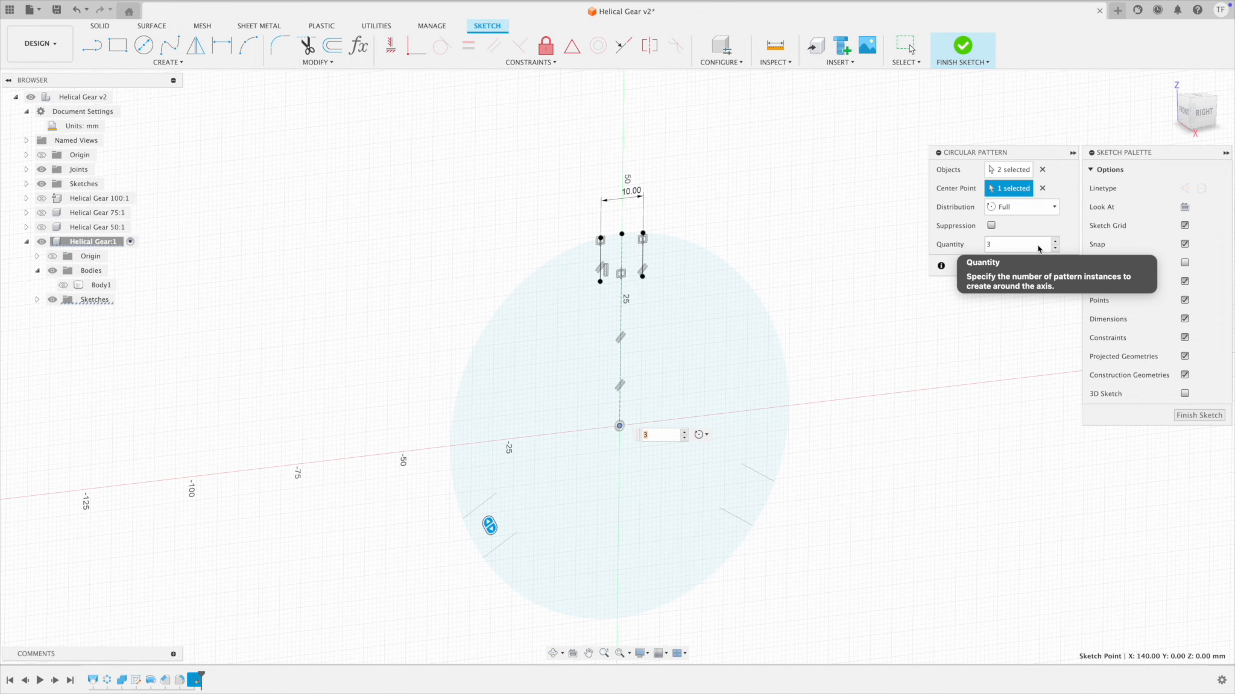
click(1016, 245)
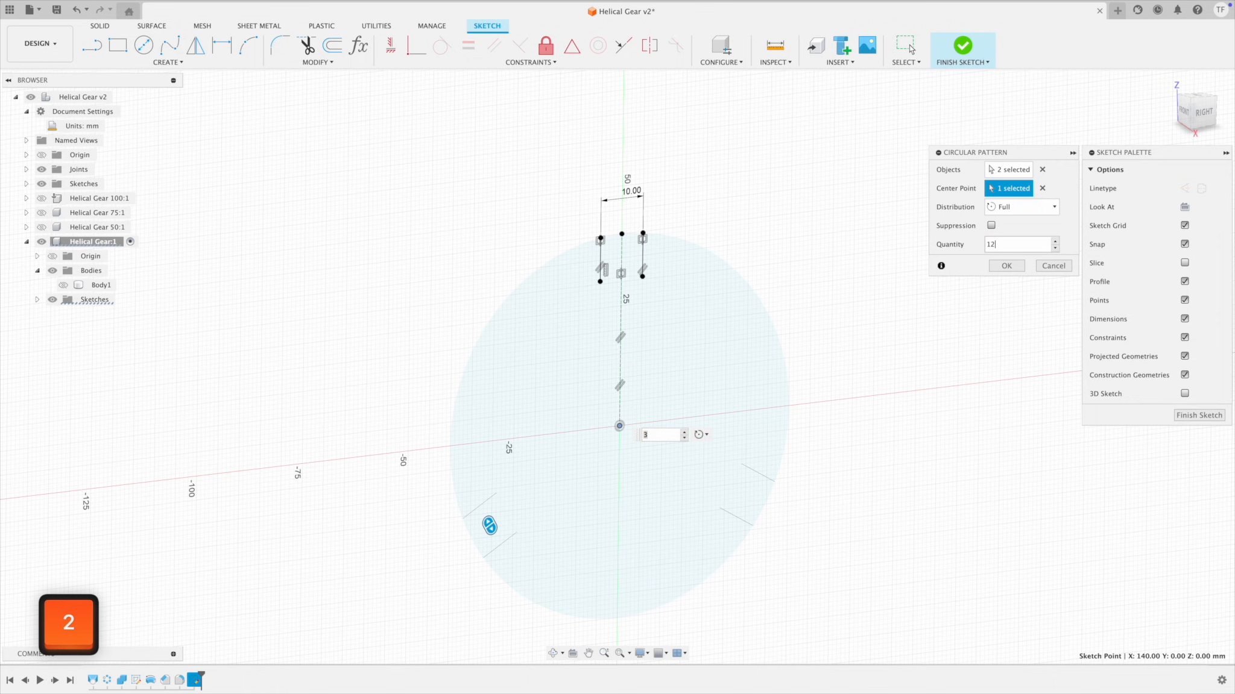
text(12)
click(1016, 266)
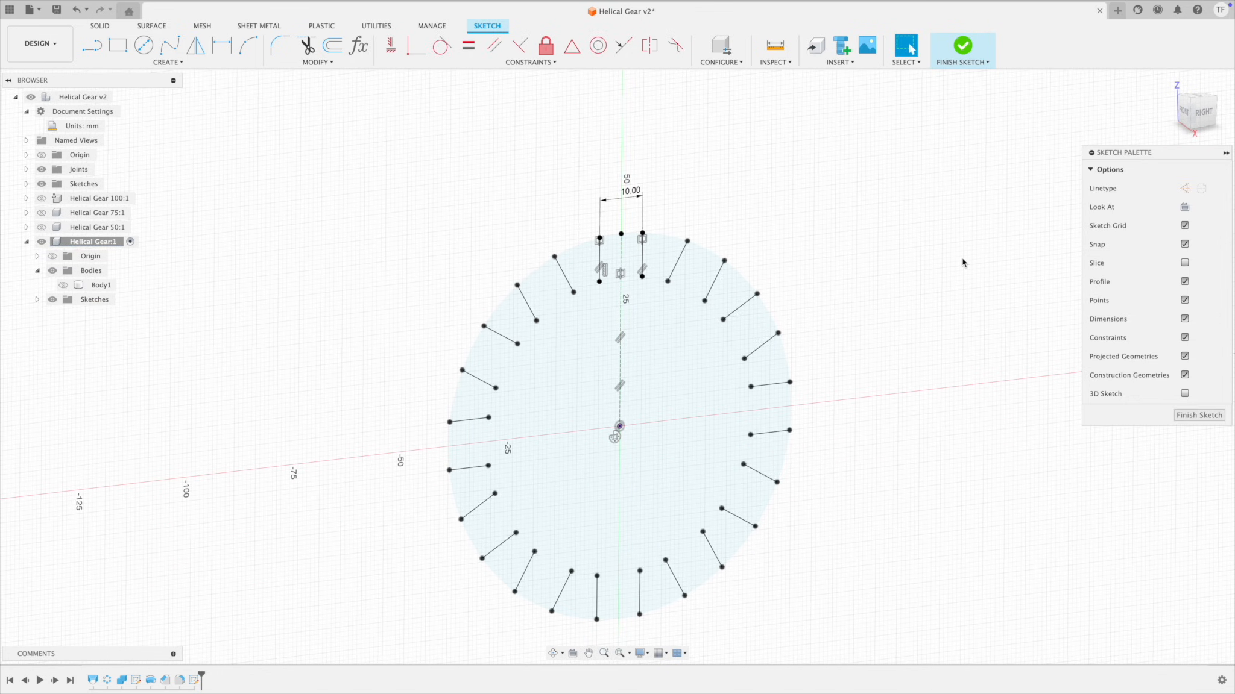
Step: Sketch a line about 6.18 mm long joining the inner endpoints of the positive-Y short line and its nearest patterned neighbour
scroll(621, 277, up, 5)
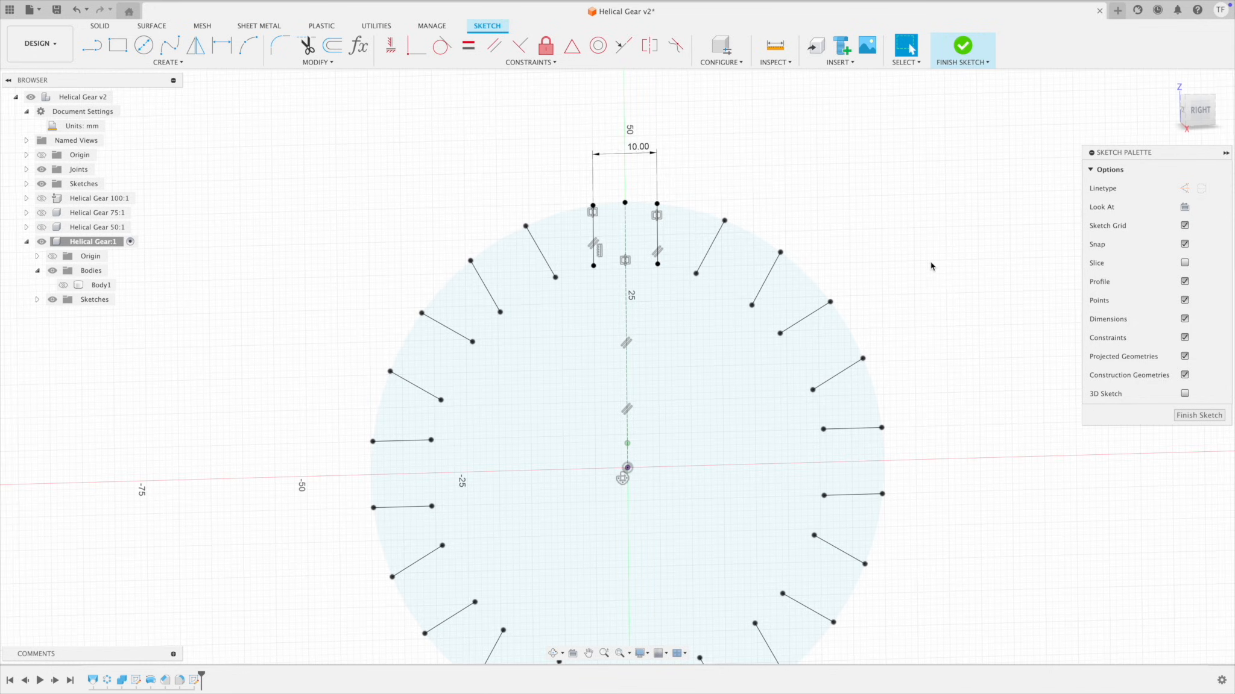
key(l)
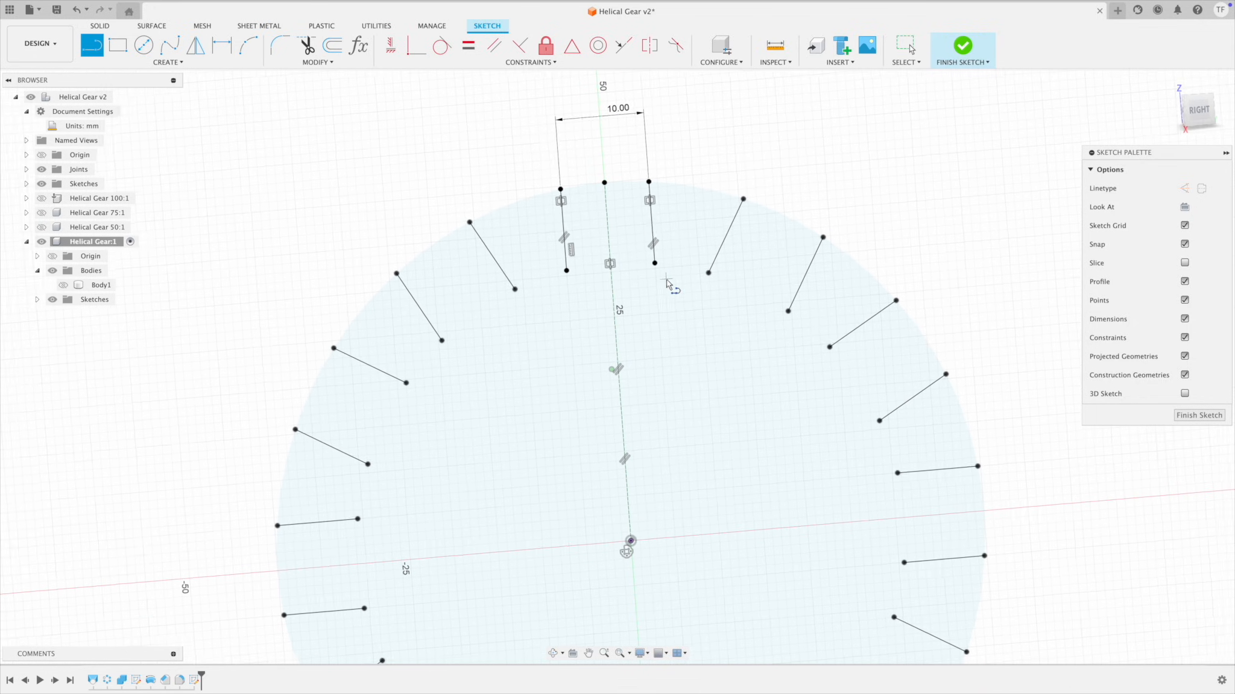
click(651, 263)
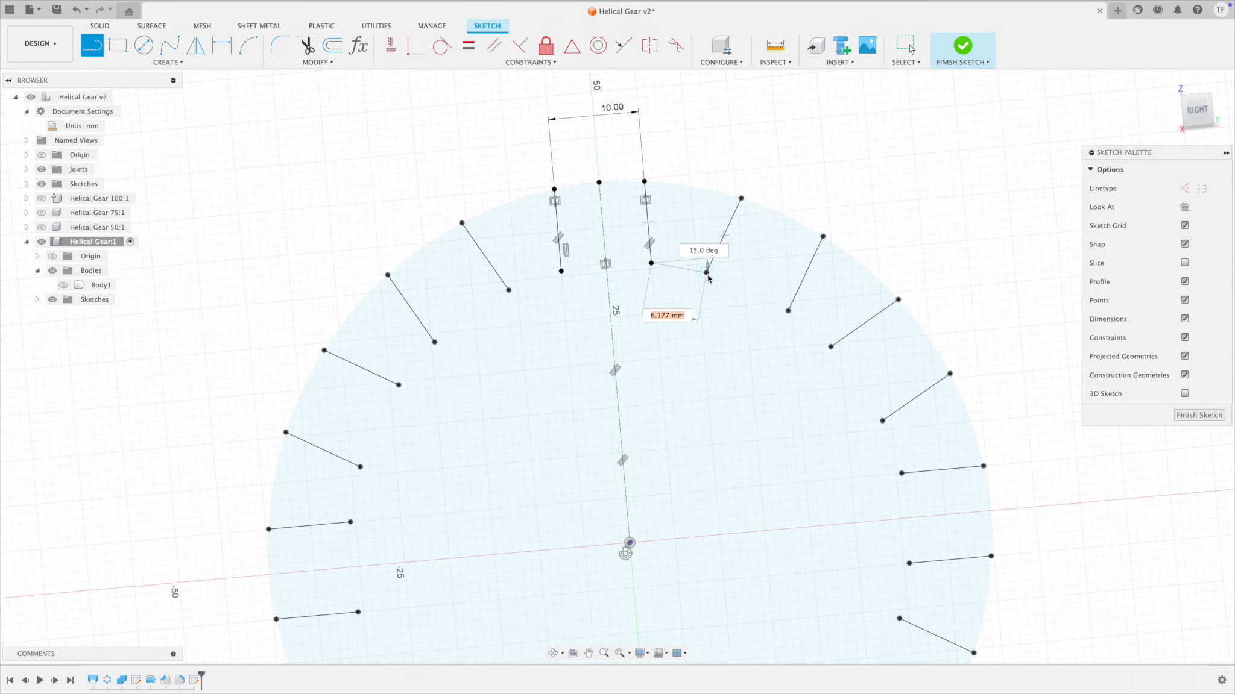
click(706, 273)
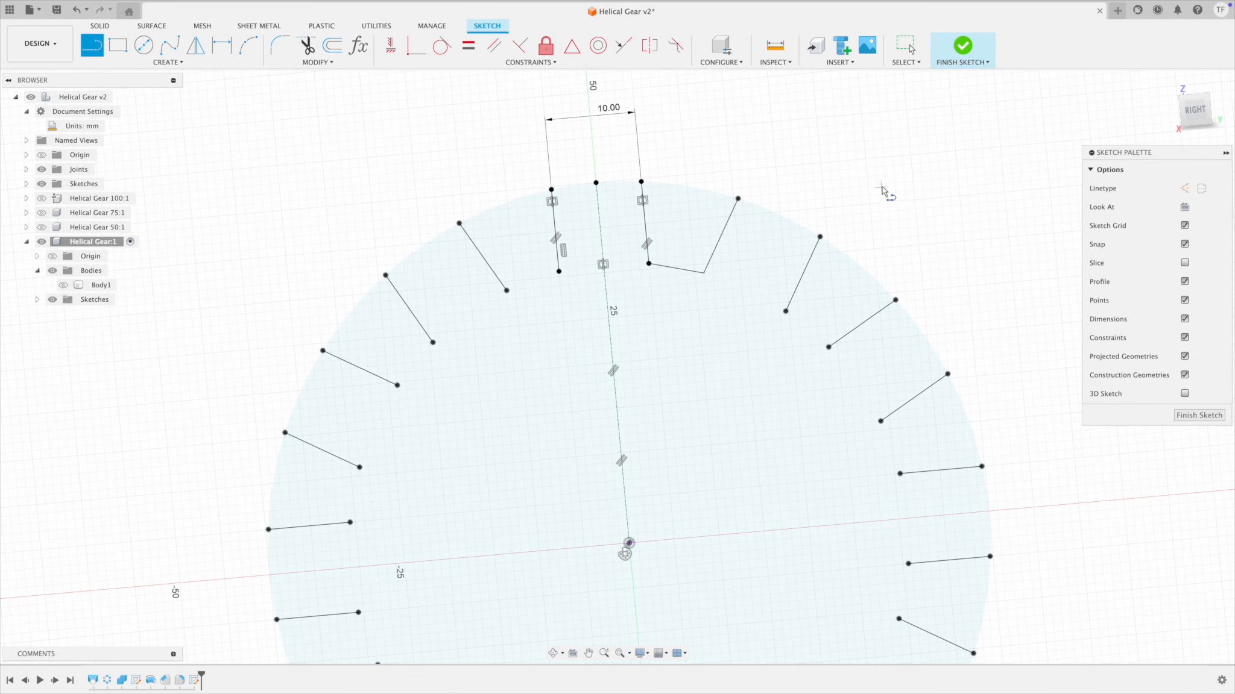
key(Escape)
scroll(675, 288, up, 4)
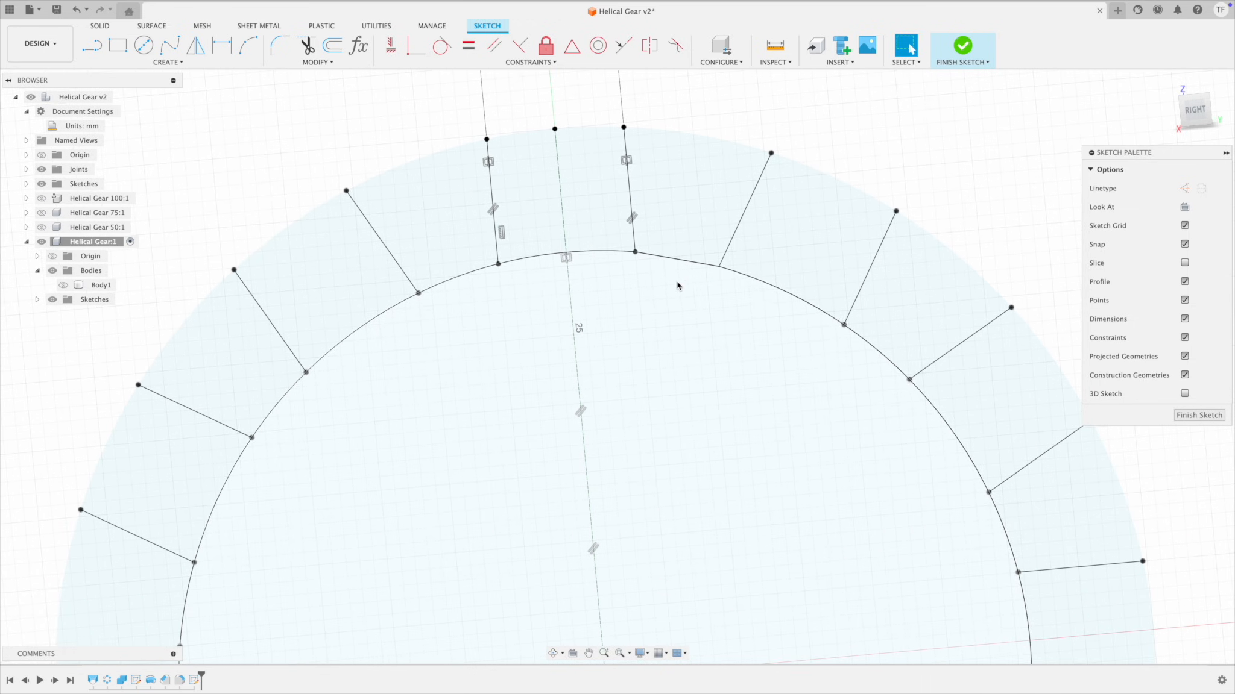
key(Escape)
Step: Add a driven dimension between the new connecting line and the origin
scroll(686, 278, down, 2)
key(d)
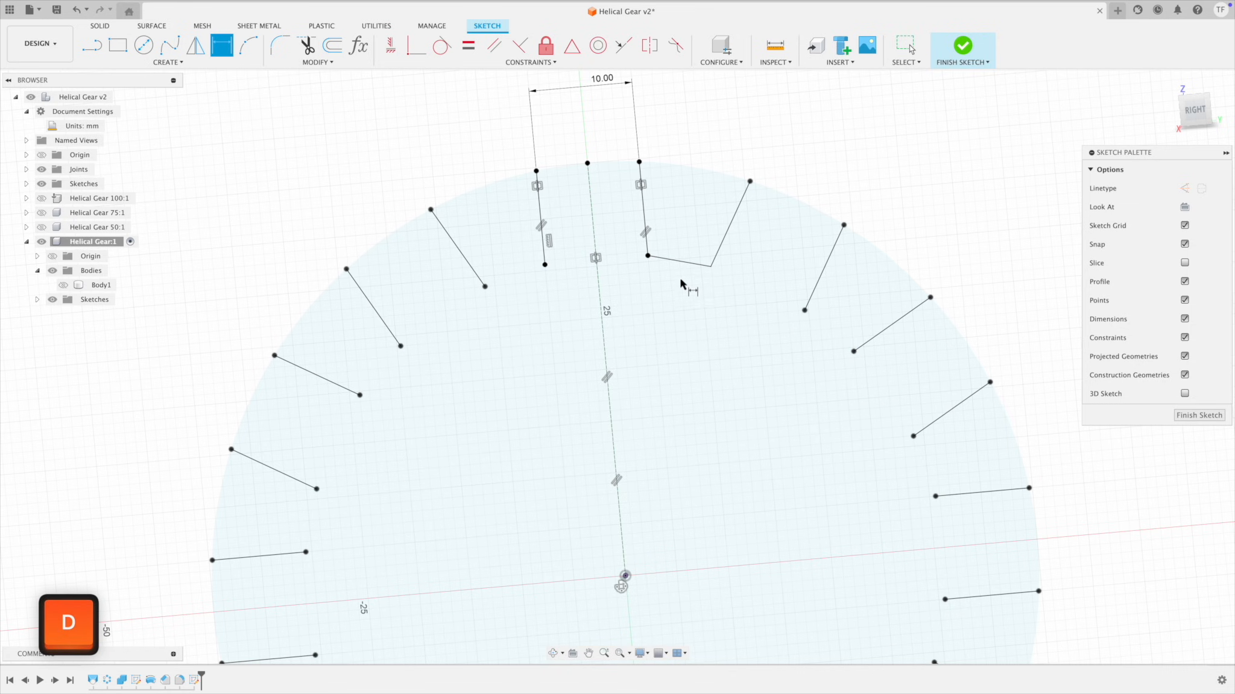
click(683, 264)
click(625, 576)
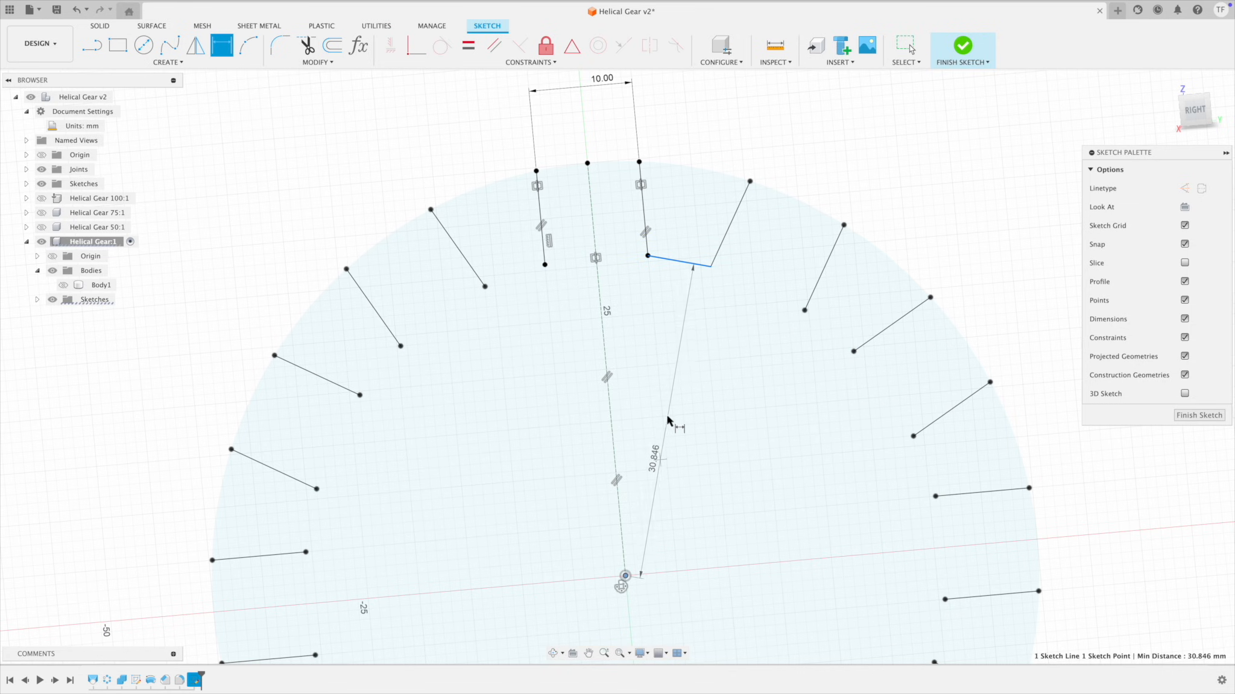
click(652, 396)
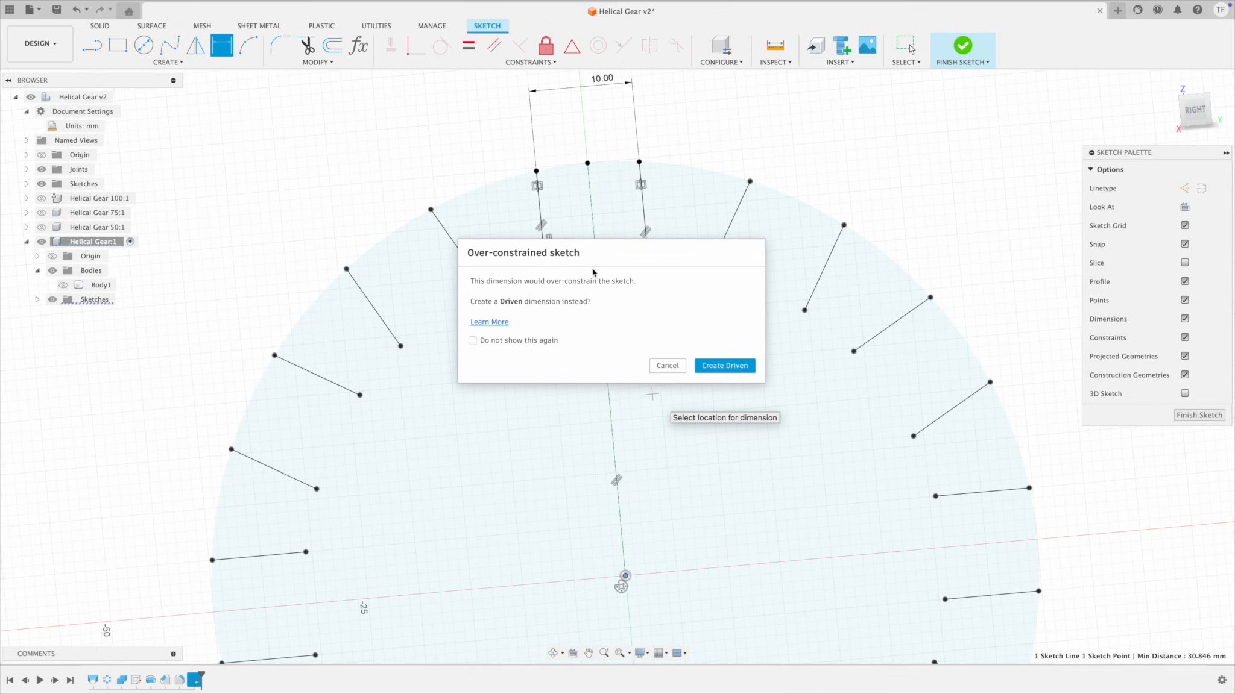
click(724, 366)
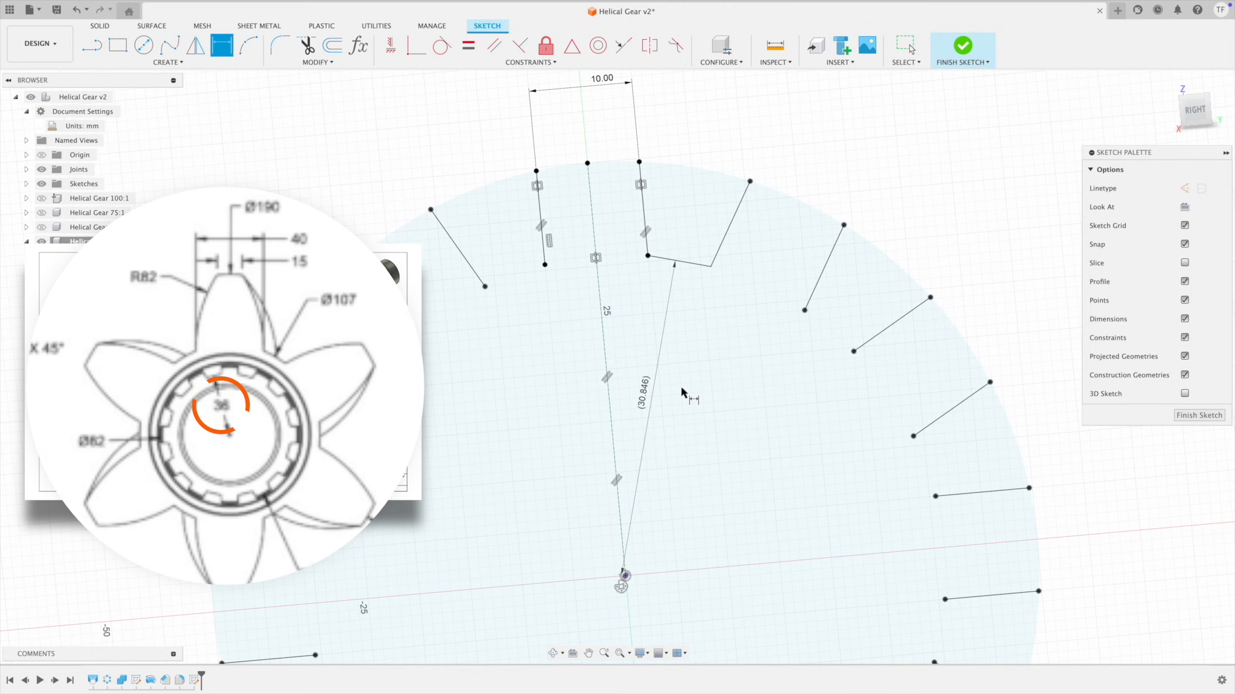
key(Escape)
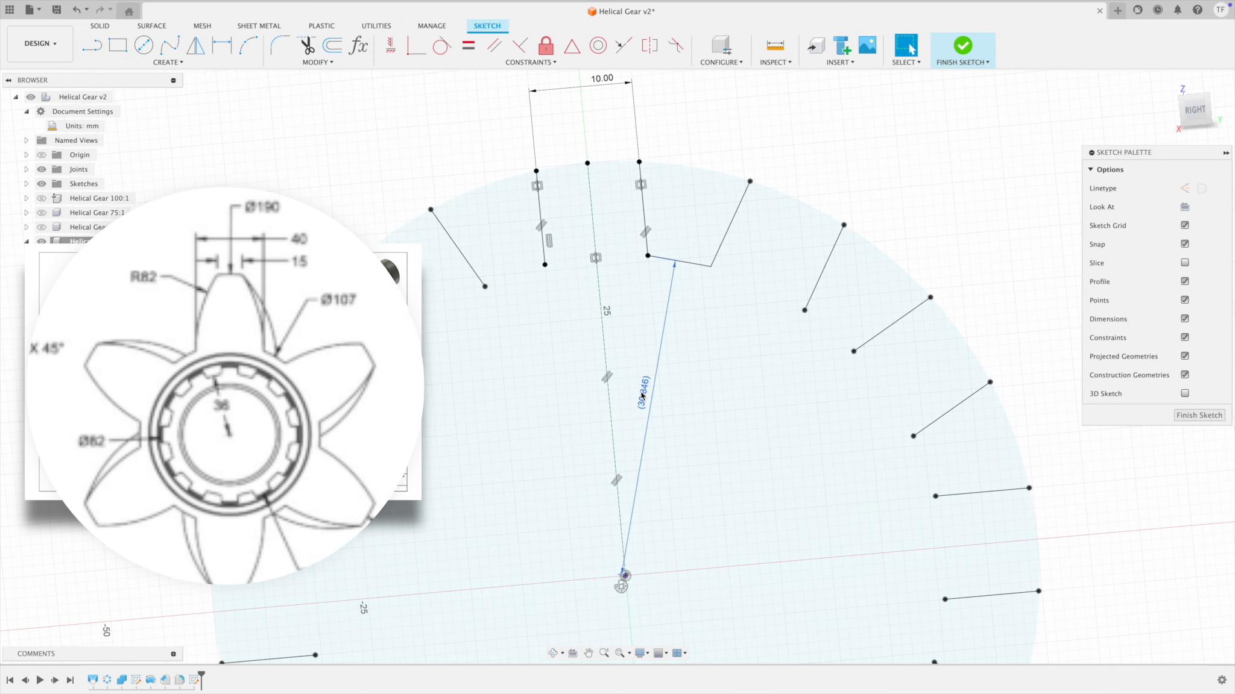
Step: Delete the driven dimension and the connecting line between the inner endpoints
key(Delete)
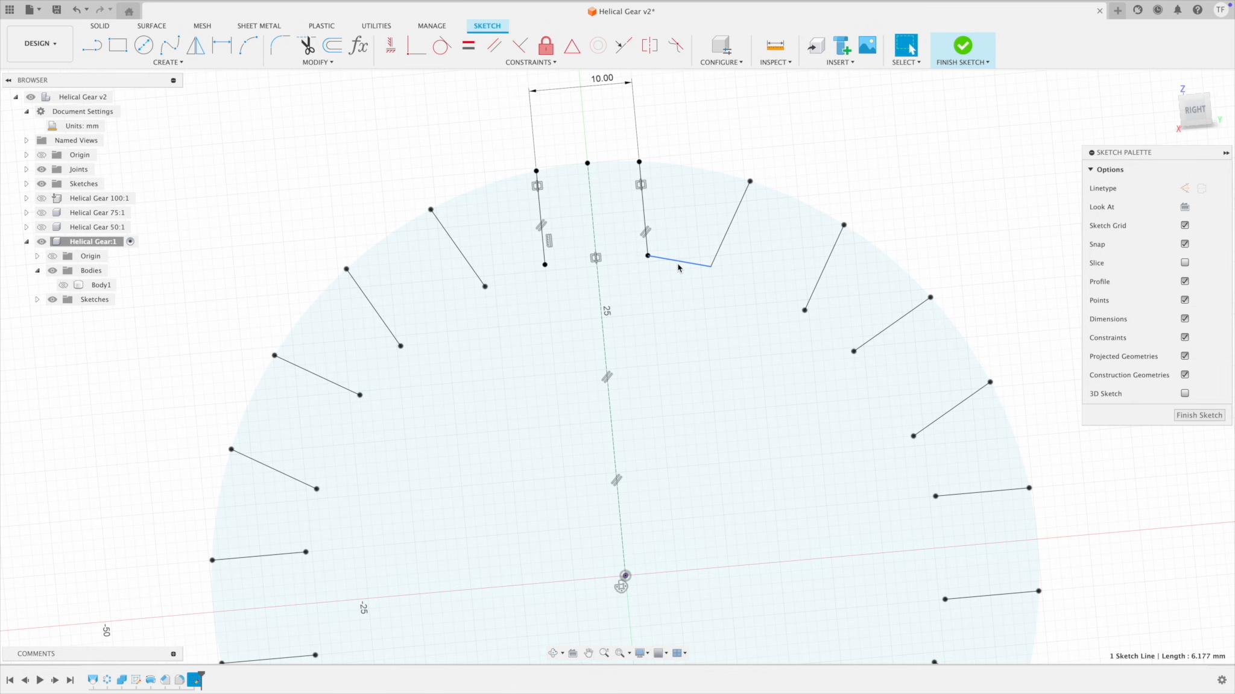
key(Delete)
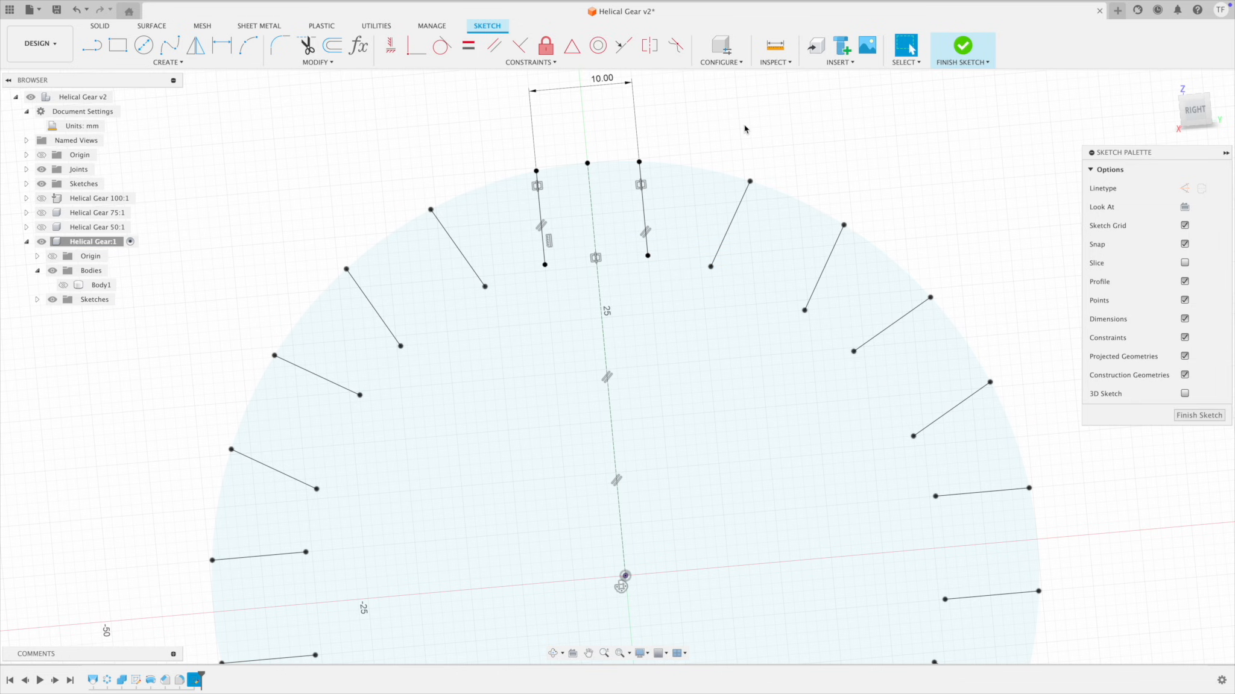
key(Escape)
Step: Redraw the inner connecting line from the lower end of the positive-Y short line to its nearest patterned neighbour
click(92, 45)
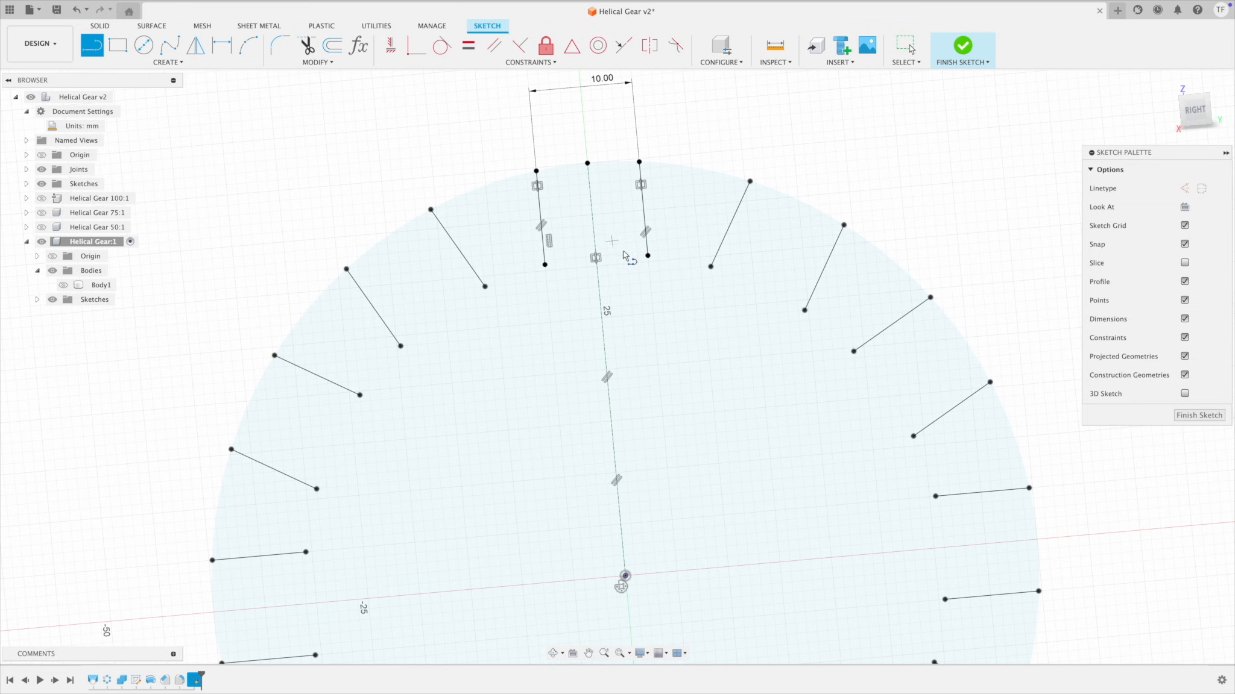
click(649, 258)
key(Escape)
click(93, 47)
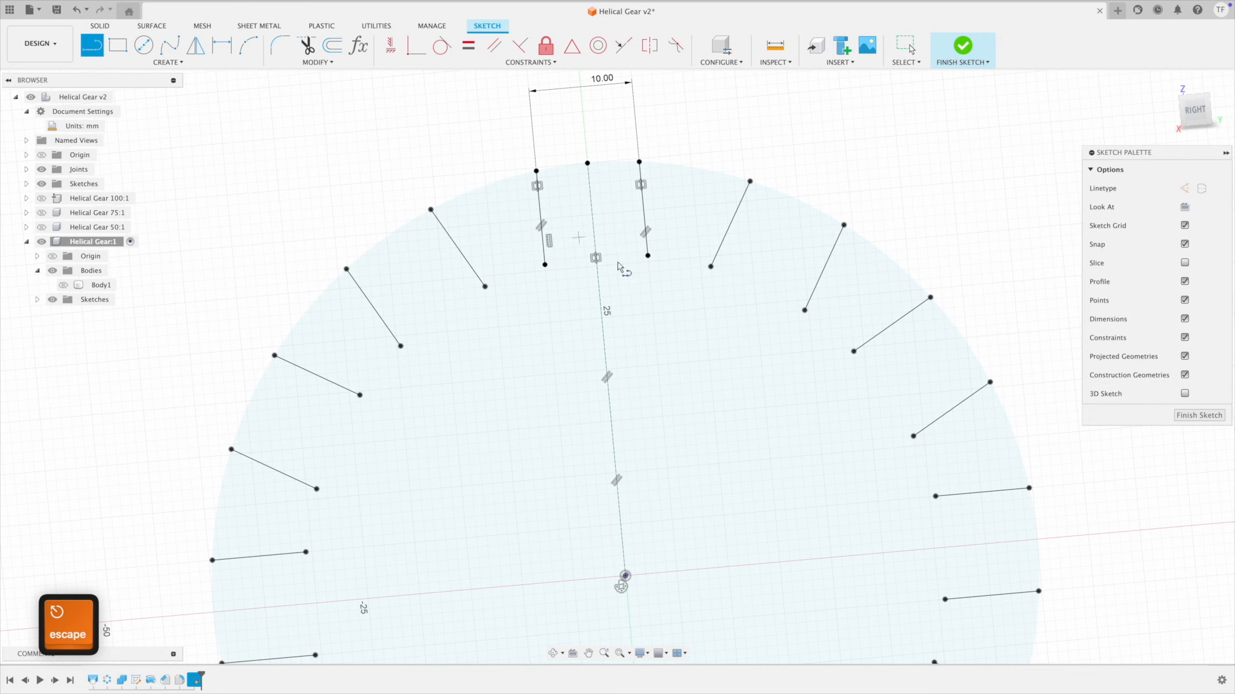
click(649, 258)
click(711, 266)
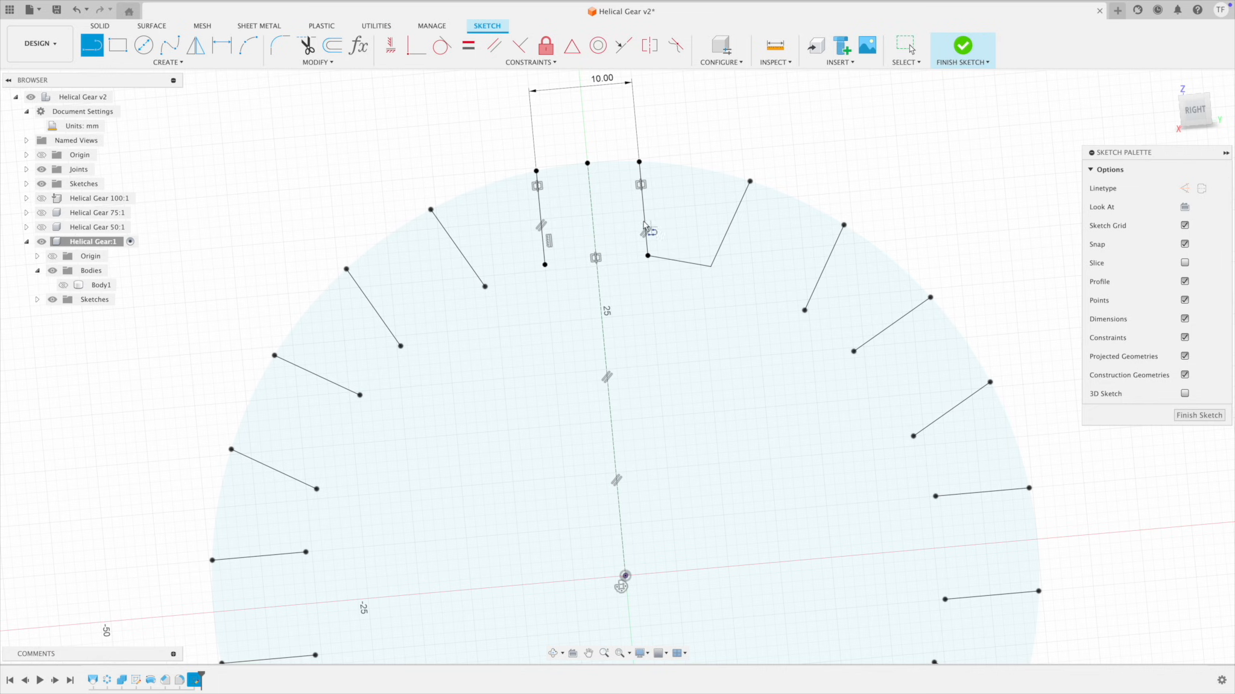
Step: Sketch a second line about 8 mm long between the same two groove sides, farther out than the inner connecting line
click(645, 217)
click(724, 237)
key(Escape)
key(Escape)
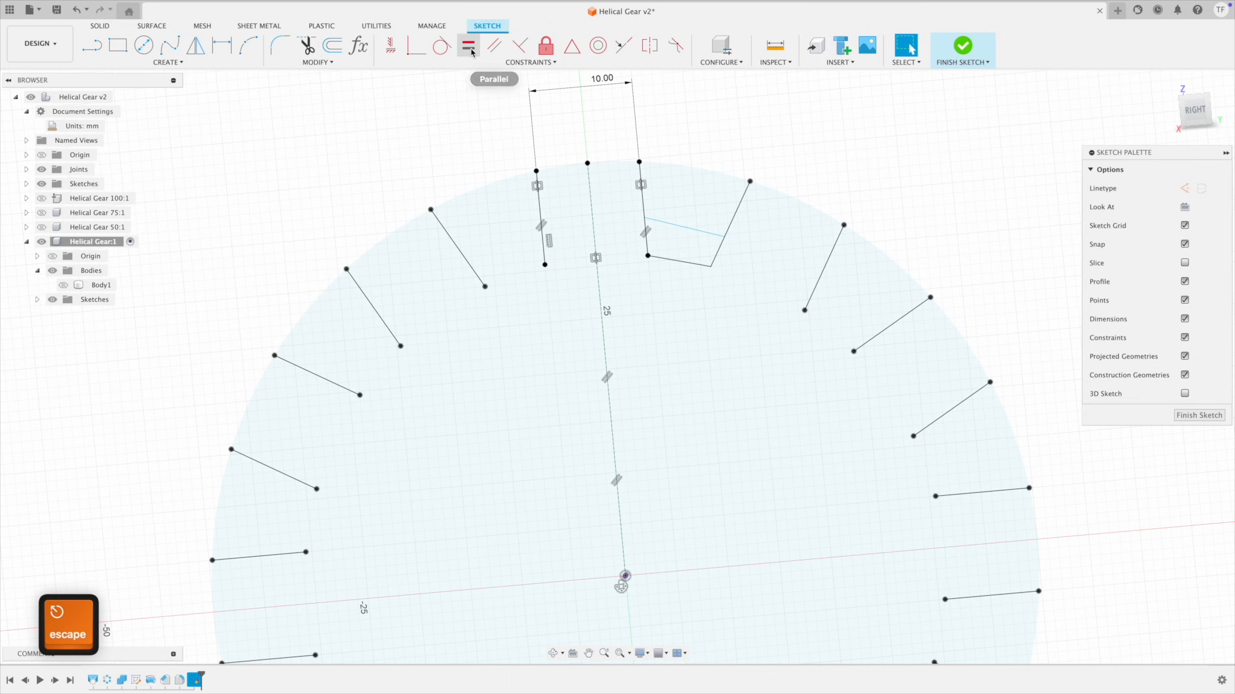
Step: Constrain the outer connecting line parallel to the inner connecting line between the two groove sides
click(490, 48)
click(680, 226)
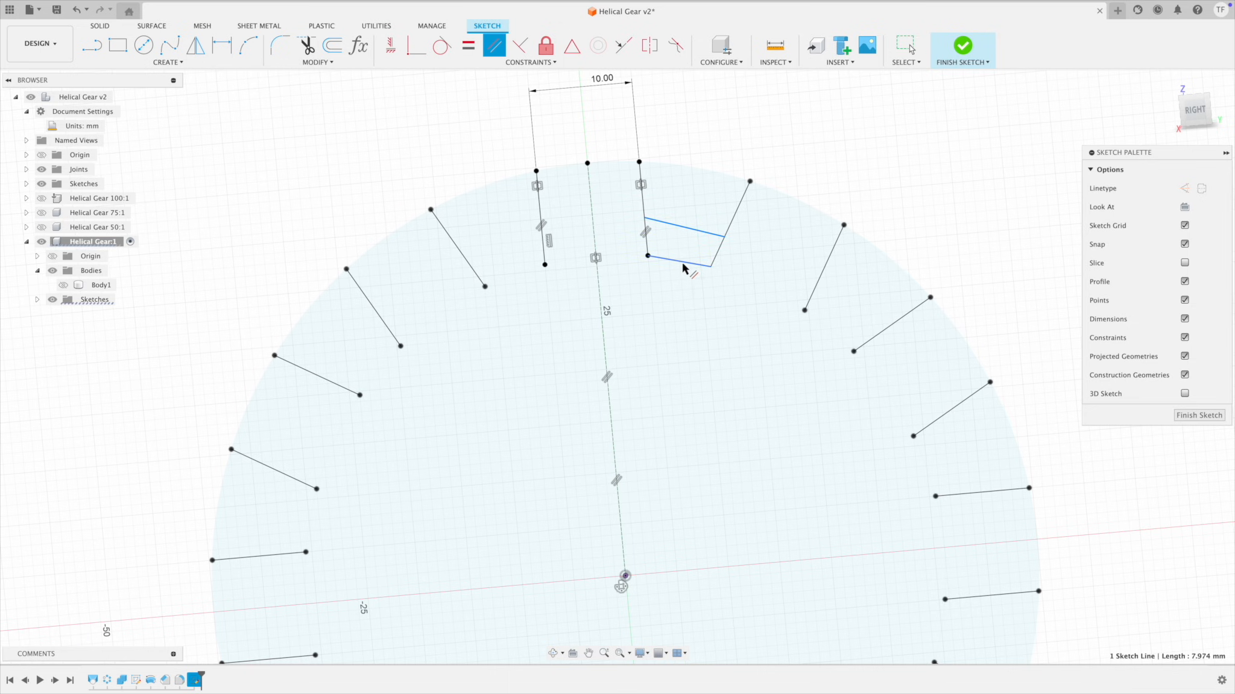
click(682, 261)
key(Escape)
mouse_move(698, 230)
mouse_down()
mouse_move(702, 208)
mouse_move(700, 245)
mouse_move(709, 208)
mouse_move(699, 230)
mouse_up()
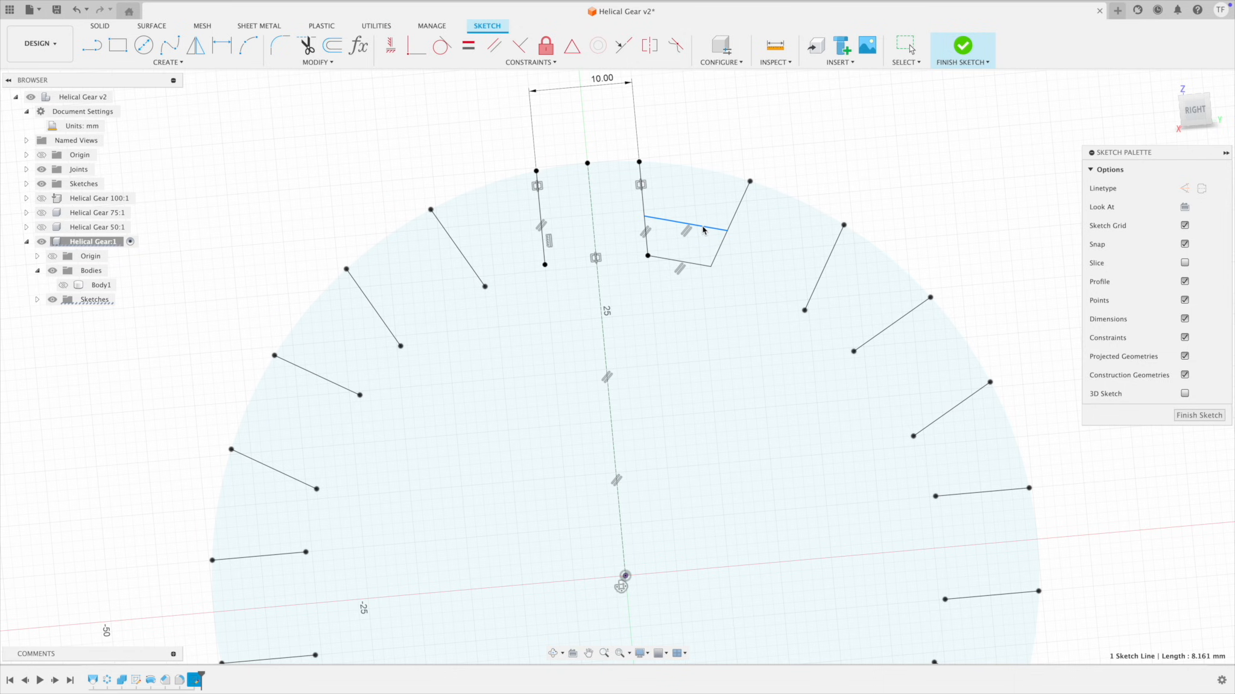
key(Escape)
Step: Dimension the outer connecting line at 36 mm from the sketch origin
key(d)
click(692, 233)
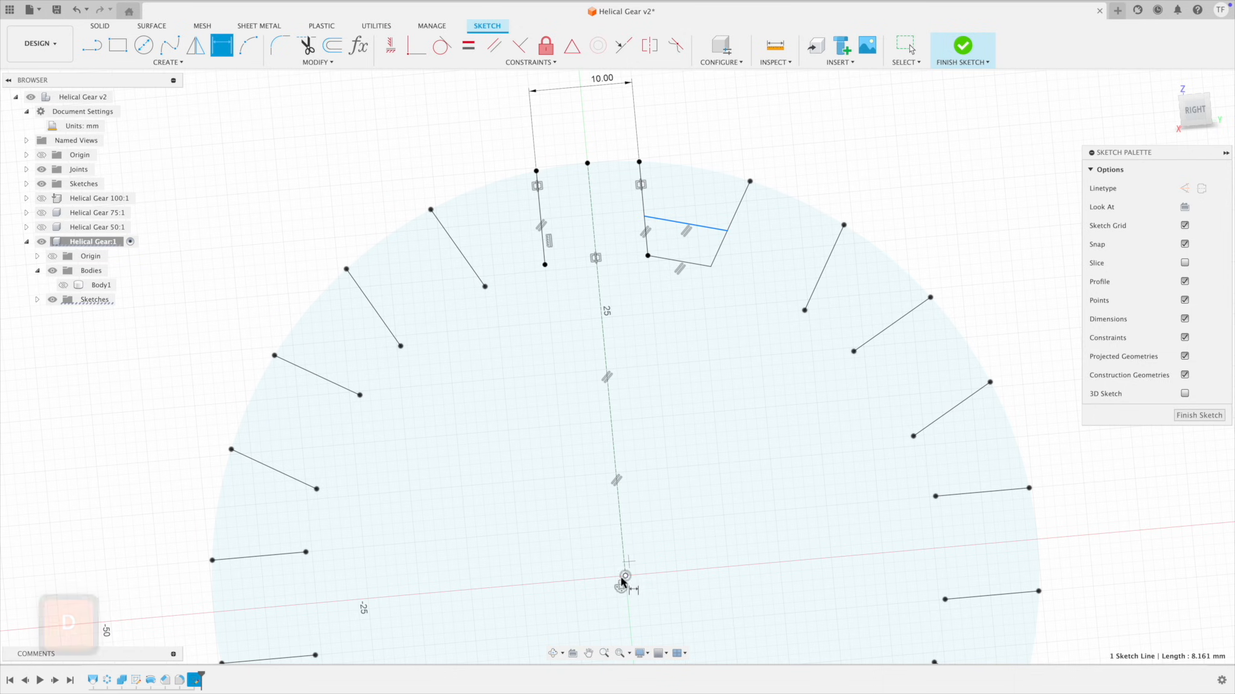
click(625, 575)
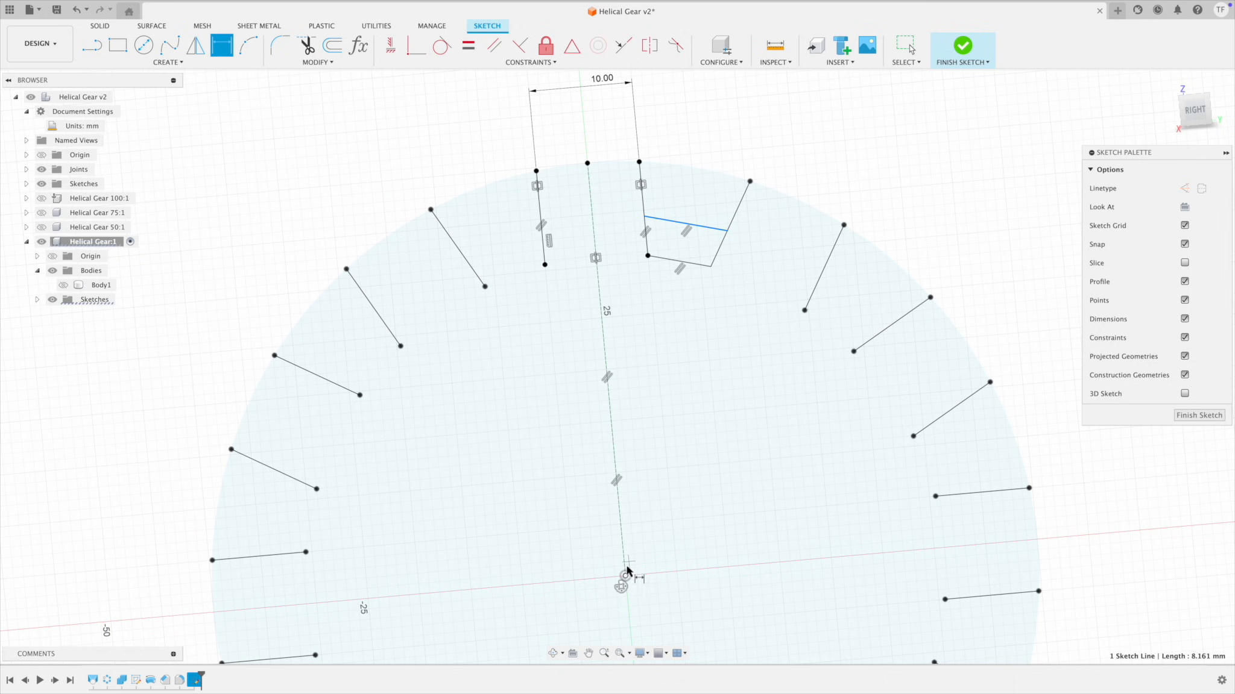
click(667, 372)
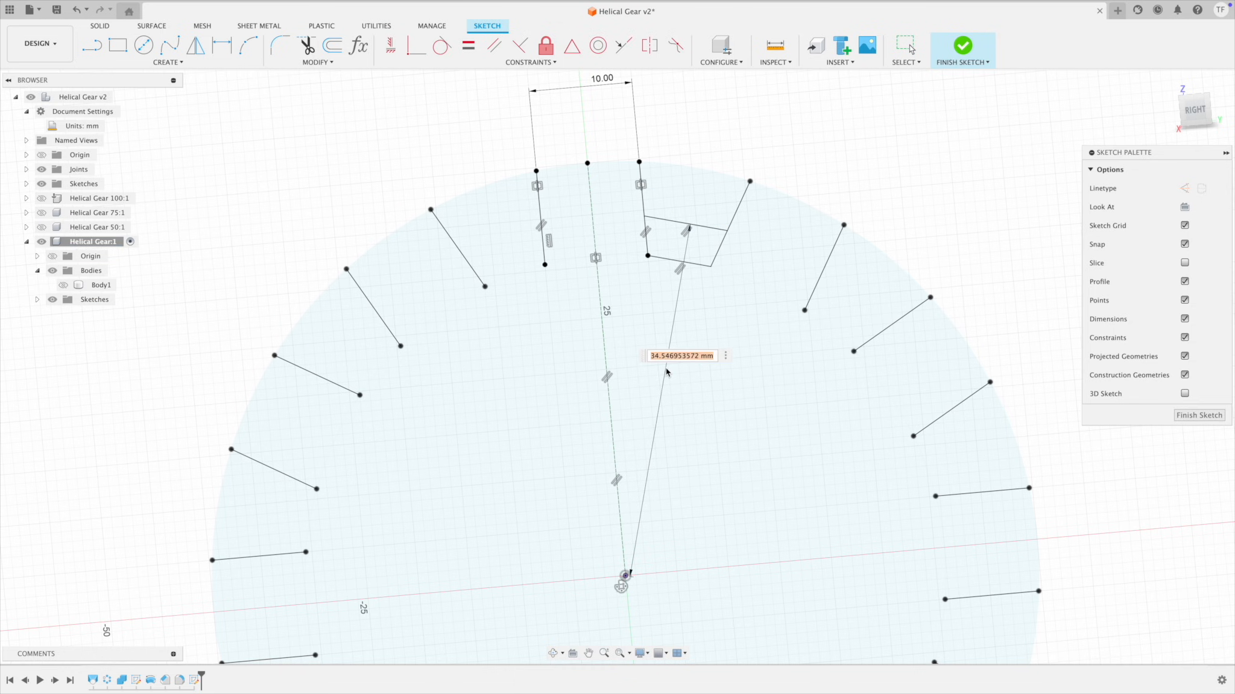
text(36)
key(Return)
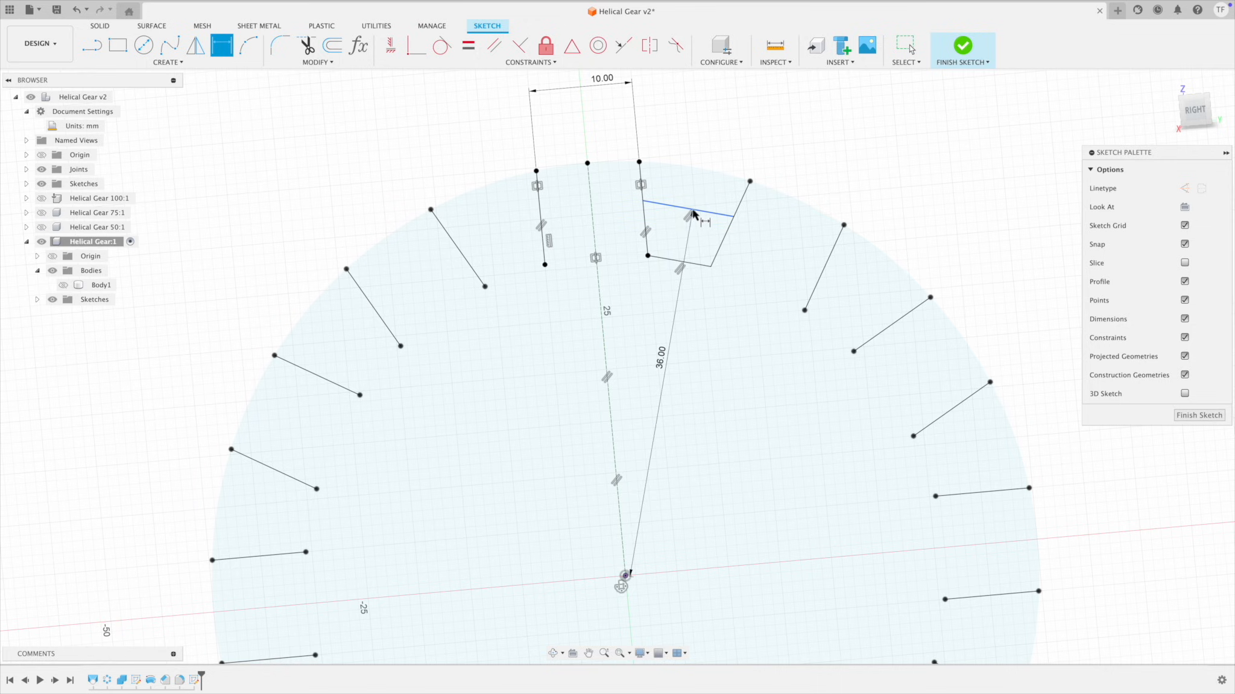
key(Escape)
scroll(1004, 324, down, 2)
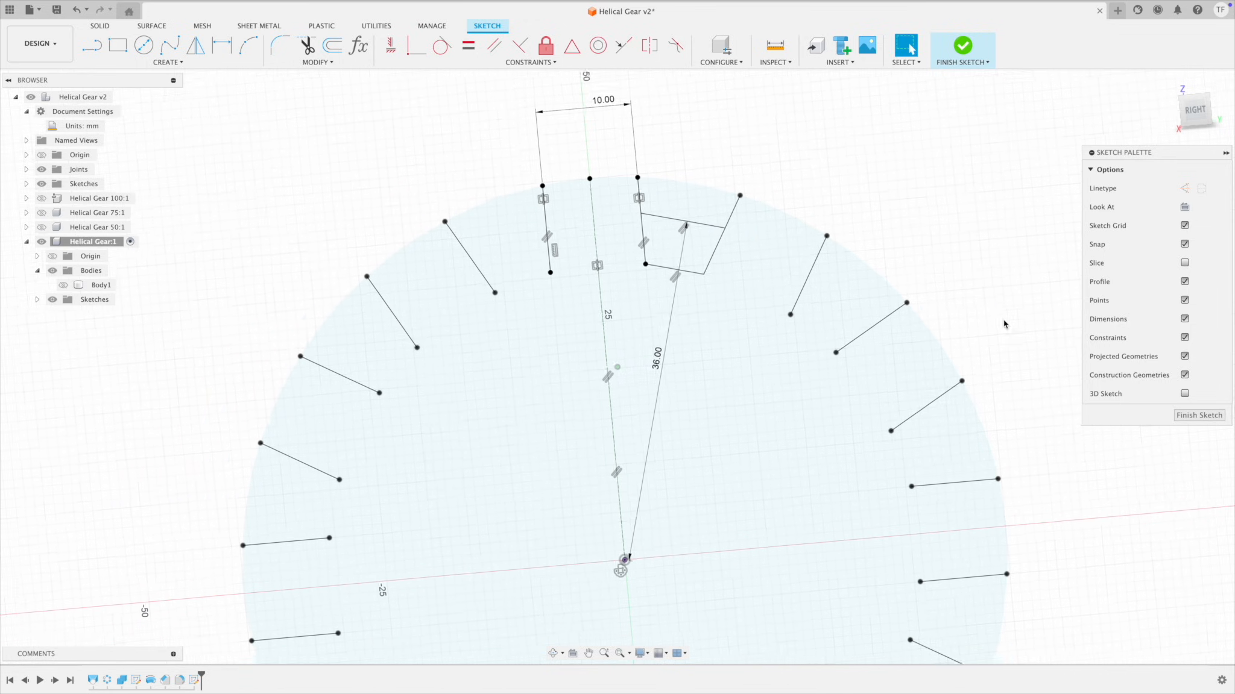
Step: Finish the groove sketch and show Body1 of the helical gear
click(1199, 415)
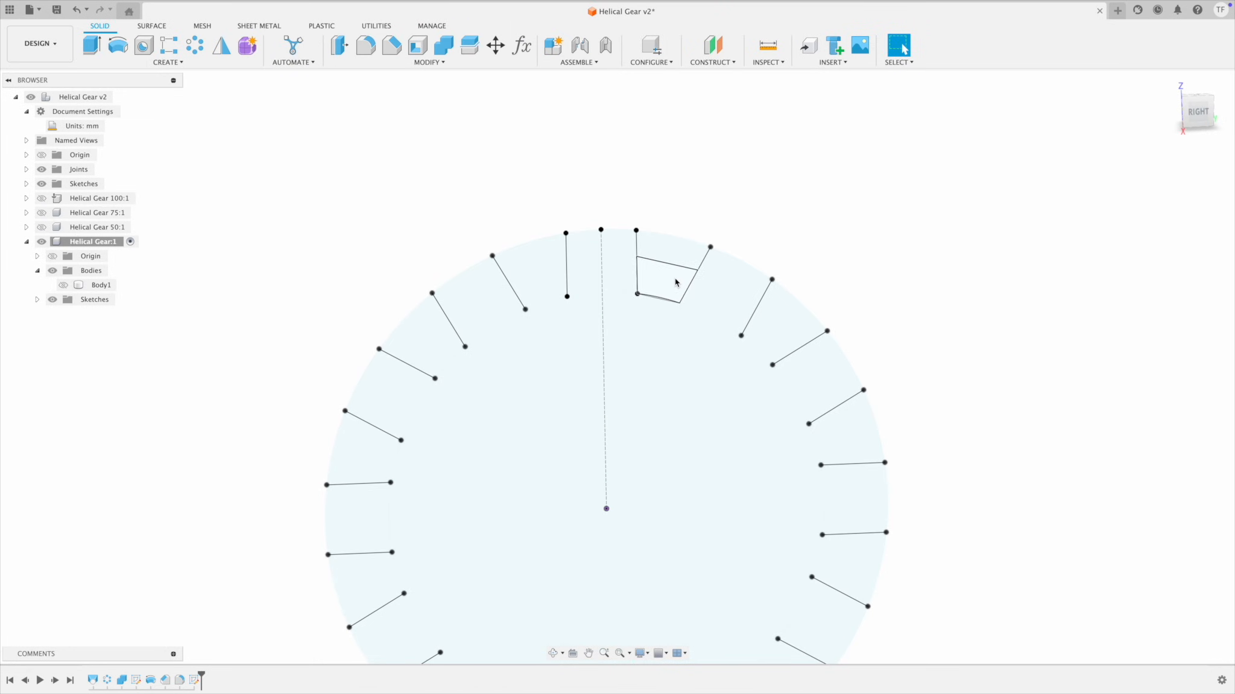
mouse_move(885, 258)
shift+middle_down()
mouse_move(882, 284)
mouse_move(667, 201)
mouse_move(648, 279)
shift+middle_up()
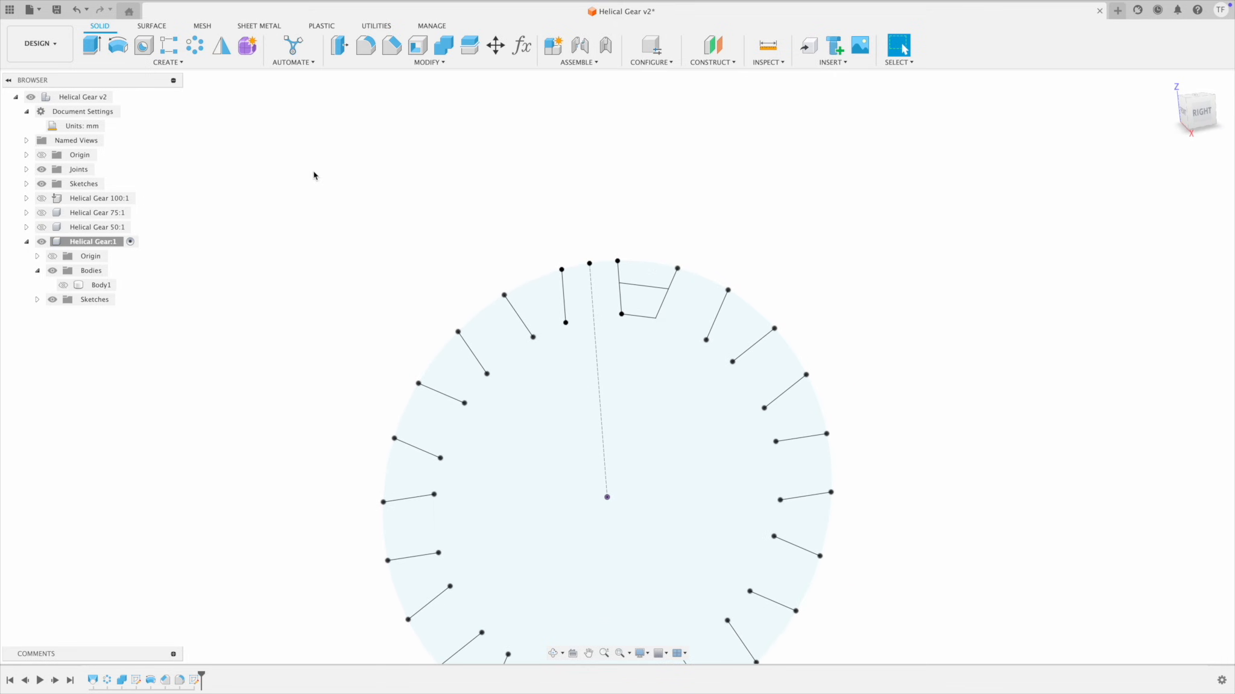
click(64, 285)
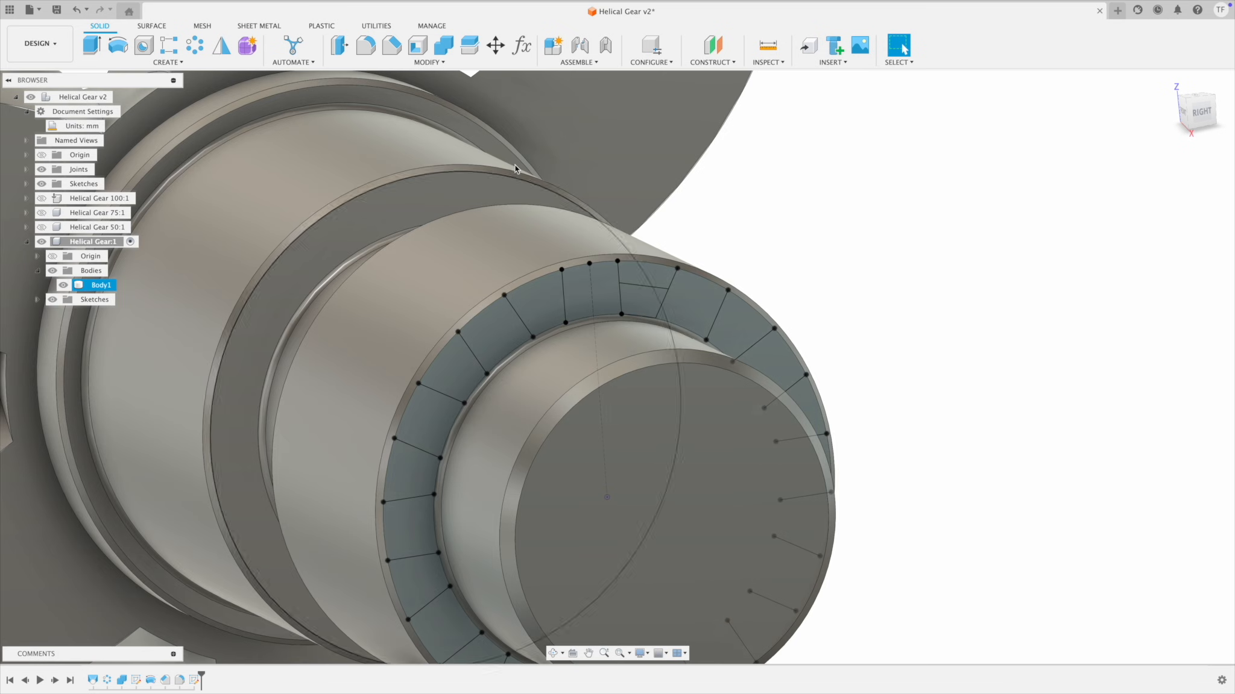
Step: Try to cut the outer groove profile into the Ø82 shaft section with Extrude, and delete that trial cut
click(92, 45)
mouse_move(560, 308)
shift+middle_down()
mouse_move(629, 302)
mouse_move(722, 321)
mouse_move(640, 315)
shift+middle_up()
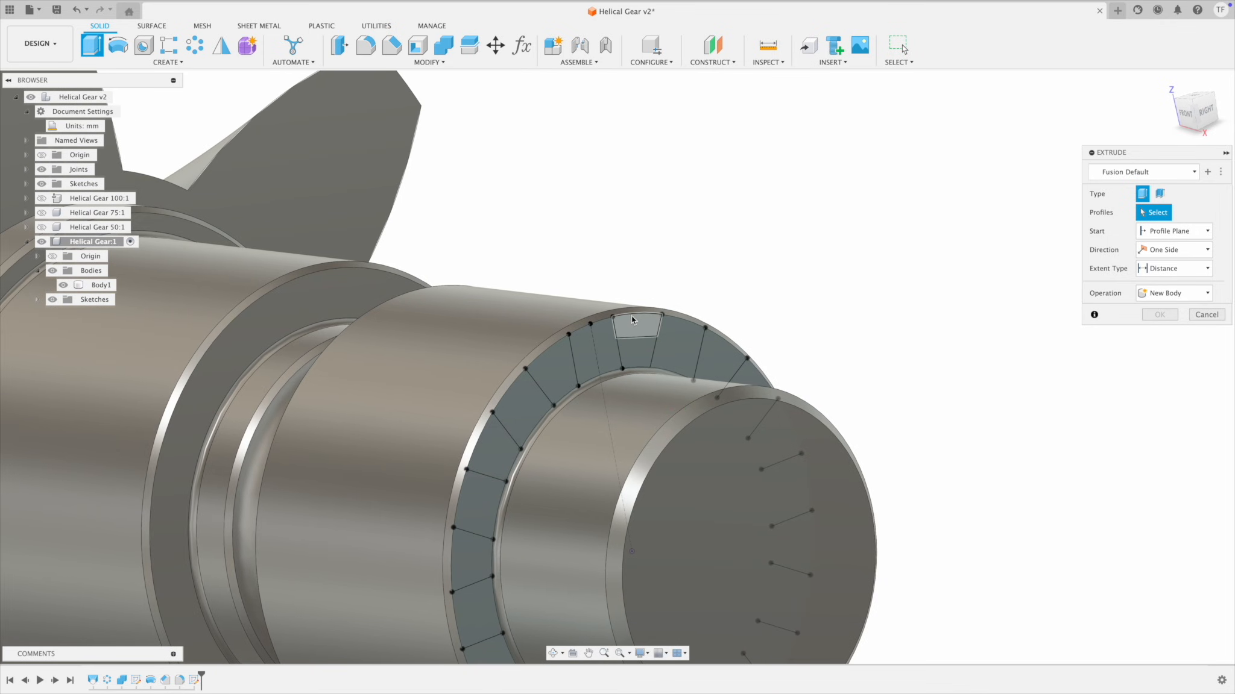
click(638, 330)
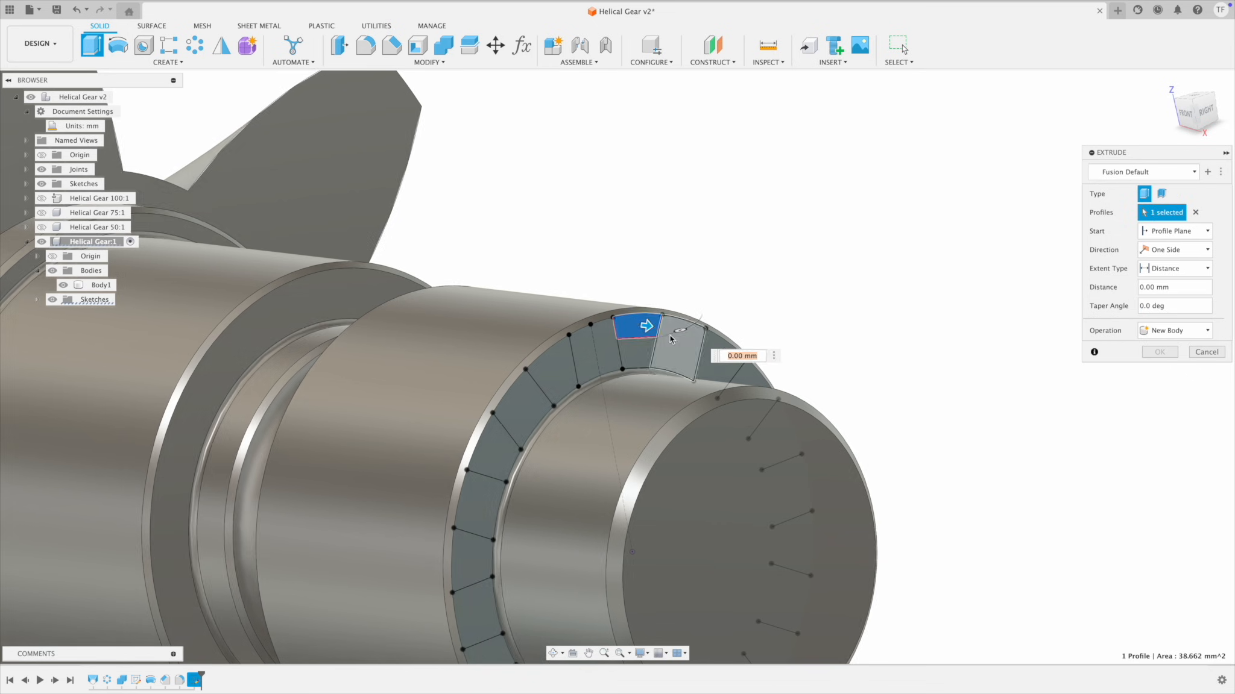
mouse_move(638, 330)
shift+middle_down()
mouse_move(654, 332)
mouse_move(628, 345)
shift+middle_up()
drag(628, 345, 399, 343)
shift+middle_drag(537, 350, 470, 355)
click(1162, 371)
shift+middle_drag(965, 355, 881, 323)
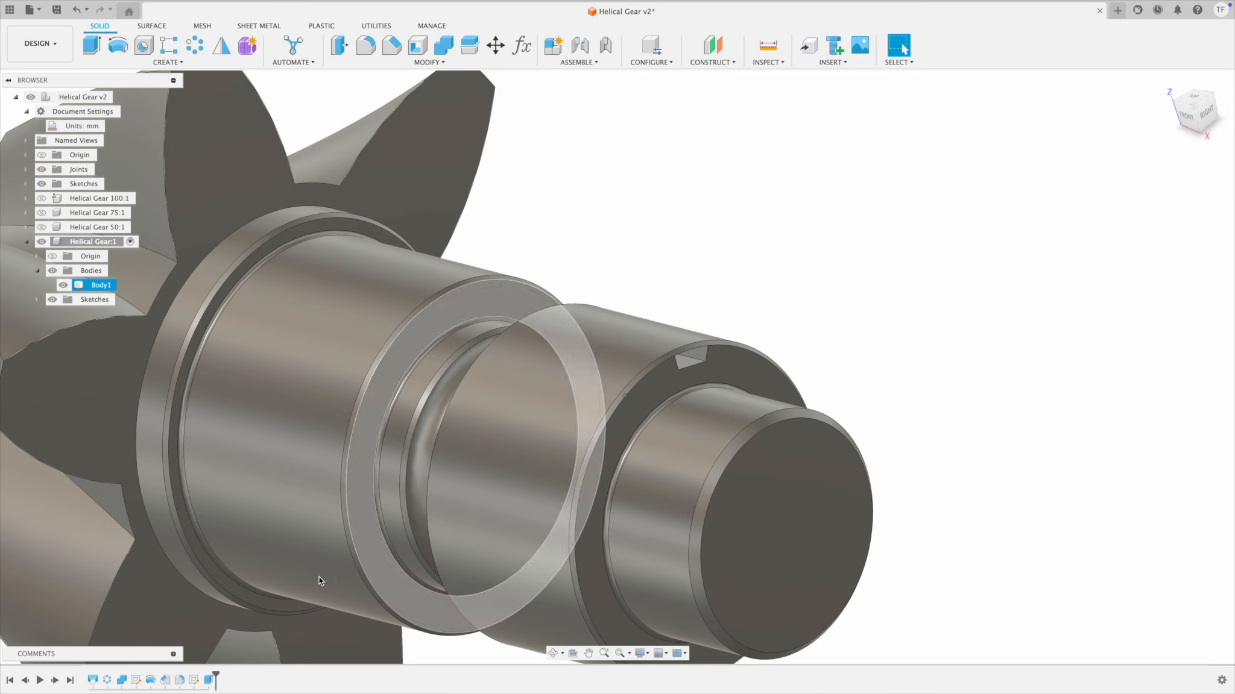
key(Delete)
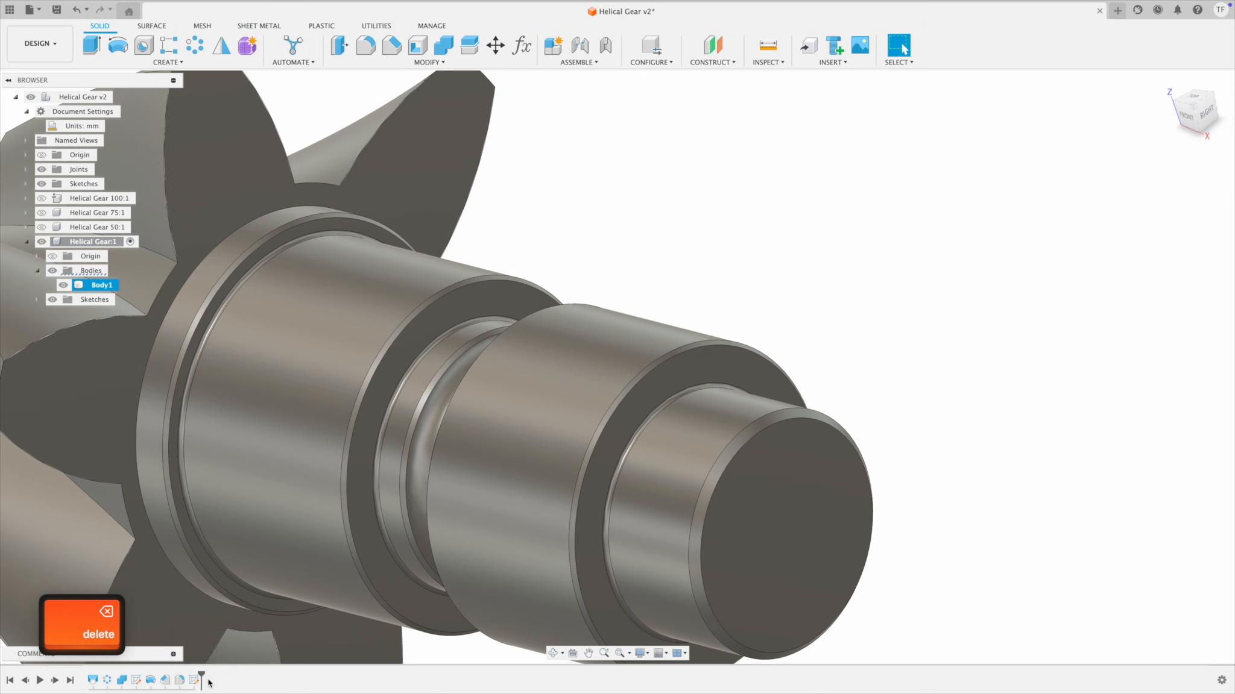
Step: Reopen the groove sketch and project the cylindrical face of the Ø82 shaft section into it
double_click(195, 680)
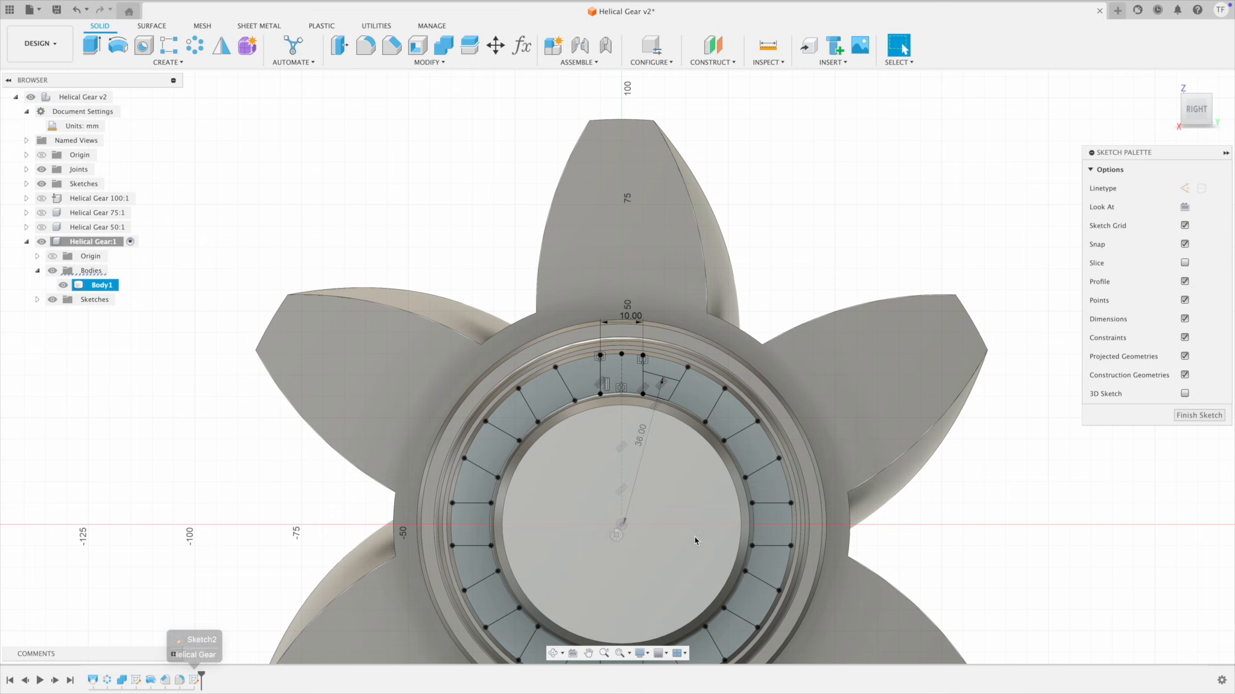
shift+middle_drag(1090, 512, 1042, 465)
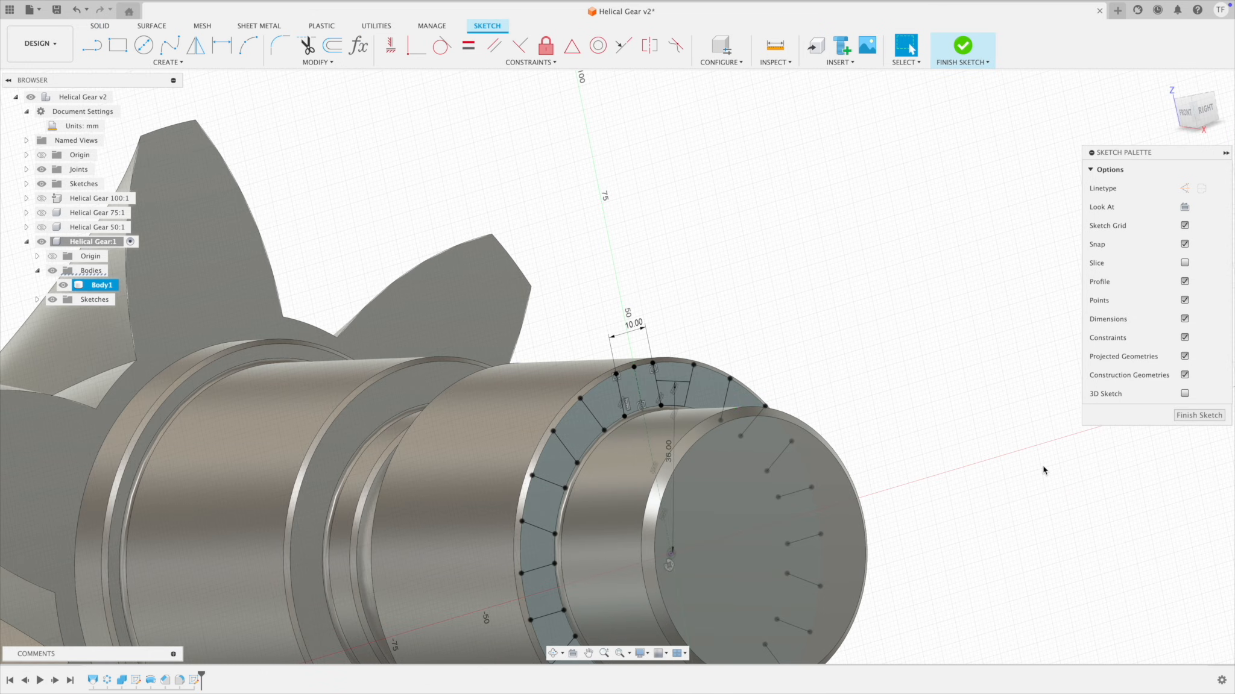
key(p)
scroll(744, 371, up, 5)
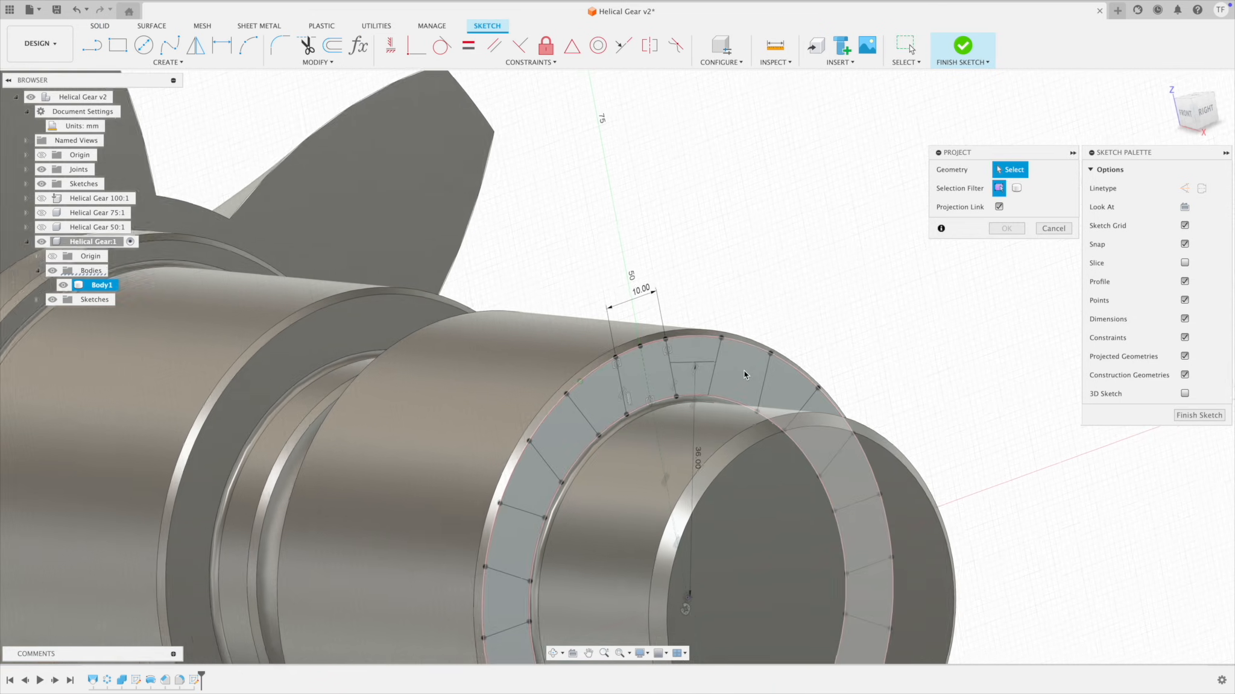
shift+middle_drag(762, 372, 713, 368)
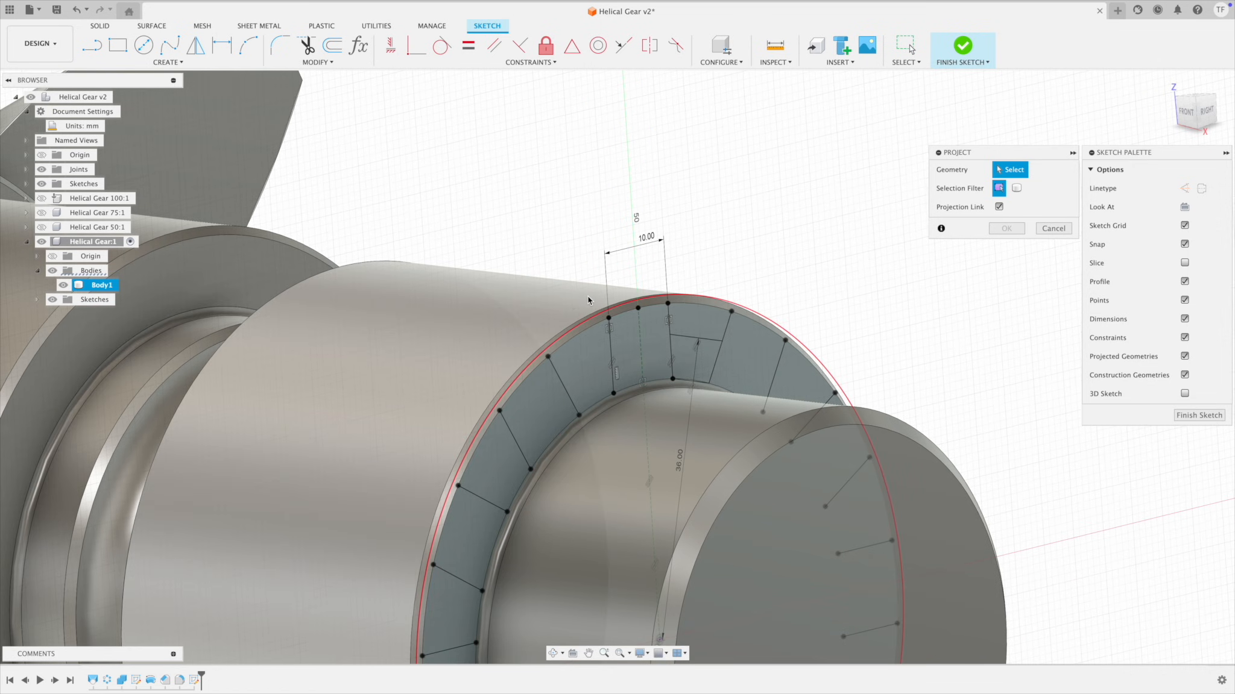
mouse_move(587, 296)
shift+middle_down()
mouse_move(592, 308)
mouse_move(612, 295)
mouse_move(652, 236)
mouse_move(644, 256)
shift+middle_up()
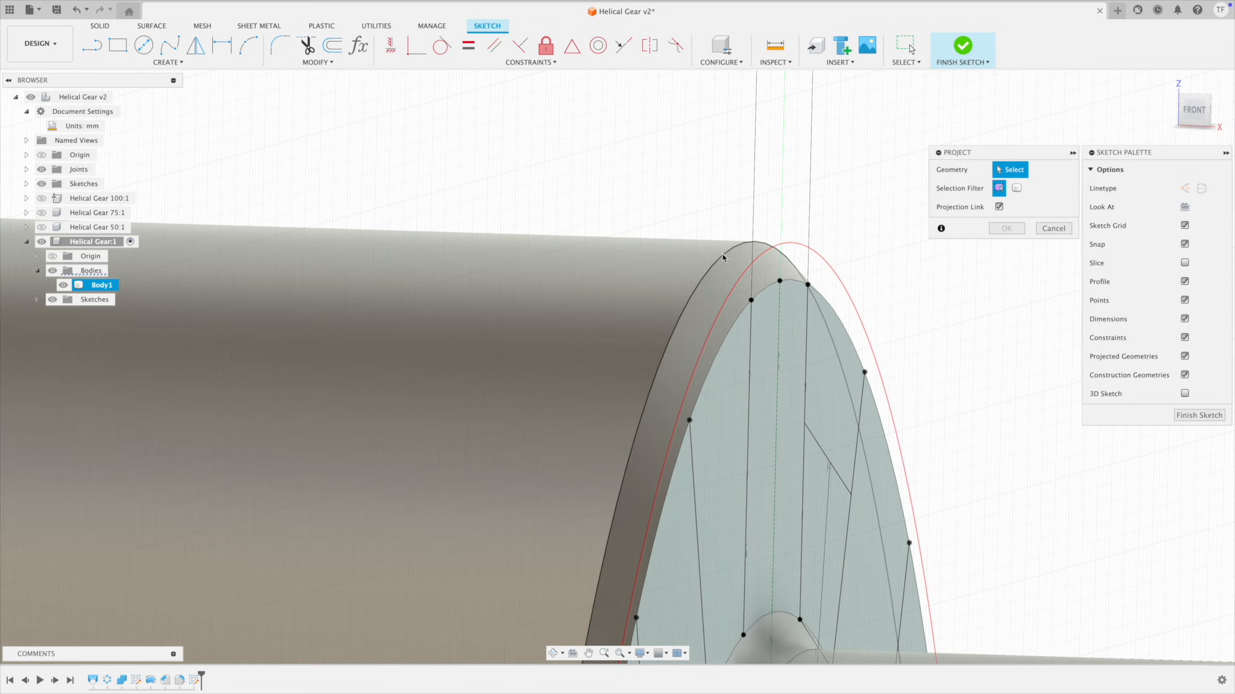
click(683, 252)
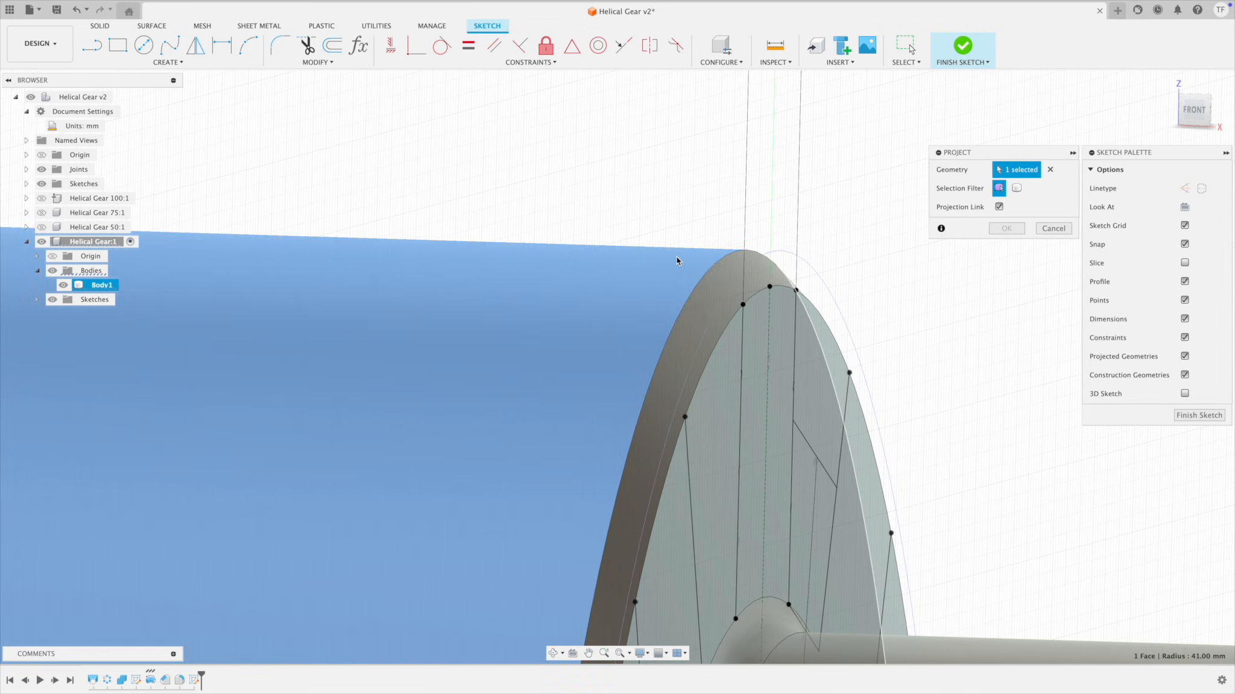
scroll(675, 258, down, 4)
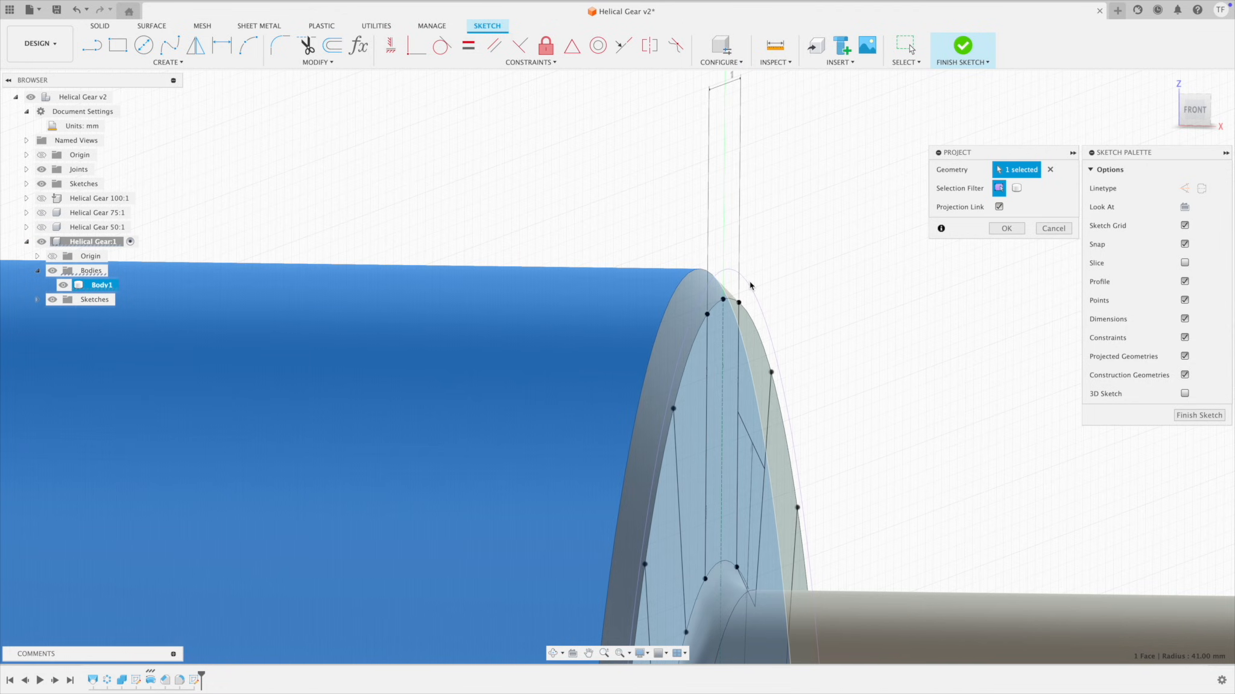
click(1006, 228)
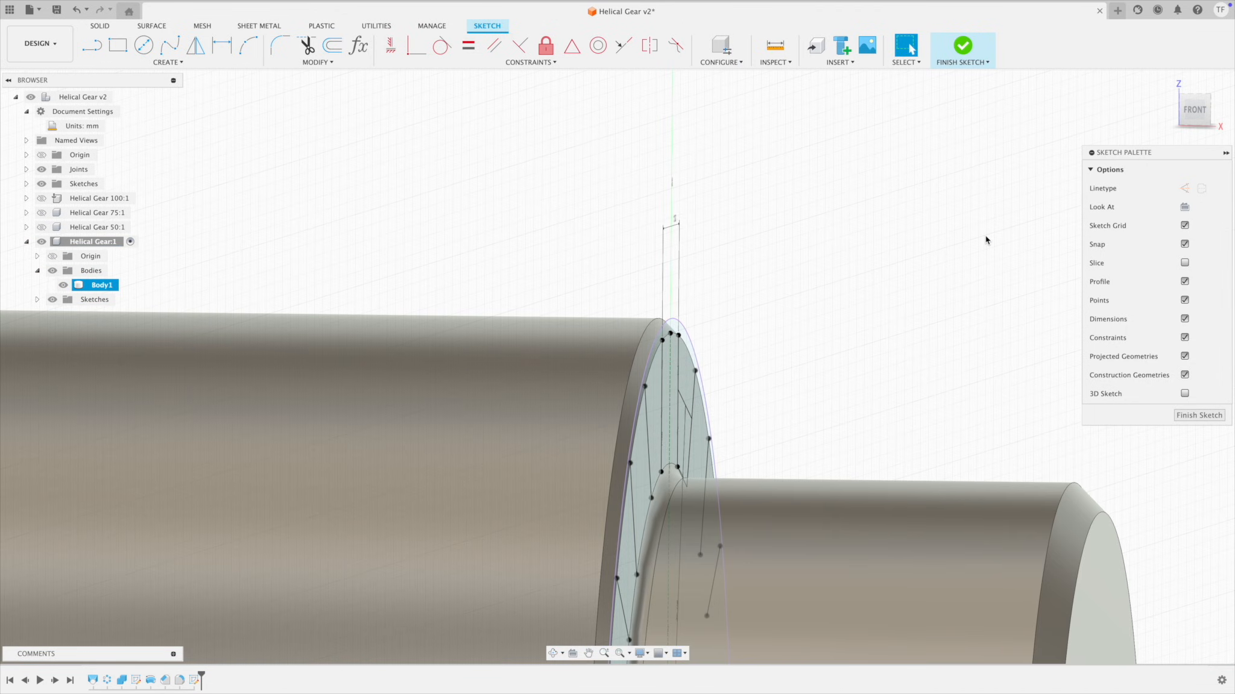
Step: Hide the helical gear's bodies while editing the groove sketch
shift+middle_drag(985, 240, 782, 360)
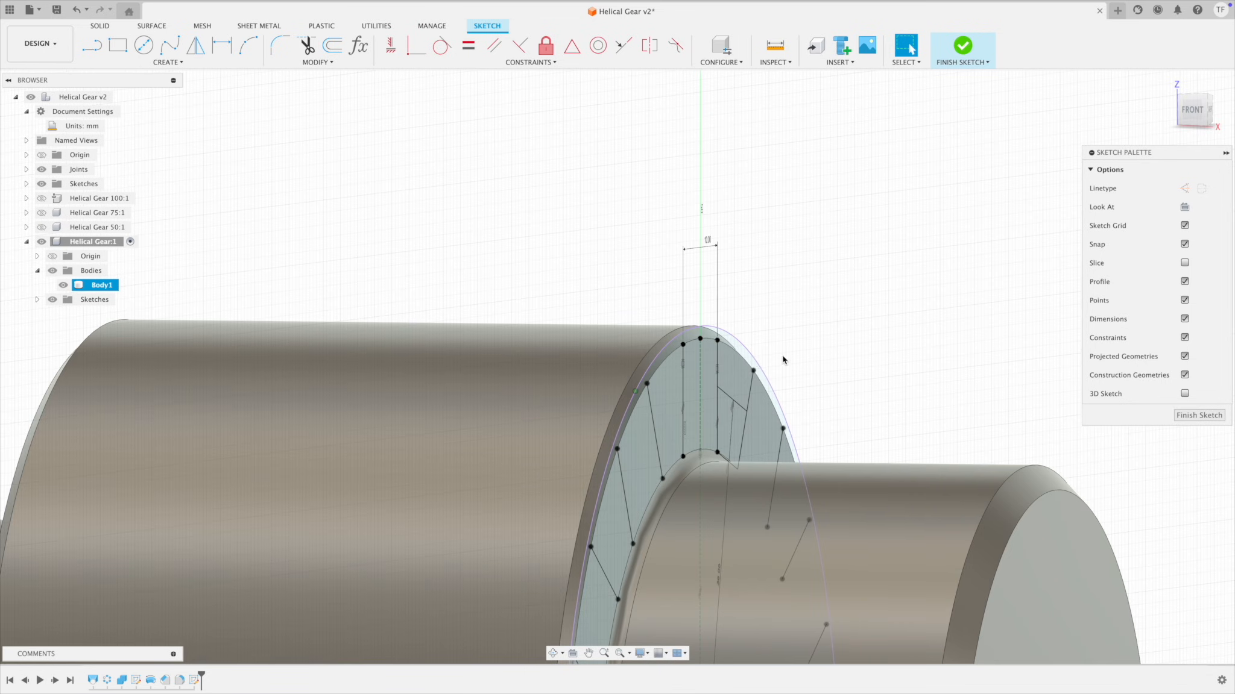
shift+middle_drag(113, 263, 1072, 393)
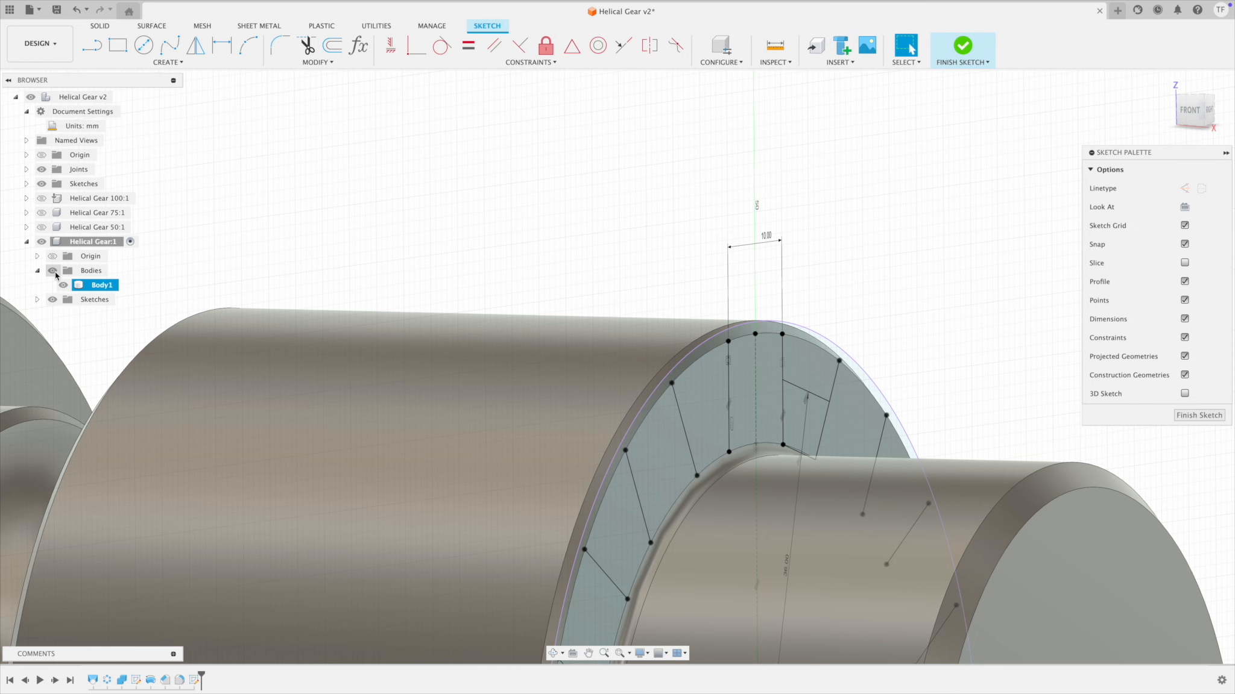
click(53, 271)
scroll(922, 271, up, 6)
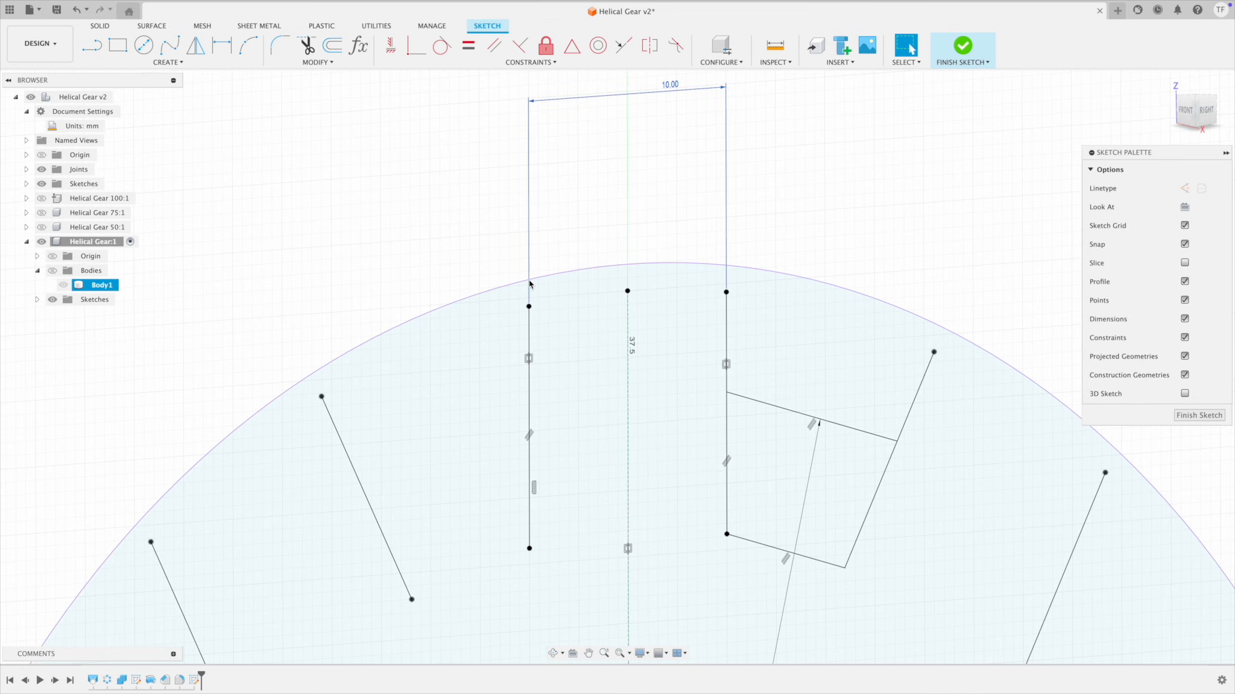
Step: Try to extend the two original groove side lines out to the projected circle
click(332, 61)
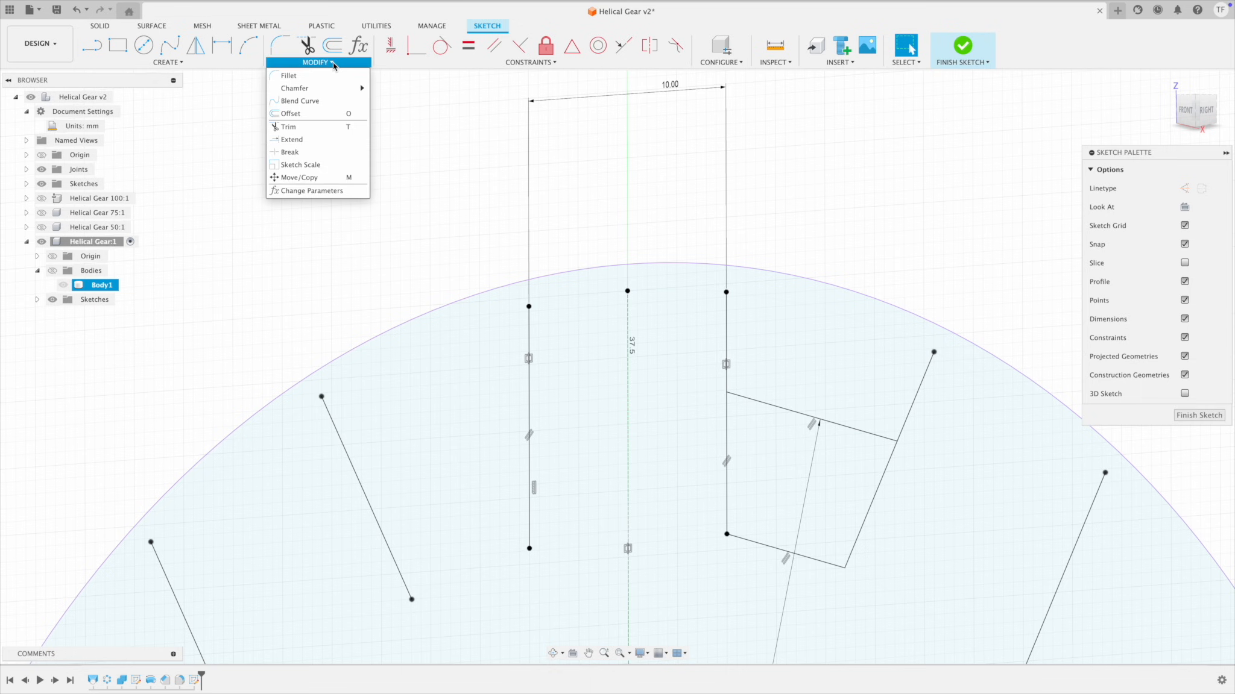
click(315, 139)
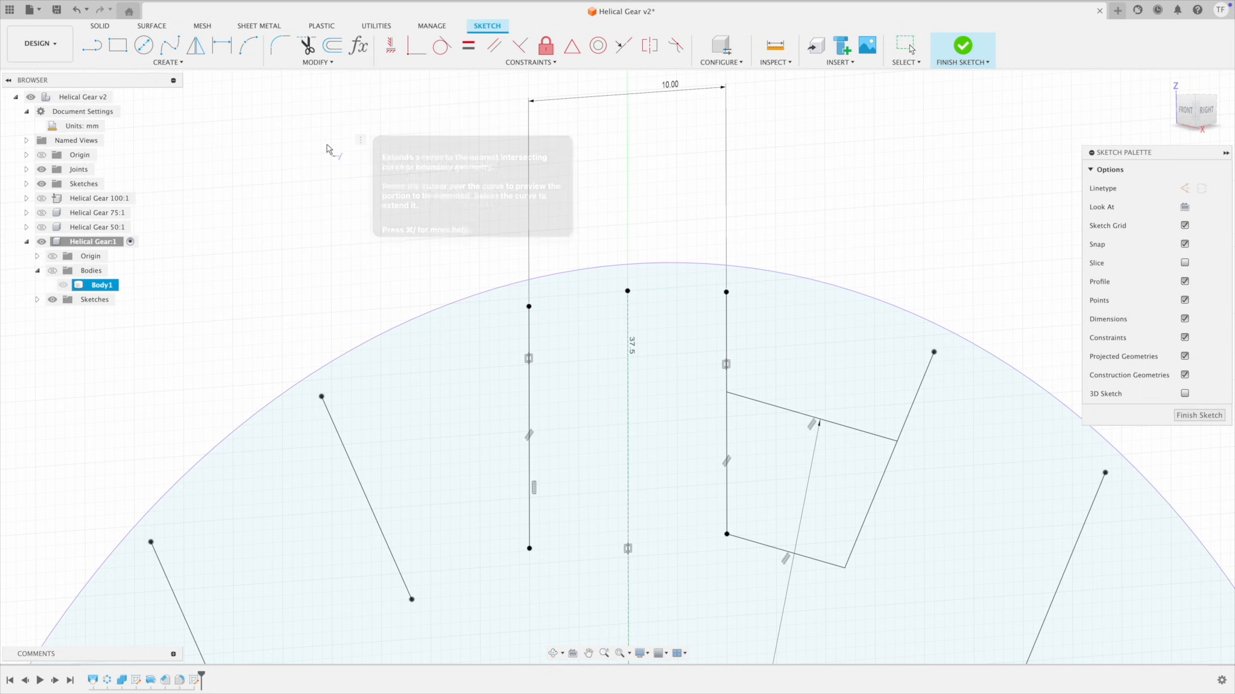
click(530, 322)
click(727, 303)
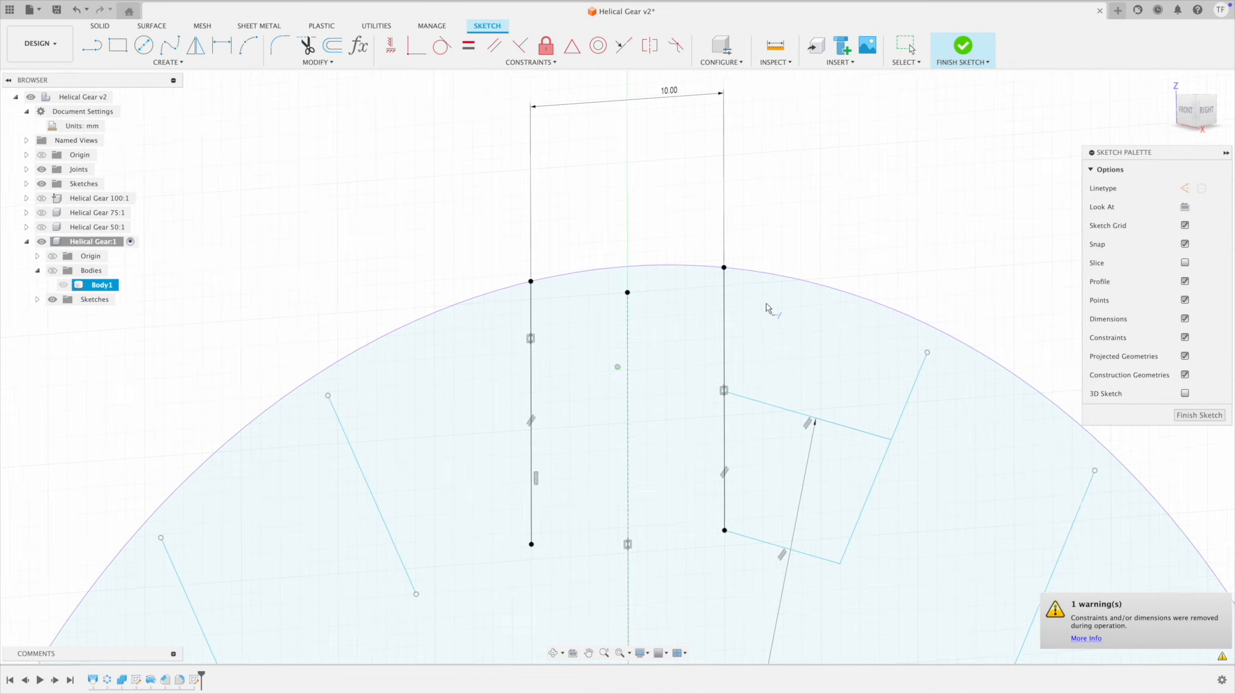
scroll(624, 337, down, 2)
mouse_move(720, 360)
shift+middle_down()
mouse_move(1086, 408)
mouse_move(922, 395)
mouse_move(976, 458)
mouse_move(799, 426)
mouse_move(768, 273)
mouse_move(821, 339)
shift+middle_up()
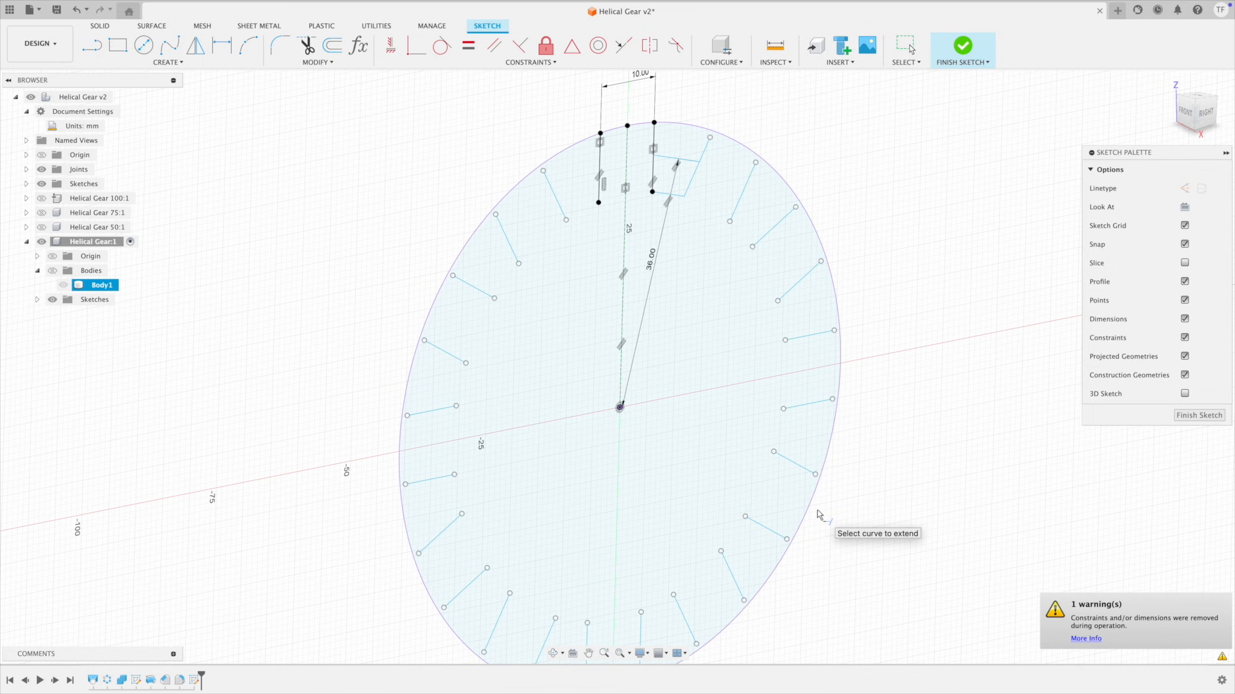
Step: Undo the extensions of the two original groove side lines
key(Escape)
key(super+z)
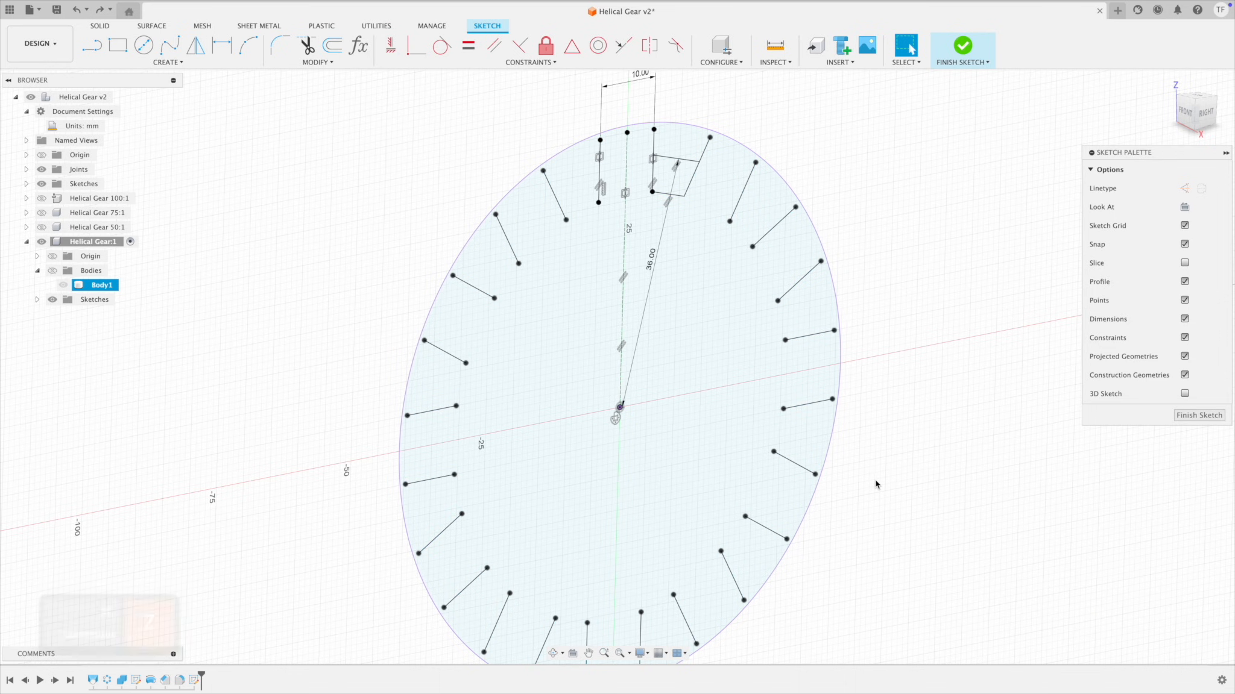
key(super+z)
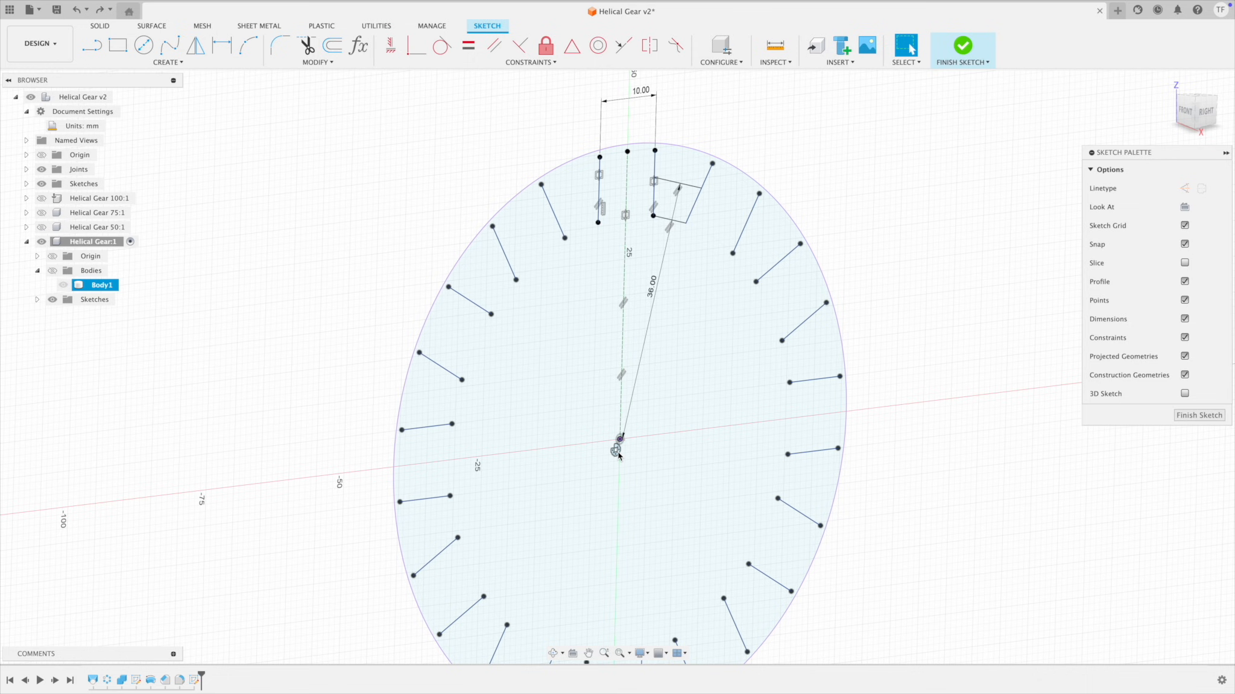
double_click(617, 451)
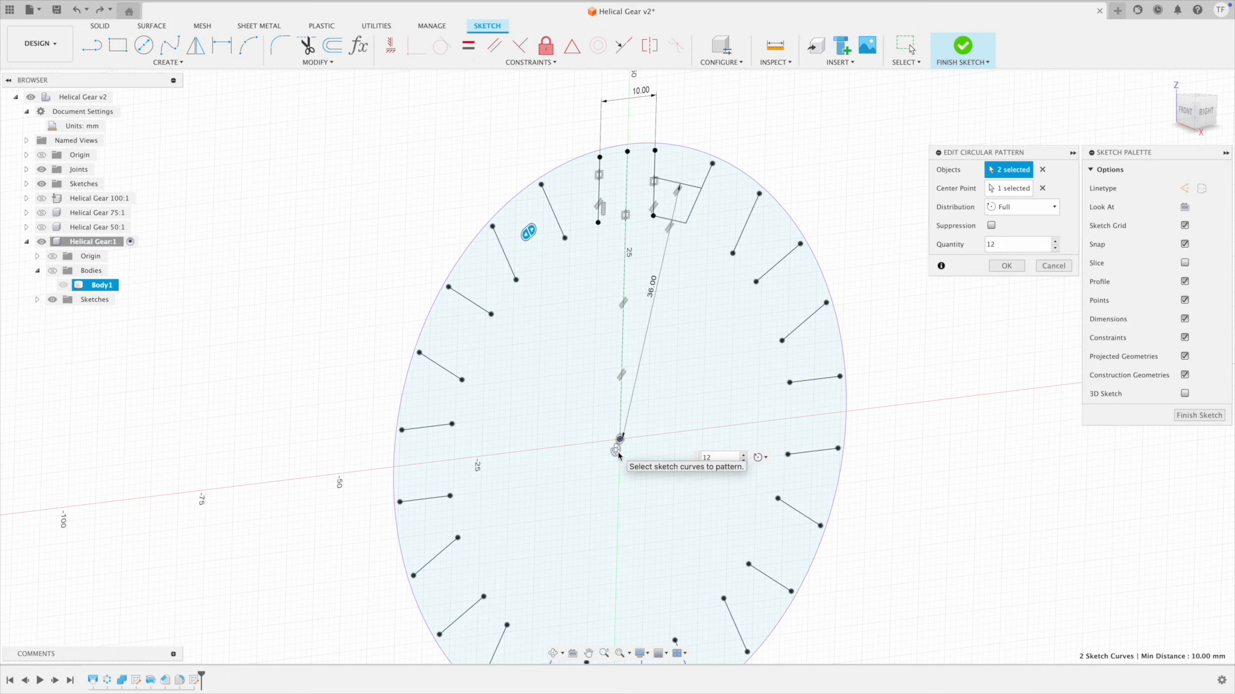
double_click(1023, 243)
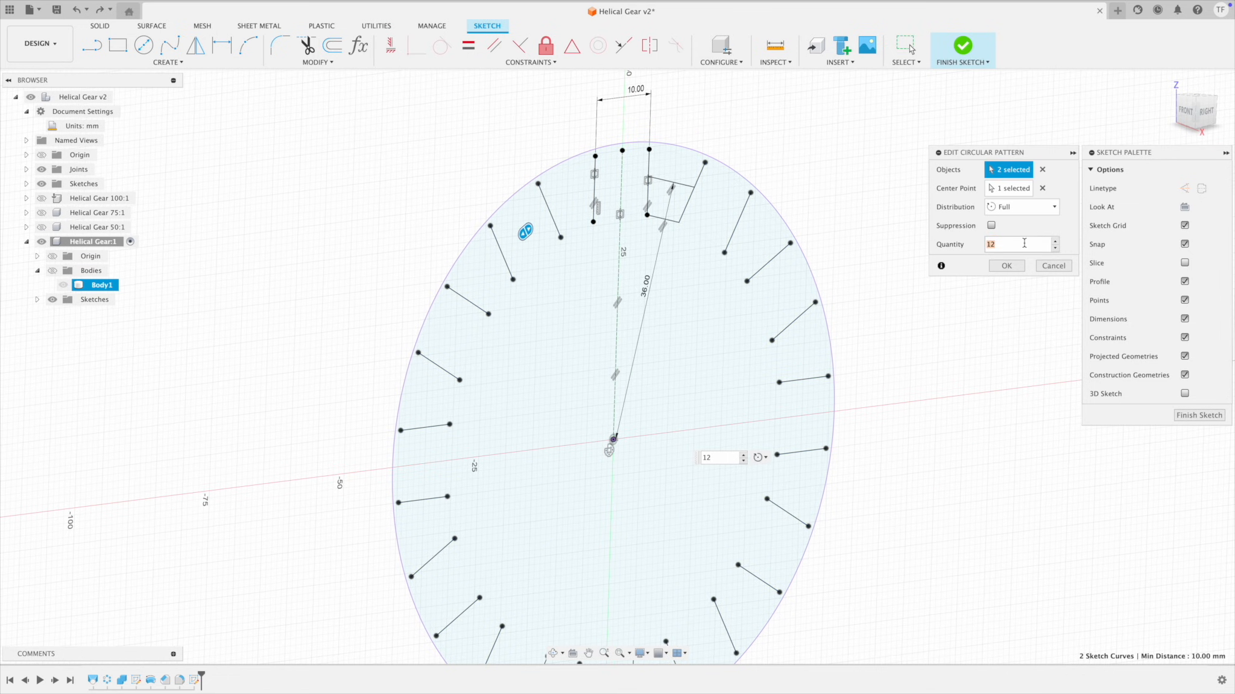
click(1053, 265)
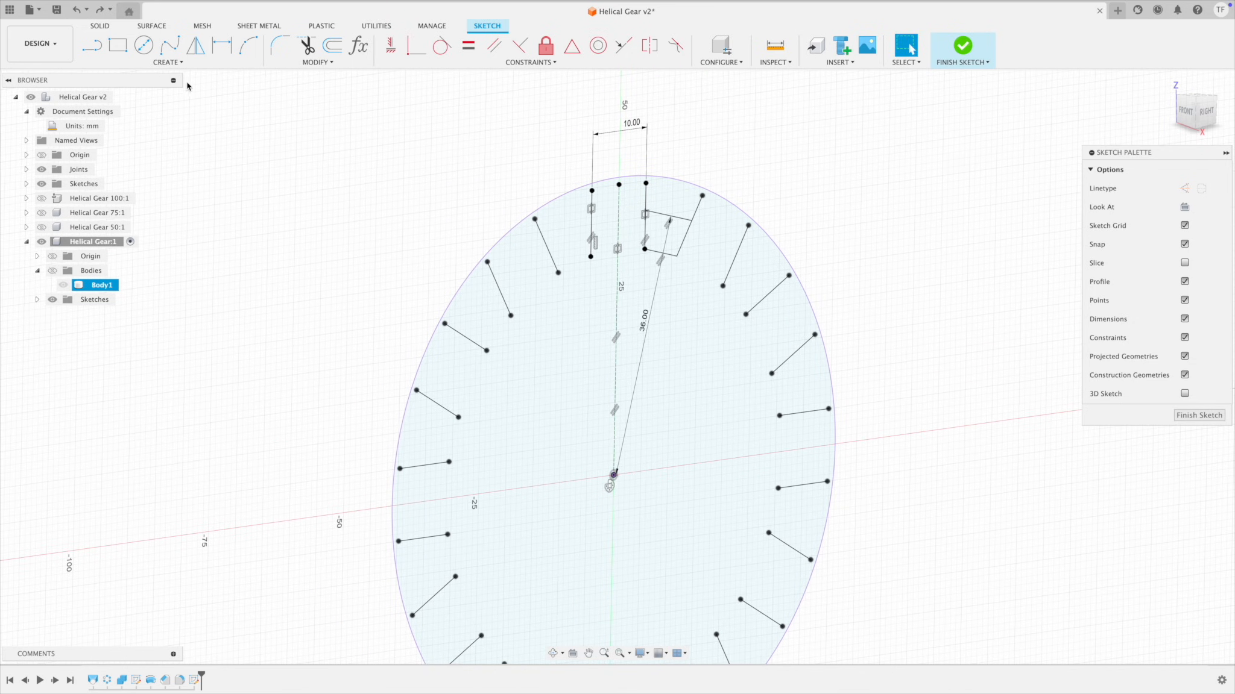
Step: Try to bridge both original groove side lines to the projected circle with short lines, and delete the smaller circle
click(93, 49)
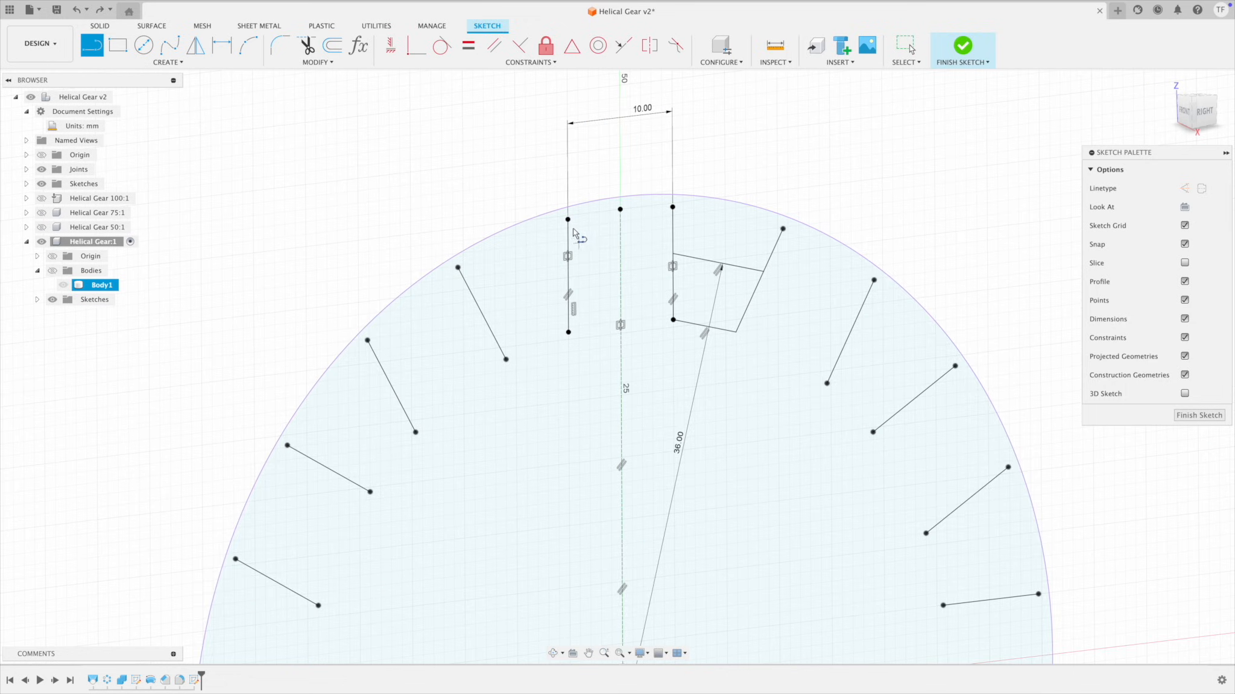
click(566, 201)
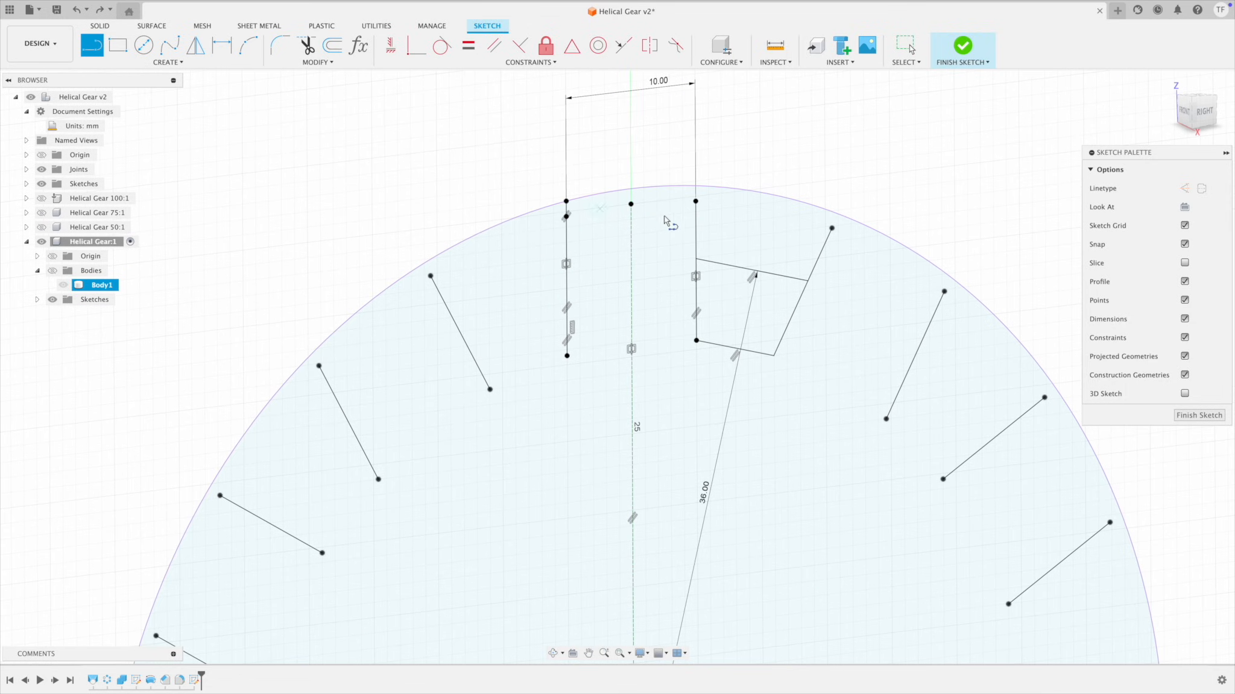
click(697, 186)
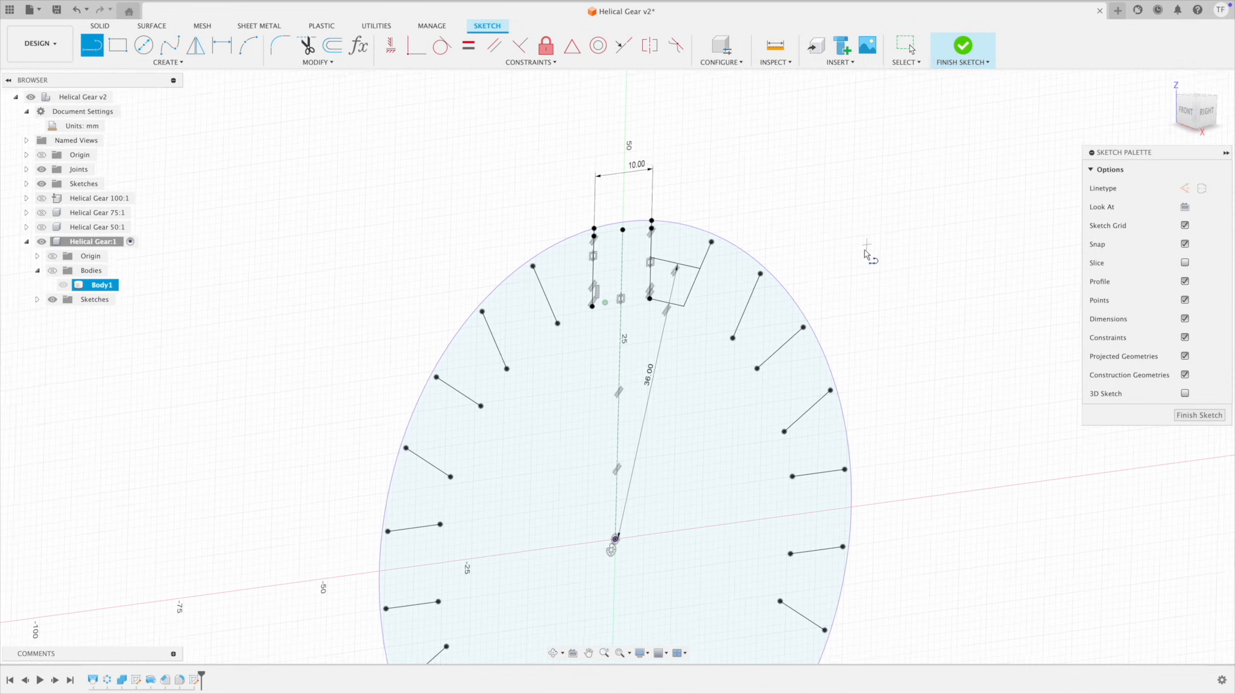
key(Escape)
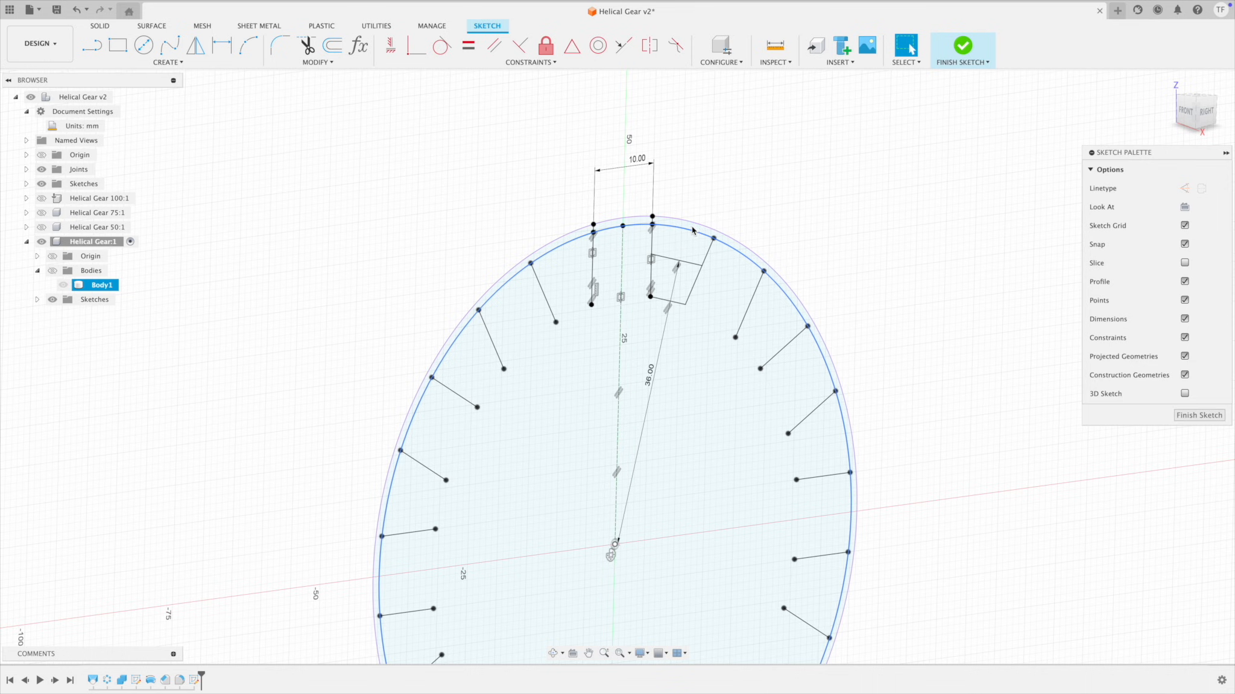
key(Delete)
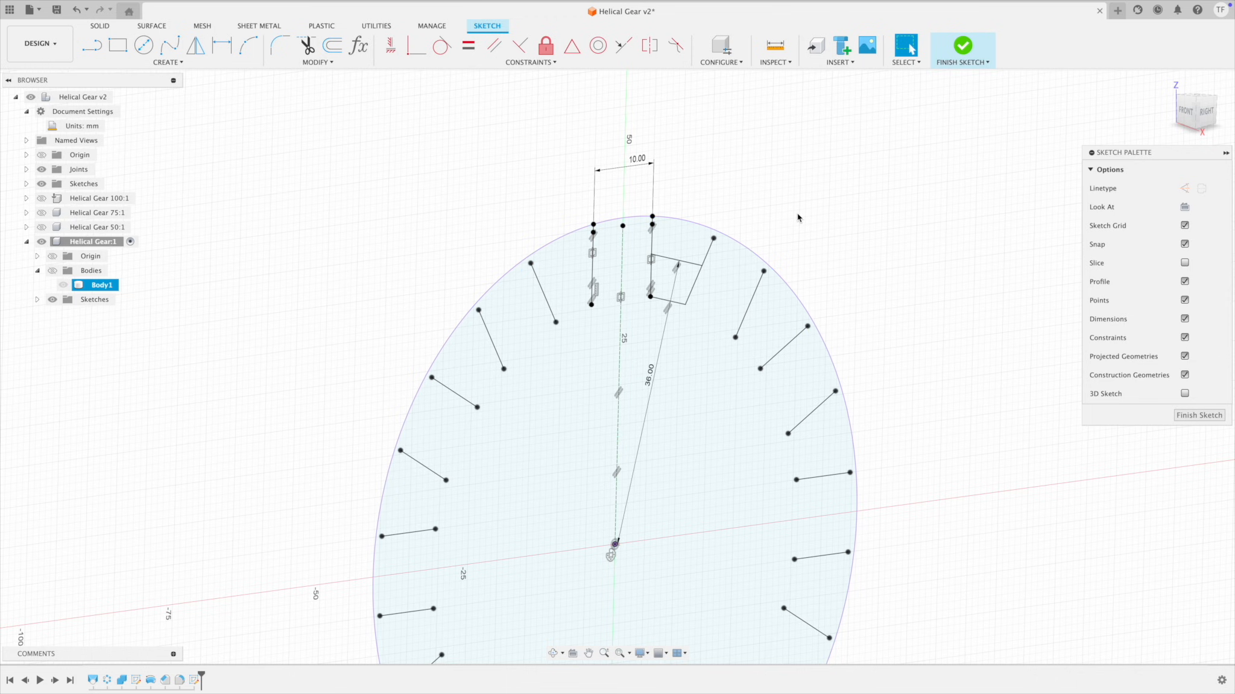
Step: Undo the bridging lines, the circle deletion, the hiding of the bodies and the projection of the Ø82 surface
shift+scroll(797, 214, left, 3)
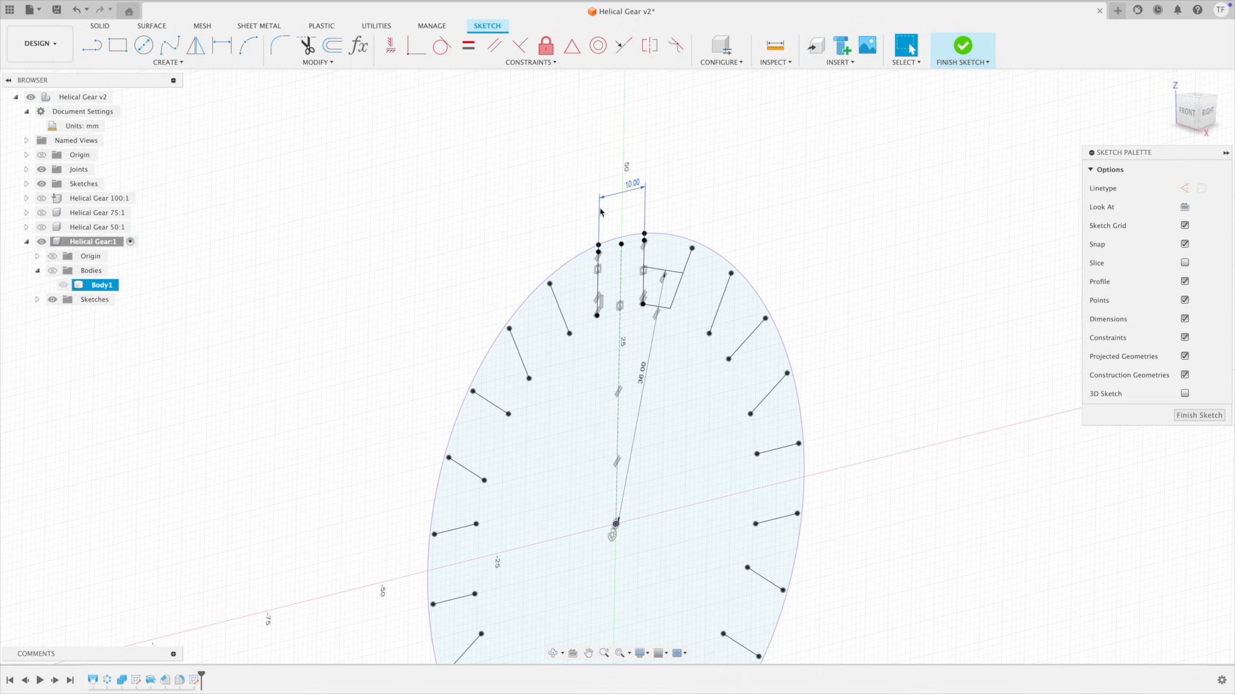
key(super+z)
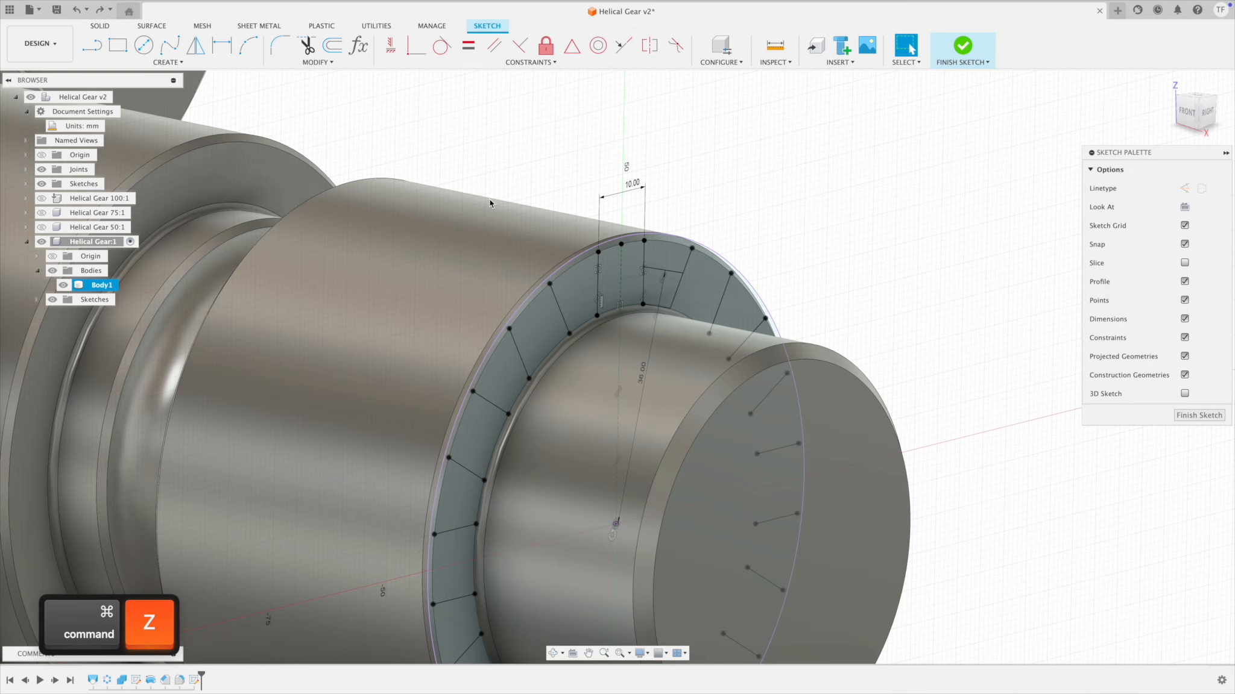
key(super+z)
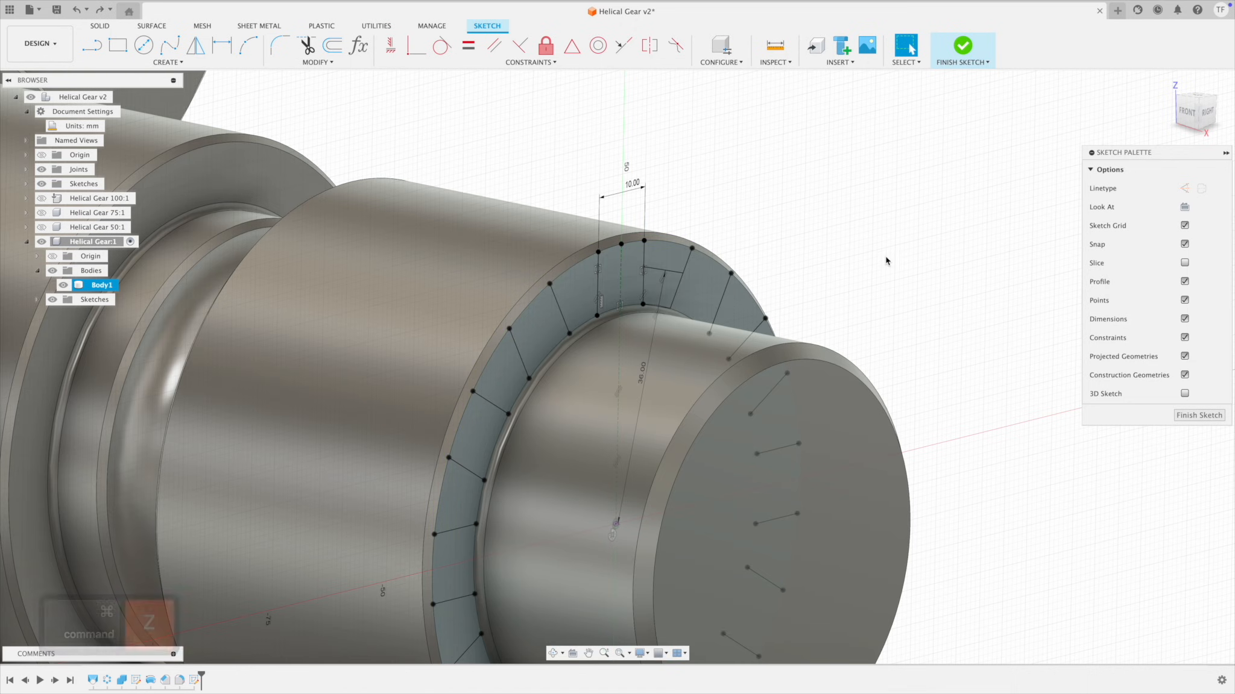
Step: Finish the groove sketch and move Sketch2 ahead of Chamfer1 in the model history
scroll(886, 260, down, 1)
click(1199, 415)
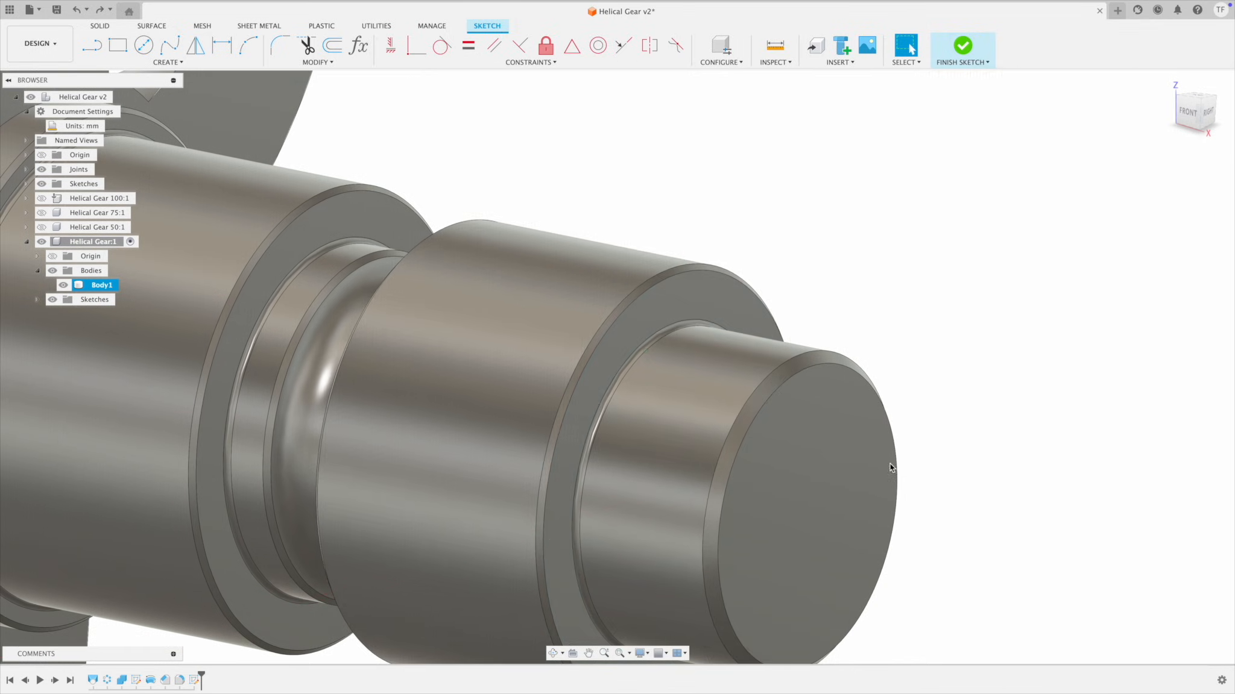
click(166, 681)
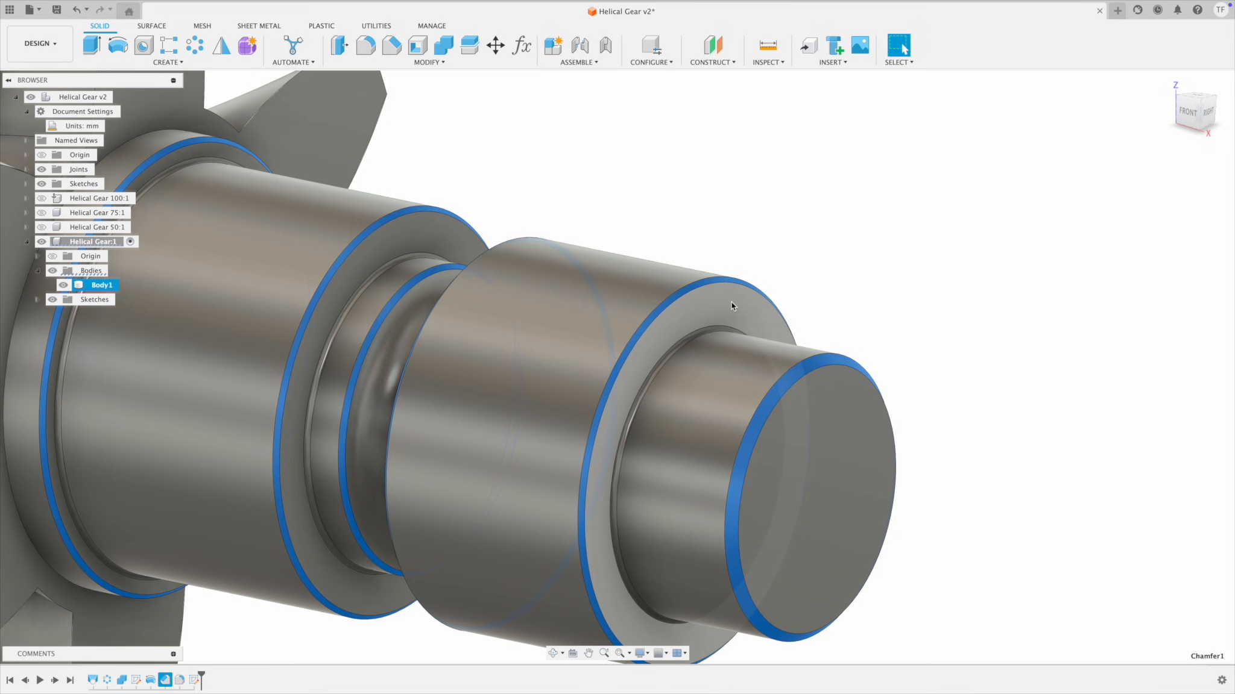
click(195, 680)
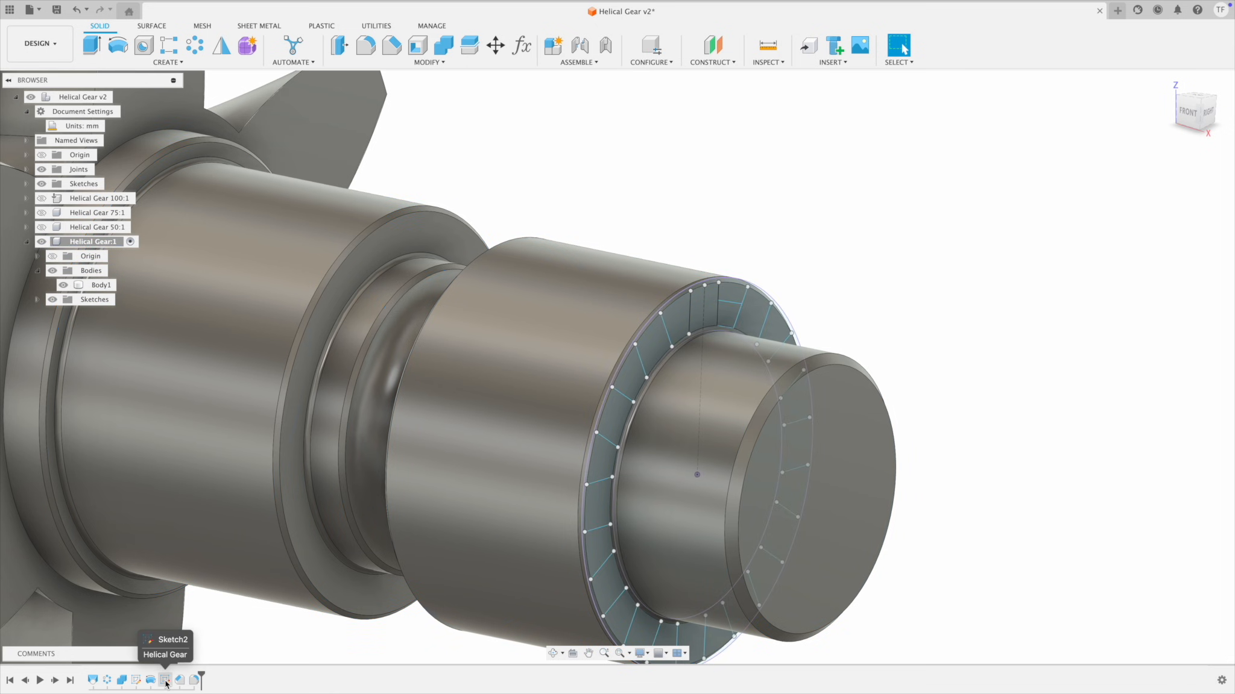
Step: Reopen the reordered groove sketch for editing, with its two original side lines in close view
double_click(194, 680)
shift+middle_drag(664, 274, 556, 308)
scroll(557, 307, up, 5)
scroll(556, 307, down, 1)
mouse_move(543, 263)
mouse_down()
mouse_move(543, 228)
mouse_move(547, 263)
mouse_up()
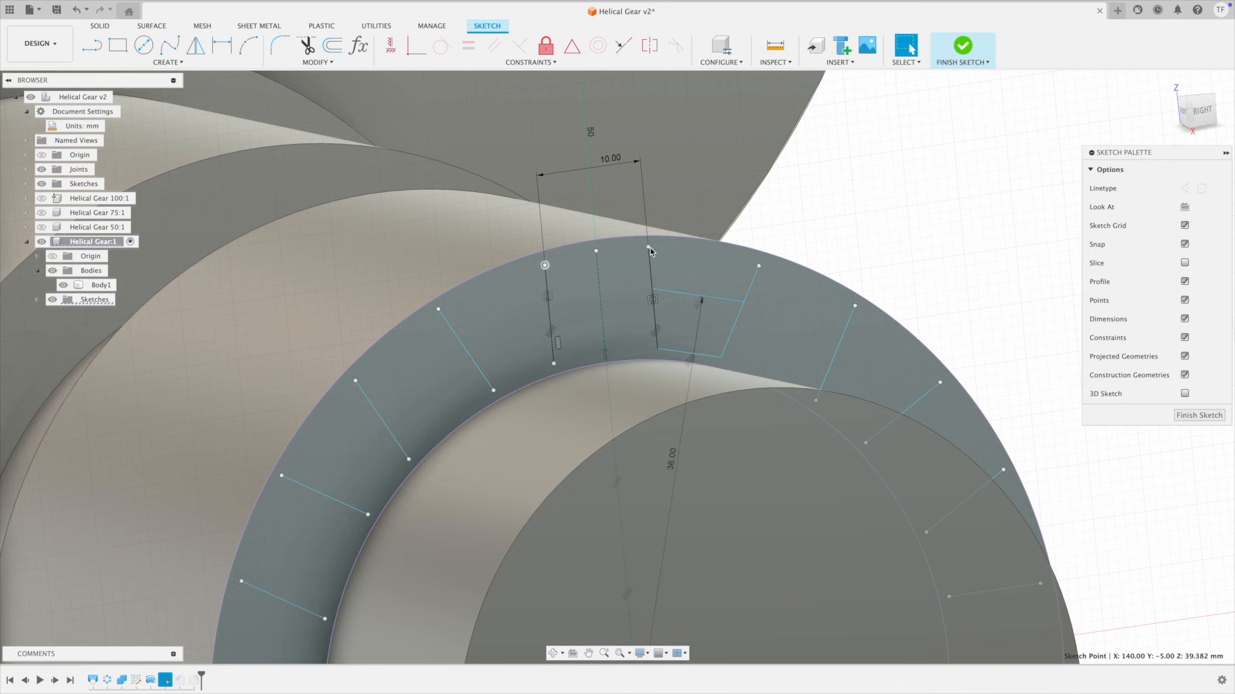
mouse_move(905, 213)
shift+middle_down()
mouse_move(918, 213)
mouse_move(902, 201)
shift+middle_up()
scroll(902, 201, up, 1)
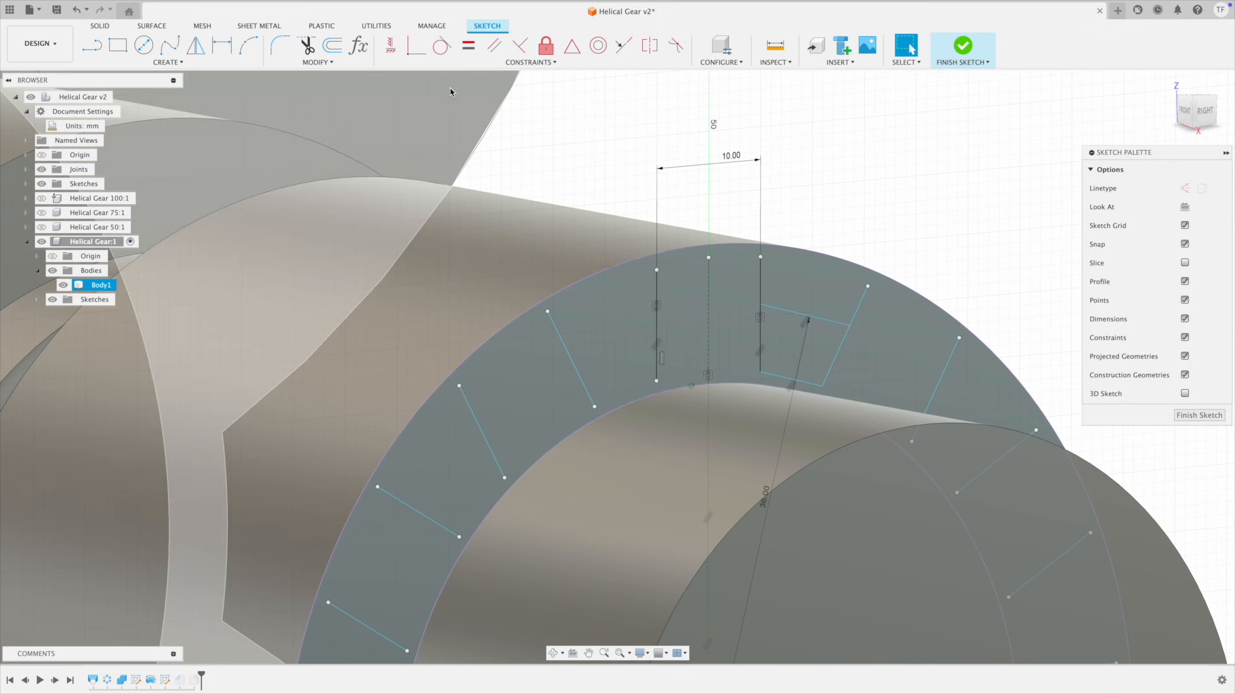
Step: Make the first original groove side line's outer and inner ends coincident with the shaft shoulder's outer and inner circular edges
click(391, 47)
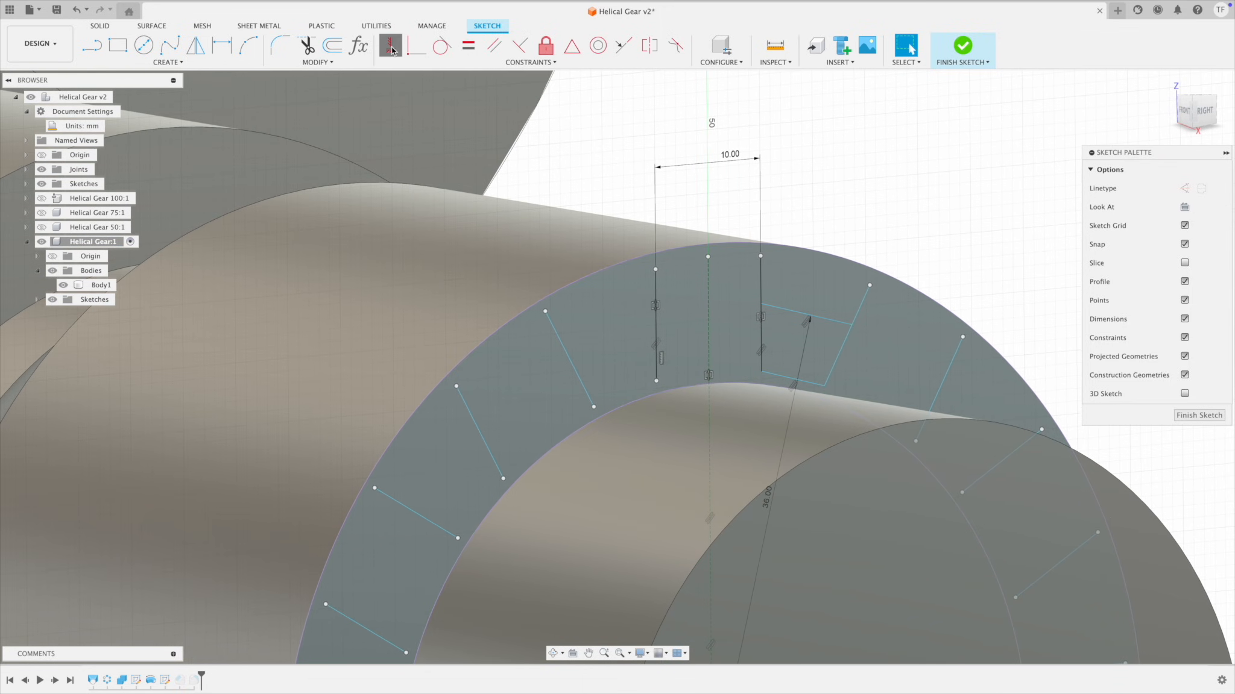
click(416, 45)
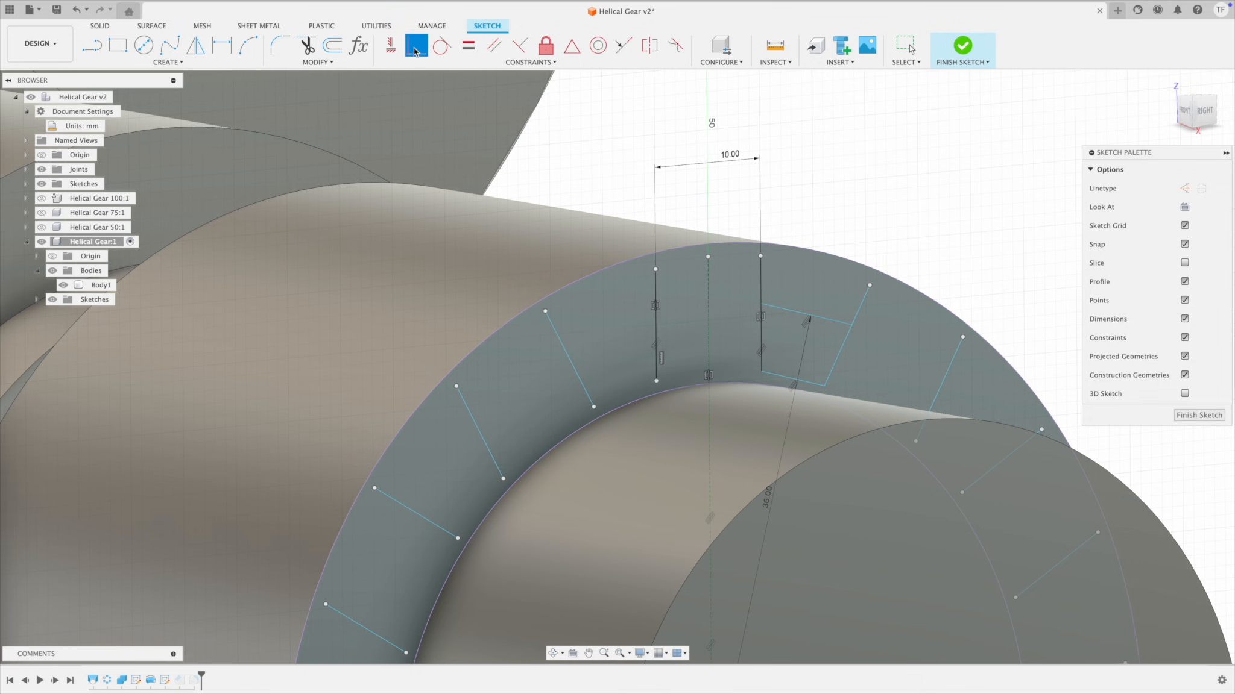
click(656, 270)
click(661, 252)
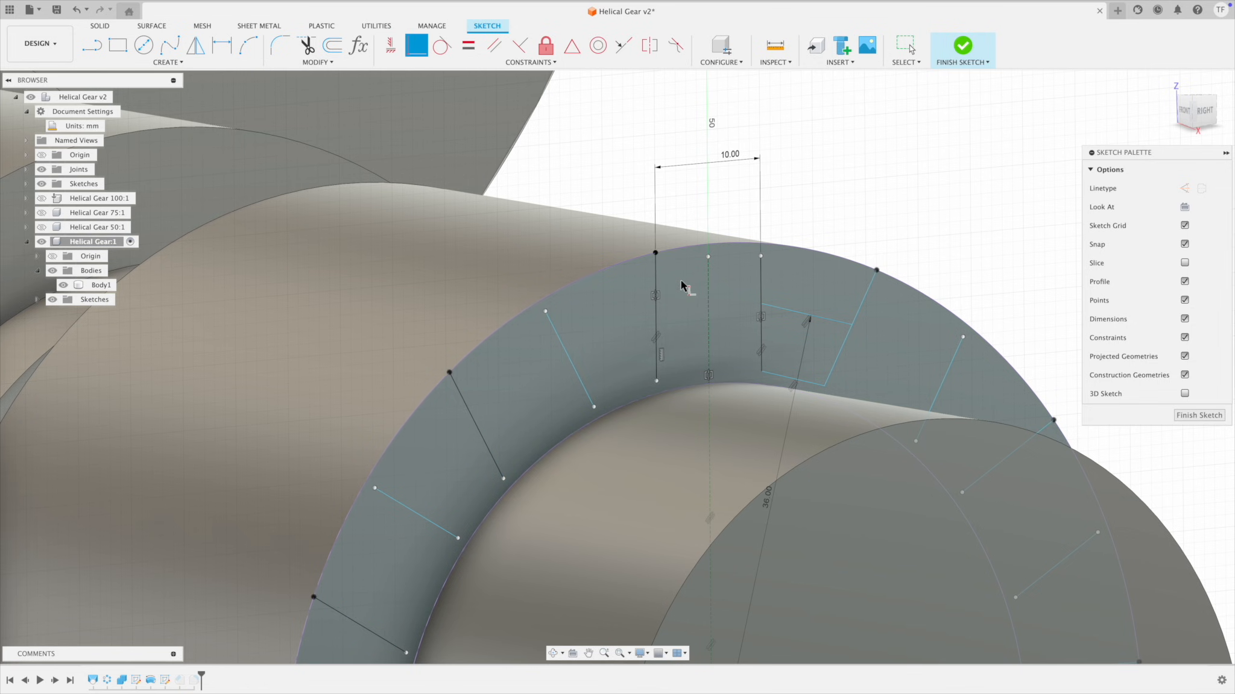
click(656, 382)
click(658, 395)
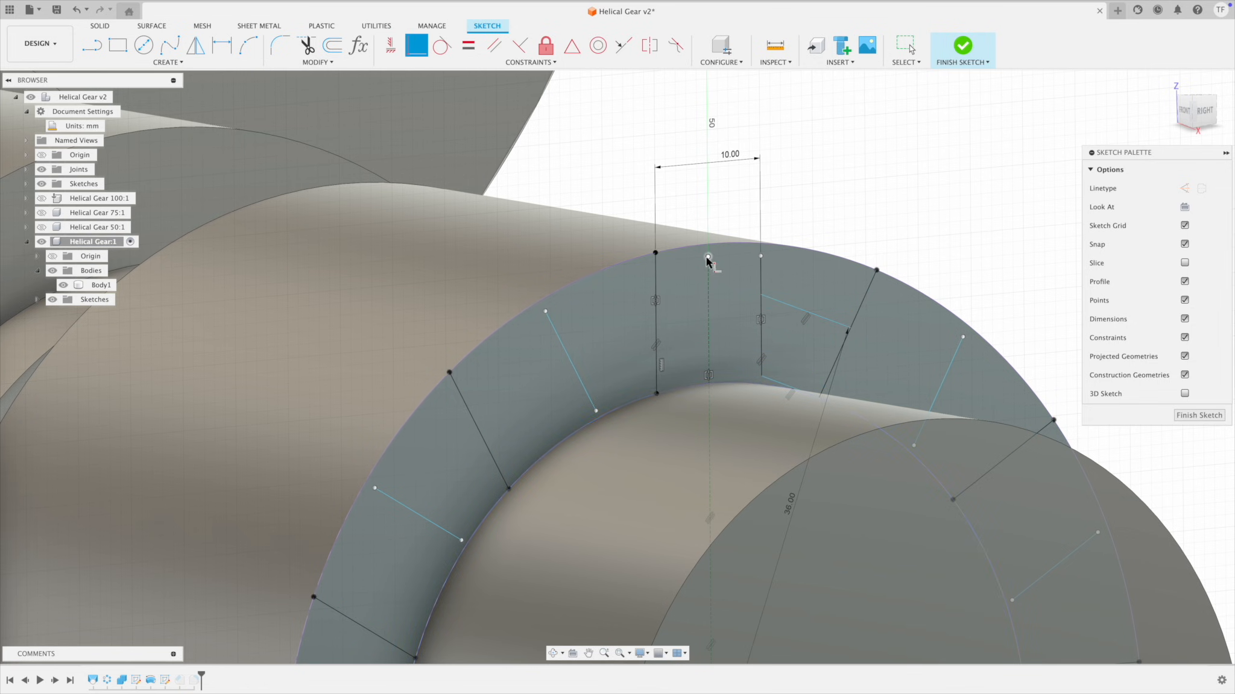
Step: Make the outer ends of the centreline and the second original side line coincident with the shoulder's outer circular edge
click(708, 258)
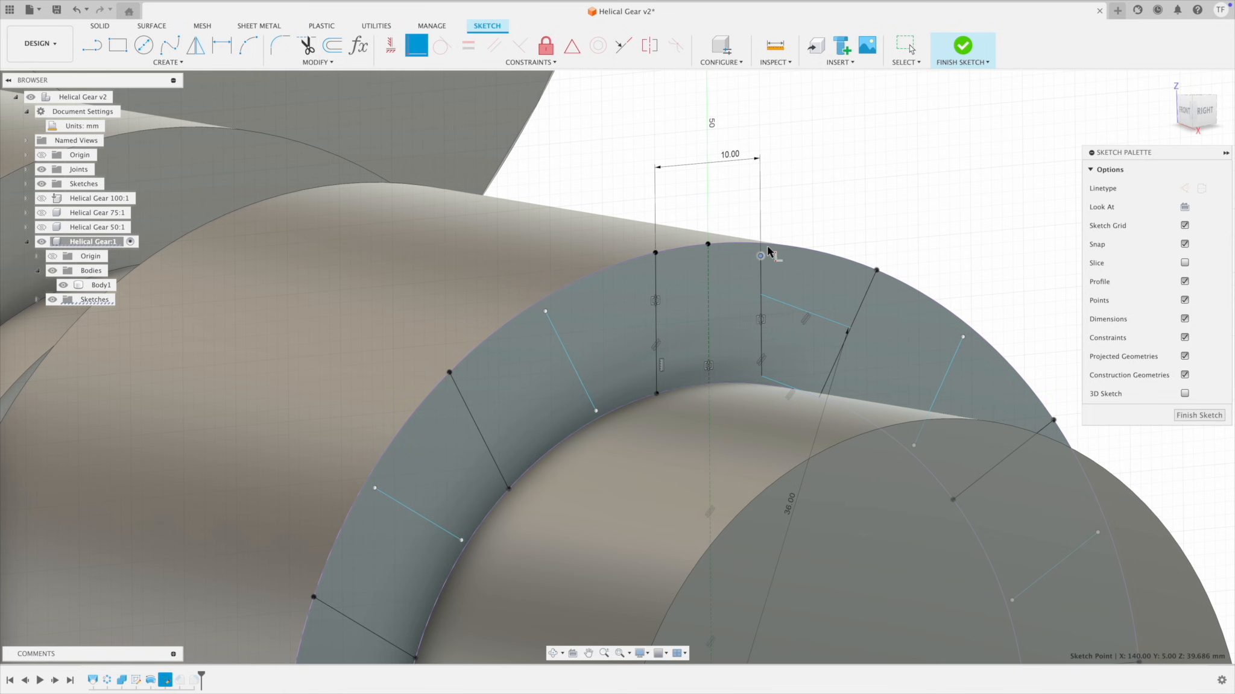
click(773, 247)
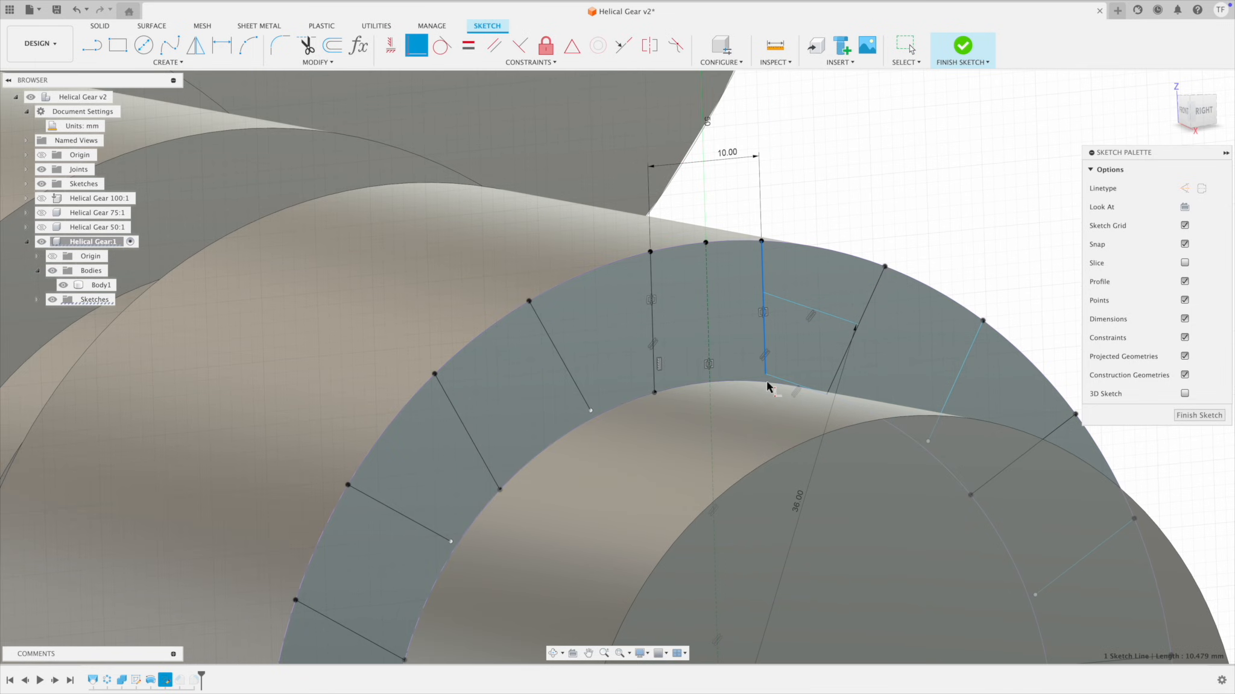
Step: Make the inner end of the second original side line coincident with the shoulder's inner circular edge
mouse_move(763, 389)
shift+middle_down()
mouse_move(777, 365)
mouse_move(799, 389)
mouse_move(780, 394)
shift+middle_up()
key(Escape)
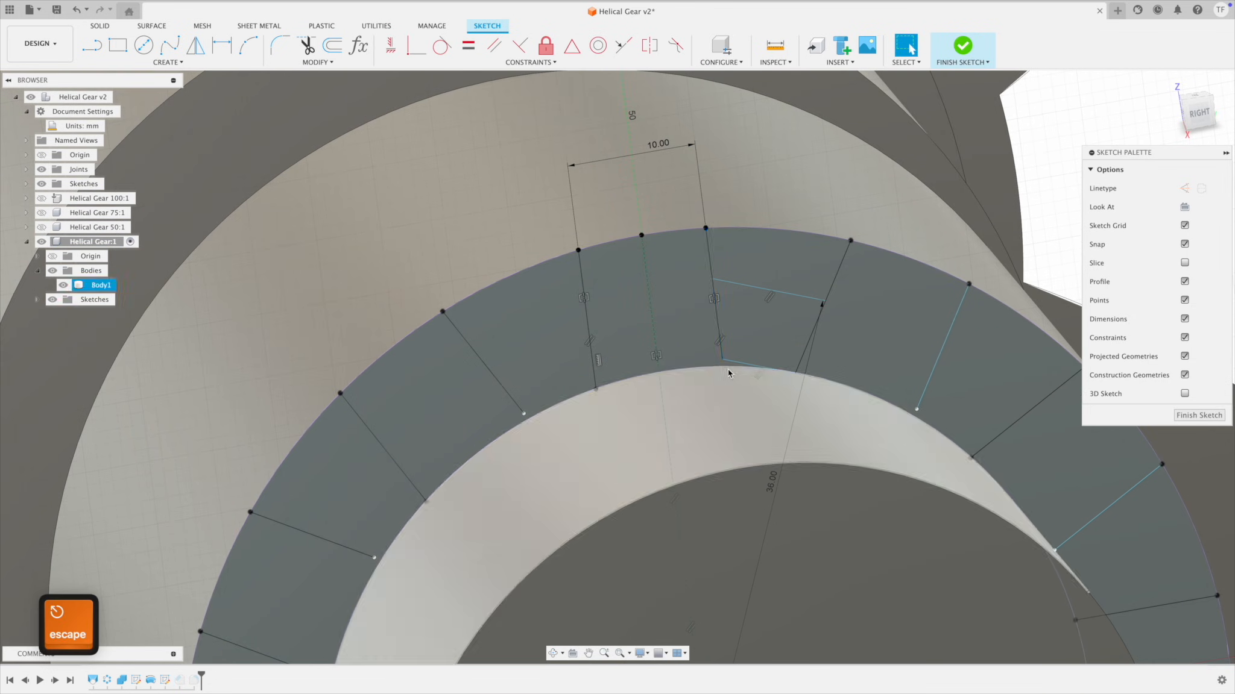
drag(723, 360, 724, 359)
key(Escape)
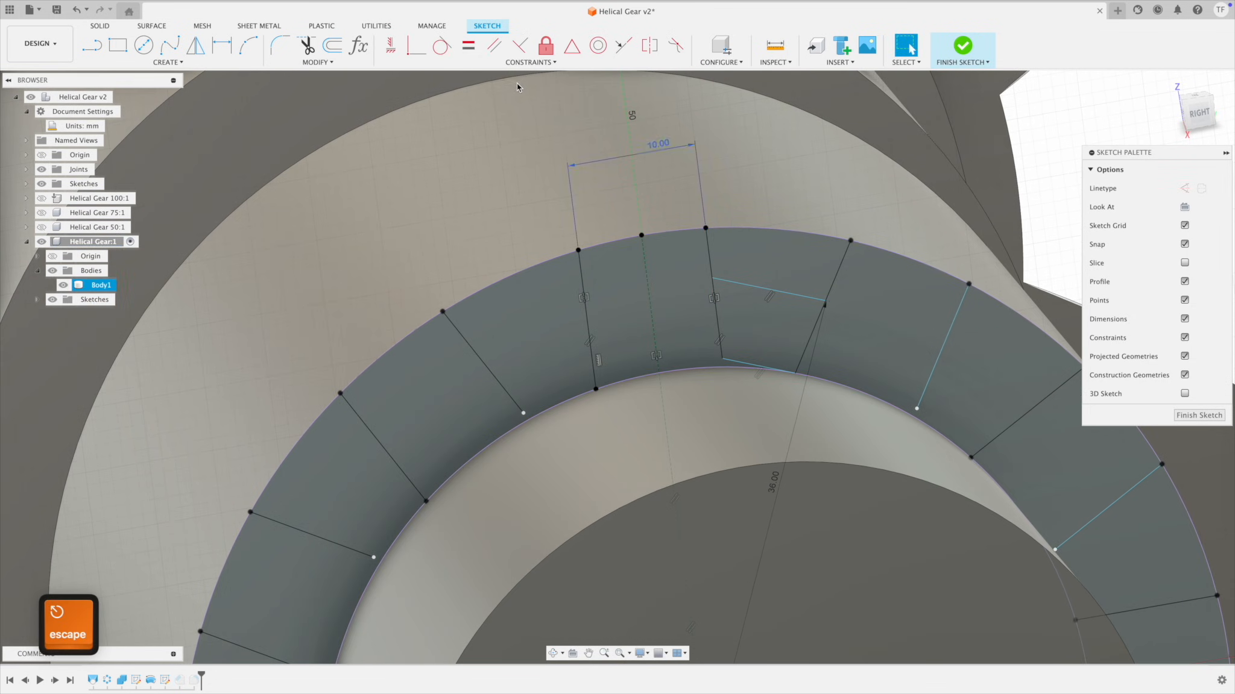
click(429, 45)
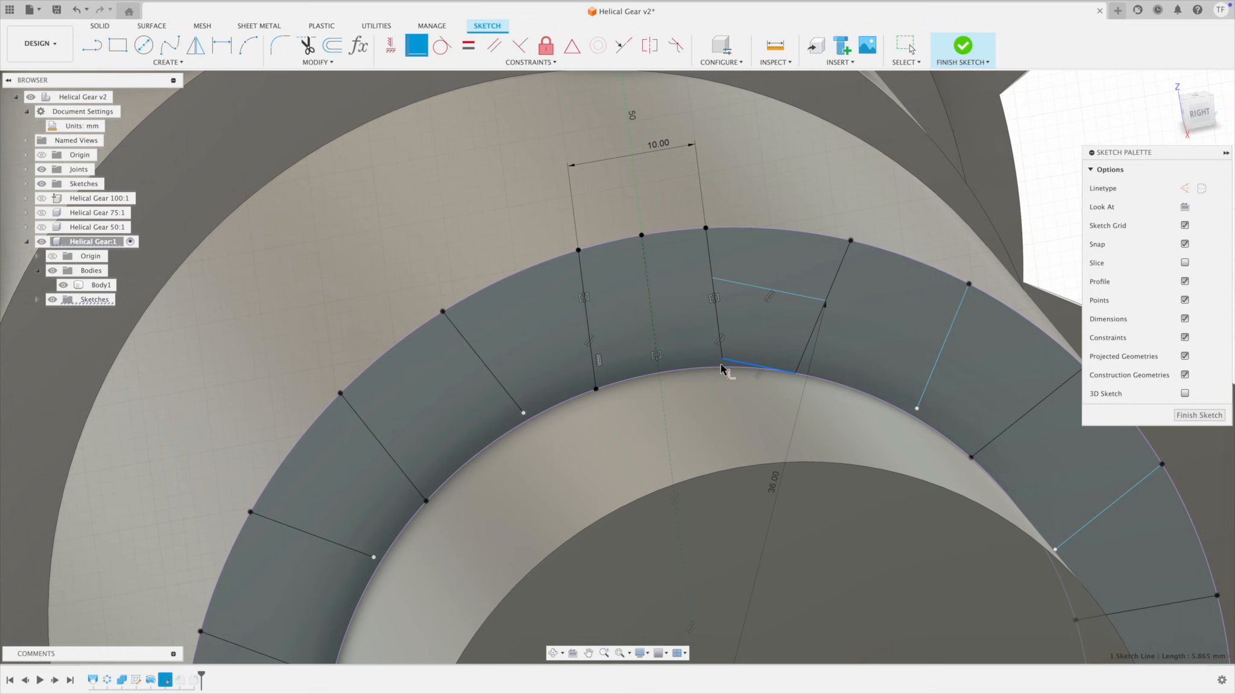
key(Escape)
scroll(724, 366, up, 2)
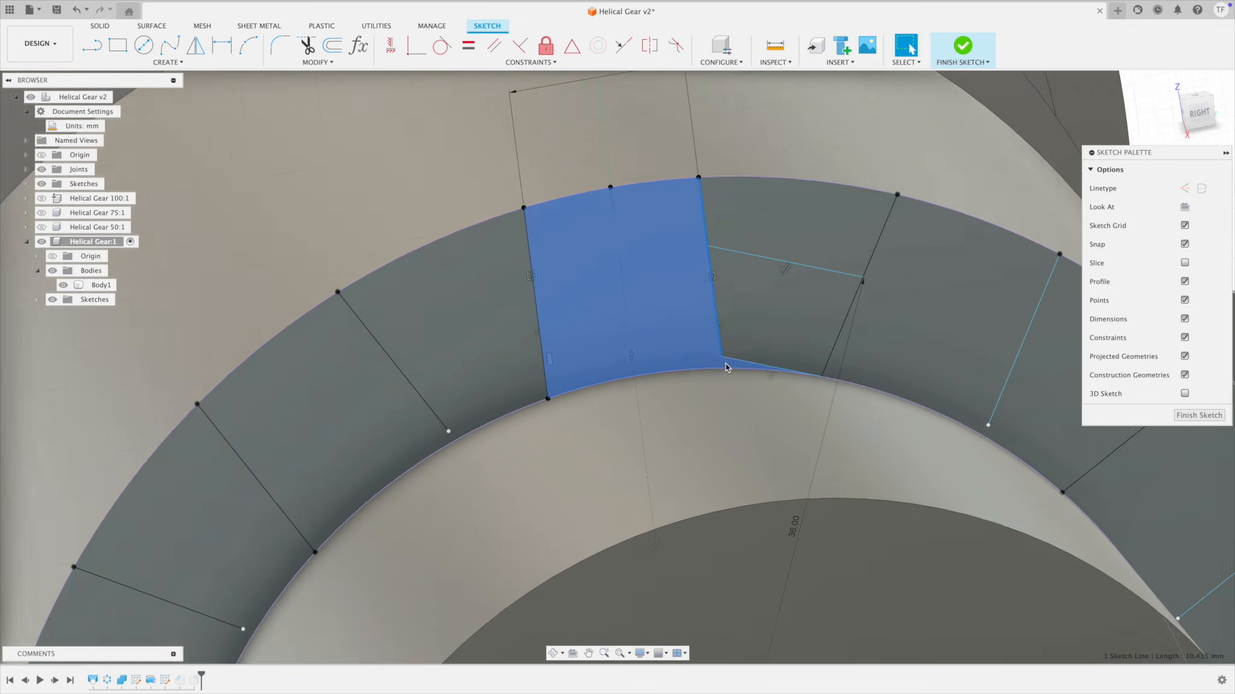
scroll(725, 366, up, 2)
key(Escape)
click(717, 352)
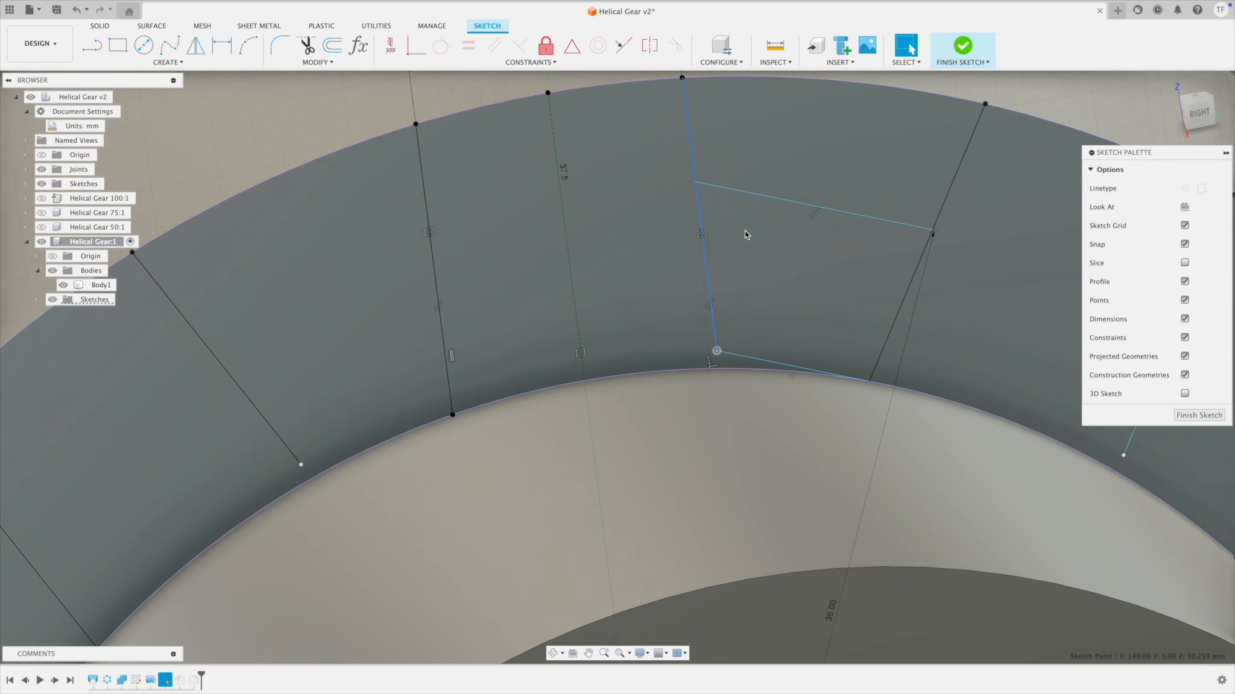
click(416, 46)
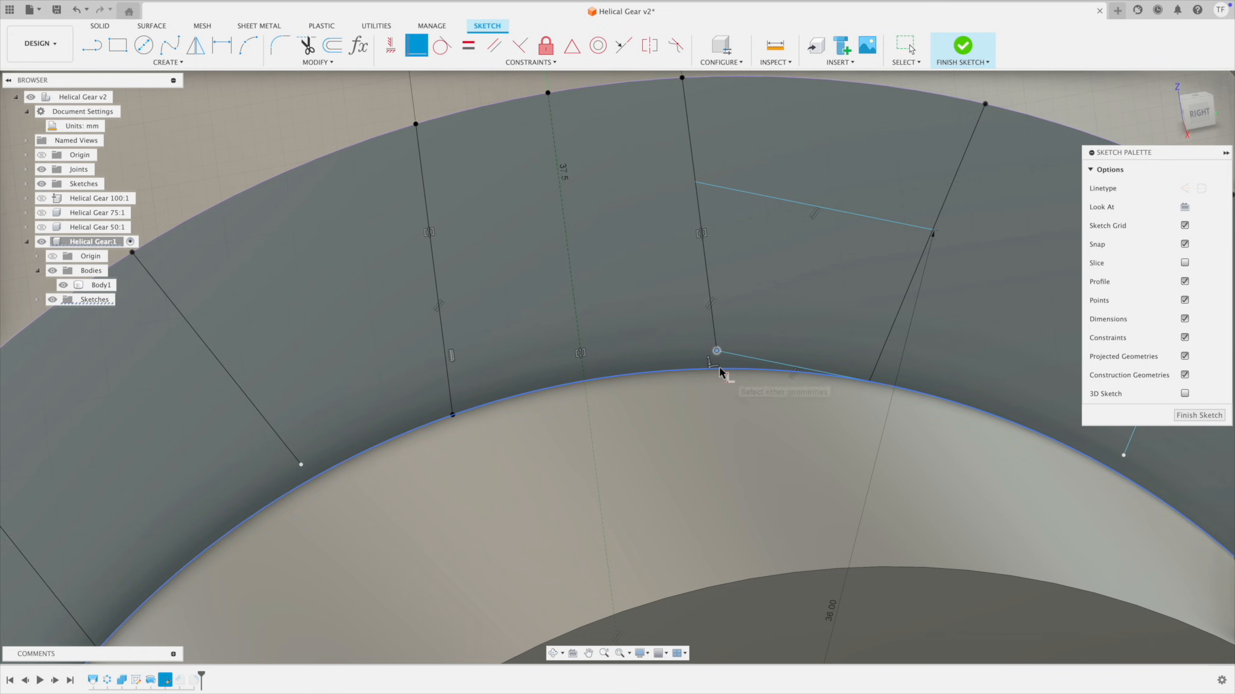
click(720, 368)
Step: Finish the groove sketch and show Sketch2 on the helical gear's shaft
scroll(743, 378, down, 5)
scroll(866, 425, down, 1)
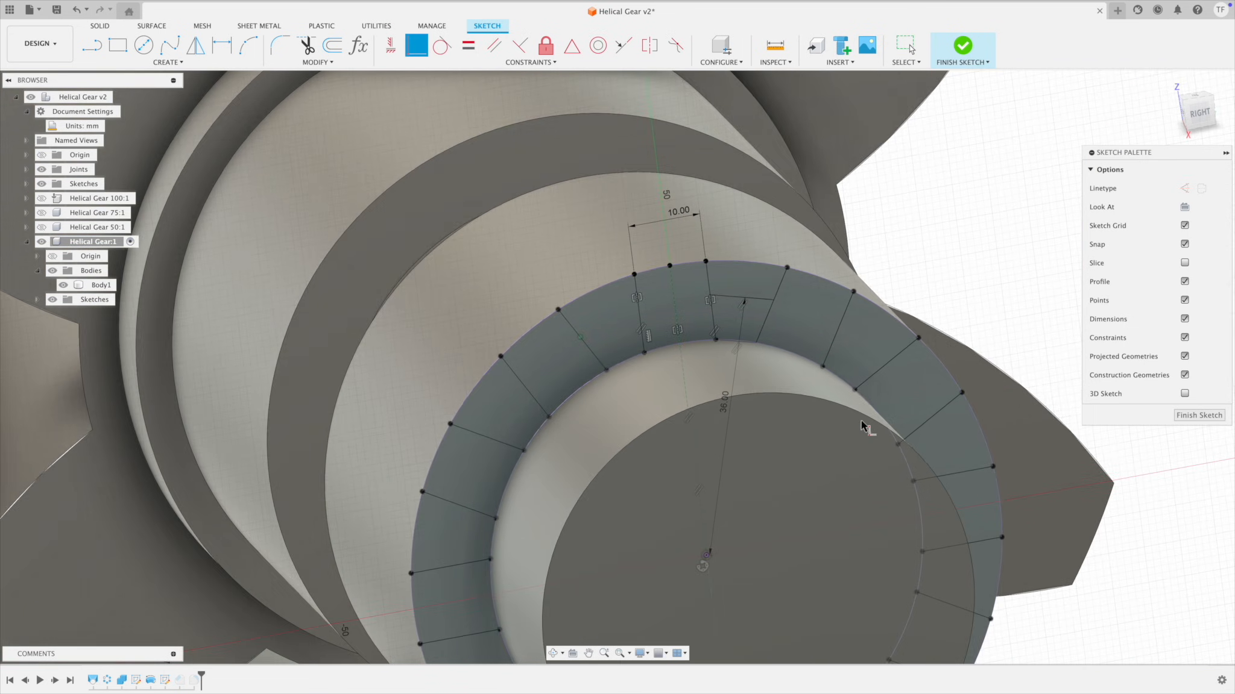
middle_drag(865, 427, 877, 344)
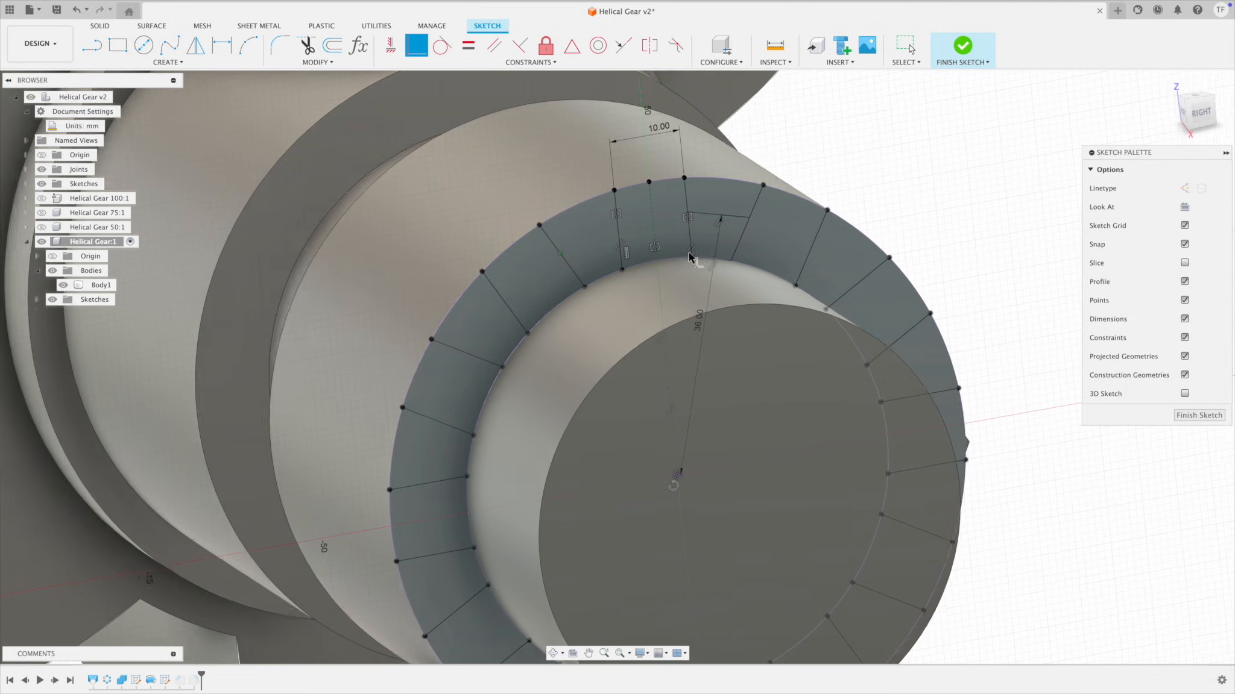
click(1199, 414)
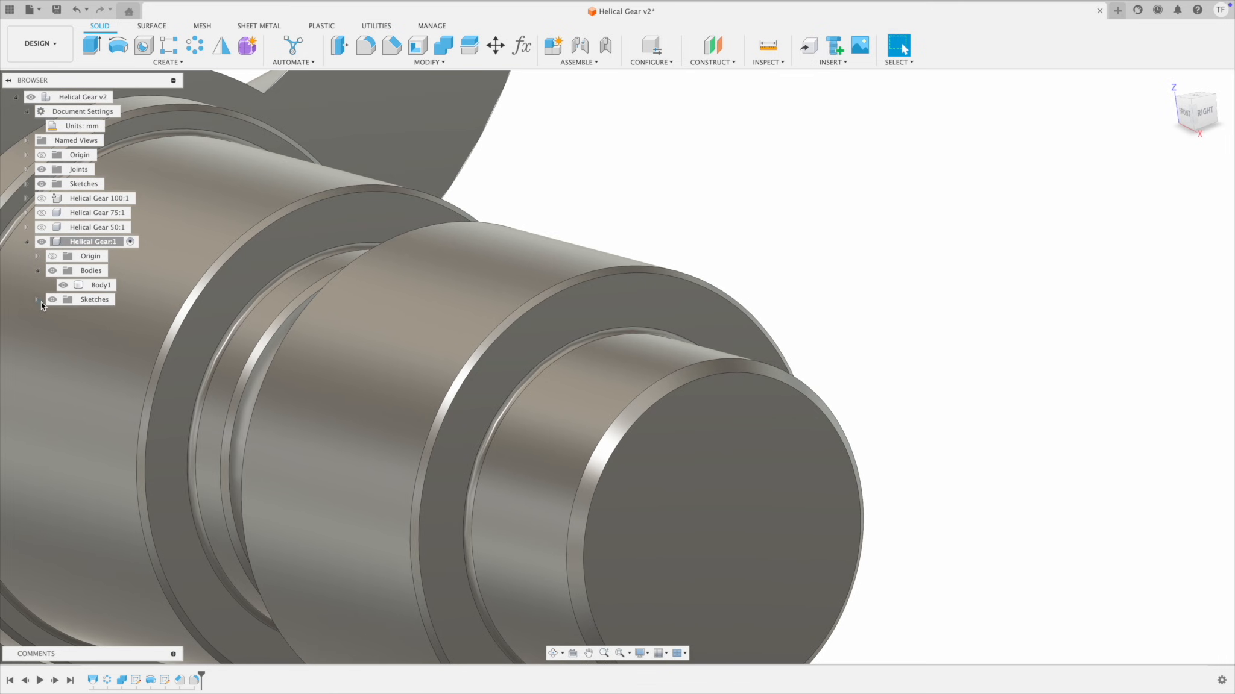
click(38, 300)
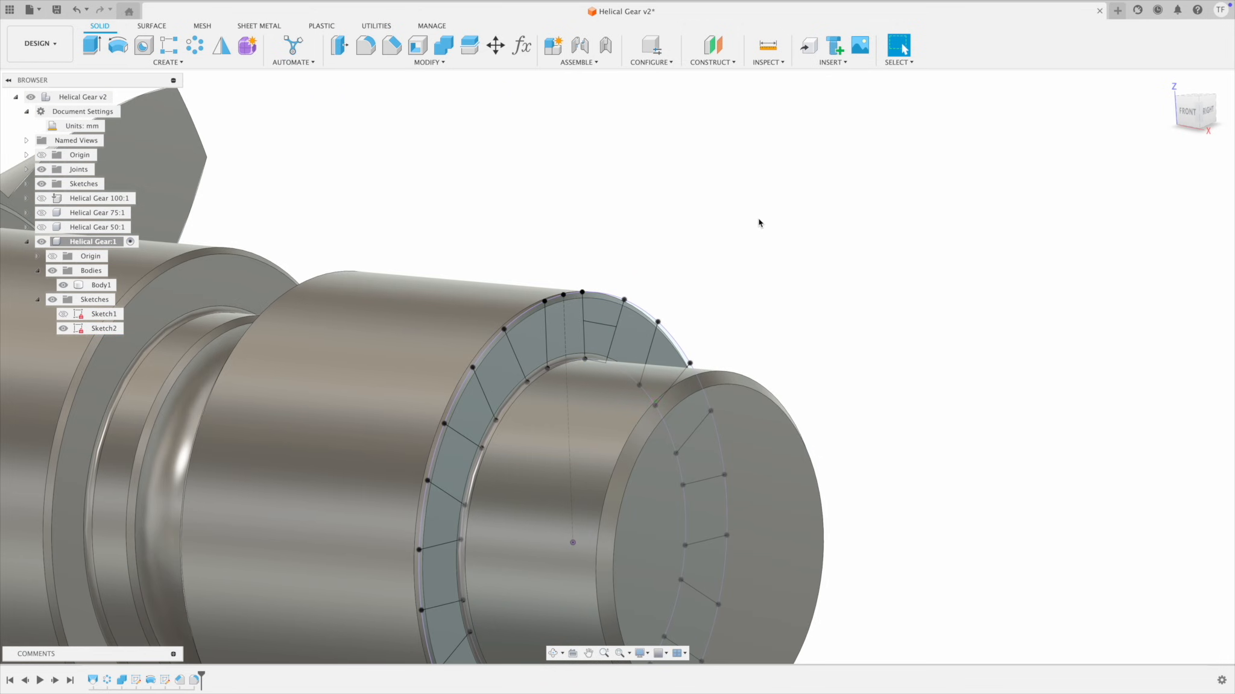
Step: Extrude the outer groove profile as a cut, with extent To Object, up to the Ø82 section's opposite end face
click(93, 54)
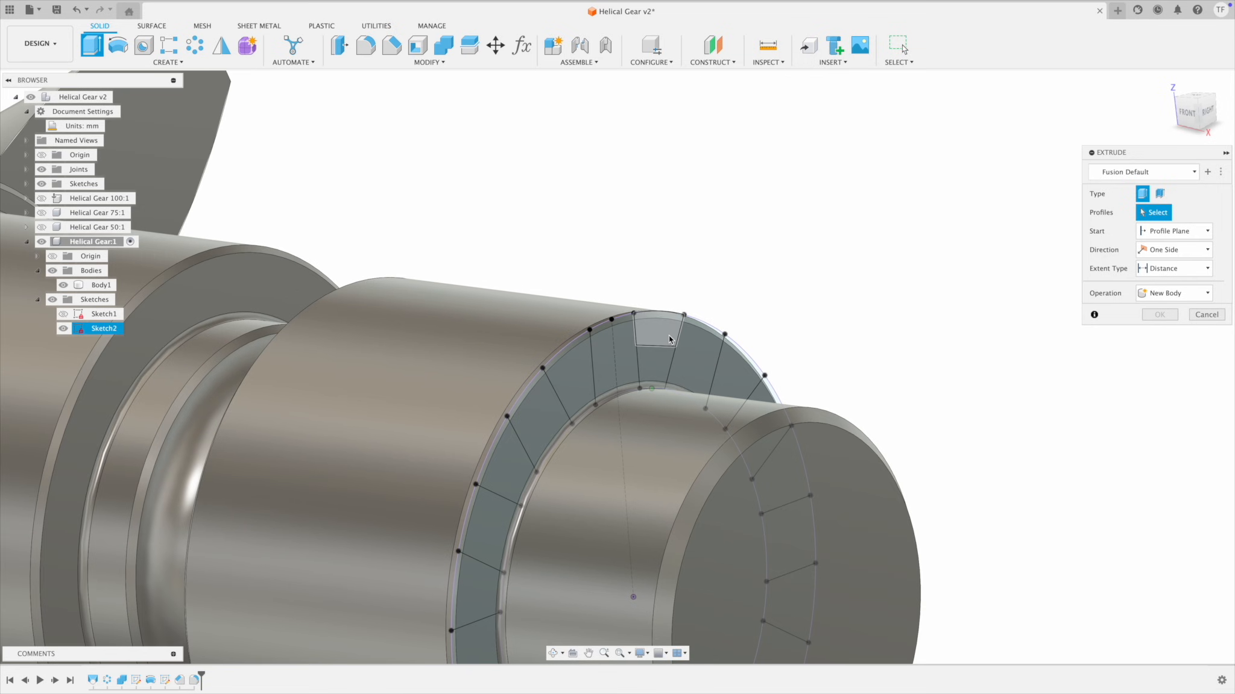
click(671, 341)
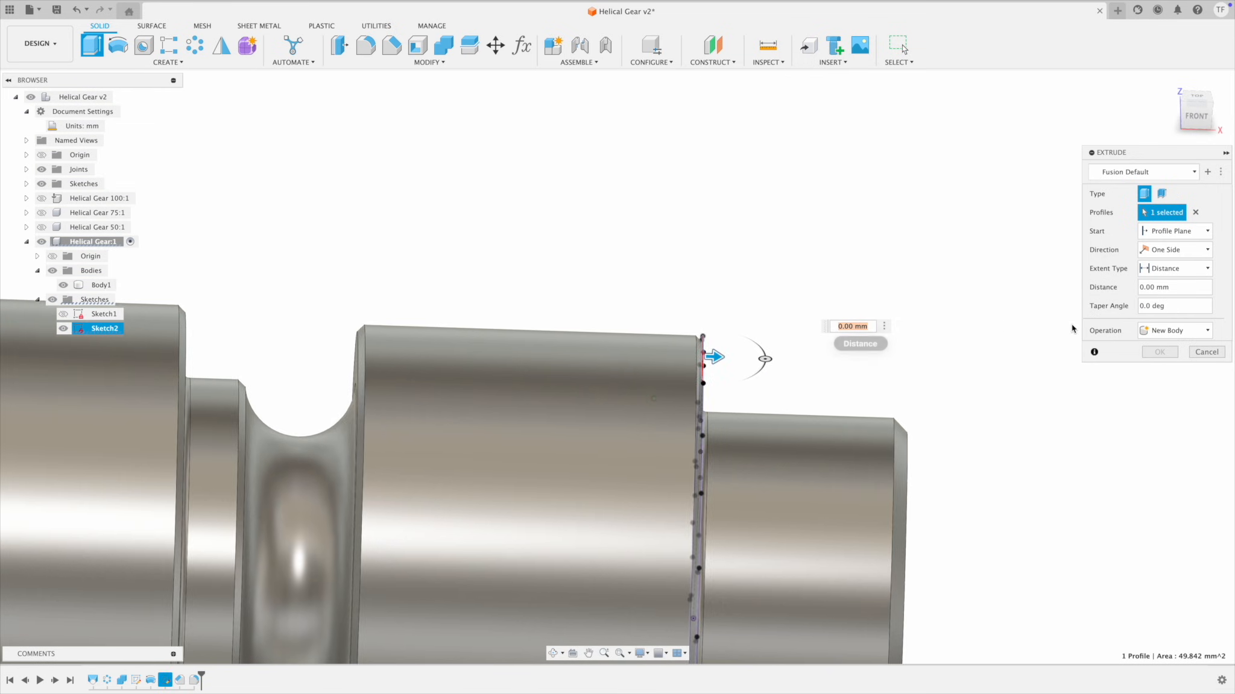
click(1173, 269)
click(1168, 298)
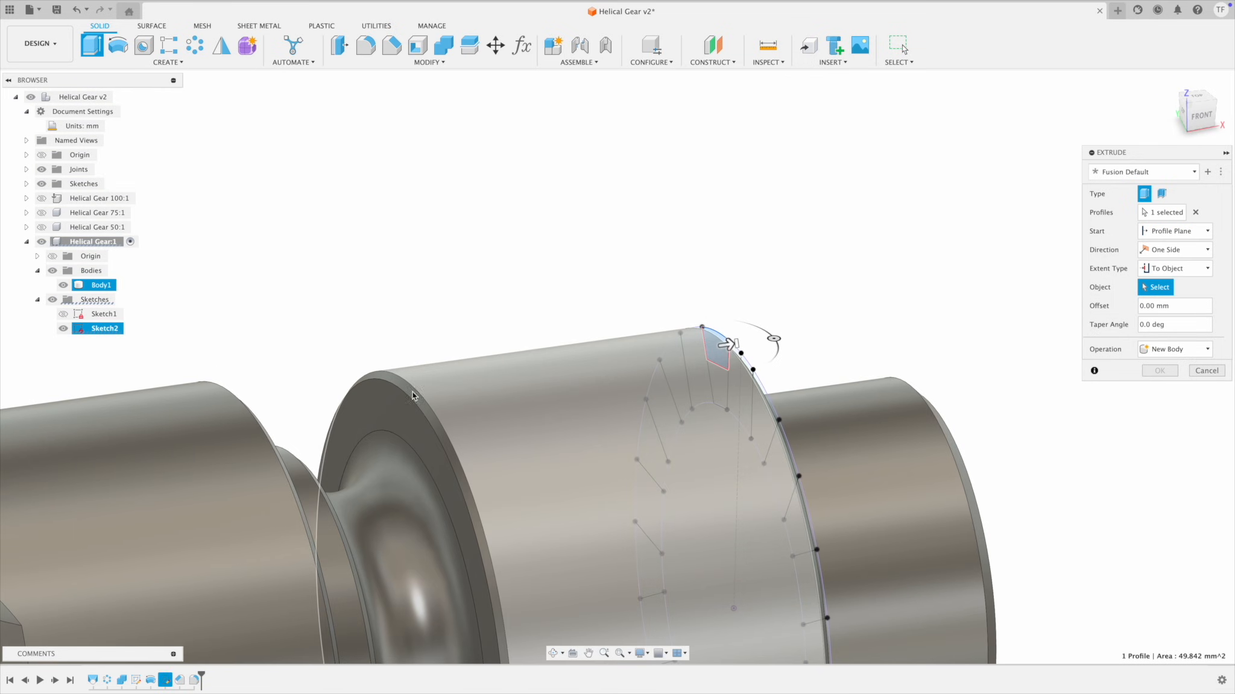
click(384, 396)
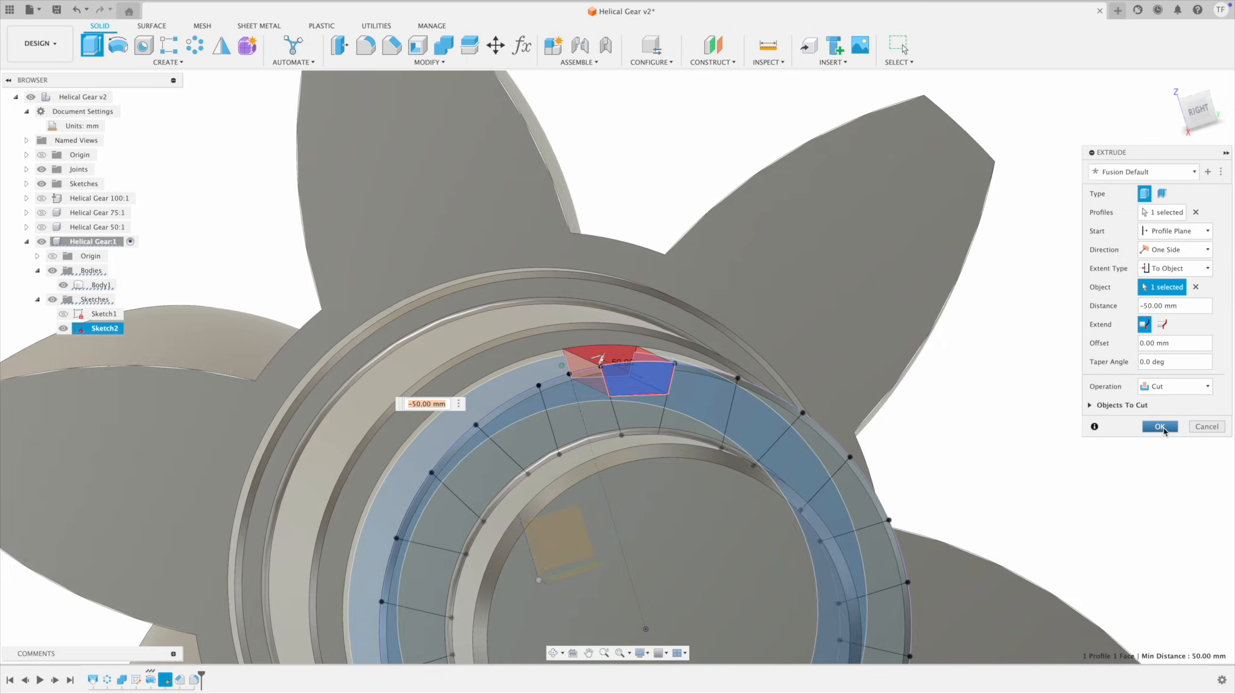
click(1161, 427)
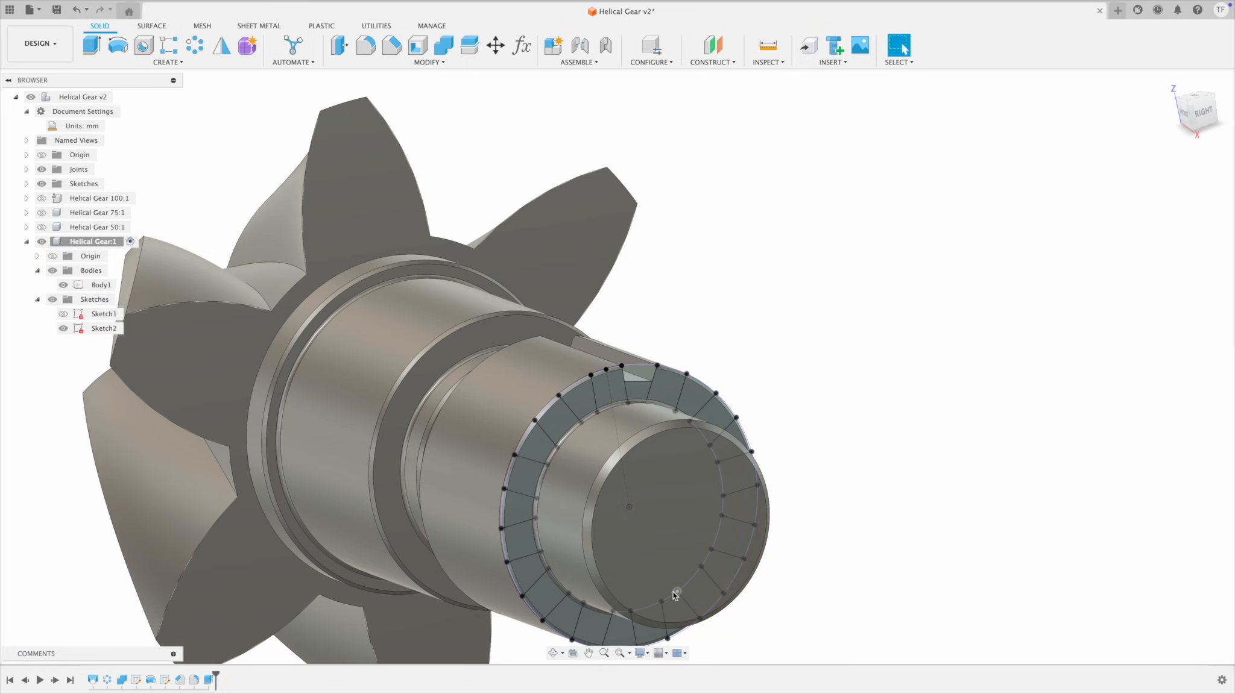
Step: Hide the groove sketch, Sketch2, on the helical gear's shaft
click(582, 405)
click(701, 397)
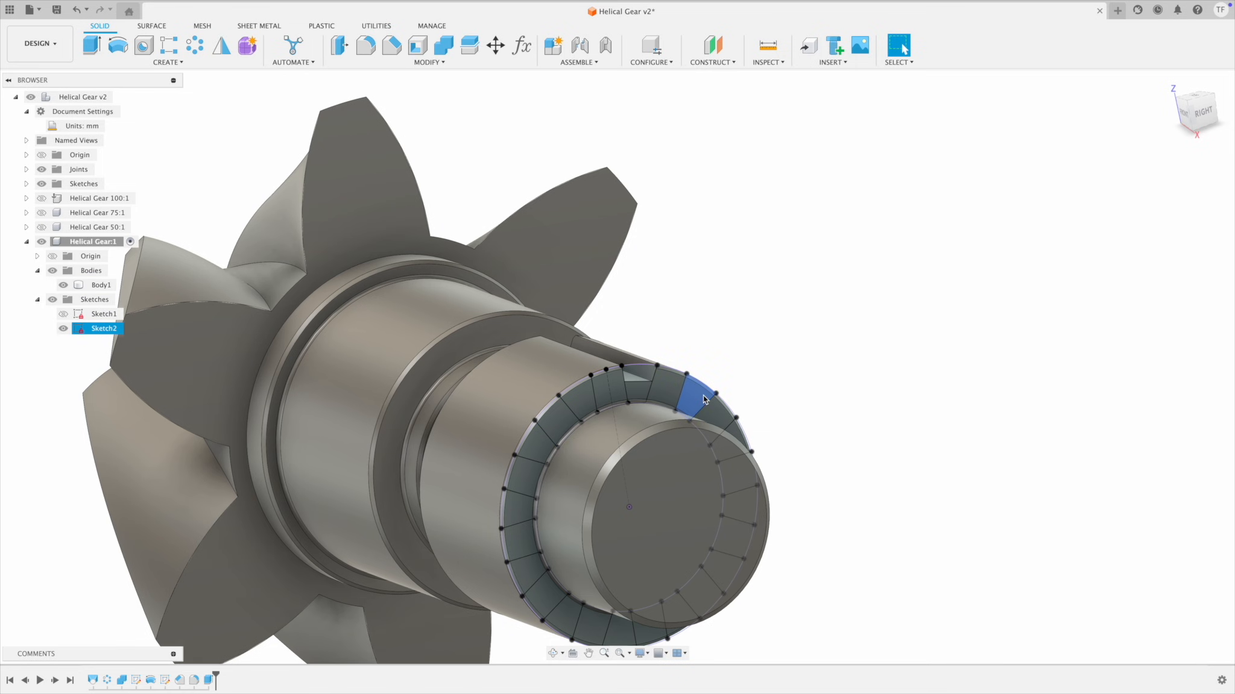
scroll(701, 398, up, 3)
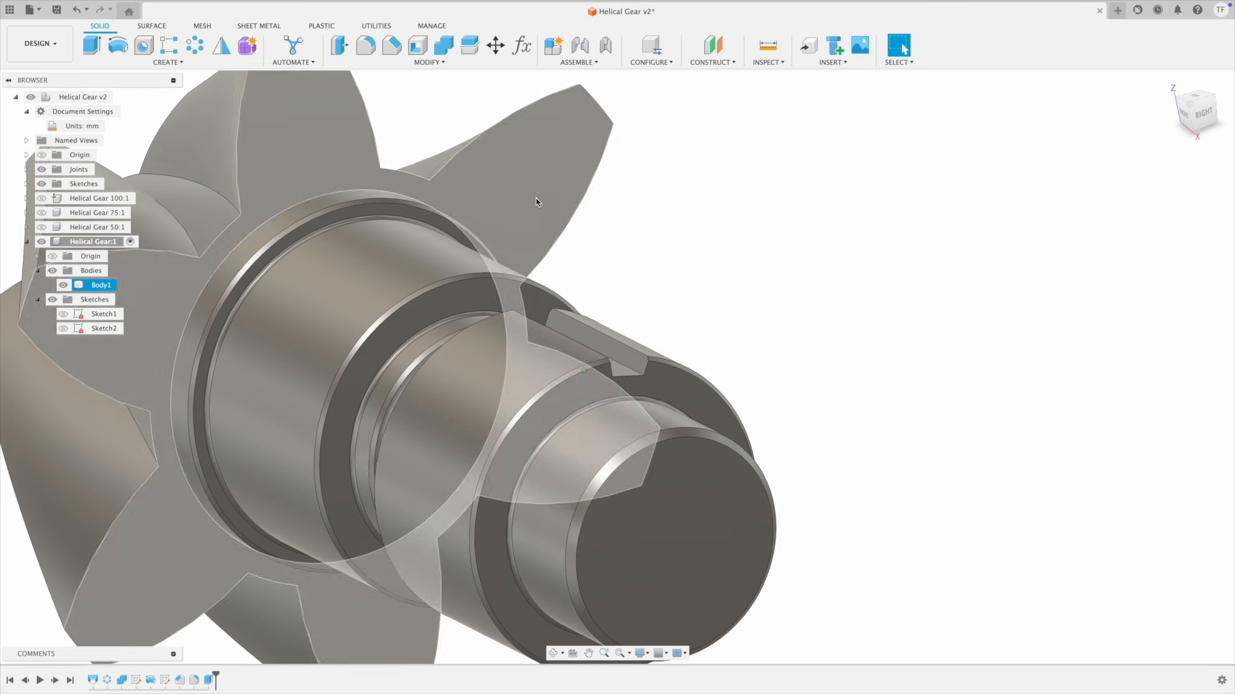
Step: Circular-pattern the groove cut feature around the axis of the shaft's cylindrical end section, with full distribution and a quantity of 12
click(195, 47)
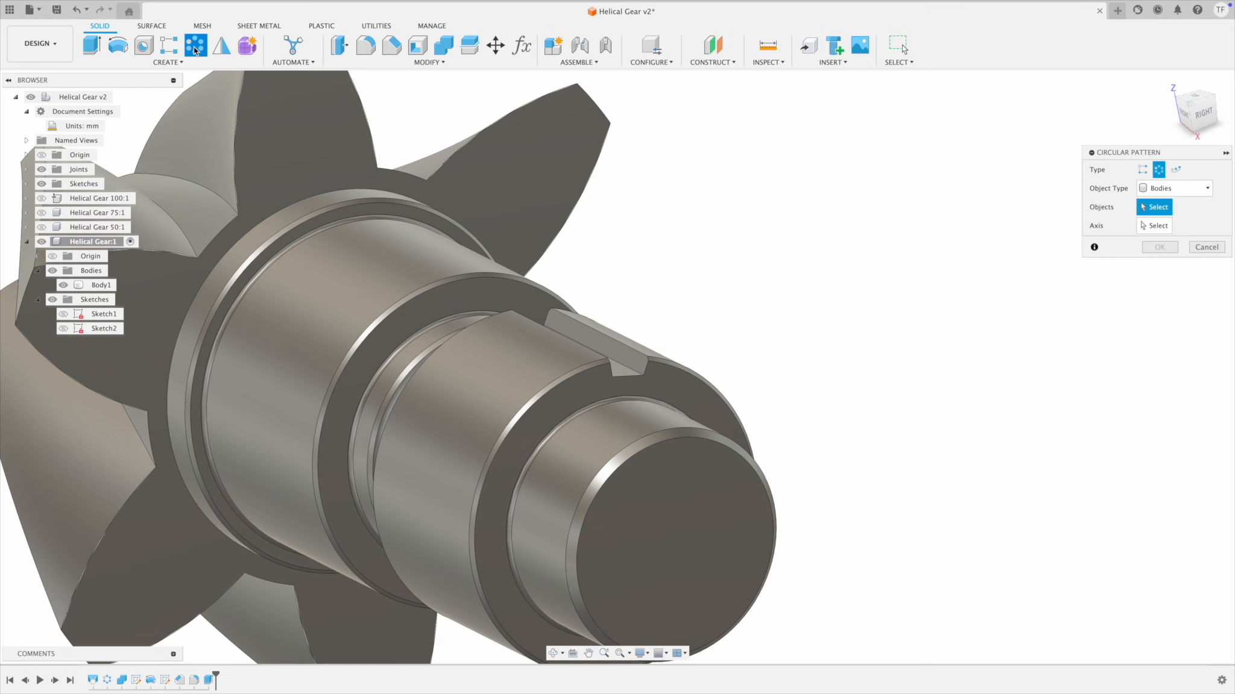
click(1172, 188)
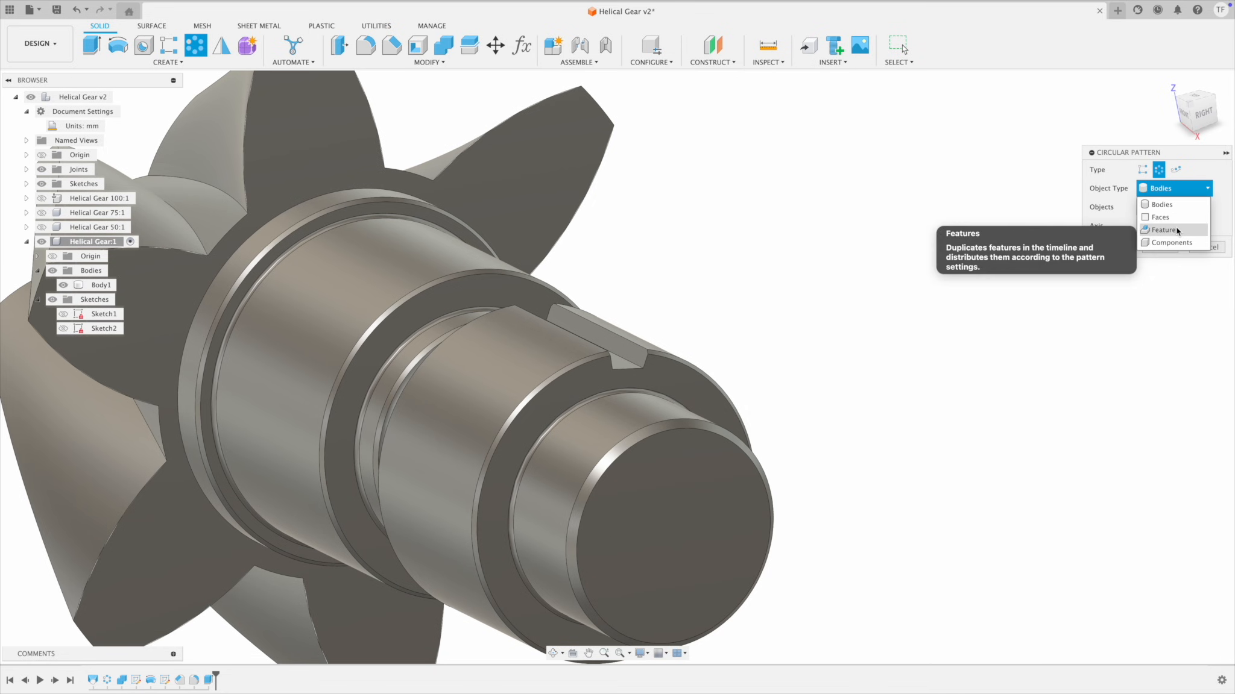
click(1165, 230)
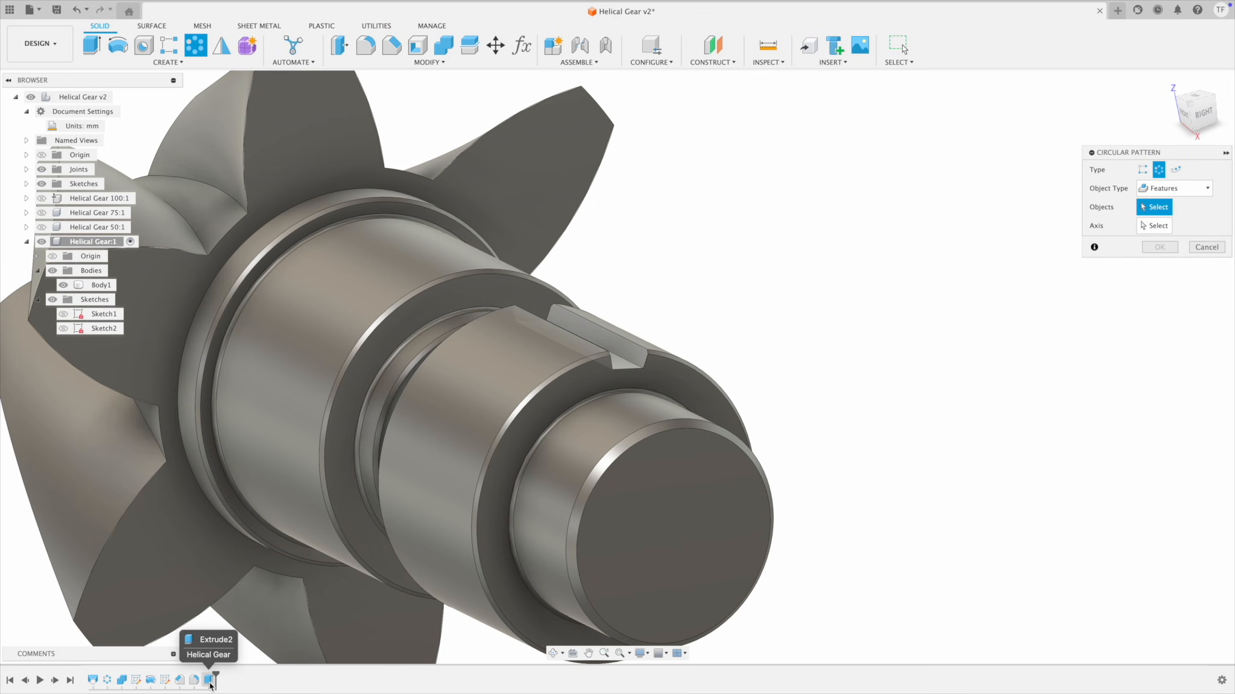
click(209, 680)
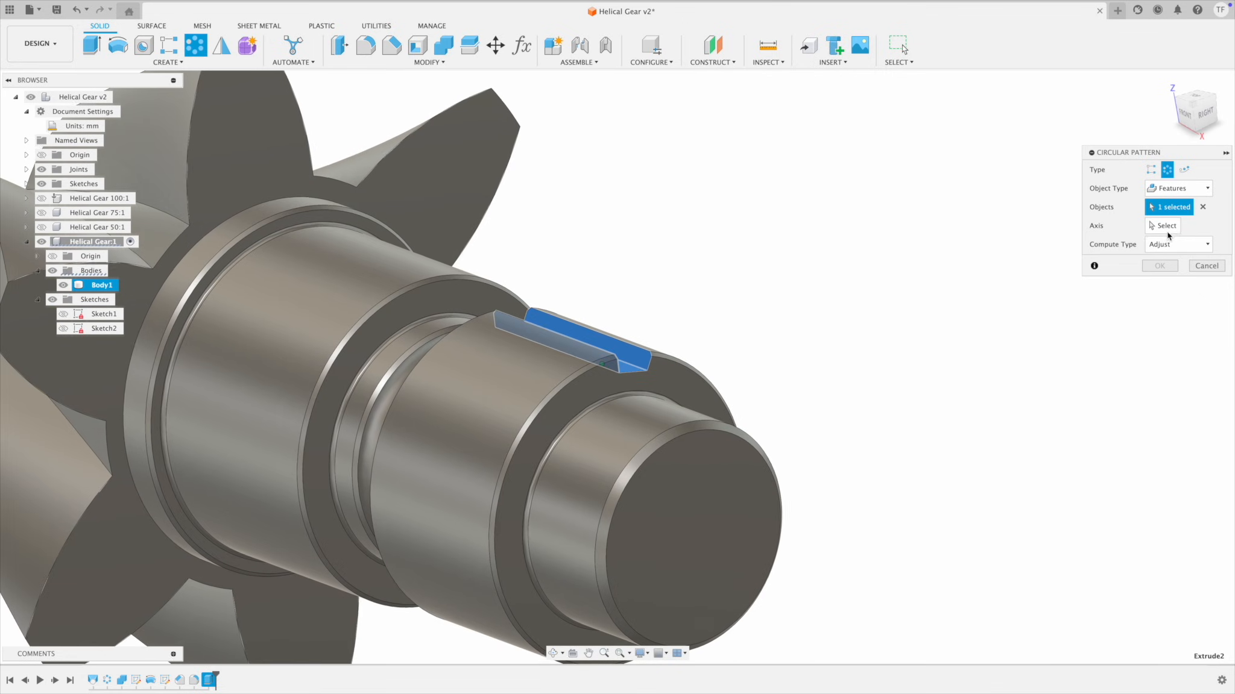
click(1164, 225)
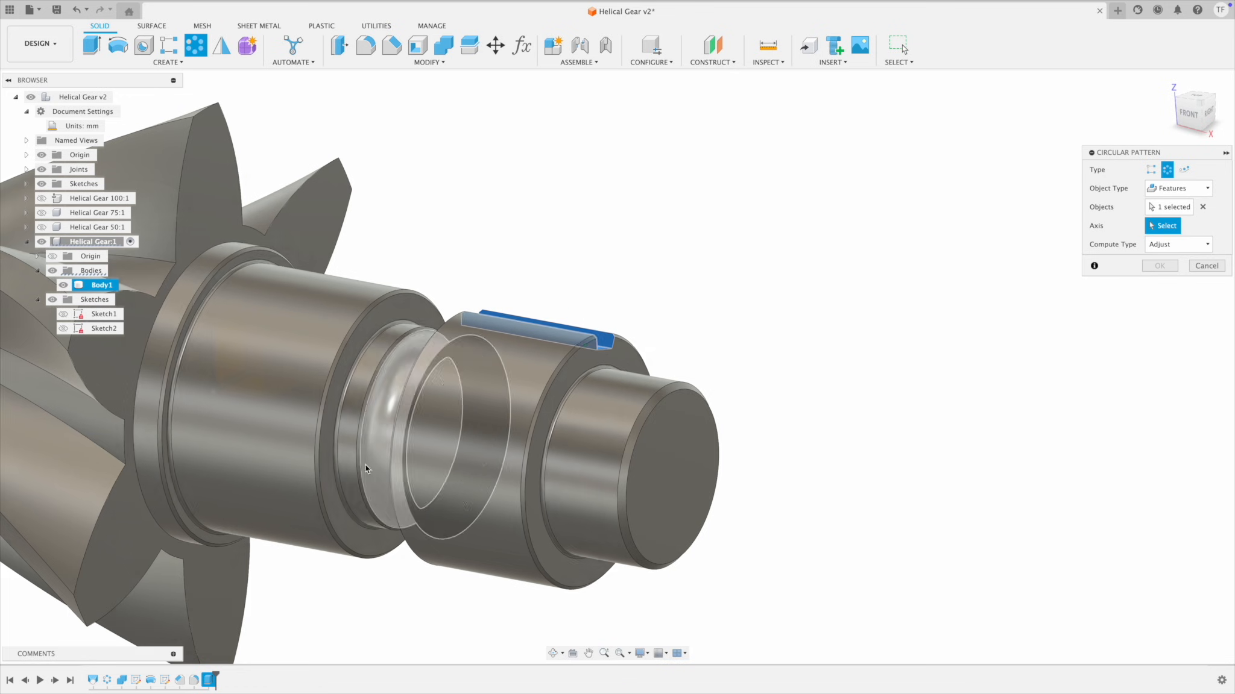
scroll(365, 465, down, 1)
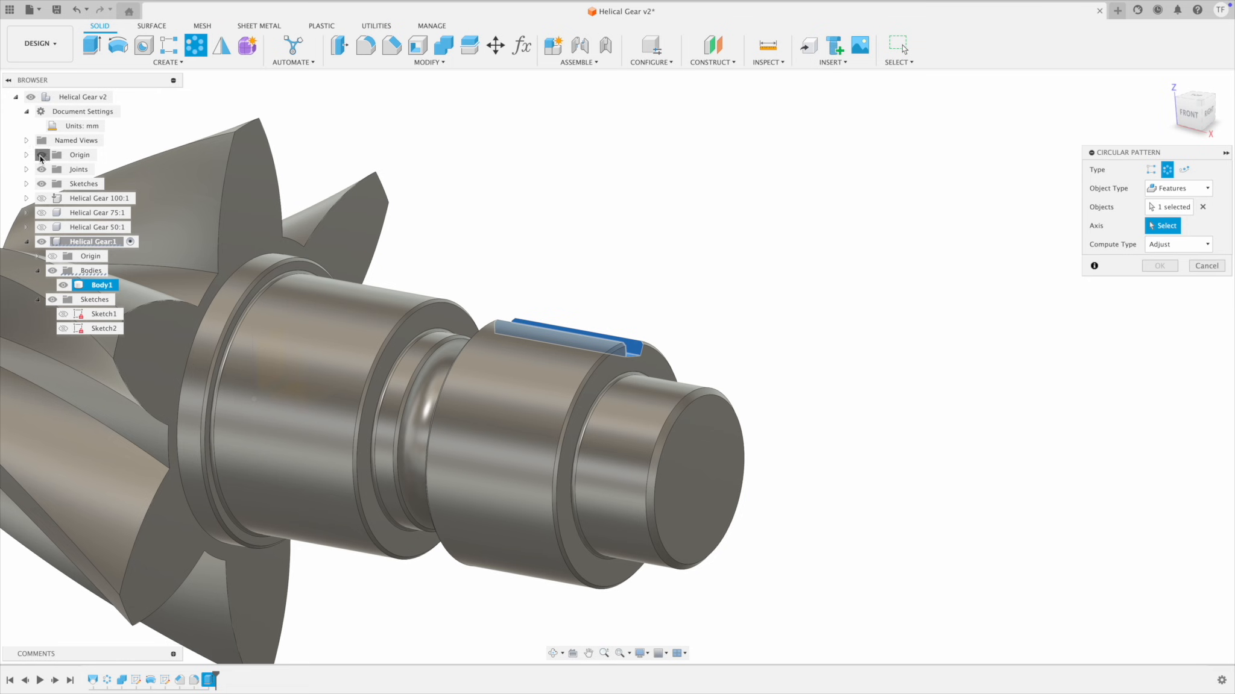
click(651, 416)
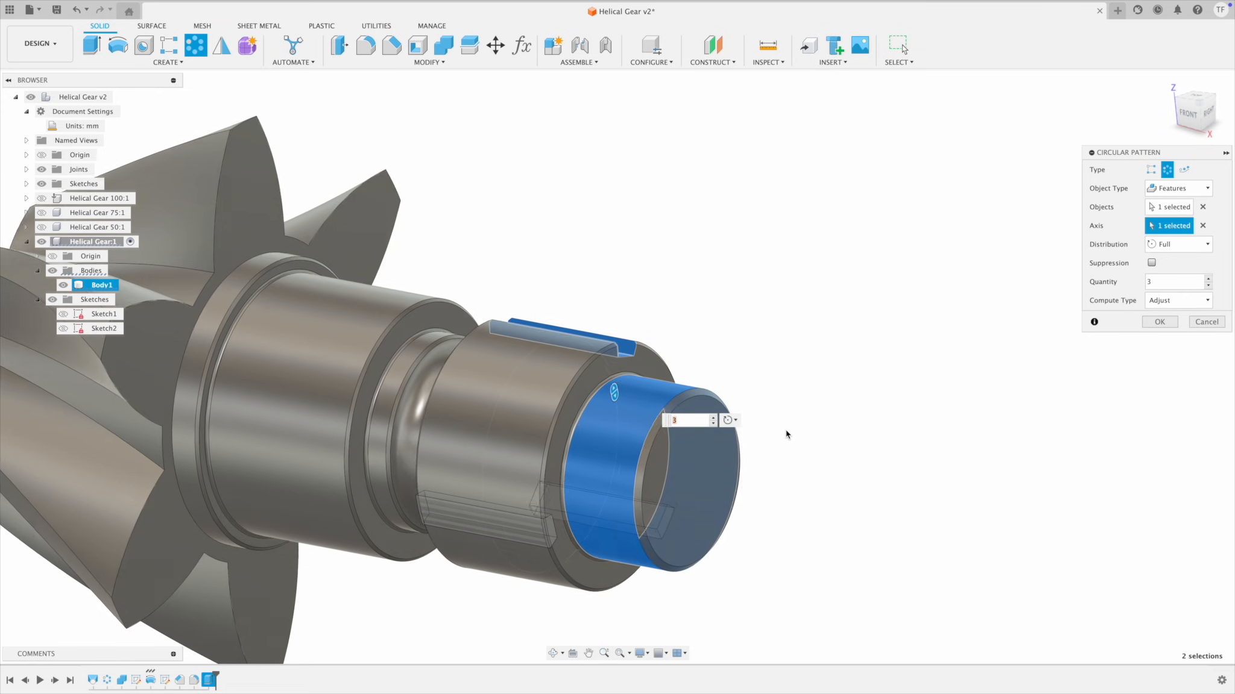
click(1180, 280)
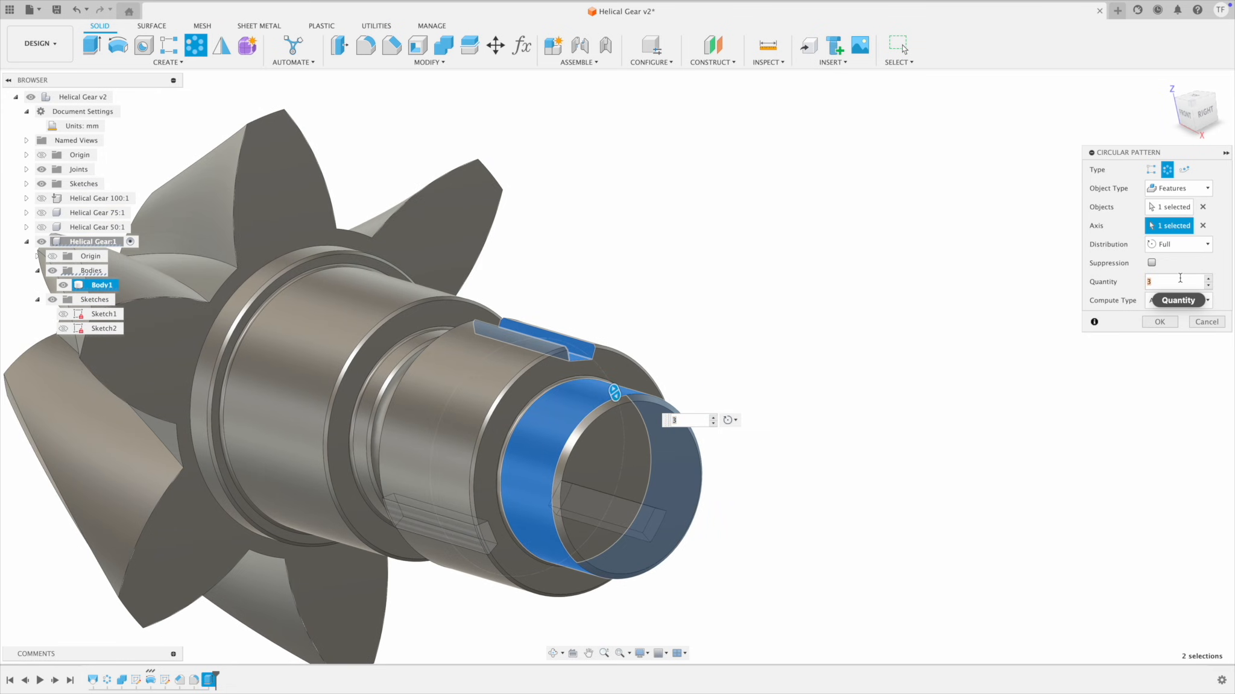
text(12)
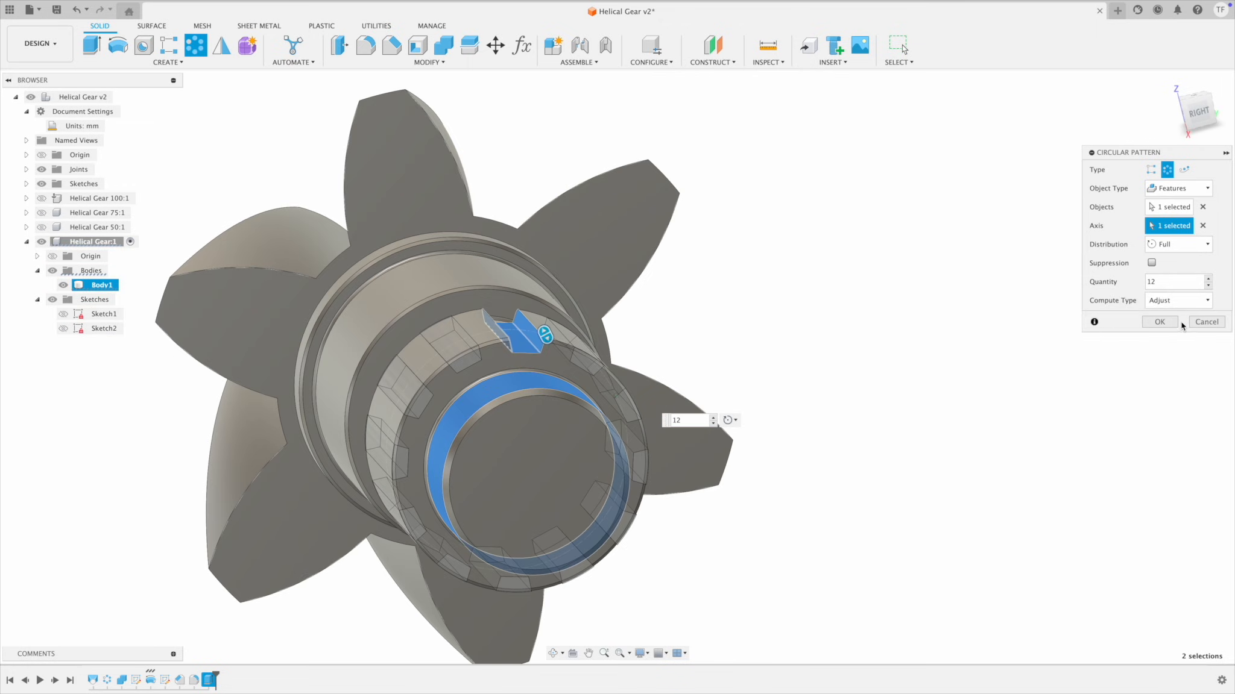
click(1159, 322)
Step: Inspect the patterned grooves, toggling Sketch2's visibility on and off, and return the model to the home view
mouse_move(1167, 320)
shift+middle_down()
mouse_move(995, 338)
mouse_move(262, 302)
mouse_move(66, 335)
mouse_move(944, 324)
mouse_move(889, 328)
shift+middle_up()
click(62, 329)
click(64, 329)
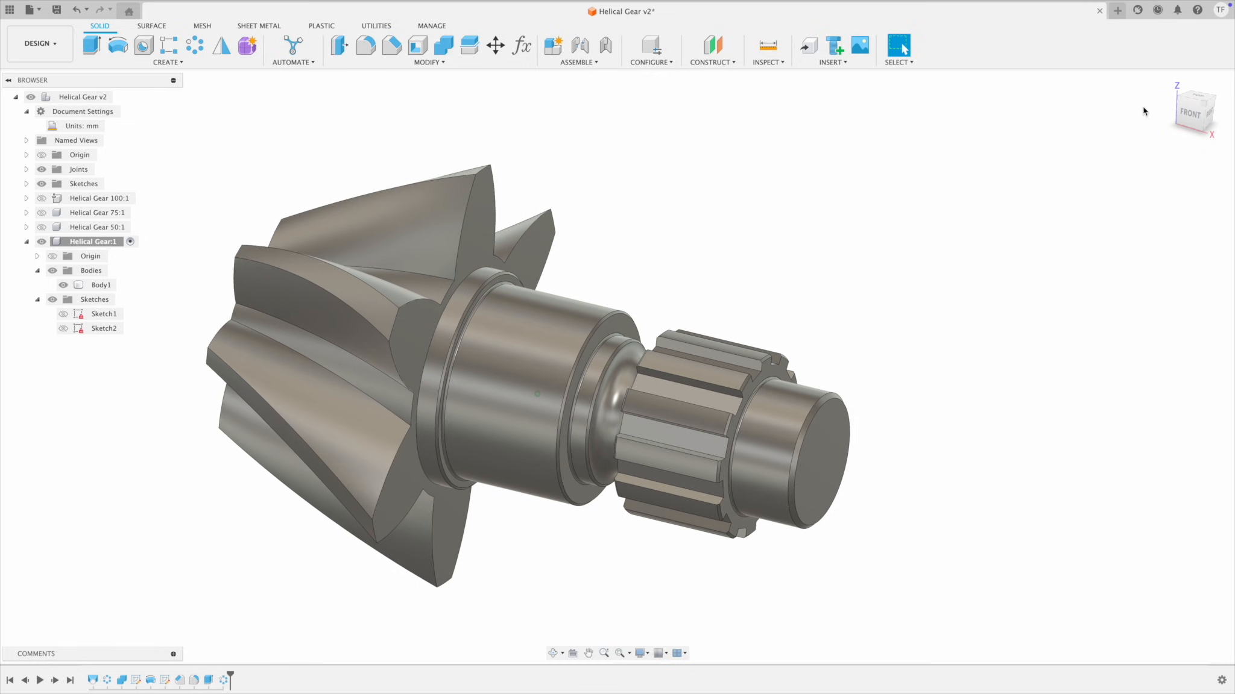
click(1170, 82)
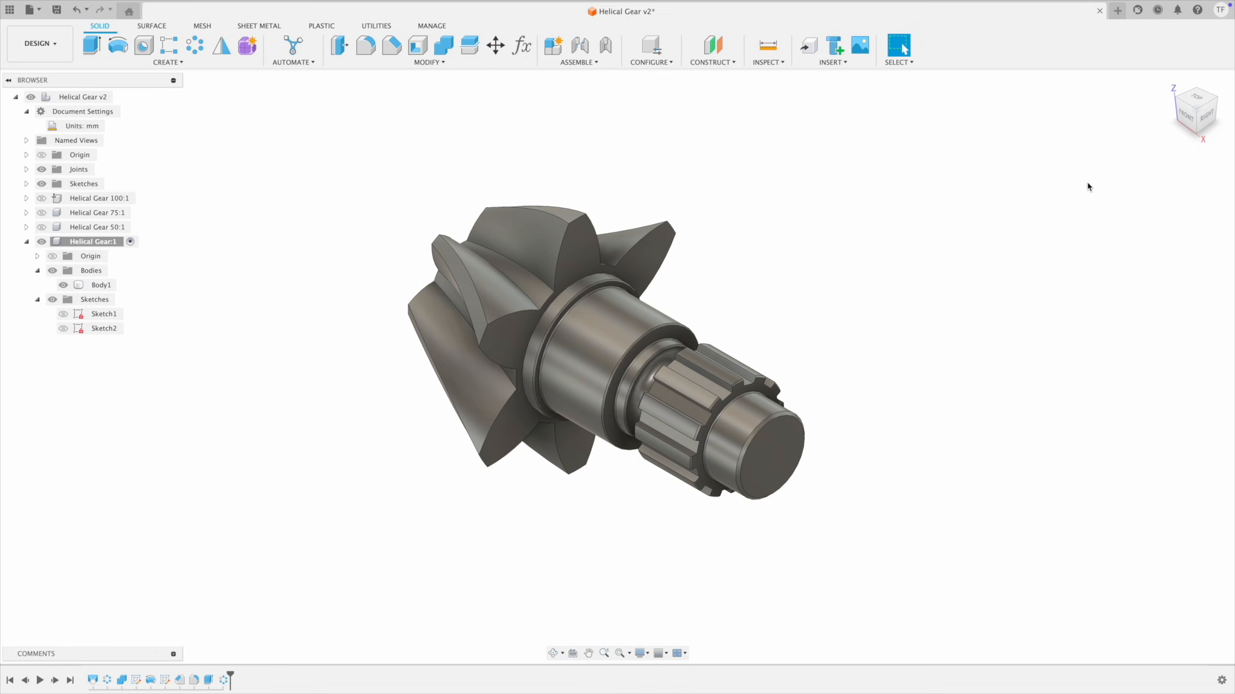